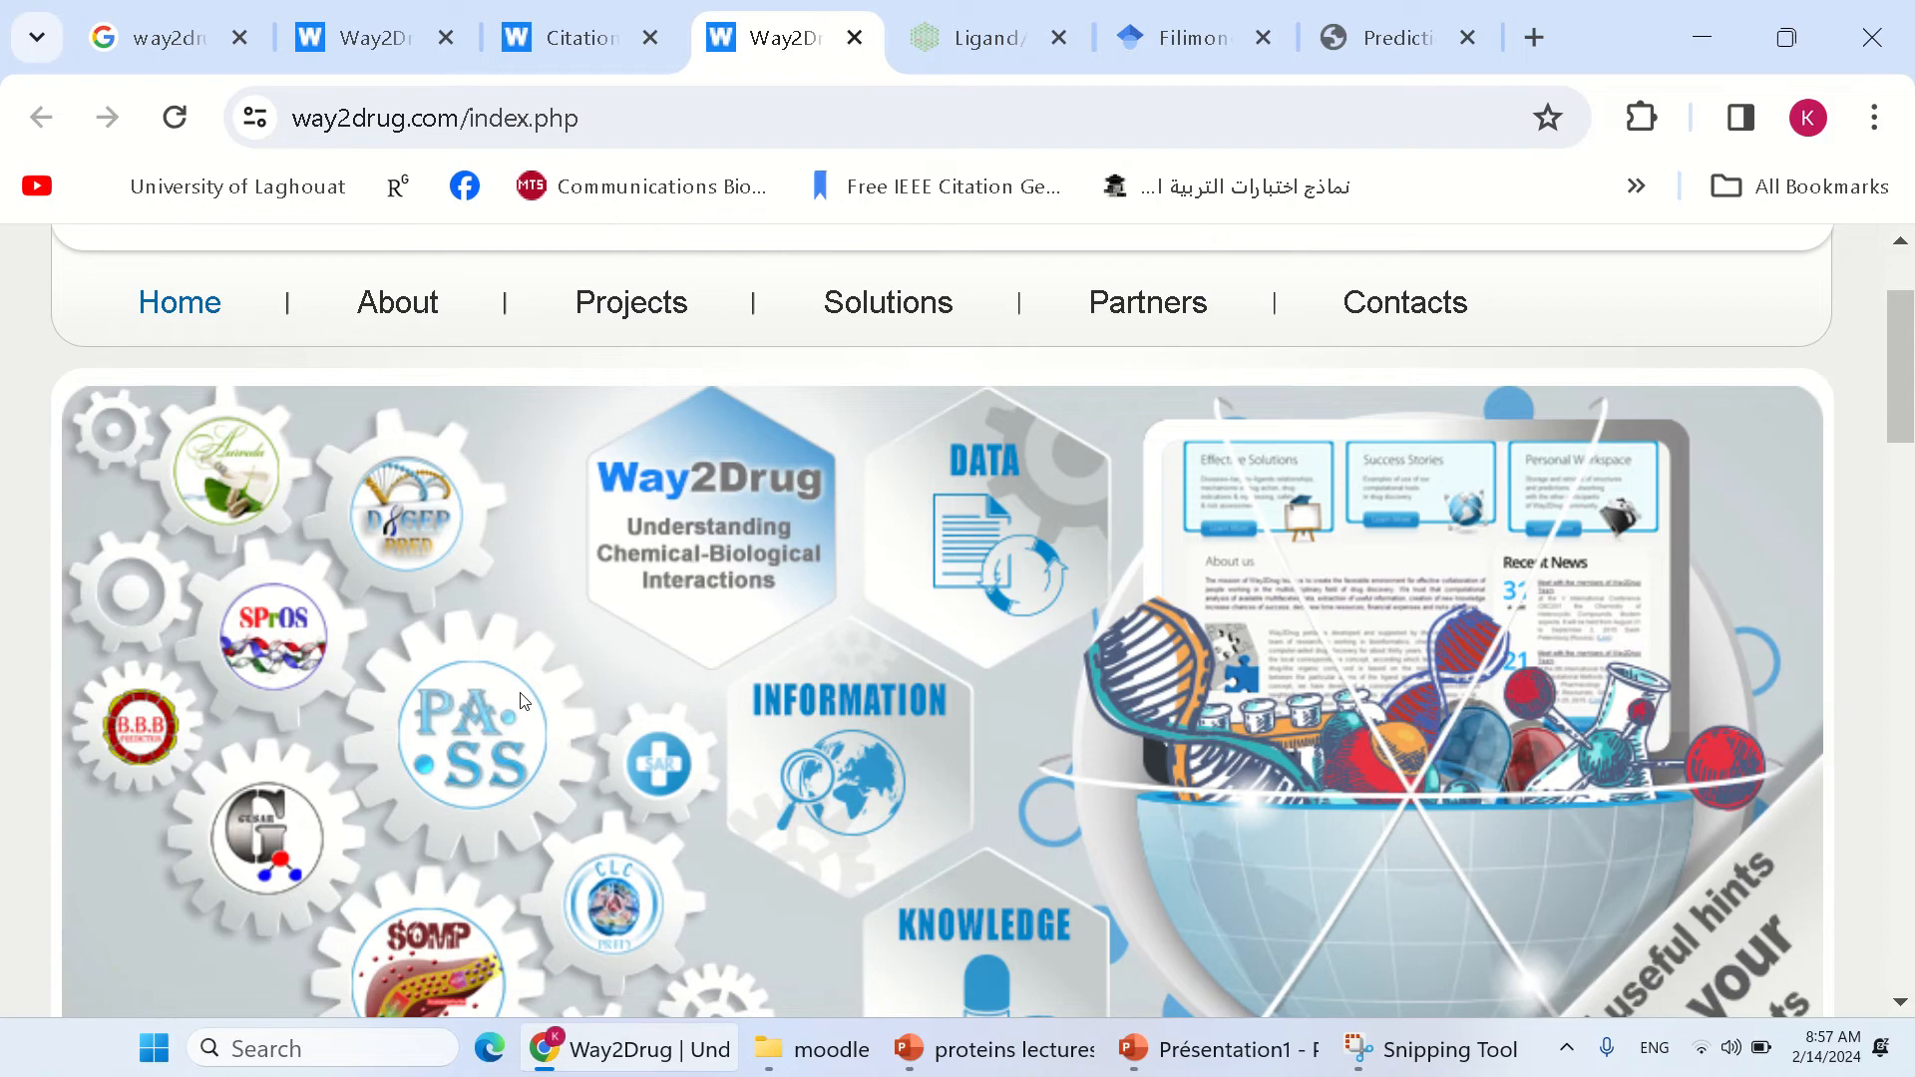
- Look through the Way2Drug home page, from the banner to the predictive service links and footer
scroll(528, 699, "down", 5)
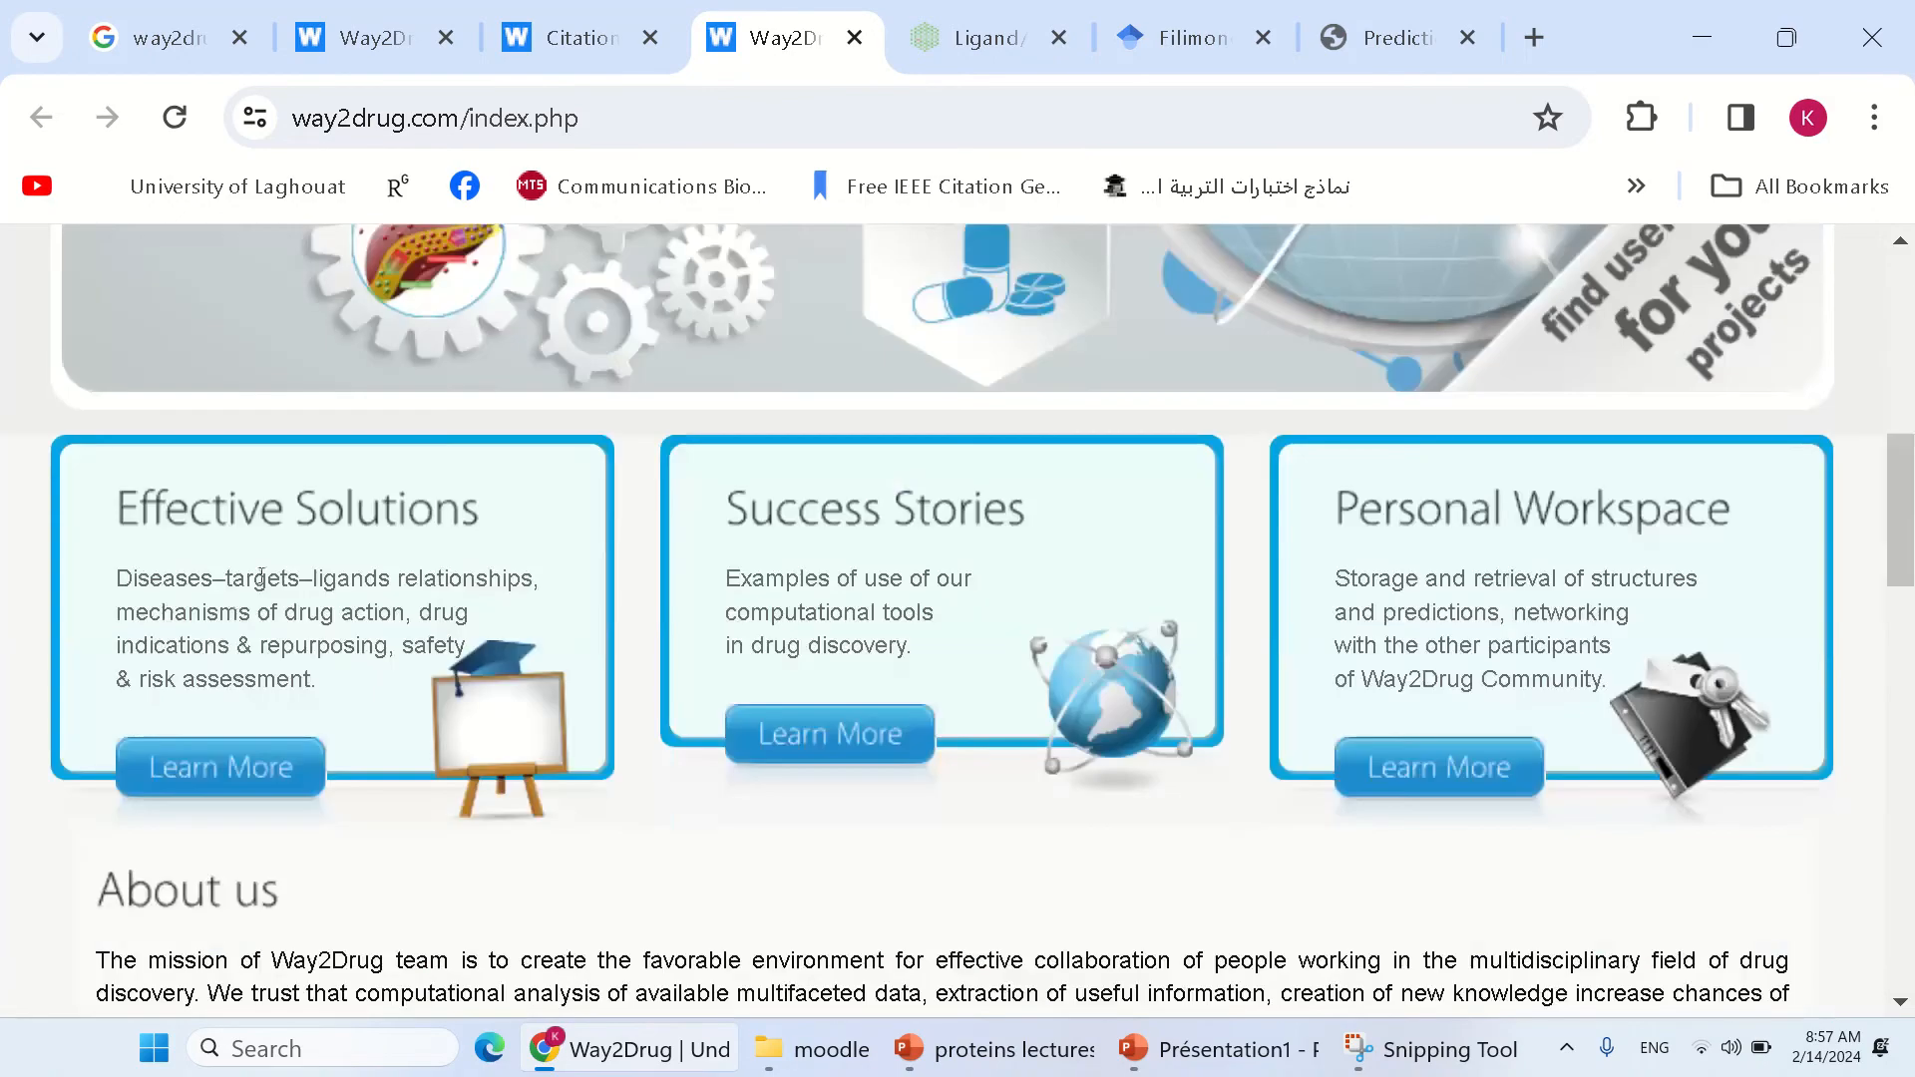
scroll(726, 798, "down", 9)
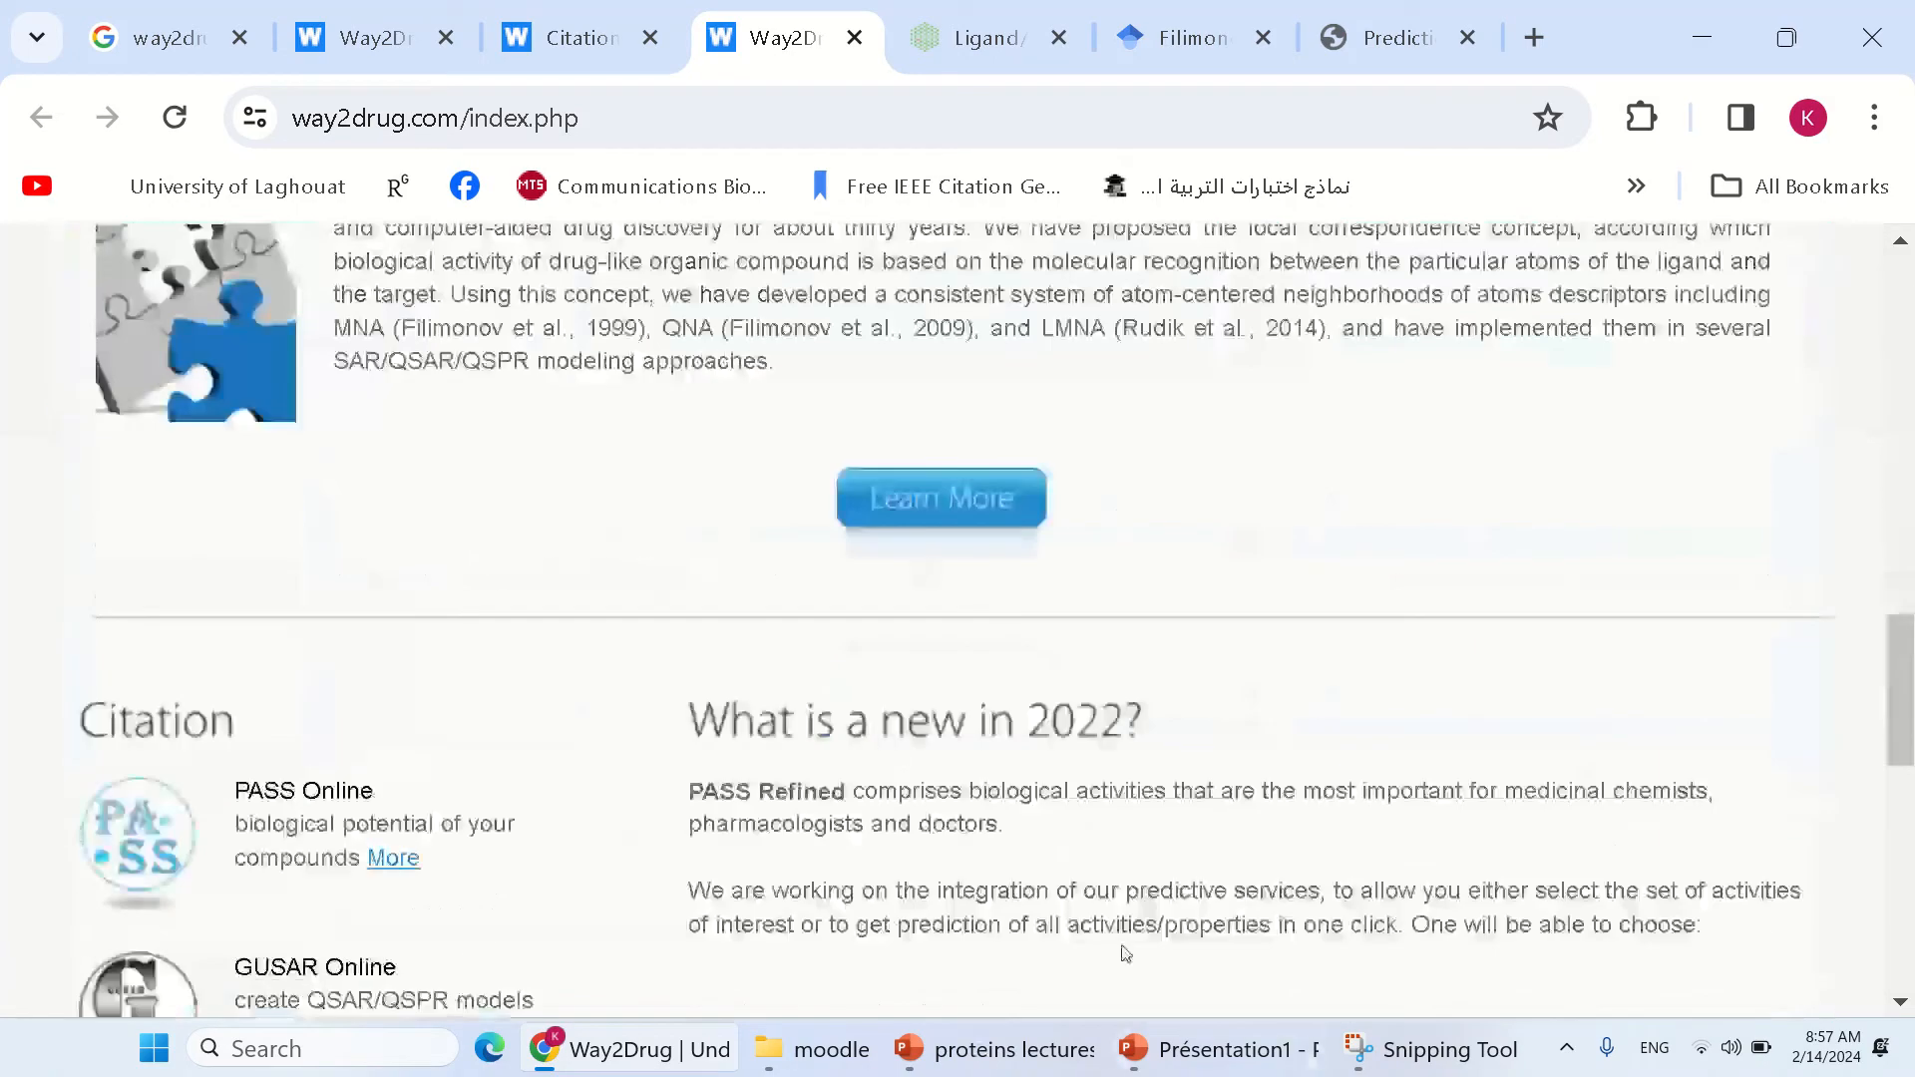
scroll(591, 686, "down", 2)
scroll(590, 685, "down", 2)
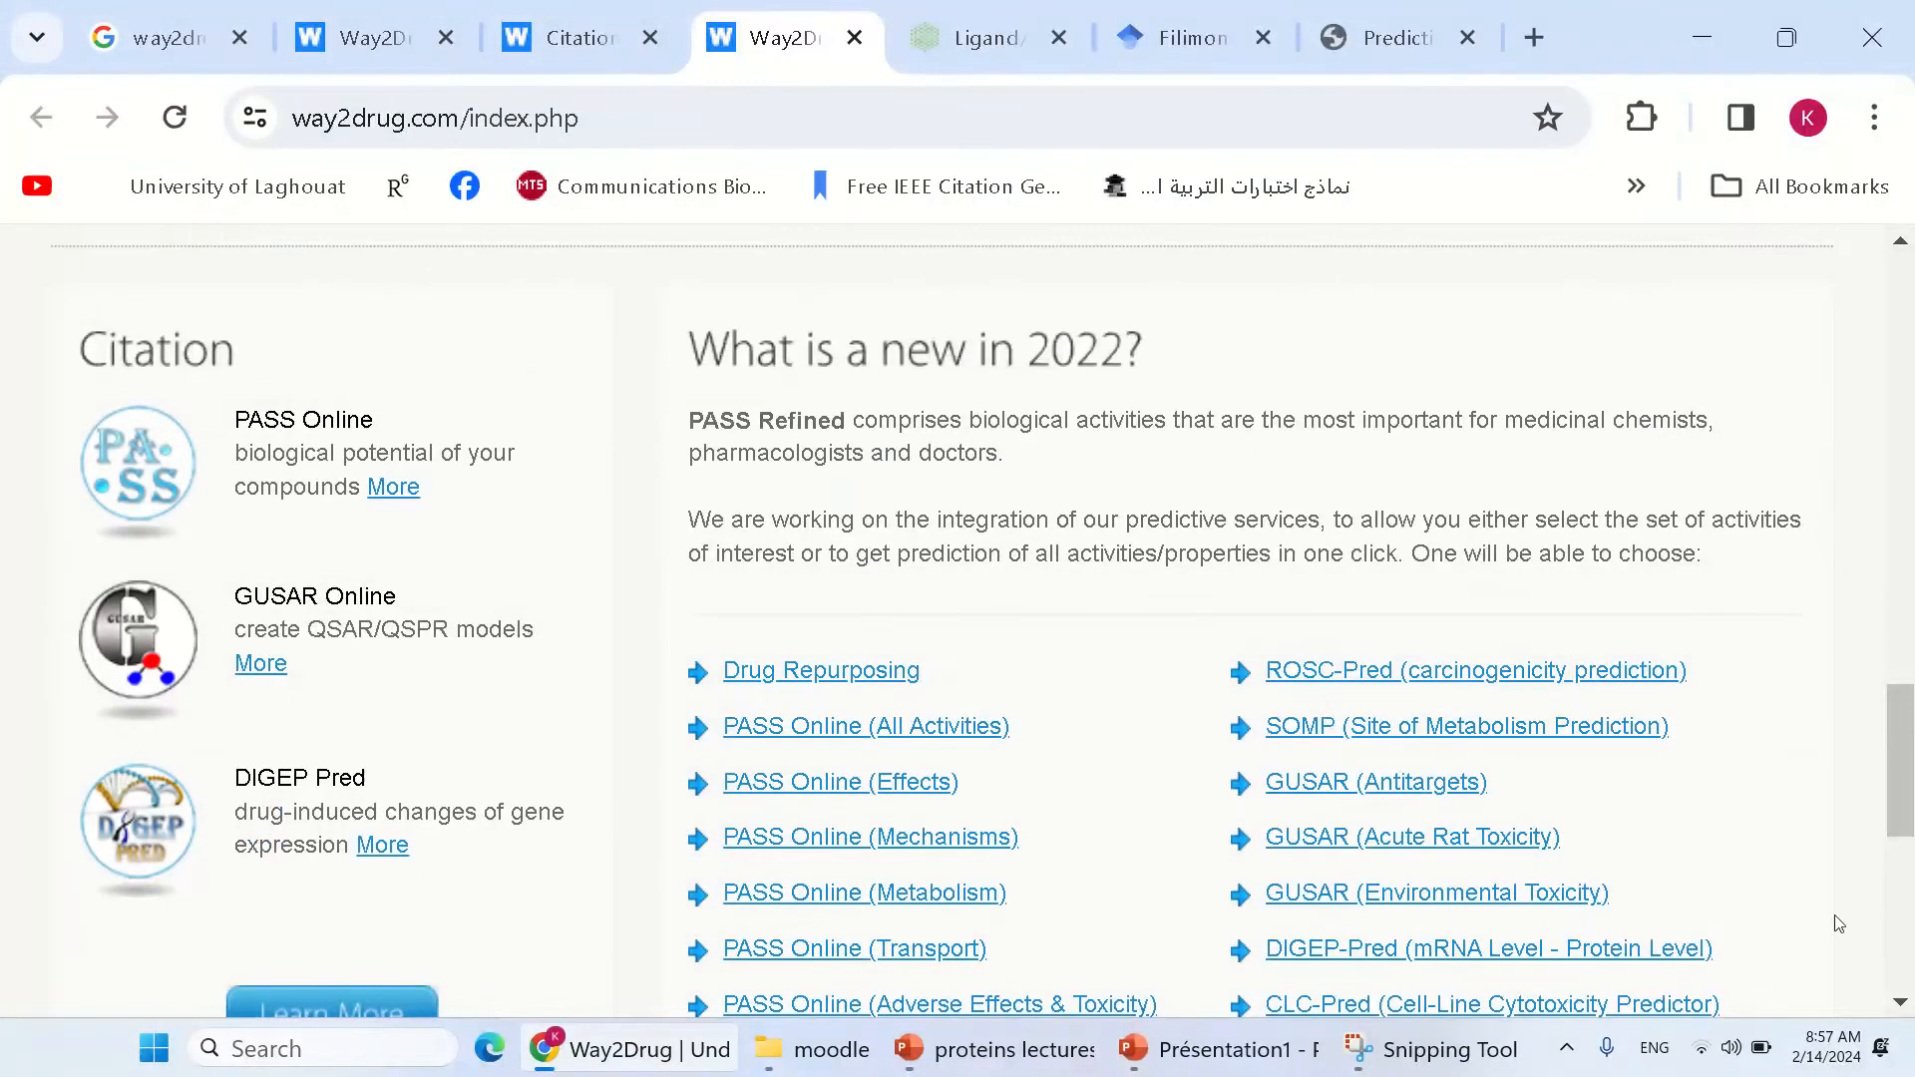
scroll(981, 602, "down", 4)
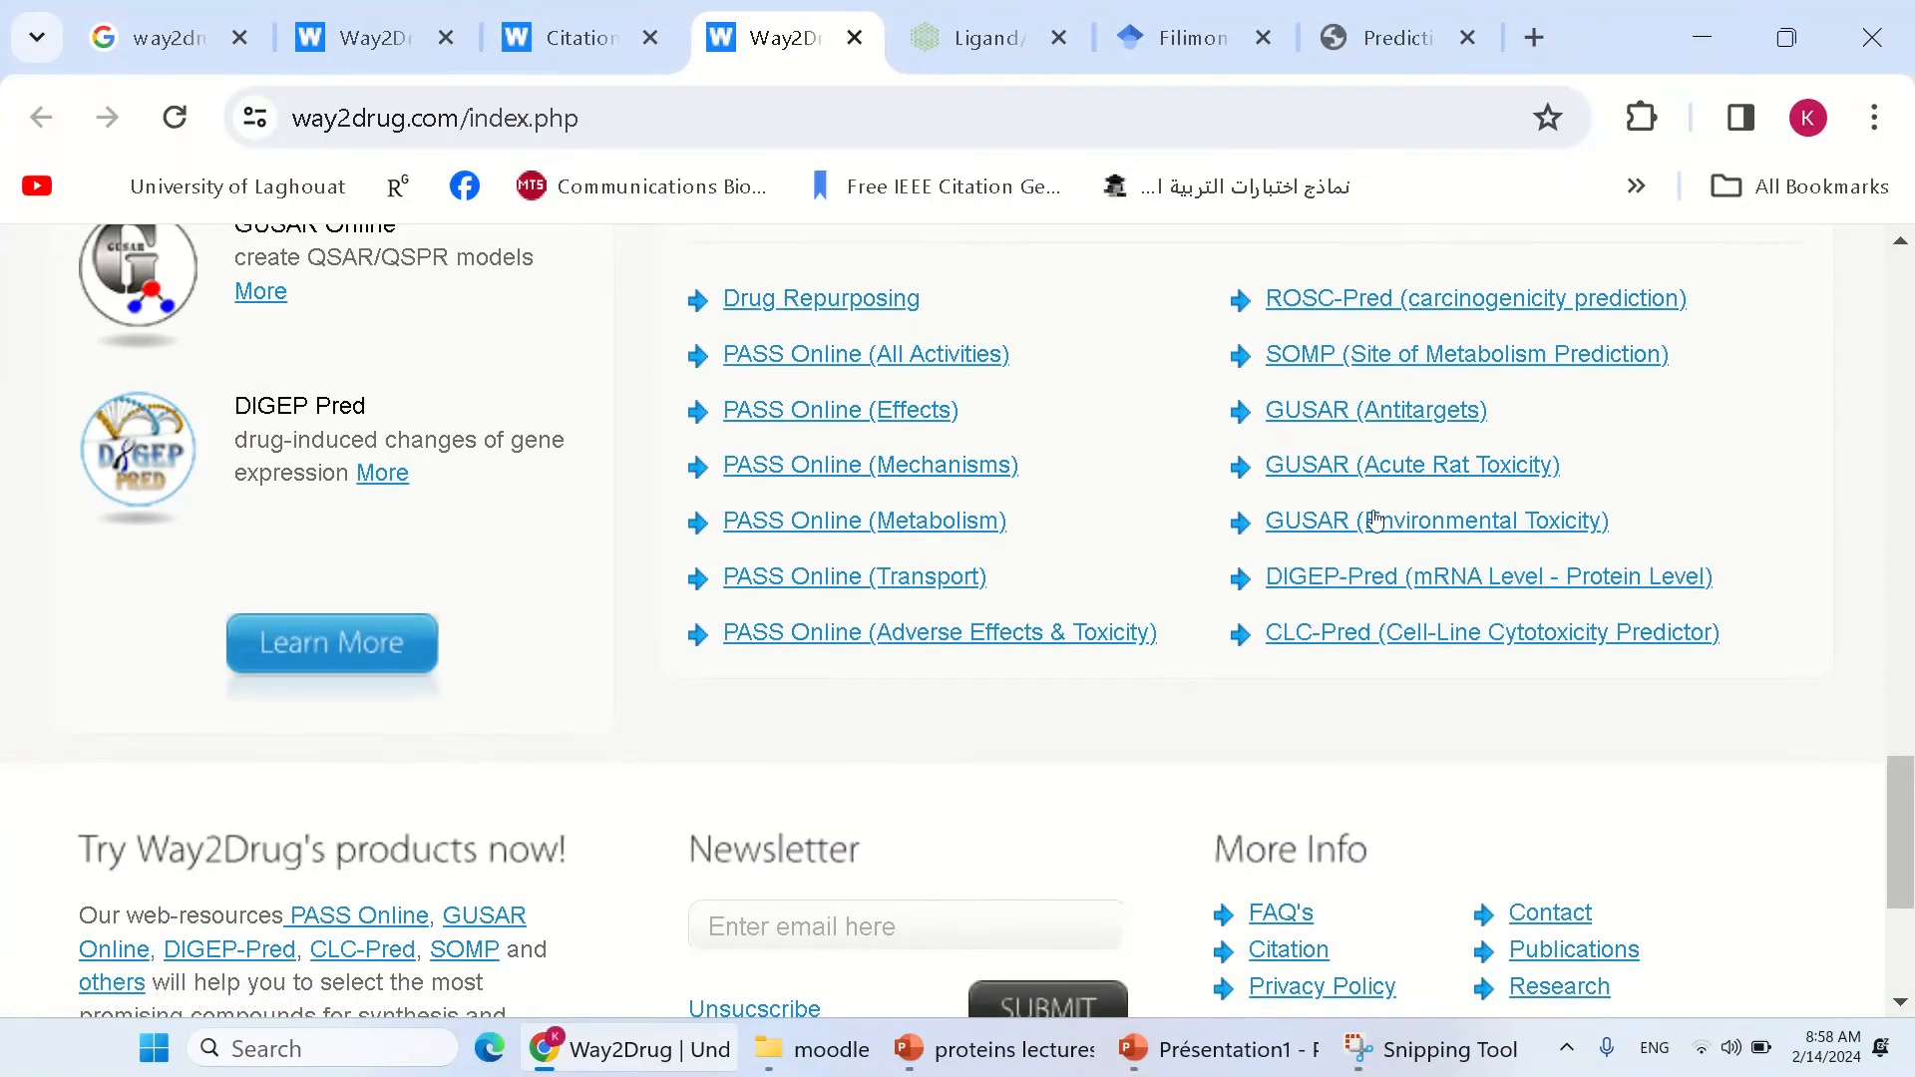
scroll(718, 599, "down", 3)
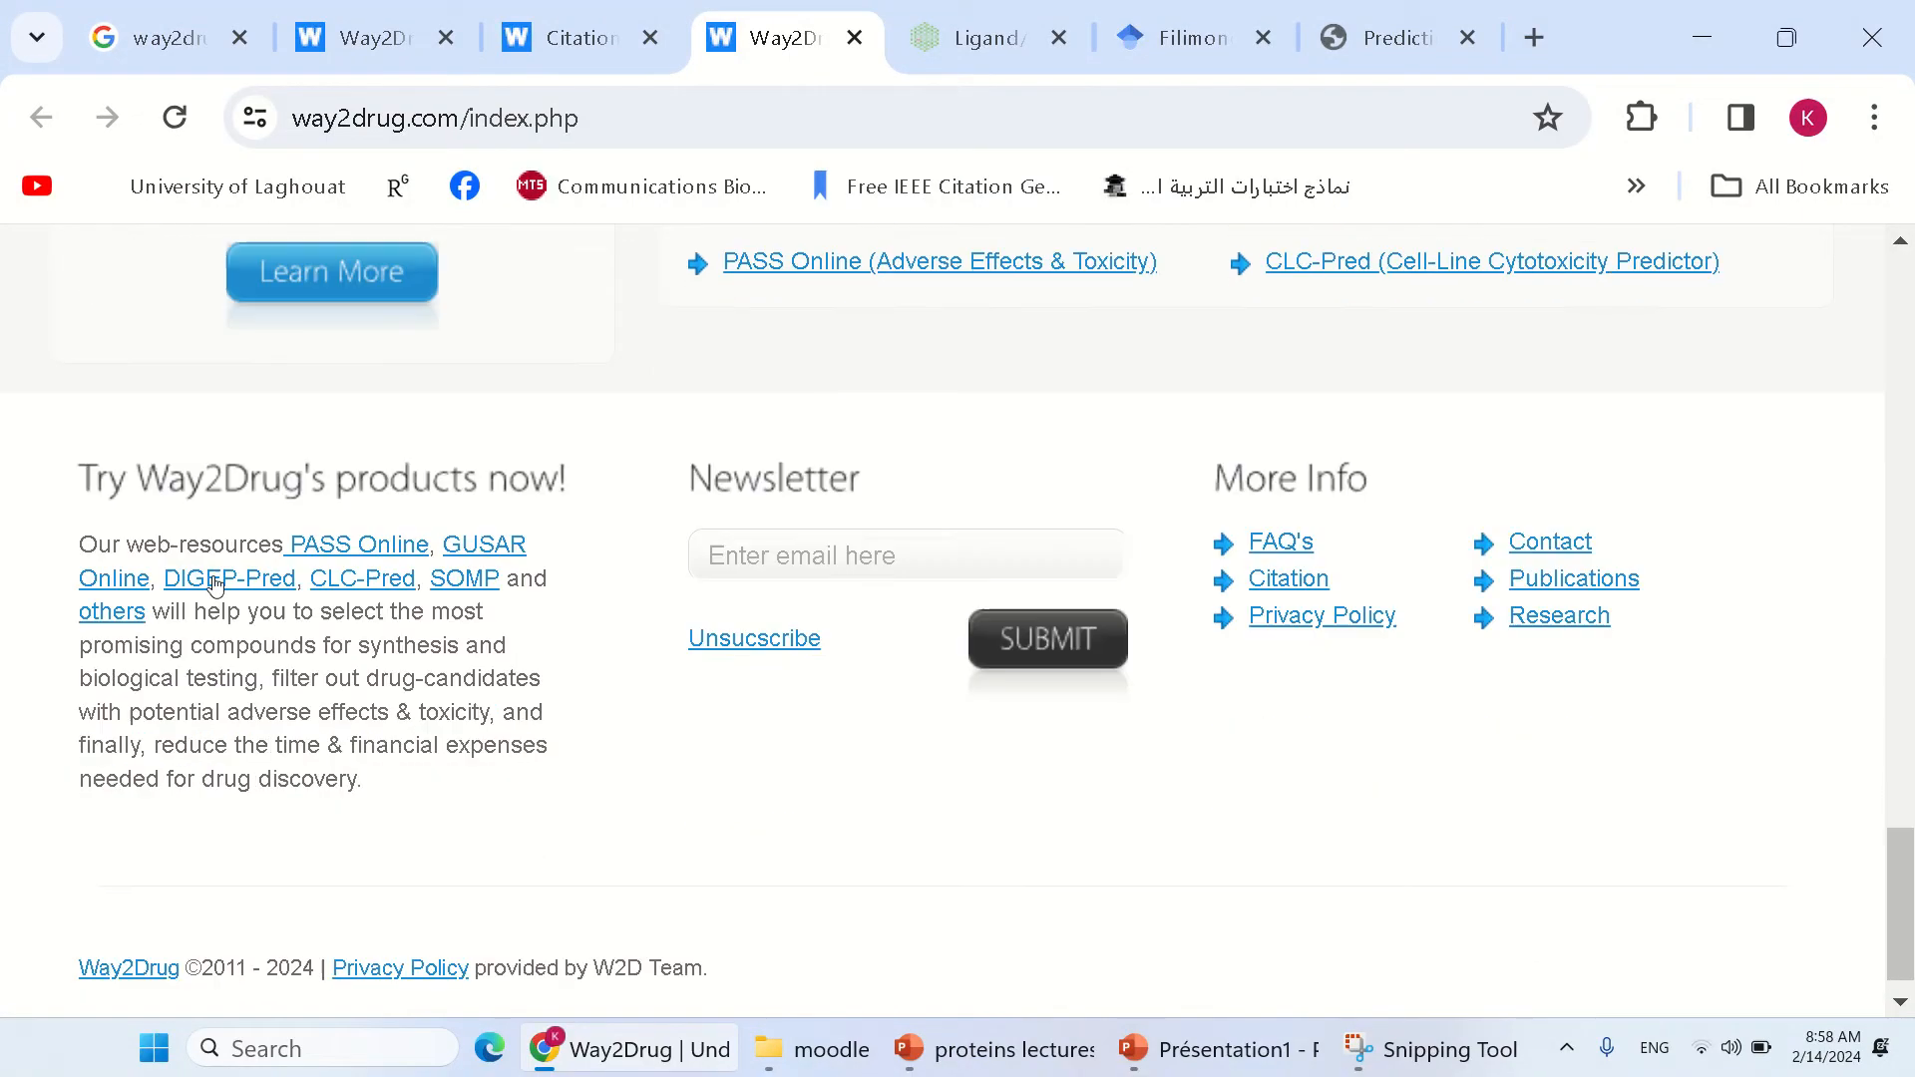
scroll(705, 653, "up", 10)
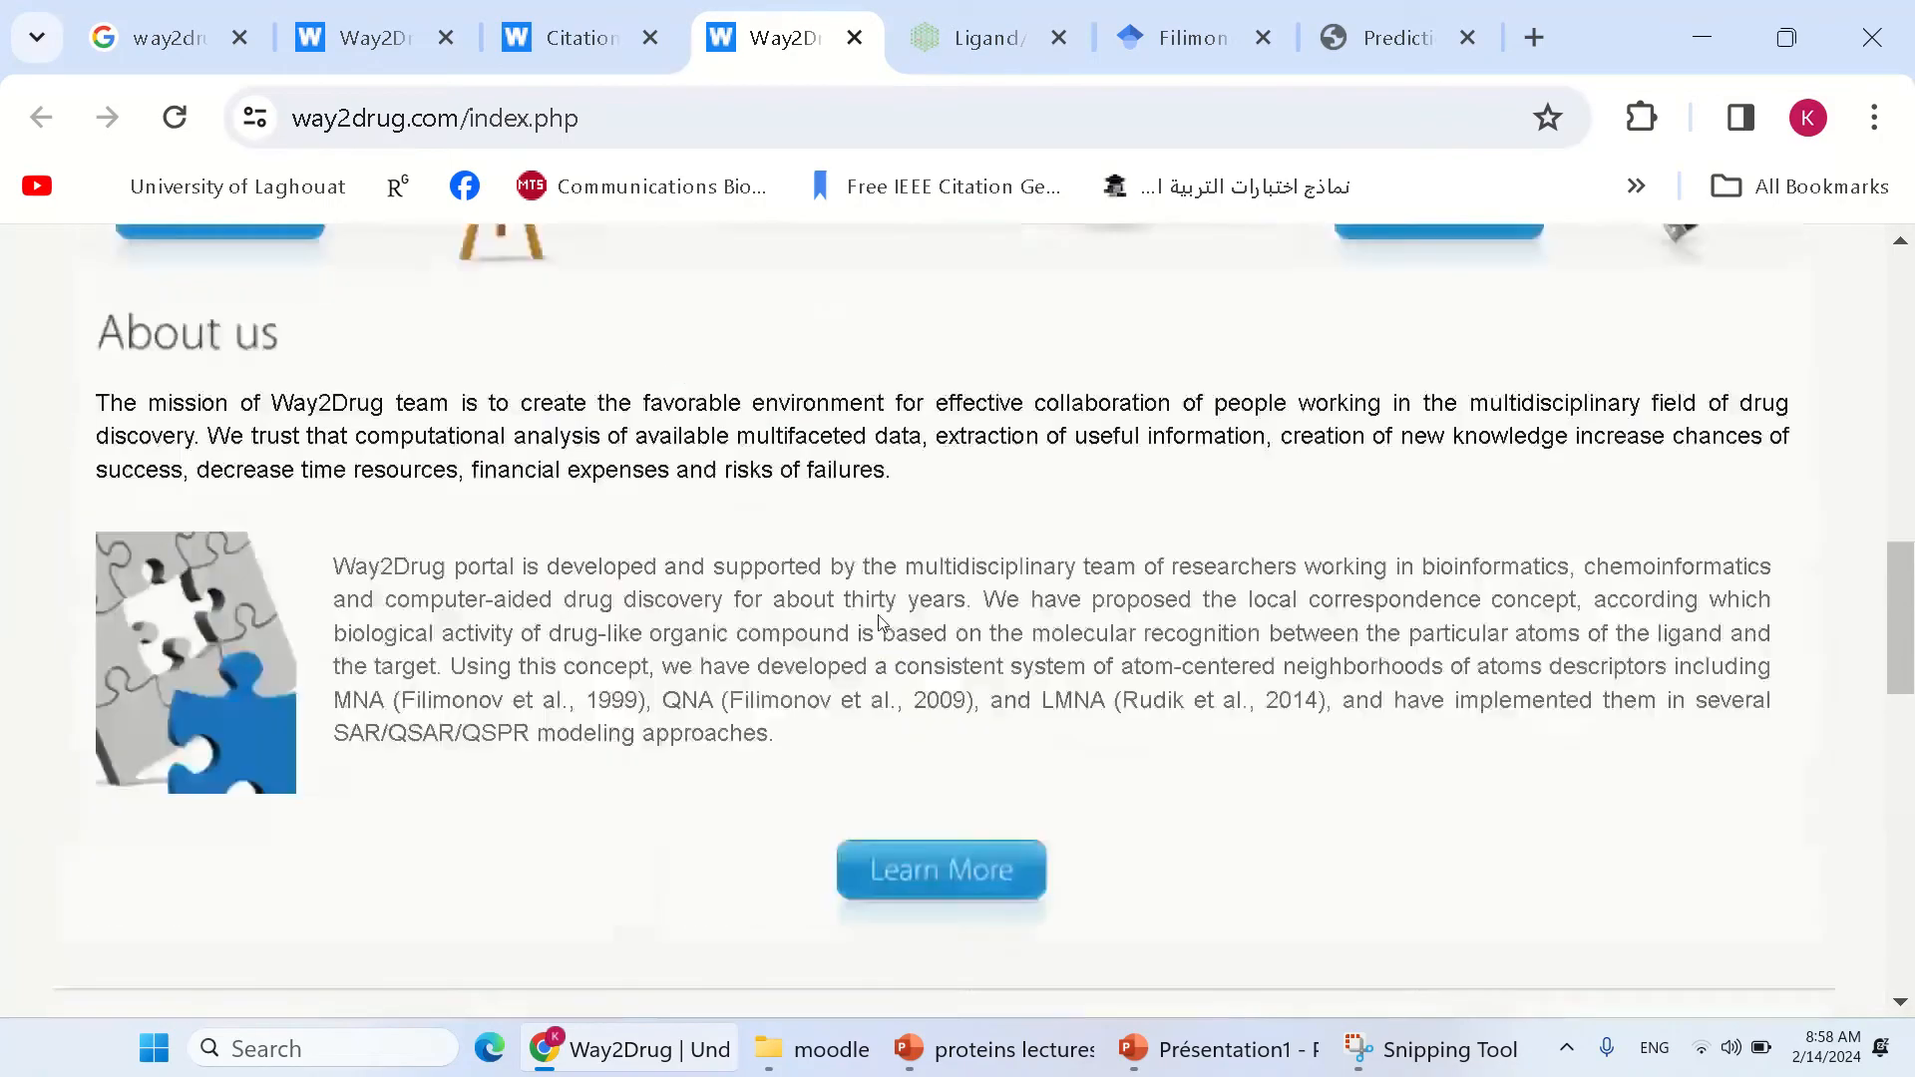
scroll(882, 319, "up", 7)
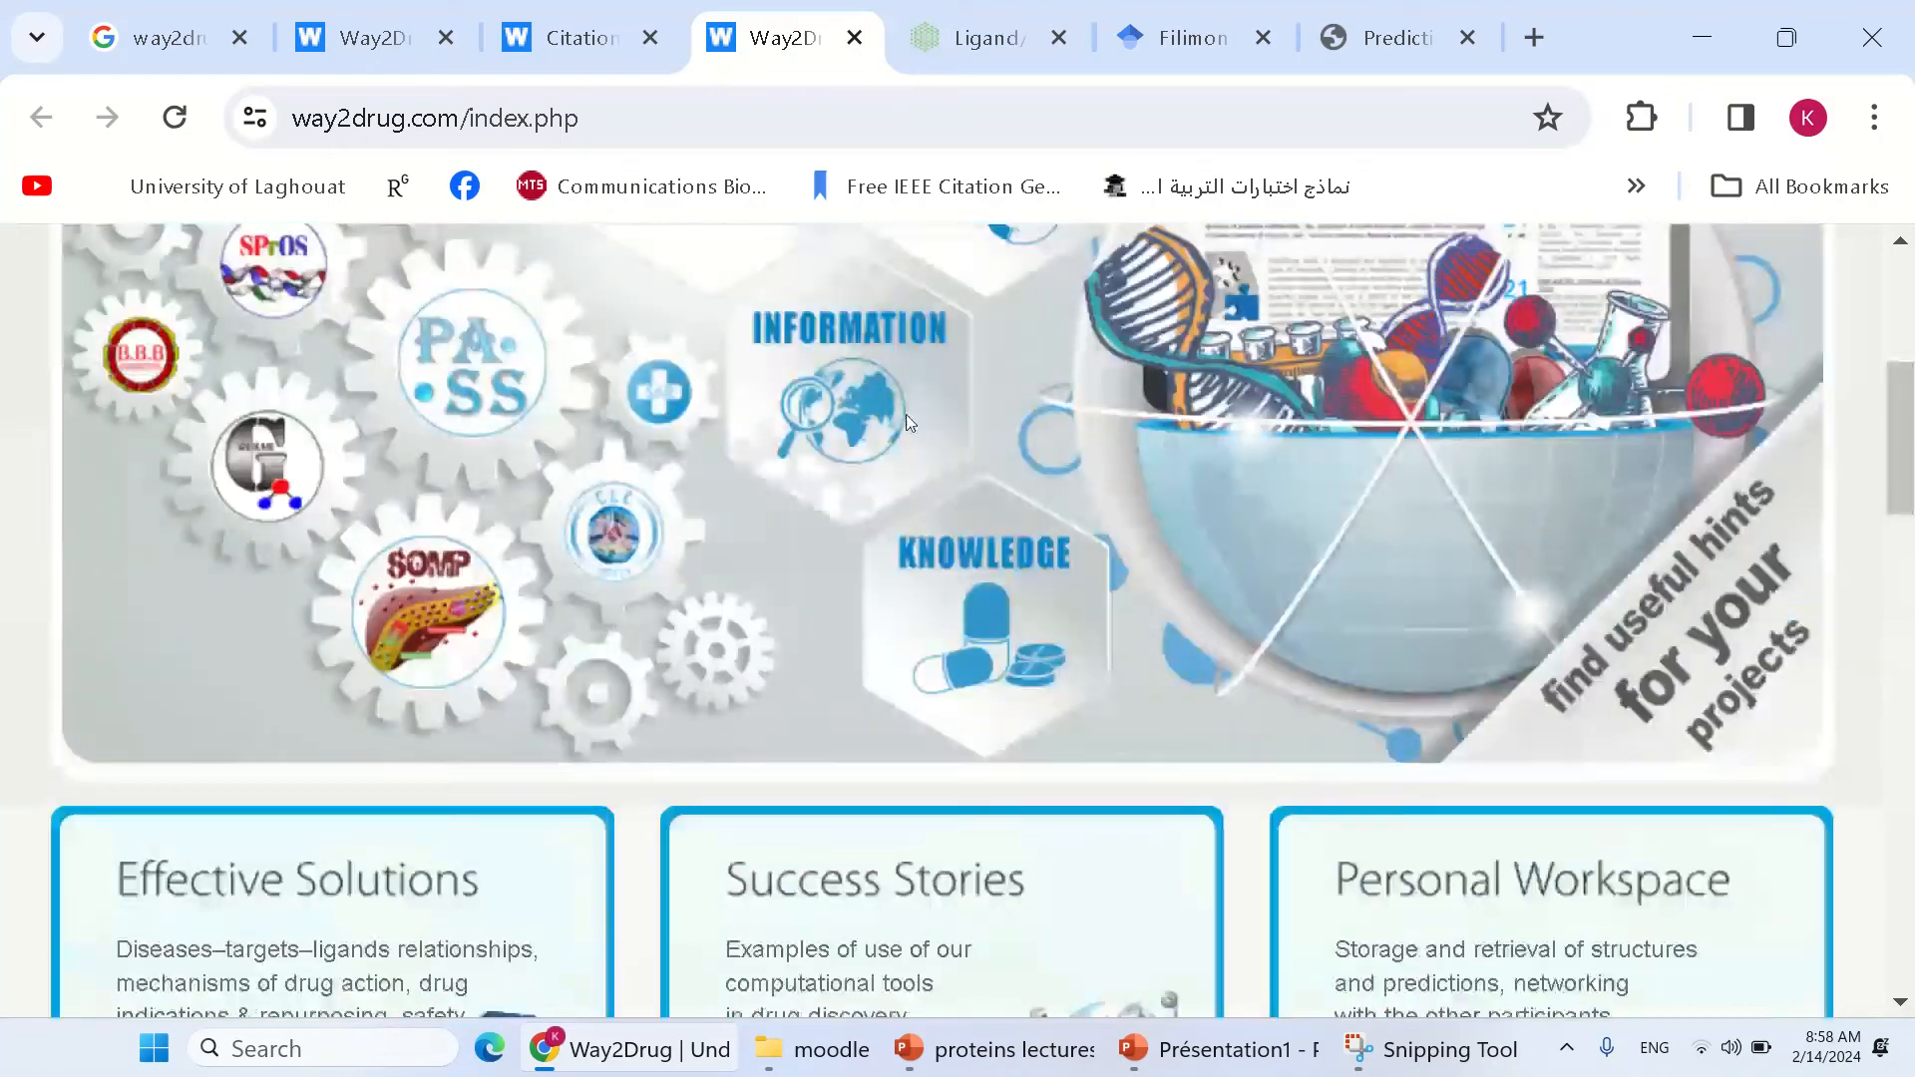
scroll(775, 480, "up", 4)
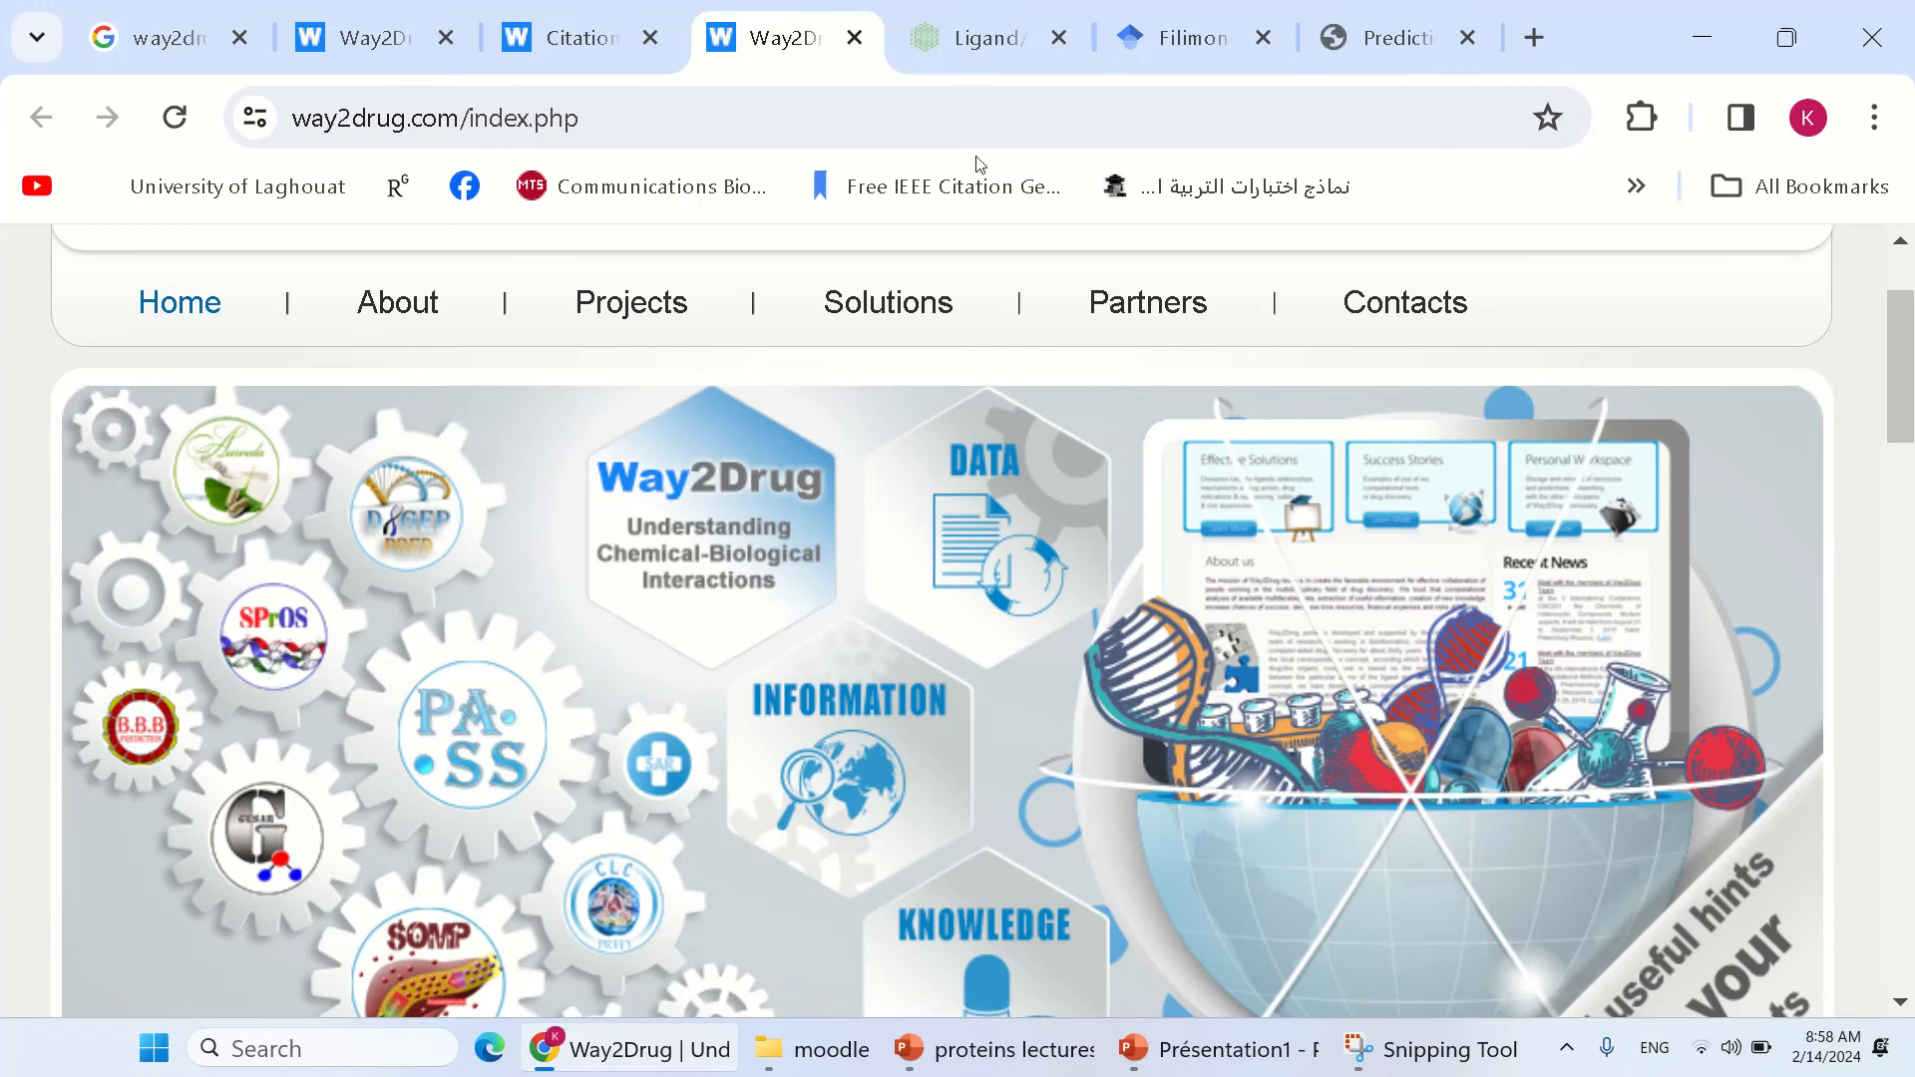
- Review the PASS Online reference paper across its Google Scholar entry, the Way2Drug citation page and the Springer article
left_click(1153, 40)
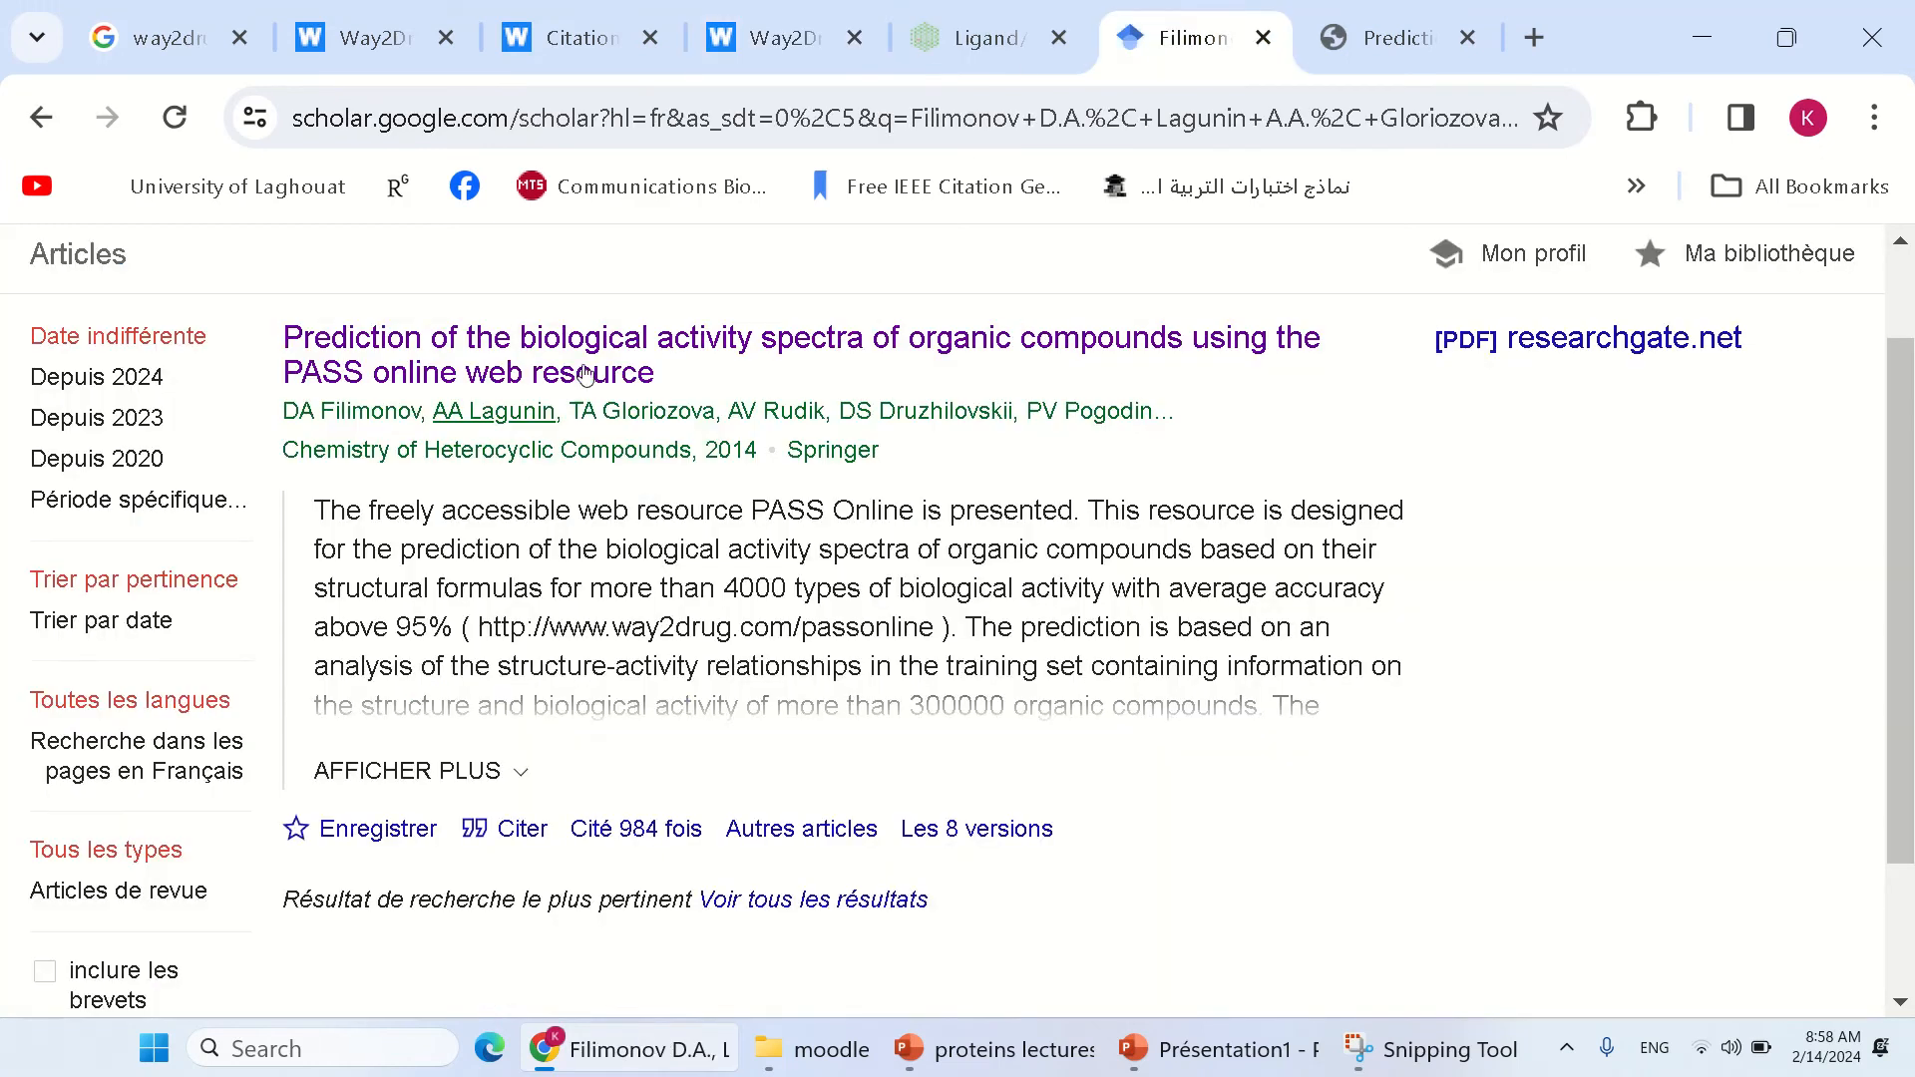
scroll(902, 678, "up", 1)
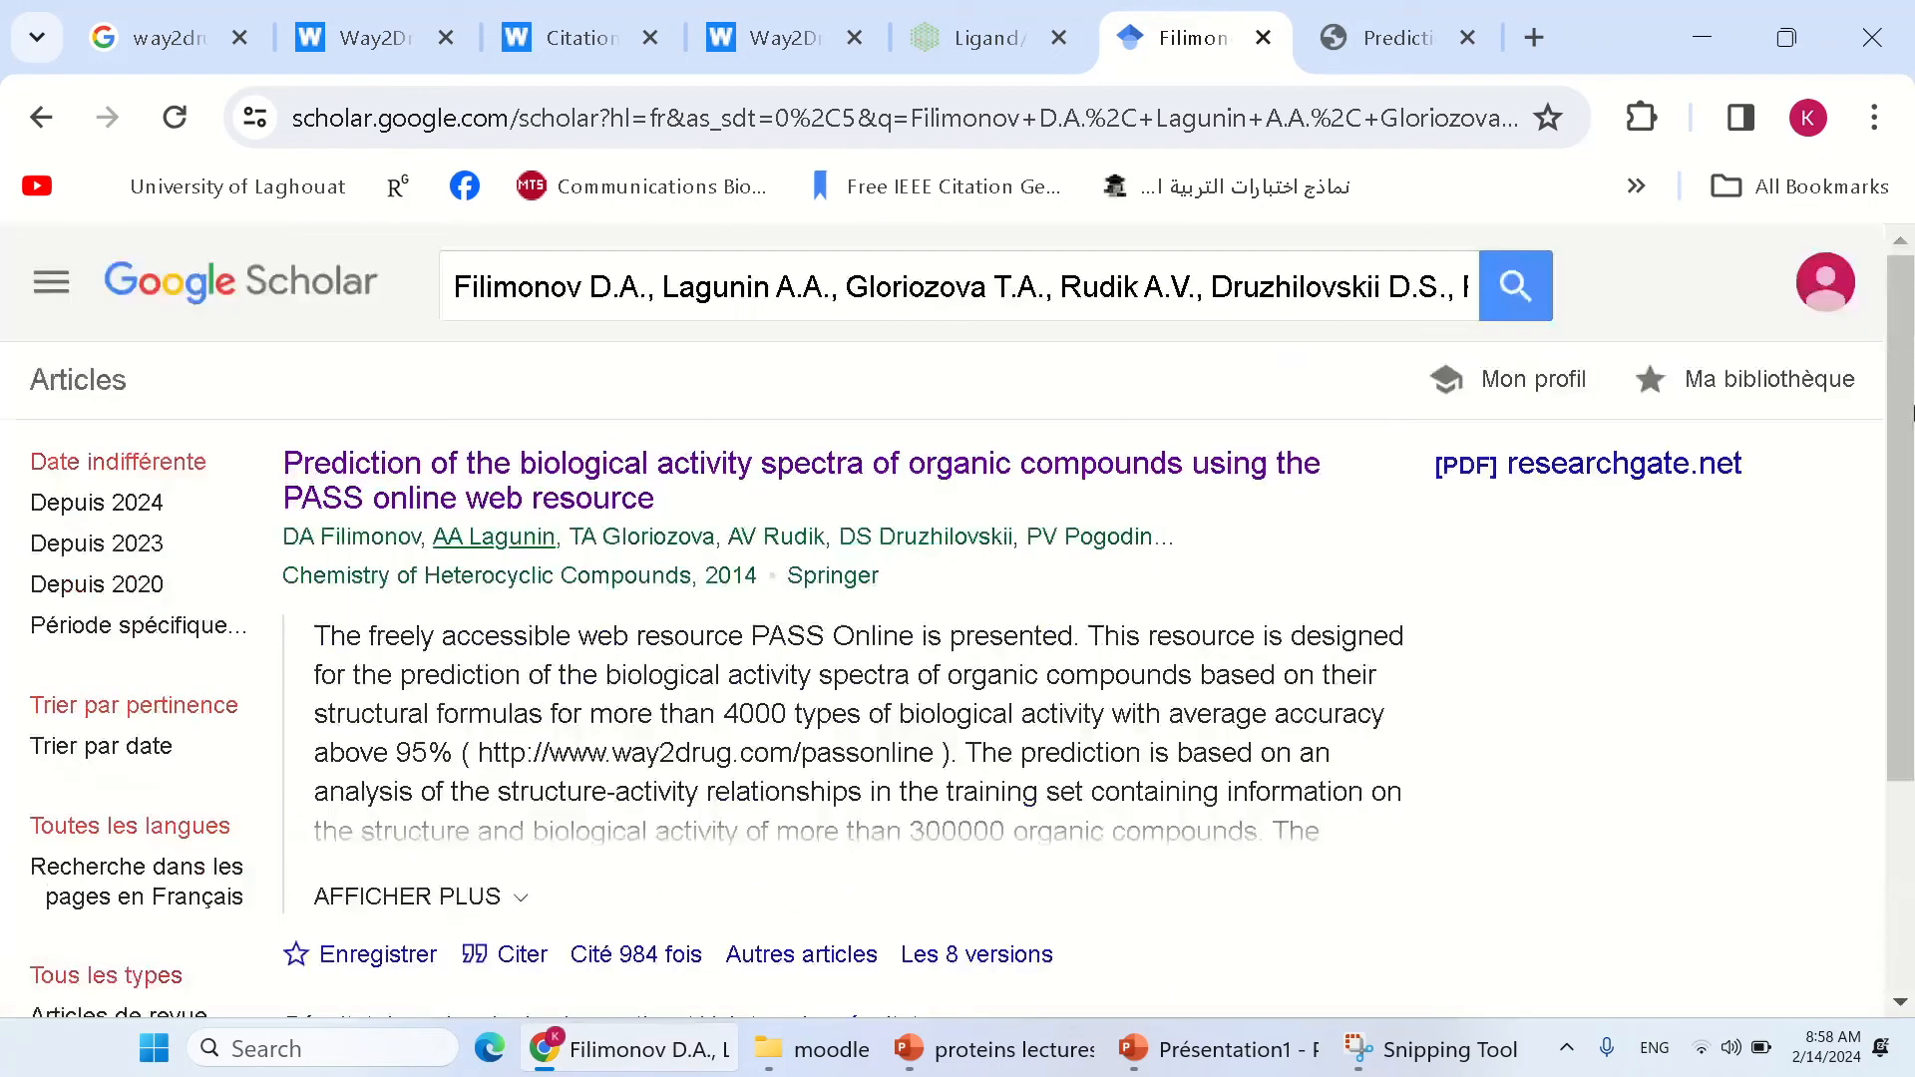
left_click(565, 44)
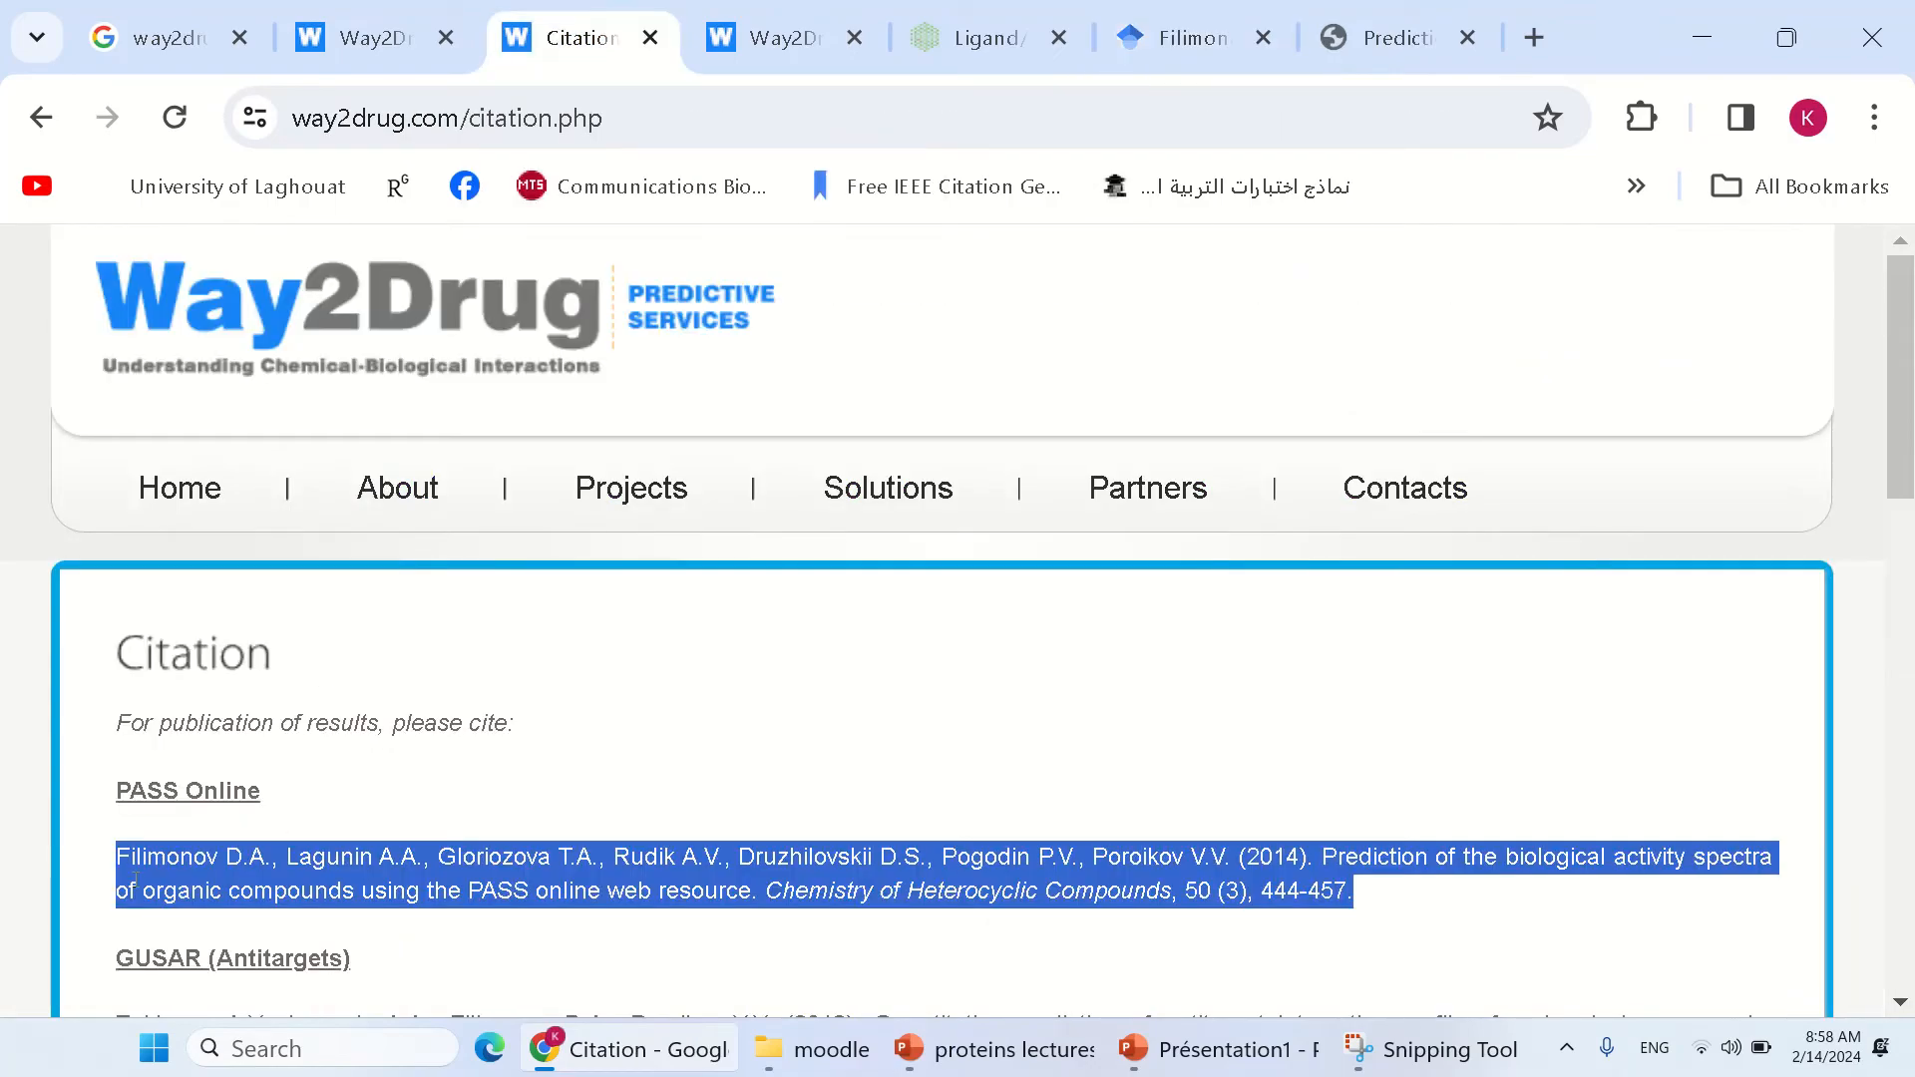
left_click(1171, 56)
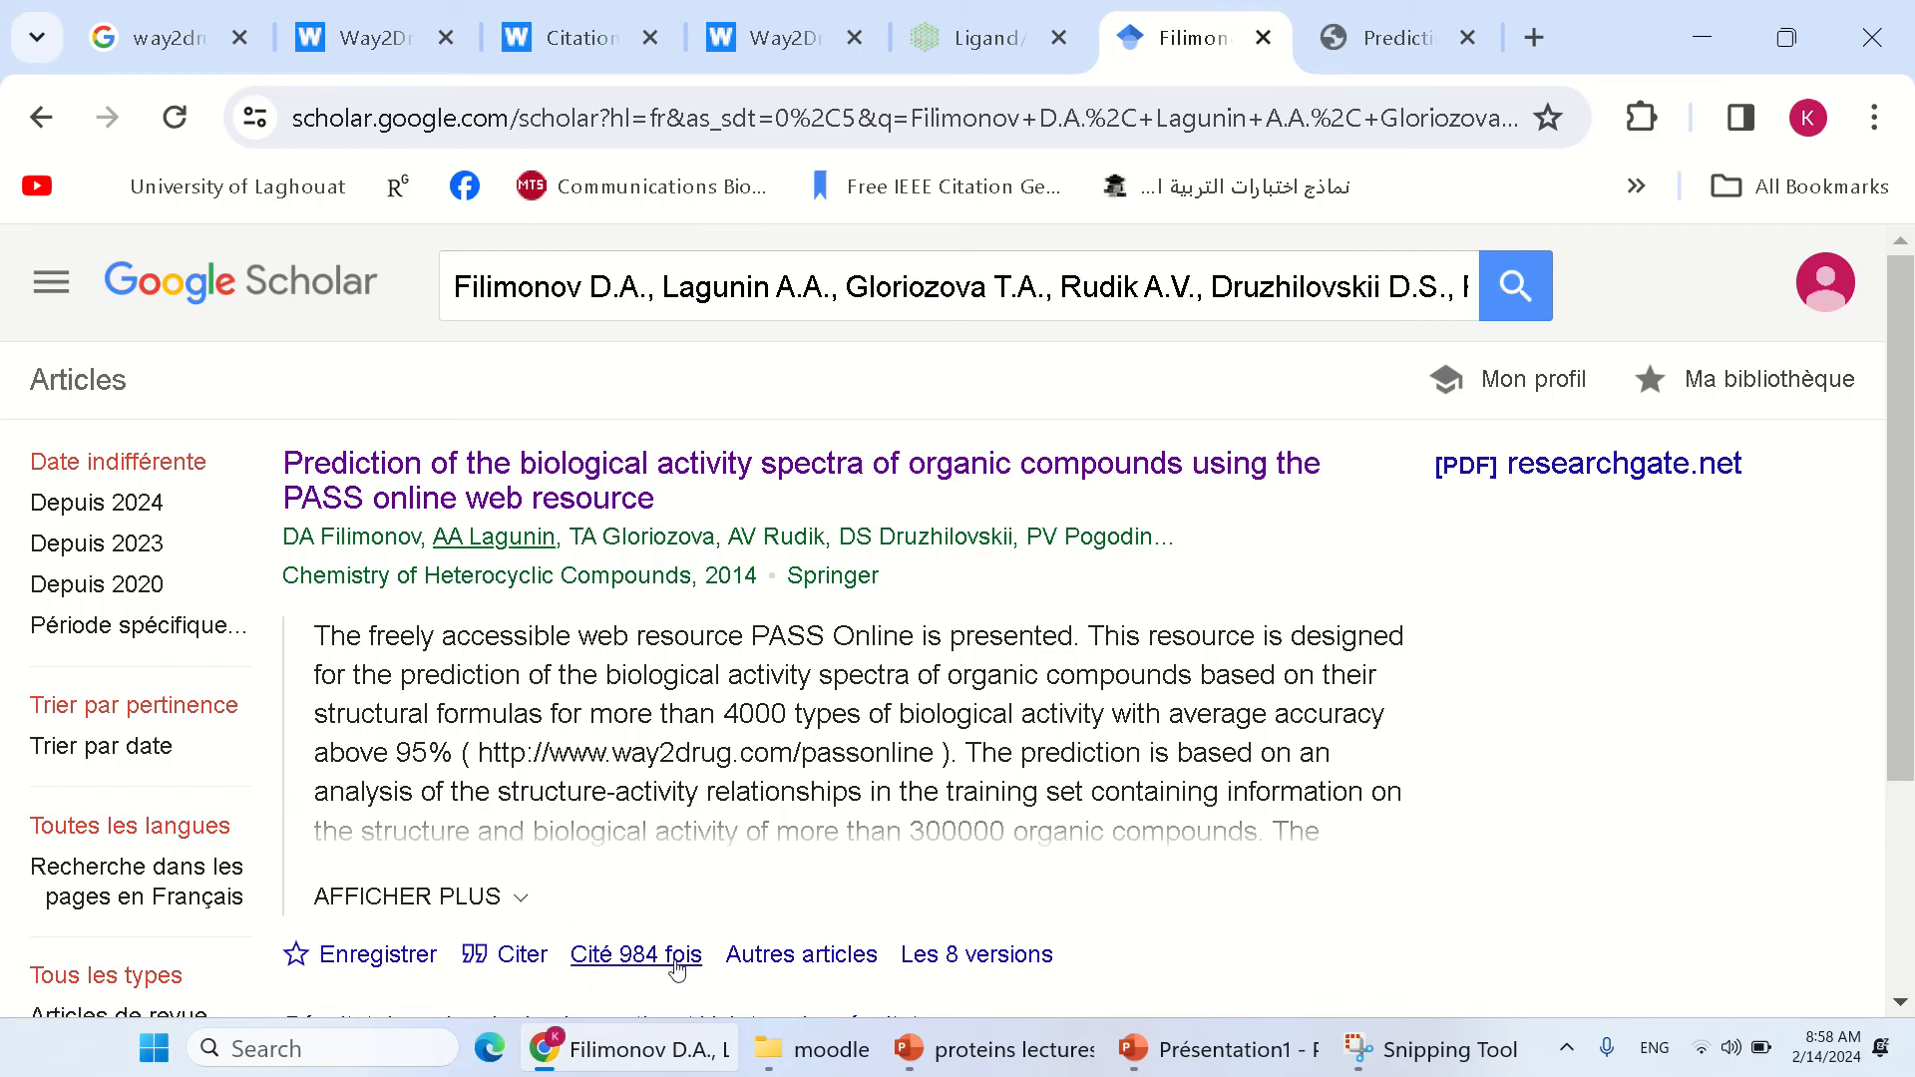
key("ctrl+Tab")
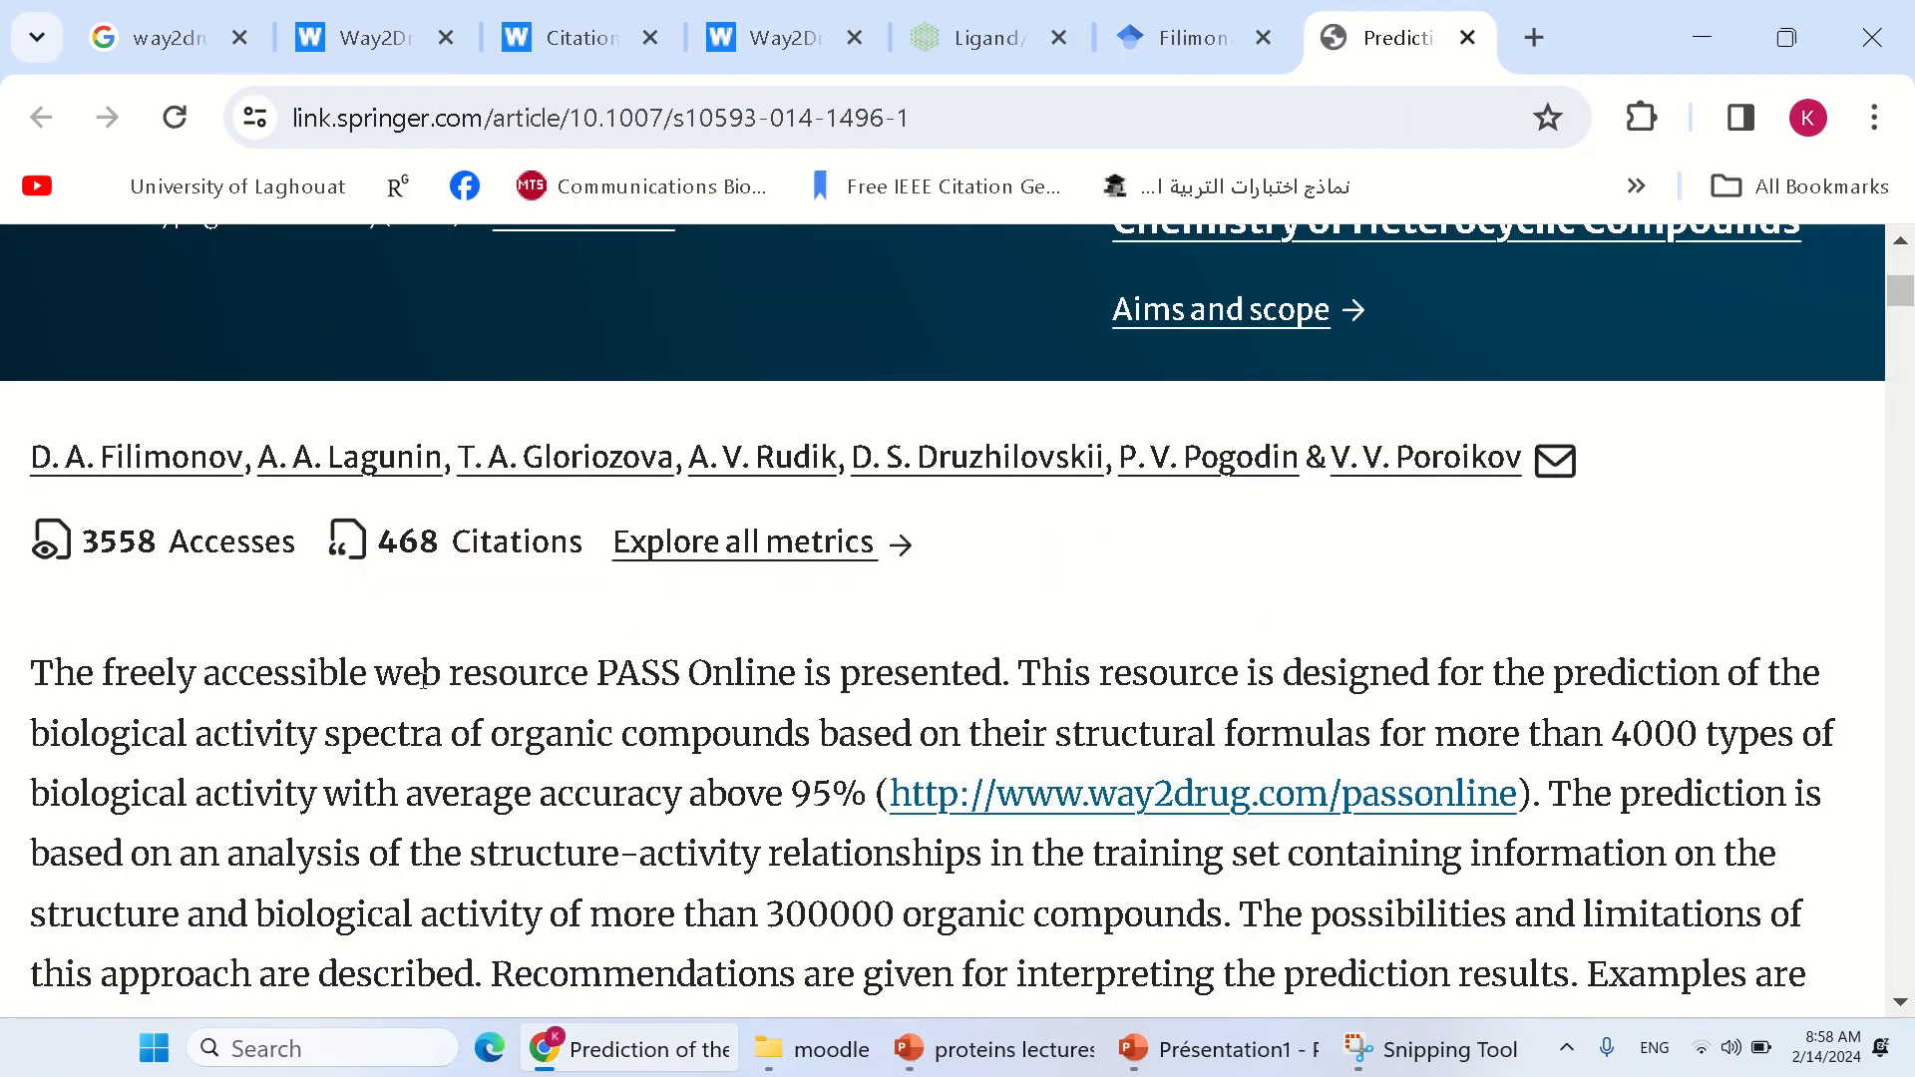
scroll(423, 681, "up", 2)
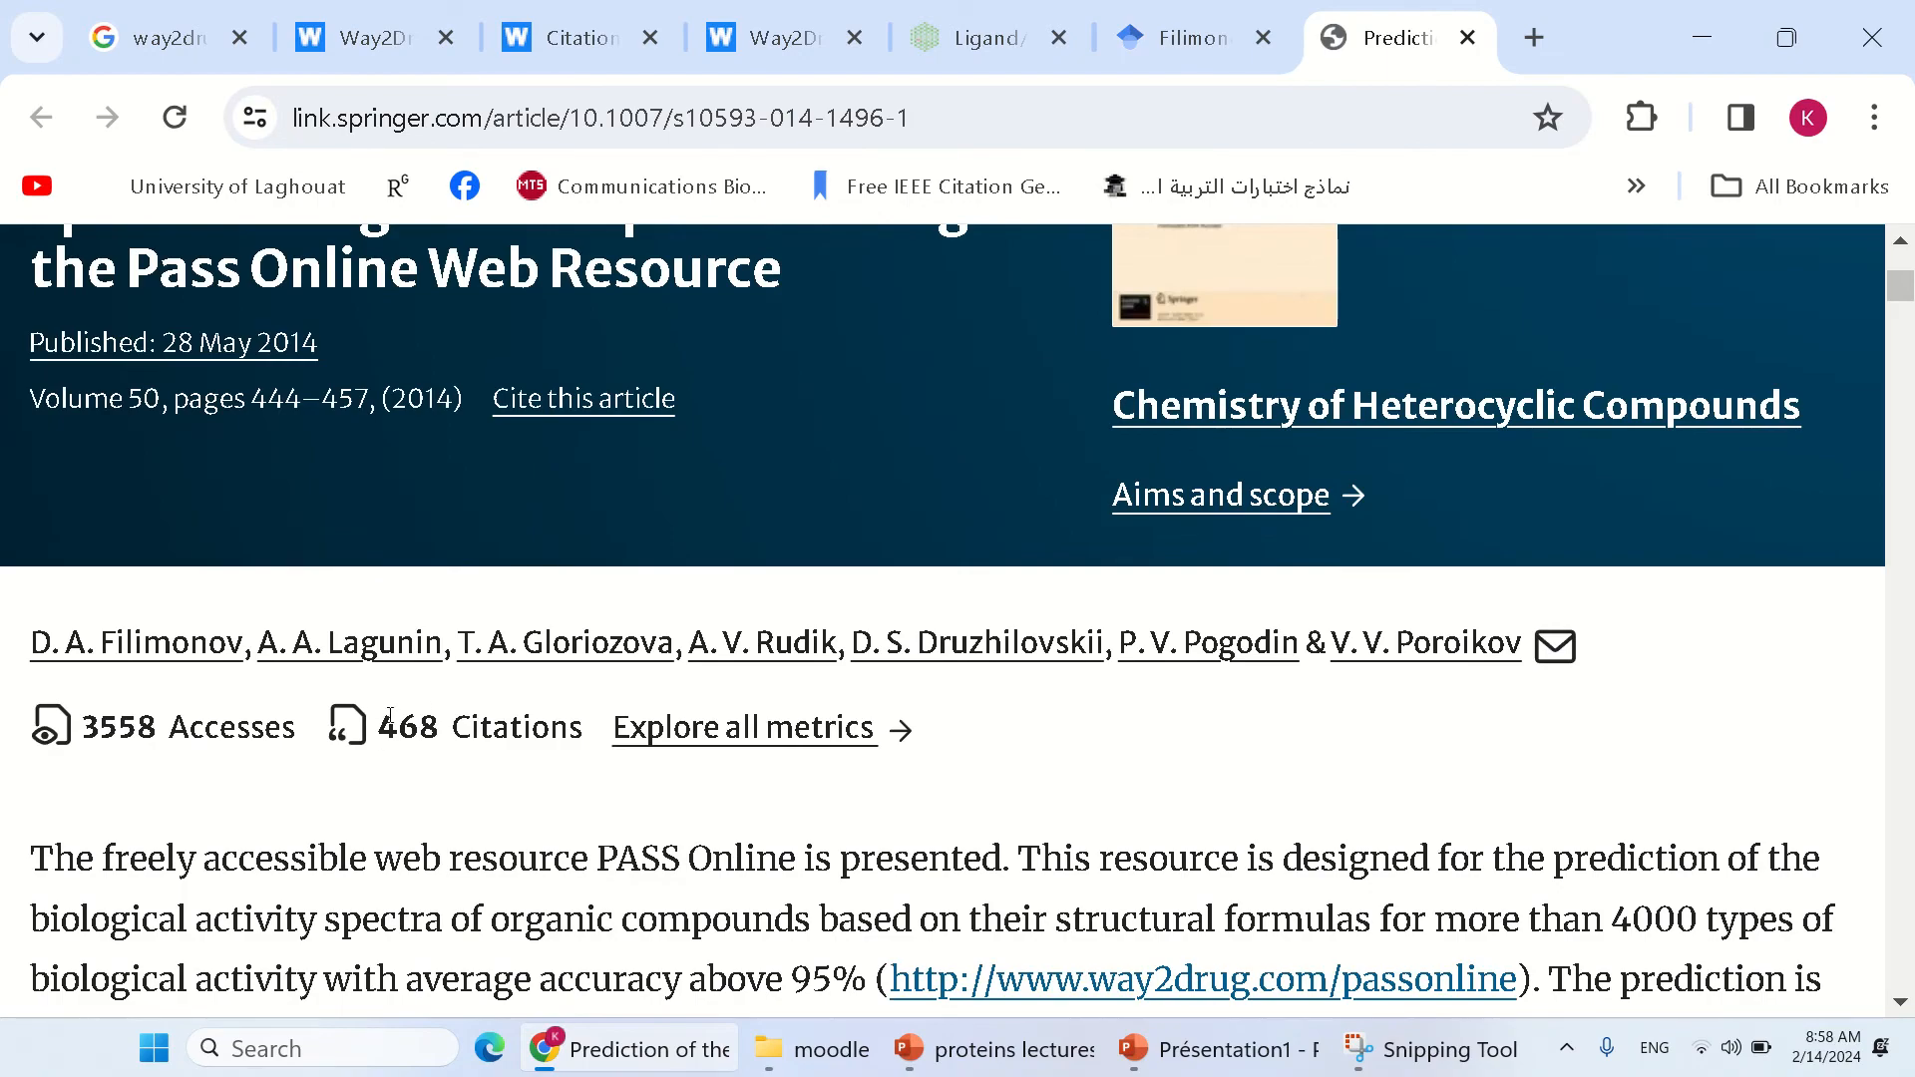
scroll(544, 690, "down", 2)
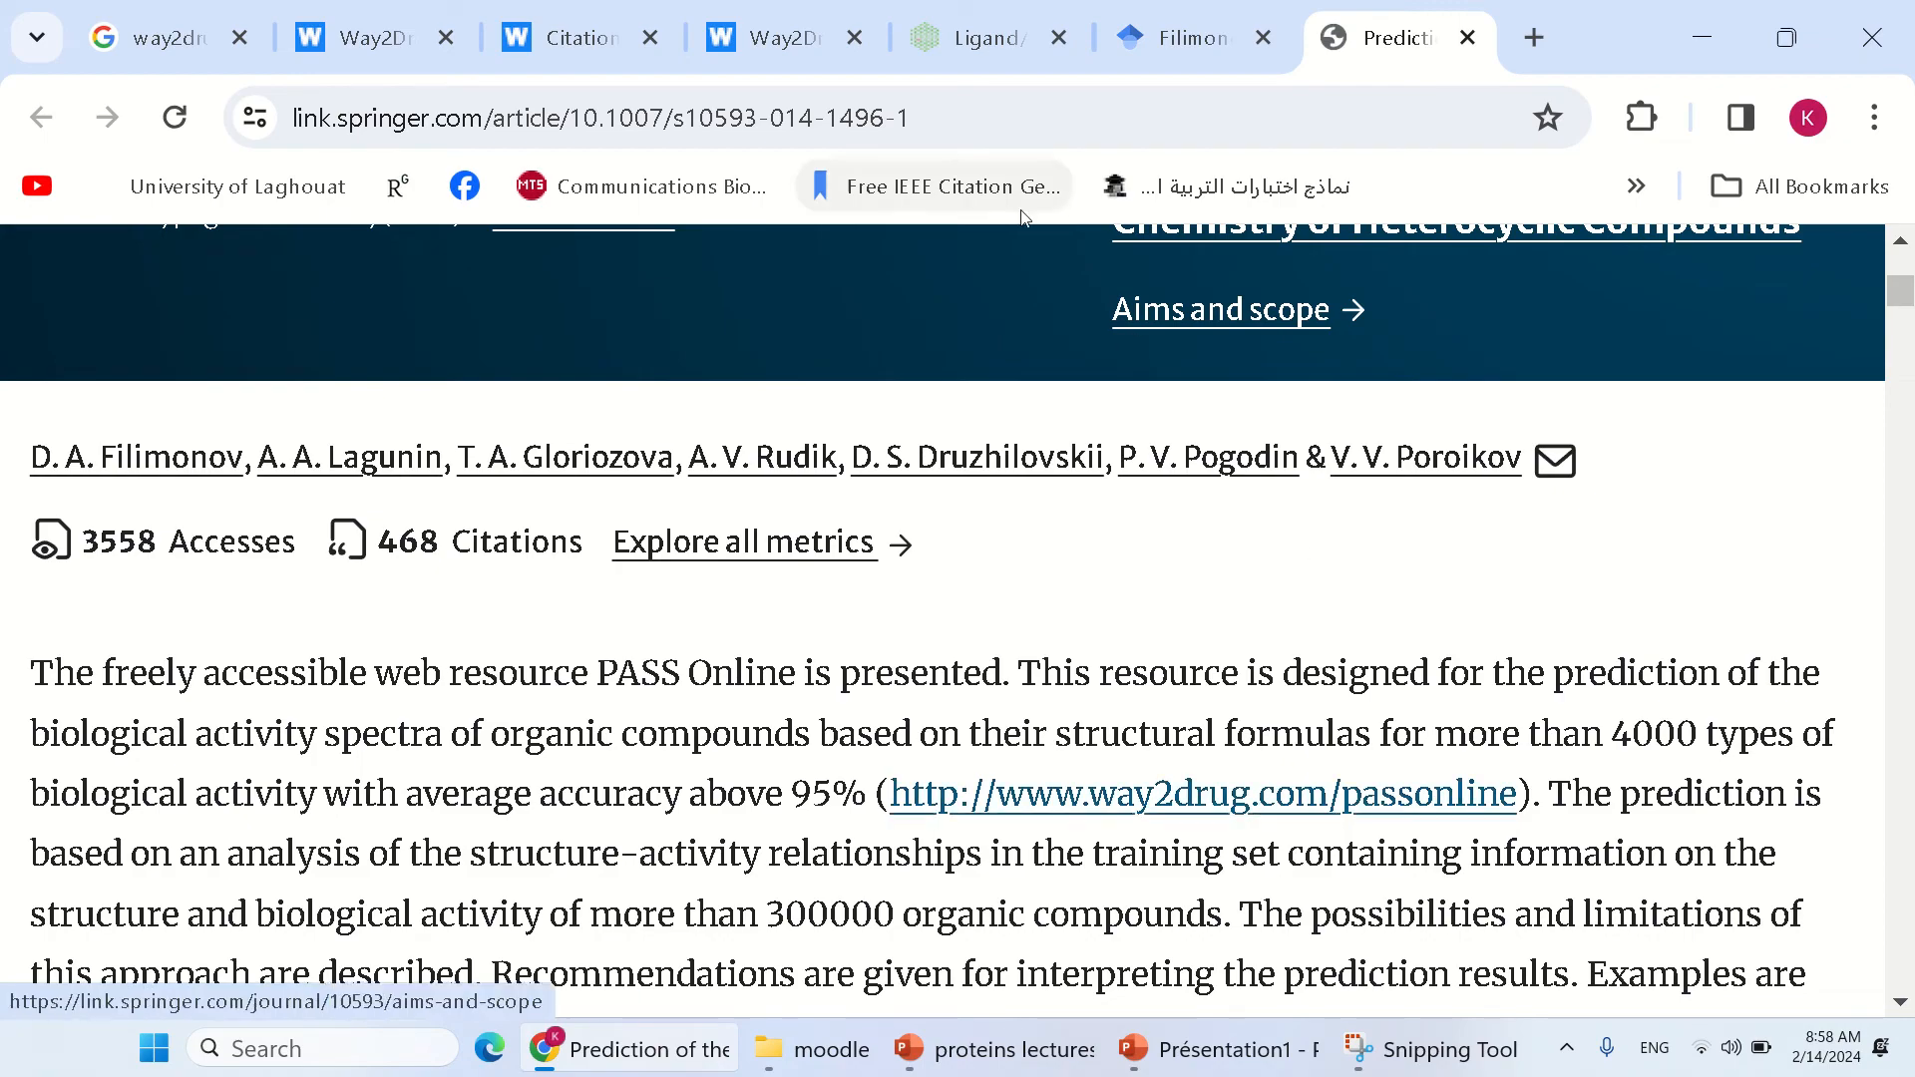
- Open the PASS Online prediction service from its home page and sign in with the filled-in account credentials
mouse_move(731, 34)
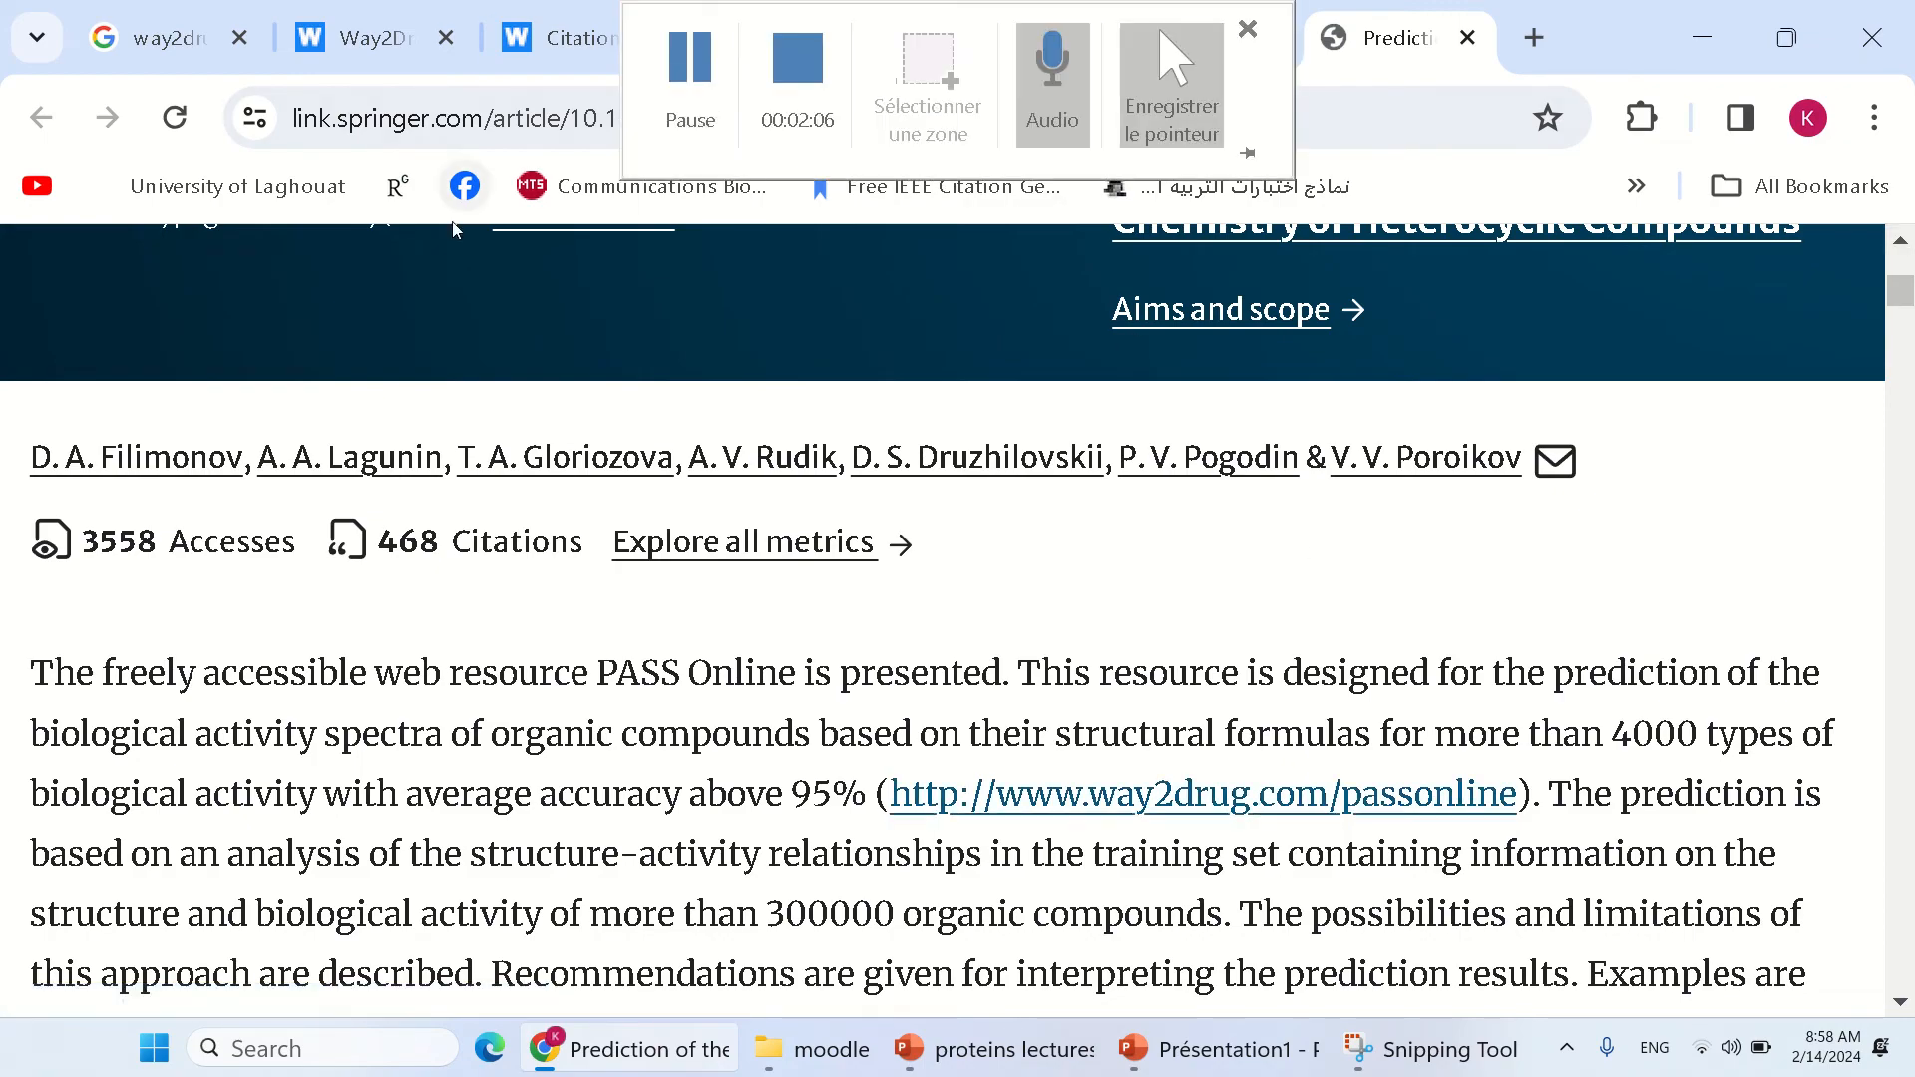
left_click(770, 39)
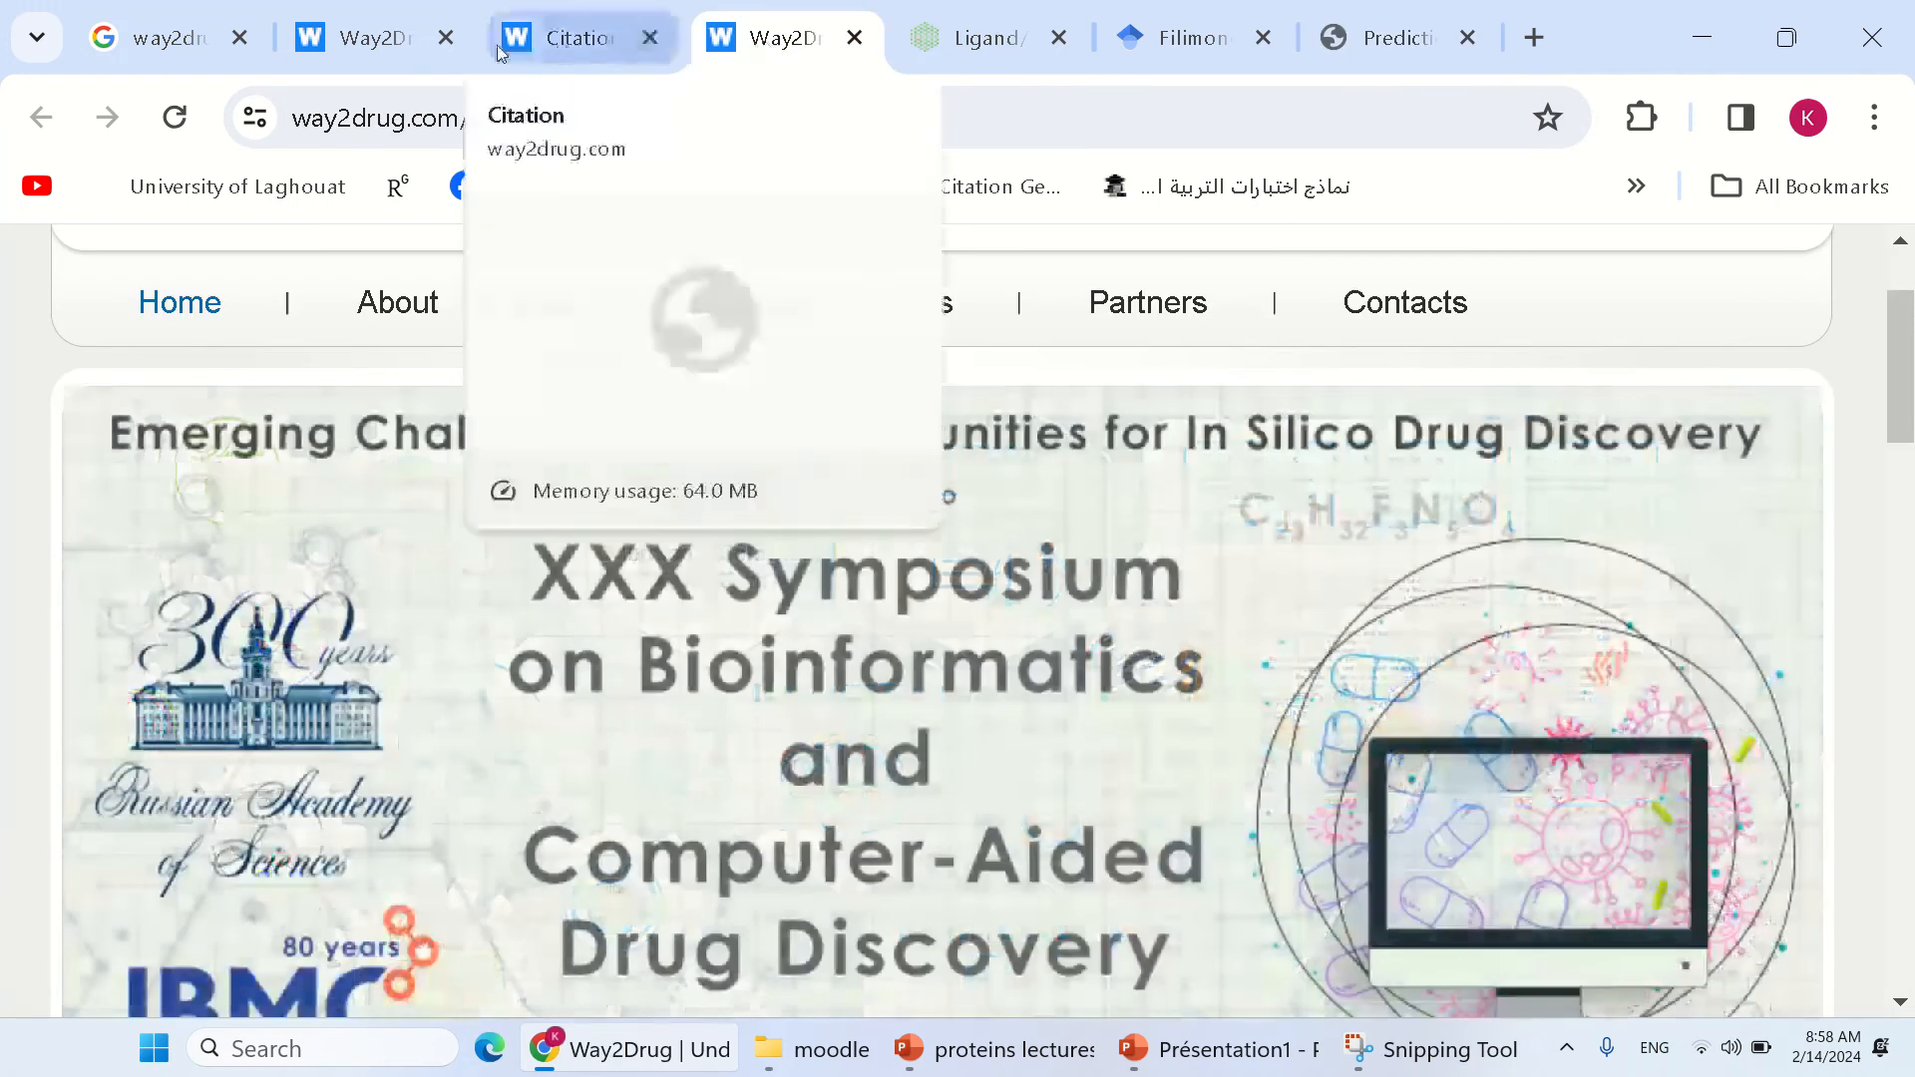
left_click(383, 48)
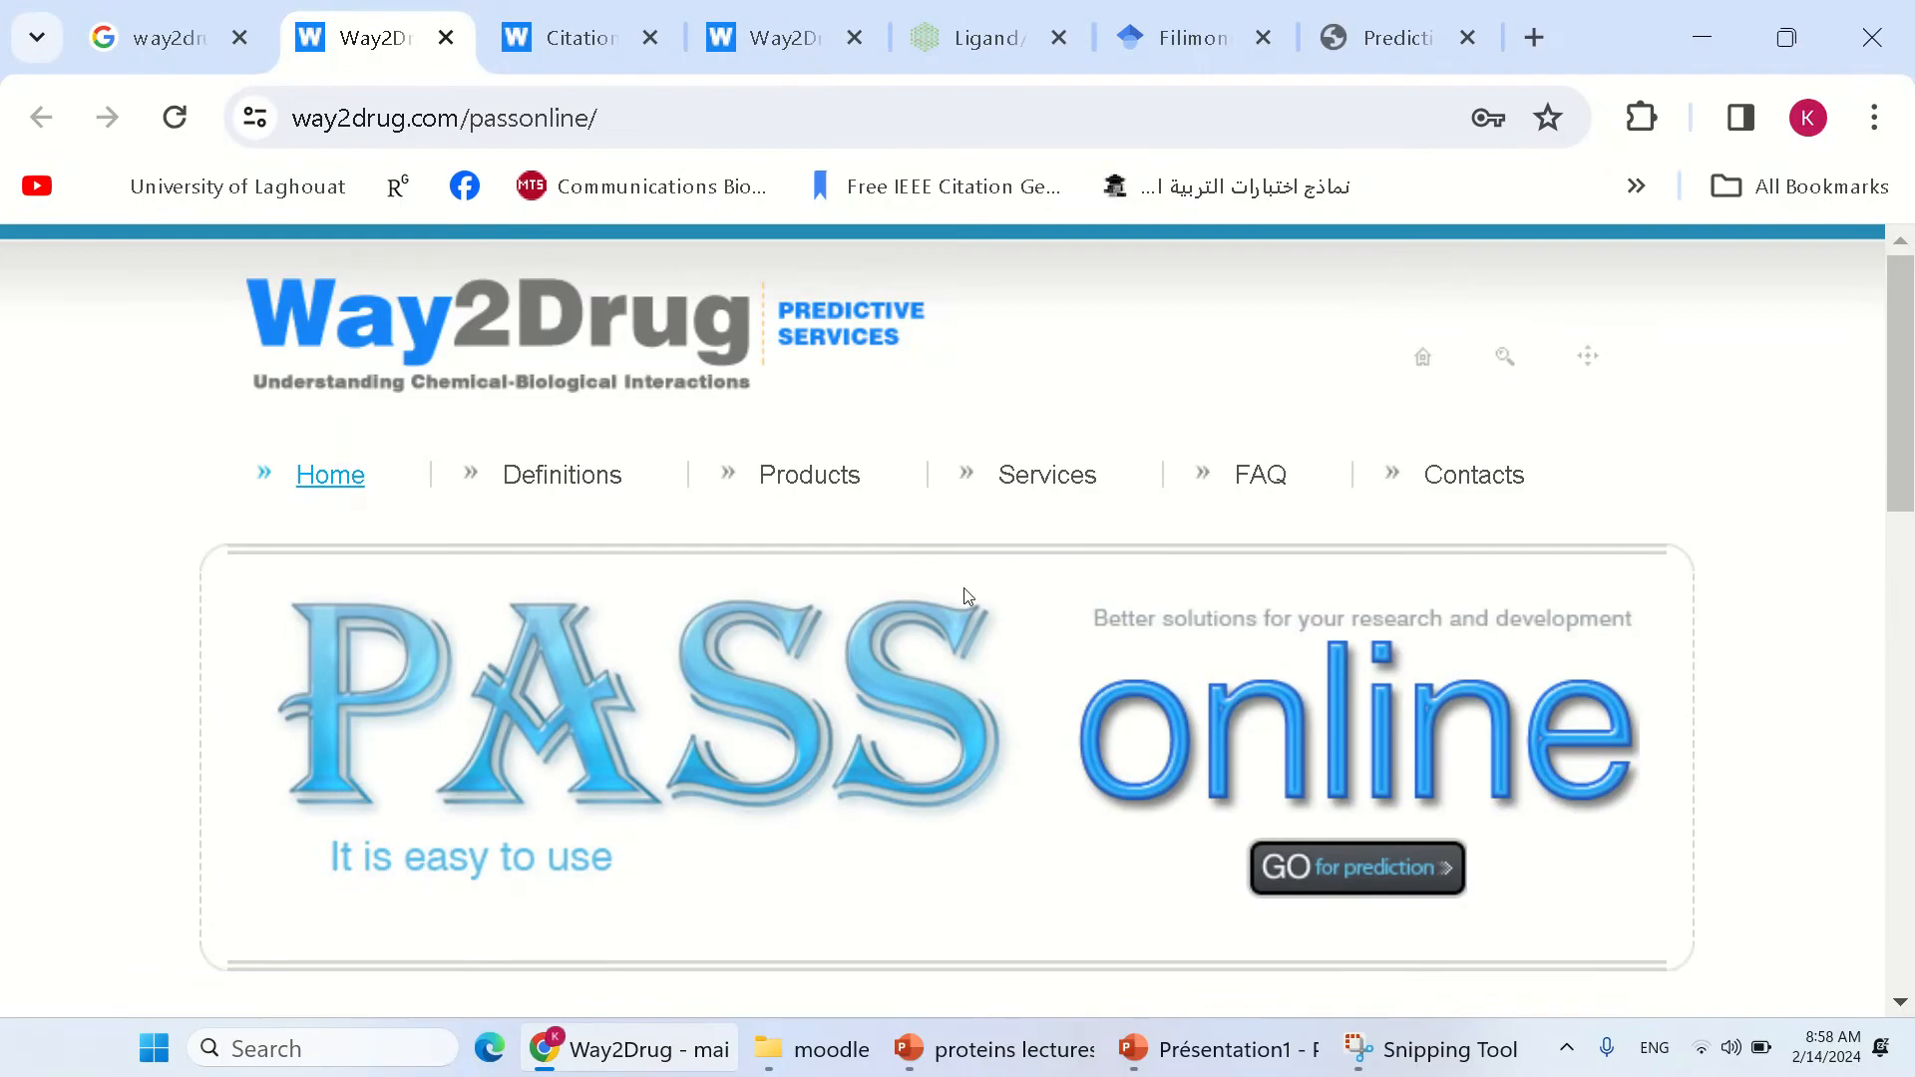
scroll(993, 598, "down", 2)
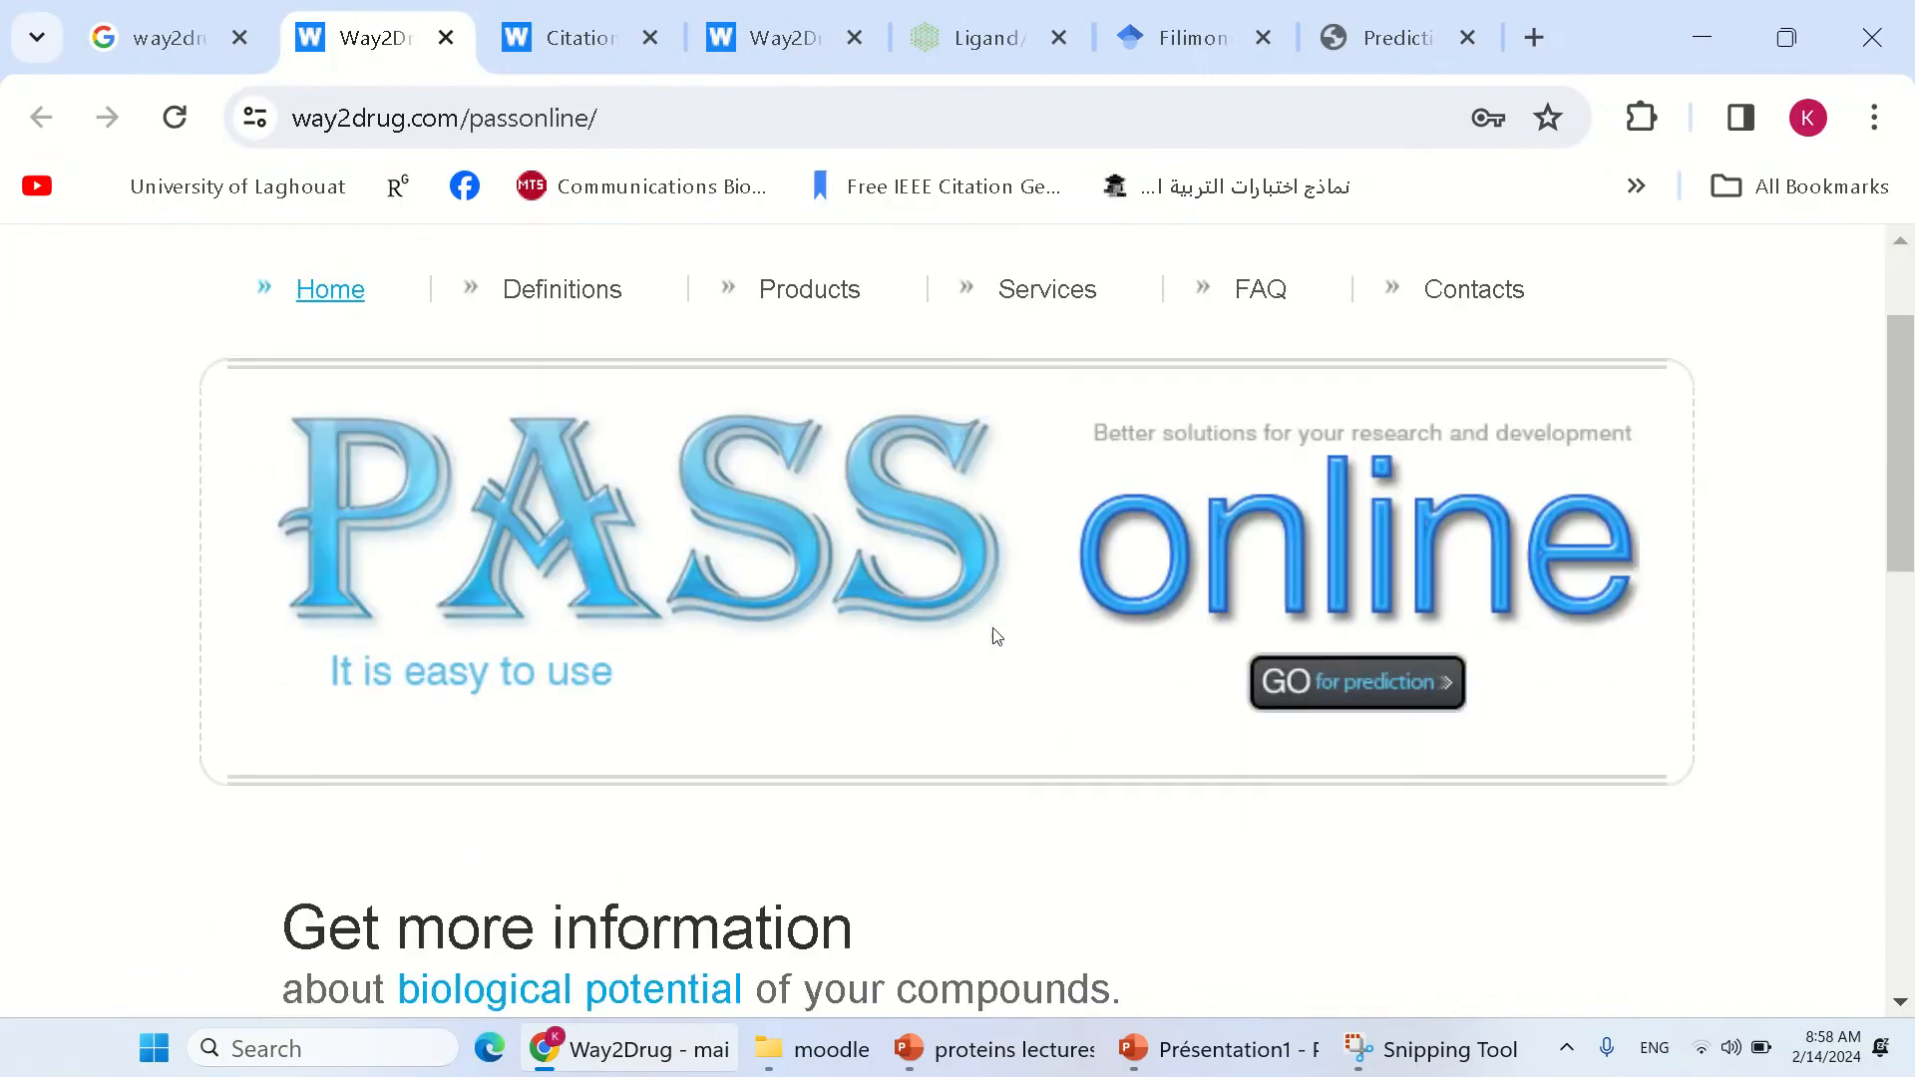
left_click(1327, 694)
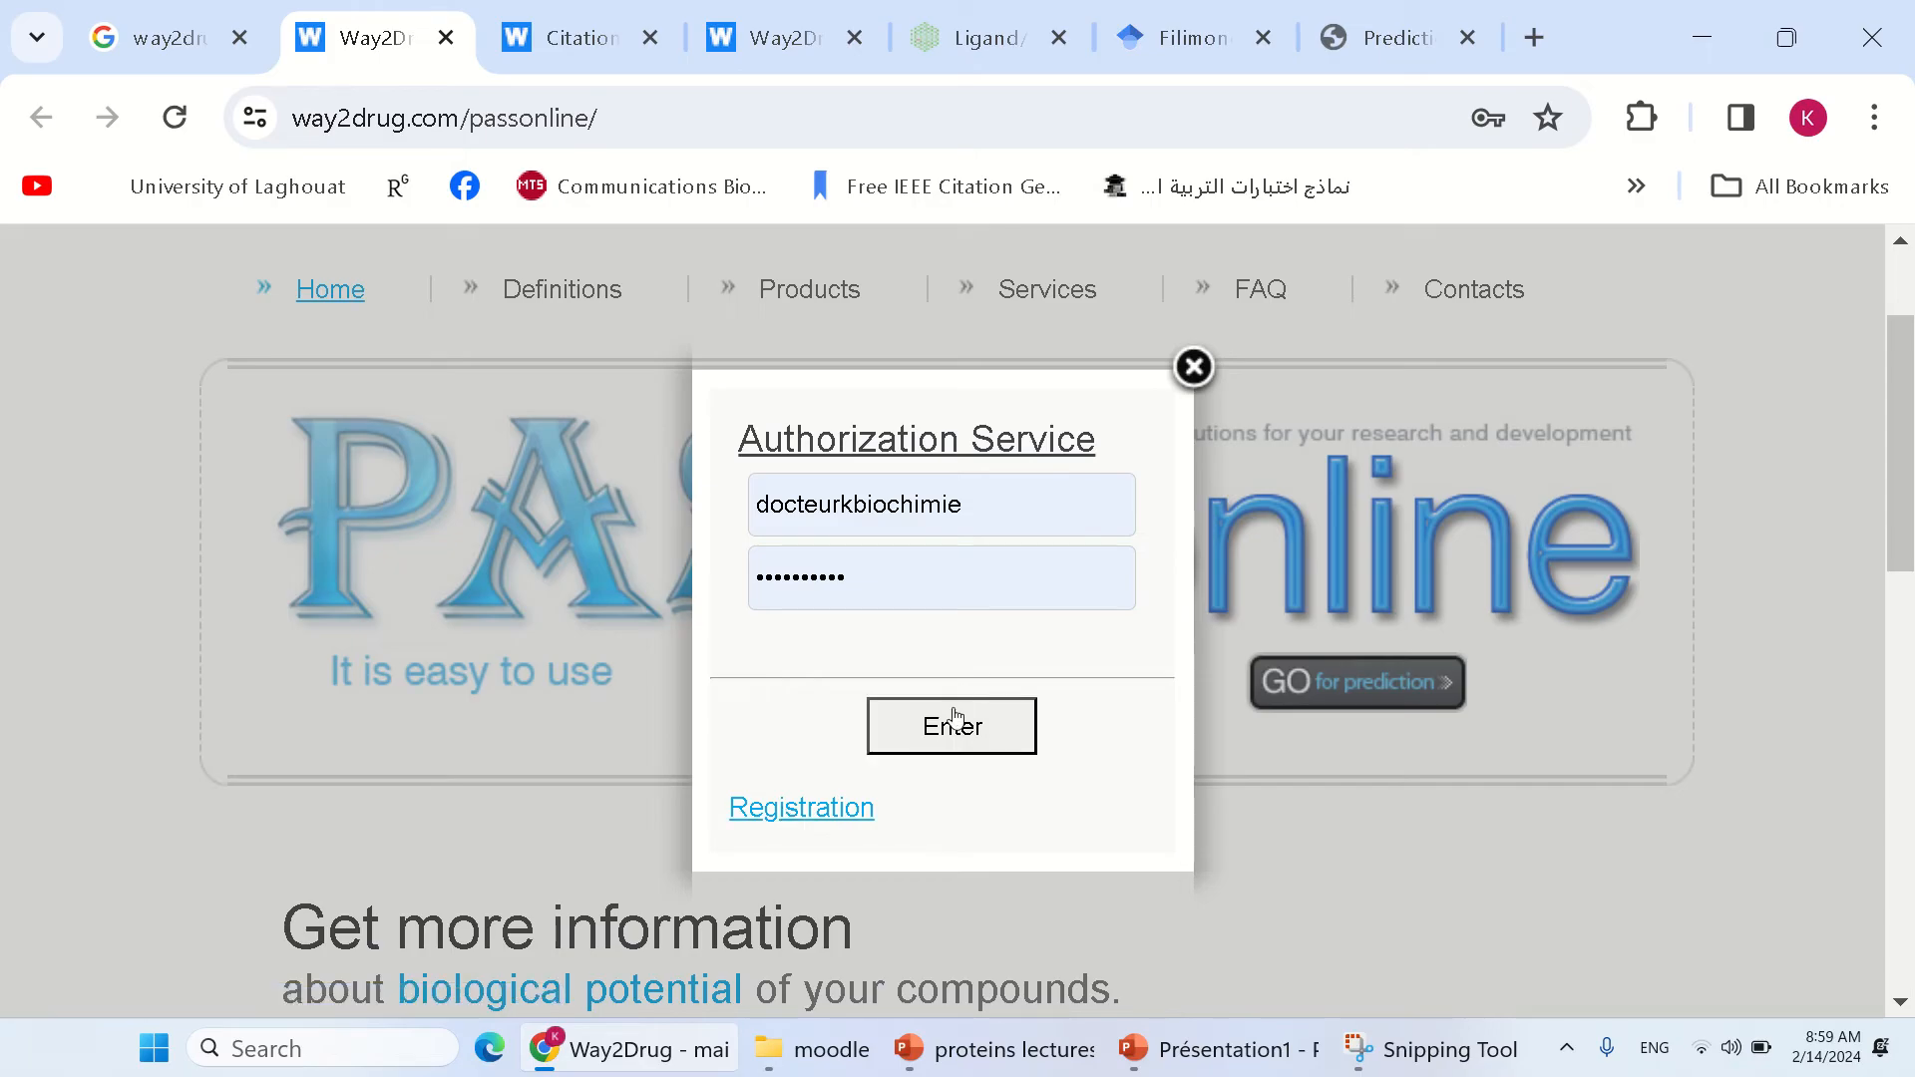
left_click(912, 723)
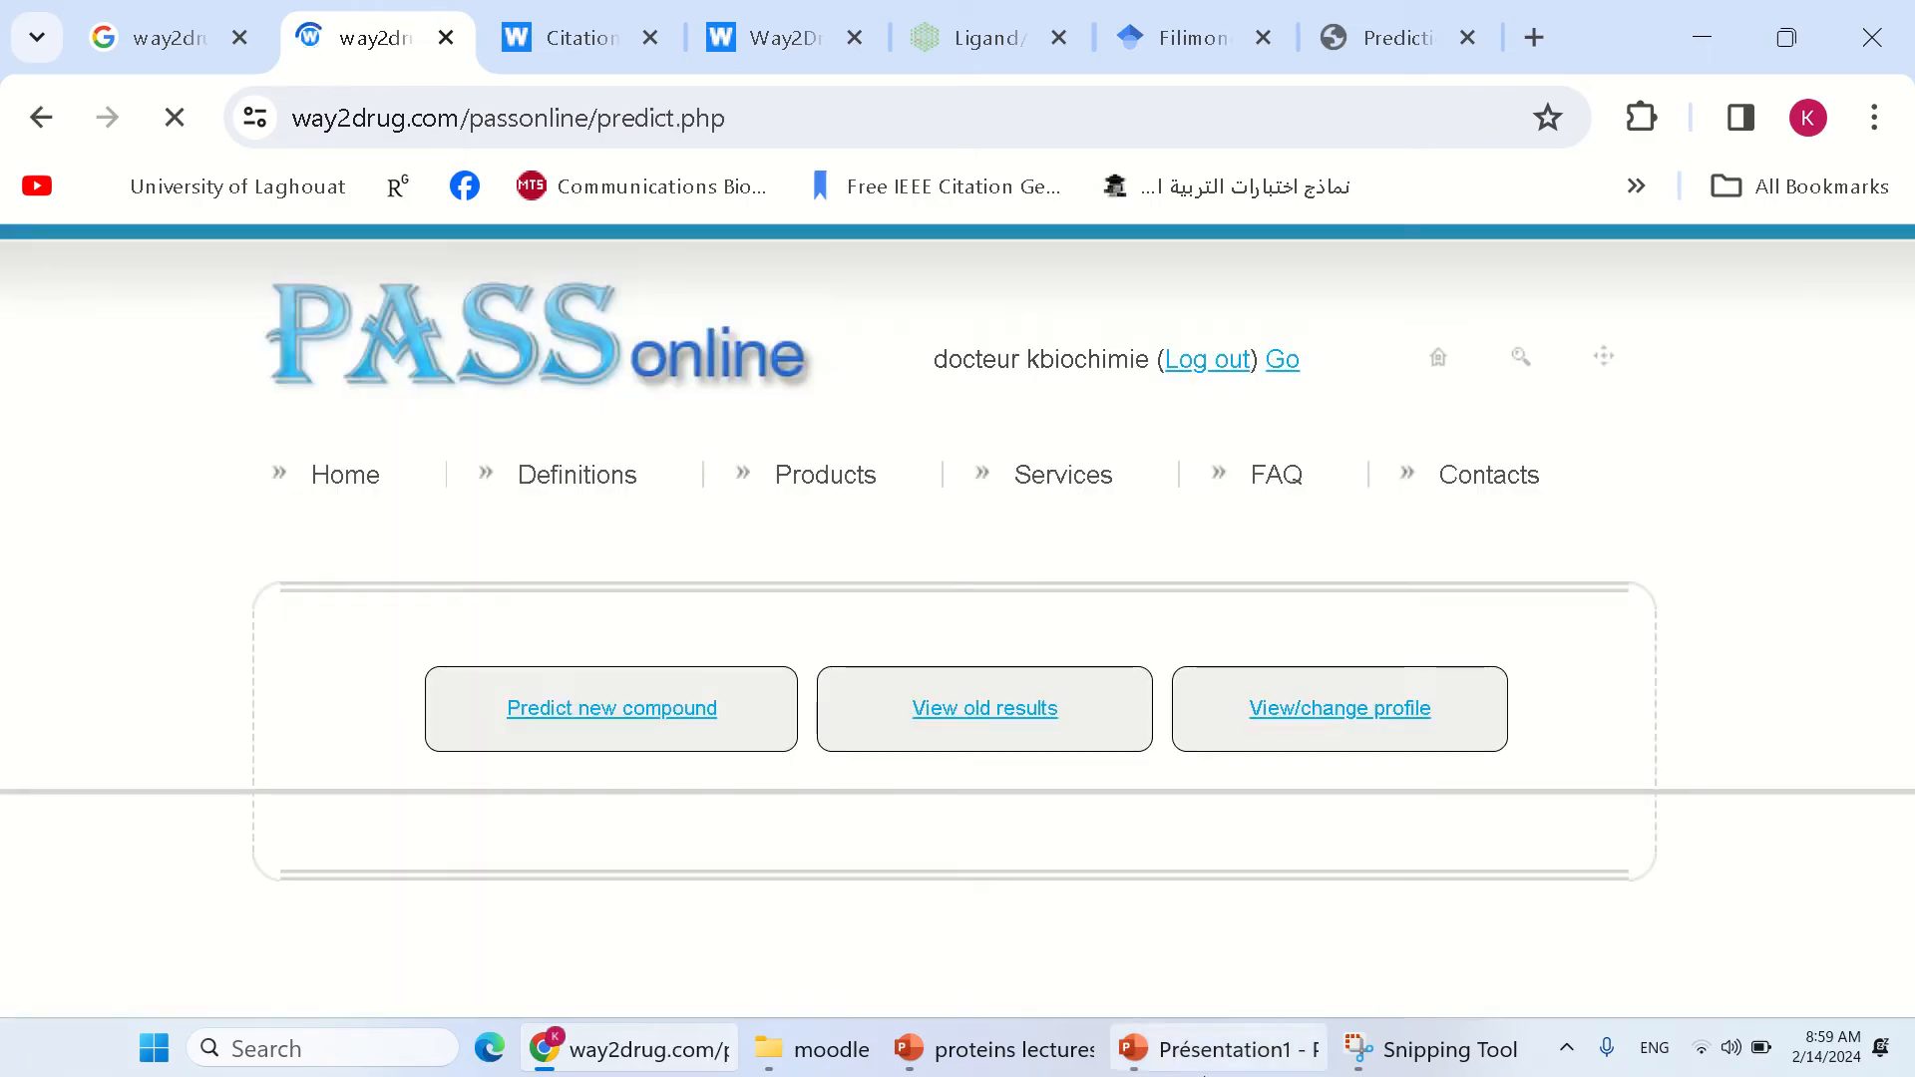
- Switch to the Présentation1 slides in PowerPoint and view the "Why" slide 5 and the "How" slide 6
mouse_move(1210, 1065)
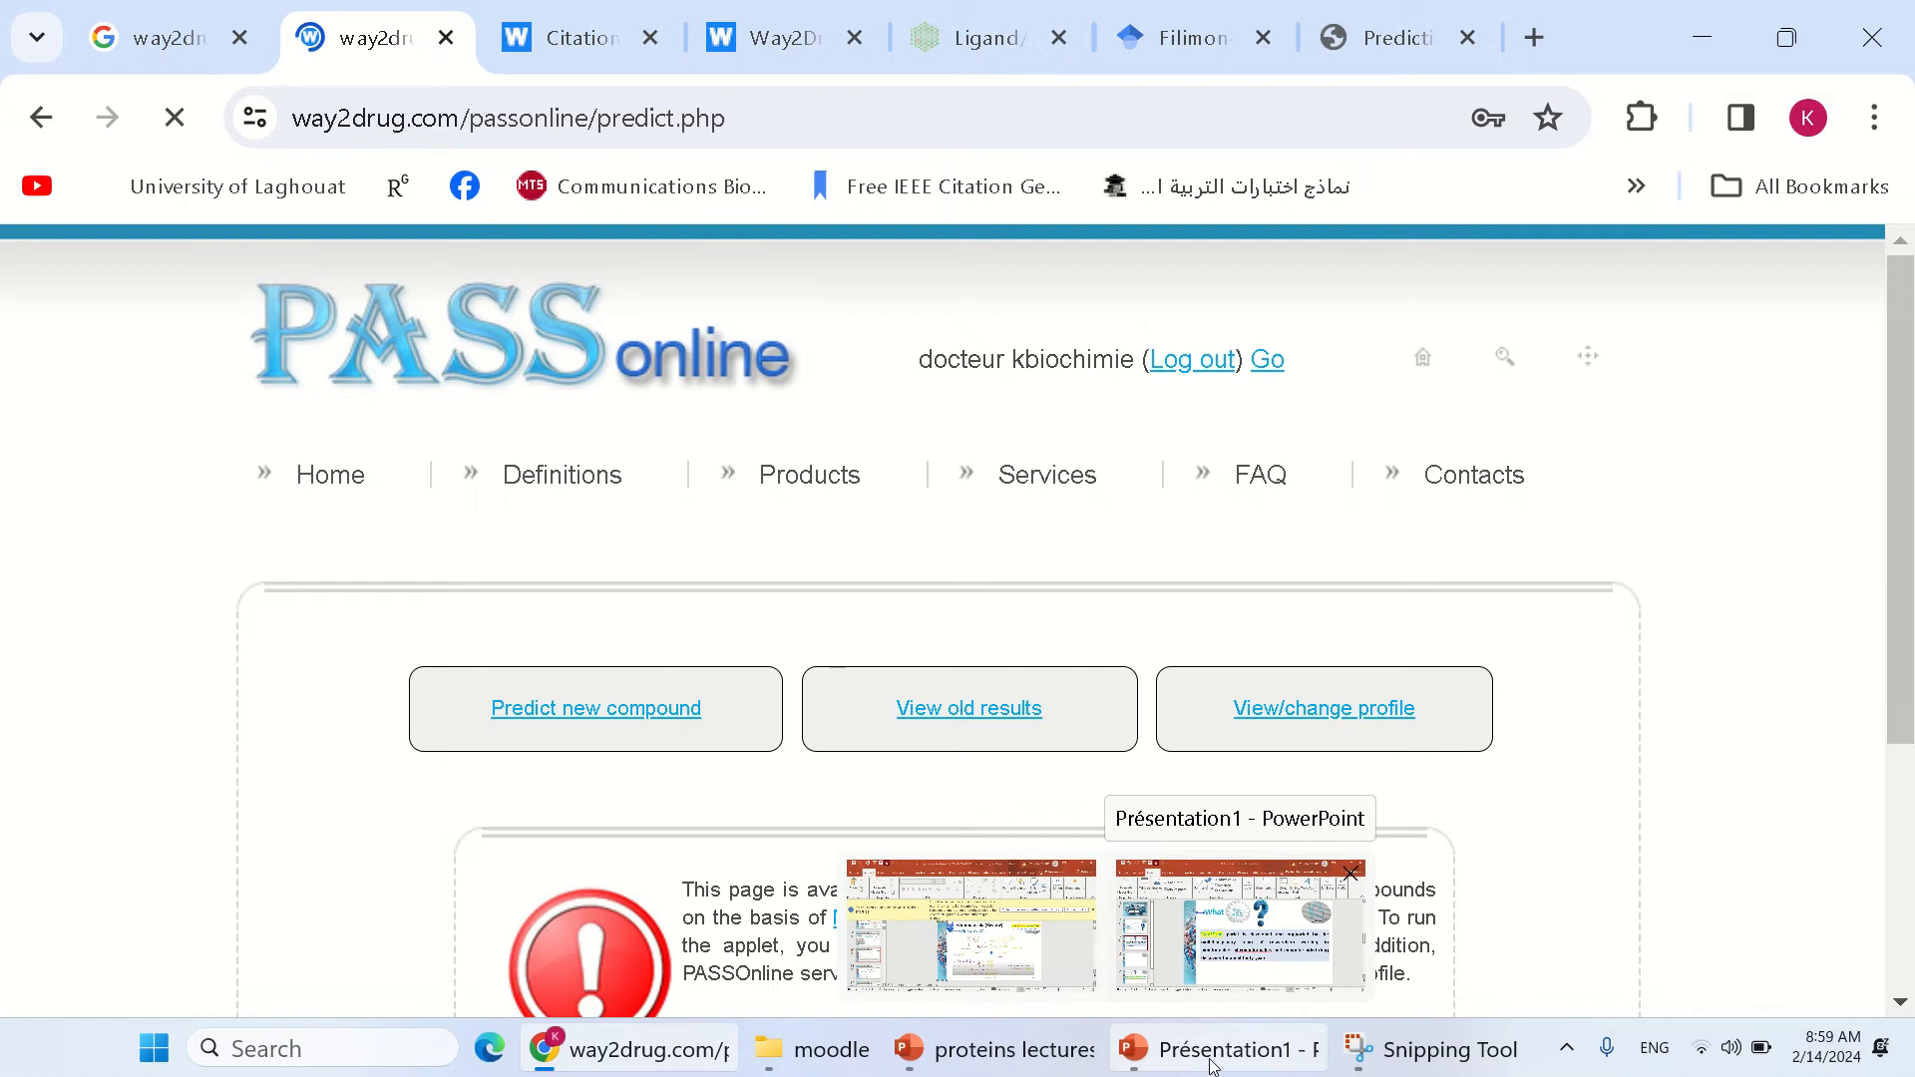
left_click(1210, 1065)
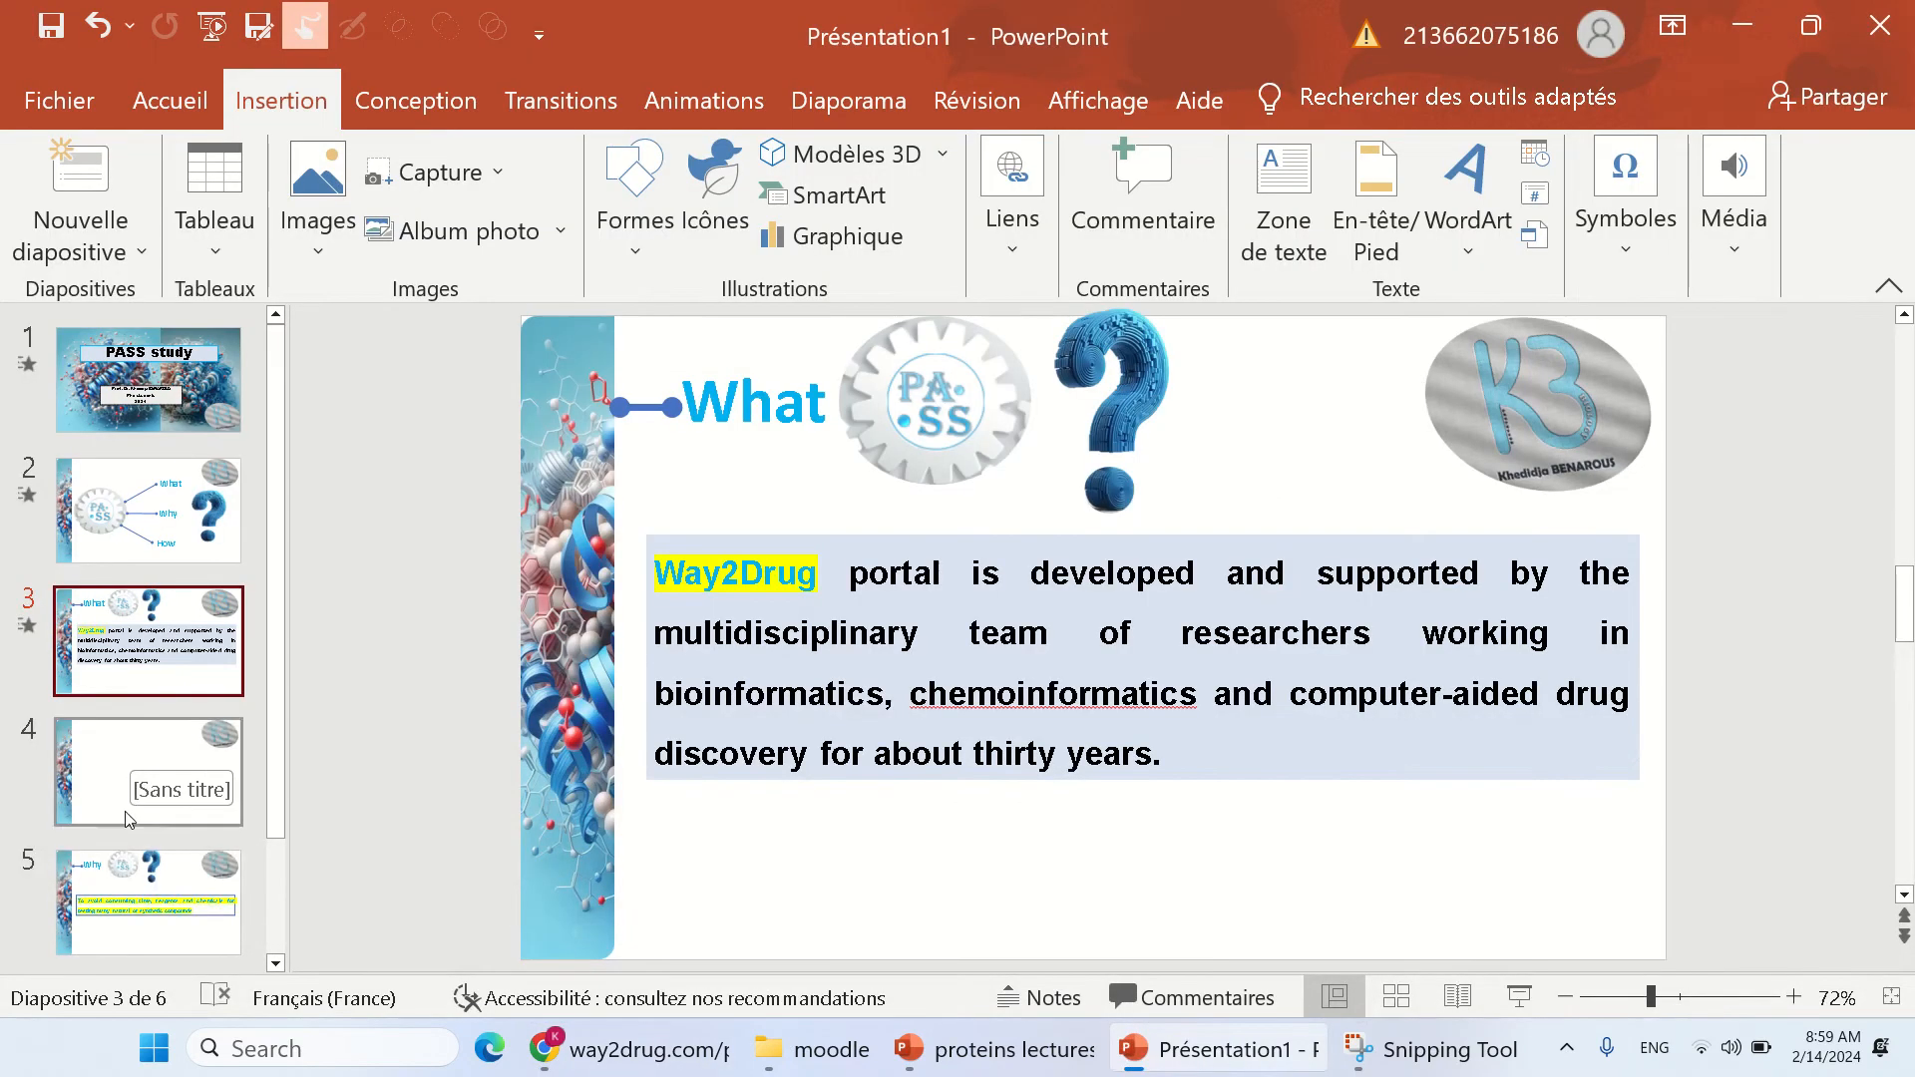
left_click(142, 883)
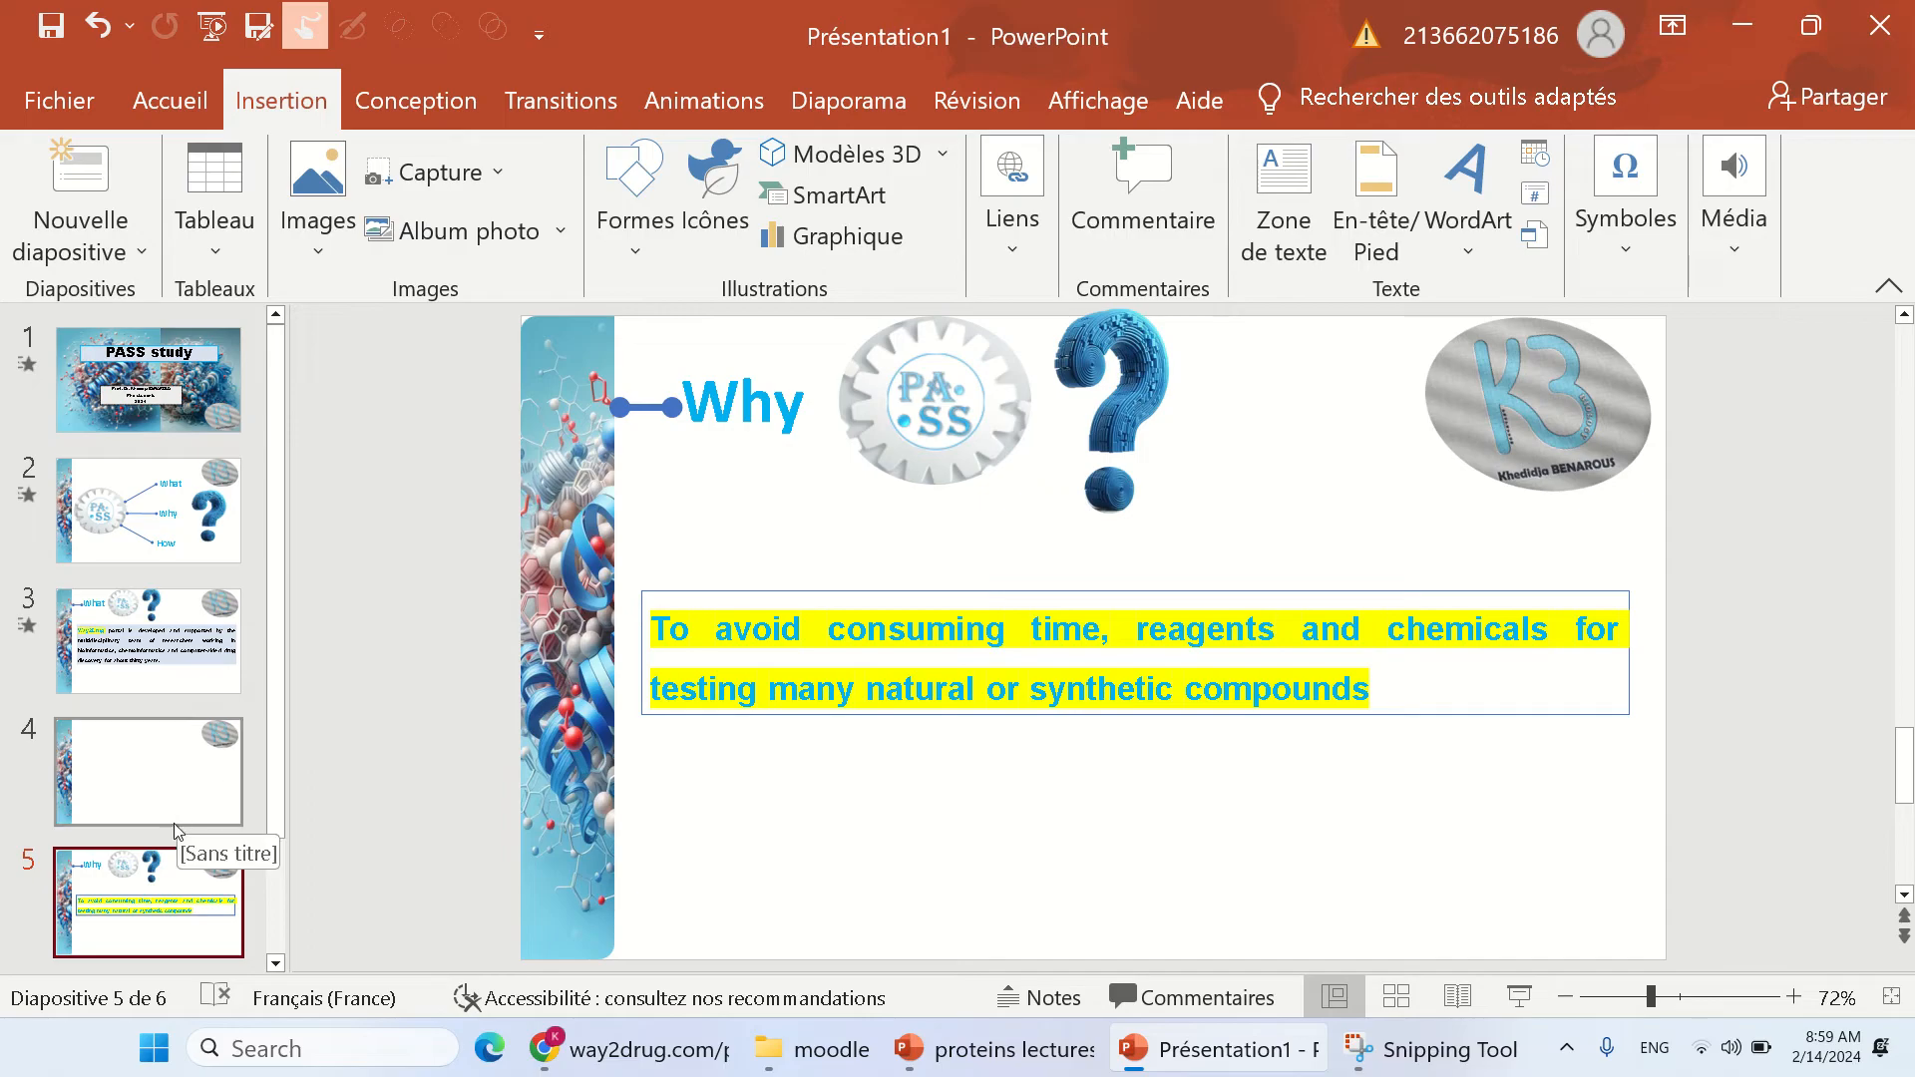
scroll(175, 831, "down", 2)
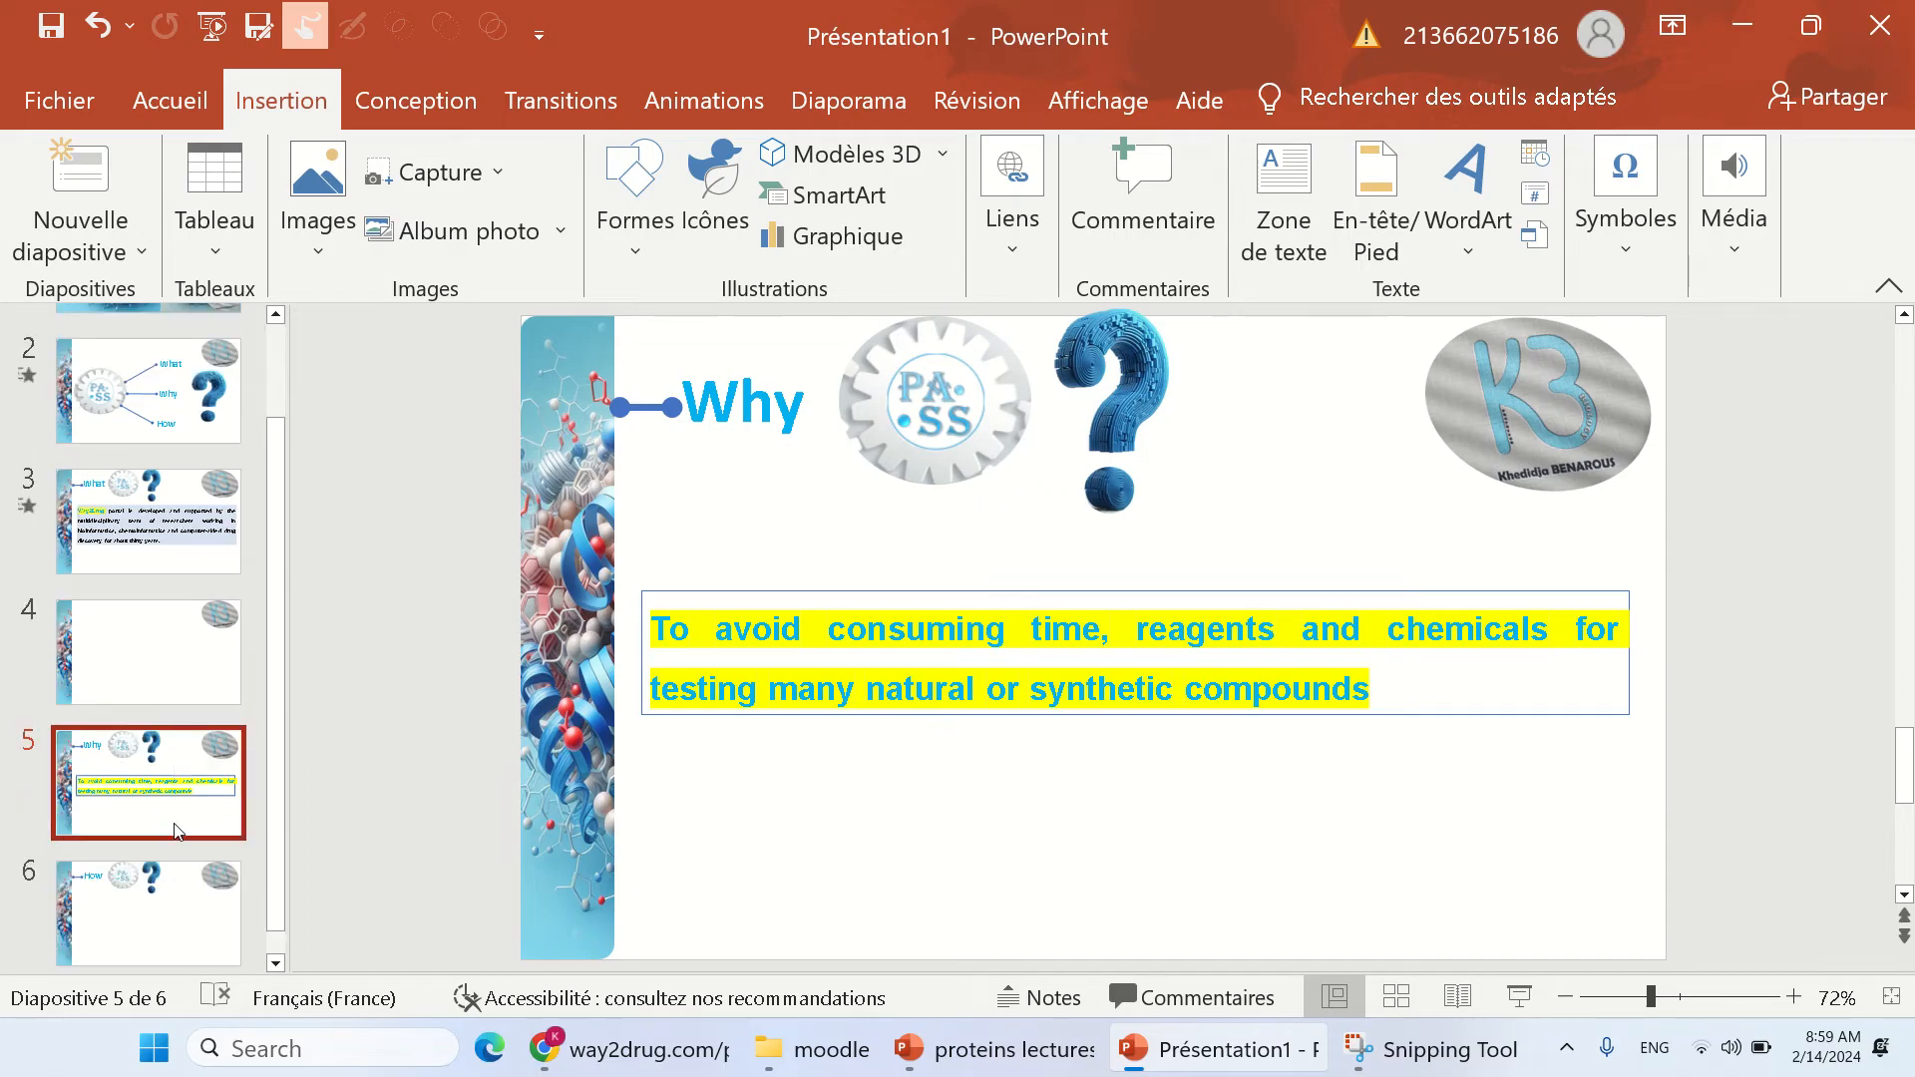
left_click(160, 890)
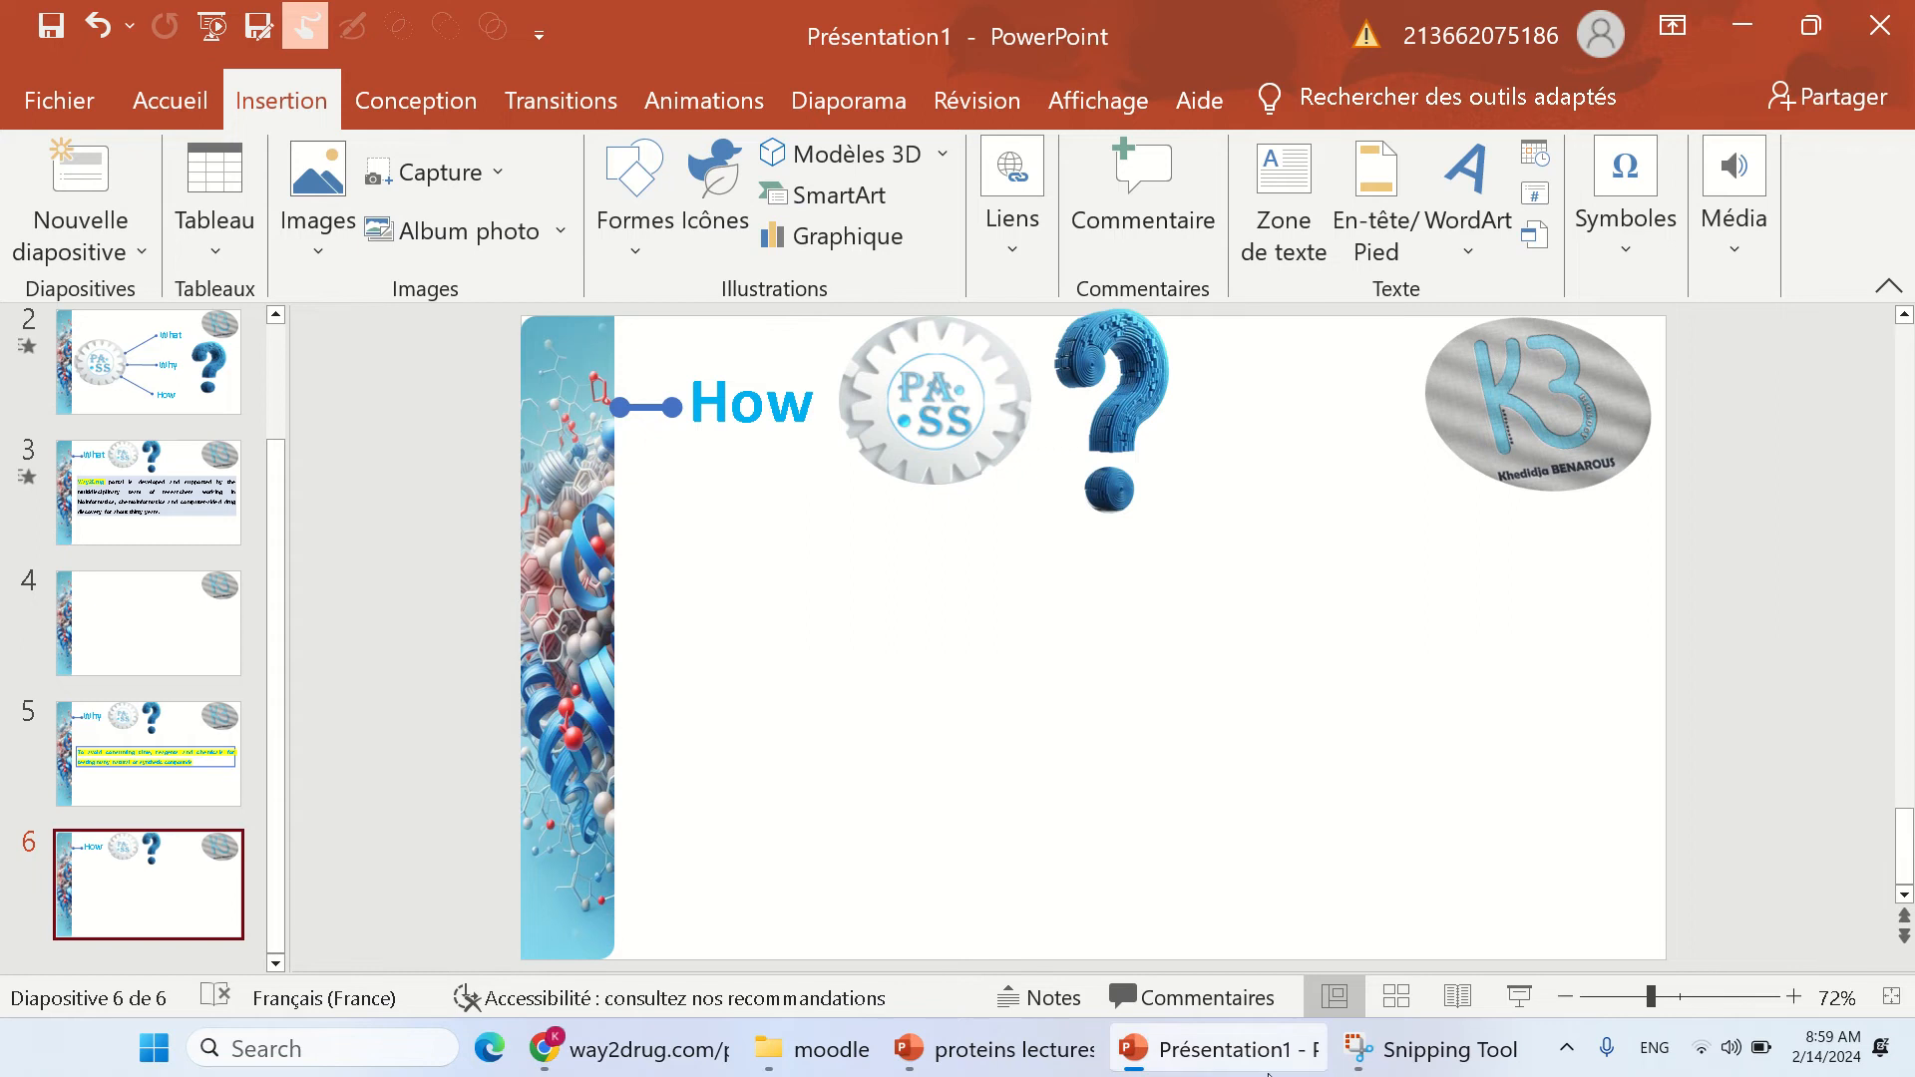
- Return to PASS Online in Chrome and open the SMILES entry form for predicting a new compound
left_click(683, 1057)
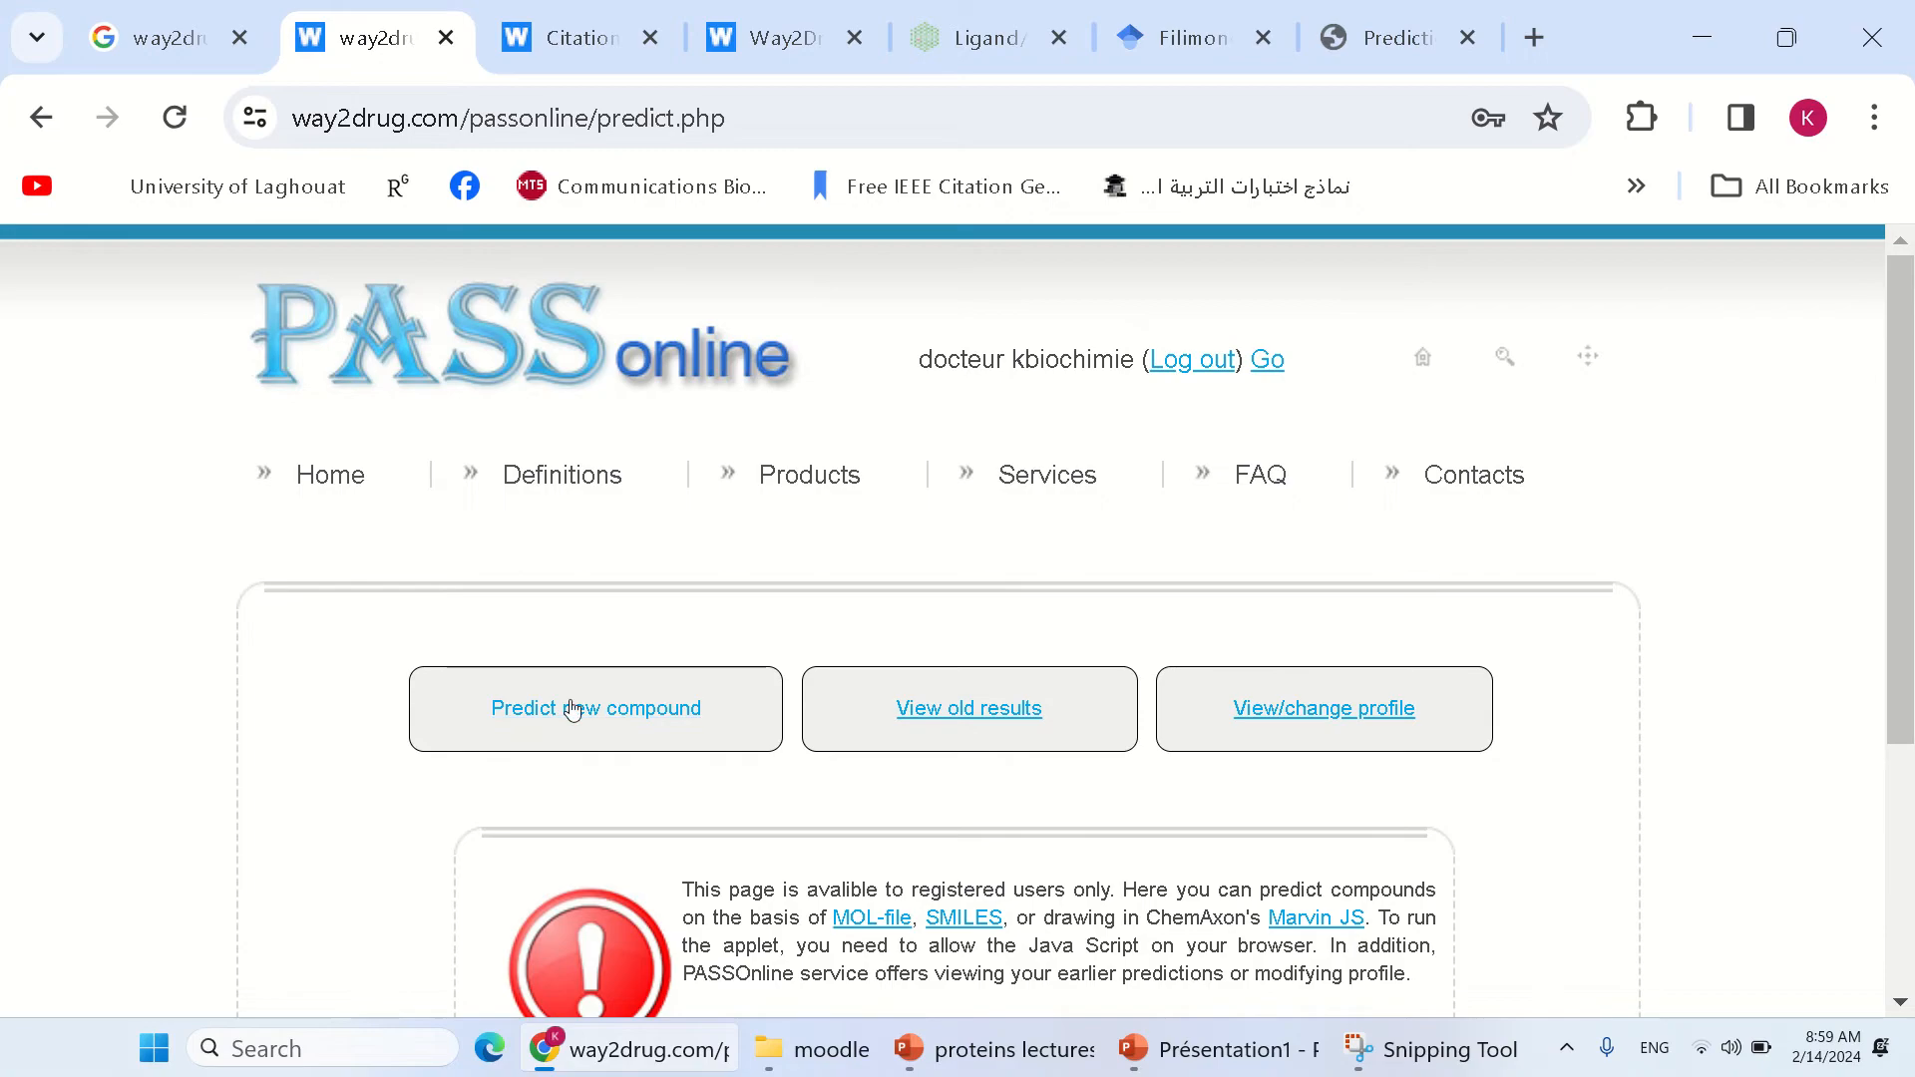
left_click(541, 710)
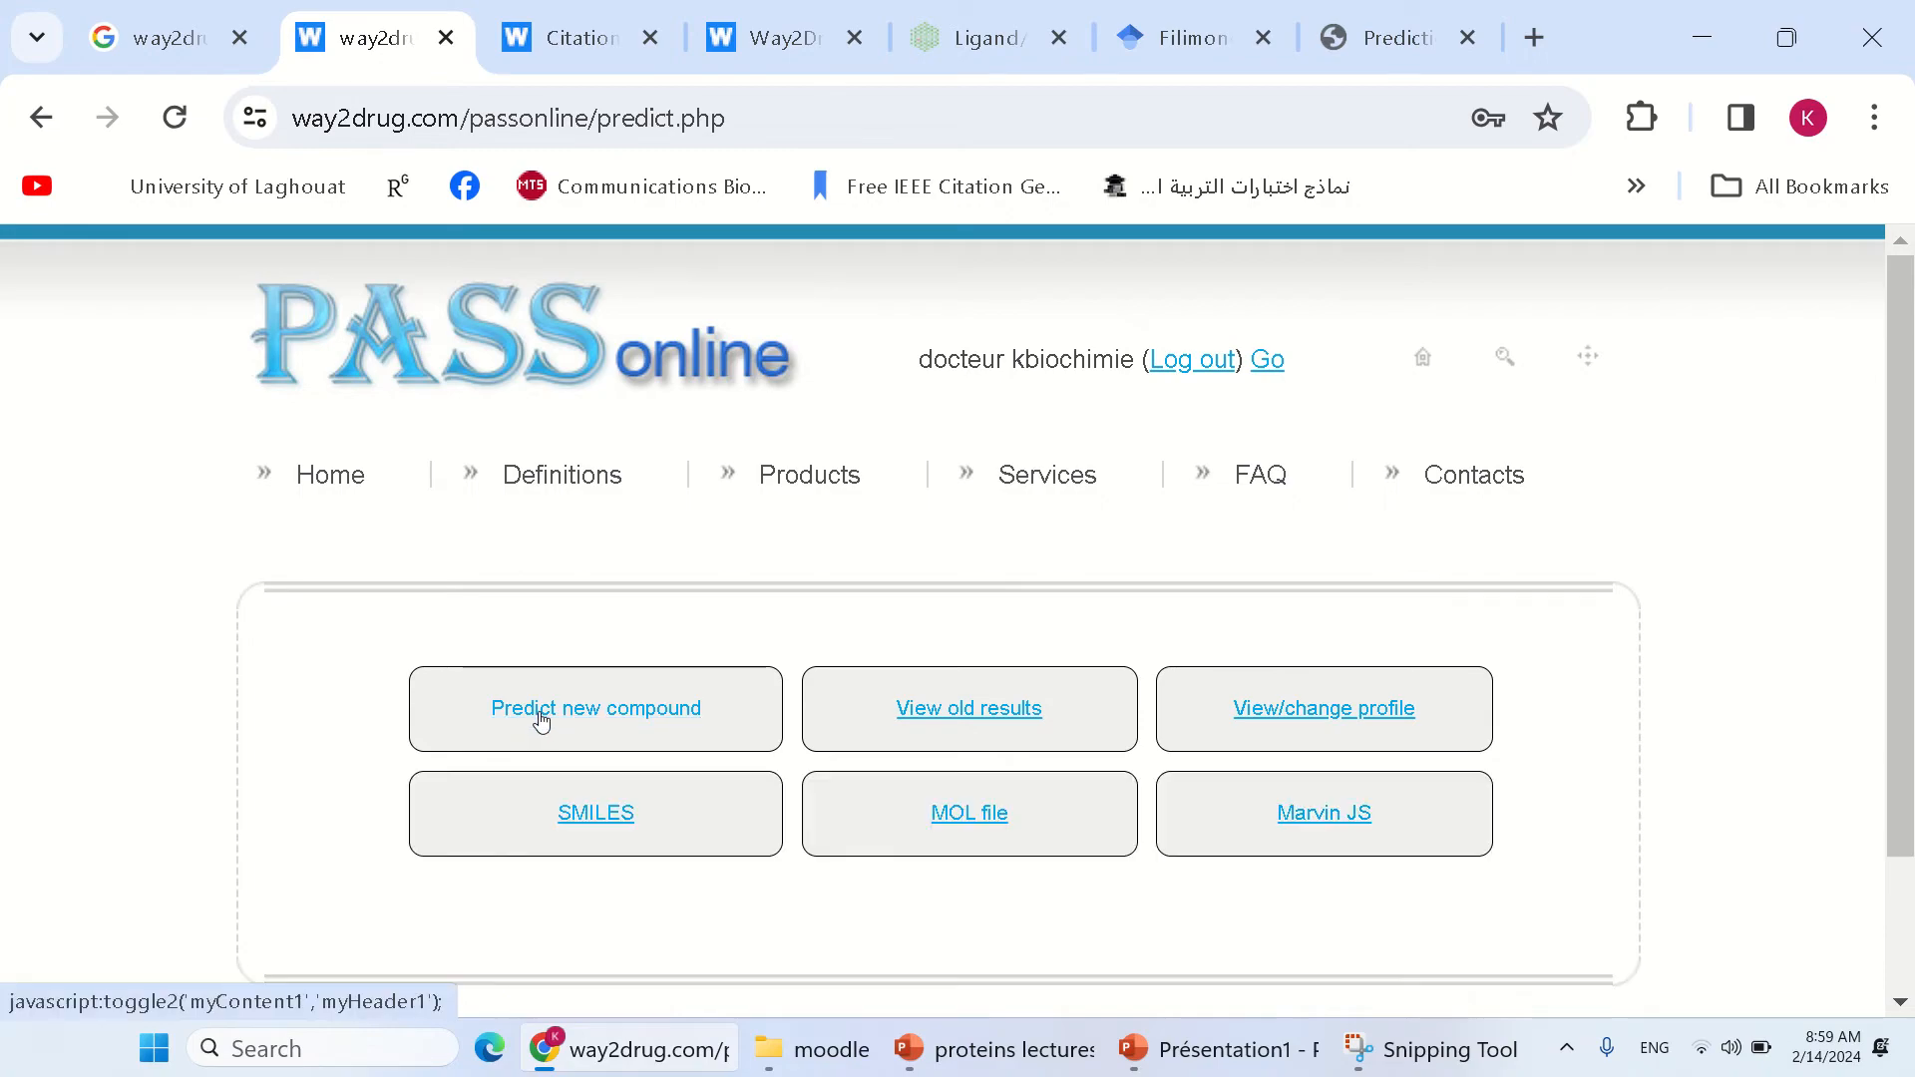
scroll(569, 761, "down", 3)
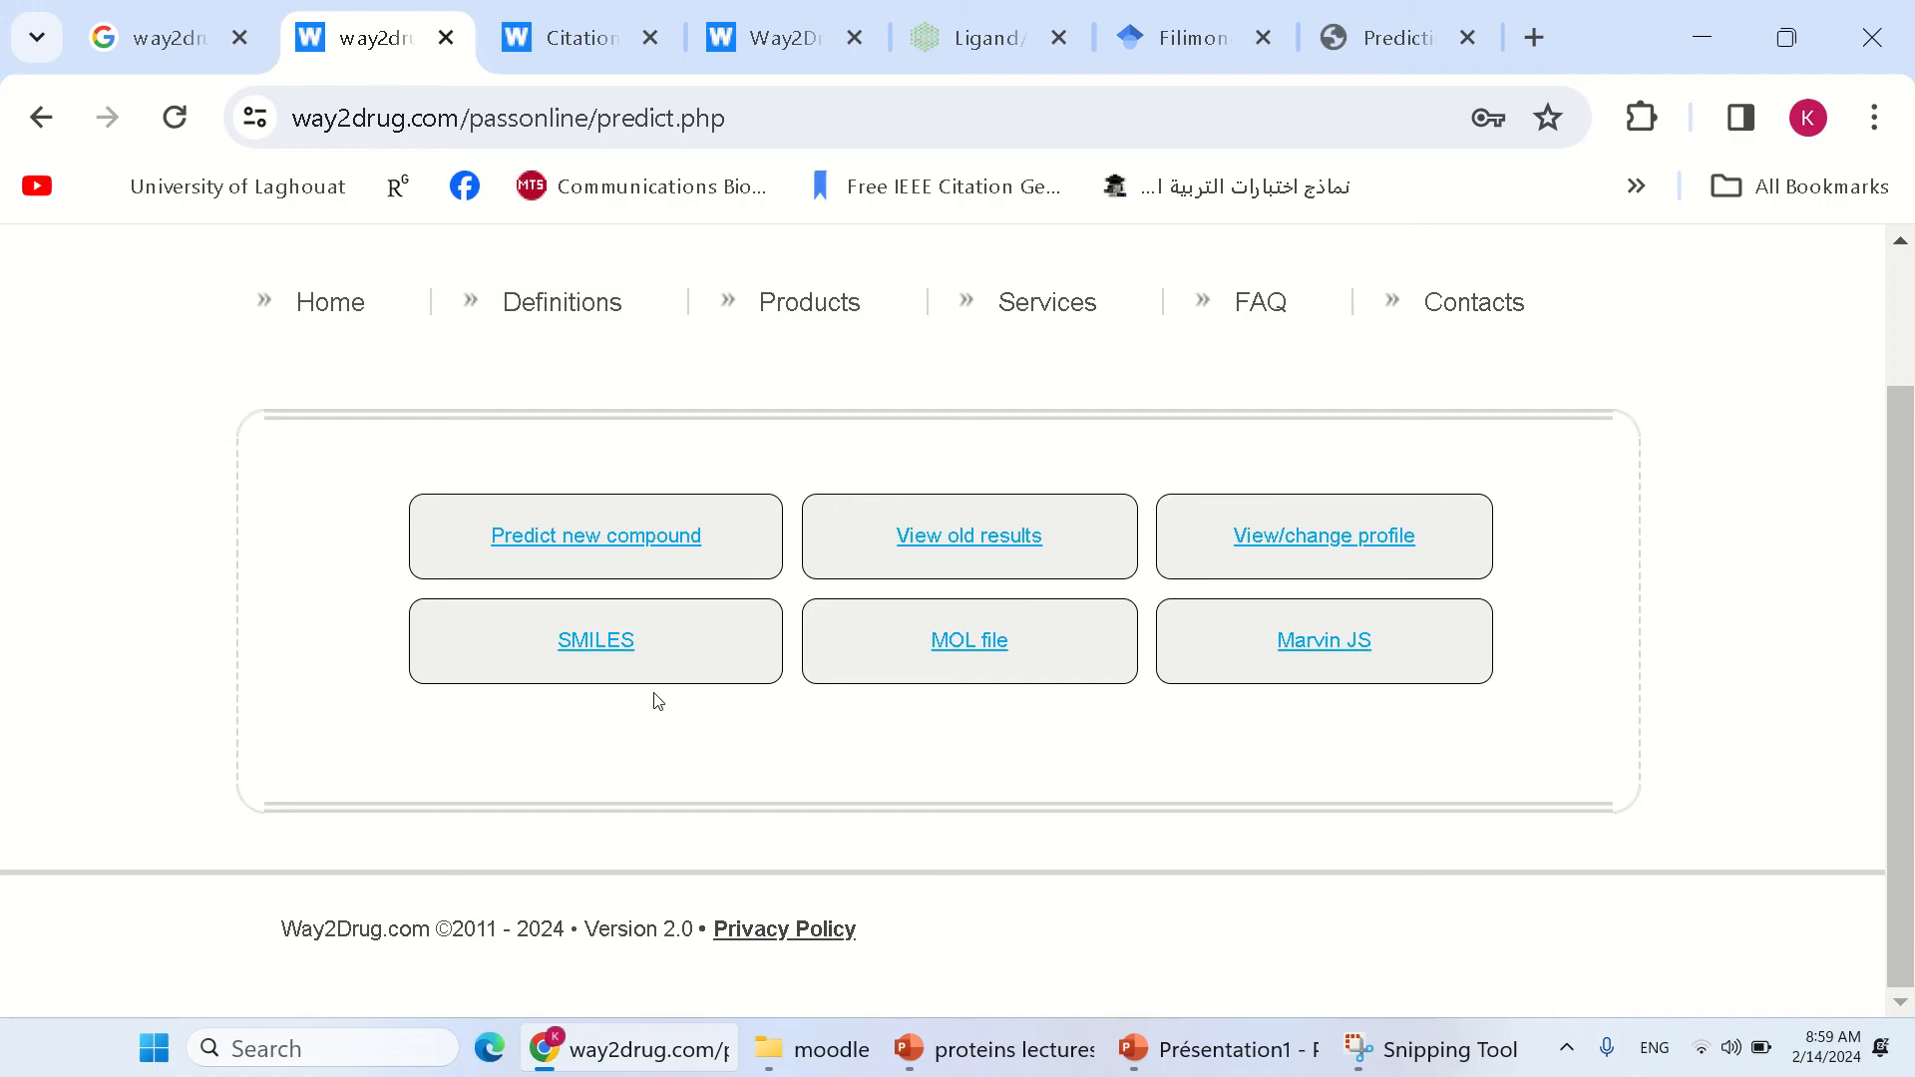
left_click(601, 650)
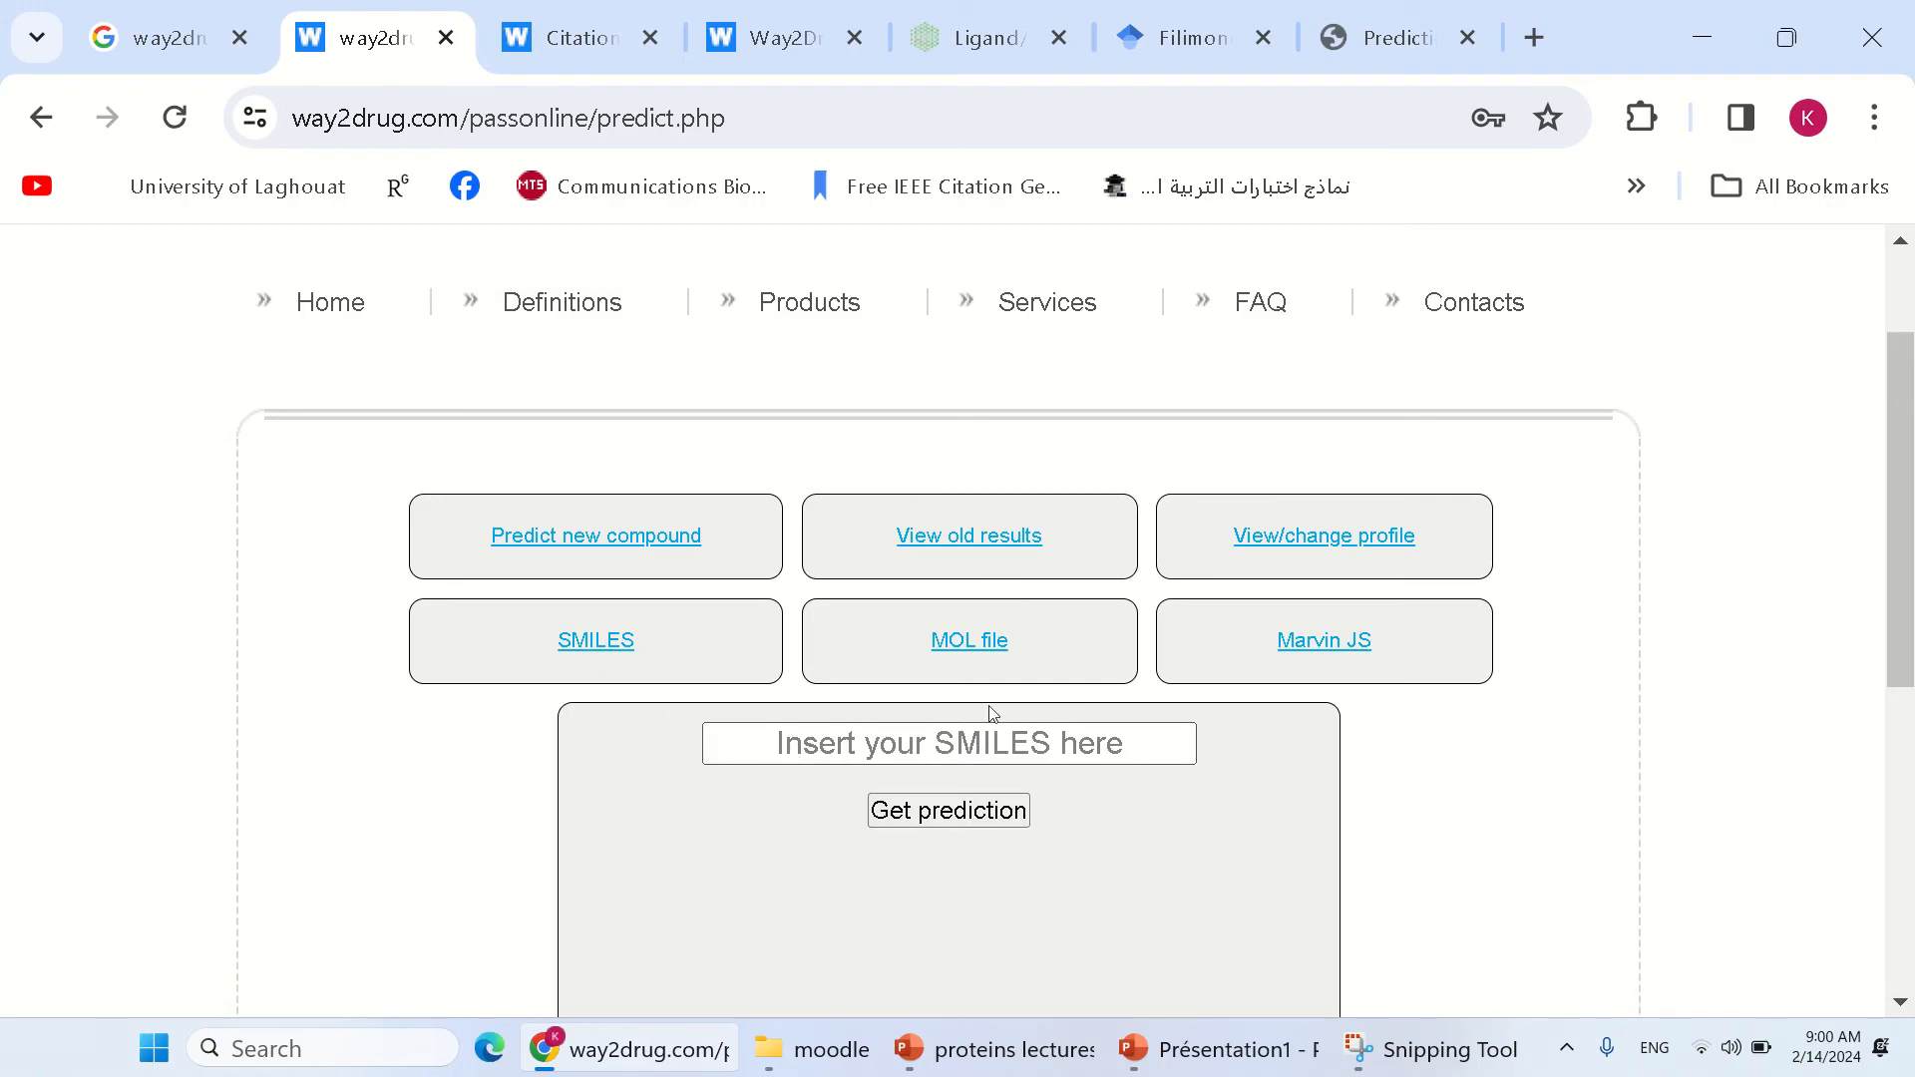
- Search Google for "pubchem compound" in a new tab and open the PubChem home page at its search field
left_click(1542, 39)
left_click(728, 814)
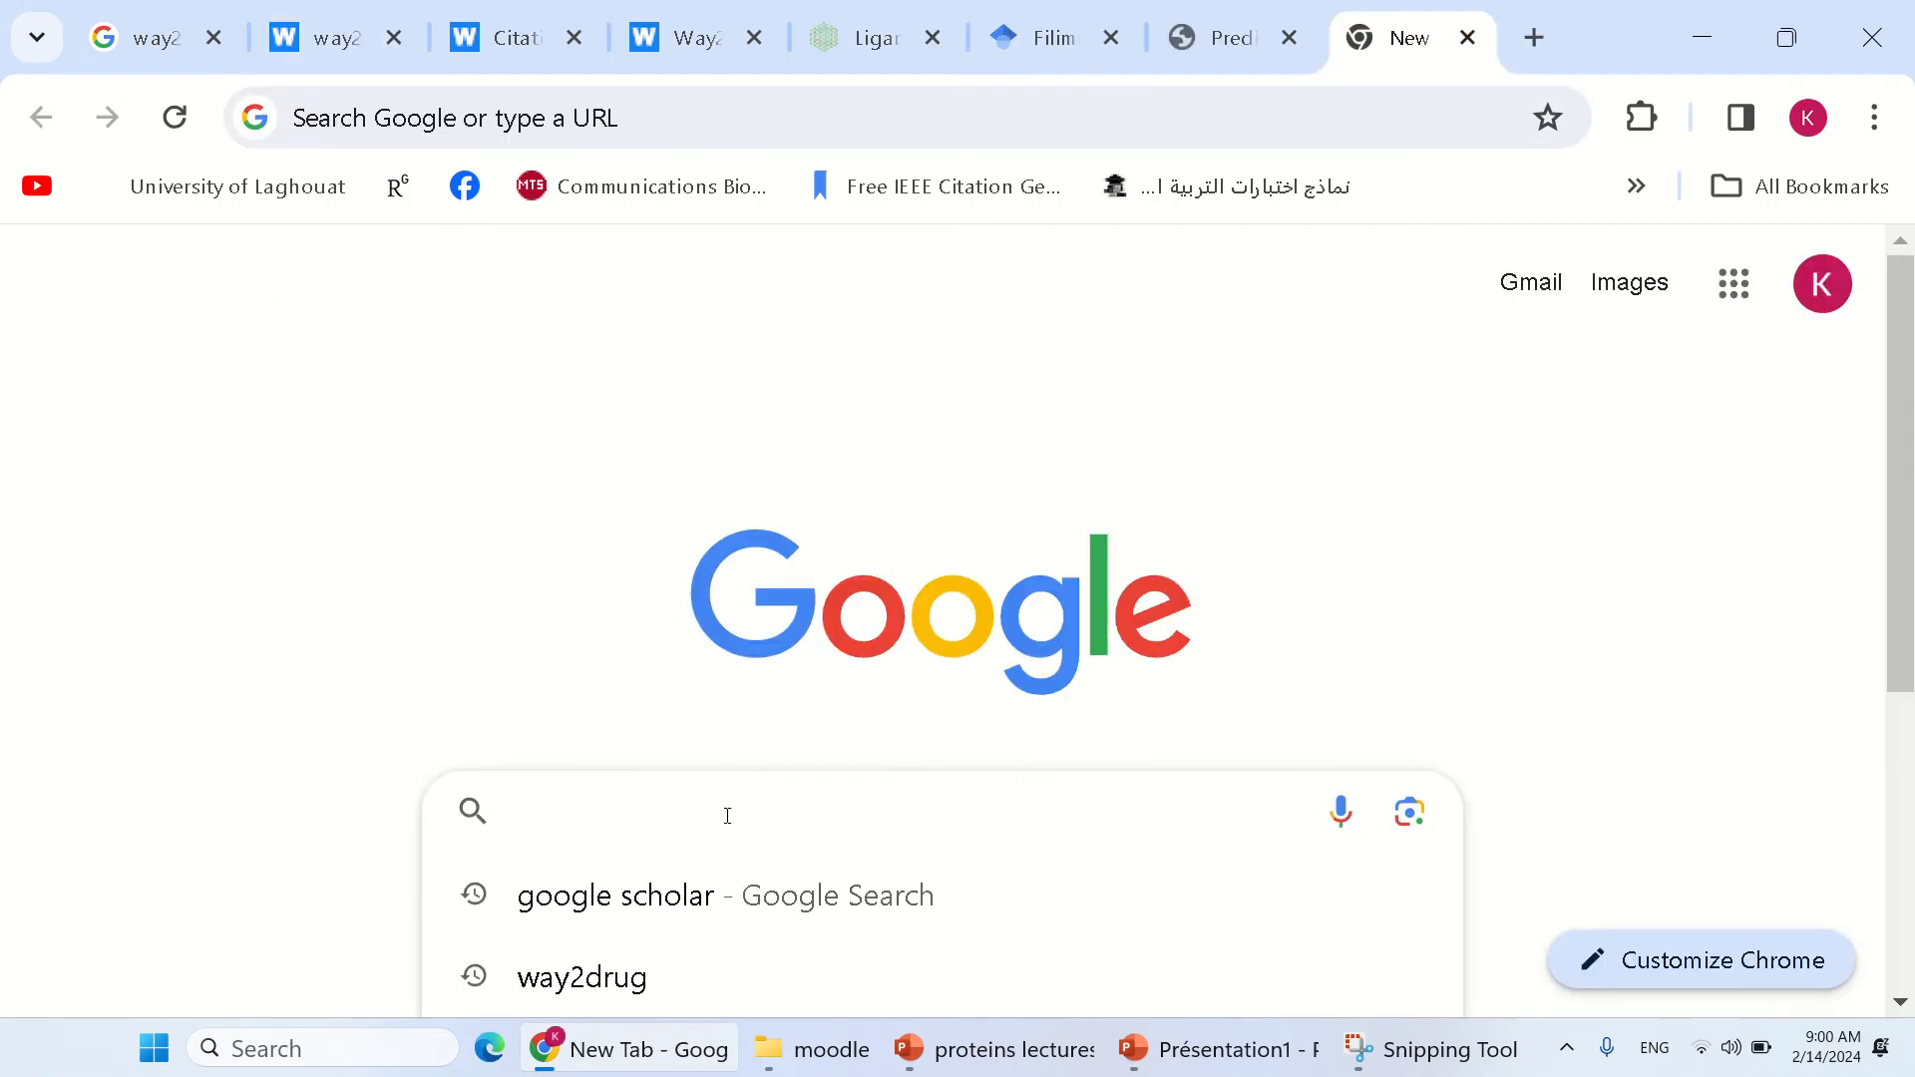
type("pubchem")
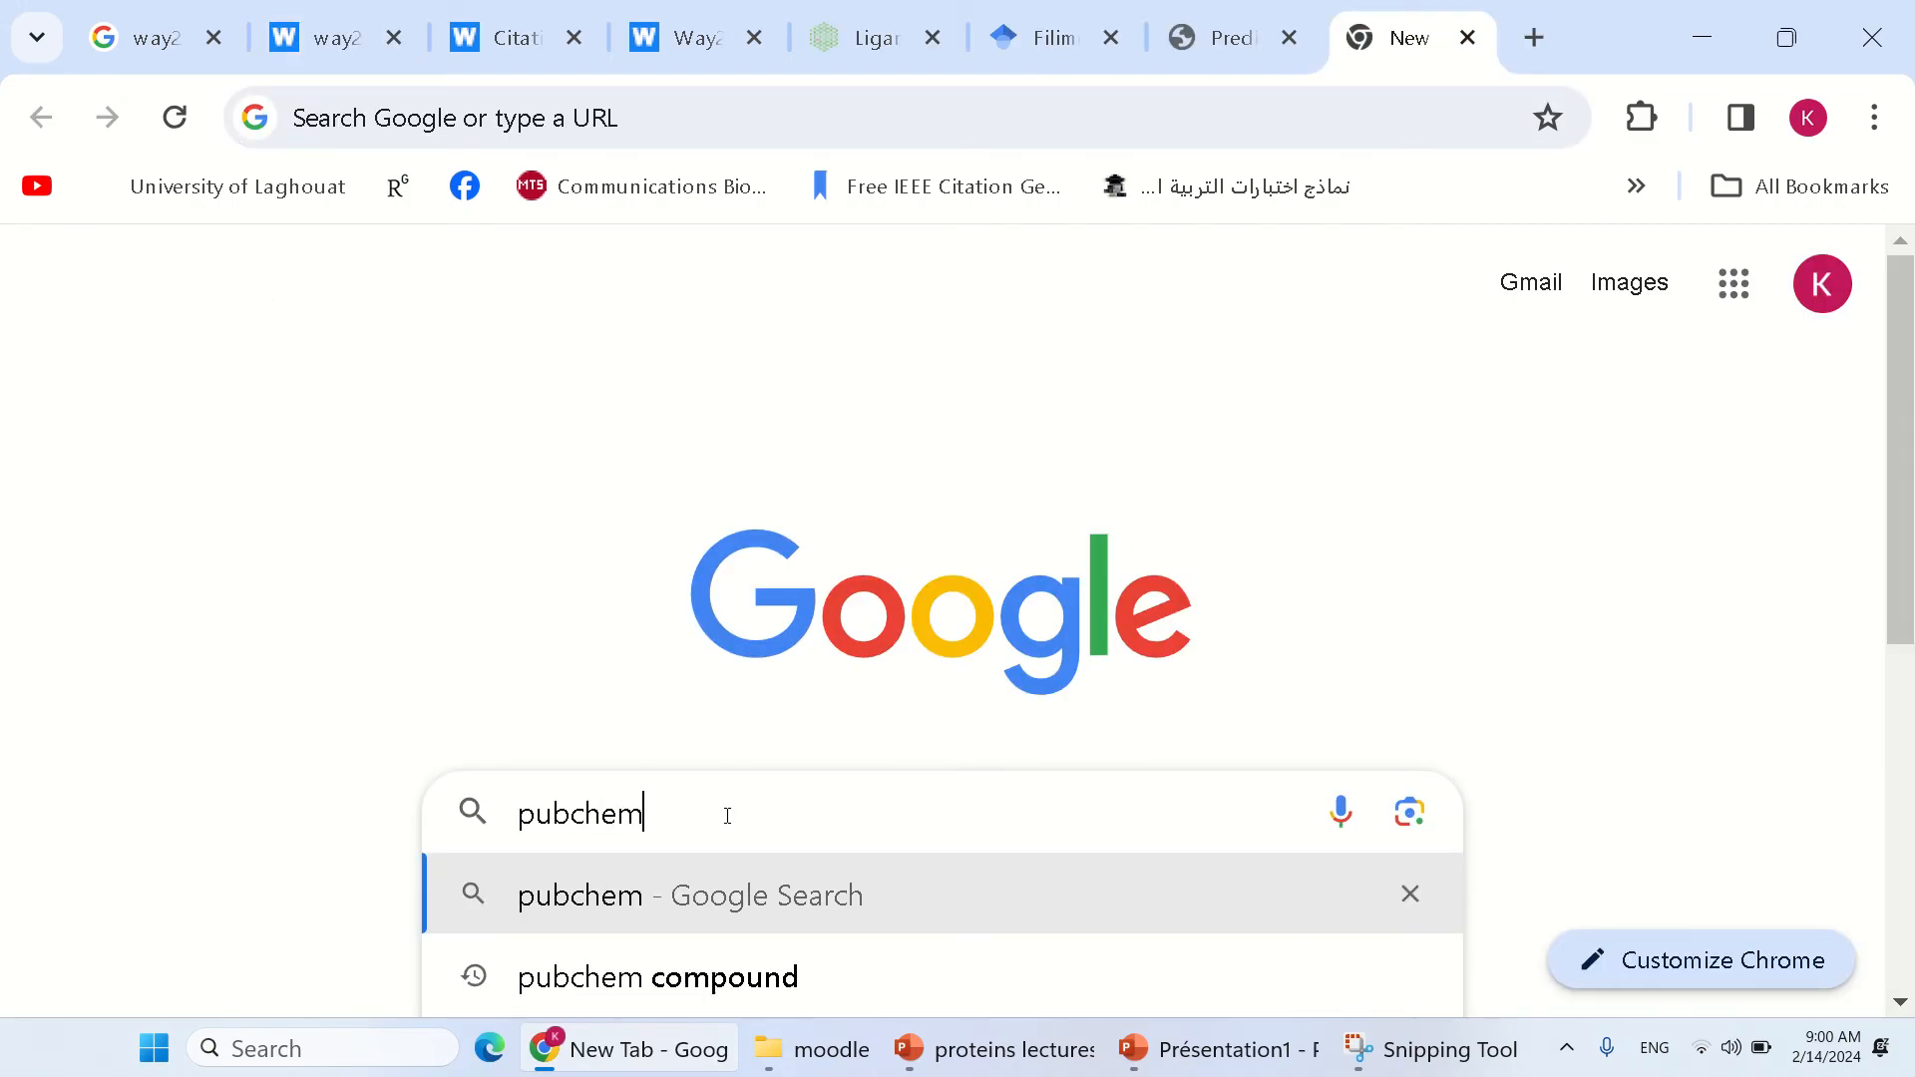
type(" compou")
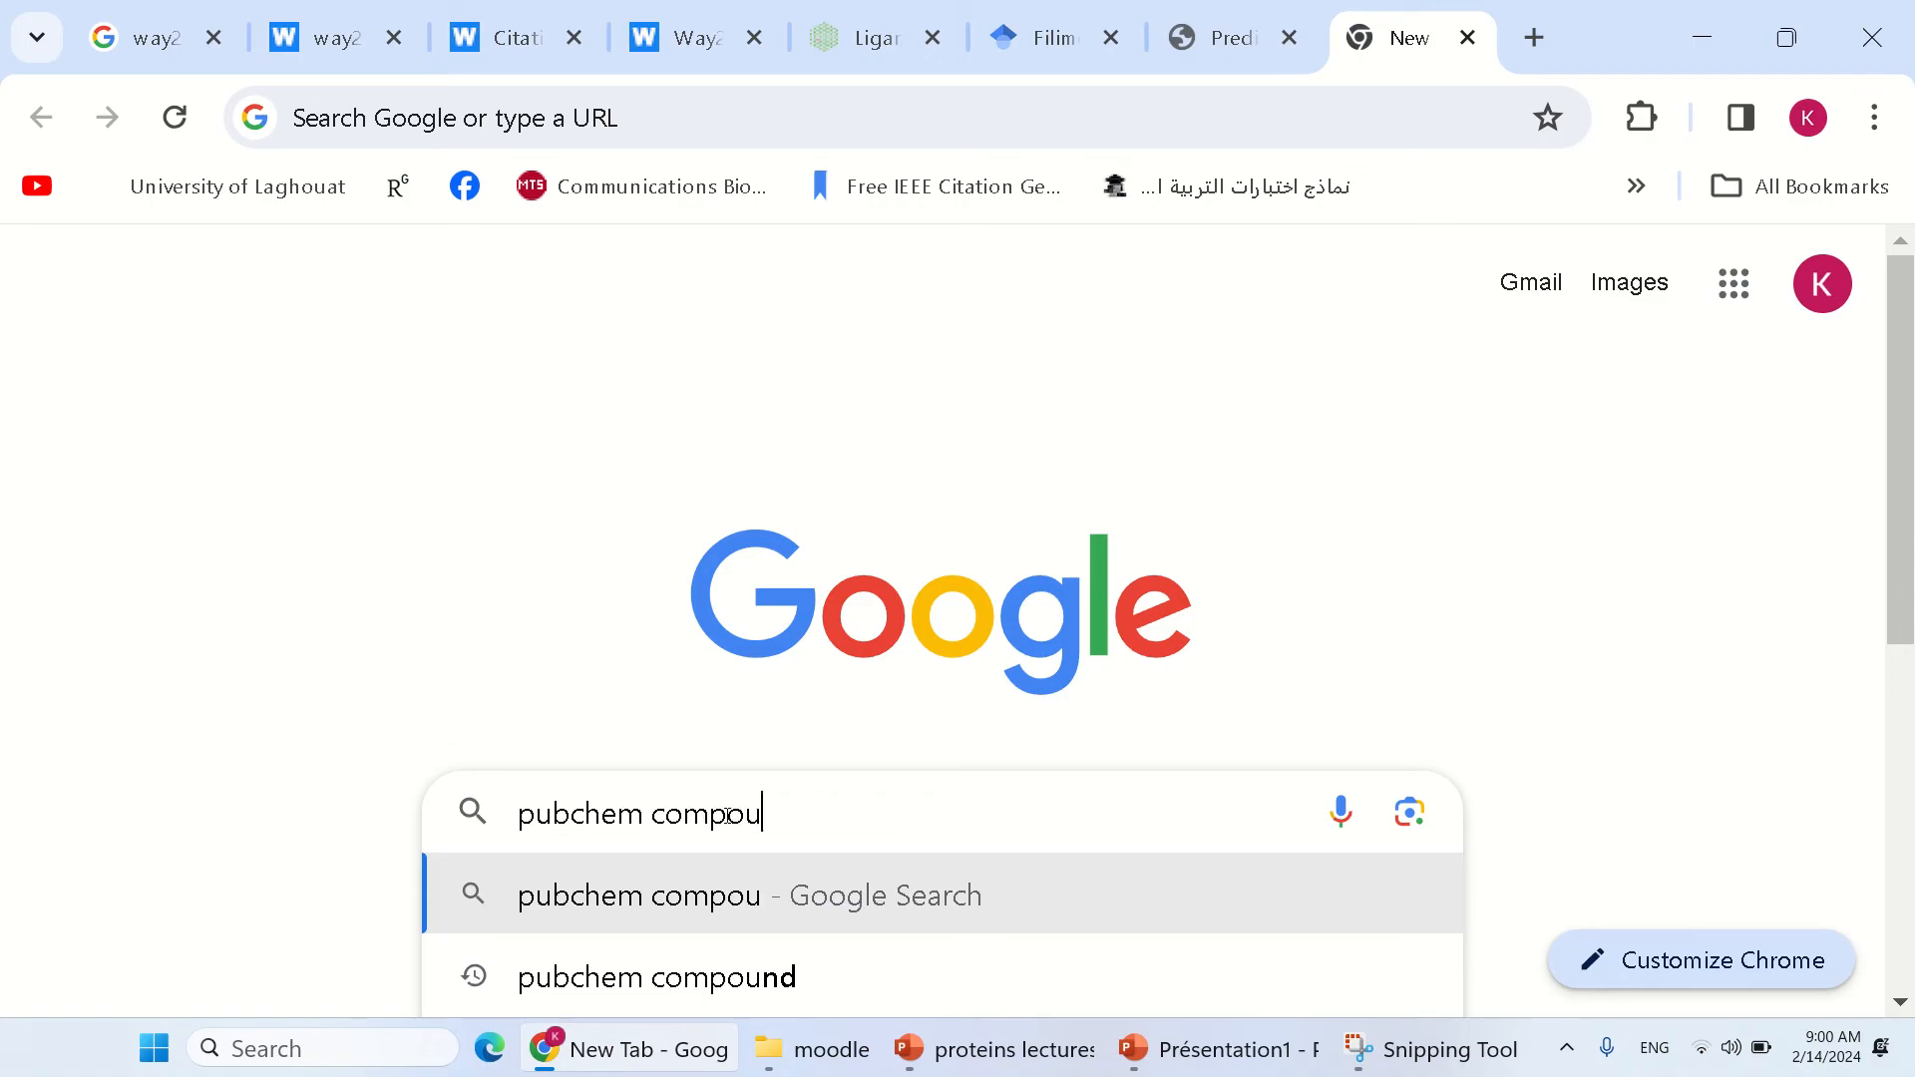
type("nd")
key("Return")
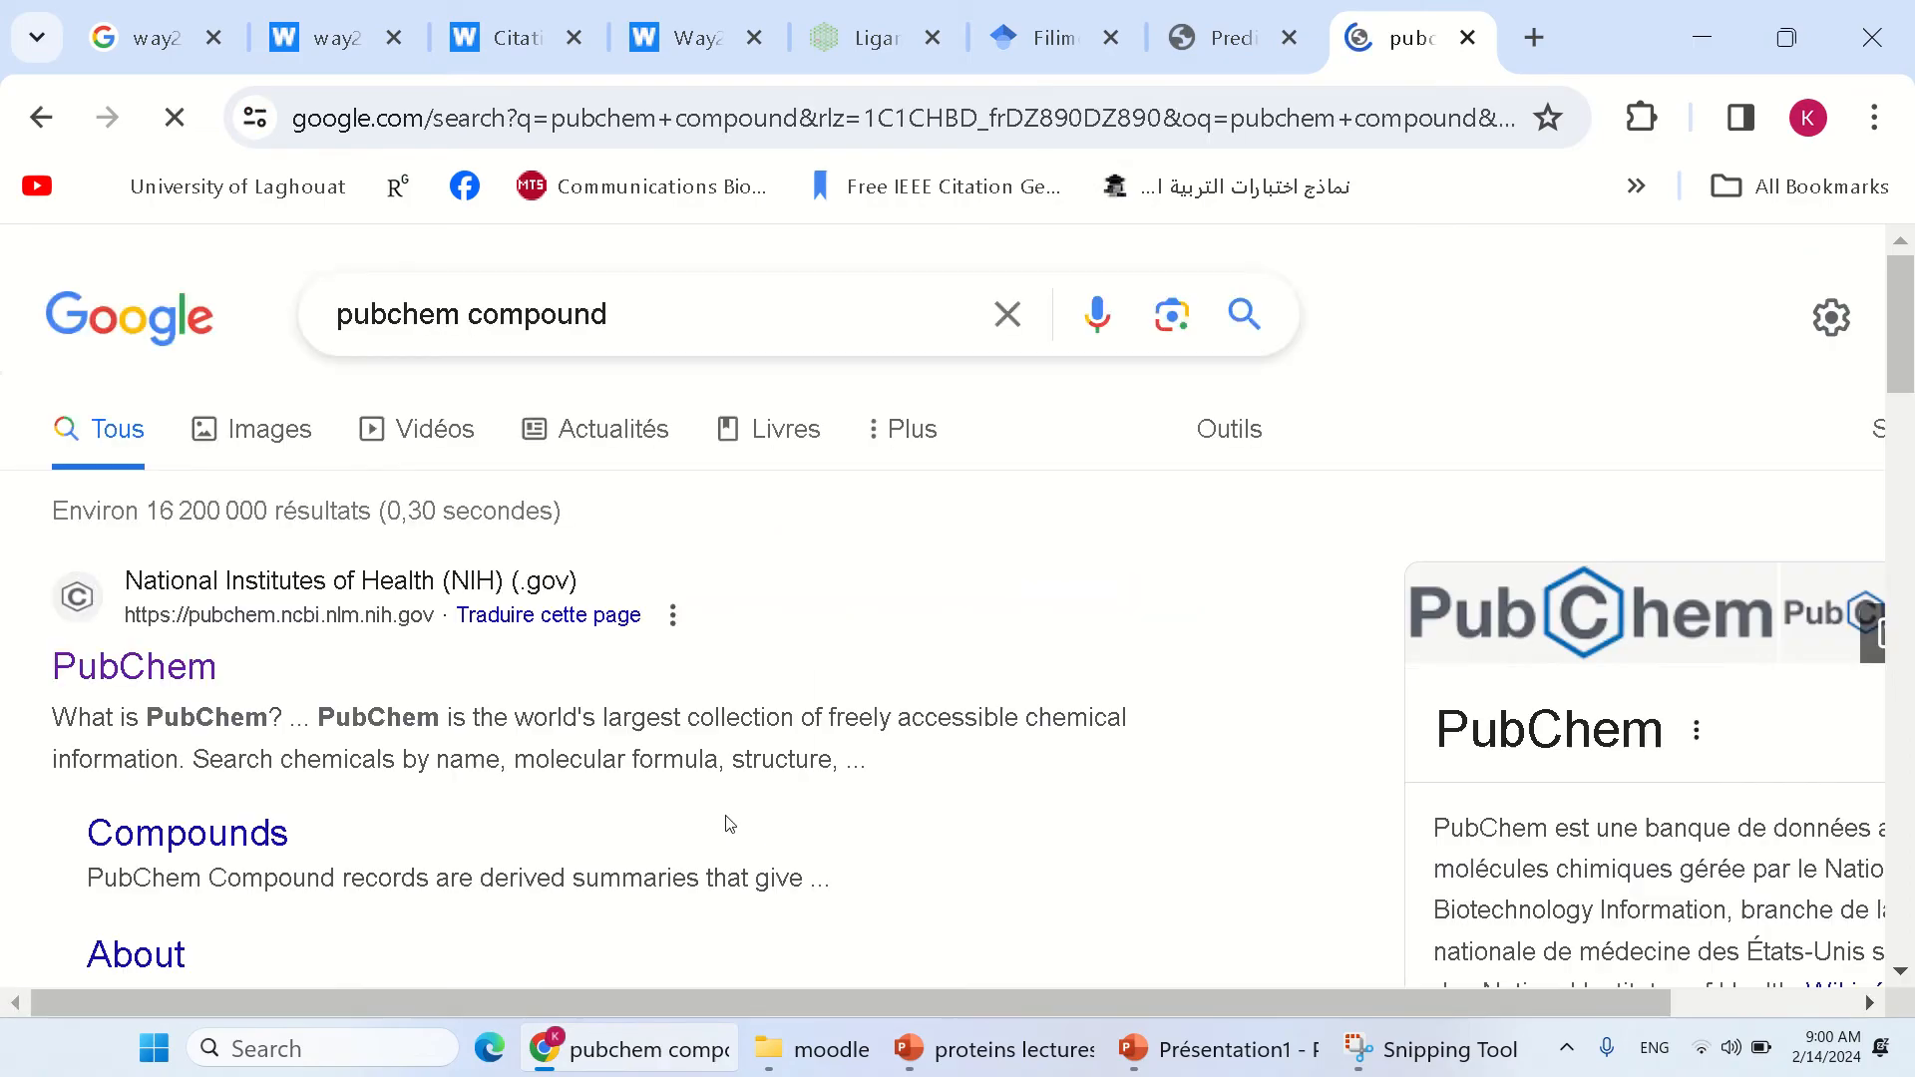
left_click(114, 671)
scroll(299, 649, "down", 3)
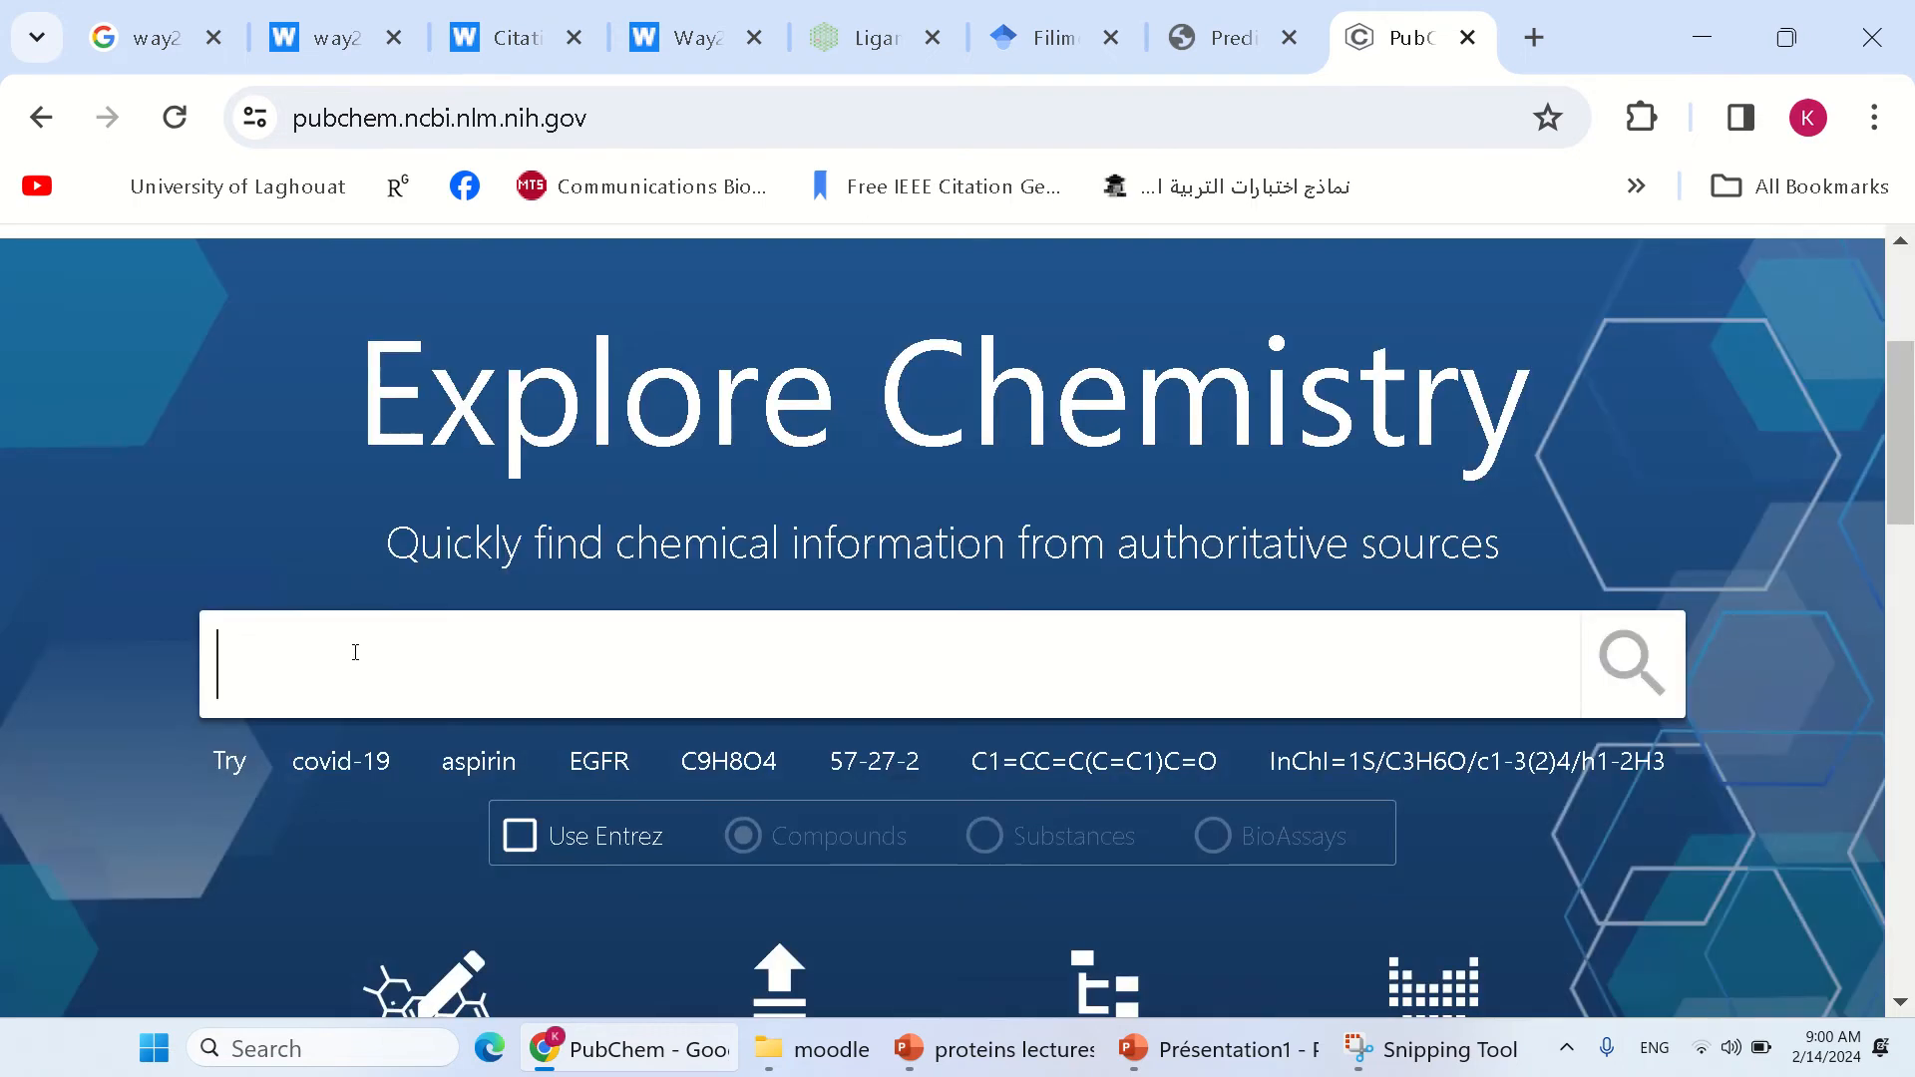
- Search PubChem for "caffeine" and open the best-match Caffeine compound page
type("caff")
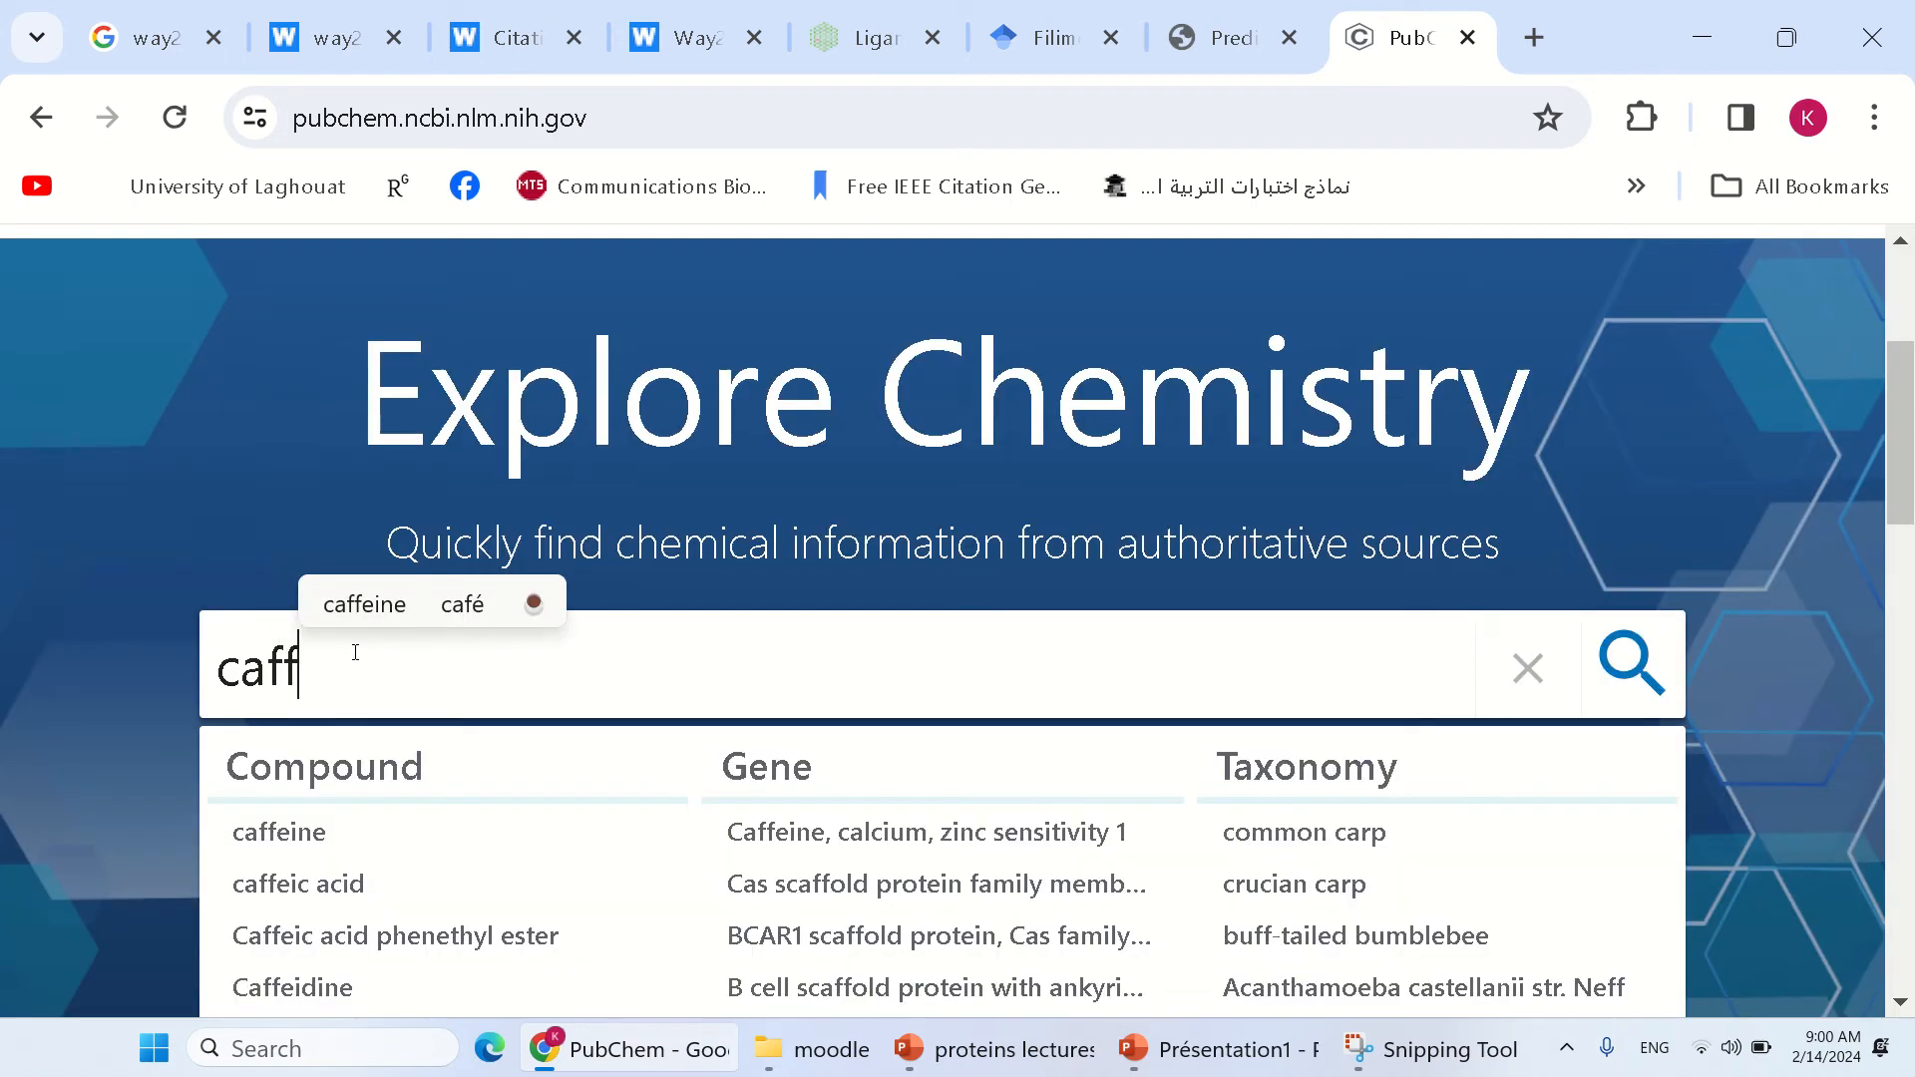
type("eine")
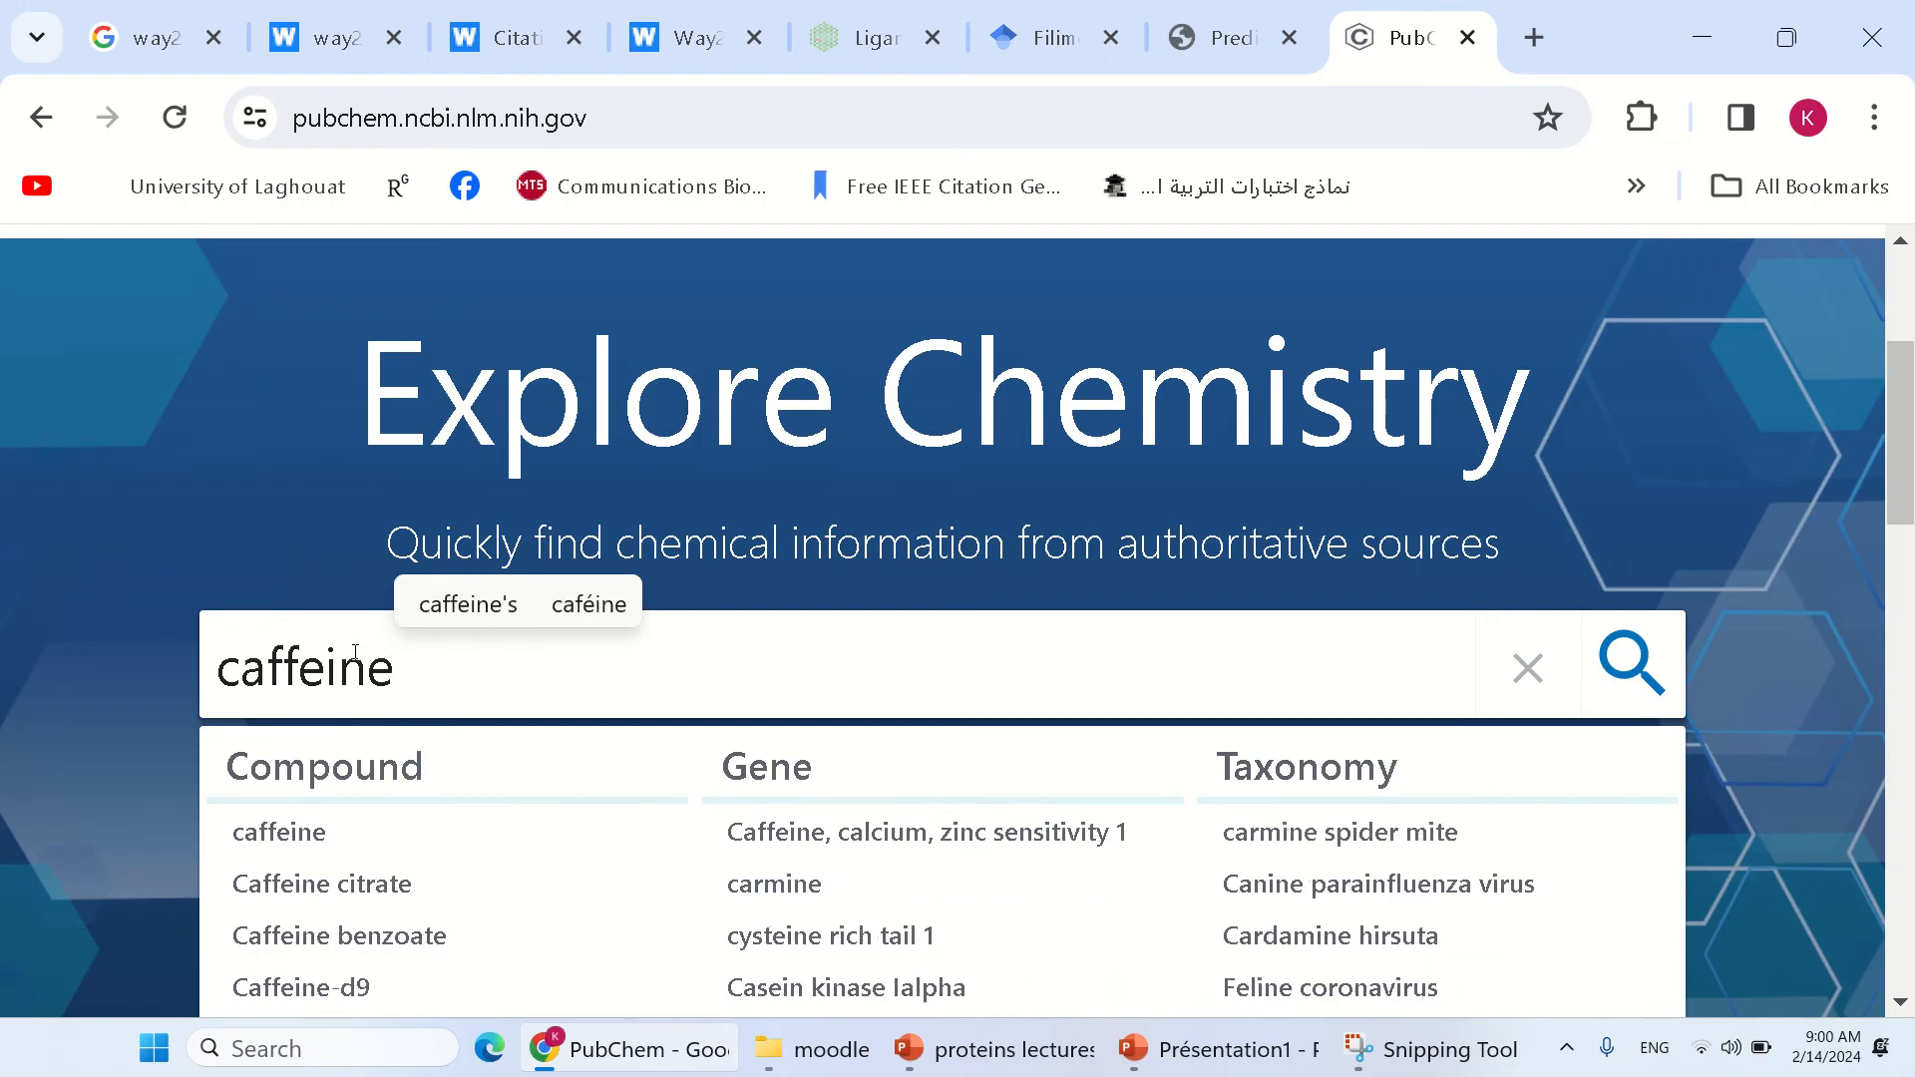
key("Return")
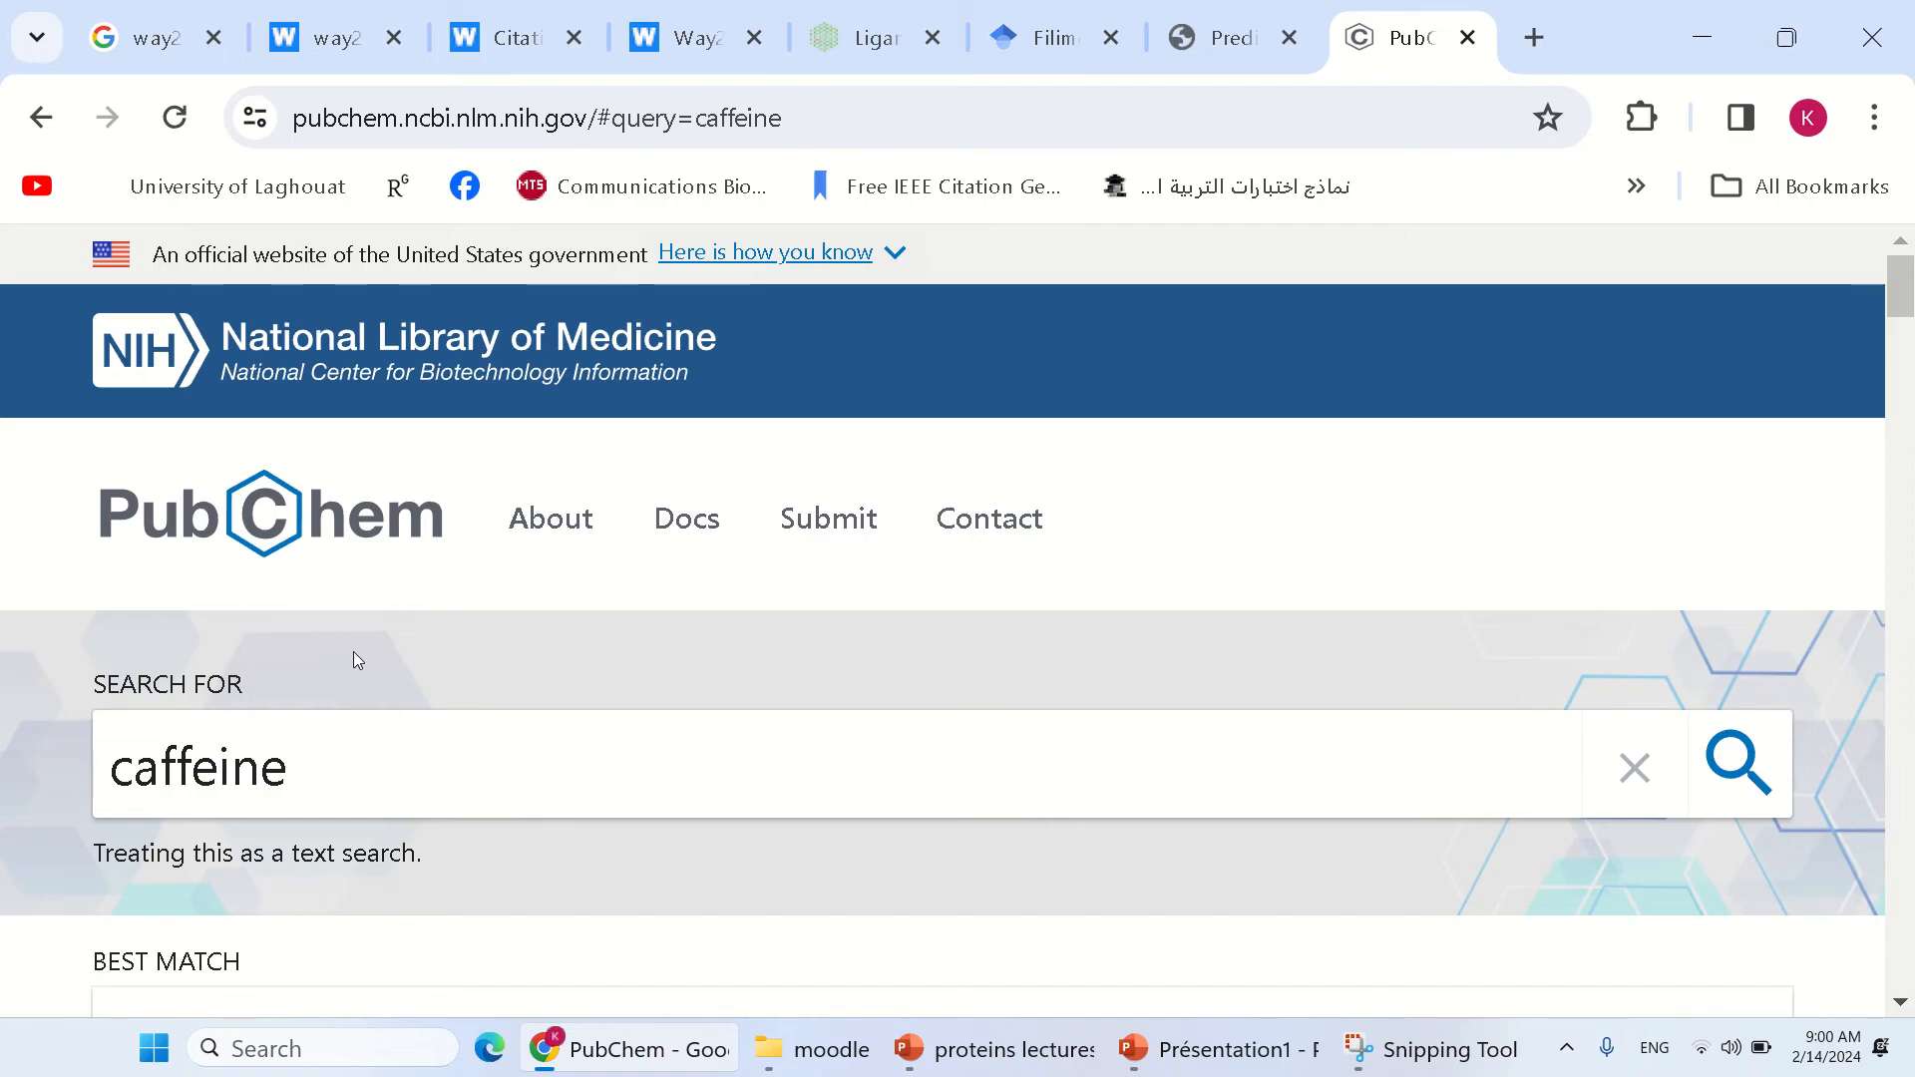
scroll(353, 659, "down", 3)
left_click(507, 688)
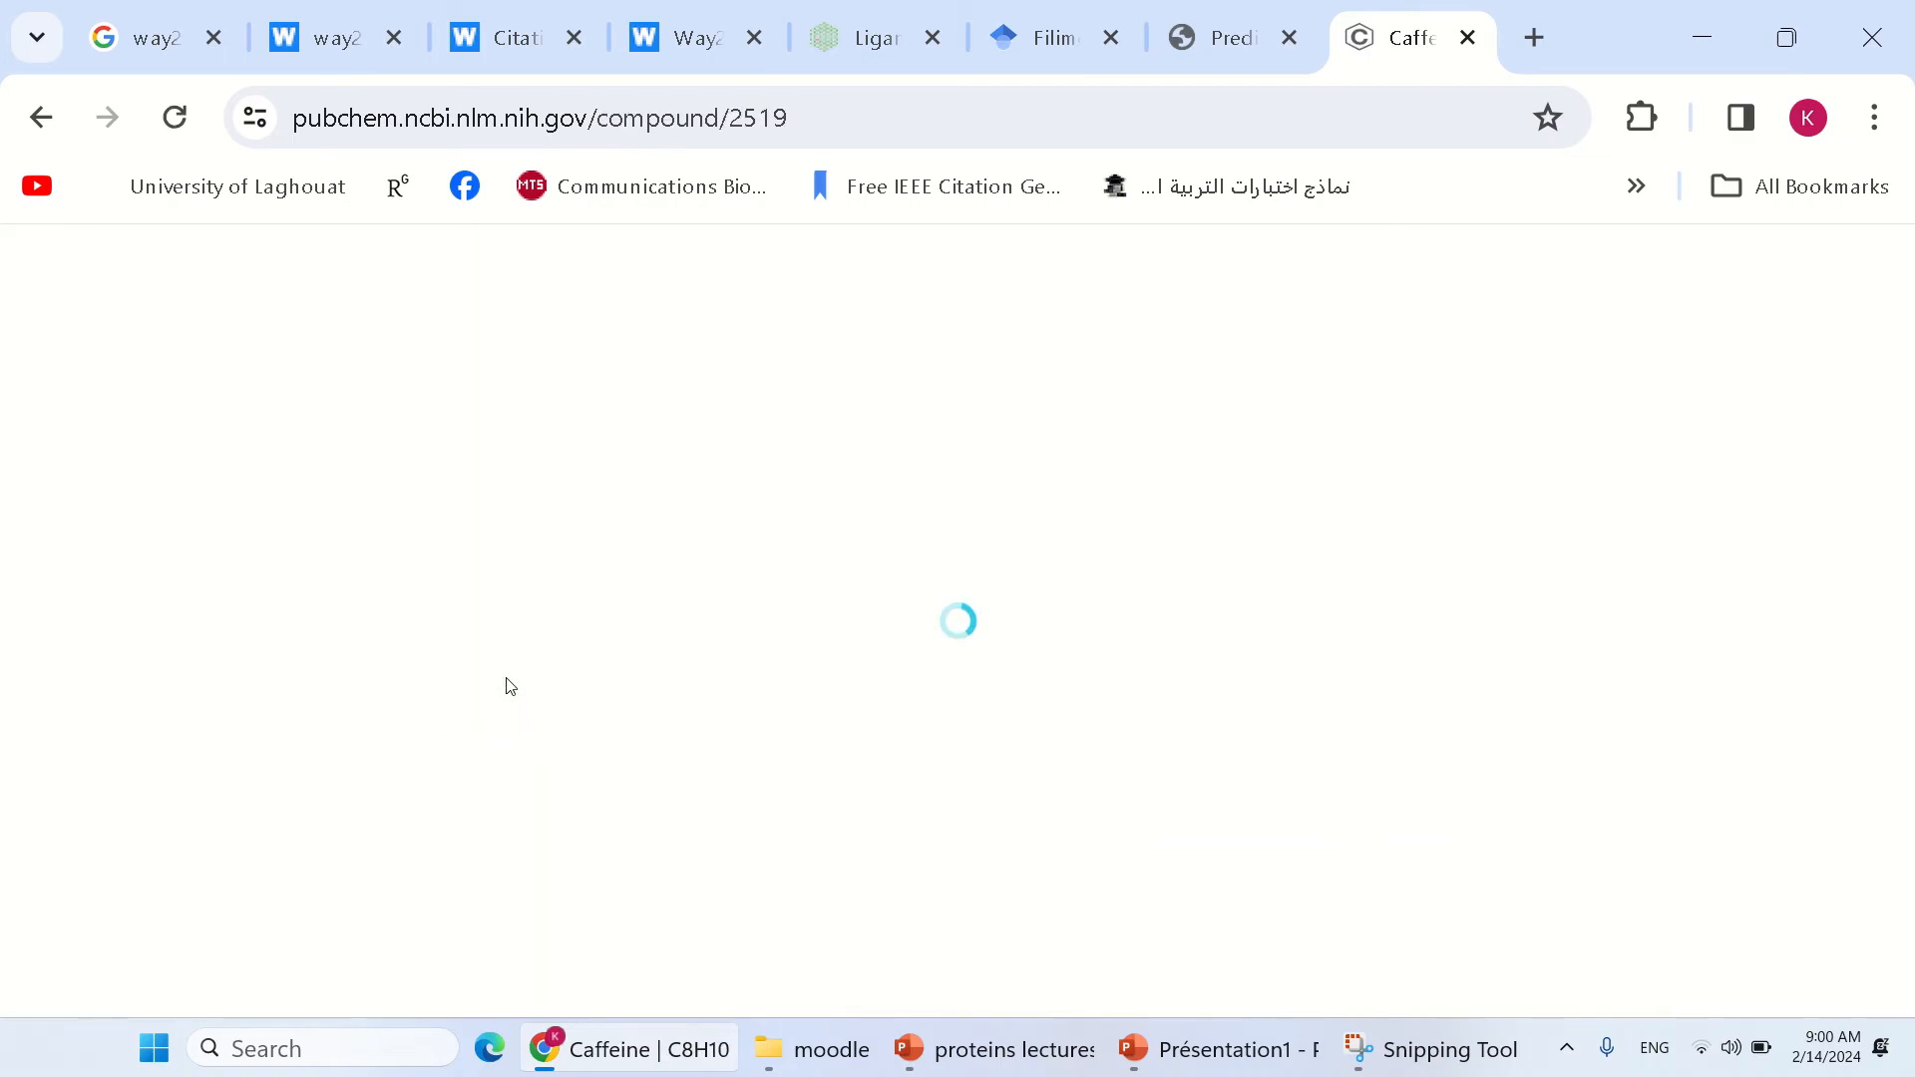
- Find the Canonical SMILES in the Names and Identifiers section of the Caffeine page and copy the string CN1C=NC2=C1C(=O)N(C(=O)N2C)C
scroll(508, 686, "down", 7)
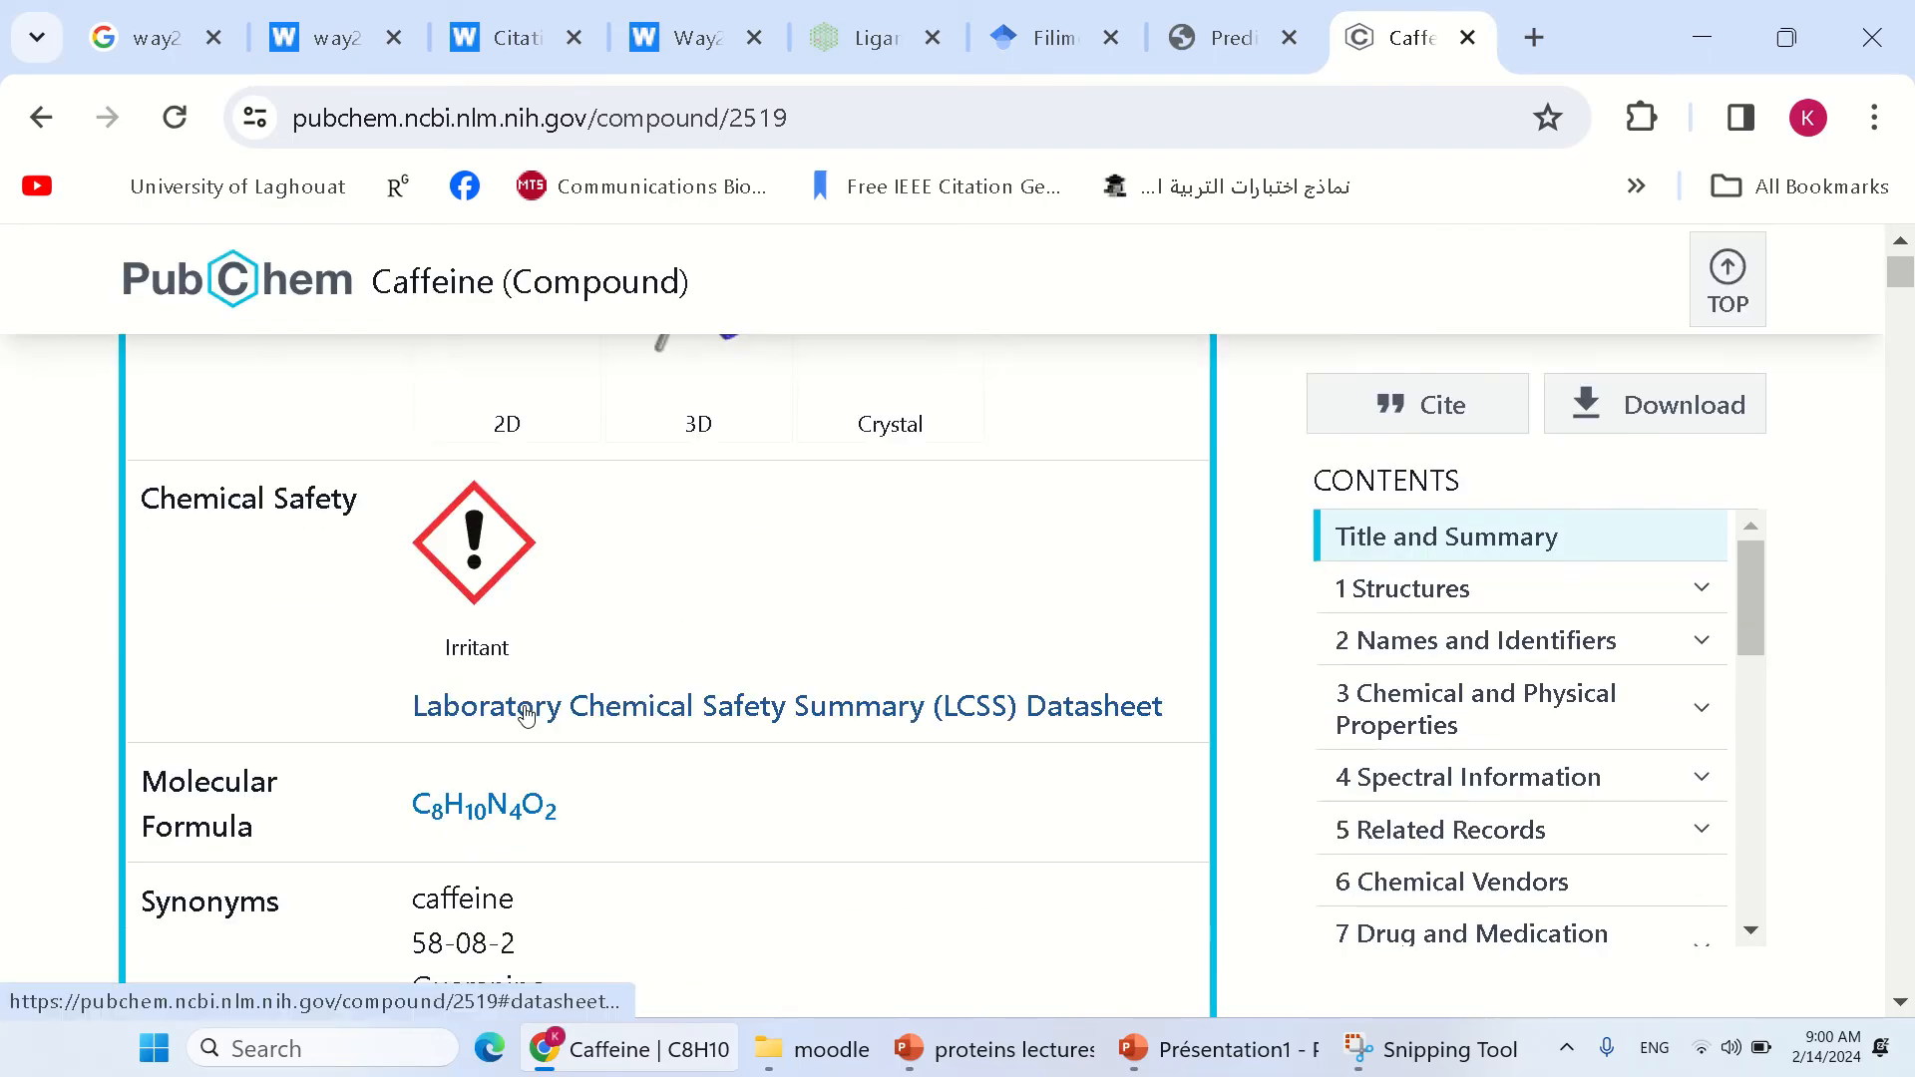
scroll(526, 714, "down", 15)
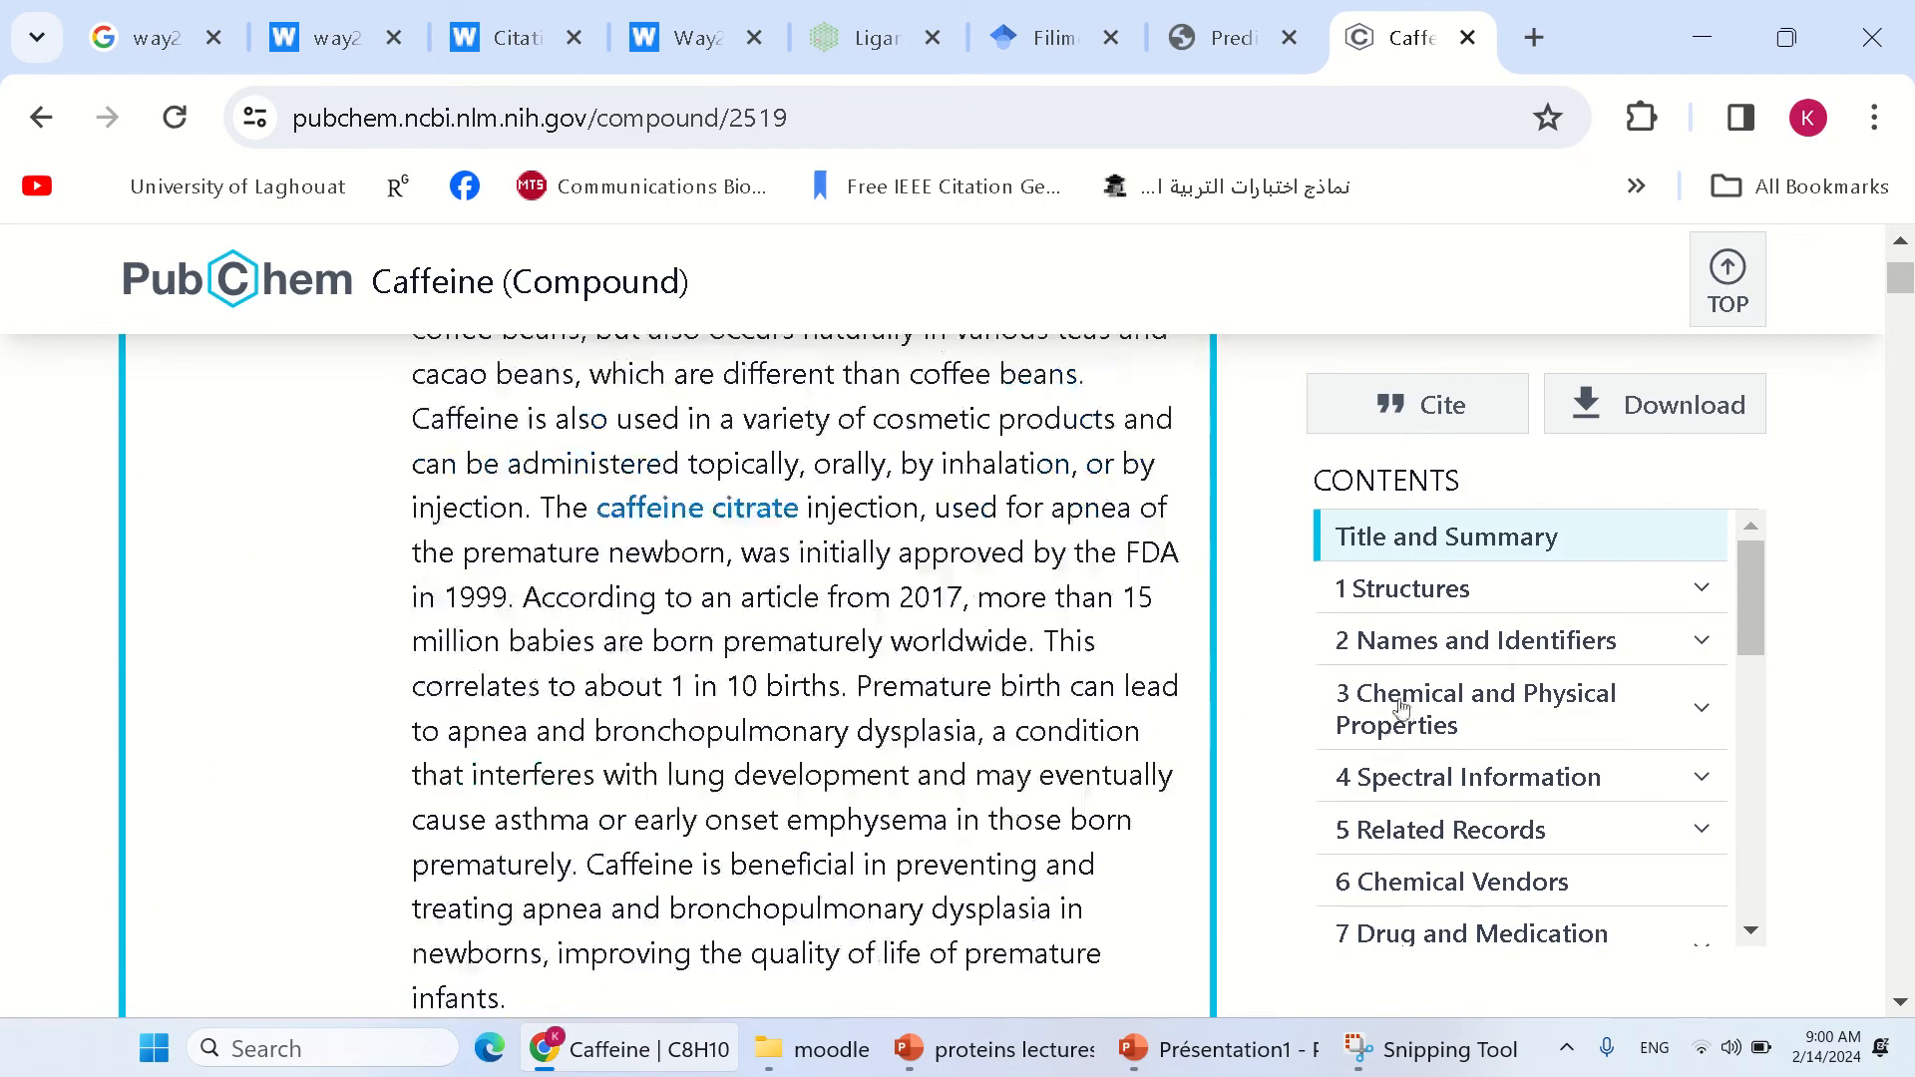
left_click(1392, 642)
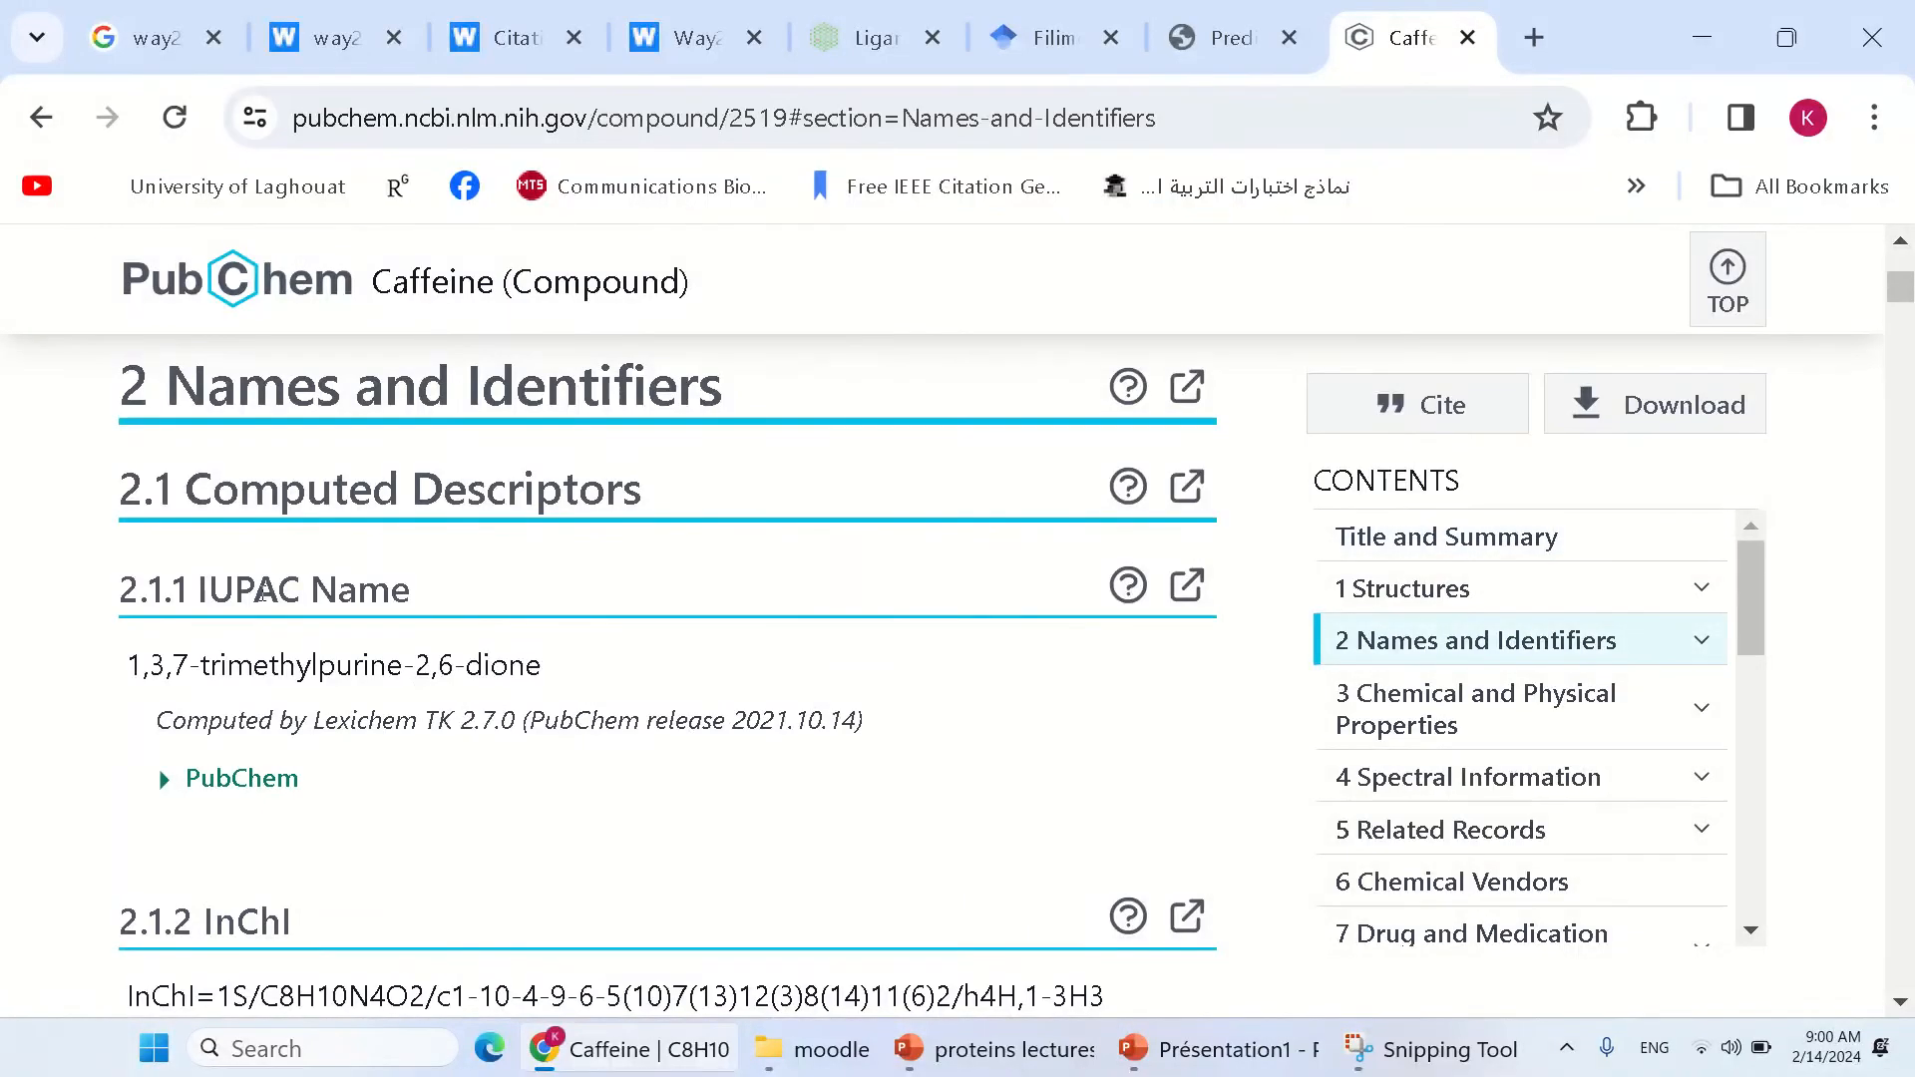
scroll(300, 715, "down", 8)
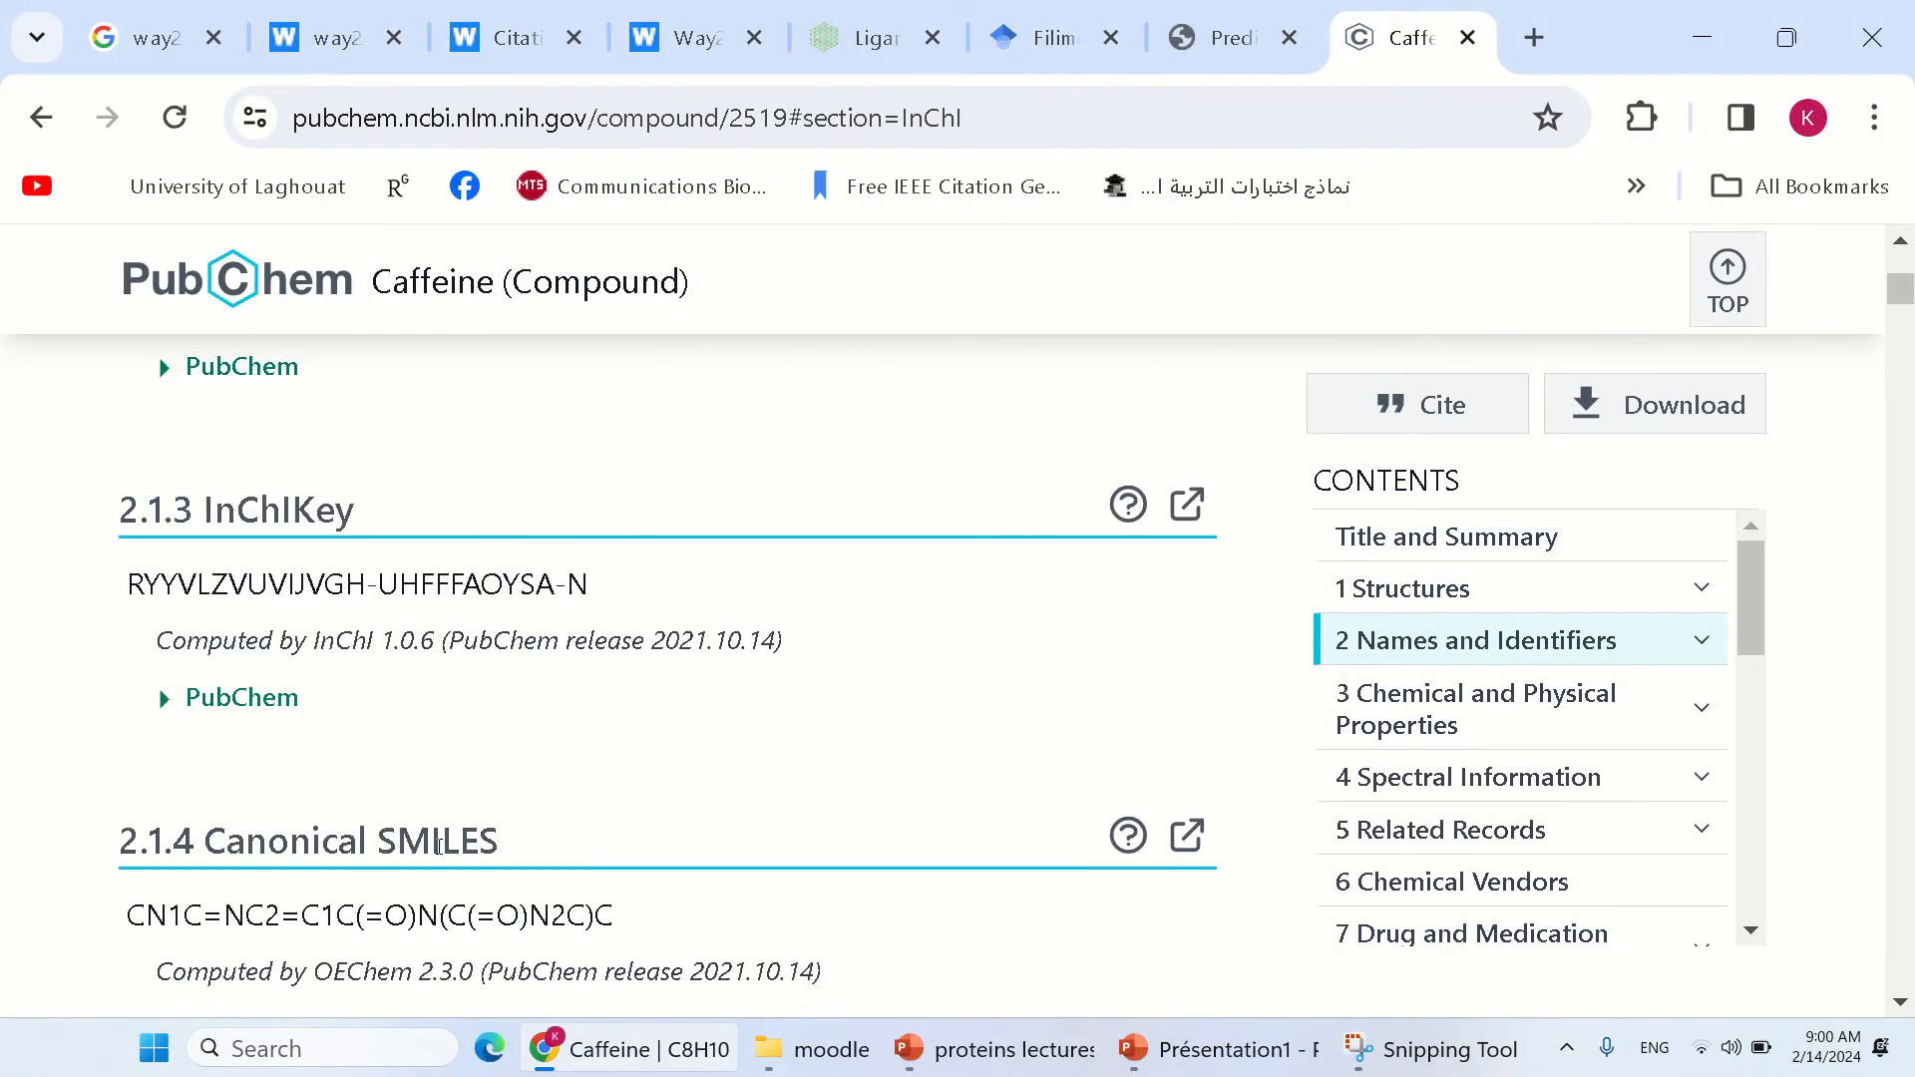
left_click_drag(129, 917, 617, 925)
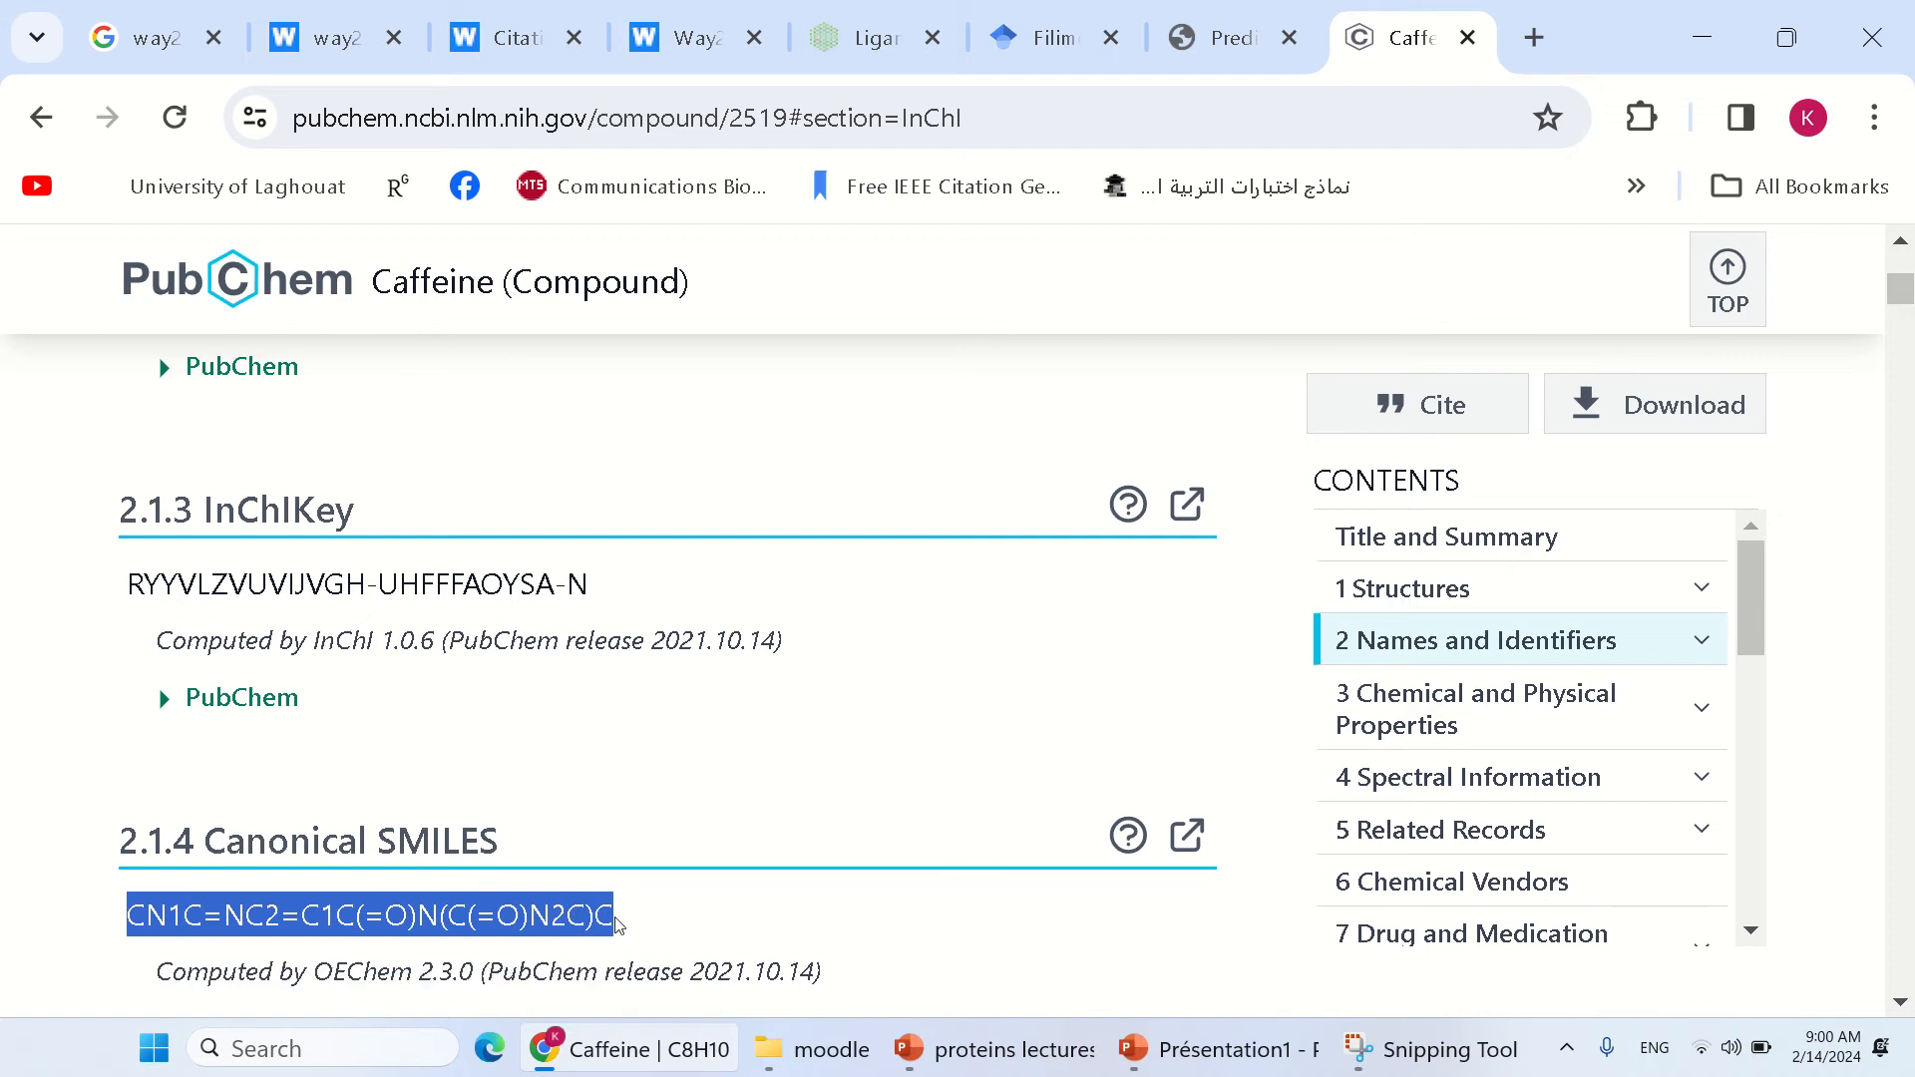
right_click(549, 921)
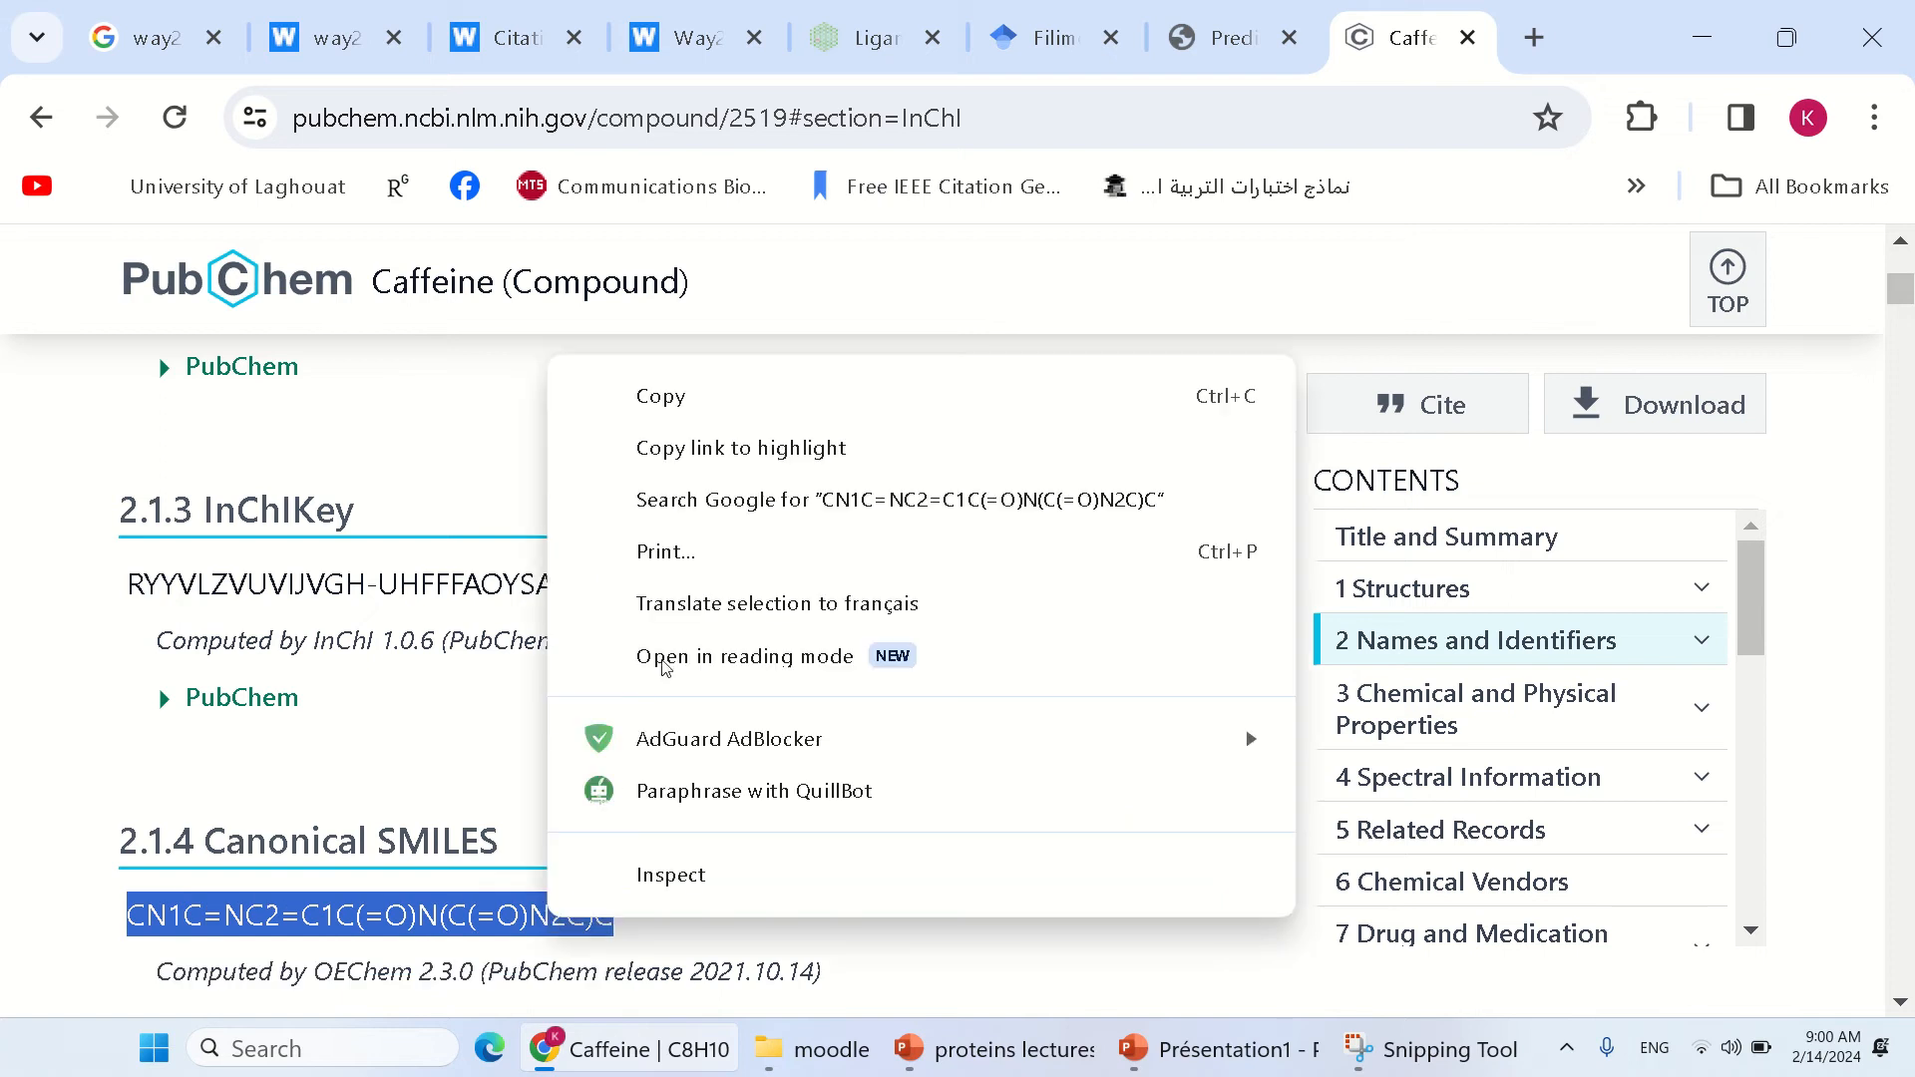
left_click(663, 397)
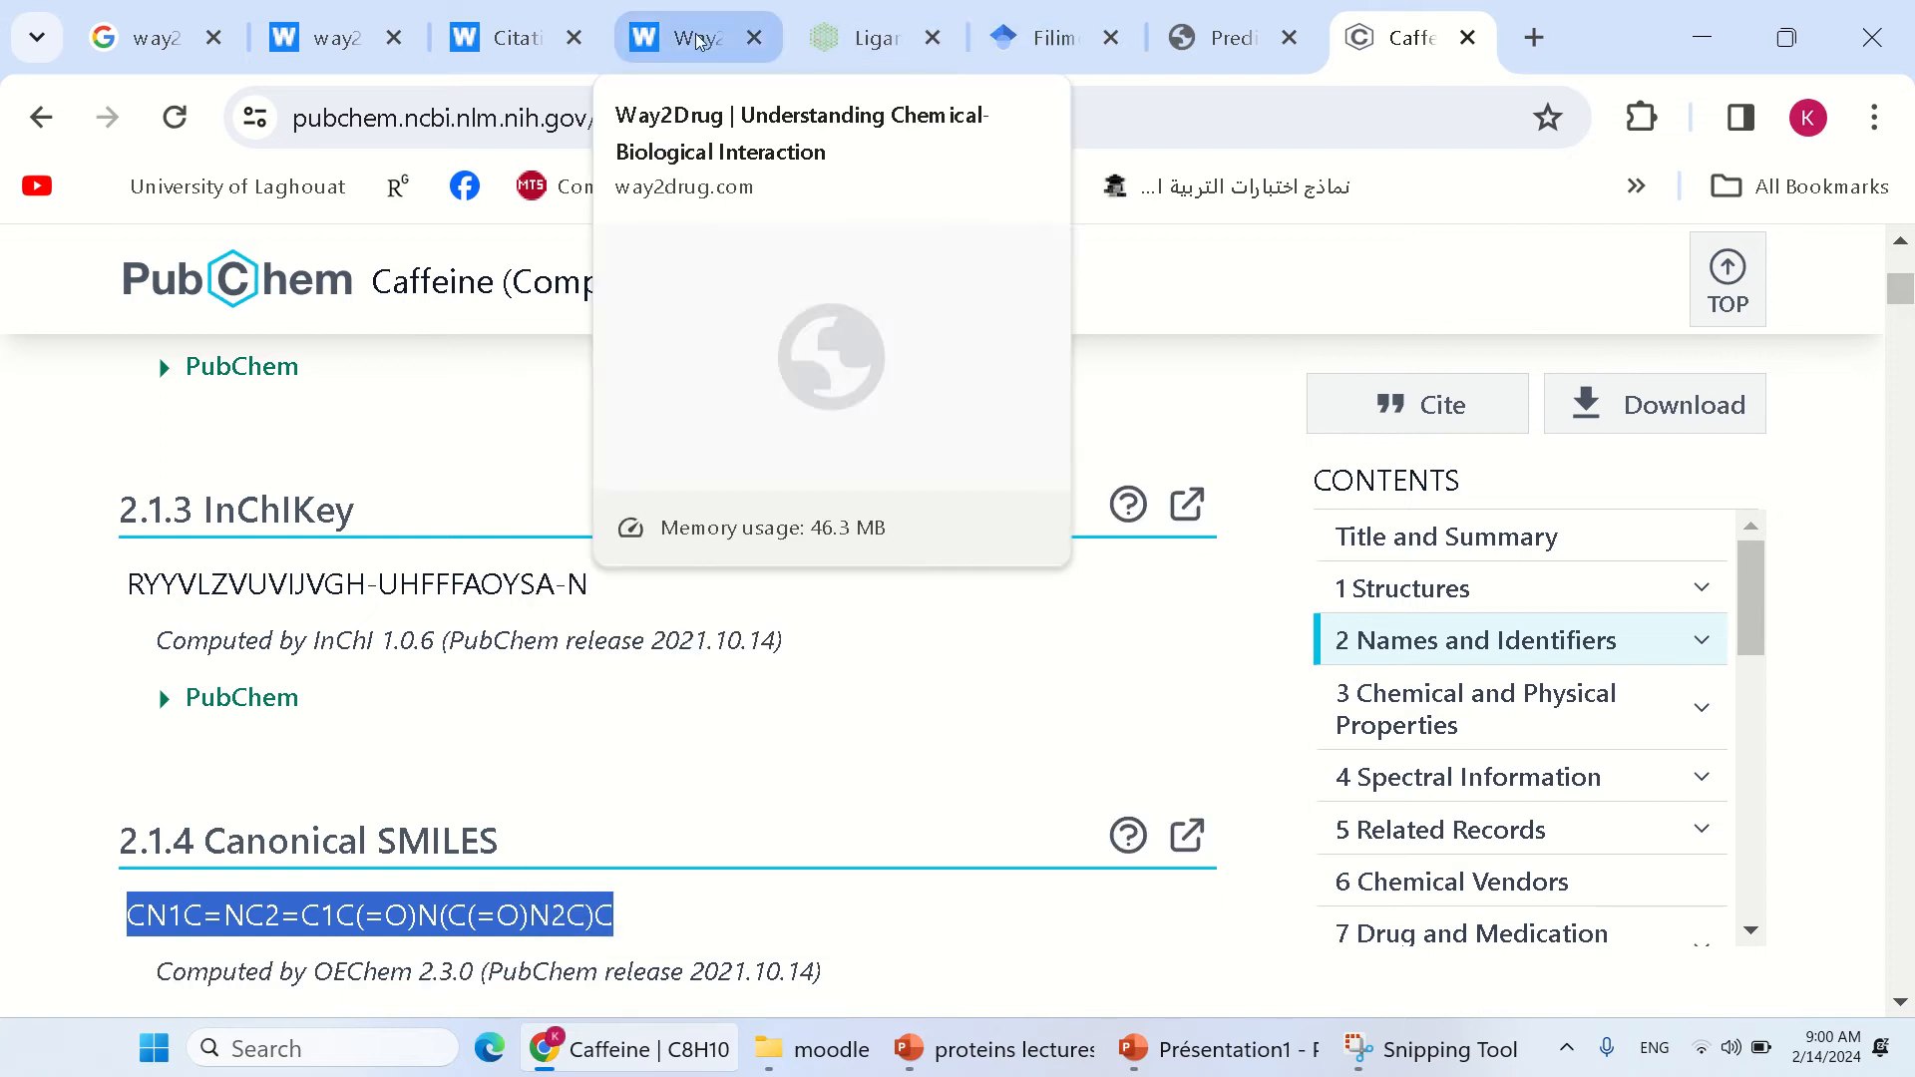
- Return to the PASS Online page, paste caffeine's SMILES into the entry field and request the prediction
left_click(342, 48)
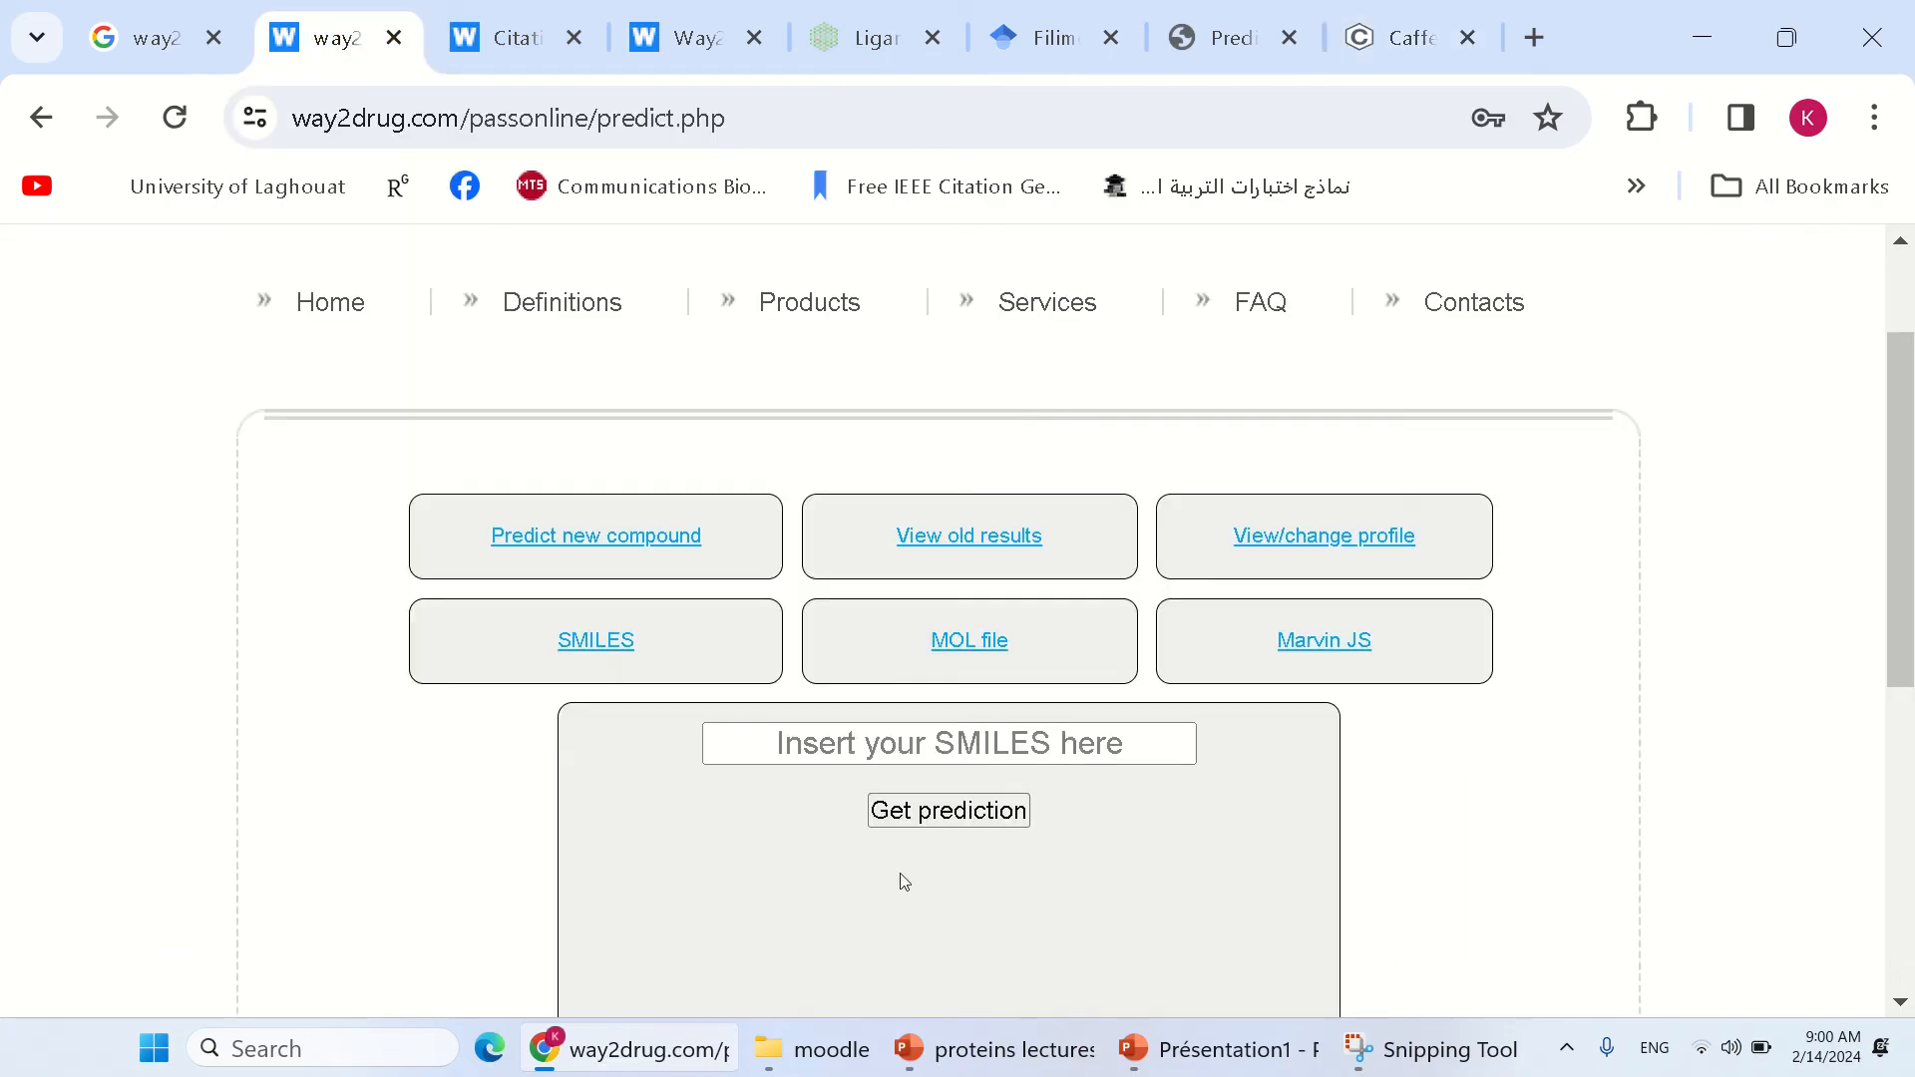
left_click(859, 738)
key("ctrl+v")
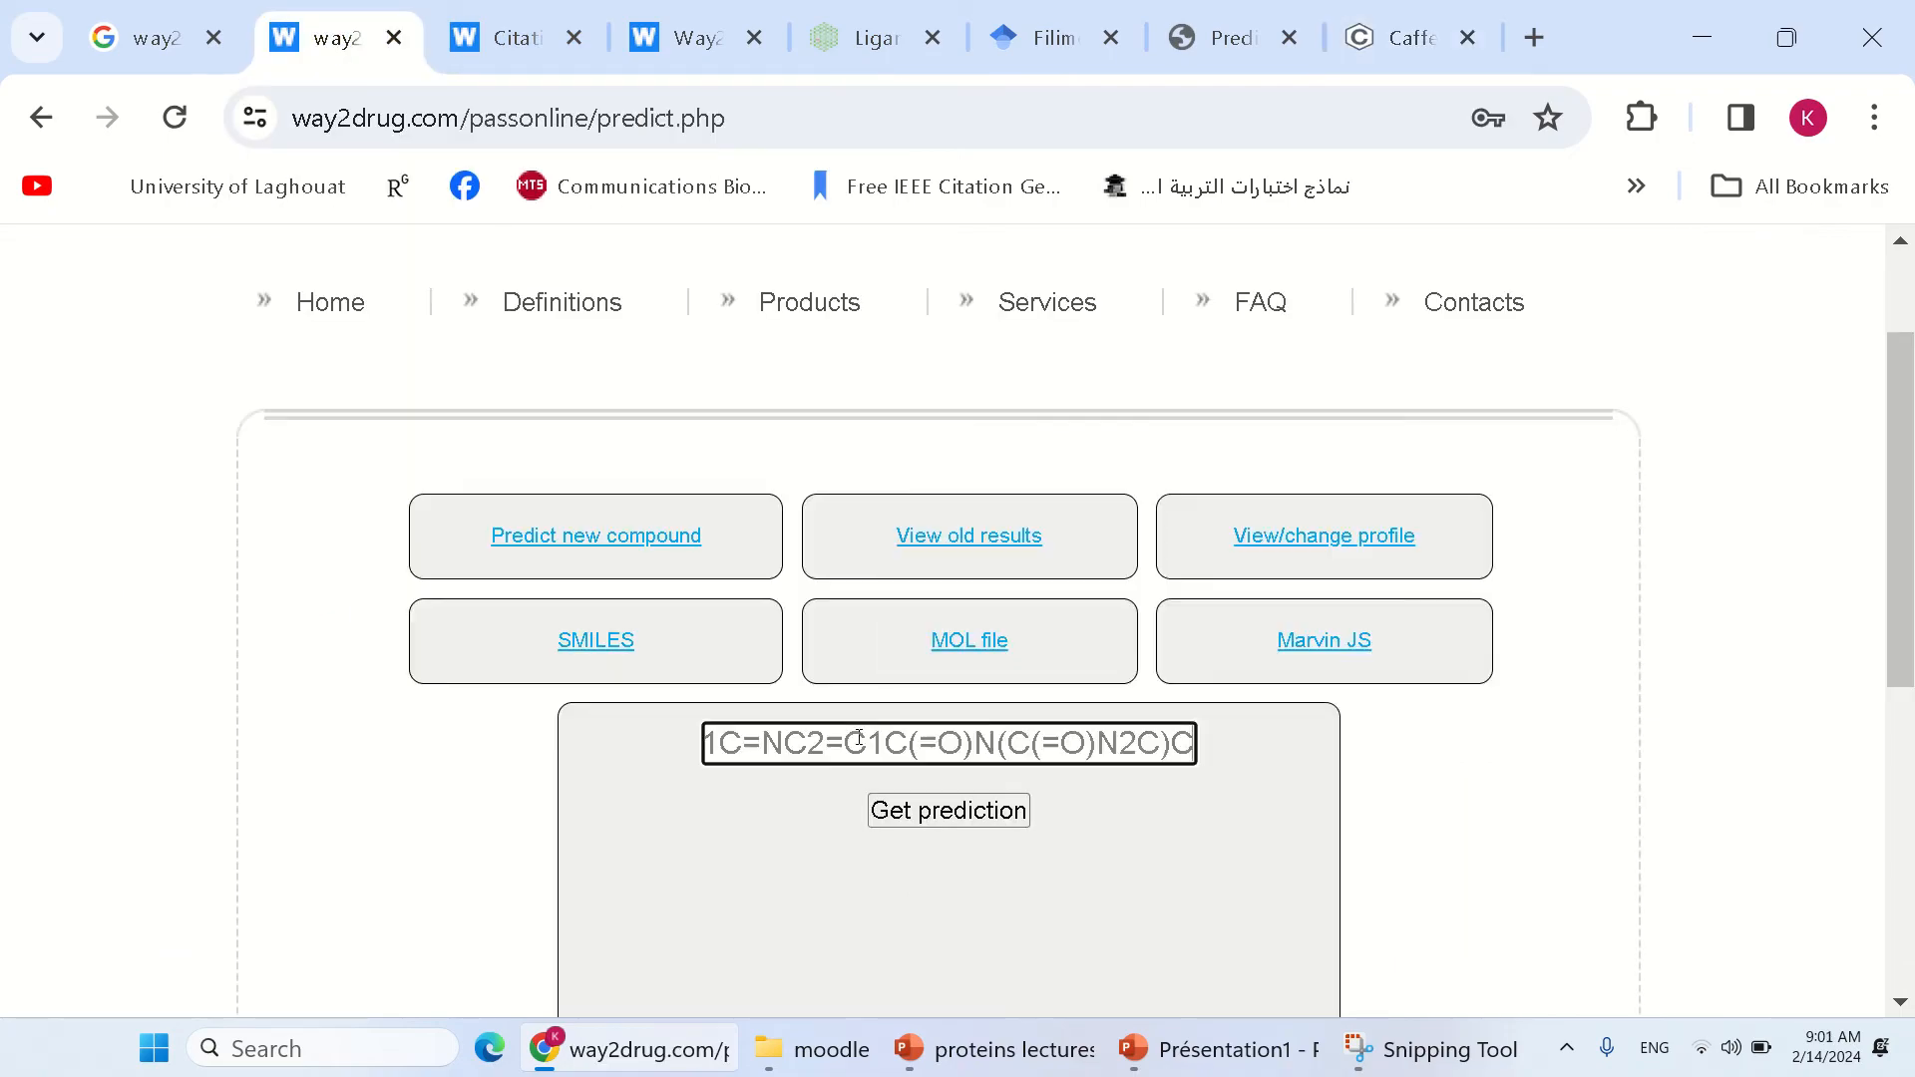
left_click(948, 816)
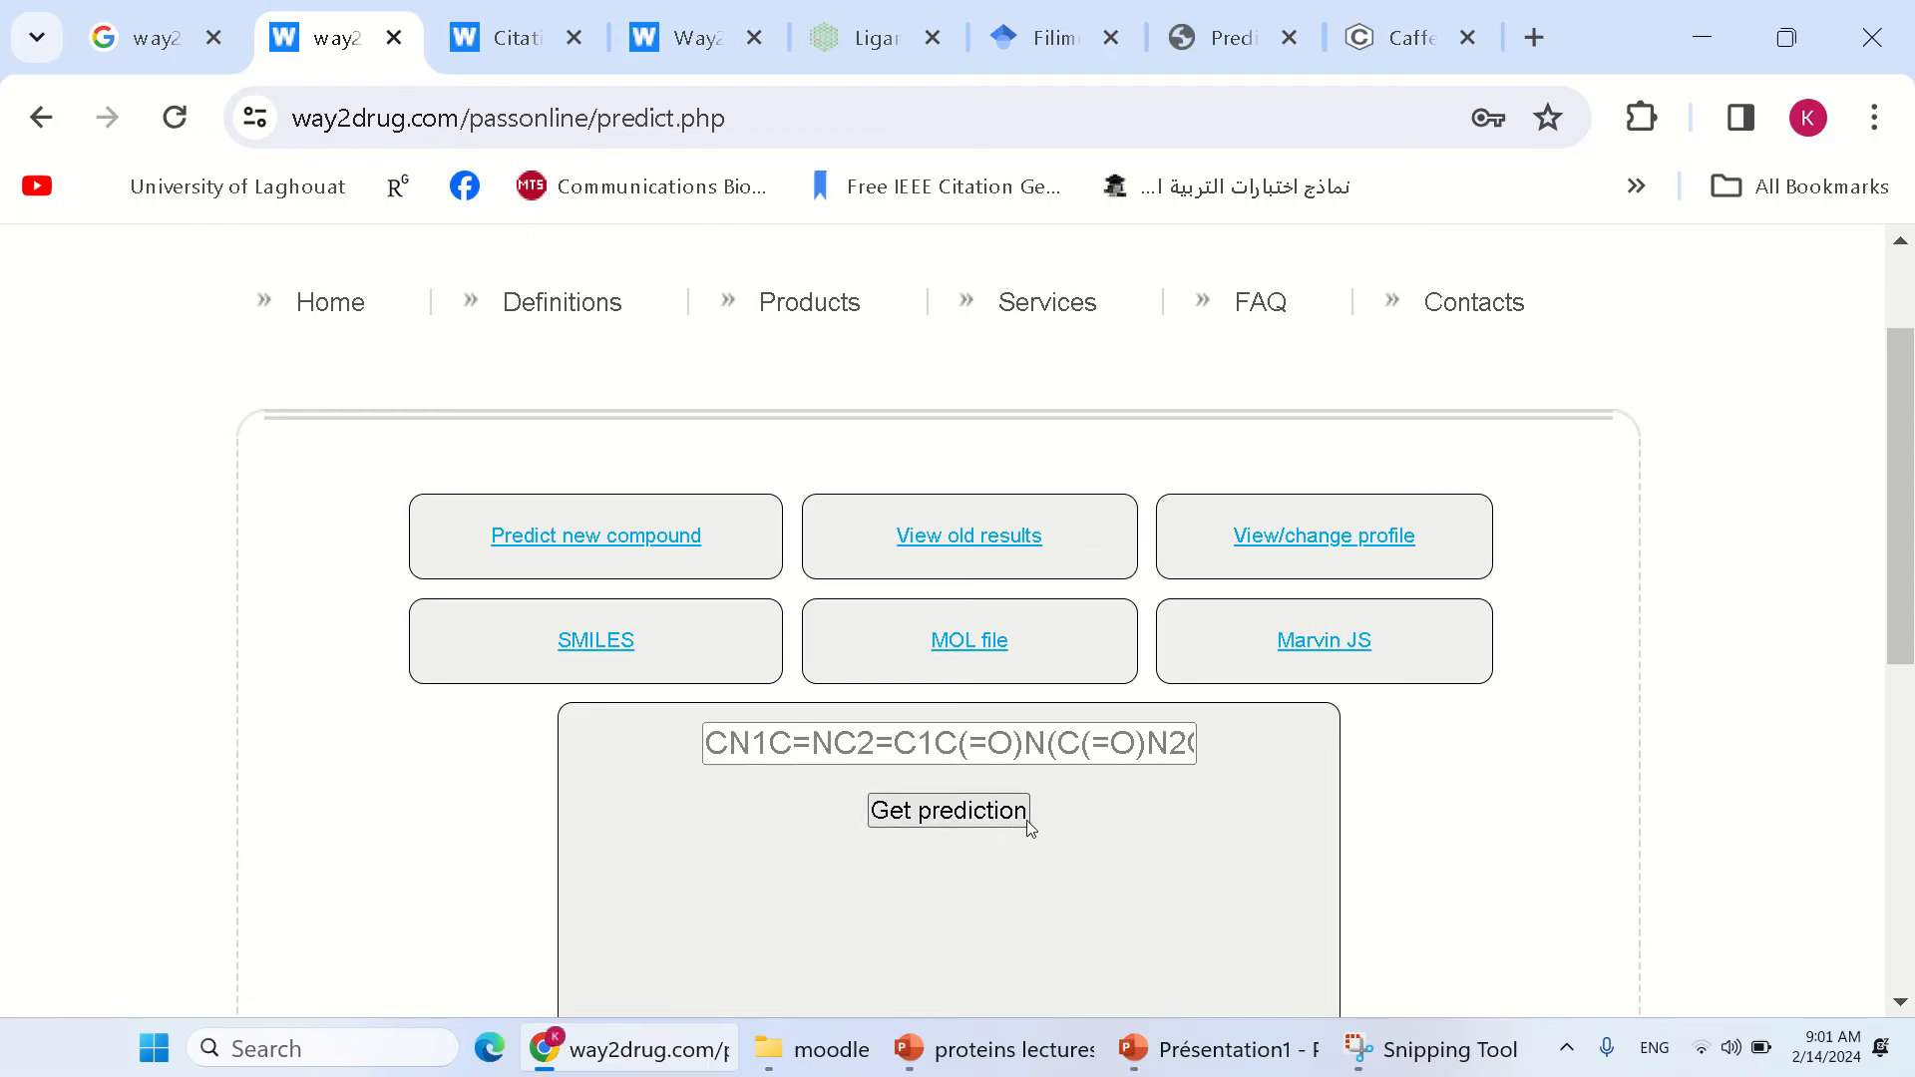
- Start ChemDraw Professional 16.0 and decline updating the file associations
left_click(234, 1057)
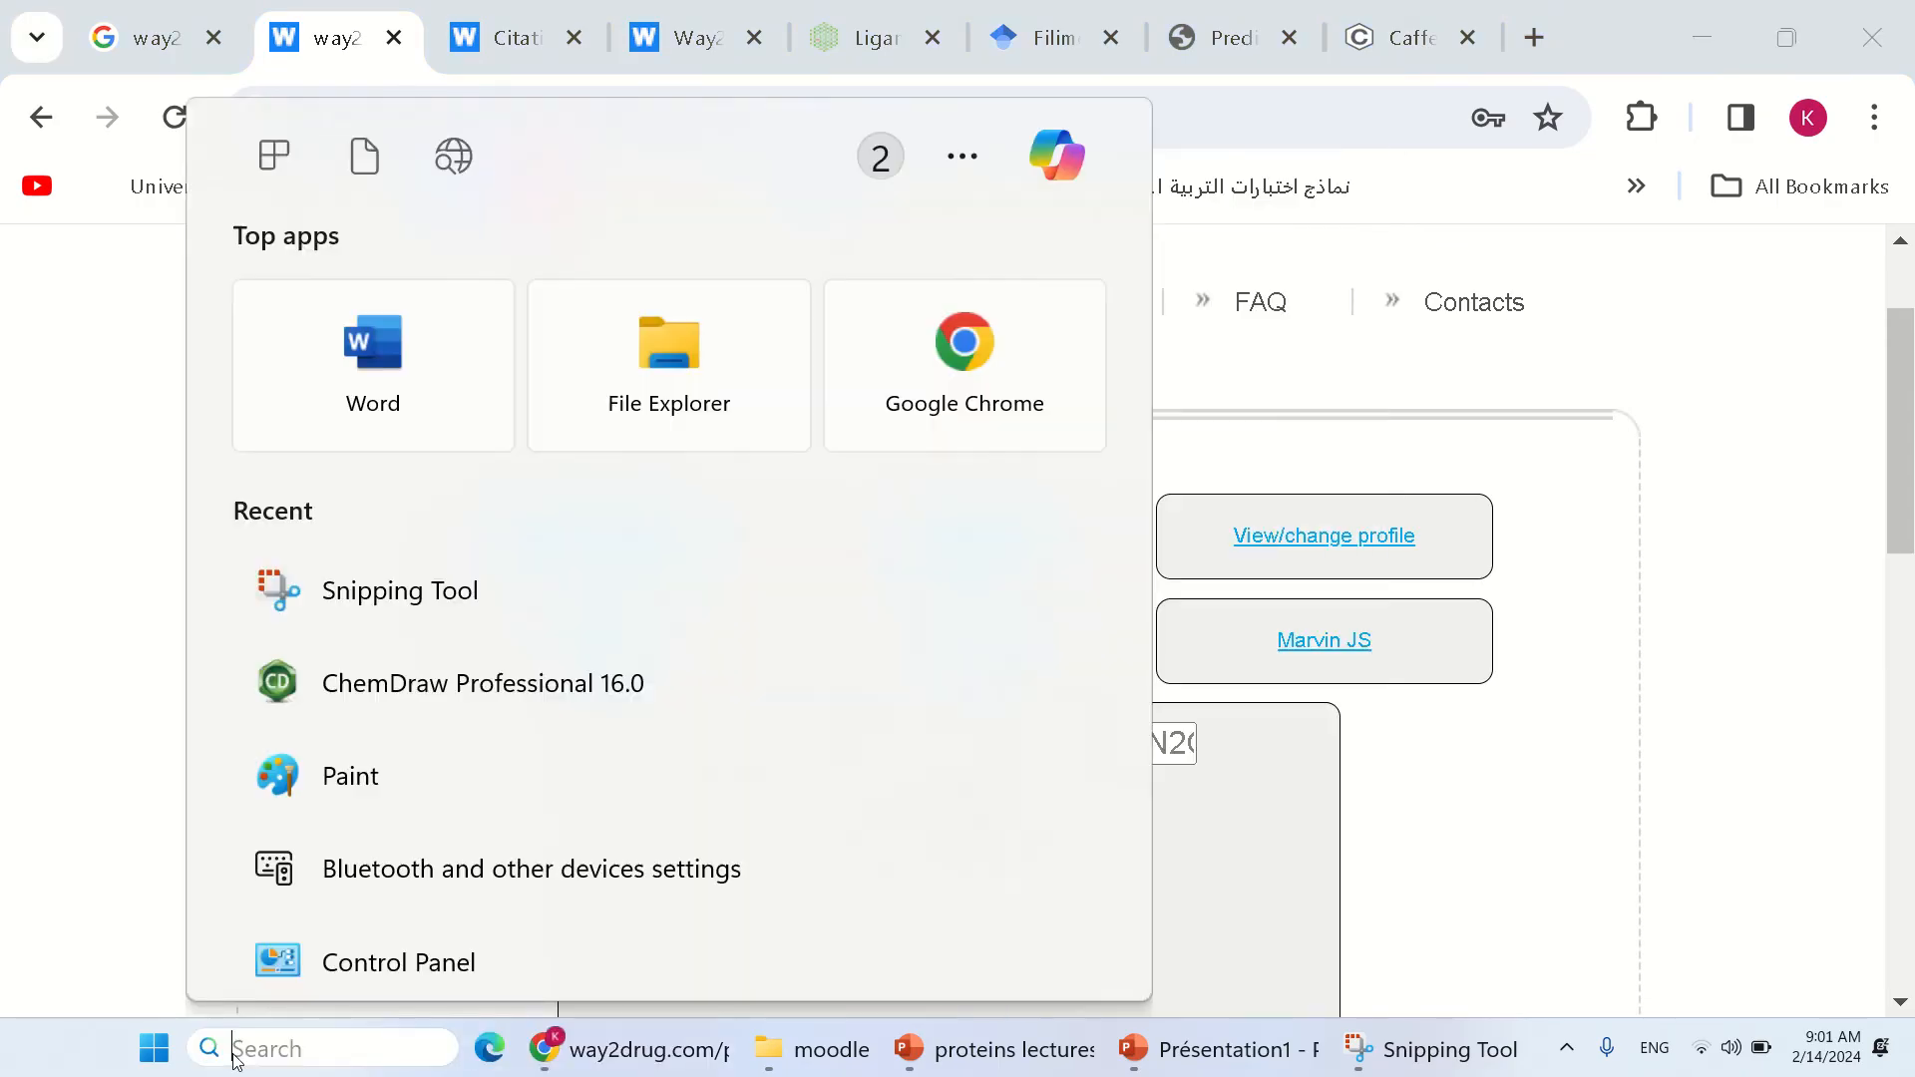
left_click(500, 696)
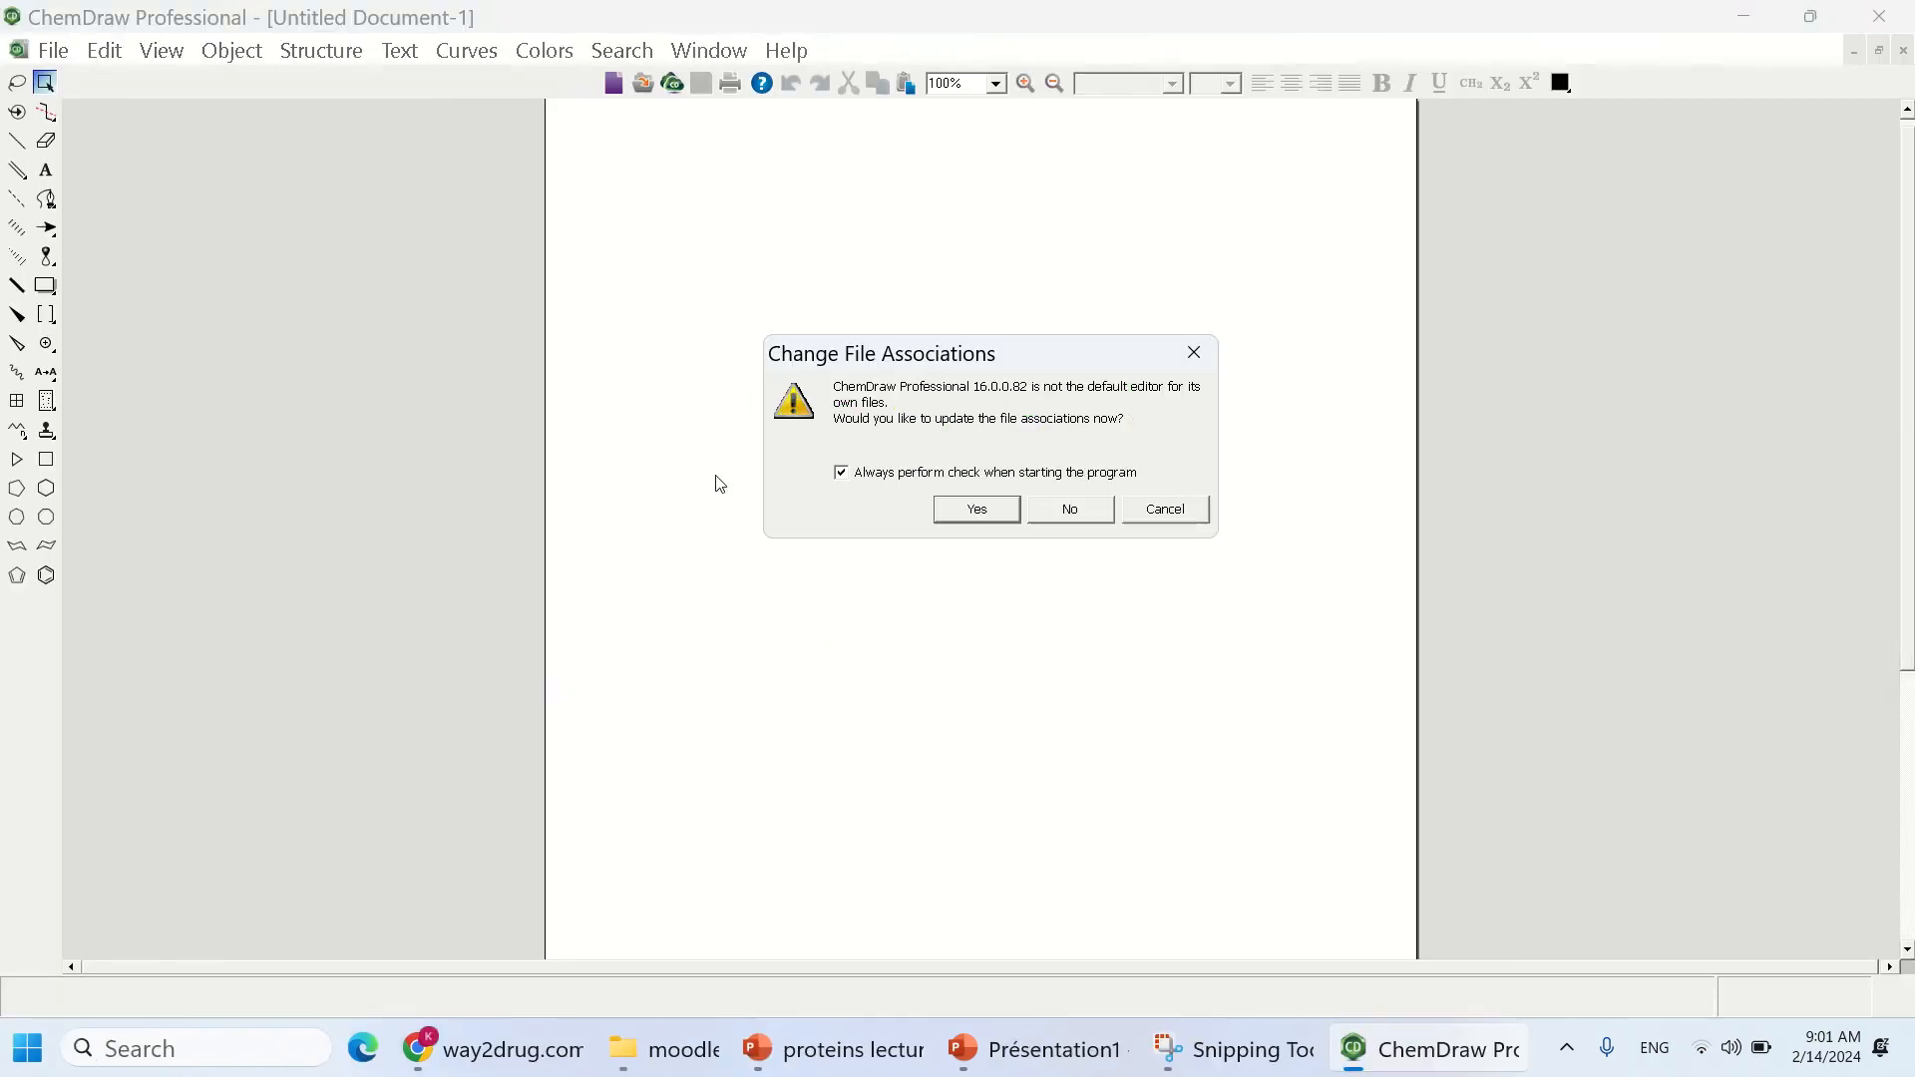
left_click(1069, 510)
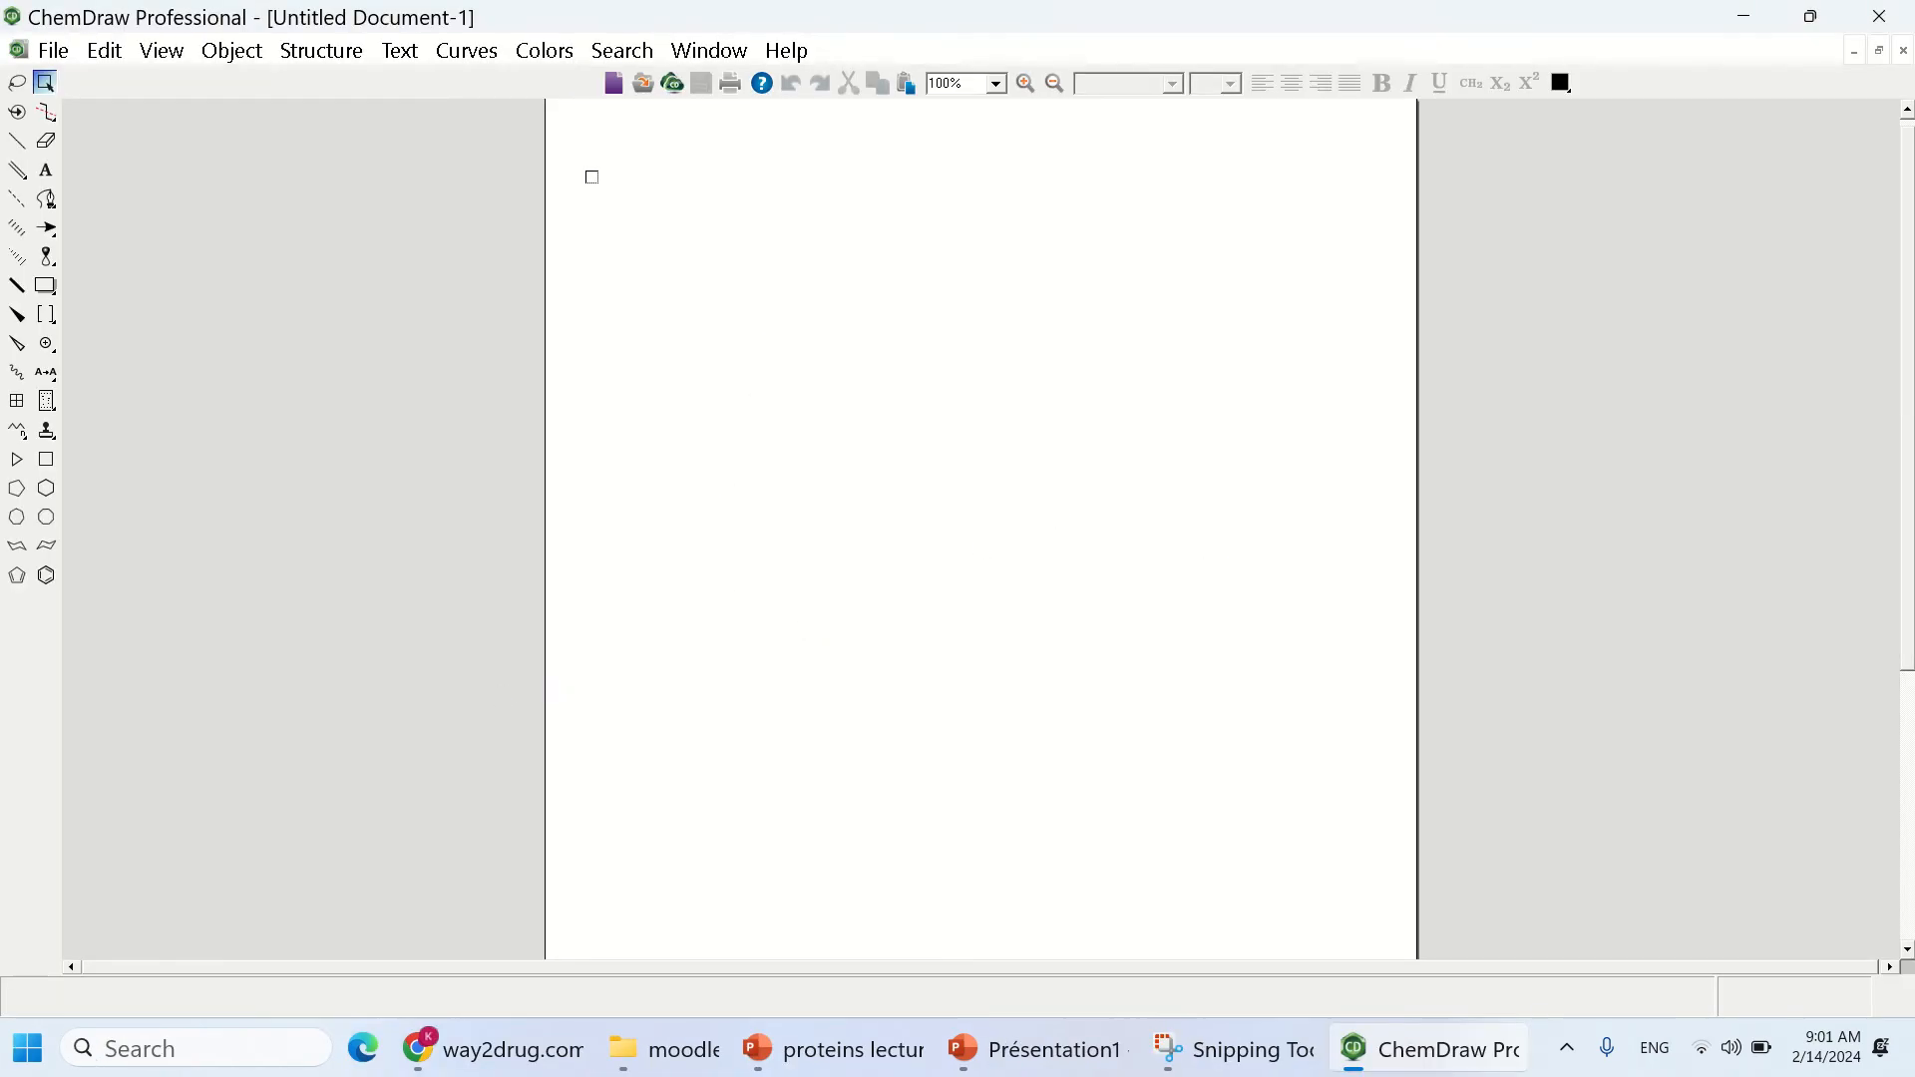
- Draw a benzene ring on the blank page and fuse a second benzene ring to its right-hand bond
left_click(47, 576)
left_click(781, 375)
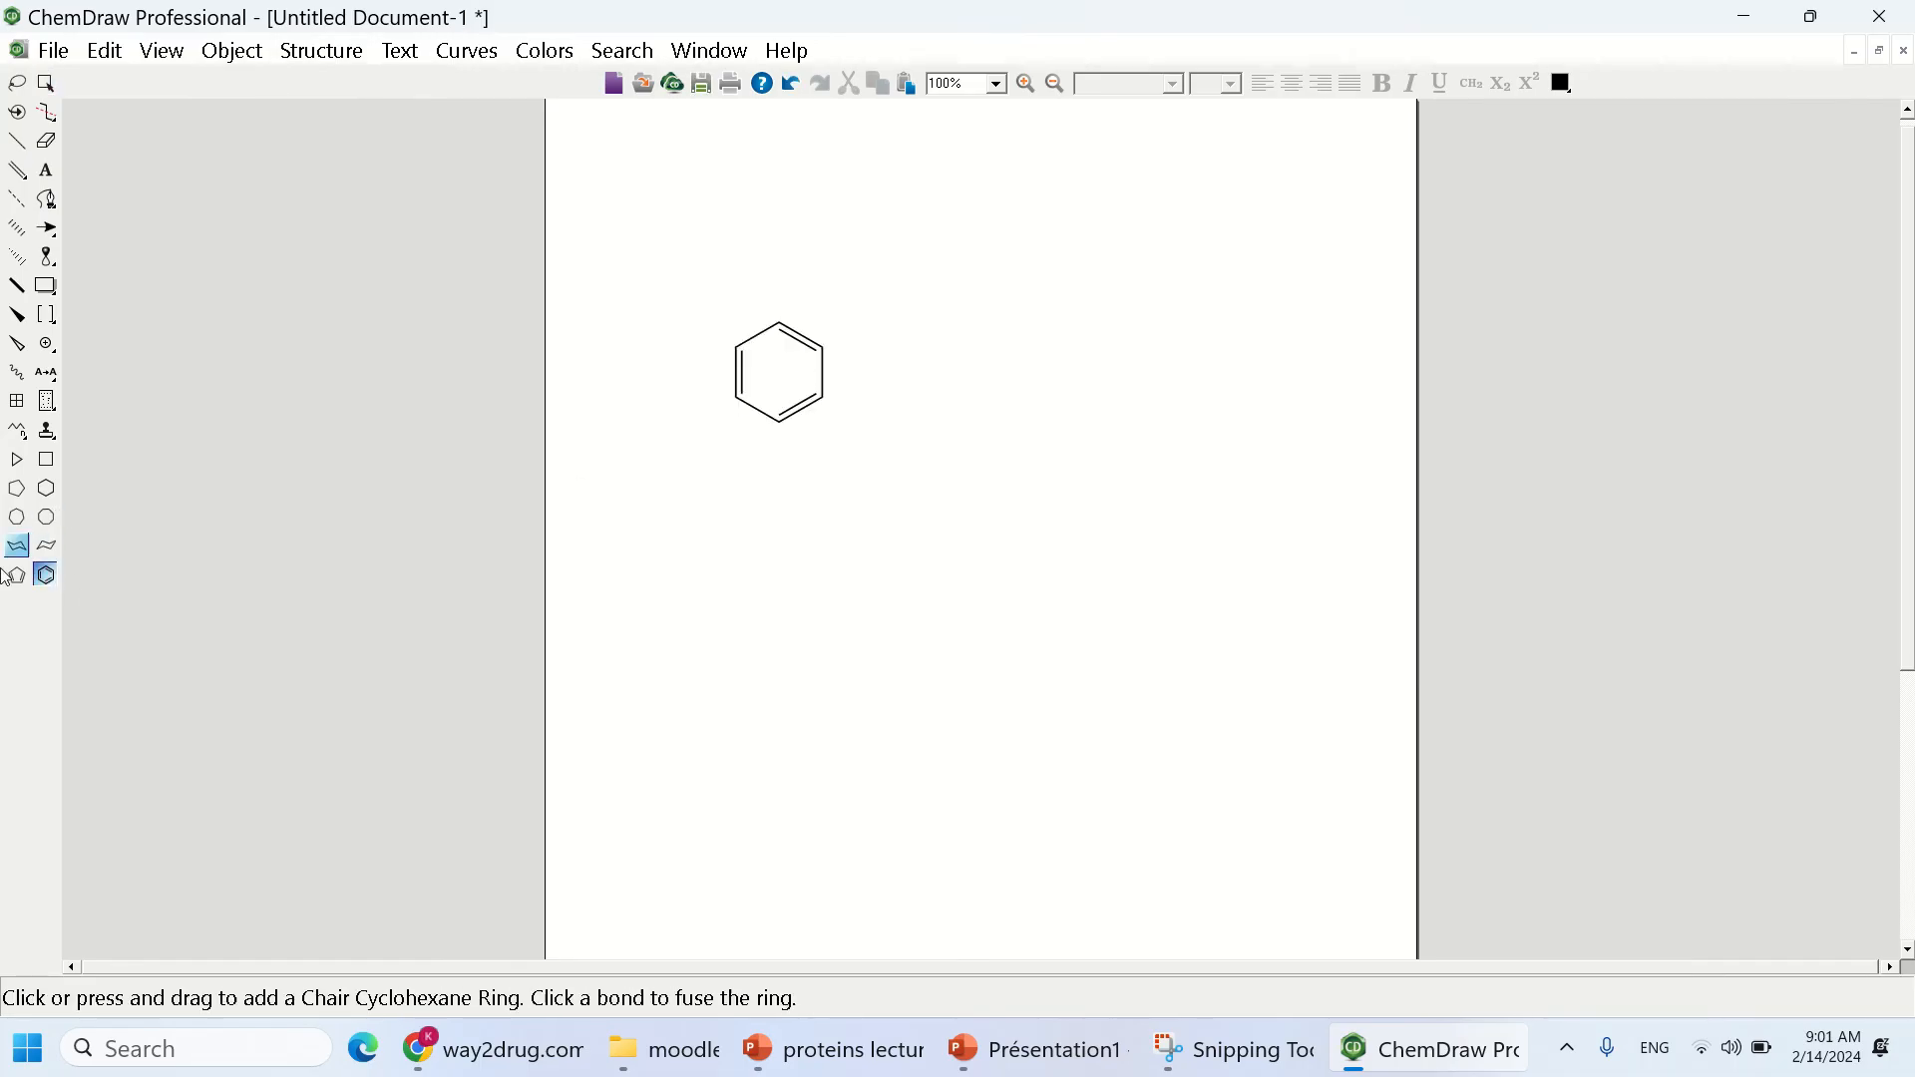
left_click(824, 375)
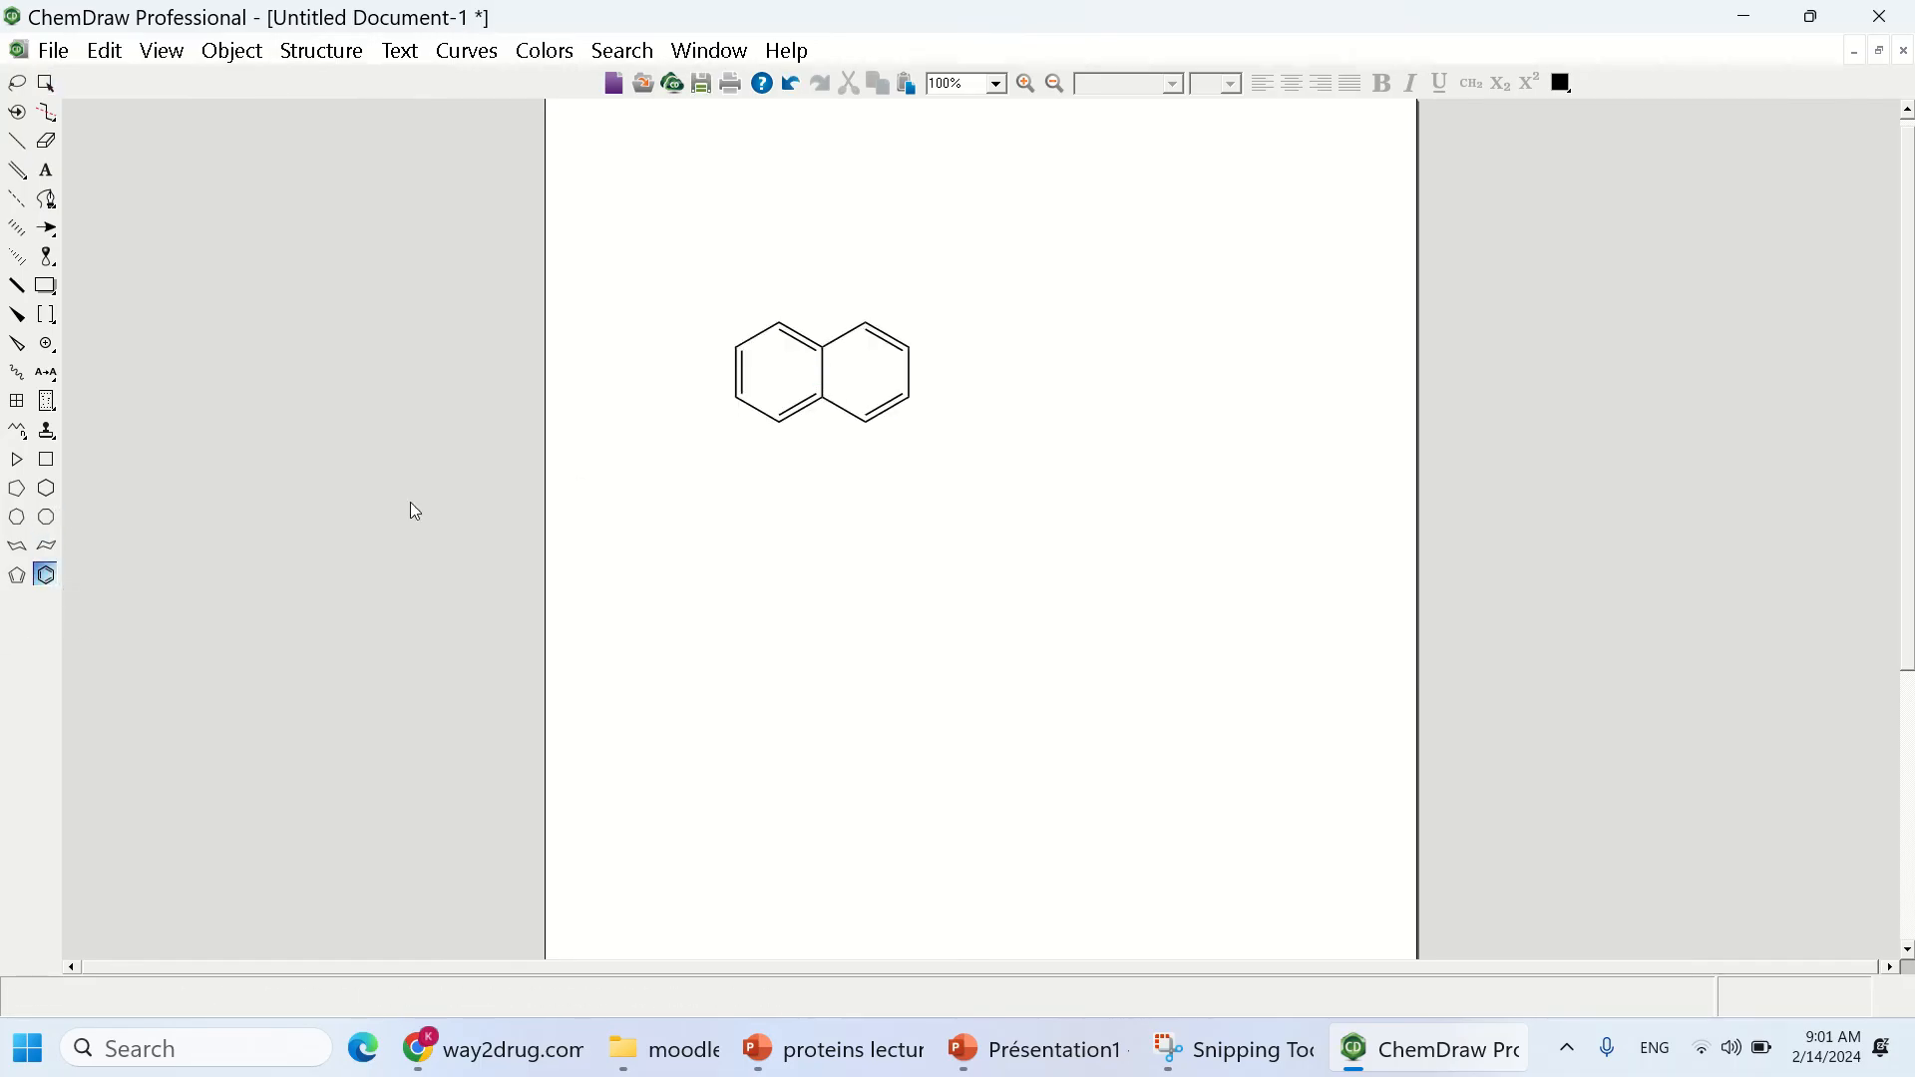
- Add a single bond labelled OH to the right ring's top atom and change the left ring's upper-left atom to N
left_click(17, 141)
left_click_drag(868, 324, 874, 262)
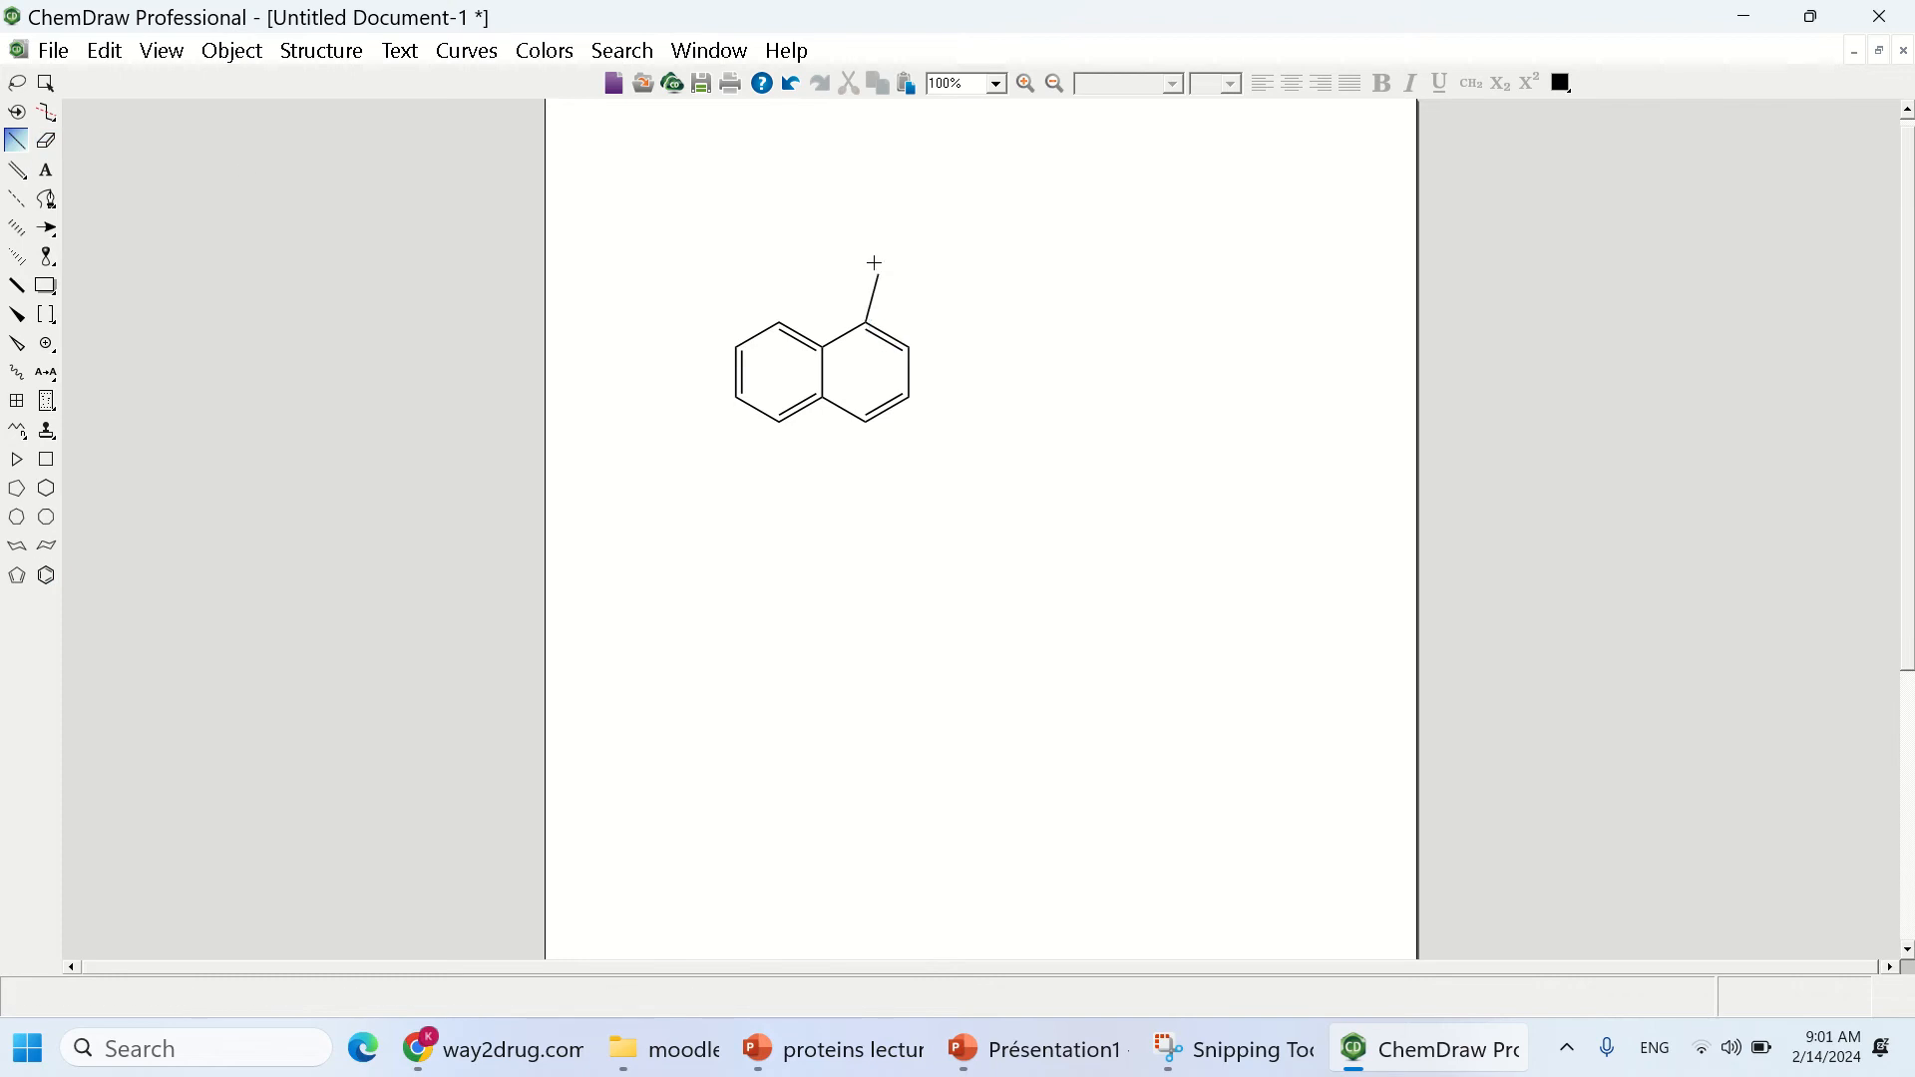
left_click(46, 169)
left_click(878, 279)
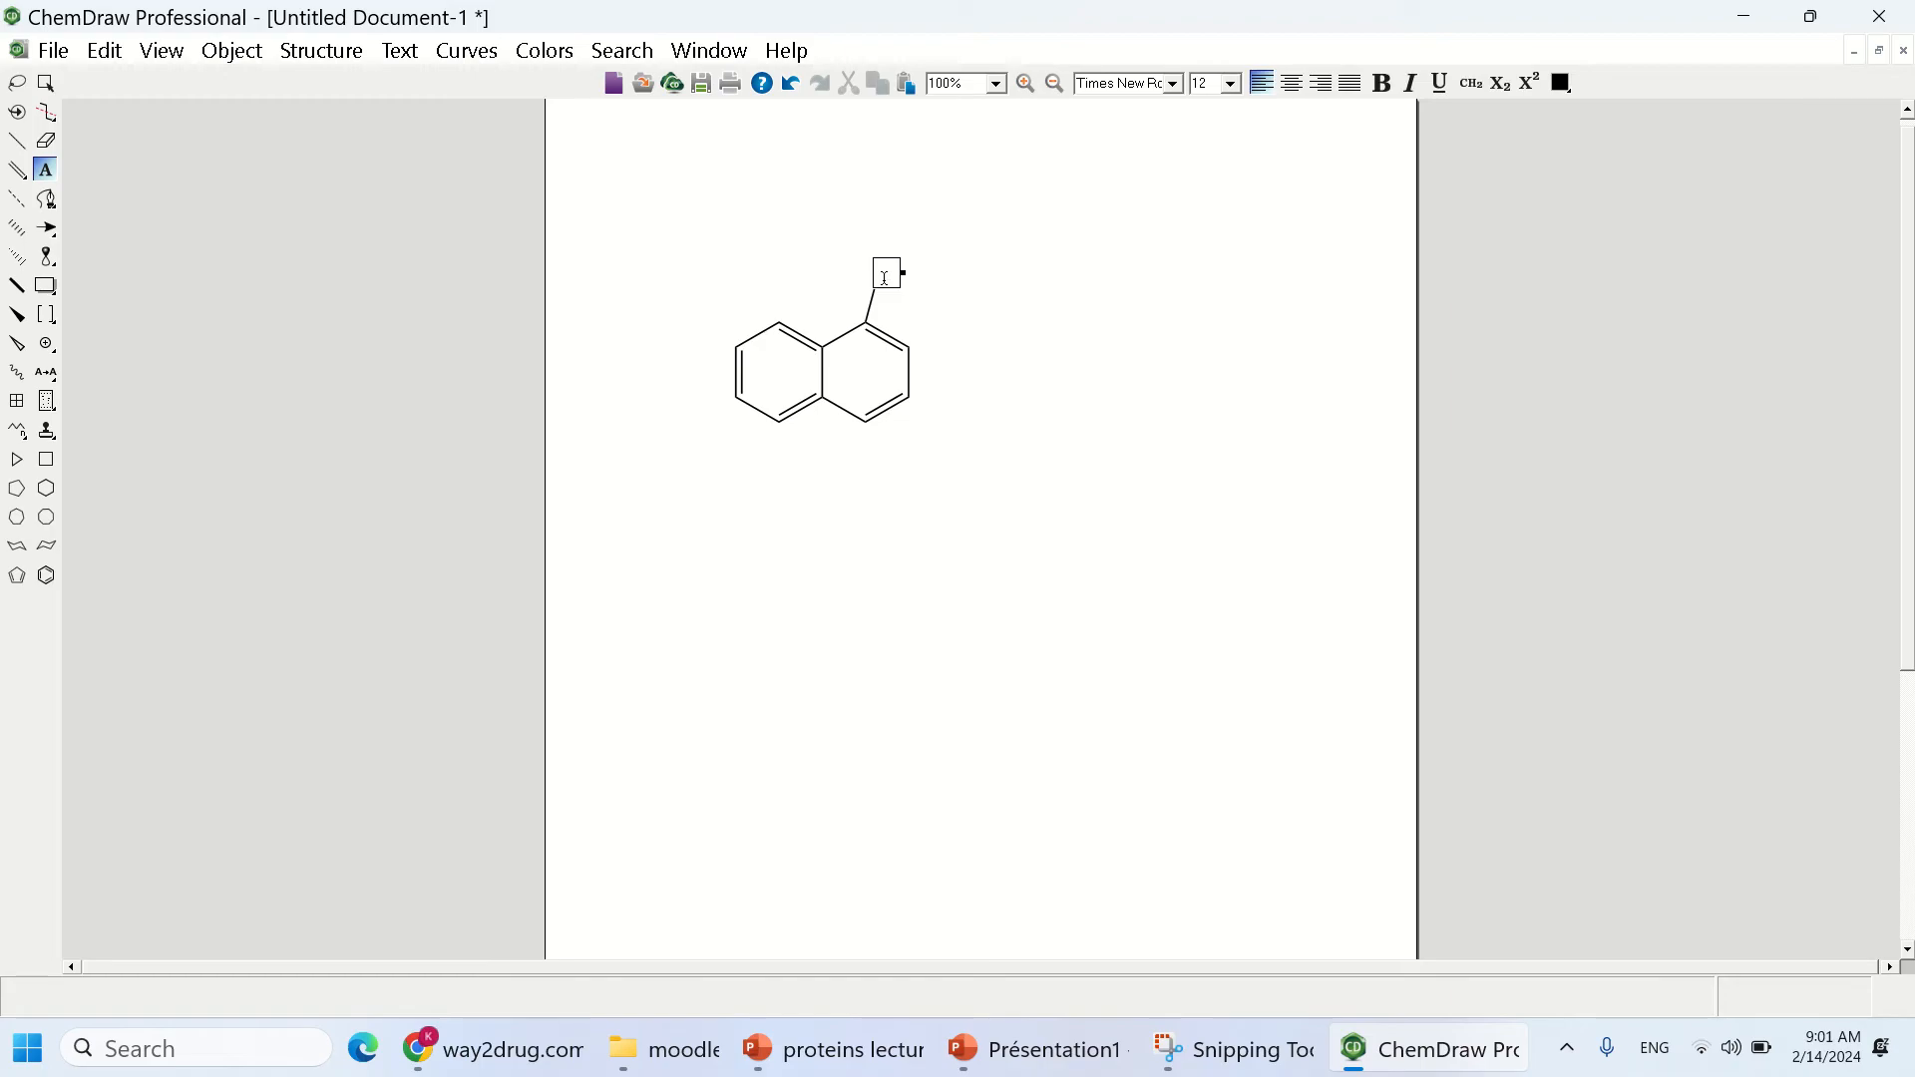
type("OH")
left_click(736, 347)
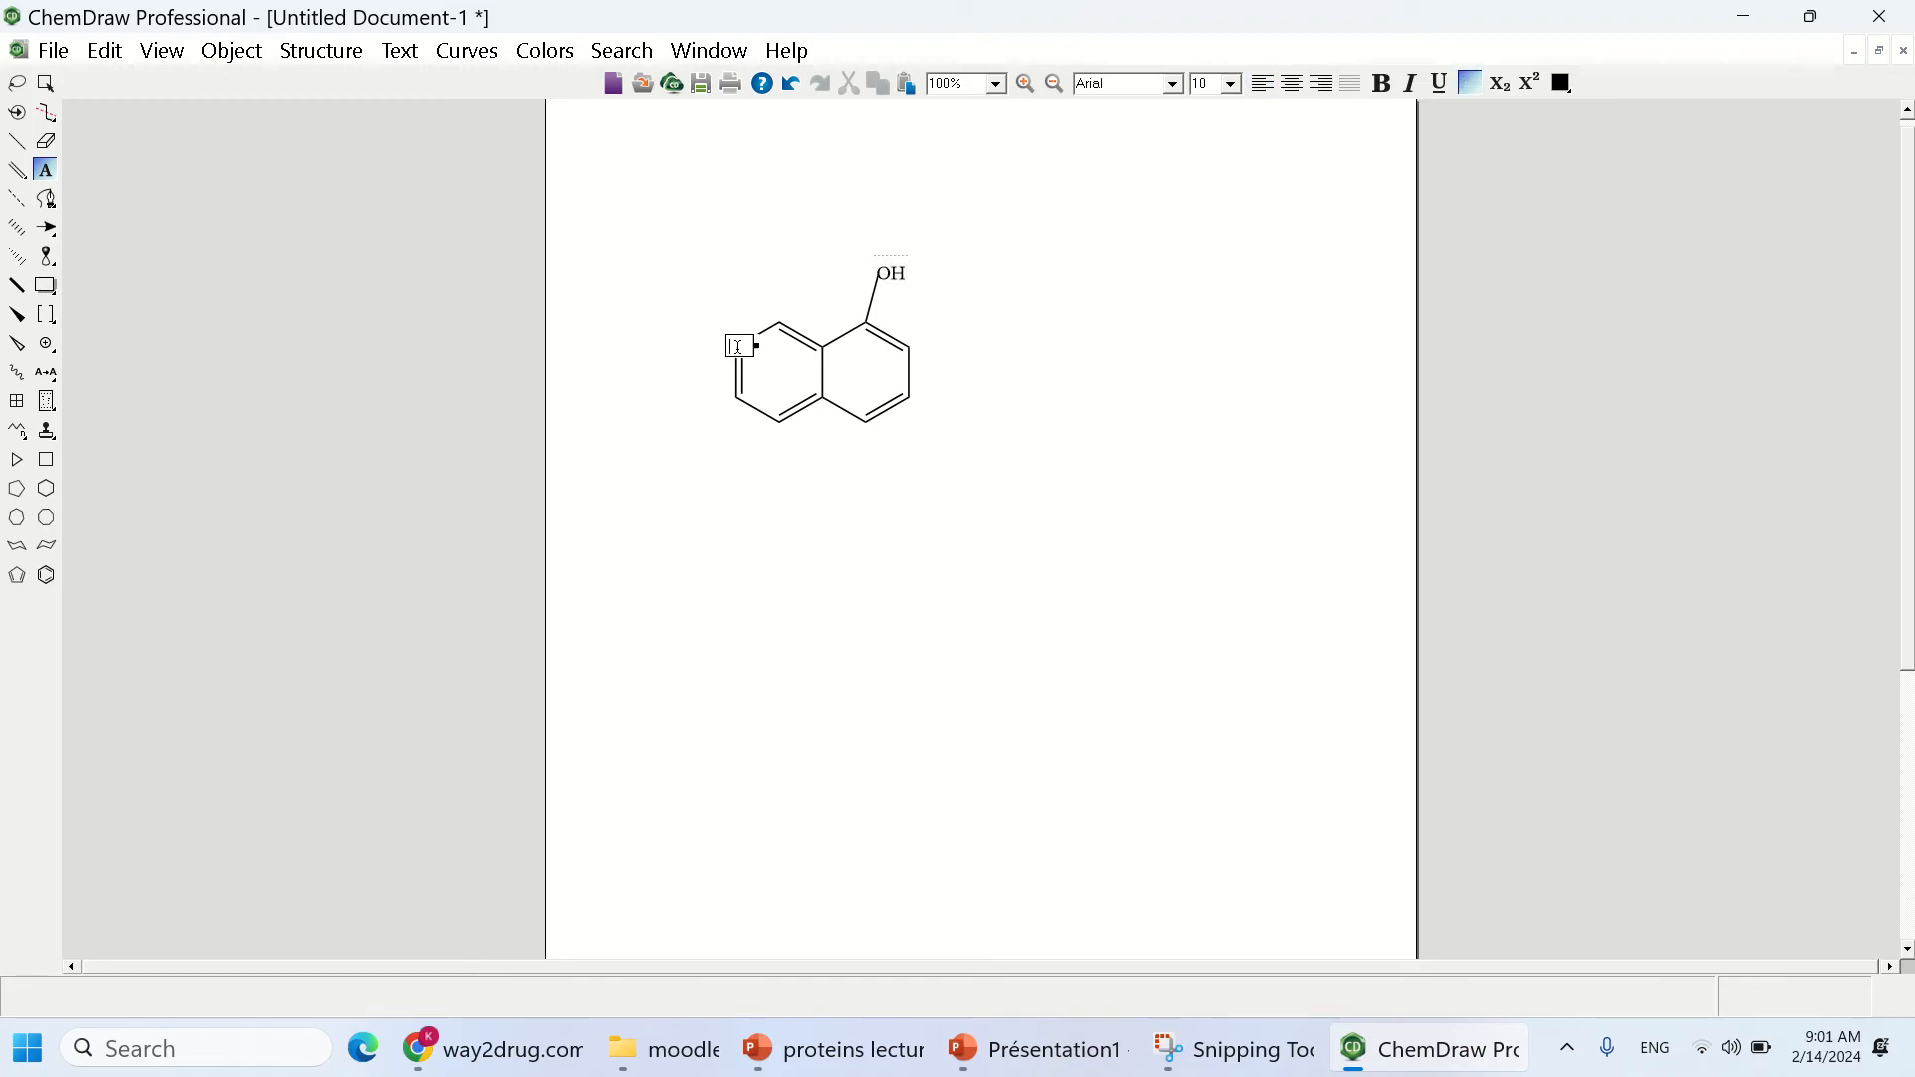
type("N")
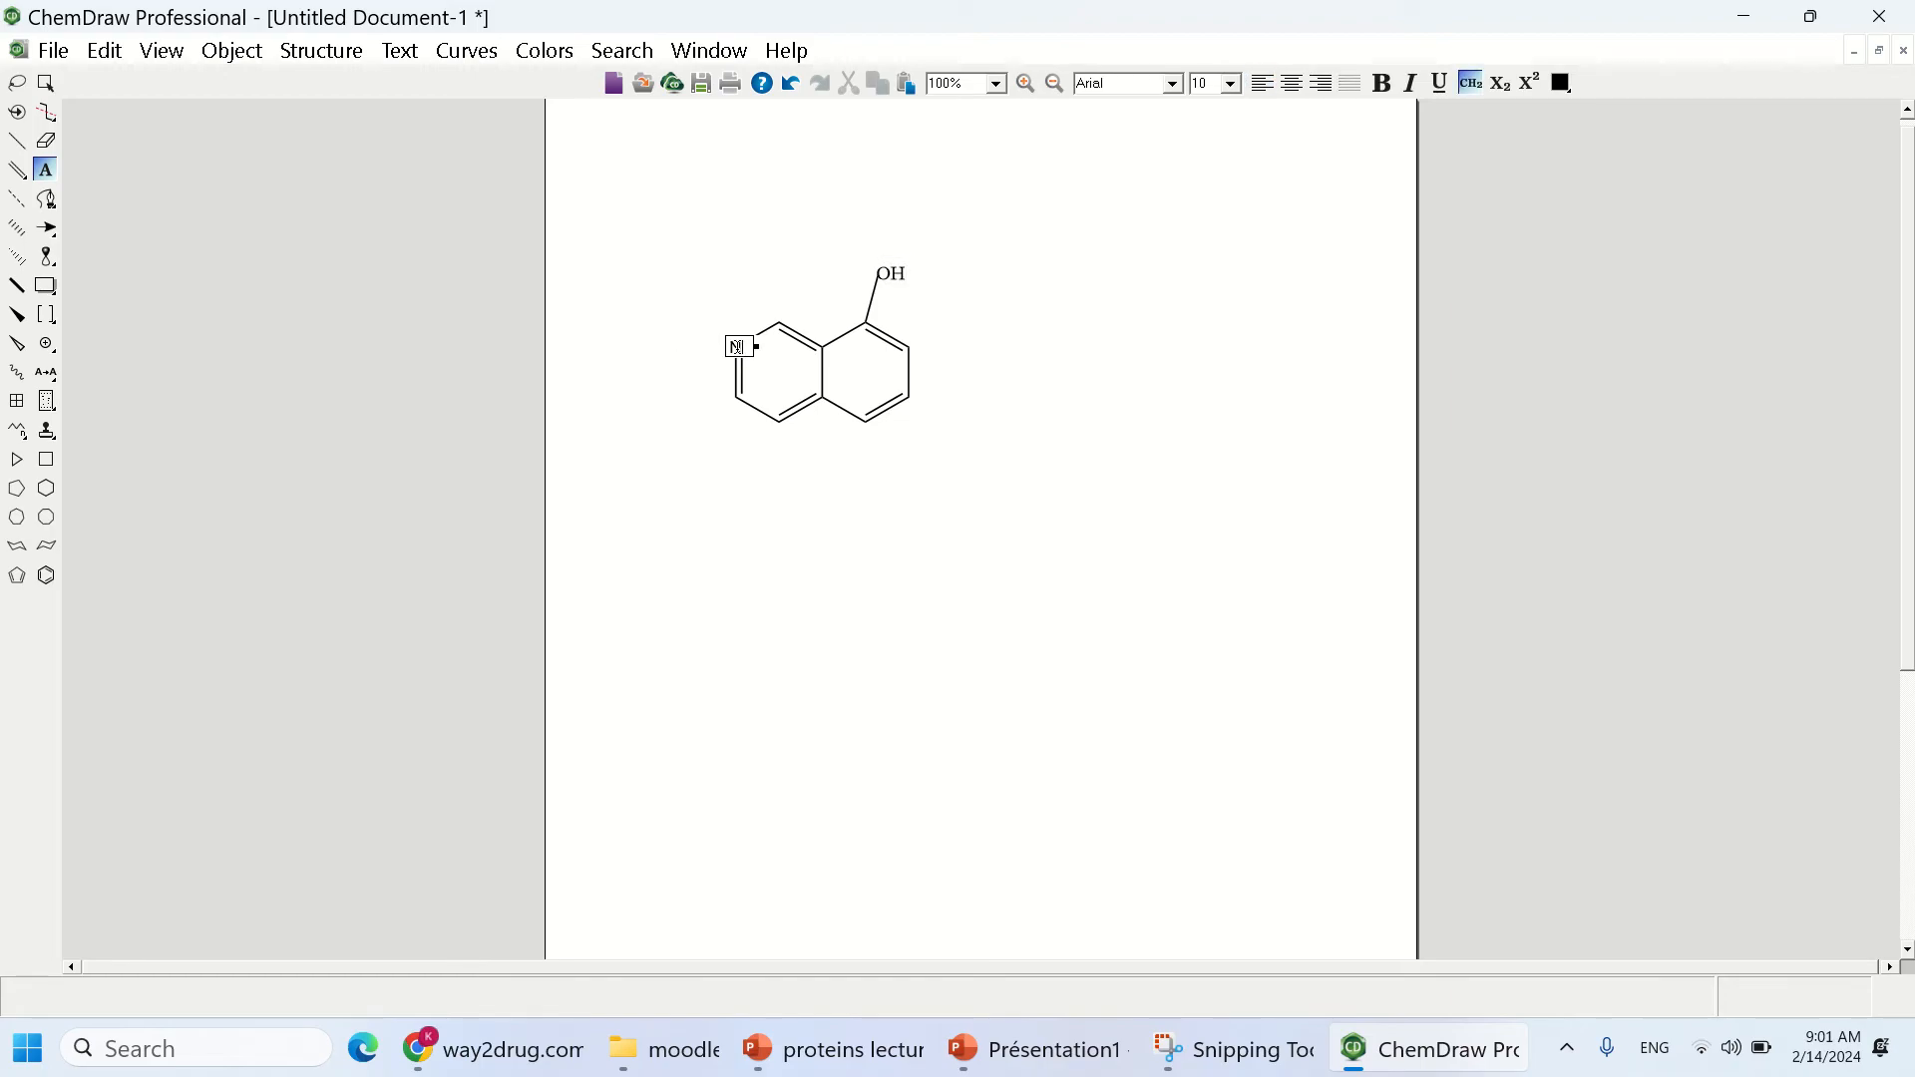
- Delete the OH label from the substituent bond and enter OH again as the atom label
left_click(45, 83)
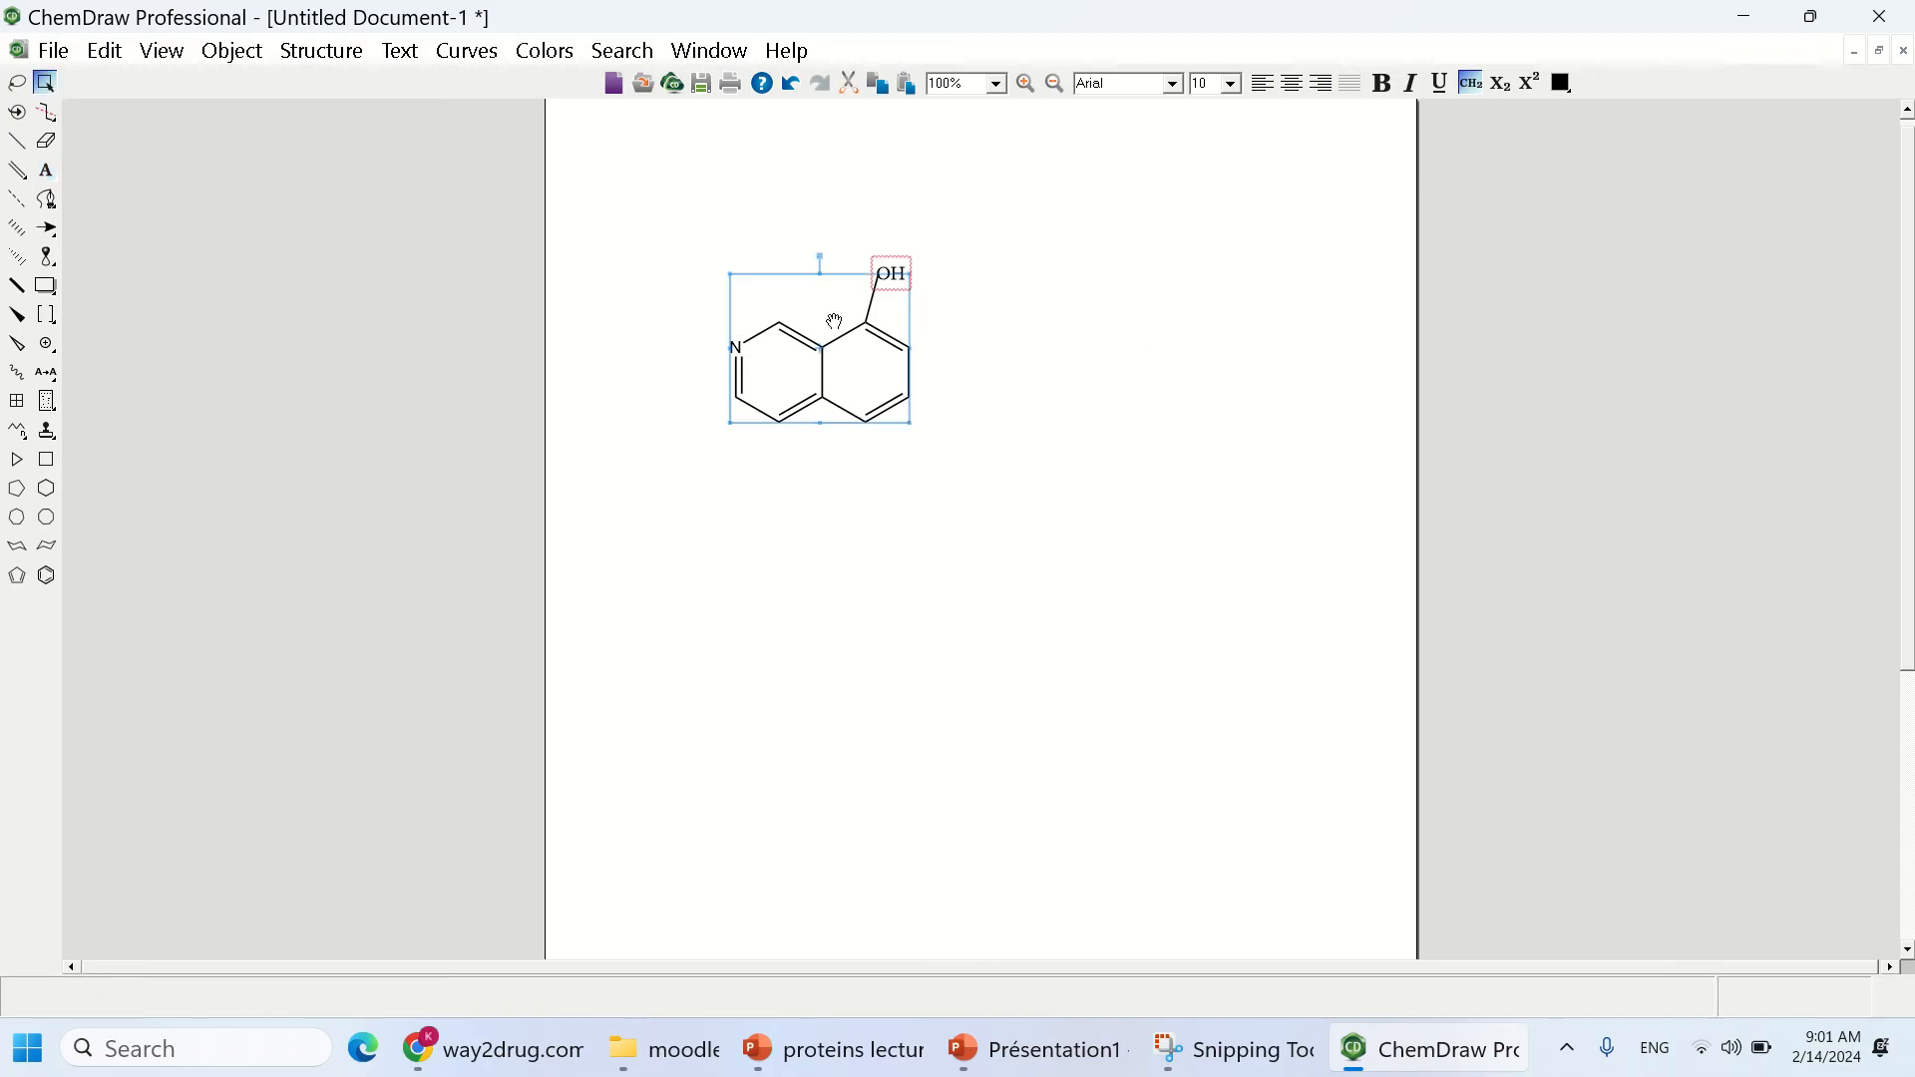
left_click(906, 289)
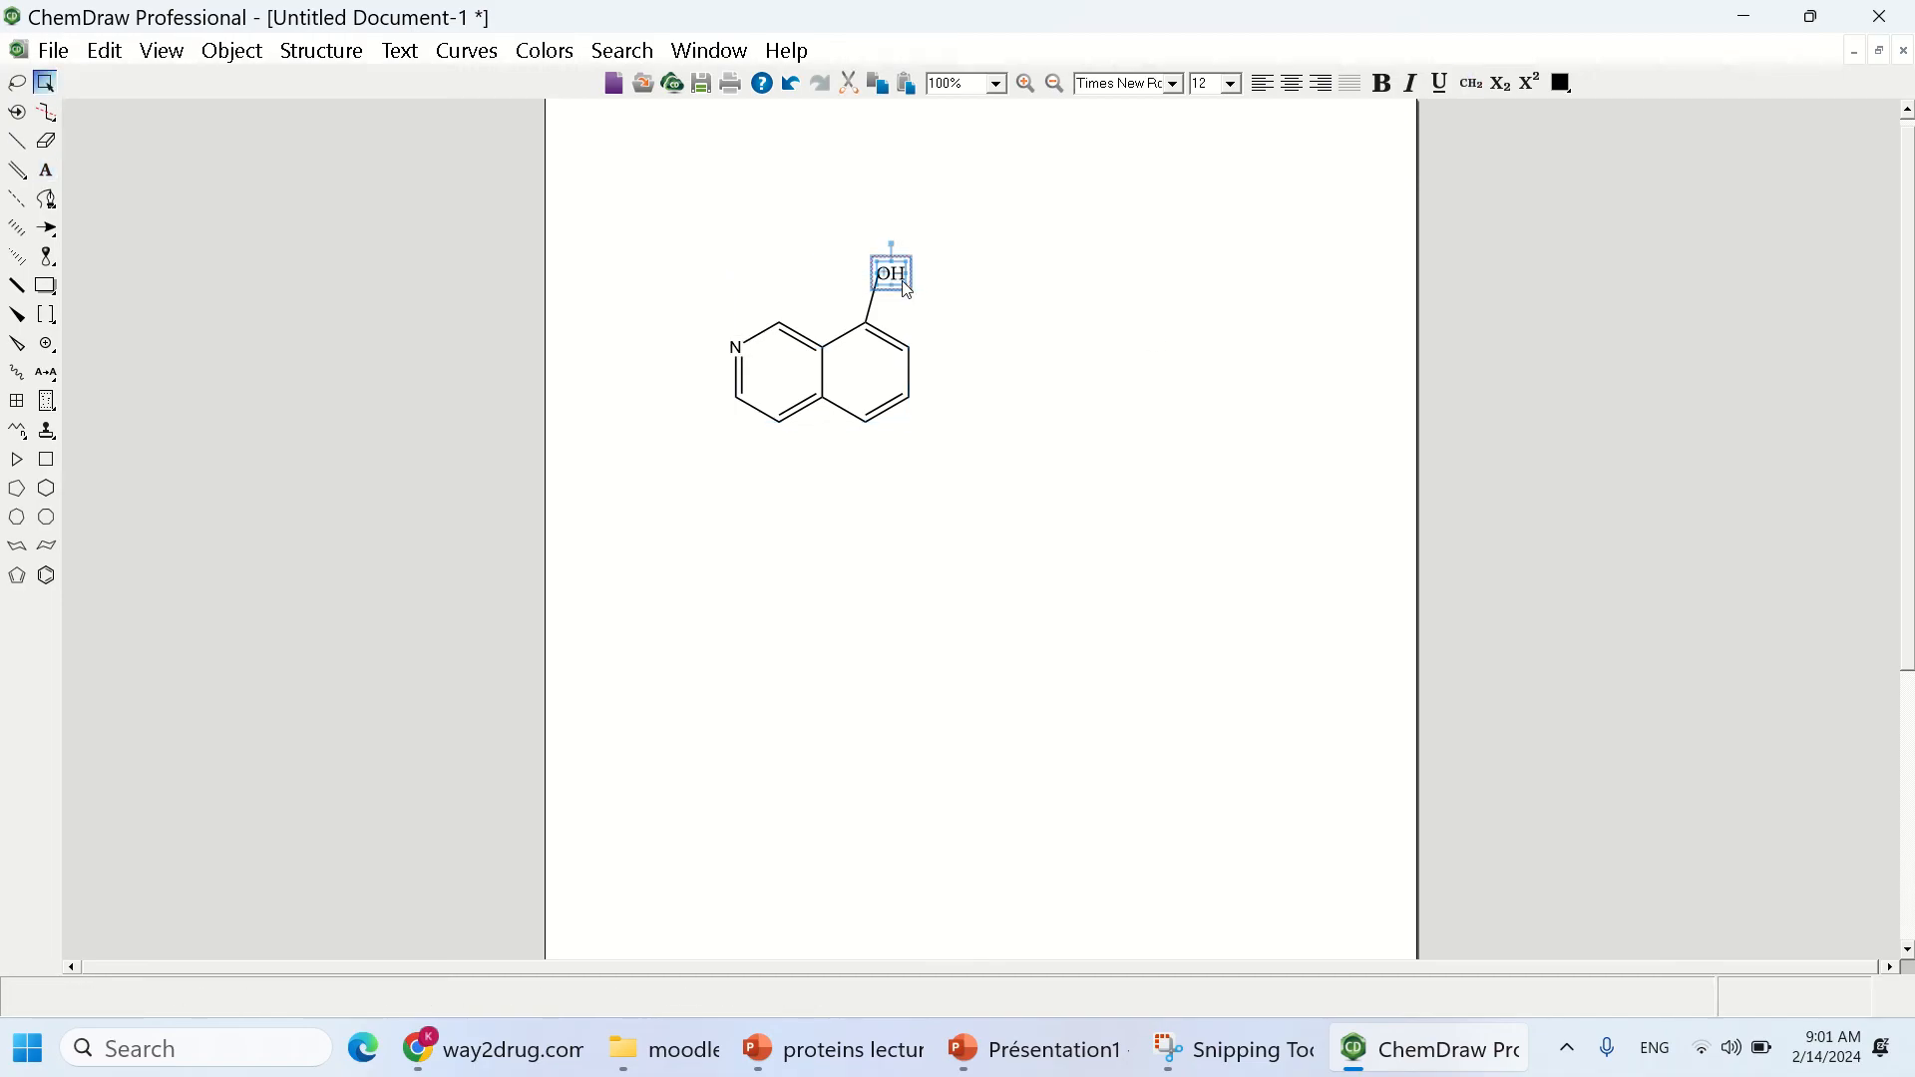
key("Delete")
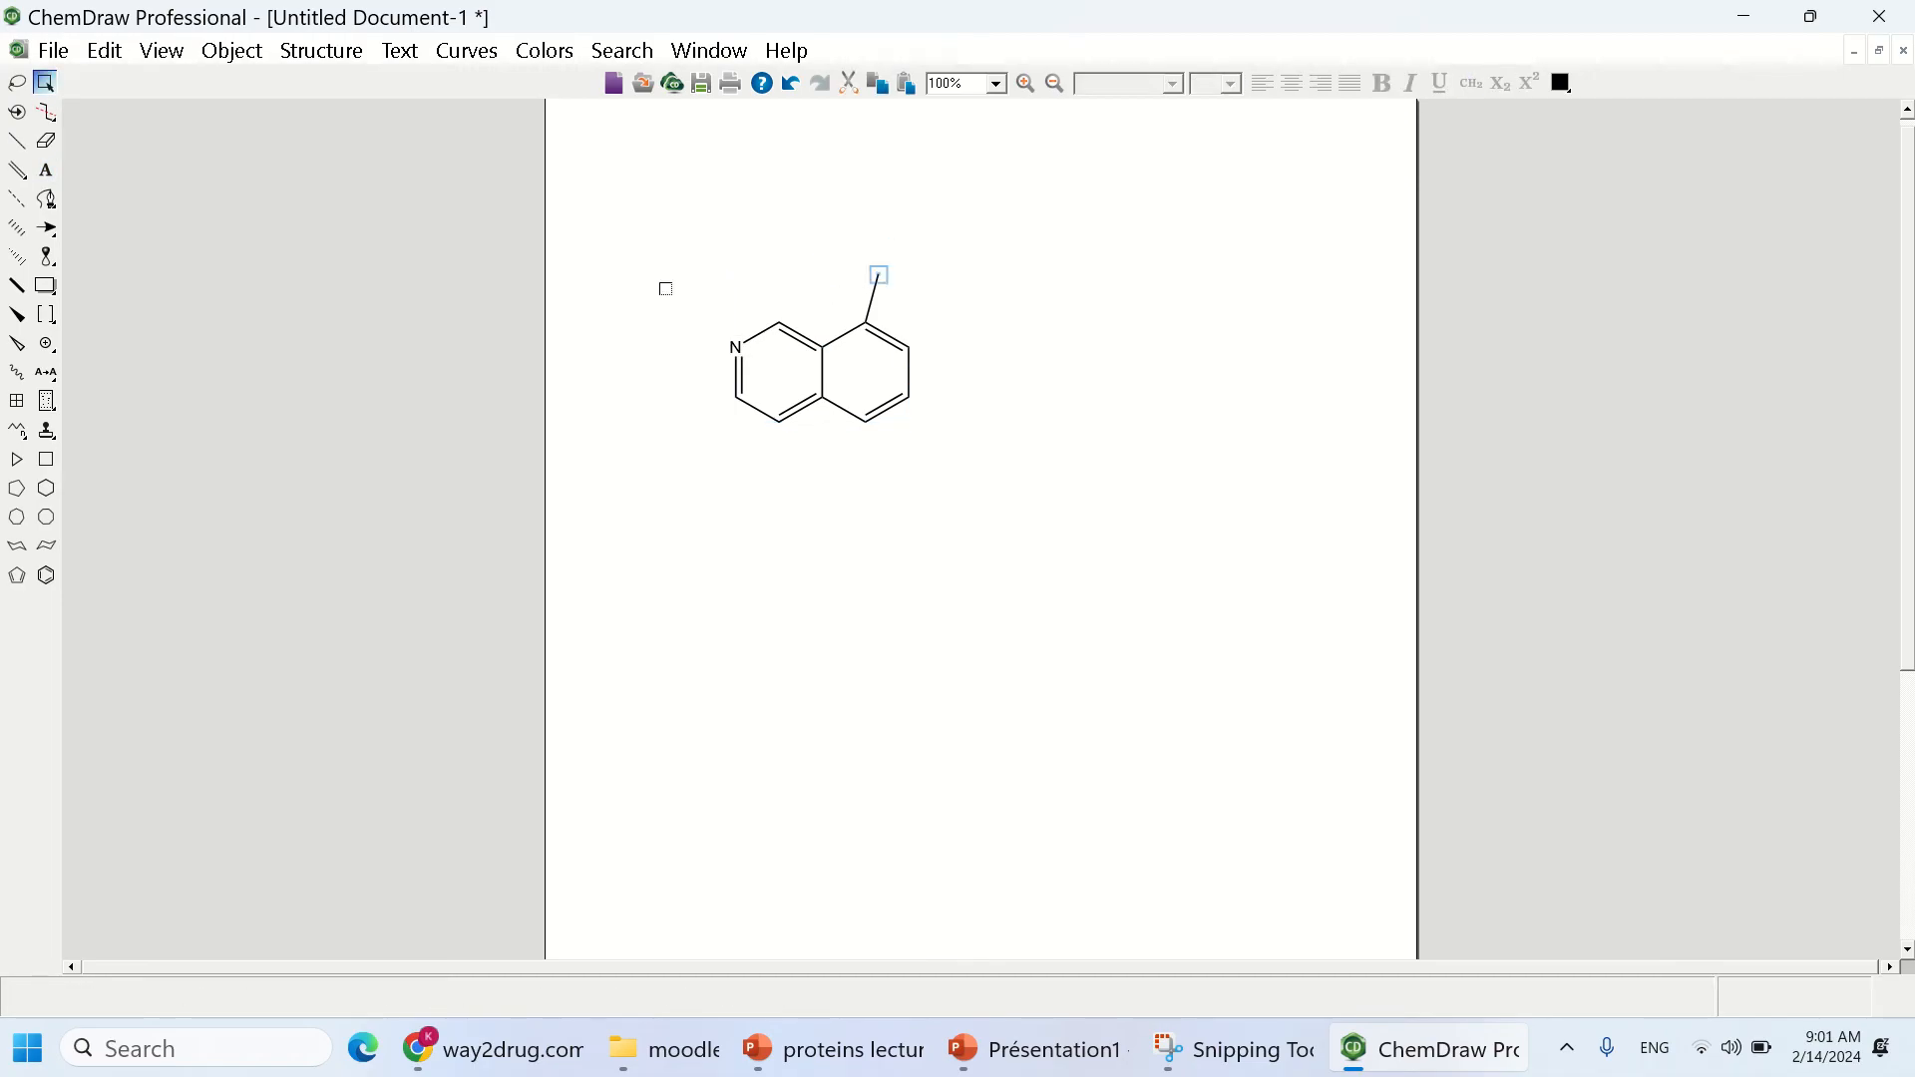
left_click(45, 170)
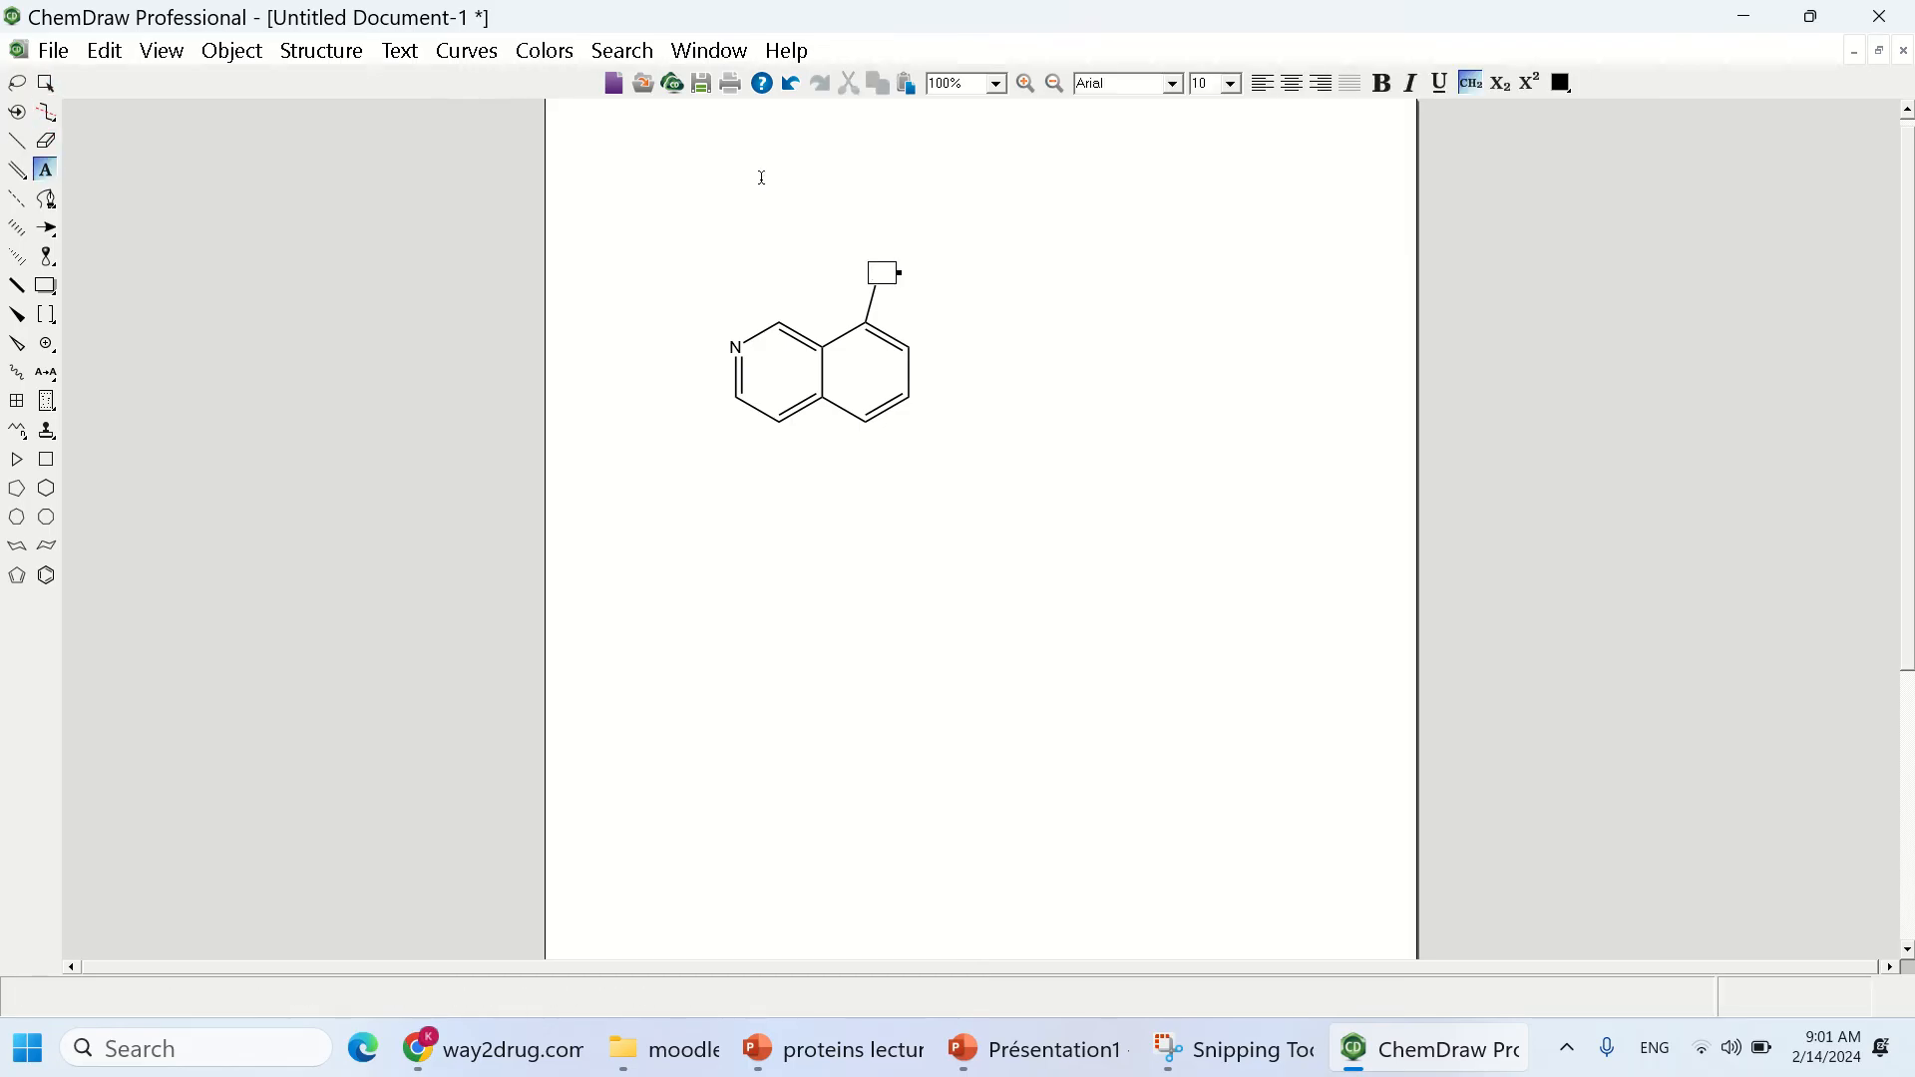
type("OH")
- Select the whole drawn molecule and copy it as SMILES
left_click(45, 81)
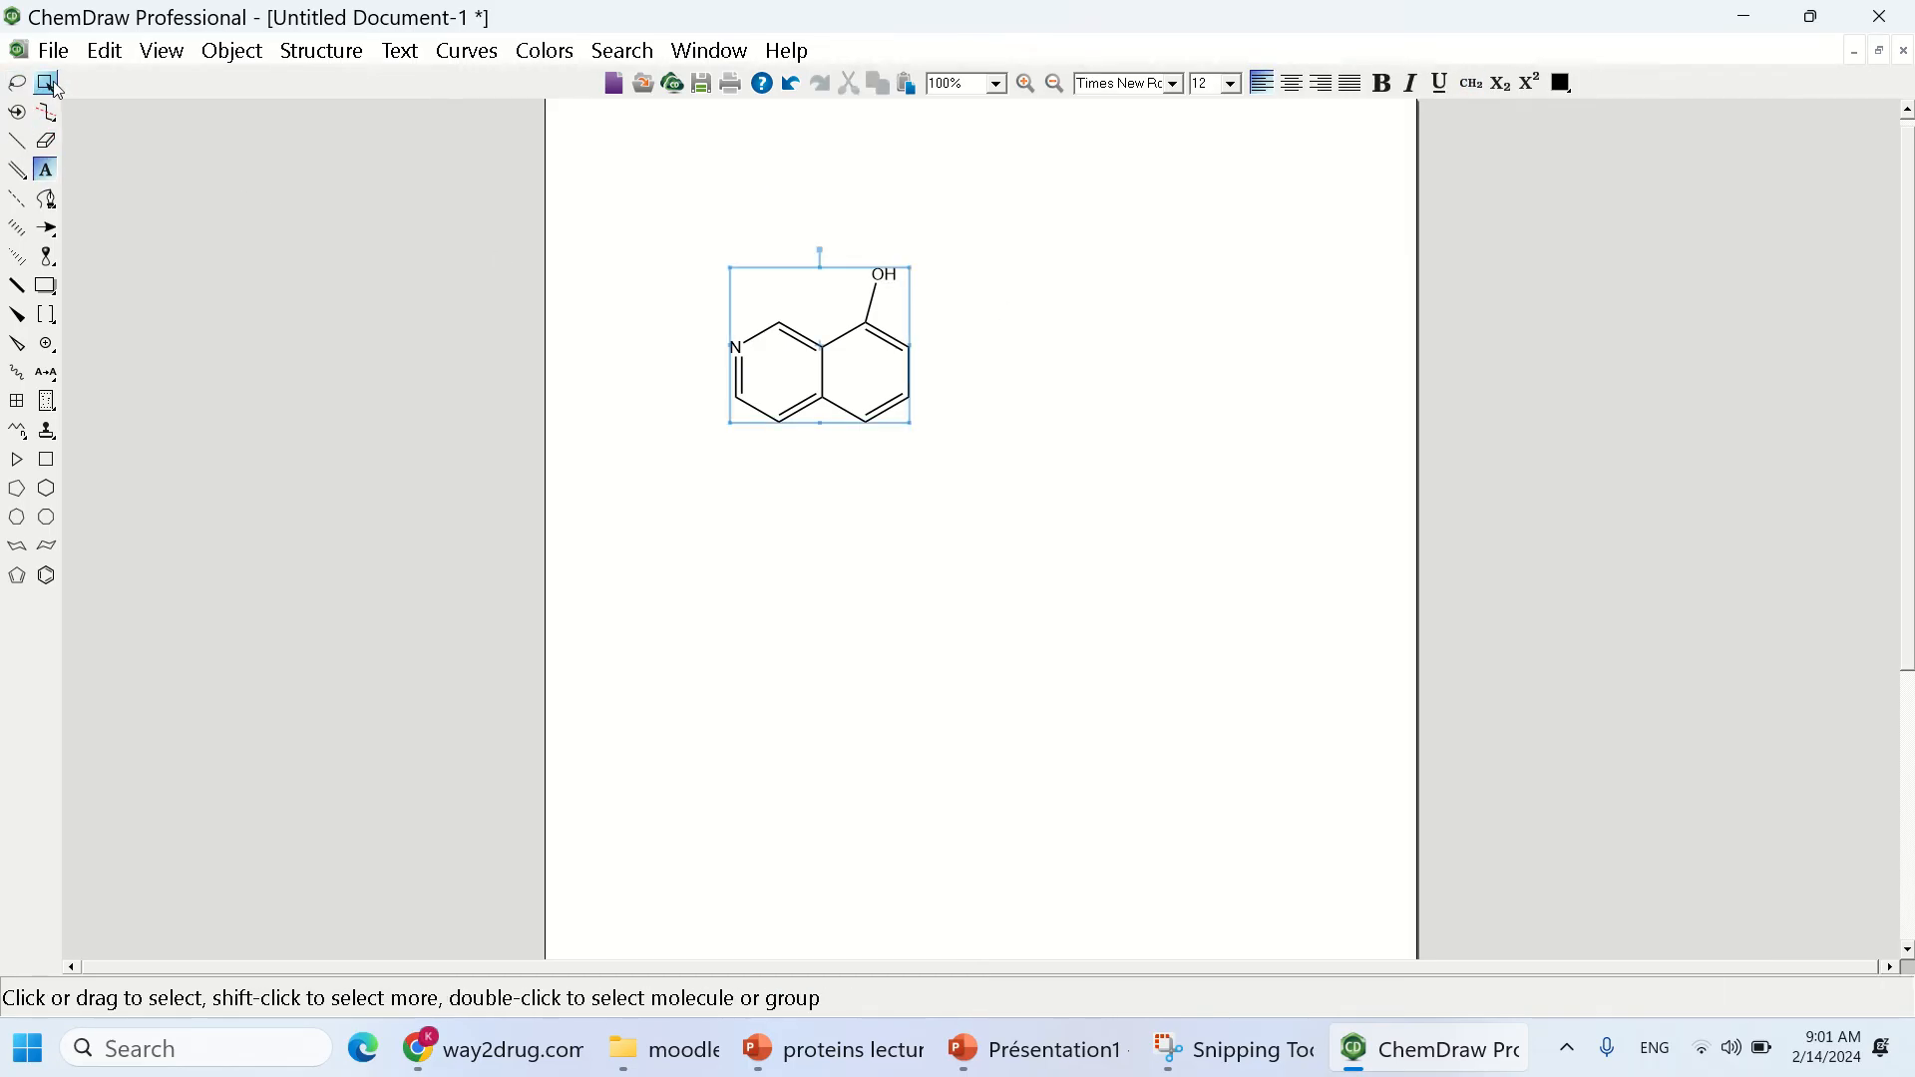
right_click(846, 317)
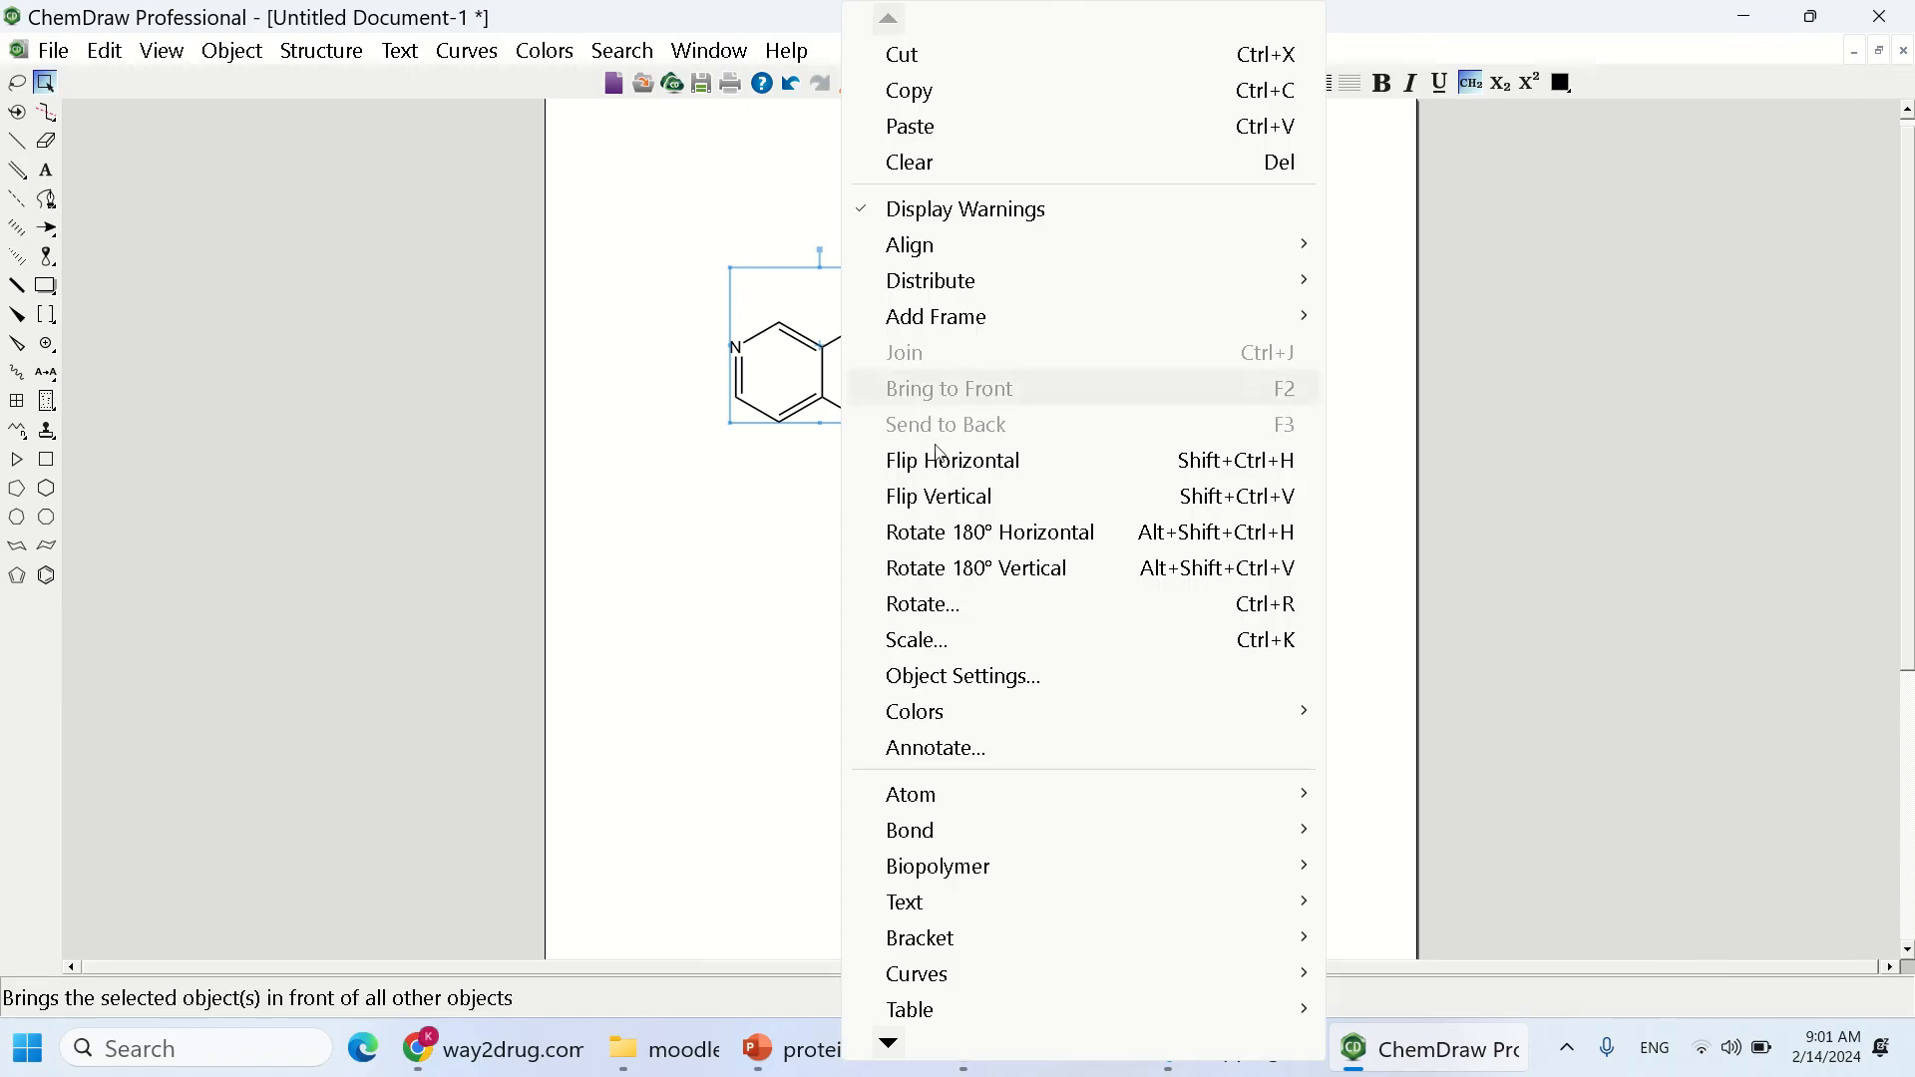
mouse_move(888, 1043)
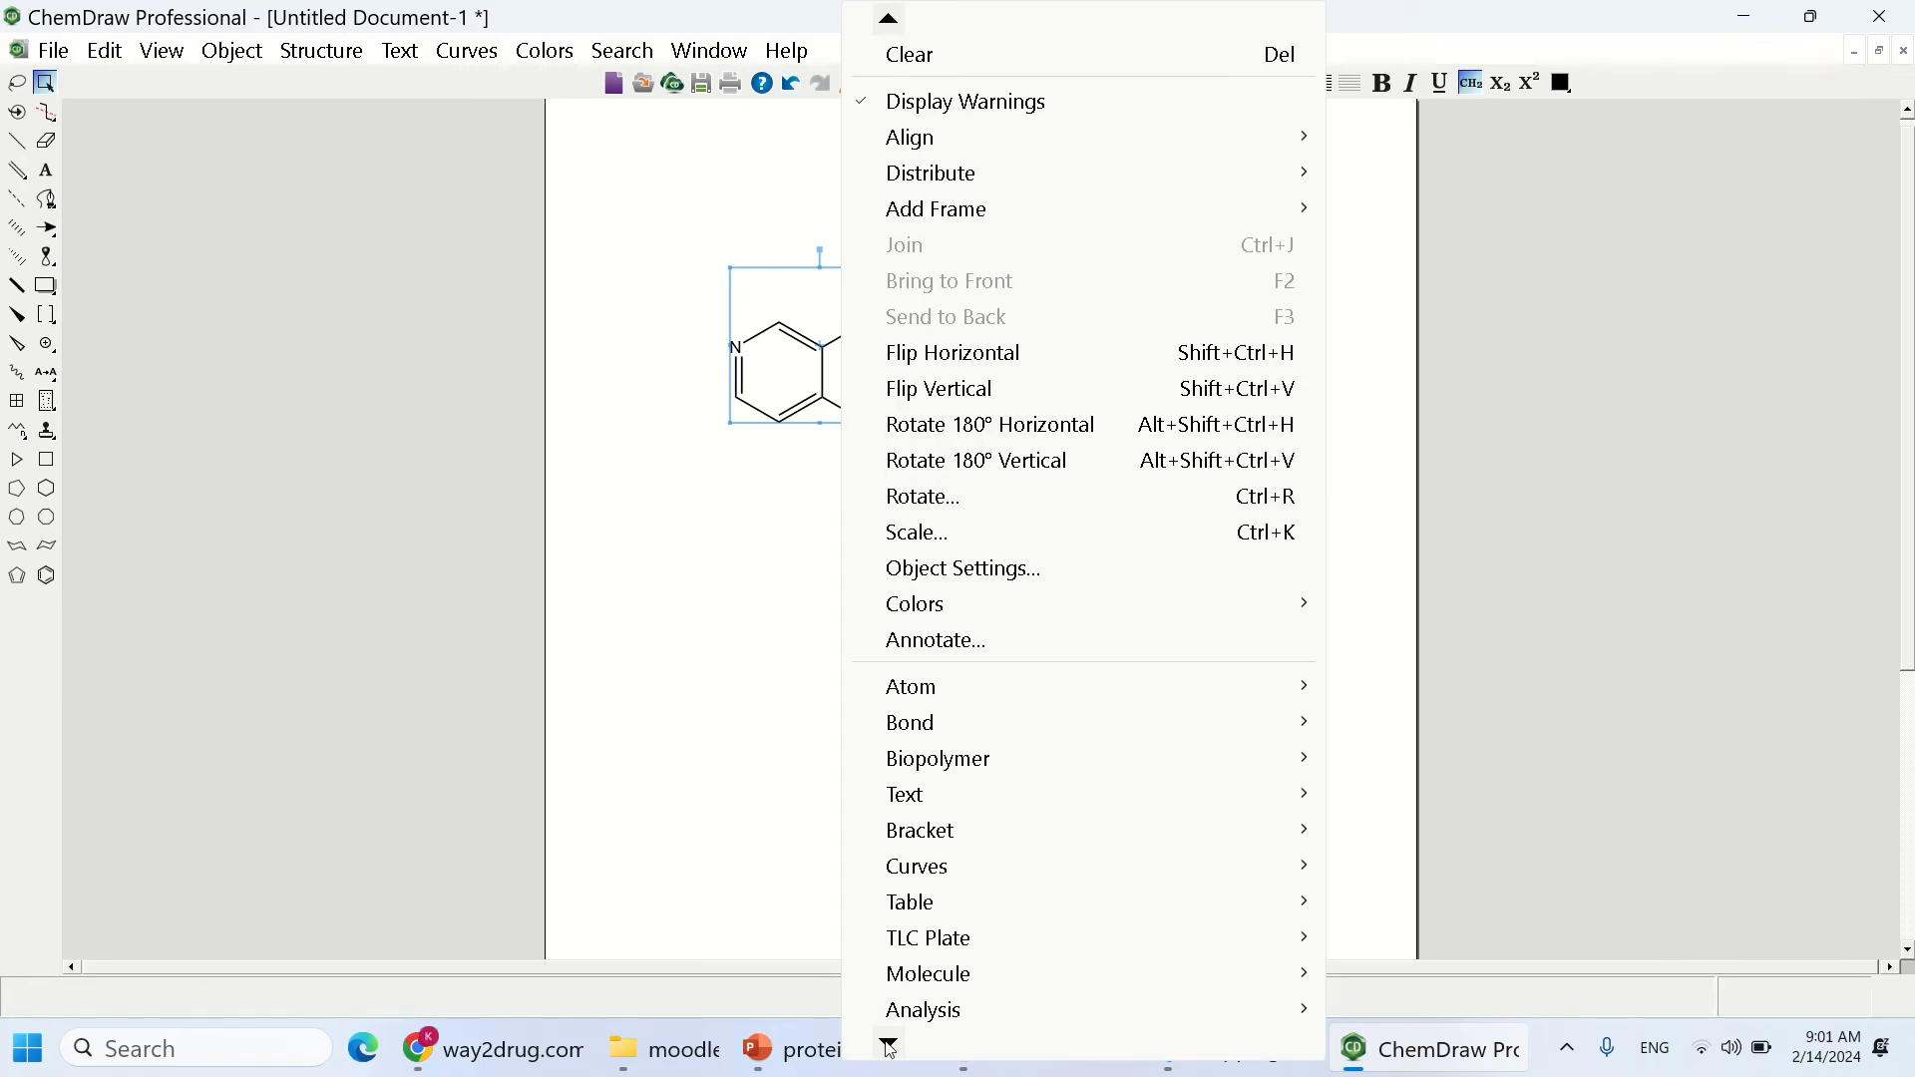
mouse_move(965, 942)
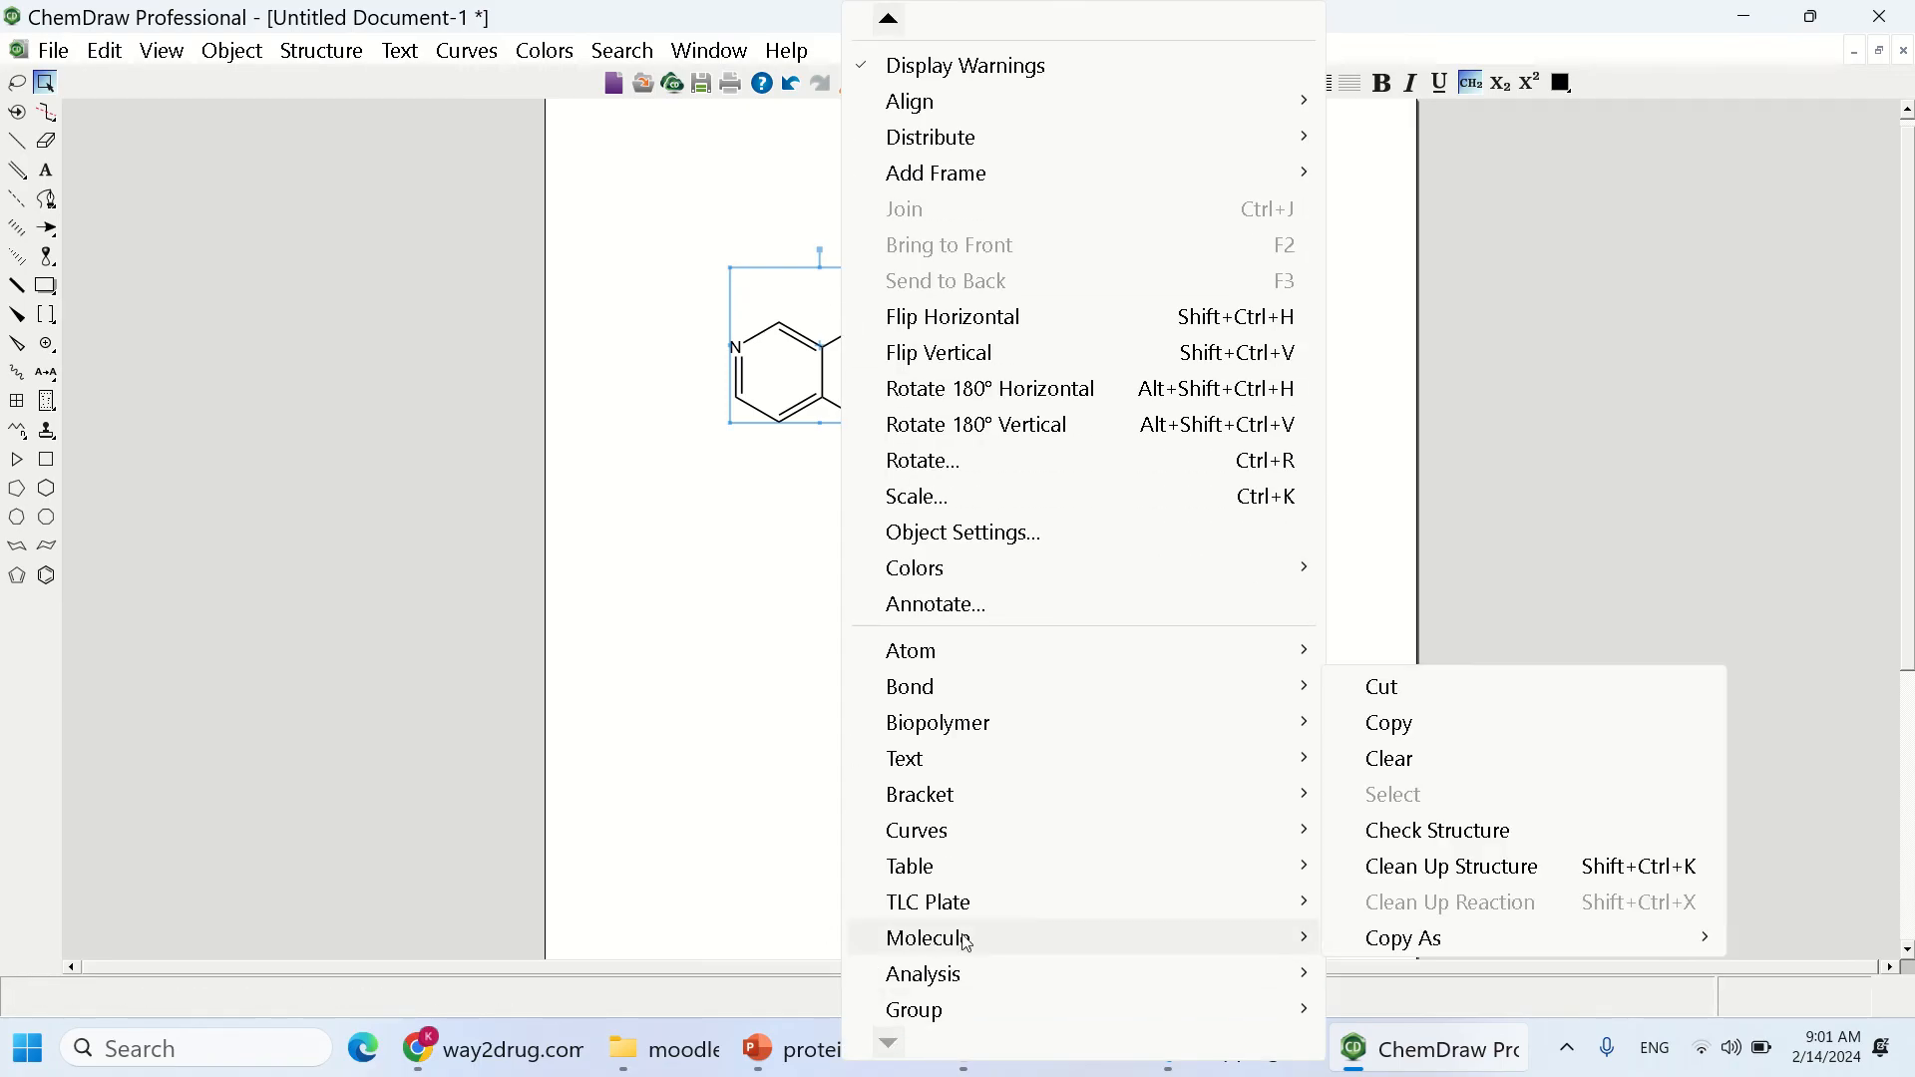
mouse_move(1356, 942)
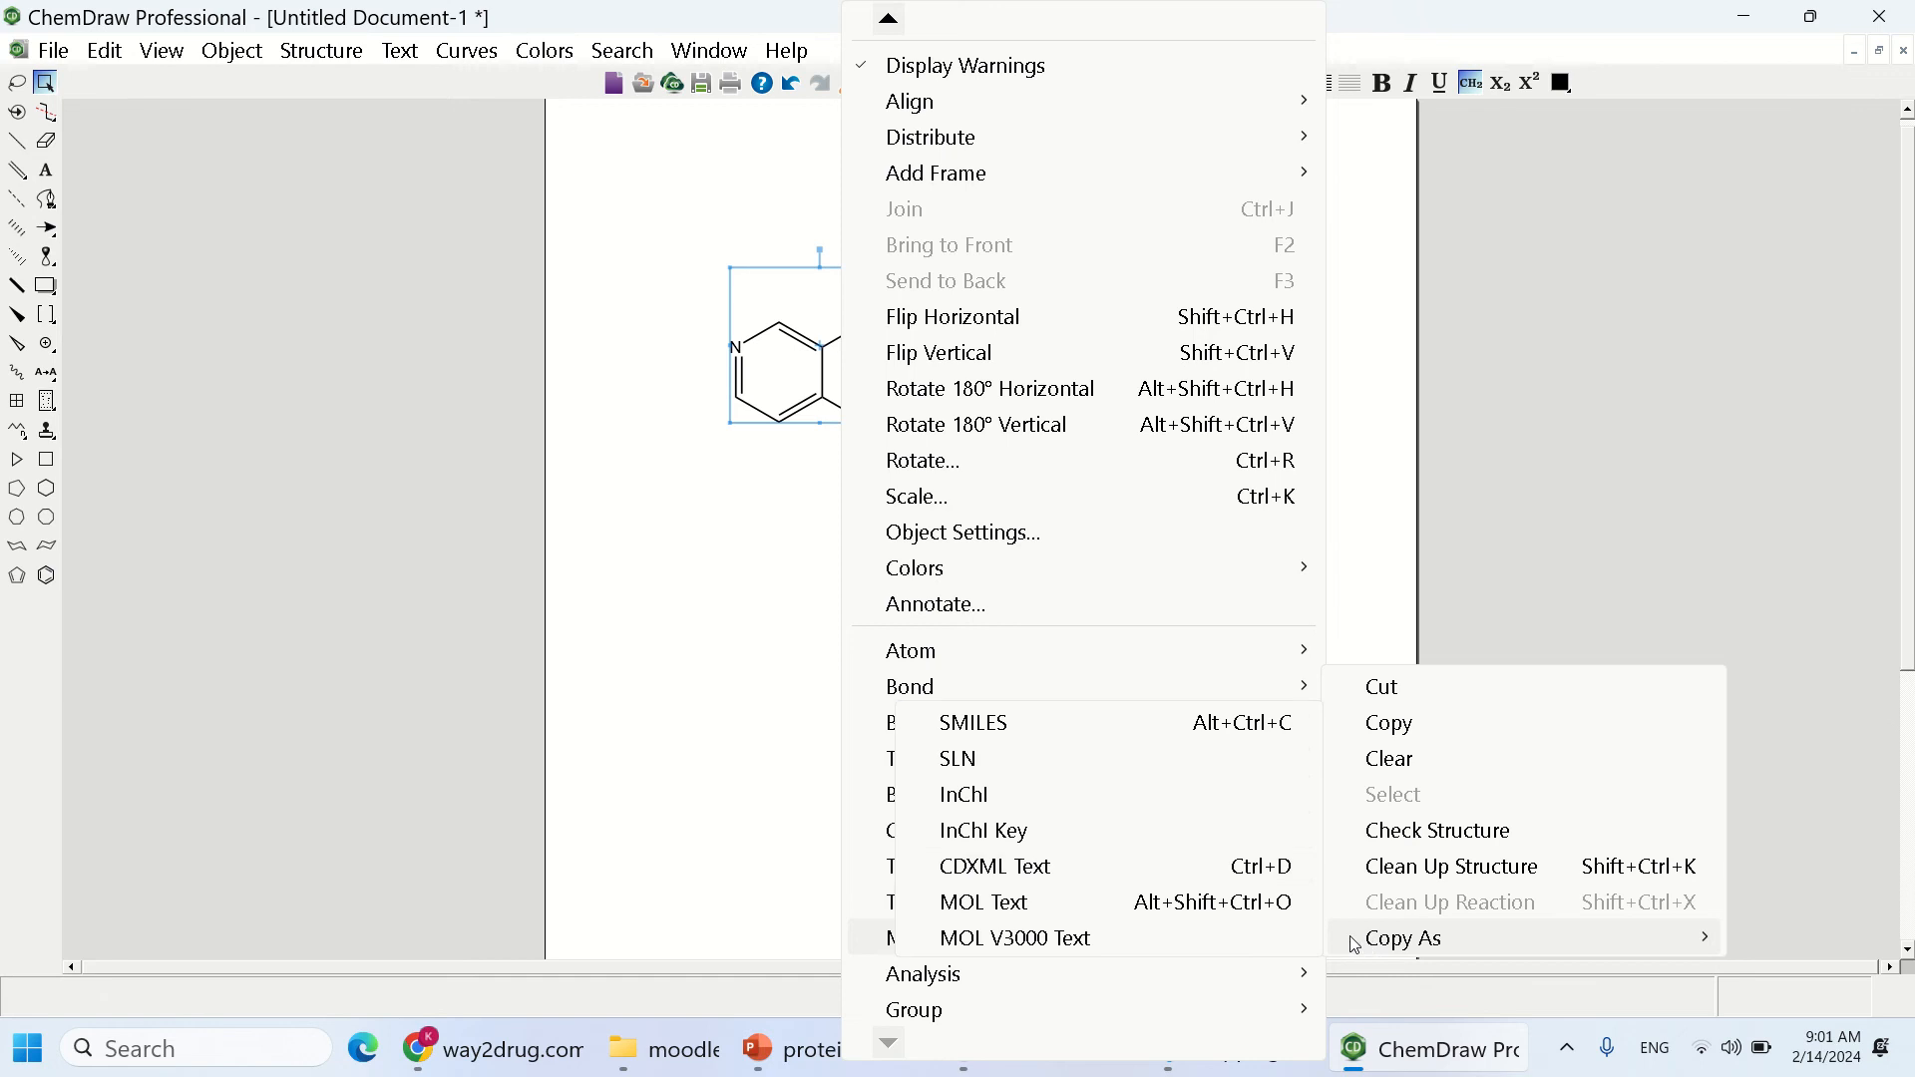
left_click(1120, 728)
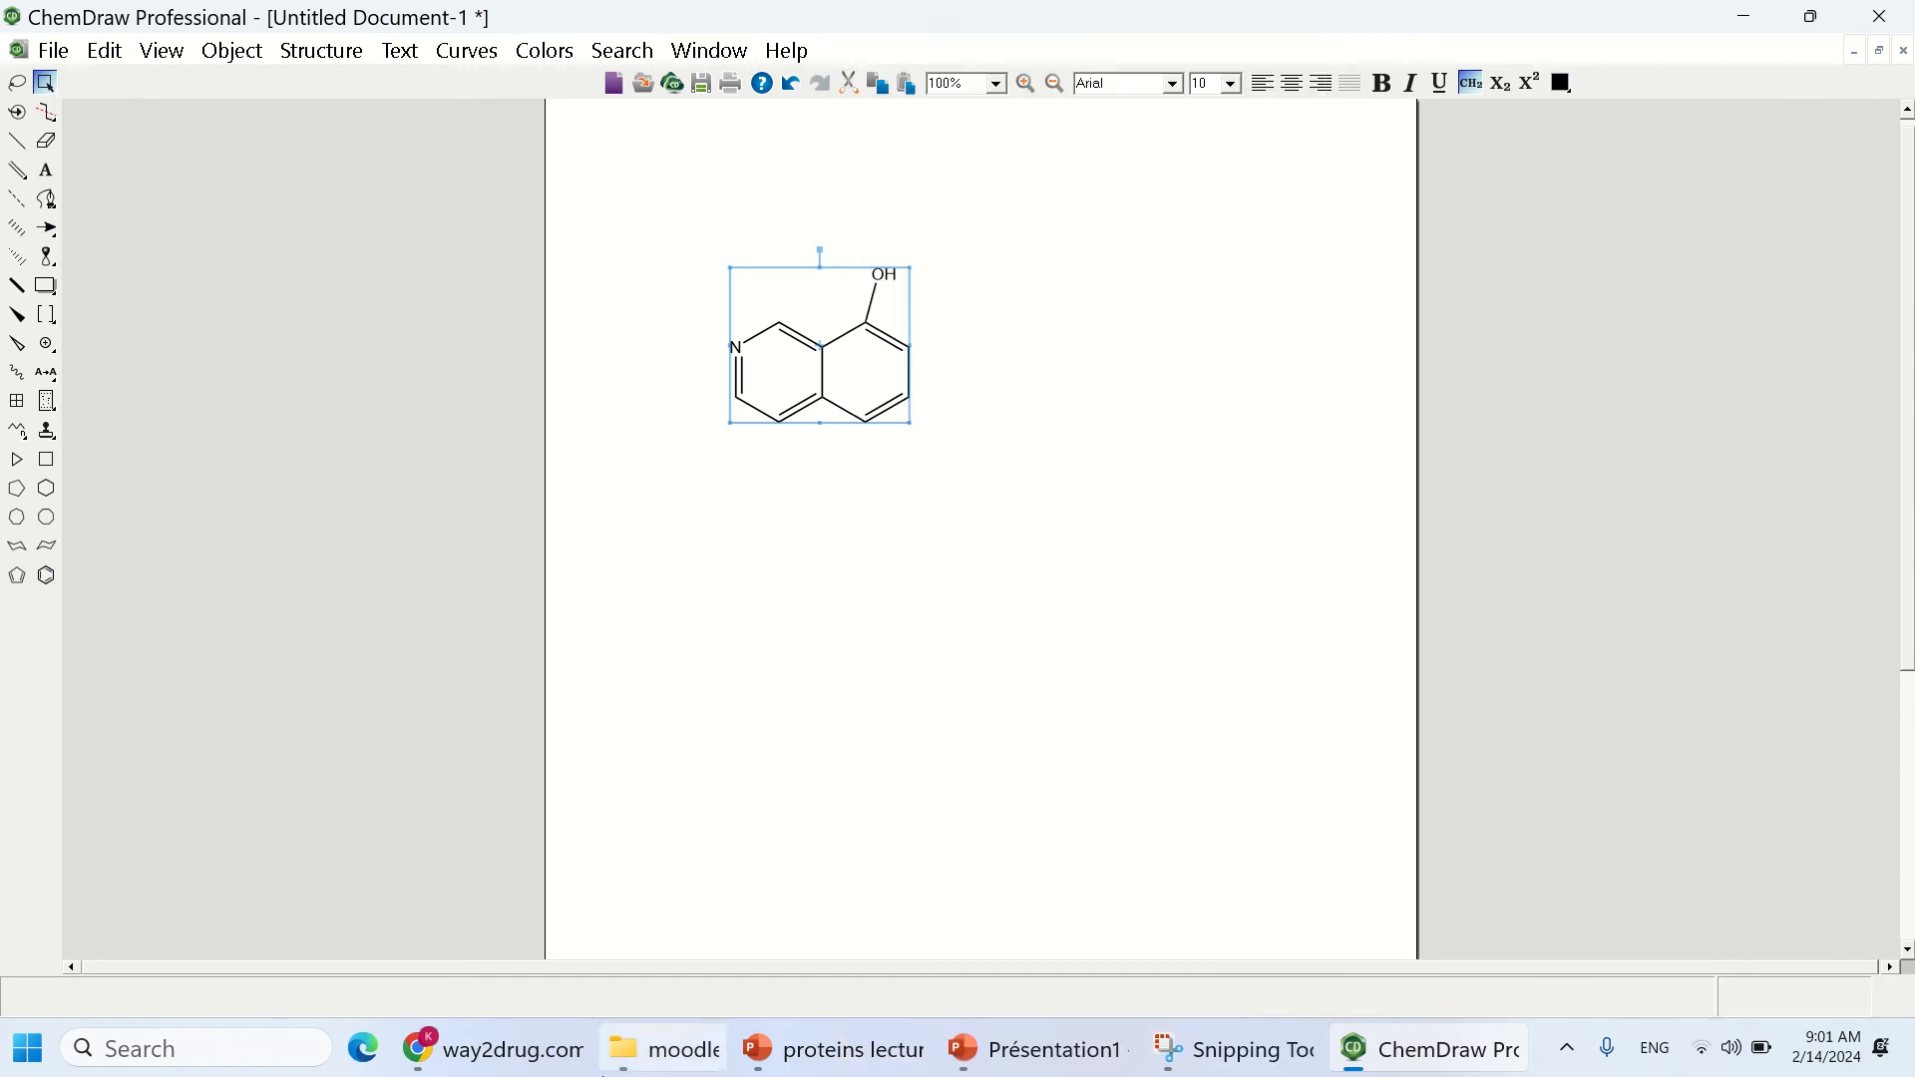
- Switch back to PASS Online in Chrome, get the prediction for caffeine's SMILES and view the Pa/Pi activity table
left_click(510, 1062)
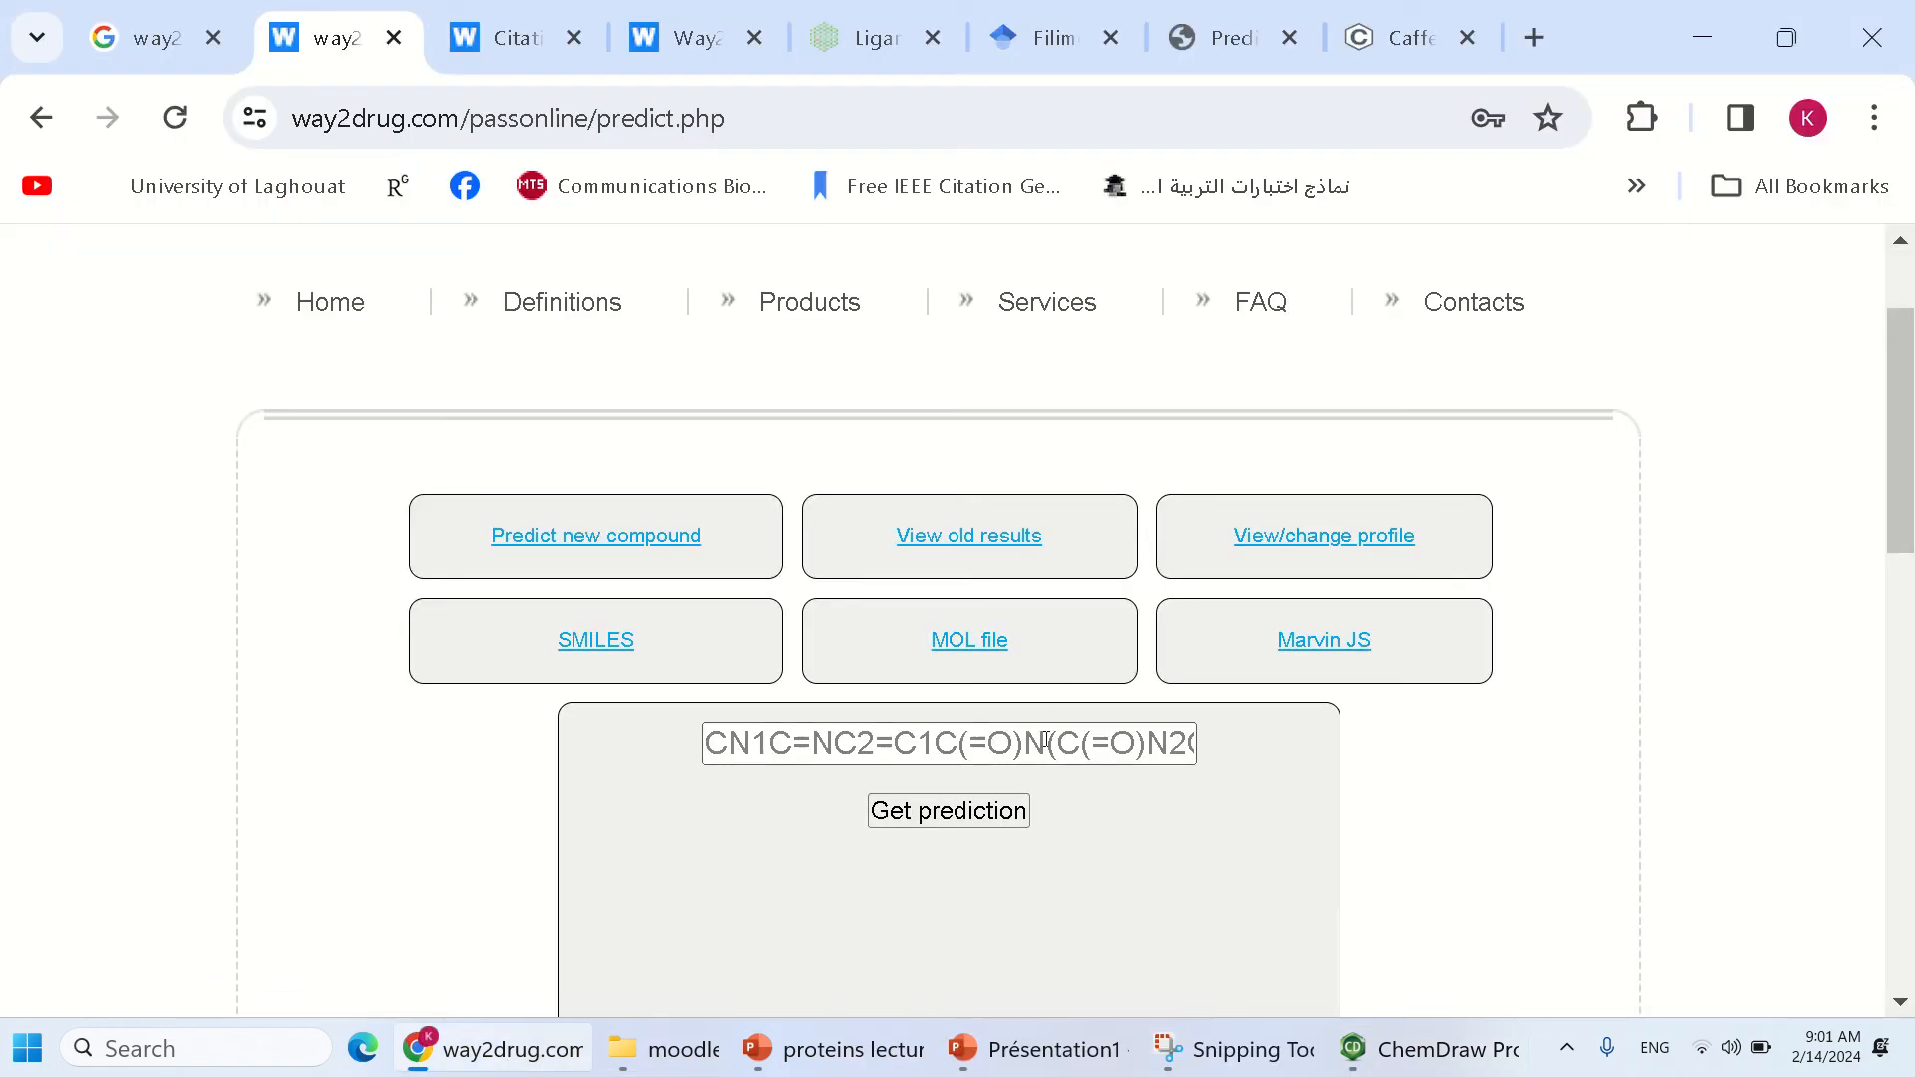
left_click(938, 811)
scroll(938, 822, "down", 10)
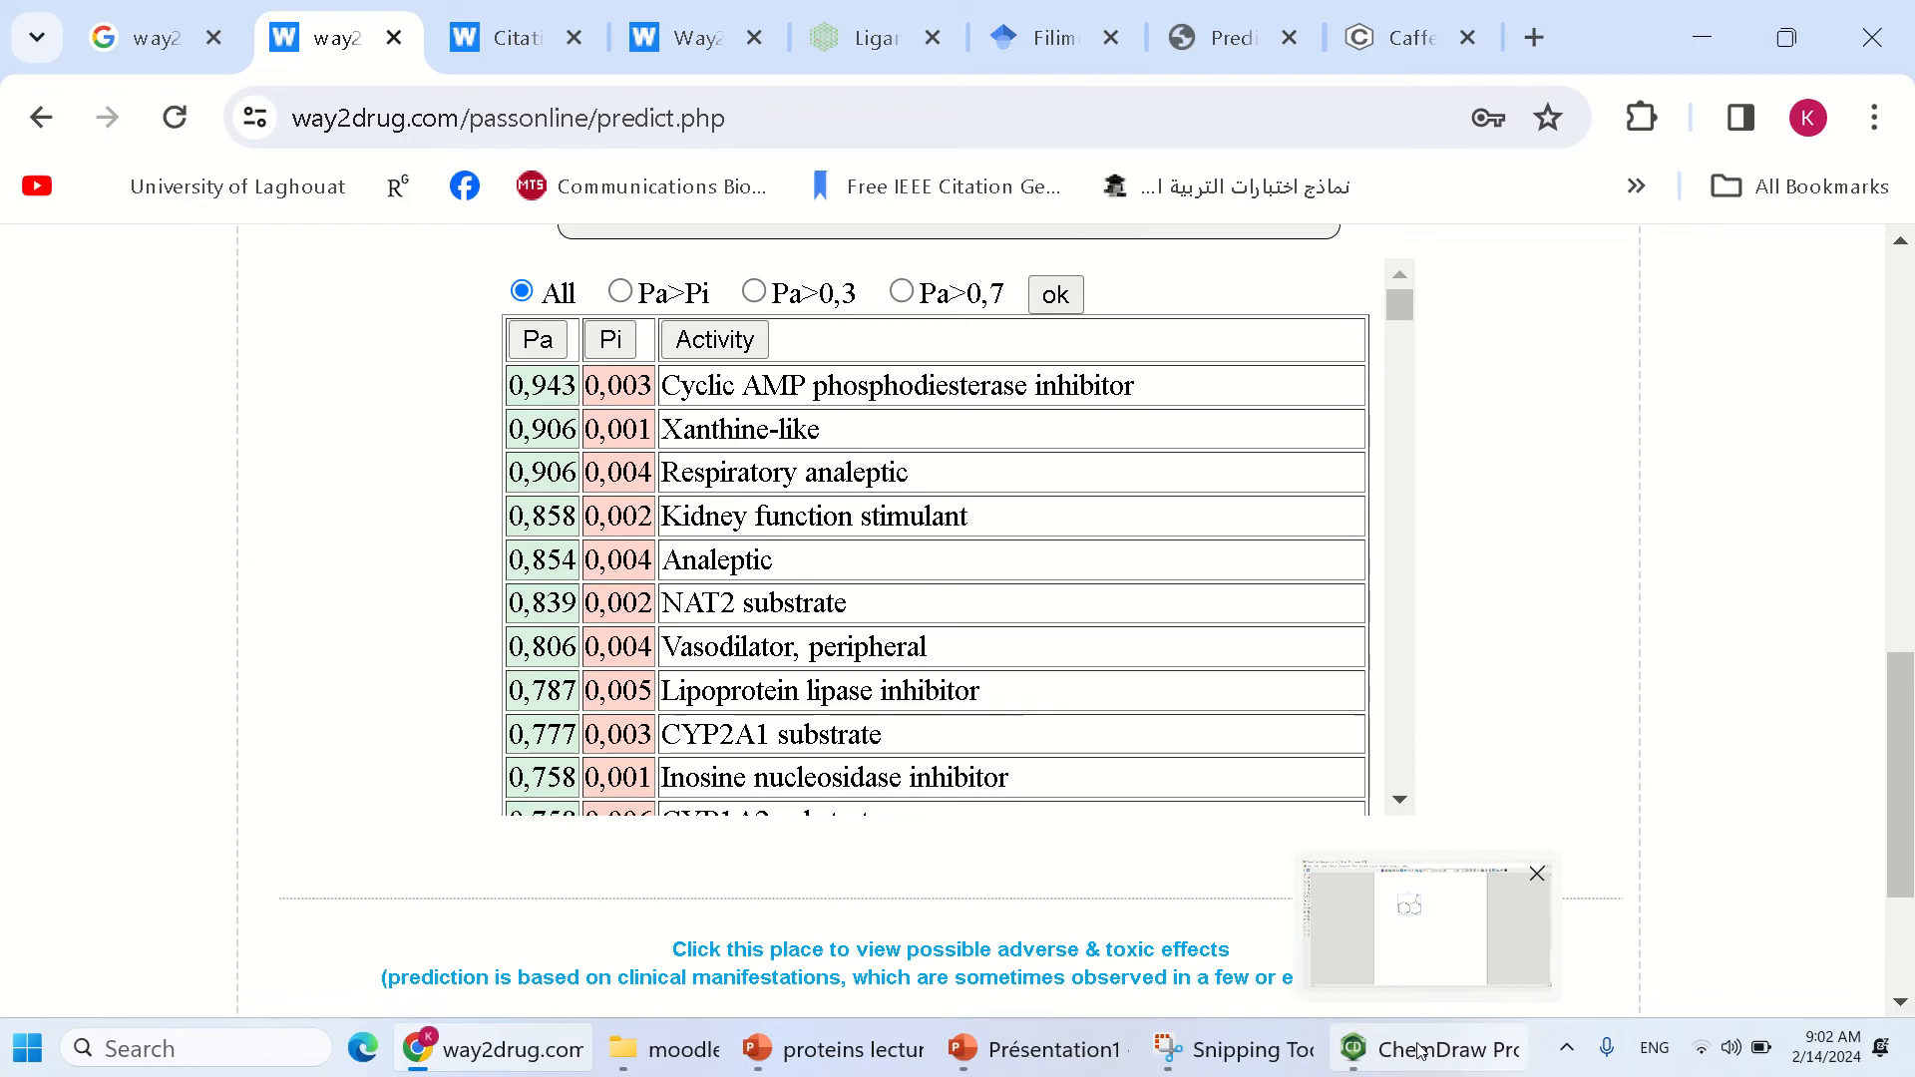
- Select and copy all of caffeine's predicted activity results with their Pa and Pi values
scroll(1132, 628, "up", 8)
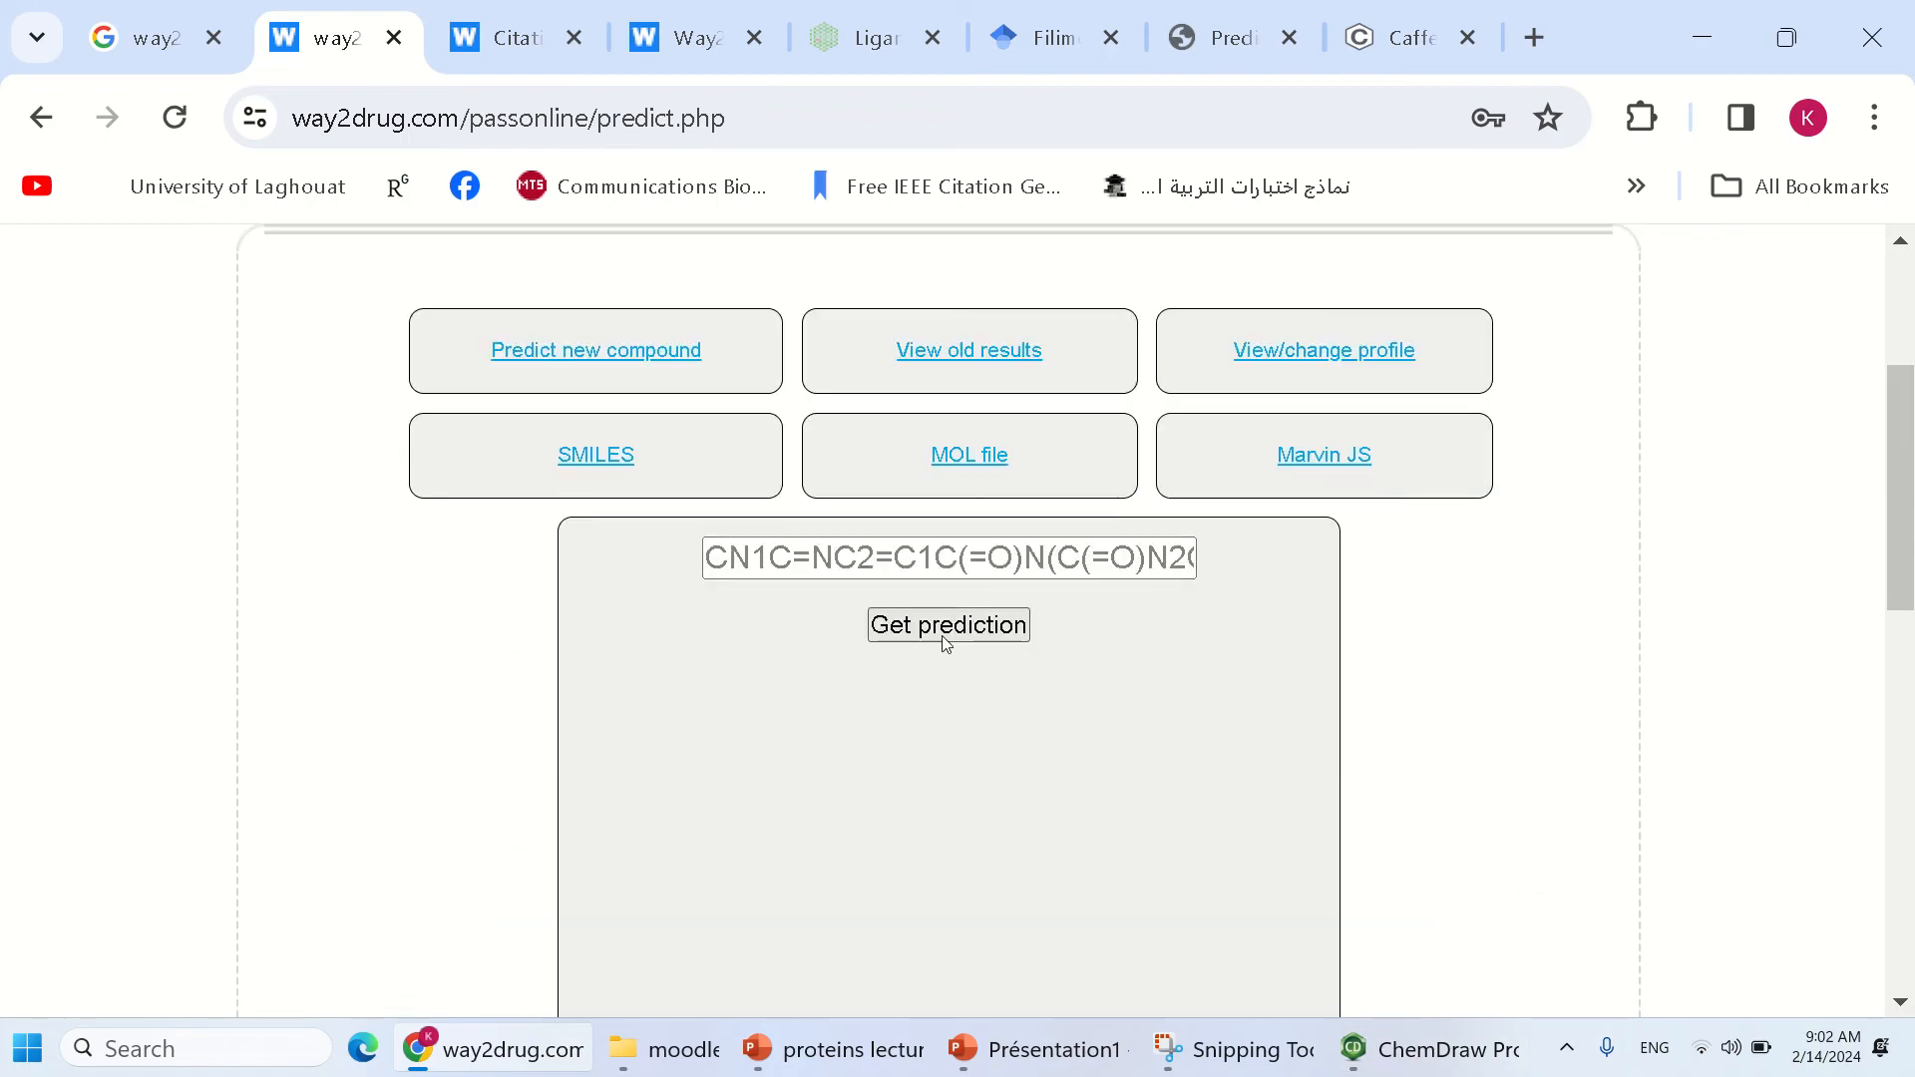
scroll(942, 644, "down", 8)
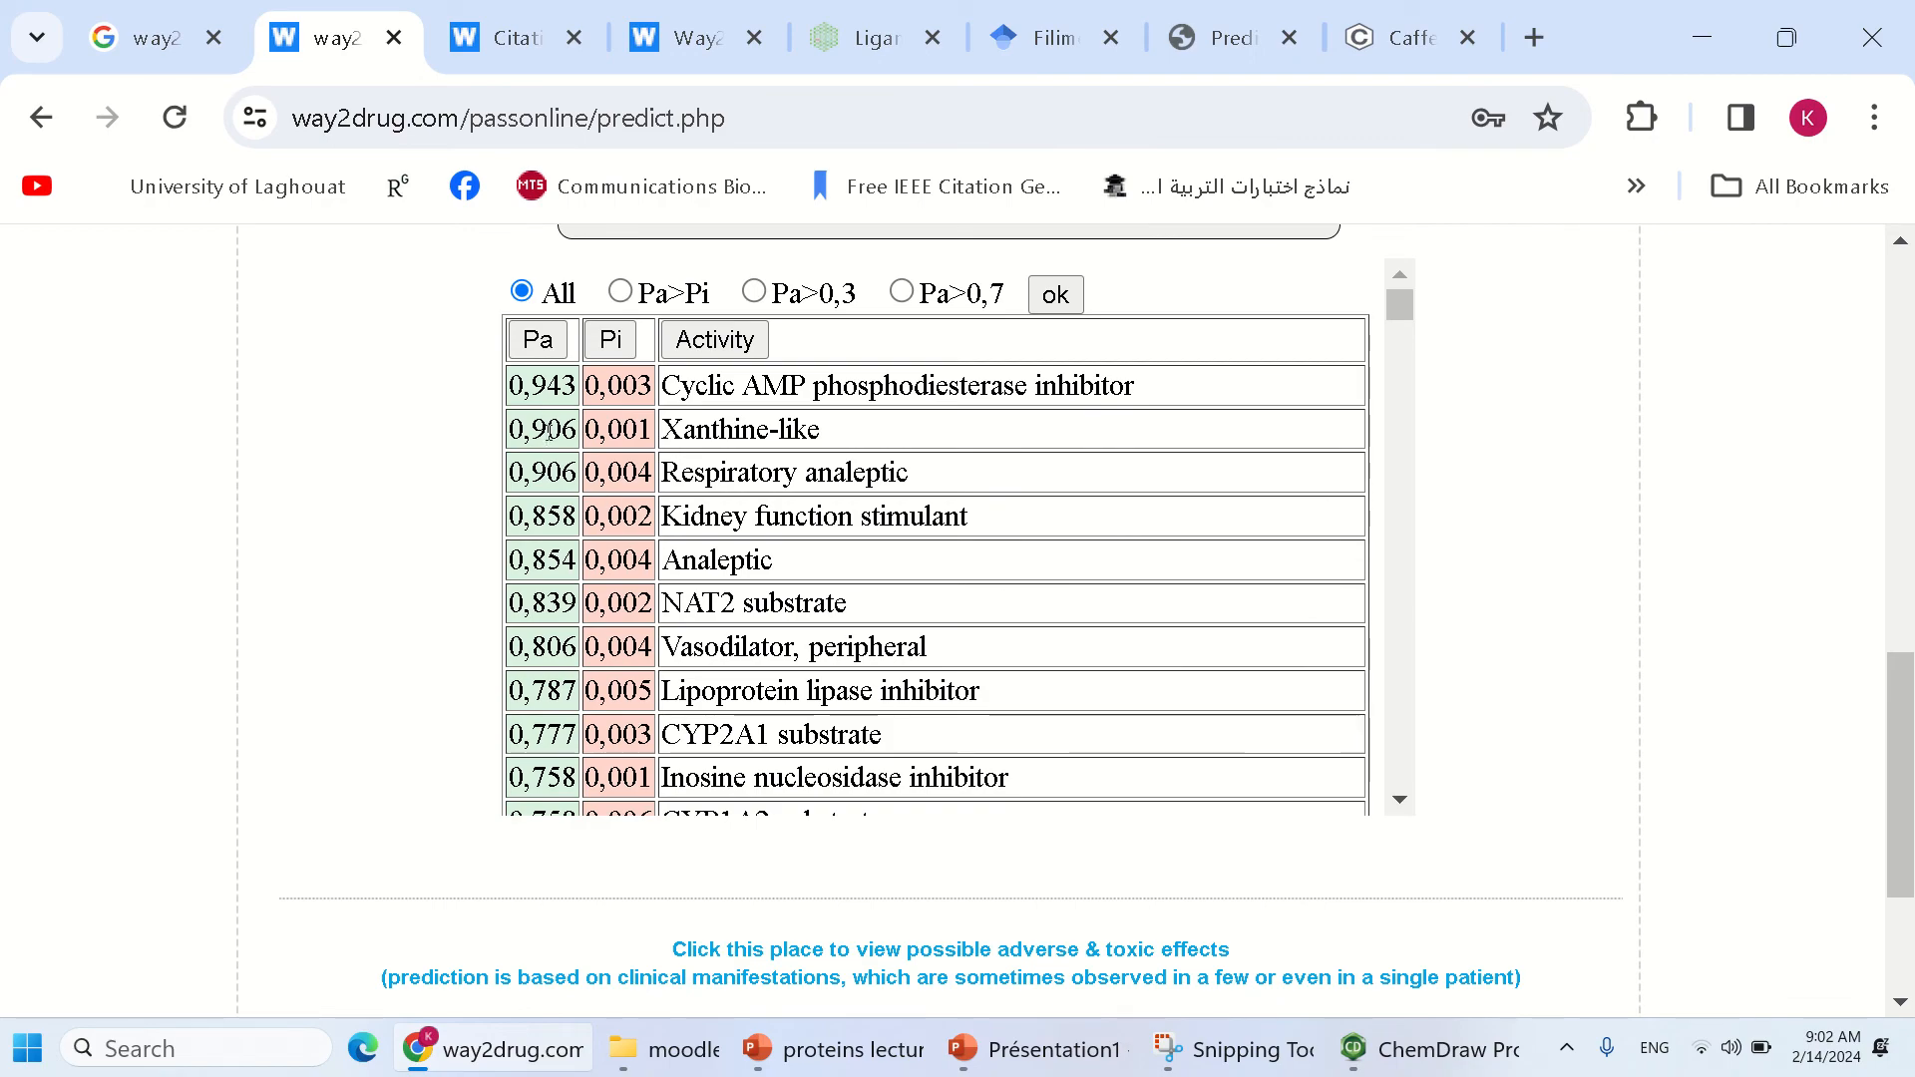
key("ctrl+a")
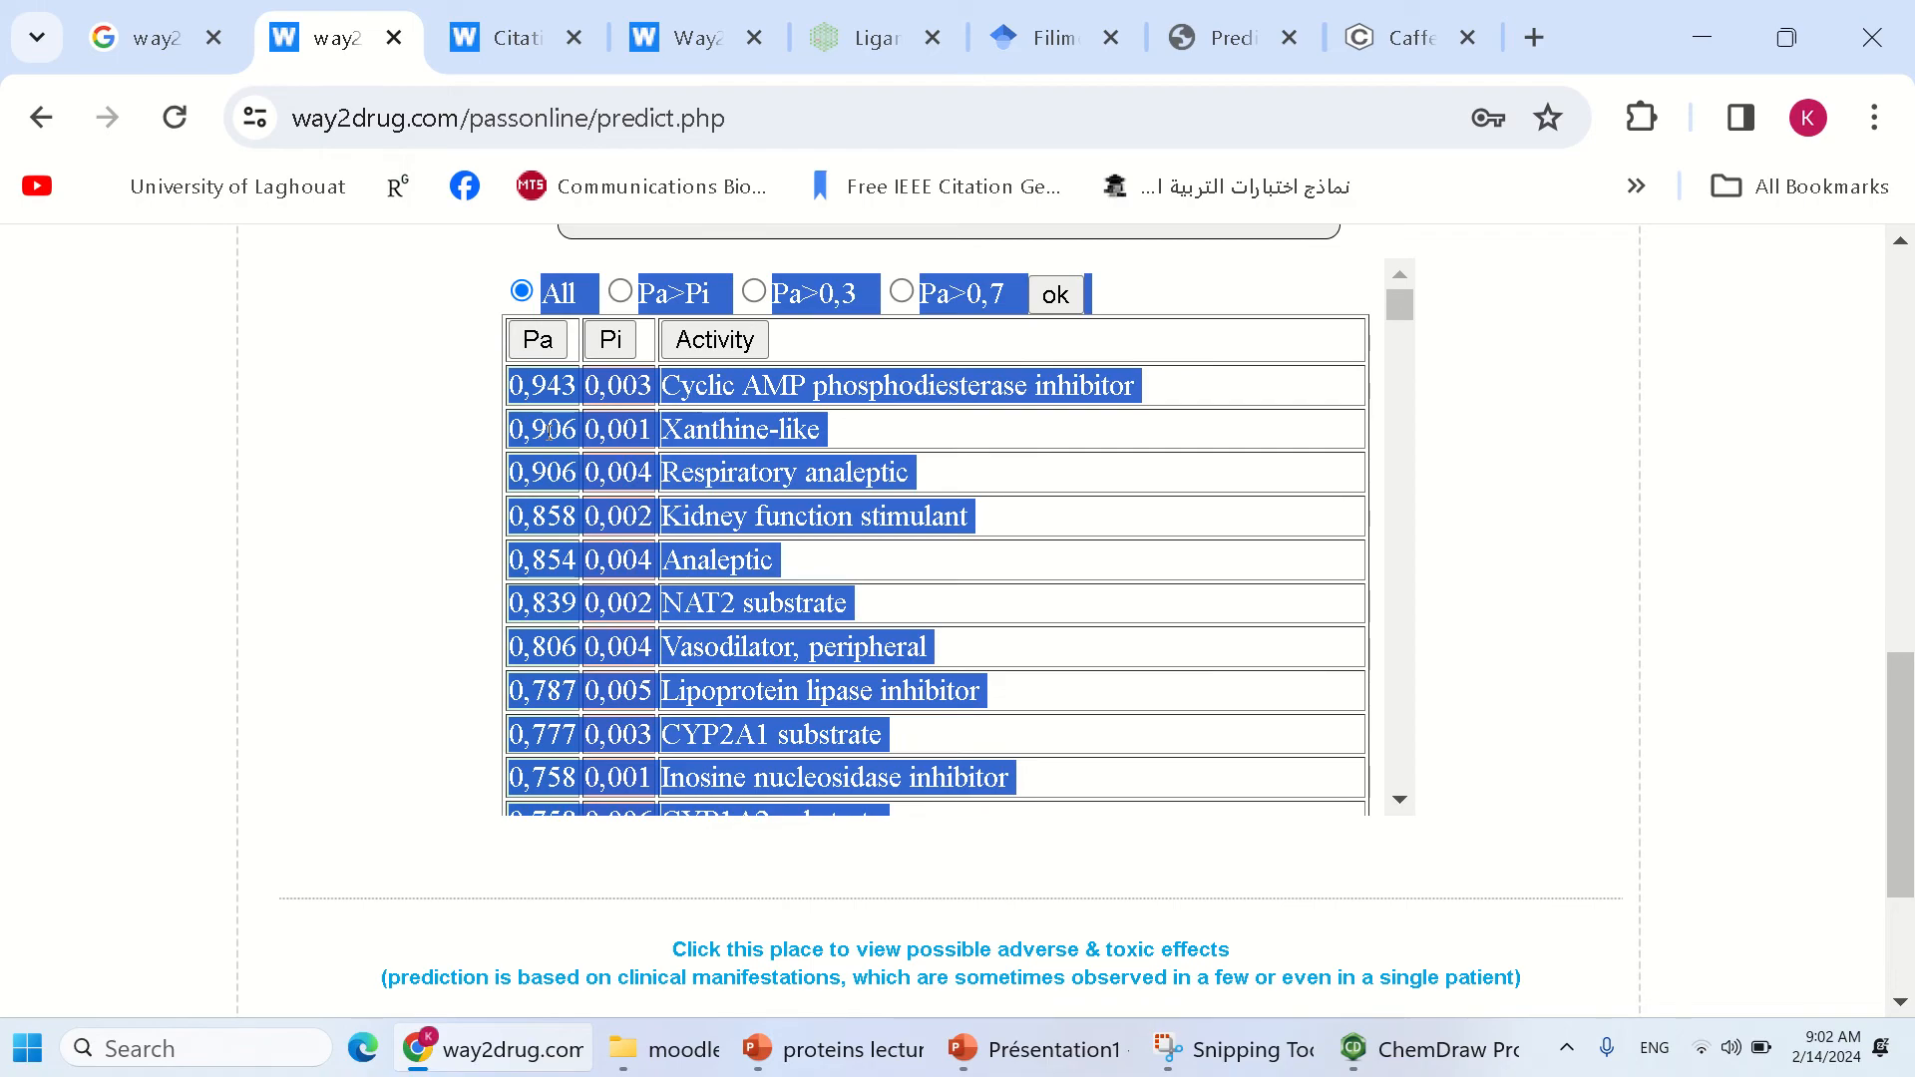
mouse_move(1112, 1035)
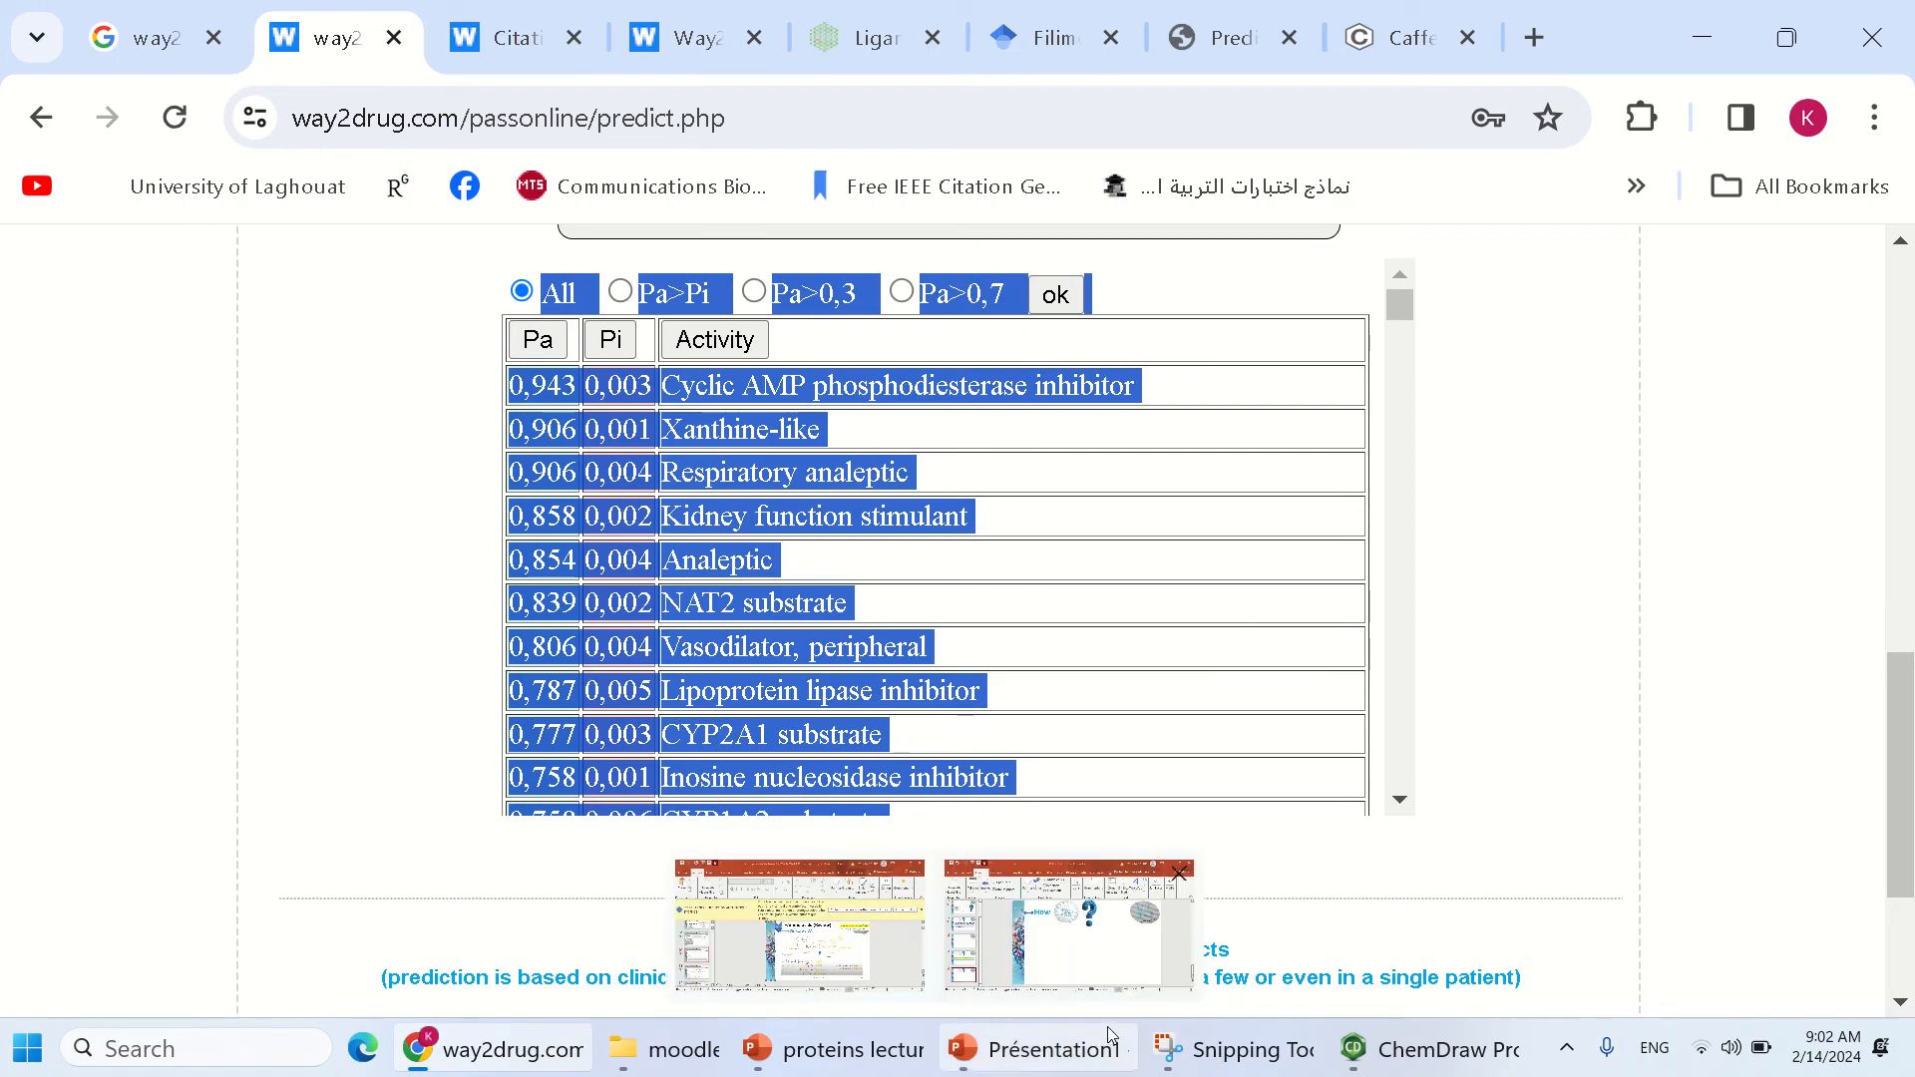
mouse_move(1421, 1068)
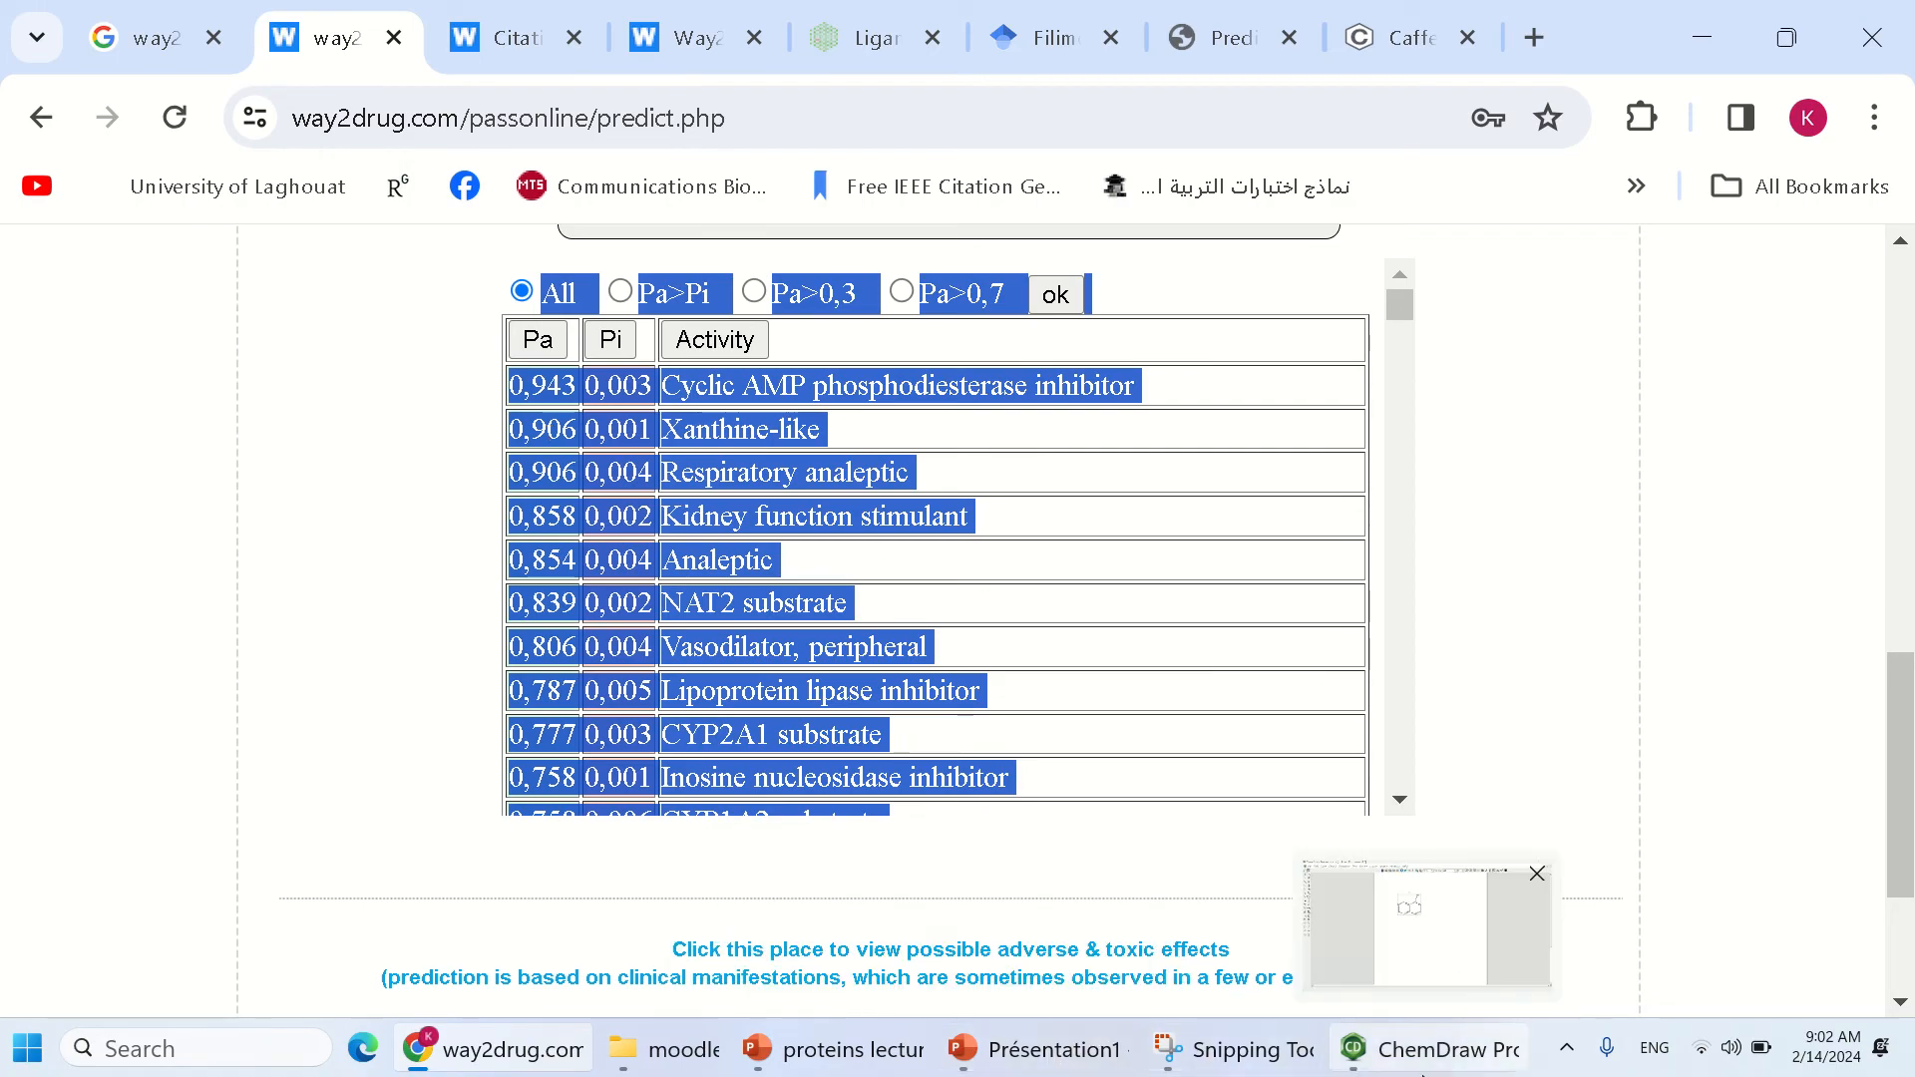
- Create a Word document named pass caffeine on the desktop, open it in Word and dismiss the licence notice
left_click(1910, 1052)
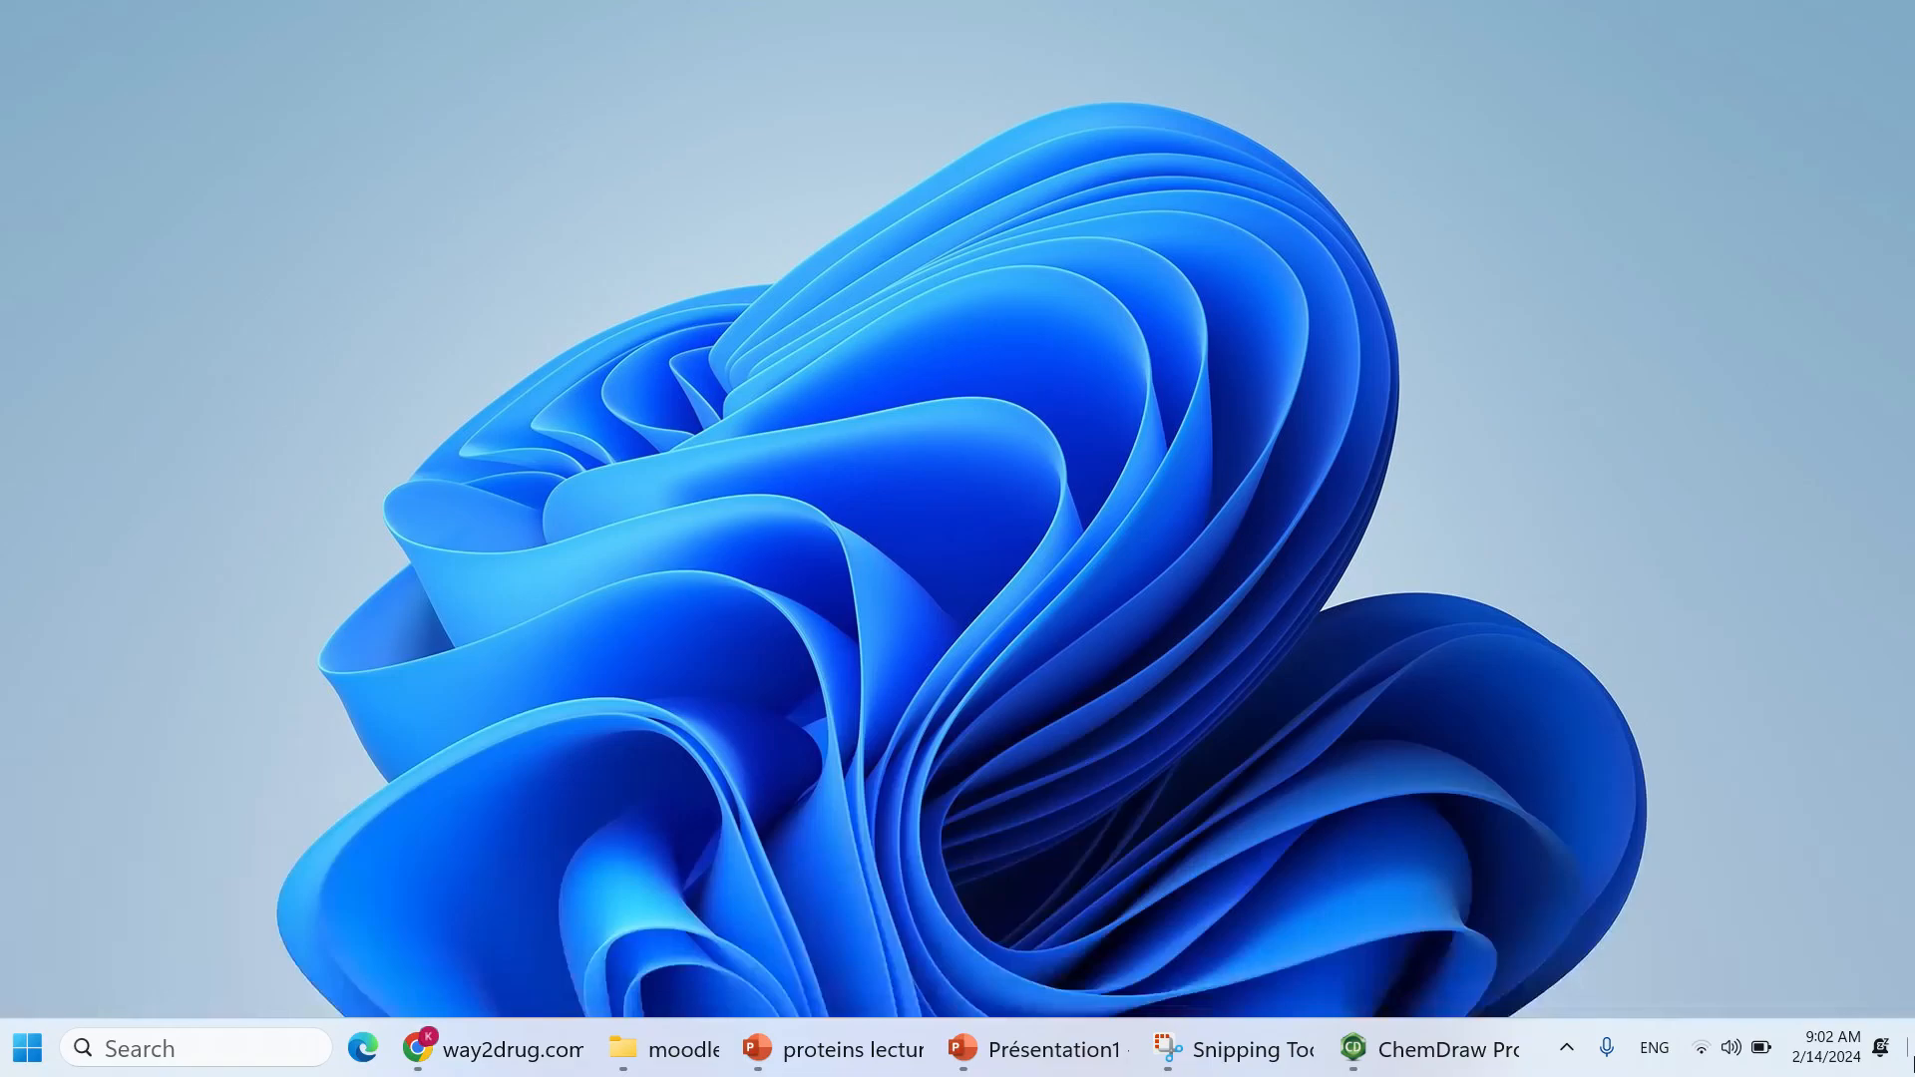
right_click(1299, 458)
mouse_move(1439, 644)
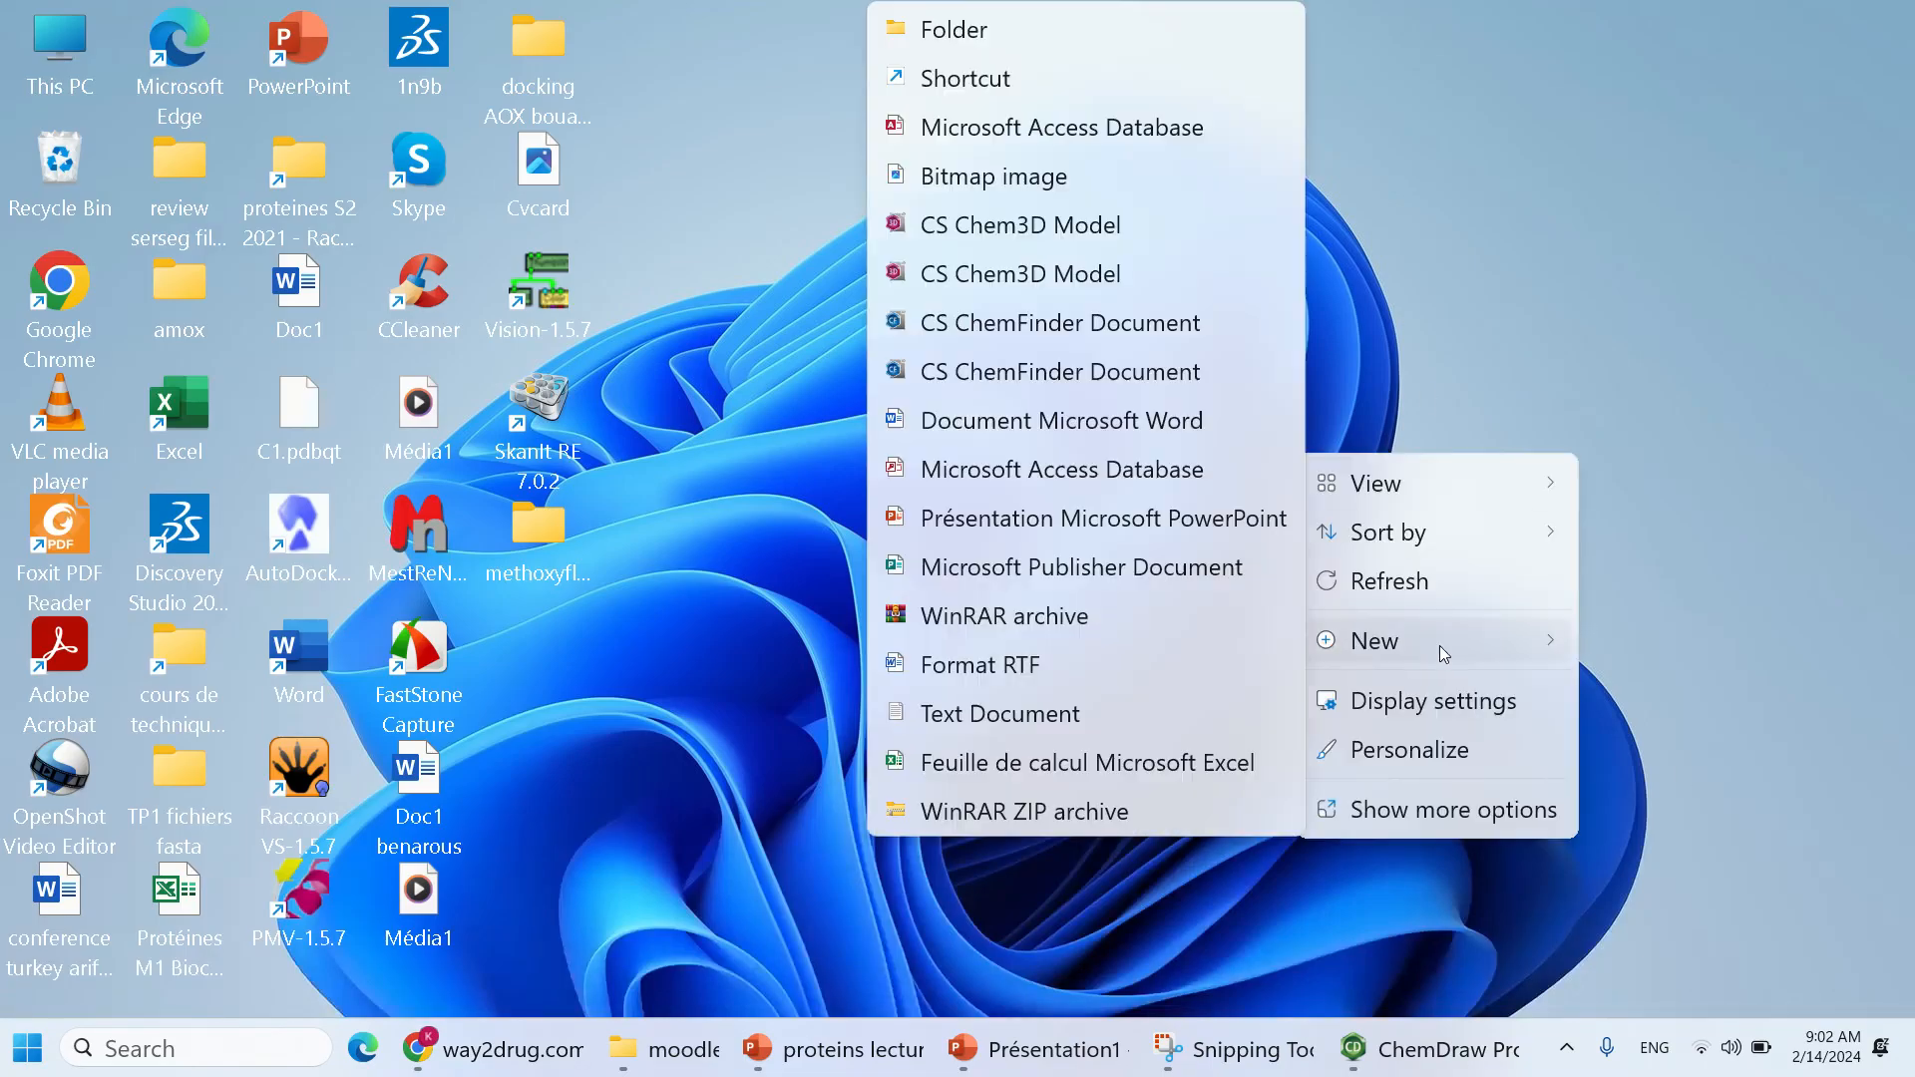
left_click(1099, 424)
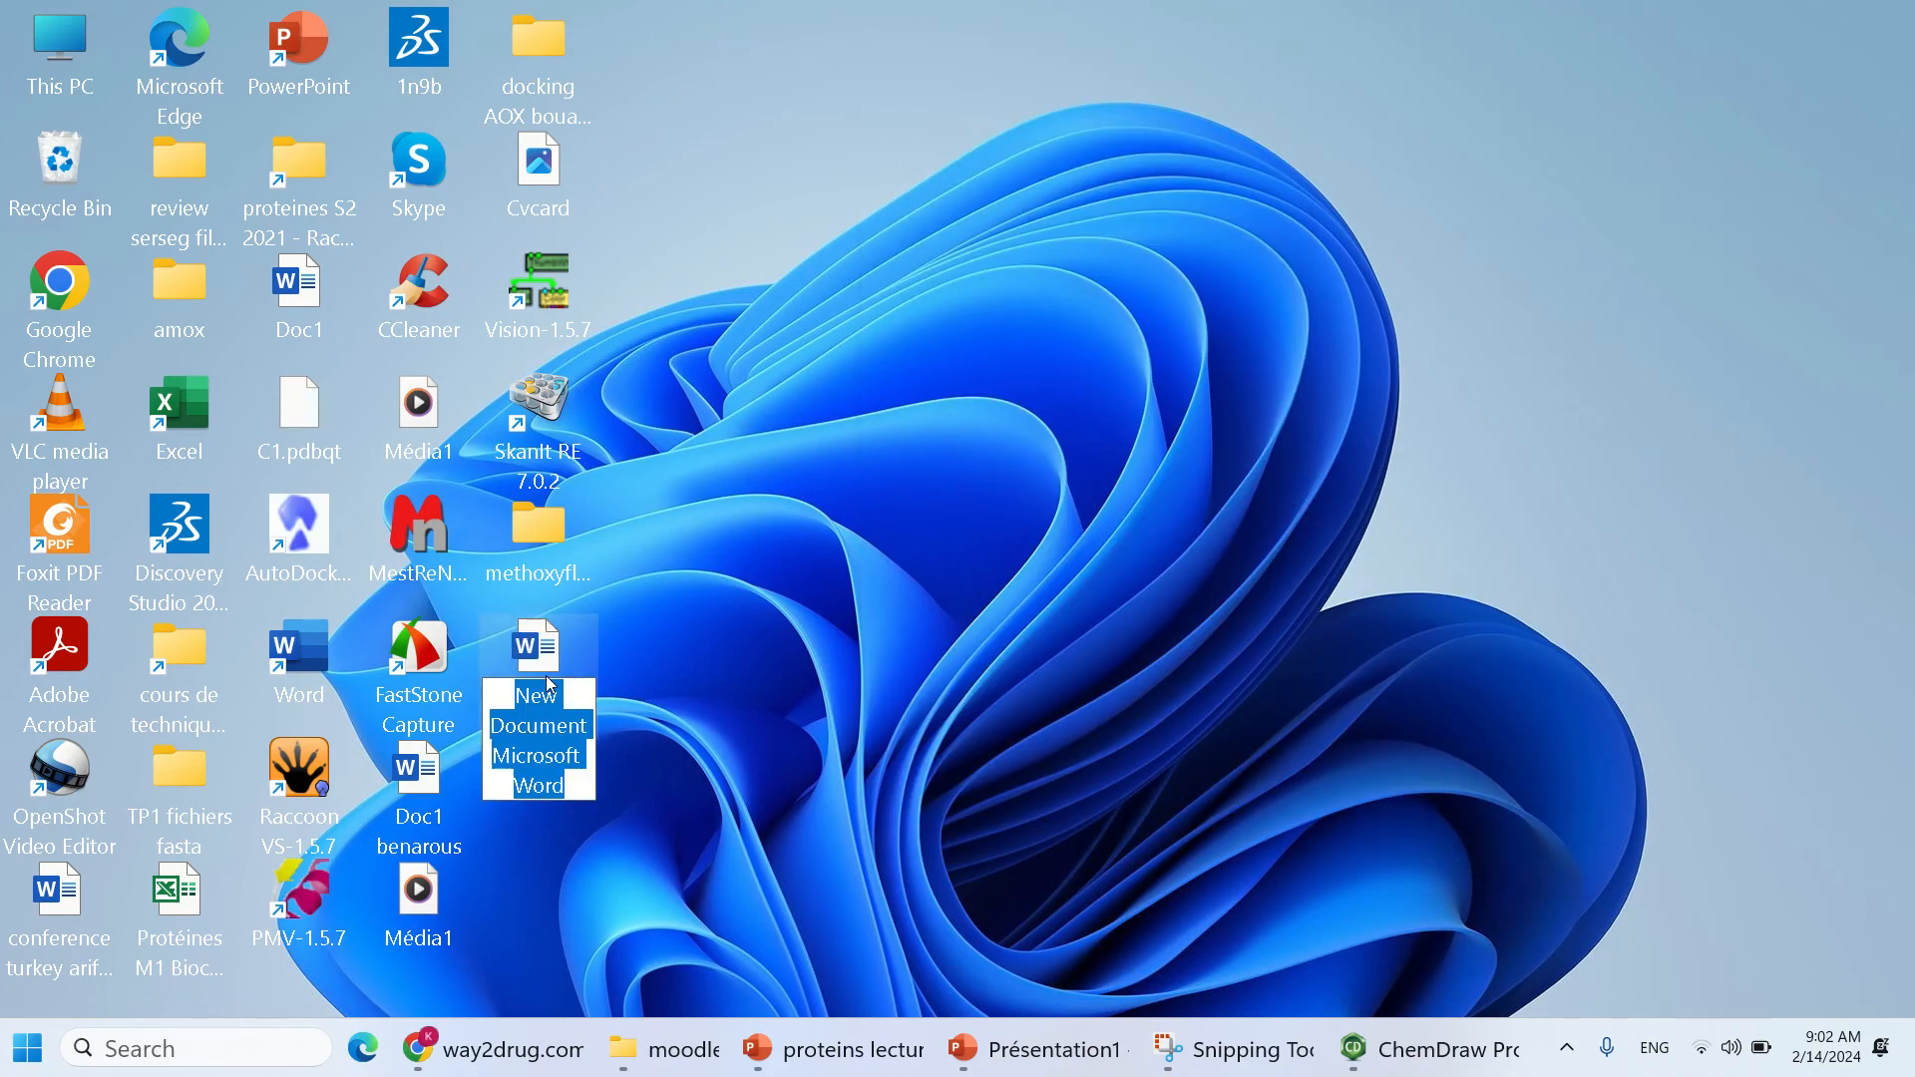
type("pass c")
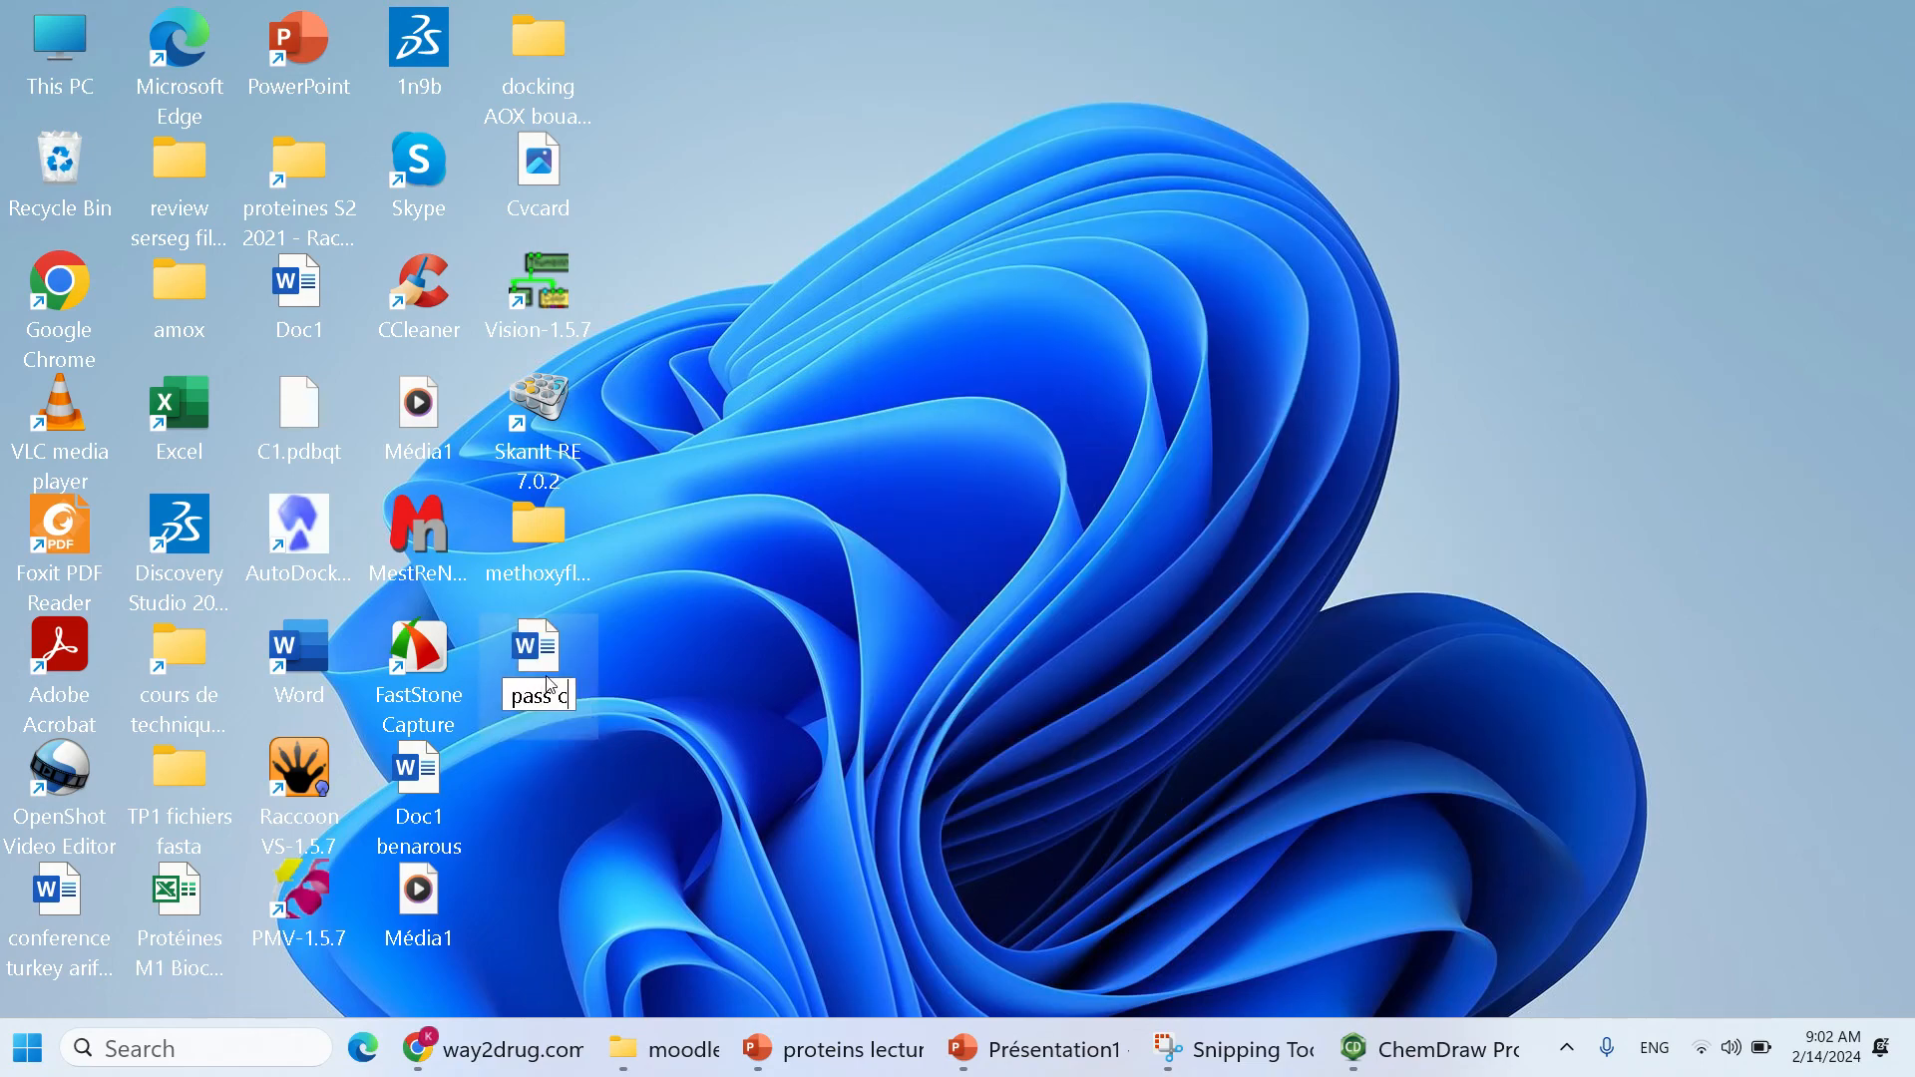
type("affeine")
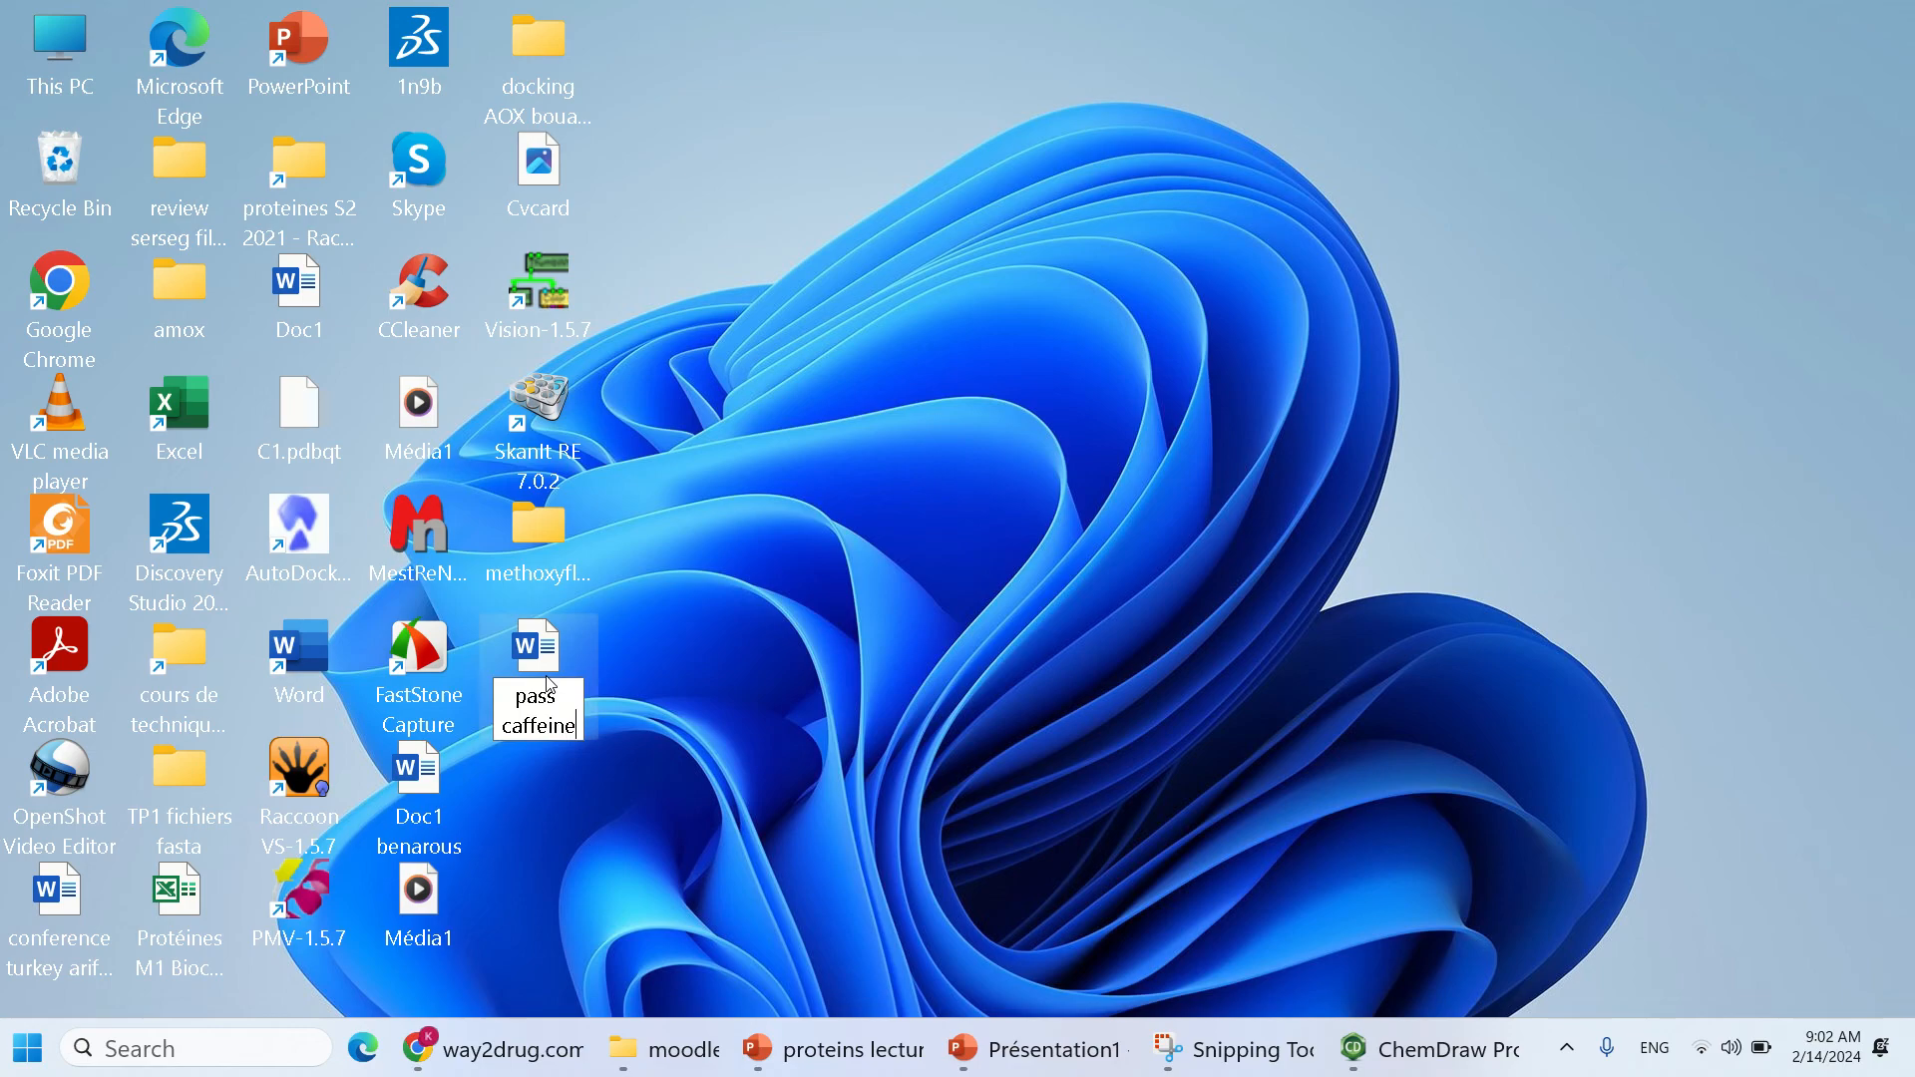
double_click(536, 643)
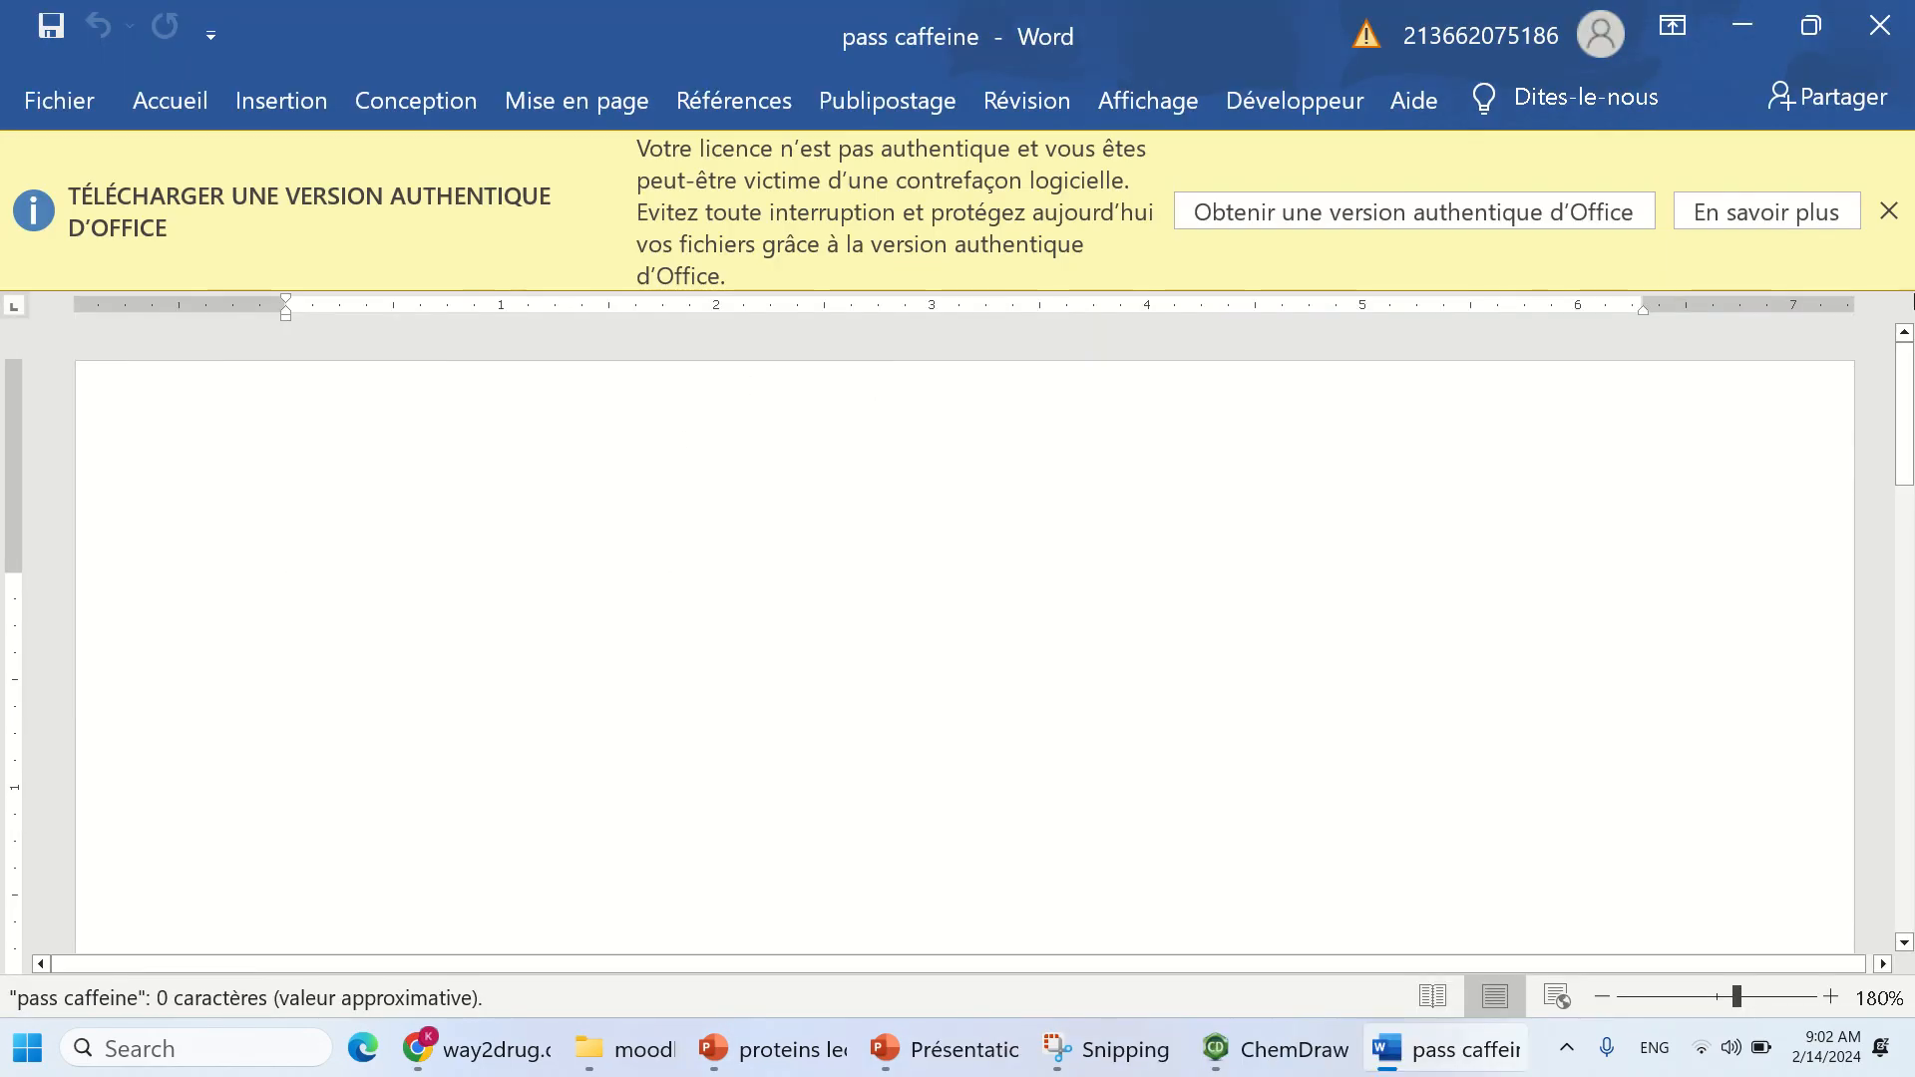
left_click(1888, 212)
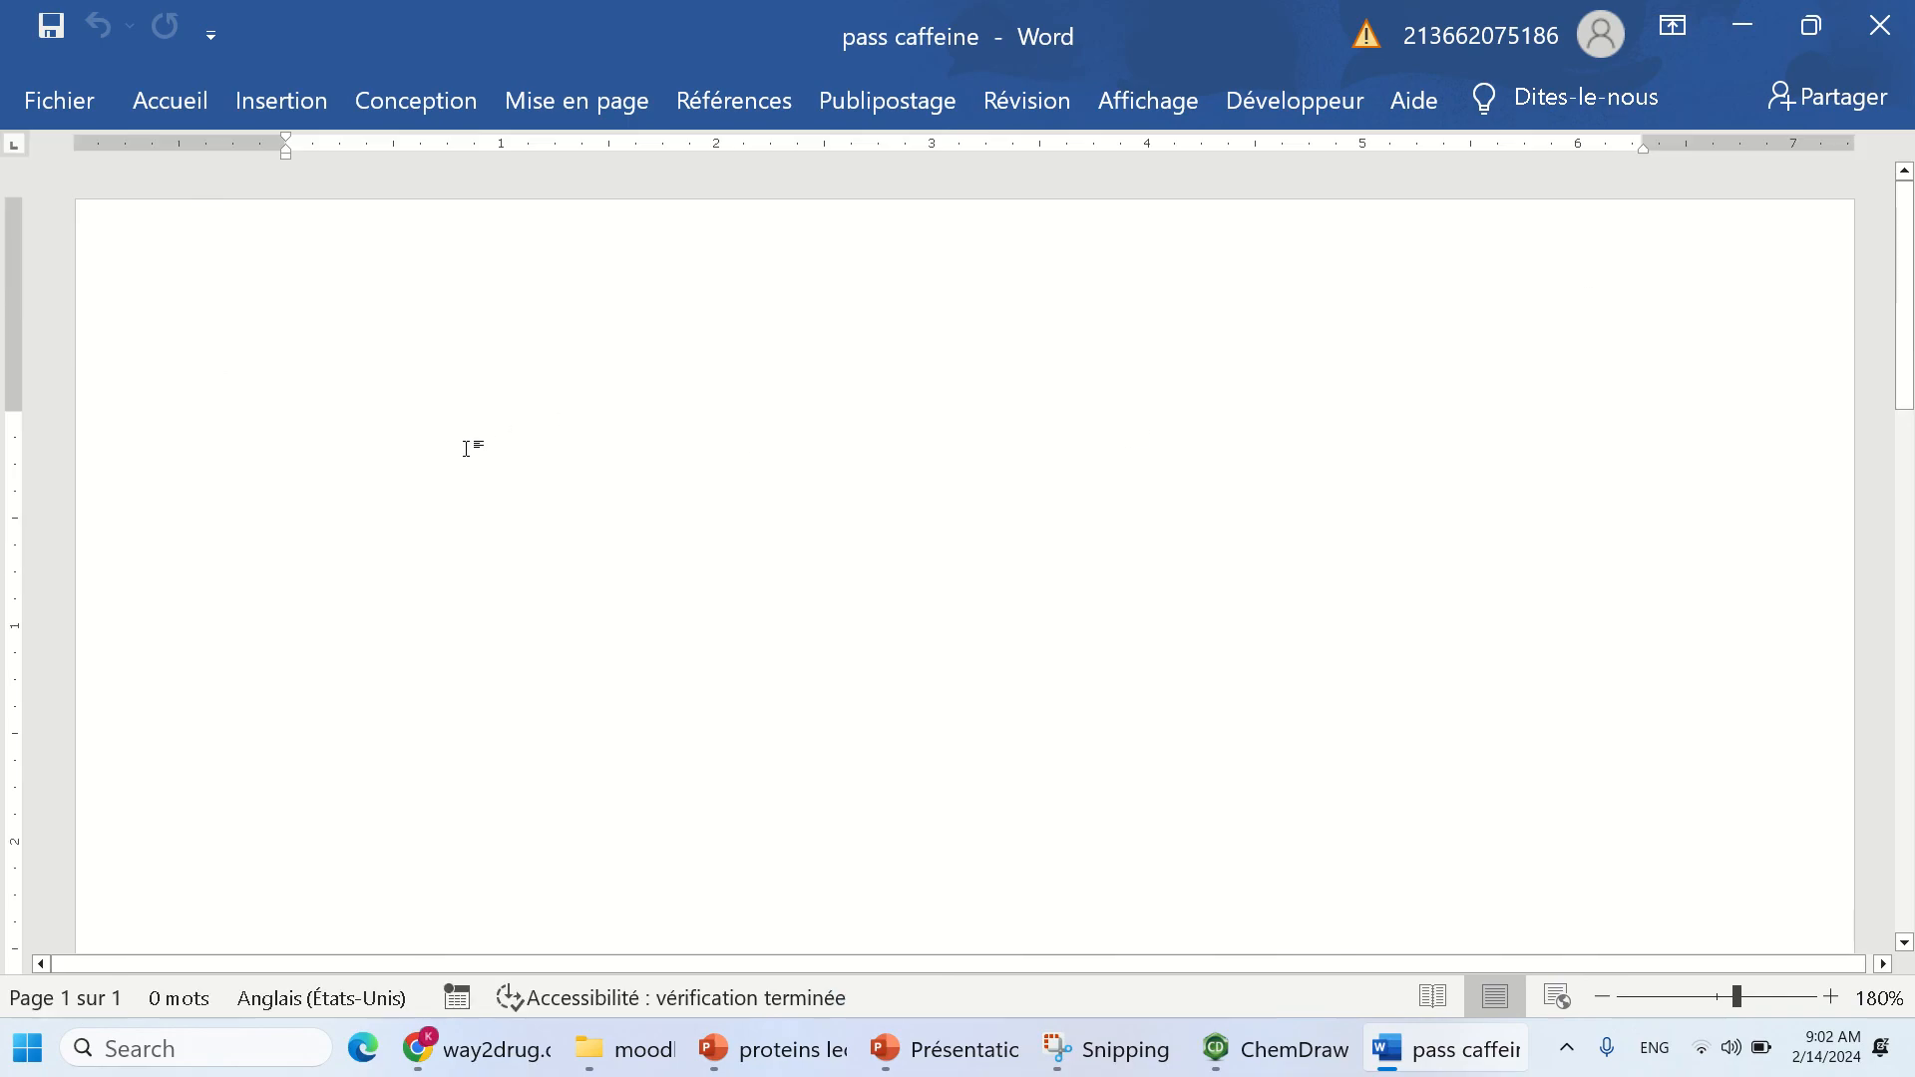
- Insert caffeine's SMILES, CN1C=NC2=C1C(=O)N(C(=O)N2C)C, from the clipboard history into the document
key("super+v")
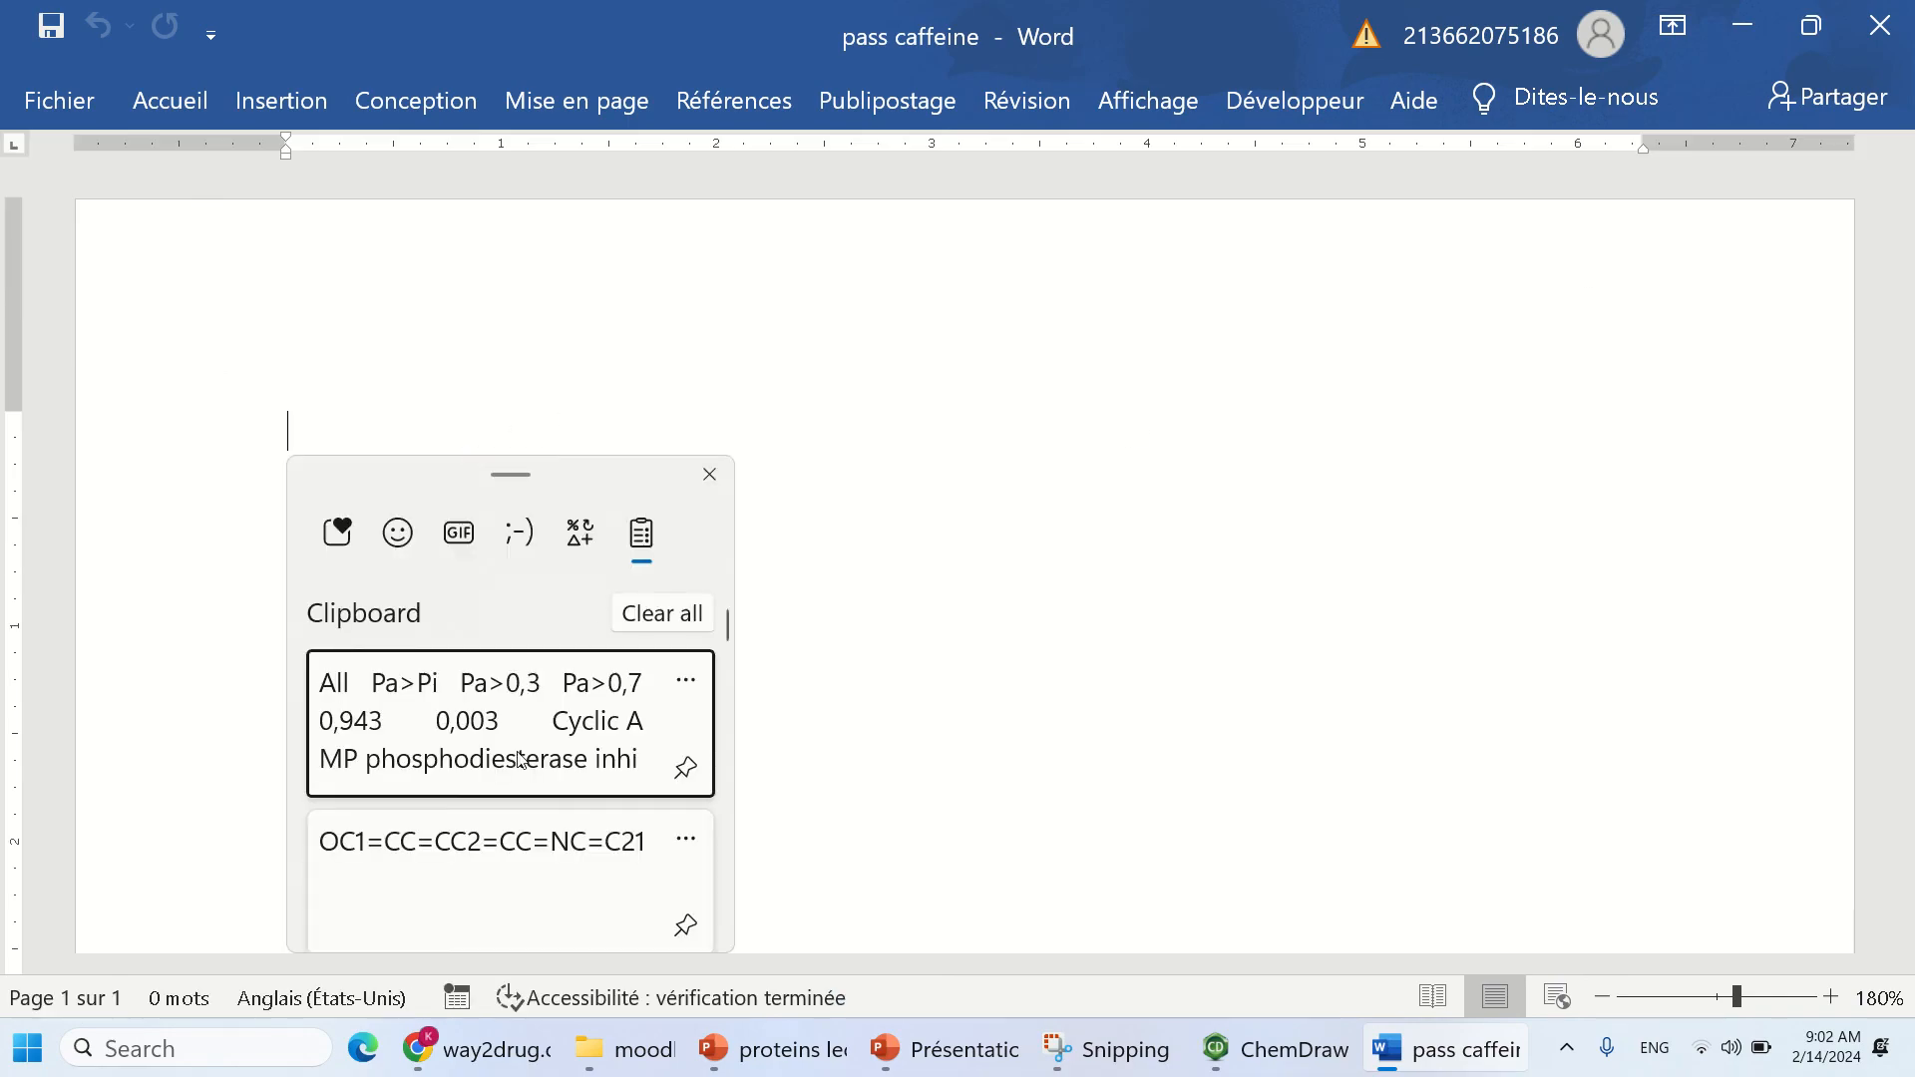
scroll(519, 763, "down", 3)
scroll(517, 831, "down", 2)
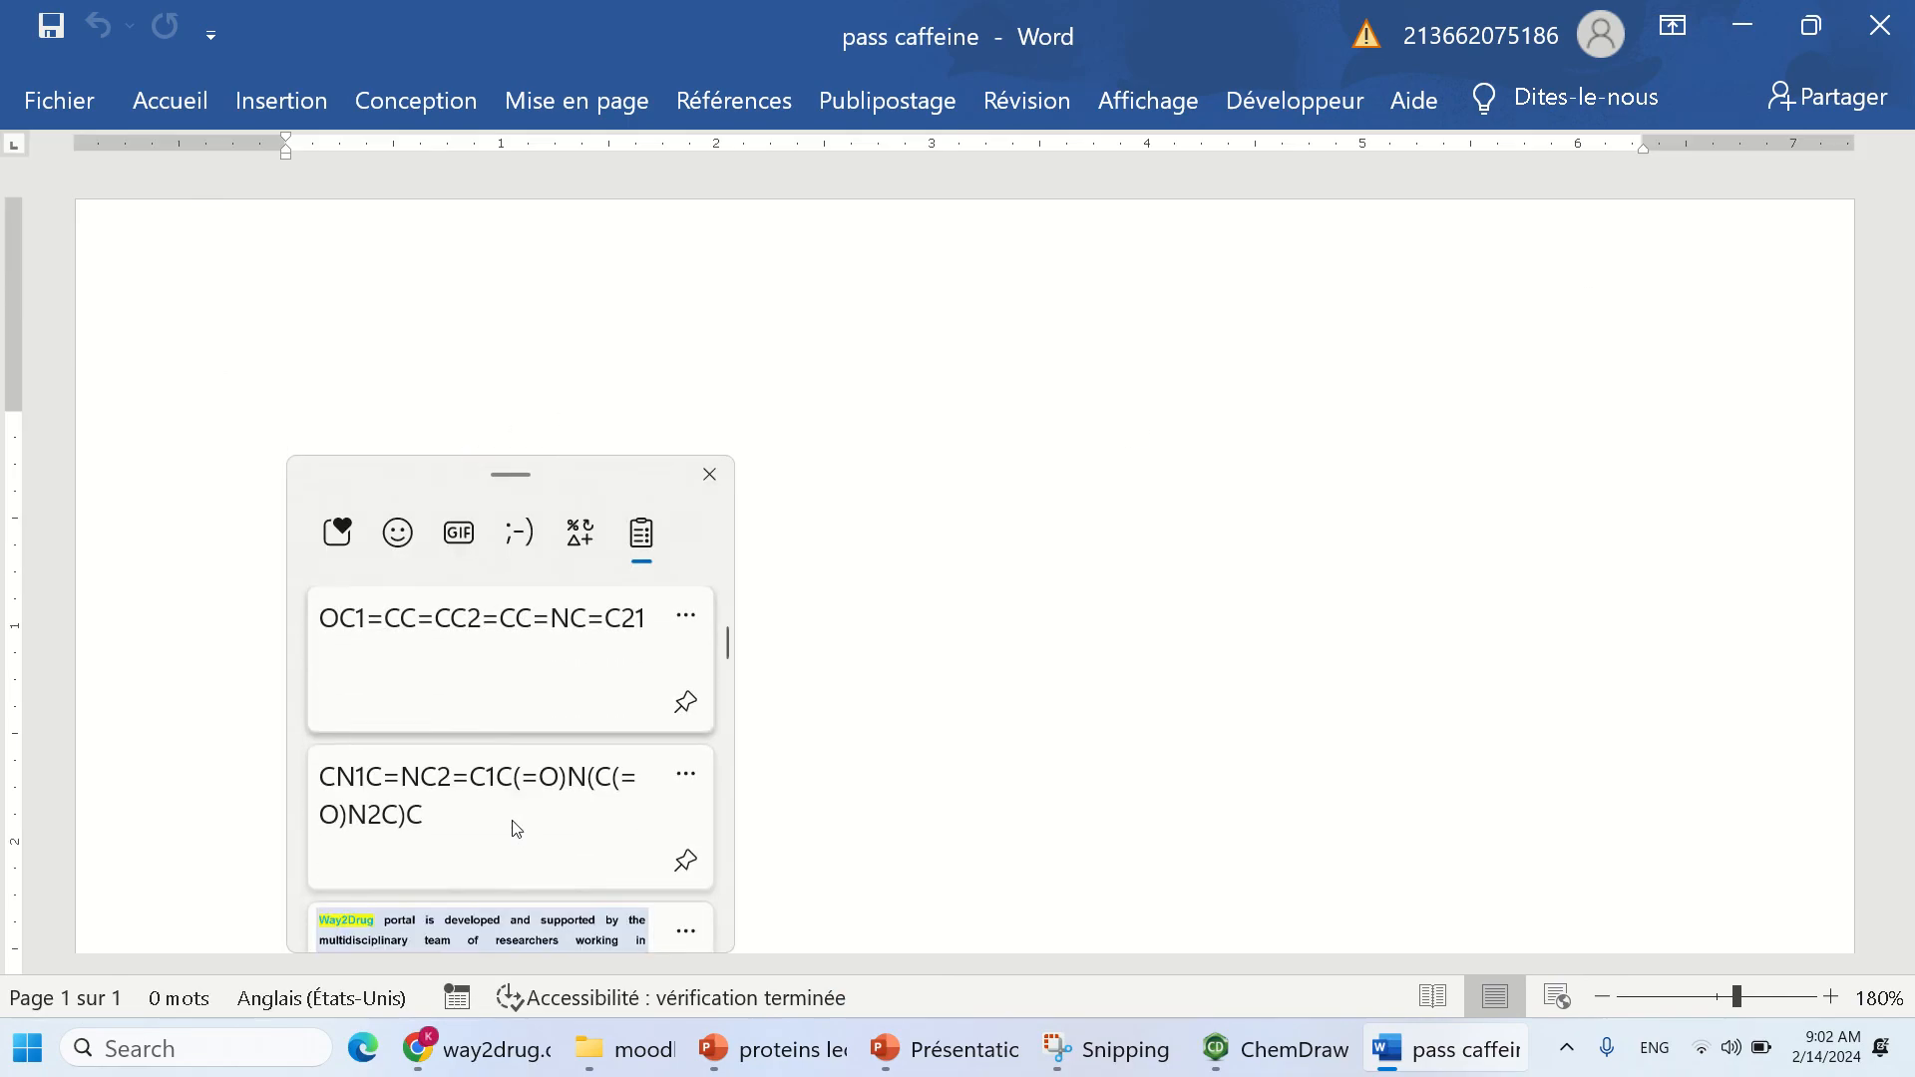
left_click(496, 763)
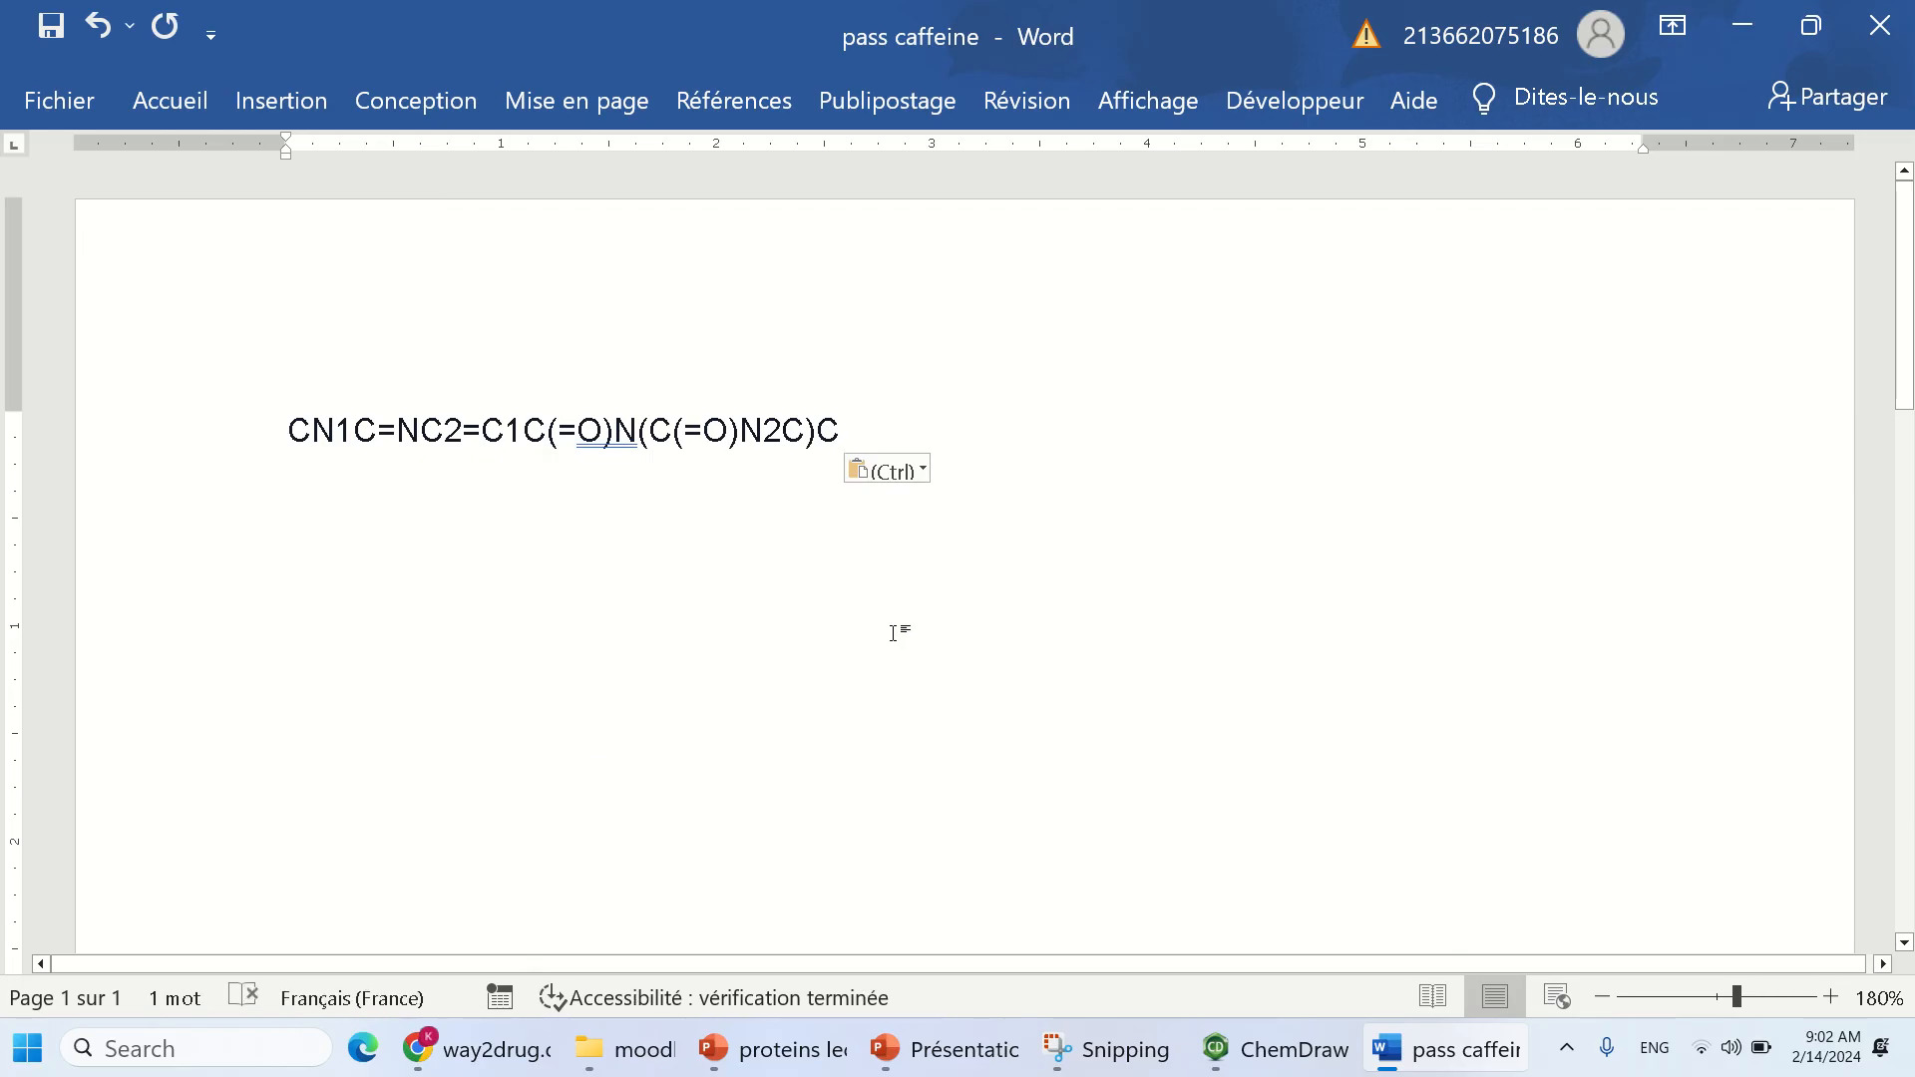
- Add the title Caffeine on its own line above the SMILES and start a new line below it
left_click(289, 430)
key("Return")
key("Up")
type("C")
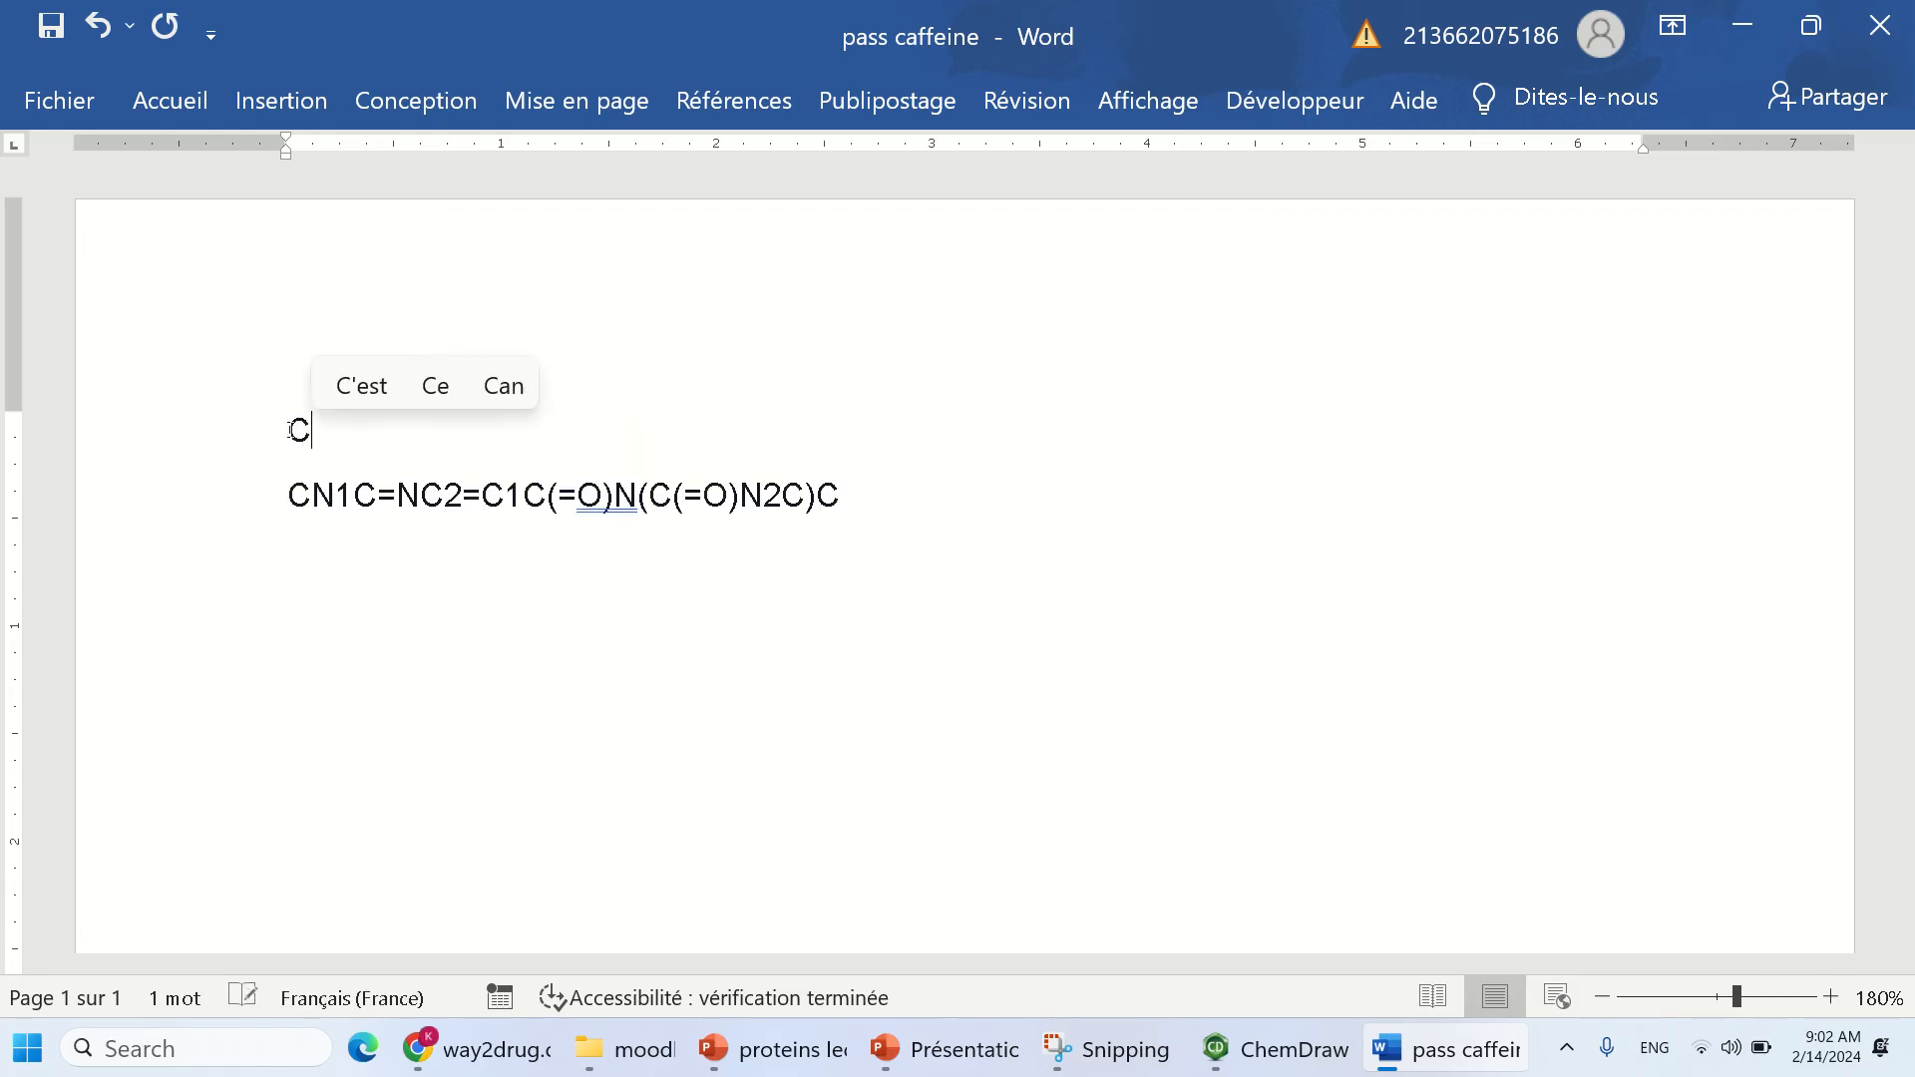
type("affeine")
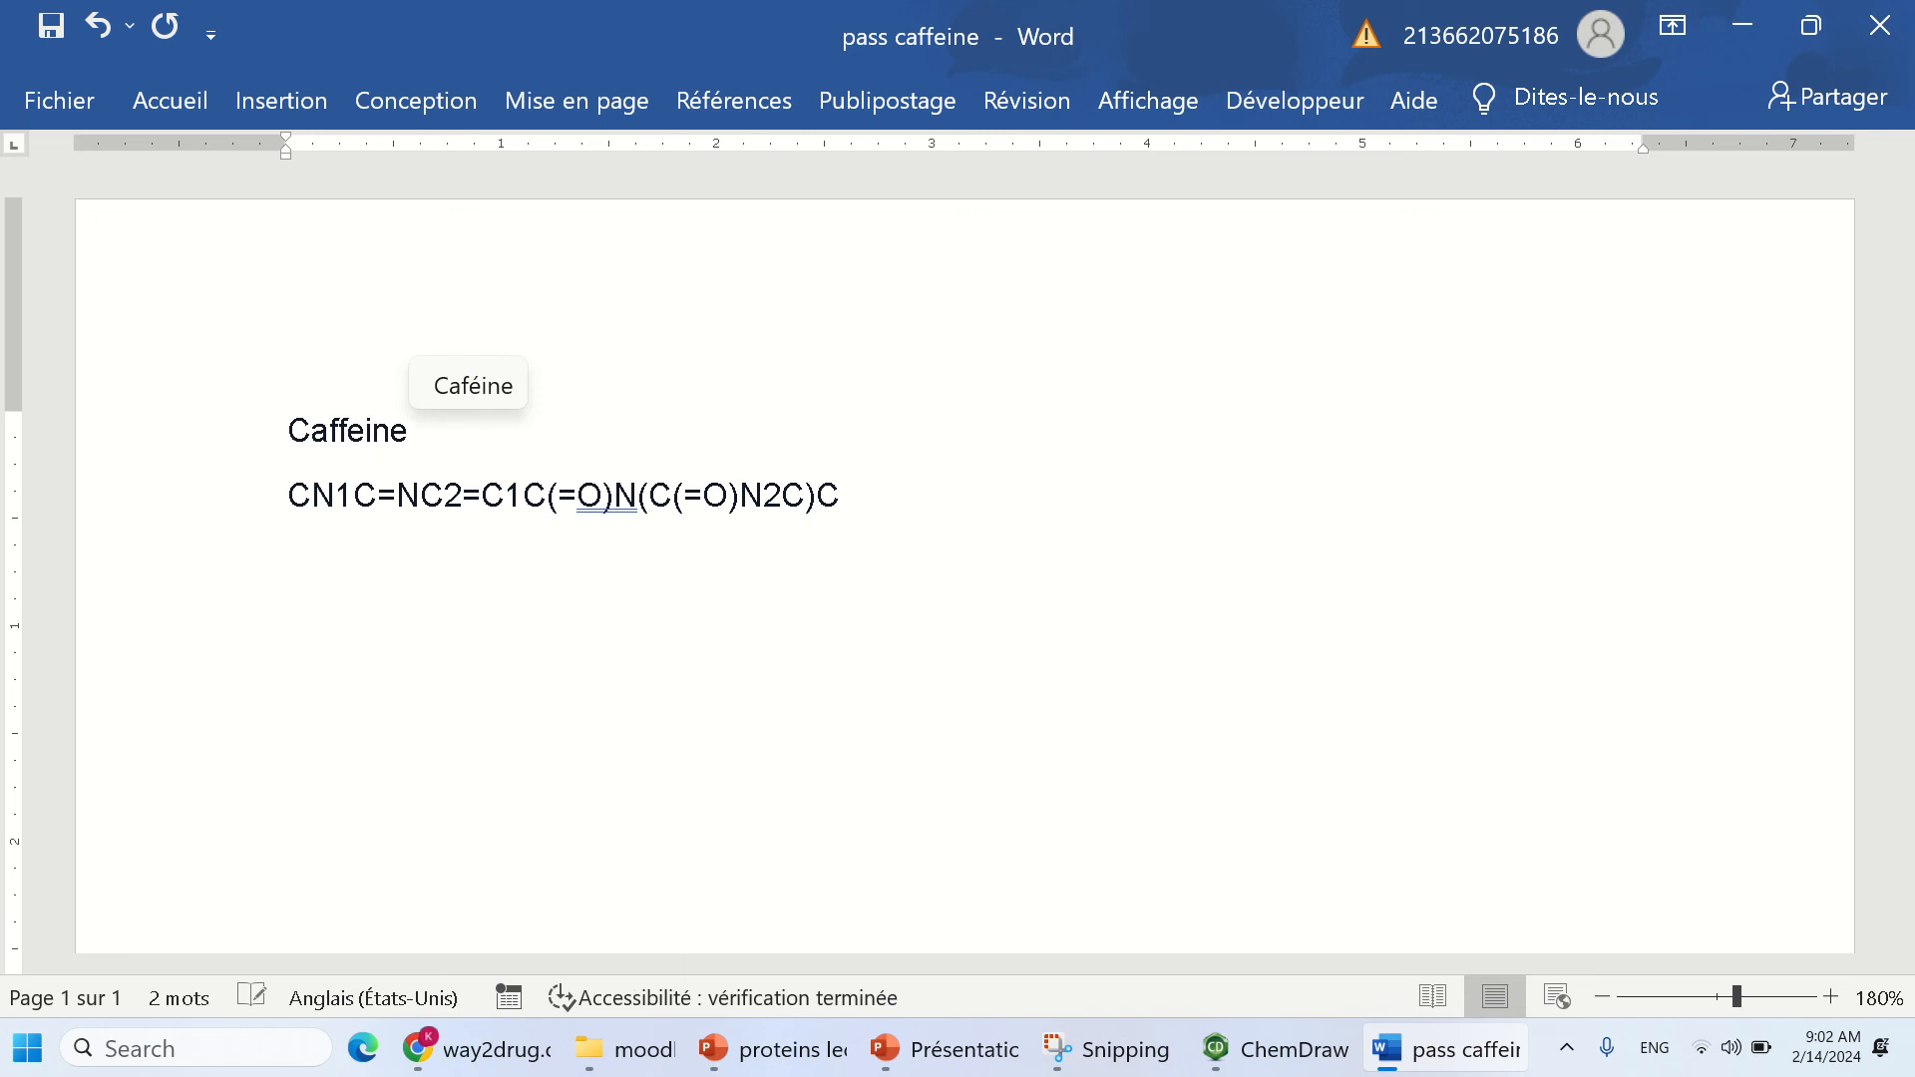
left_click(977, 491)
key("Return")
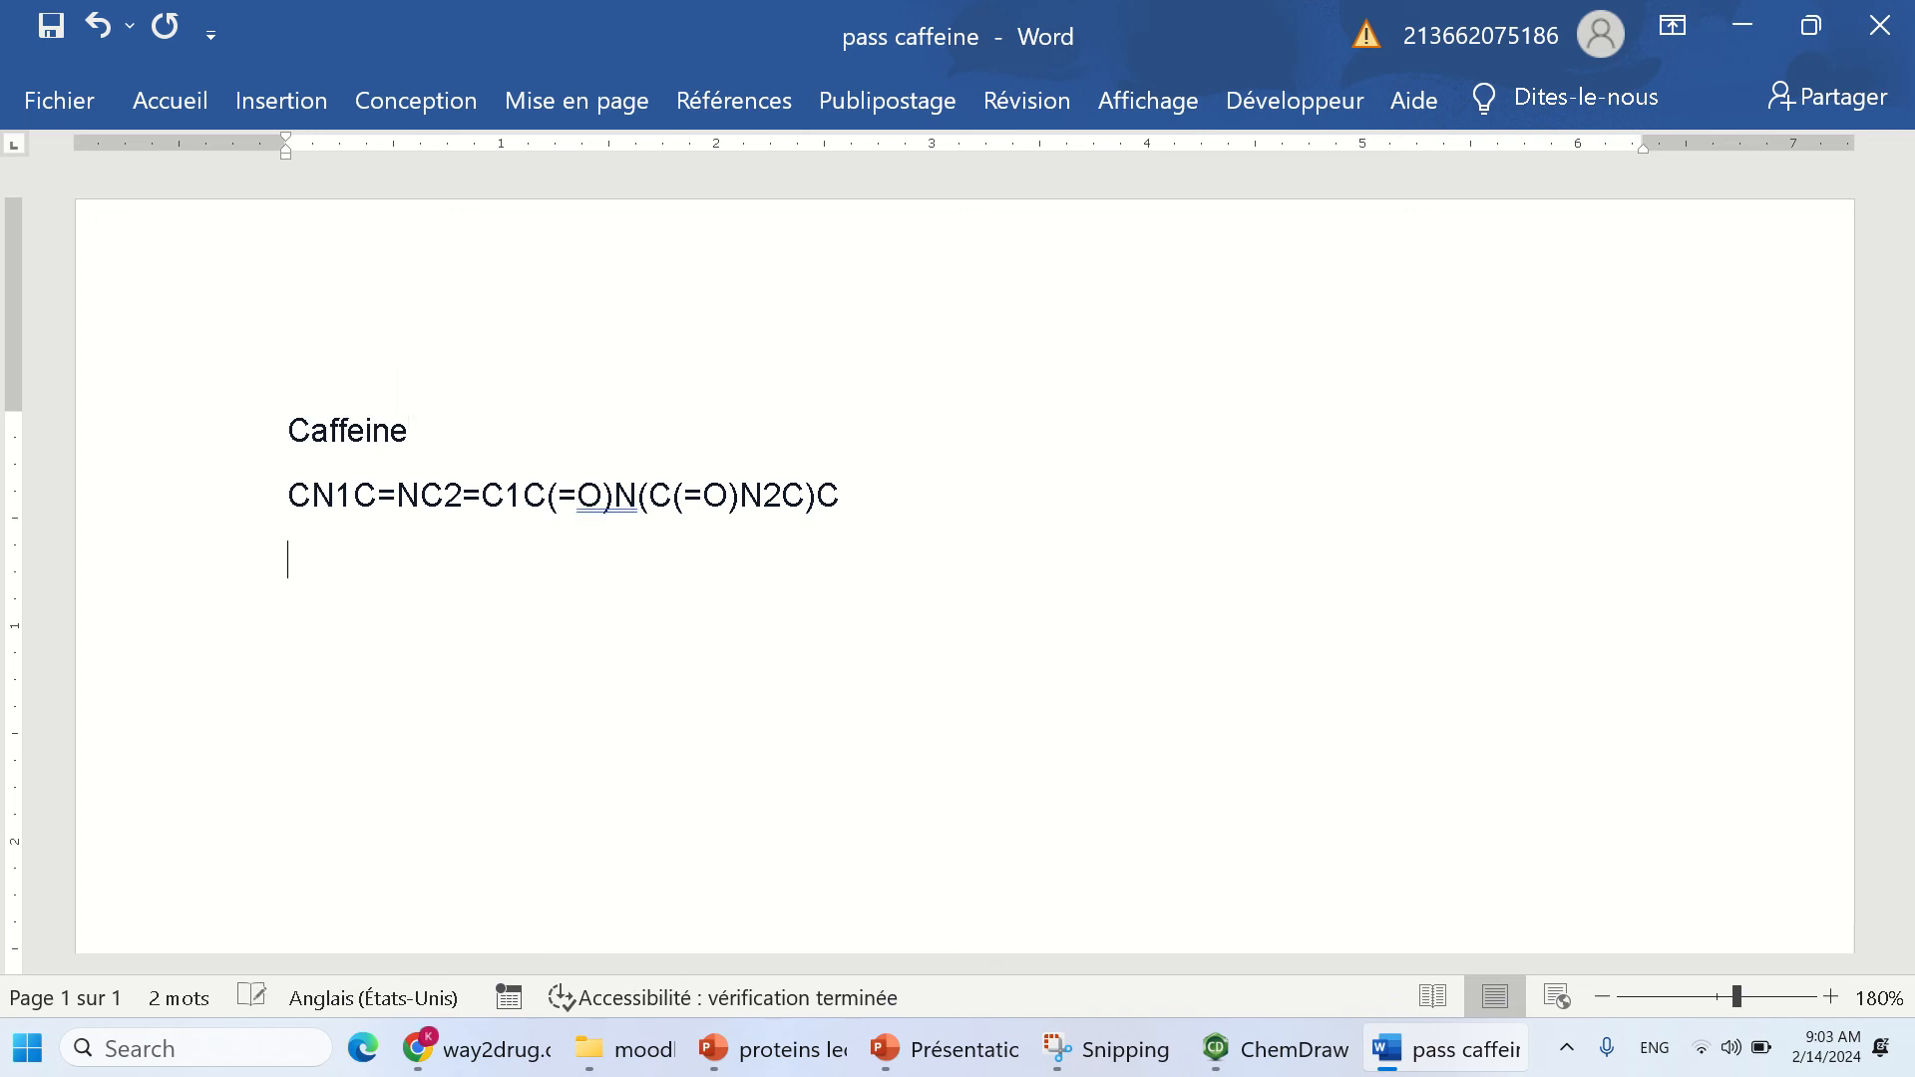
type("CN1C=NC2=C1C(=O)N(C(=O)N2C)C")
key("BackSpace")
key("BackSpace")
key("BackSpace")
key("BackSpace")
key("BackSpace")
key("BackSpace")
key("BackSpace")
key("BackSpace")
key("BackSpace")
key("BackSpace")
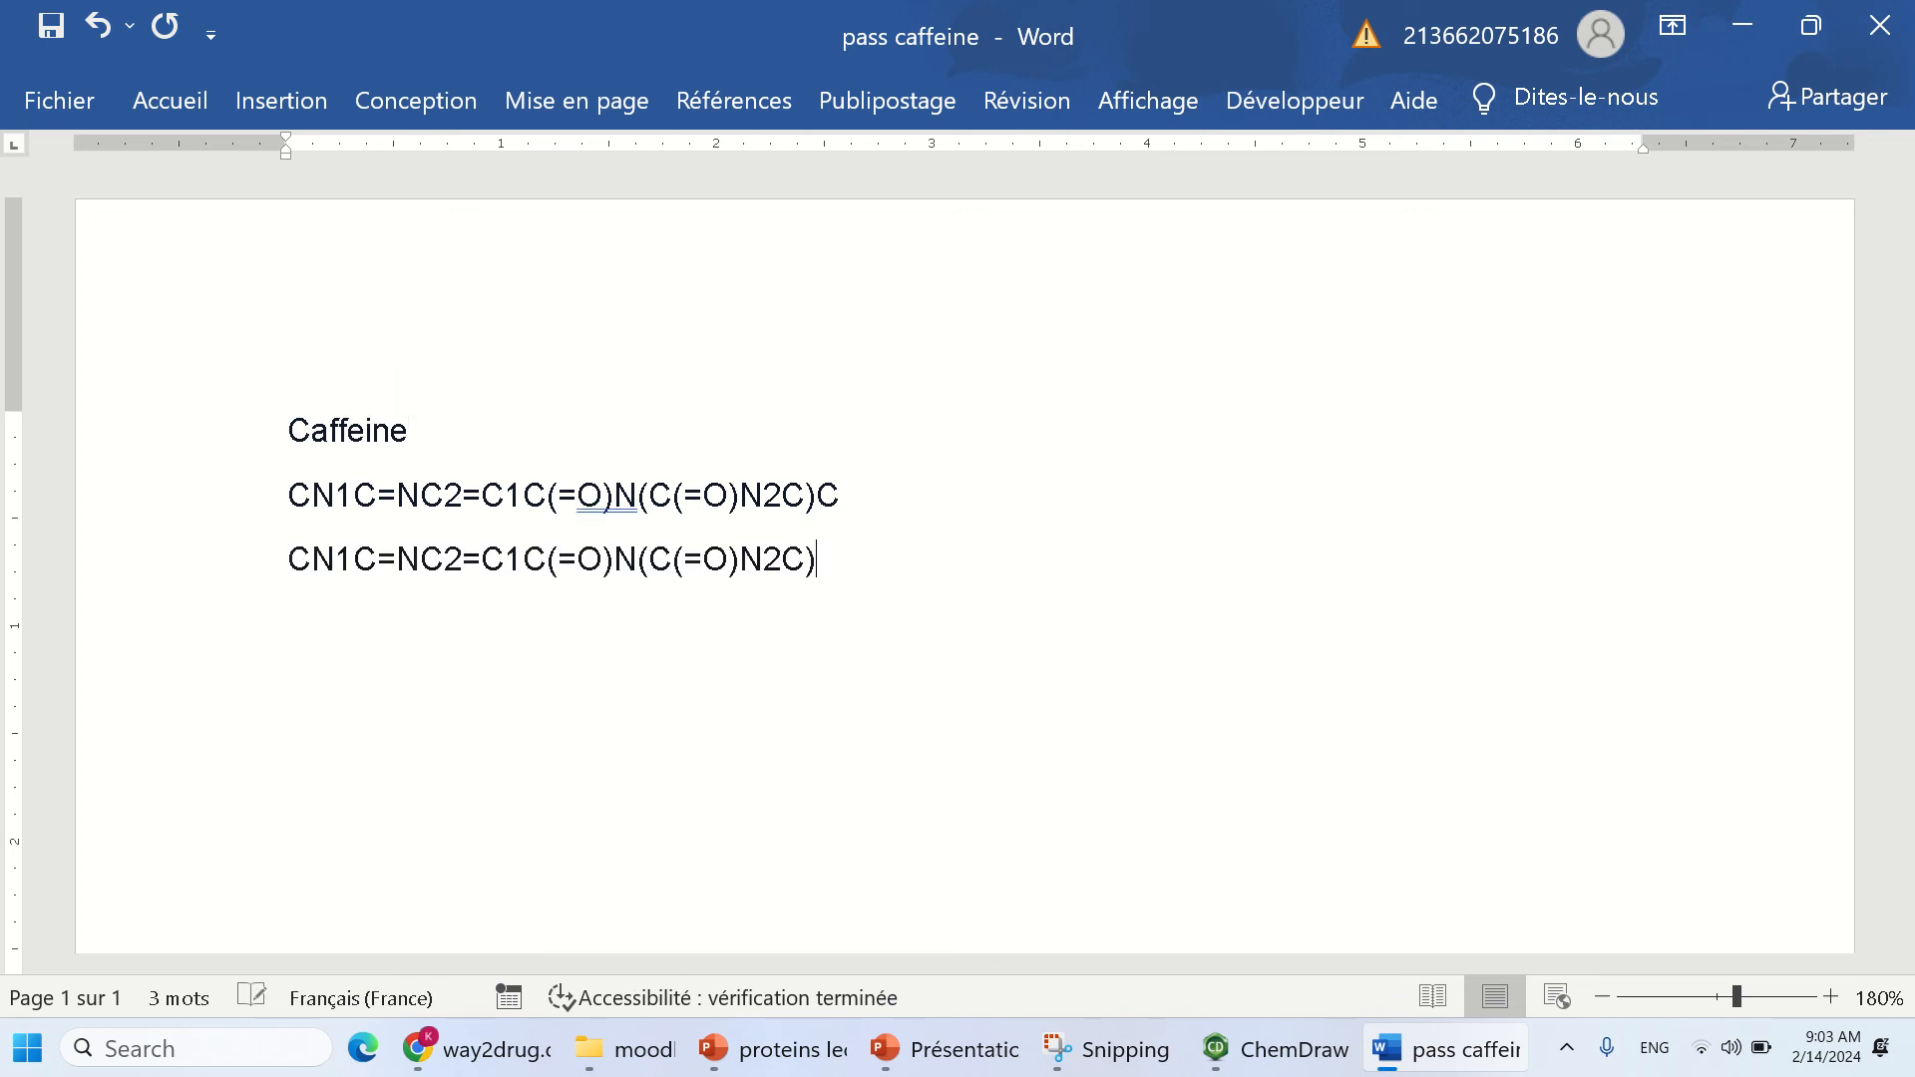
key("BackSpace")
key("BackSpace")
key("BackSpace")
key("BackSpace")
key("BackSpace")
key("BackSpace")
key("BackSpace")
key("BackSpace")
key("BackSpace")
key("BackSpace")
key("BackSpace")
key("BackSpace")
key("BackSpace")
key("BackSpace")
key("BackSpace")
key("BackSpace")
key("BackSpace")
key("BackSpace")
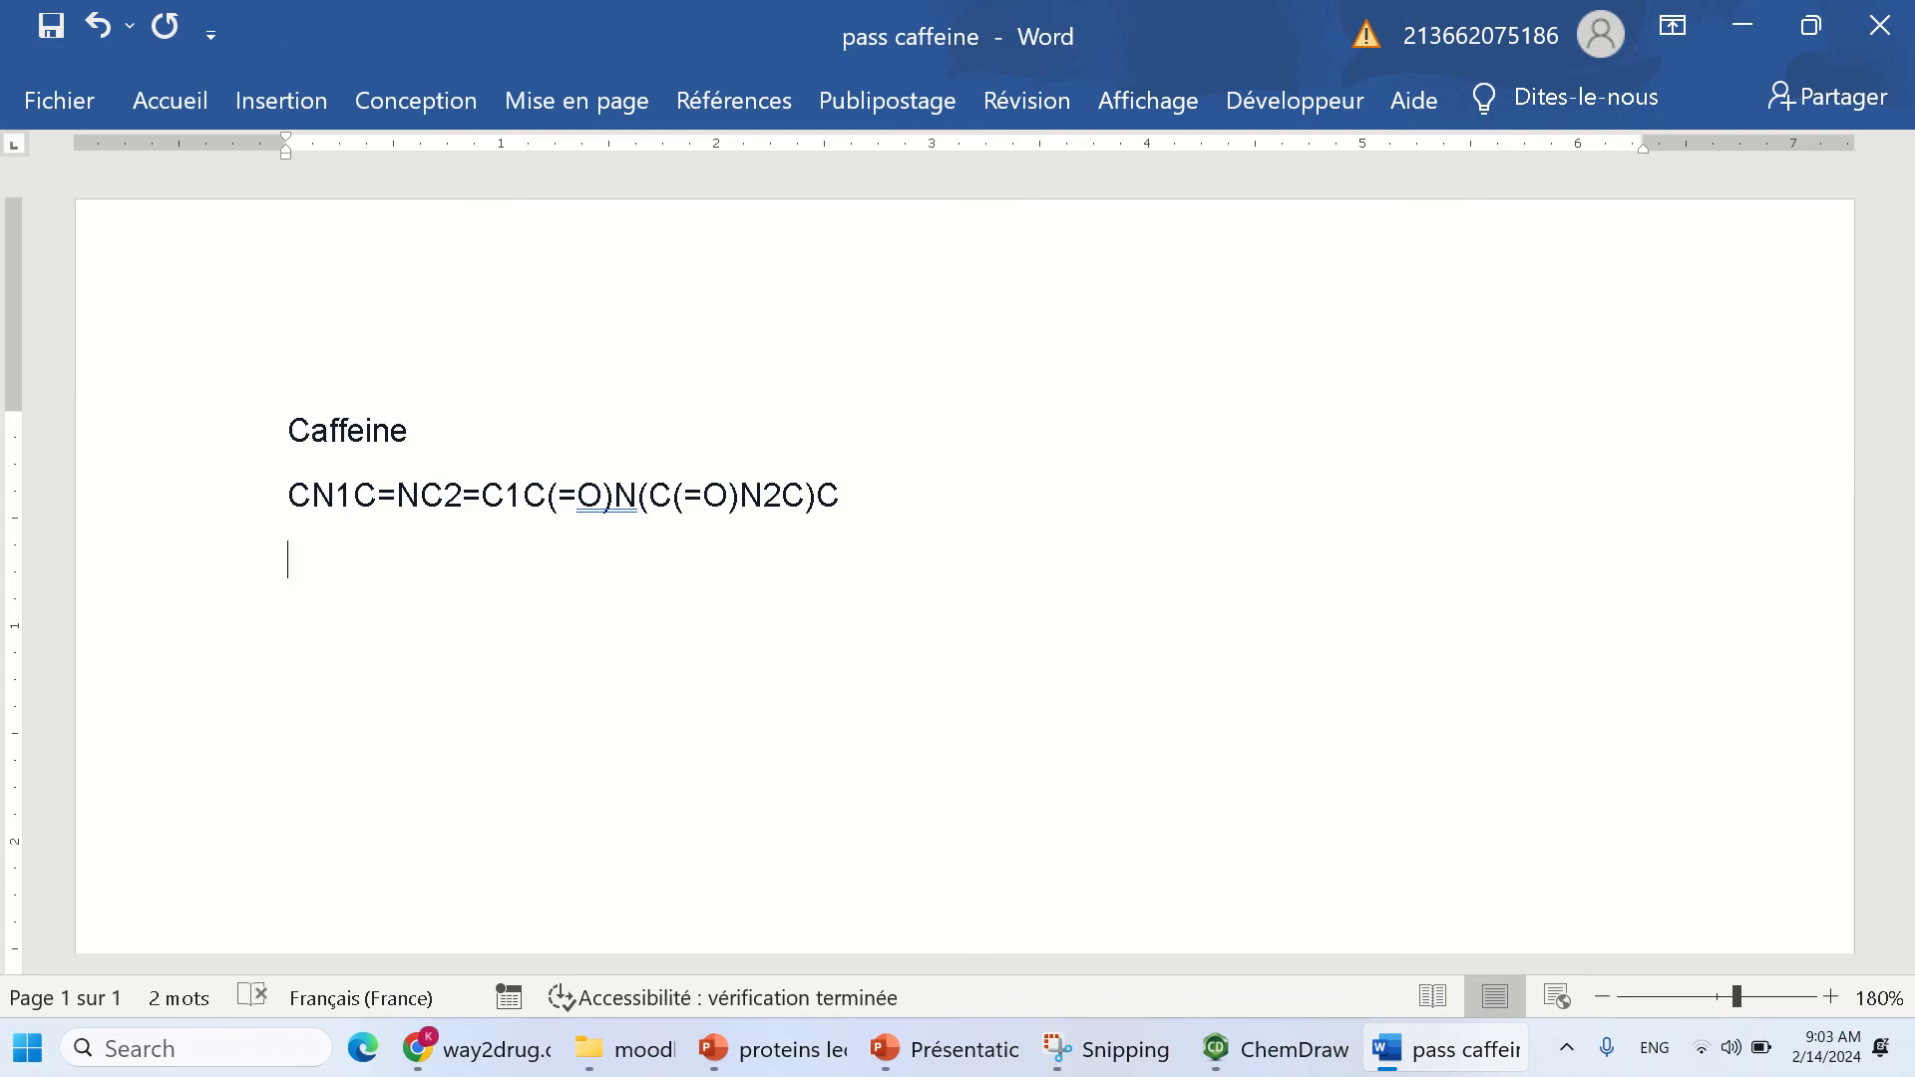
- Try inserting the copied activity results from the clipboard history below the SMILES, and undo the paste
key("super+v")
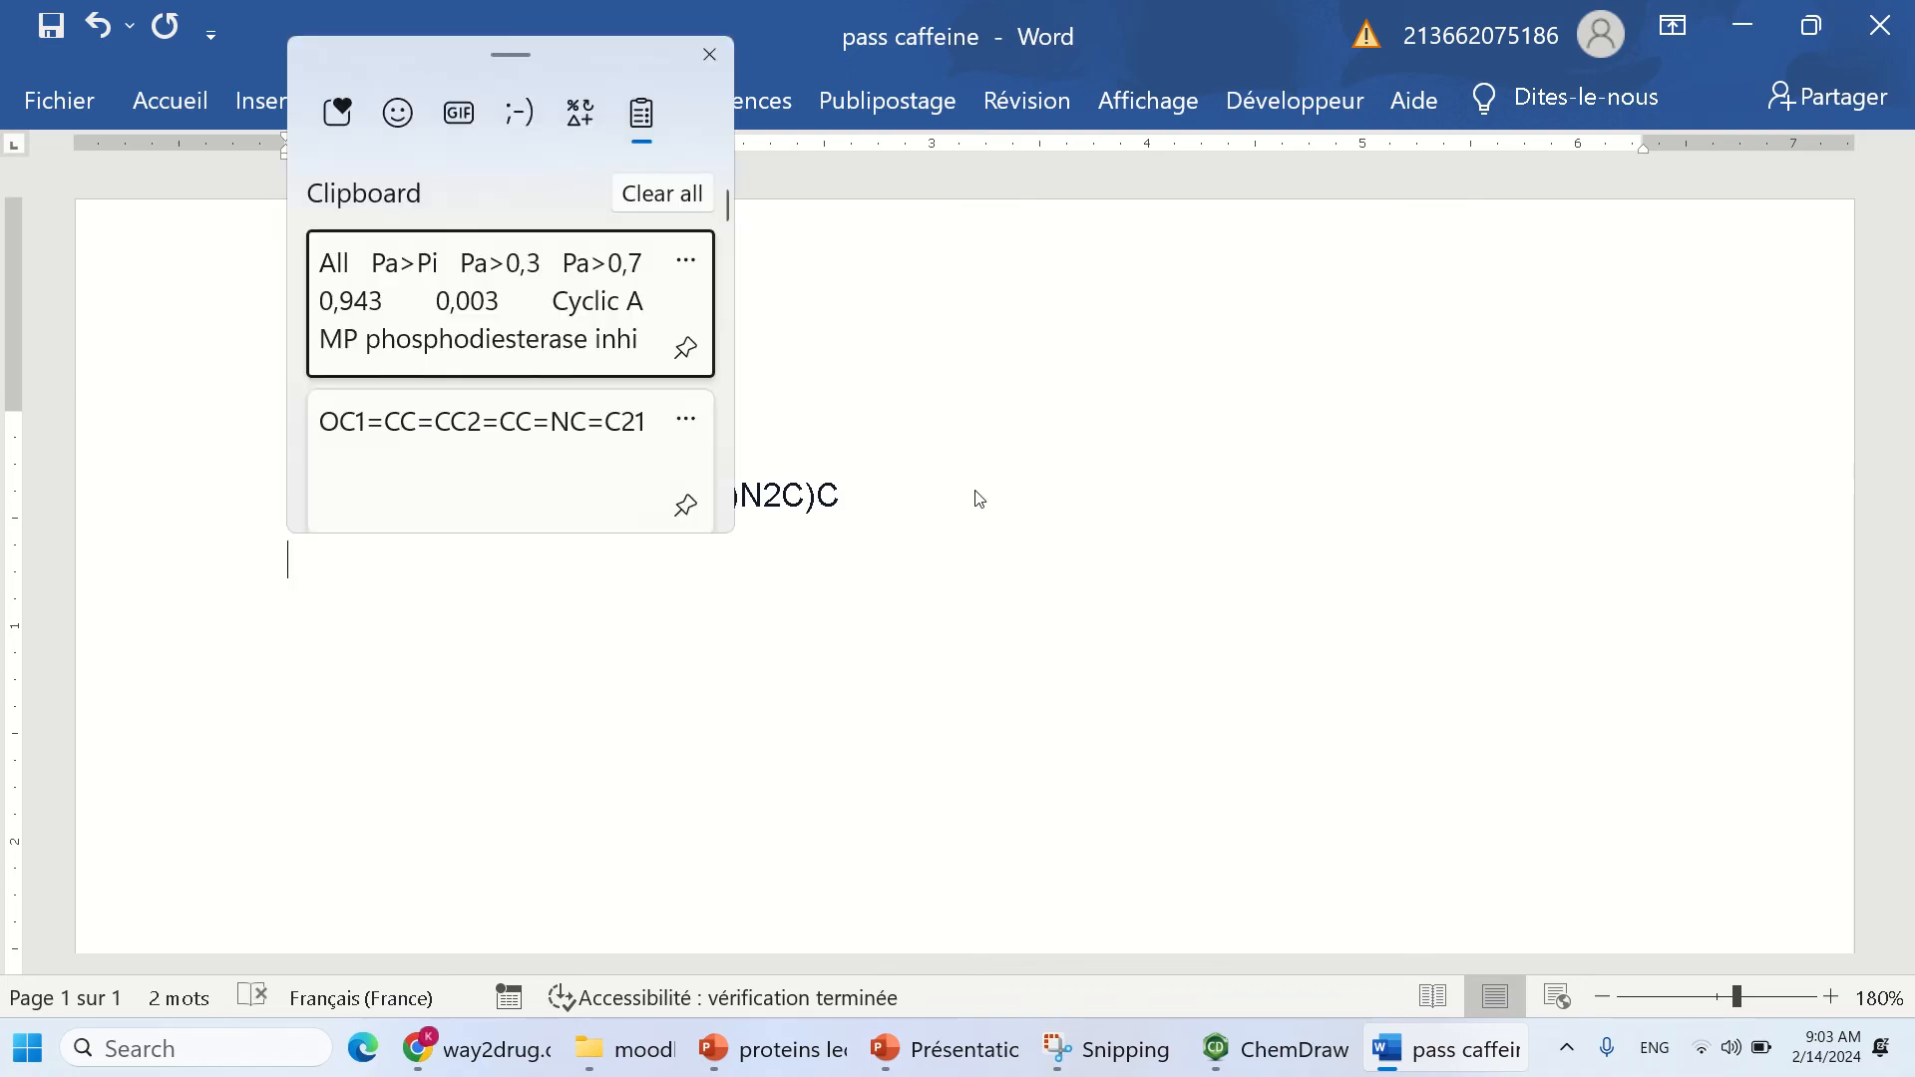
left_click(544, 299)
scroll(762, 447, "up", 8)
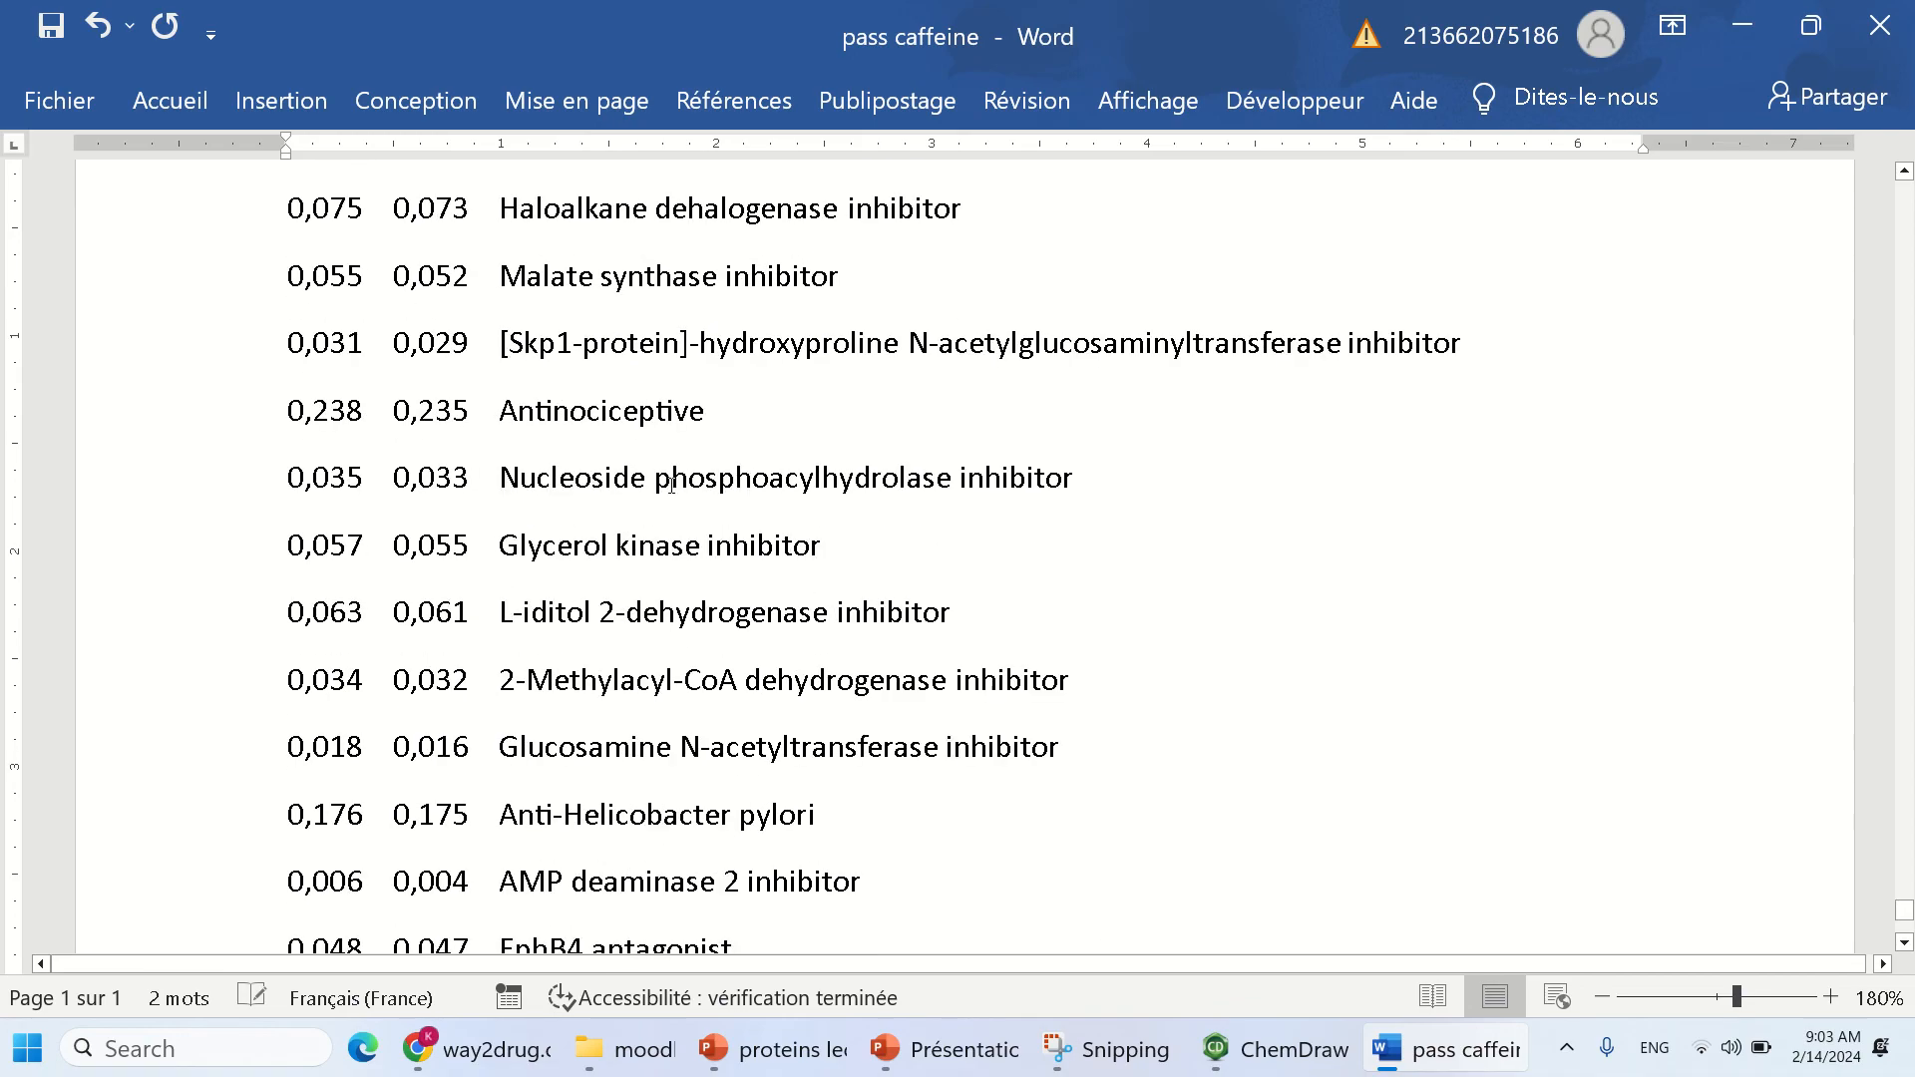
key("ctrl+z")
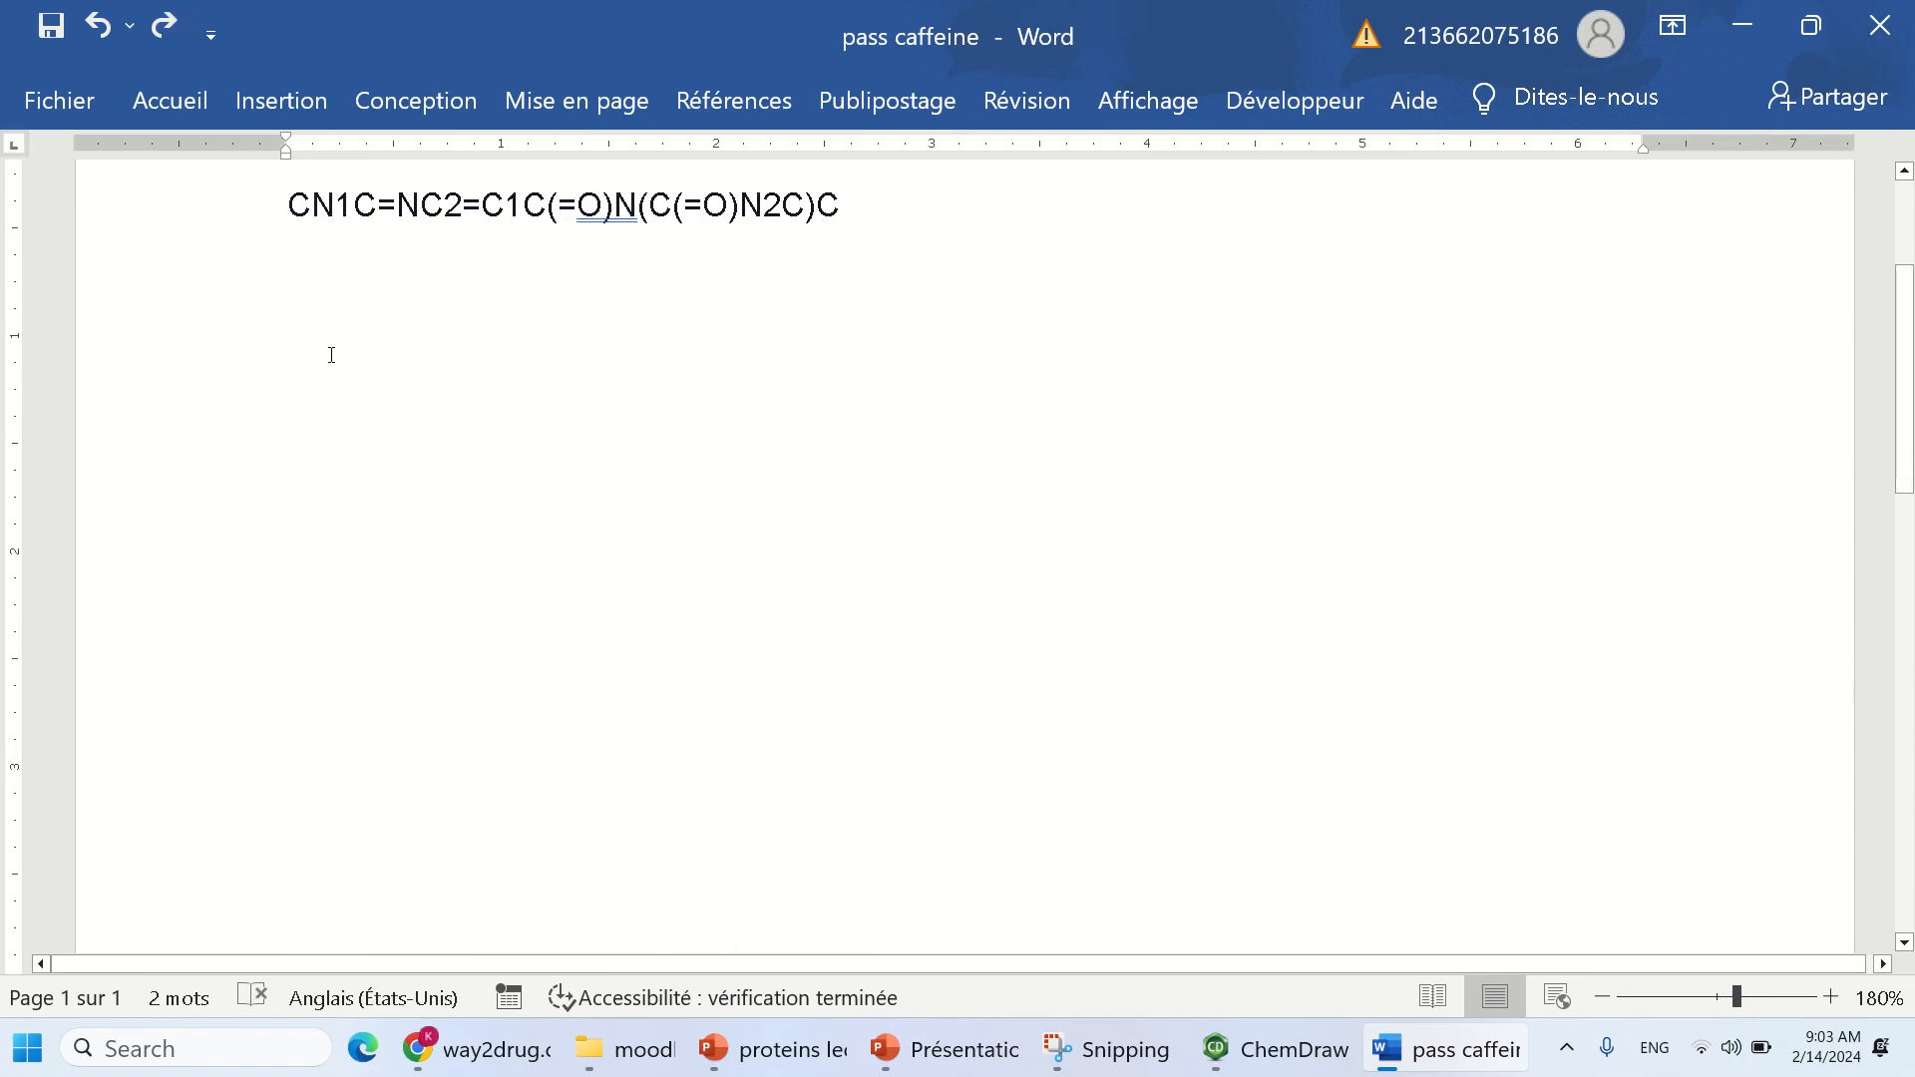
- Copy the selected activity results again from PASS Online in Chrome and paste them as a formatted table below the SMILES in Word
left_click(479, 1048)
right_click(774, 660)
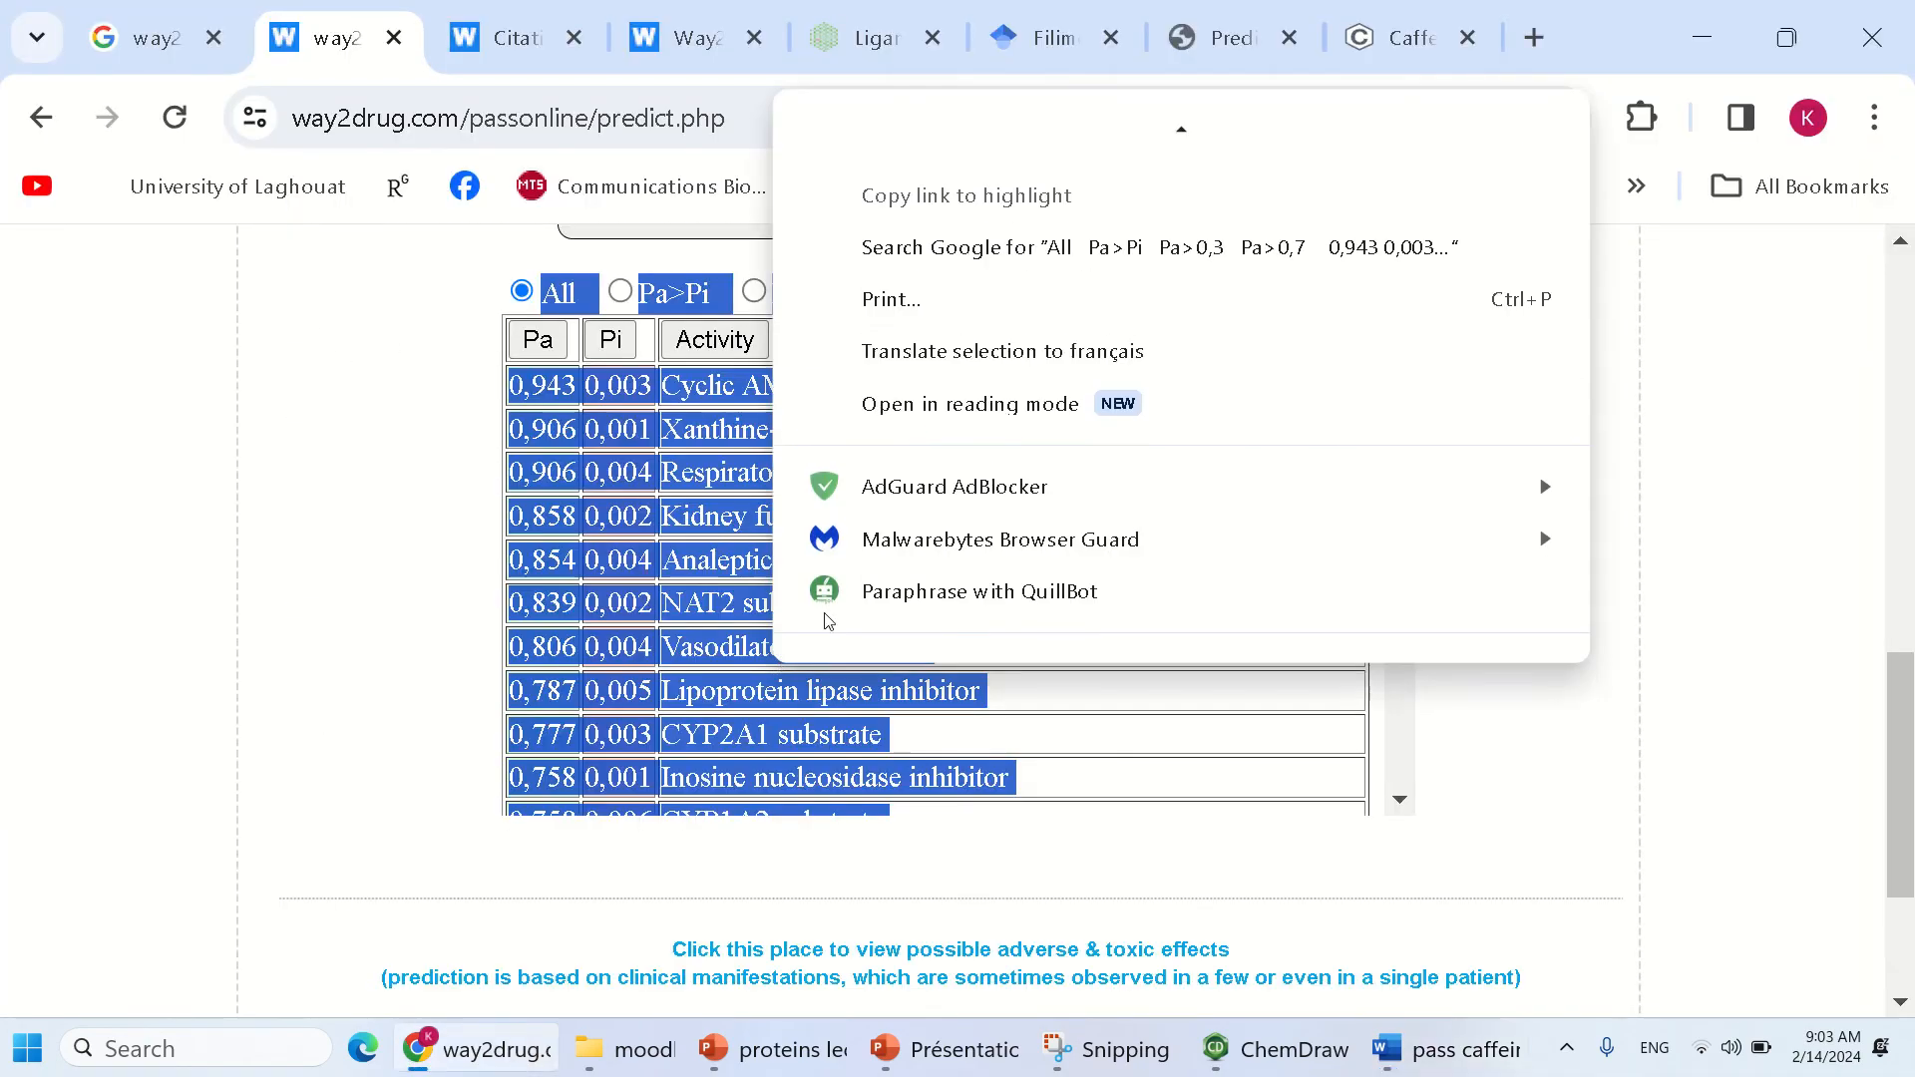
left_click(887, 132)
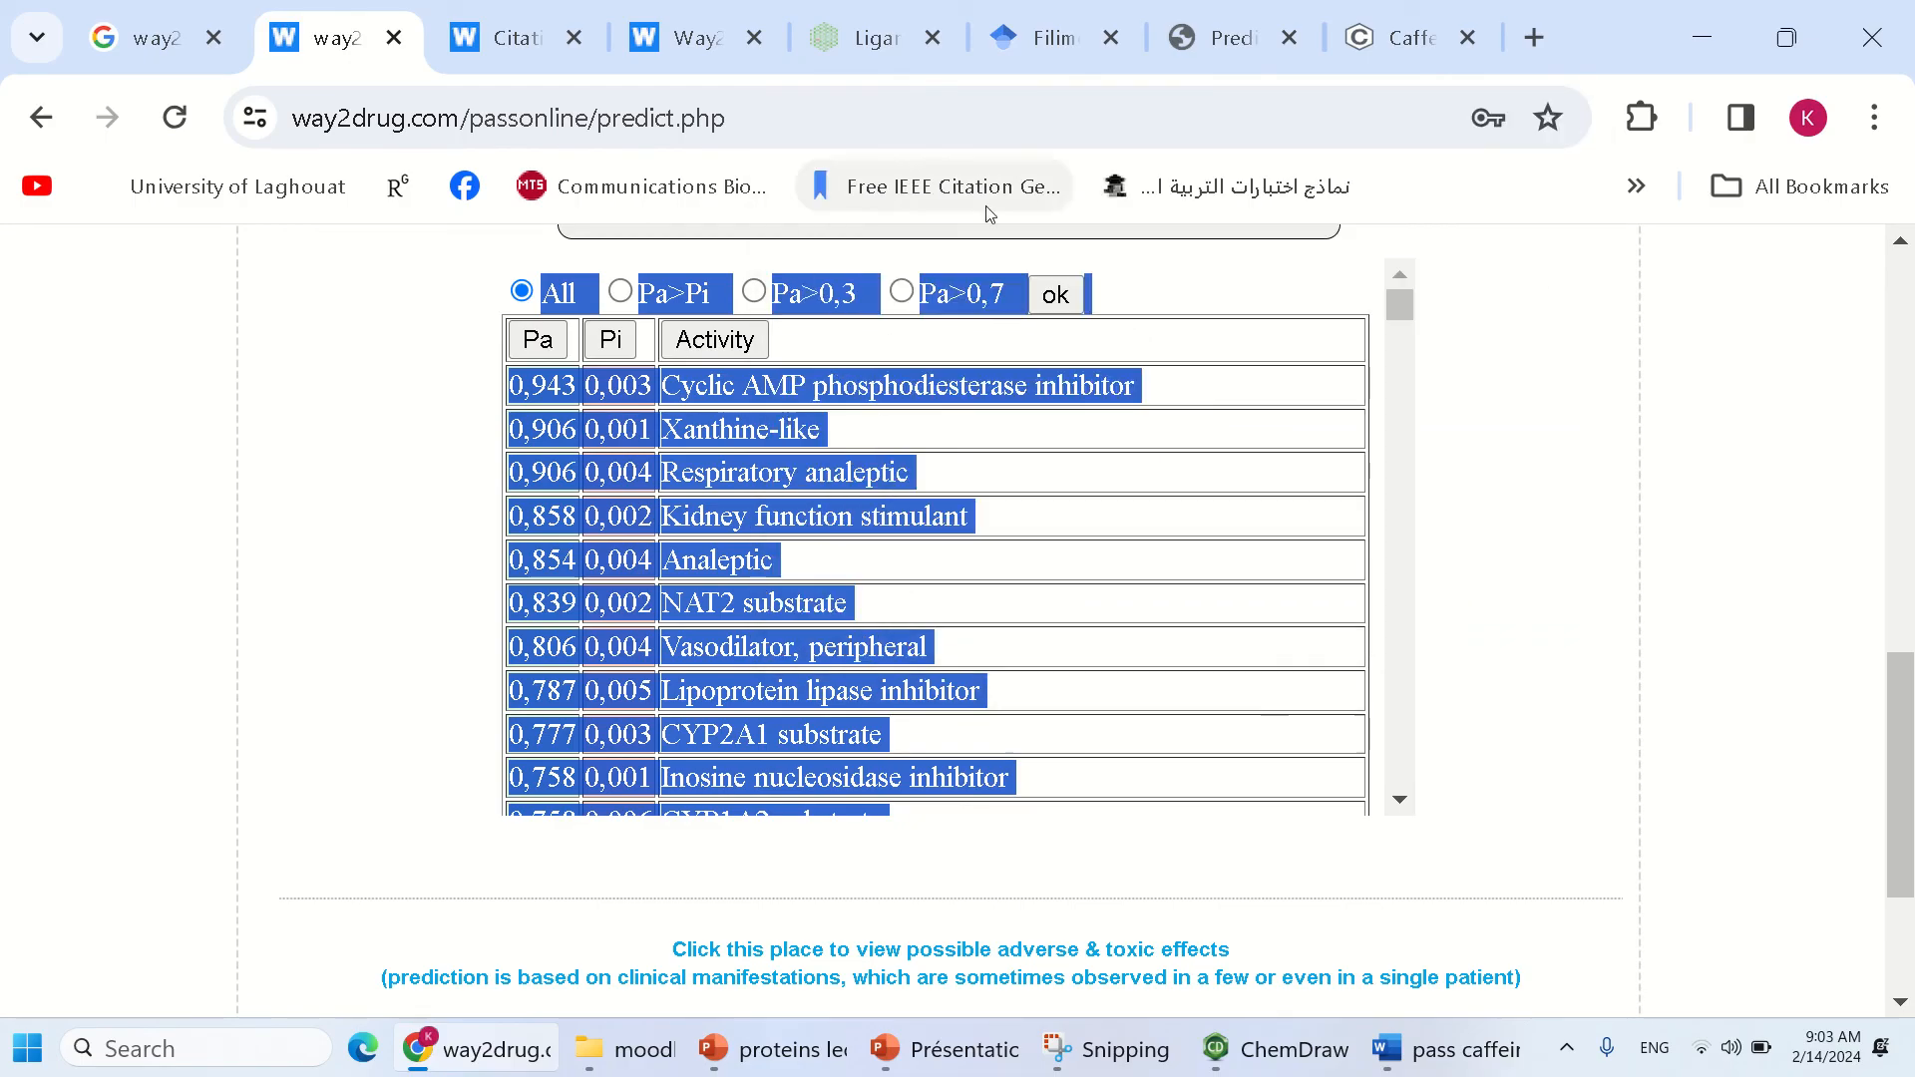
left_click(1448, 1048)
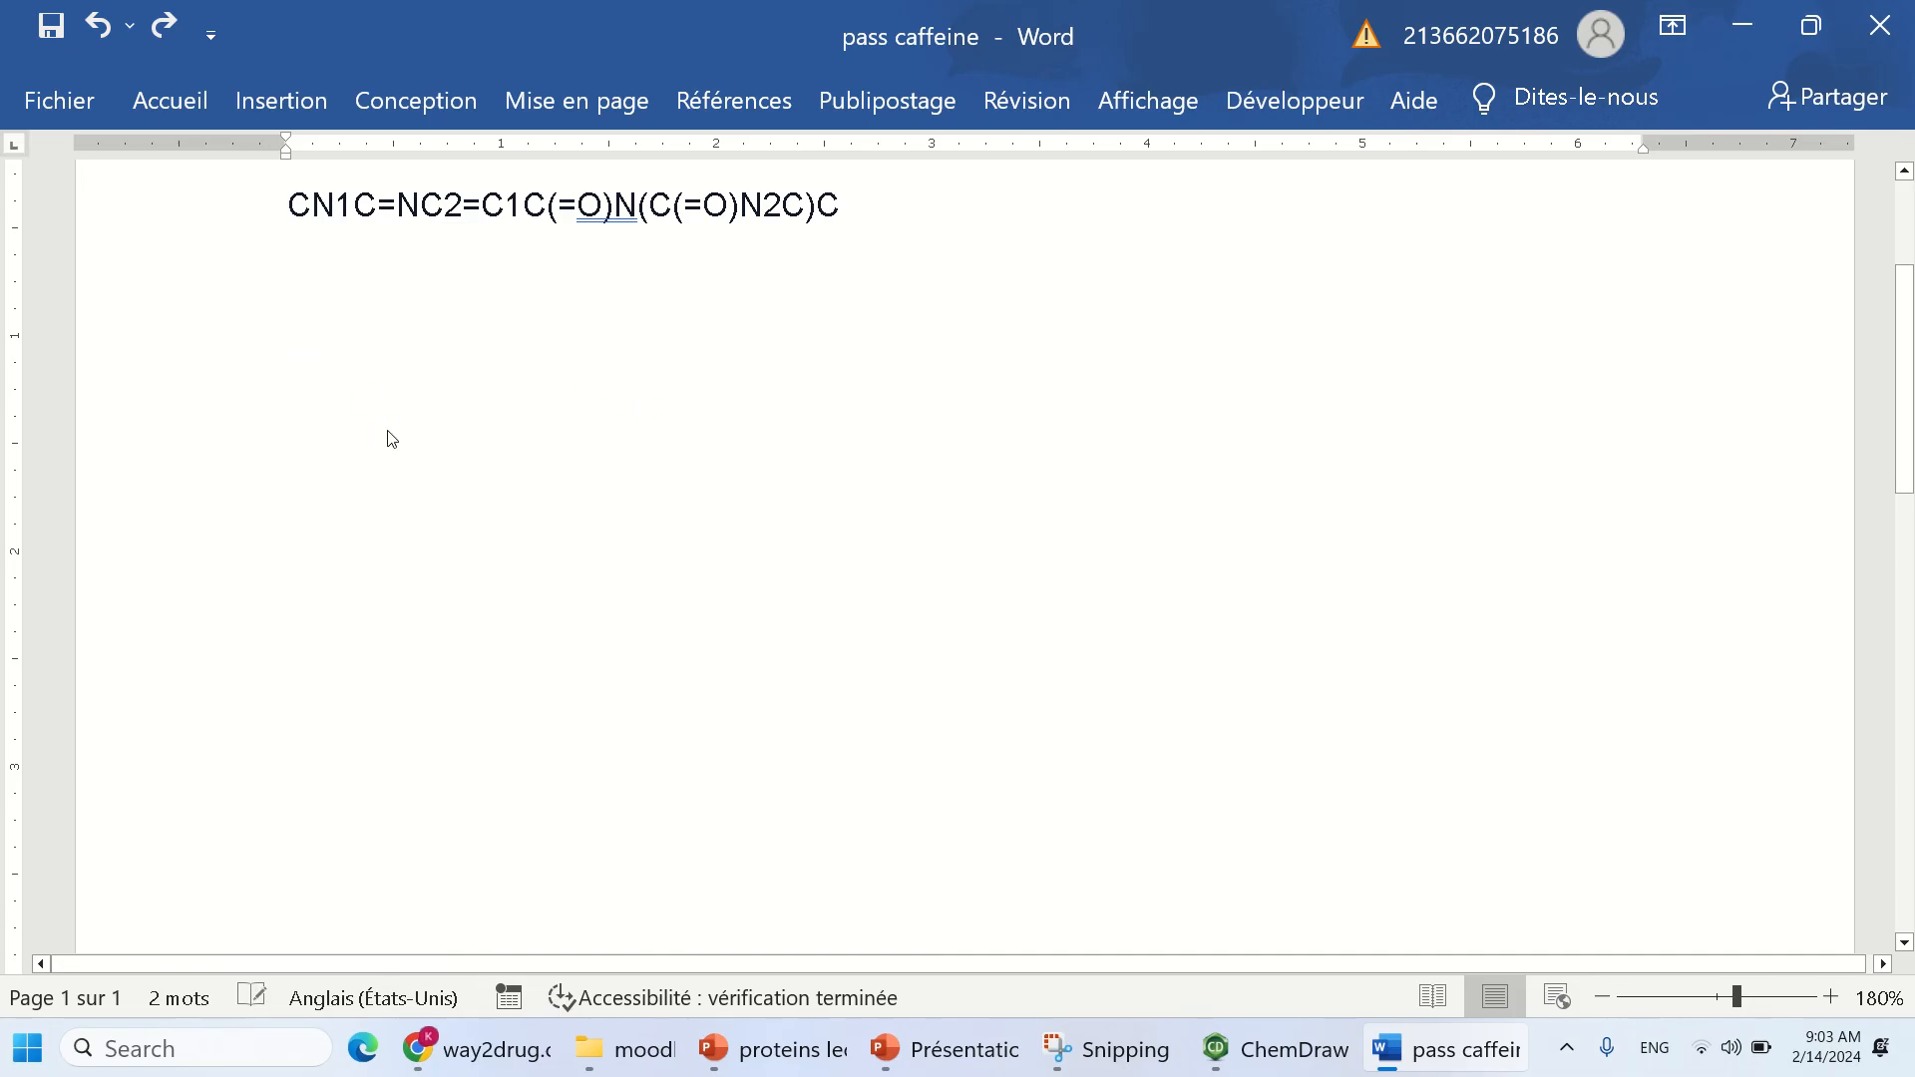
key("ctrl+v")
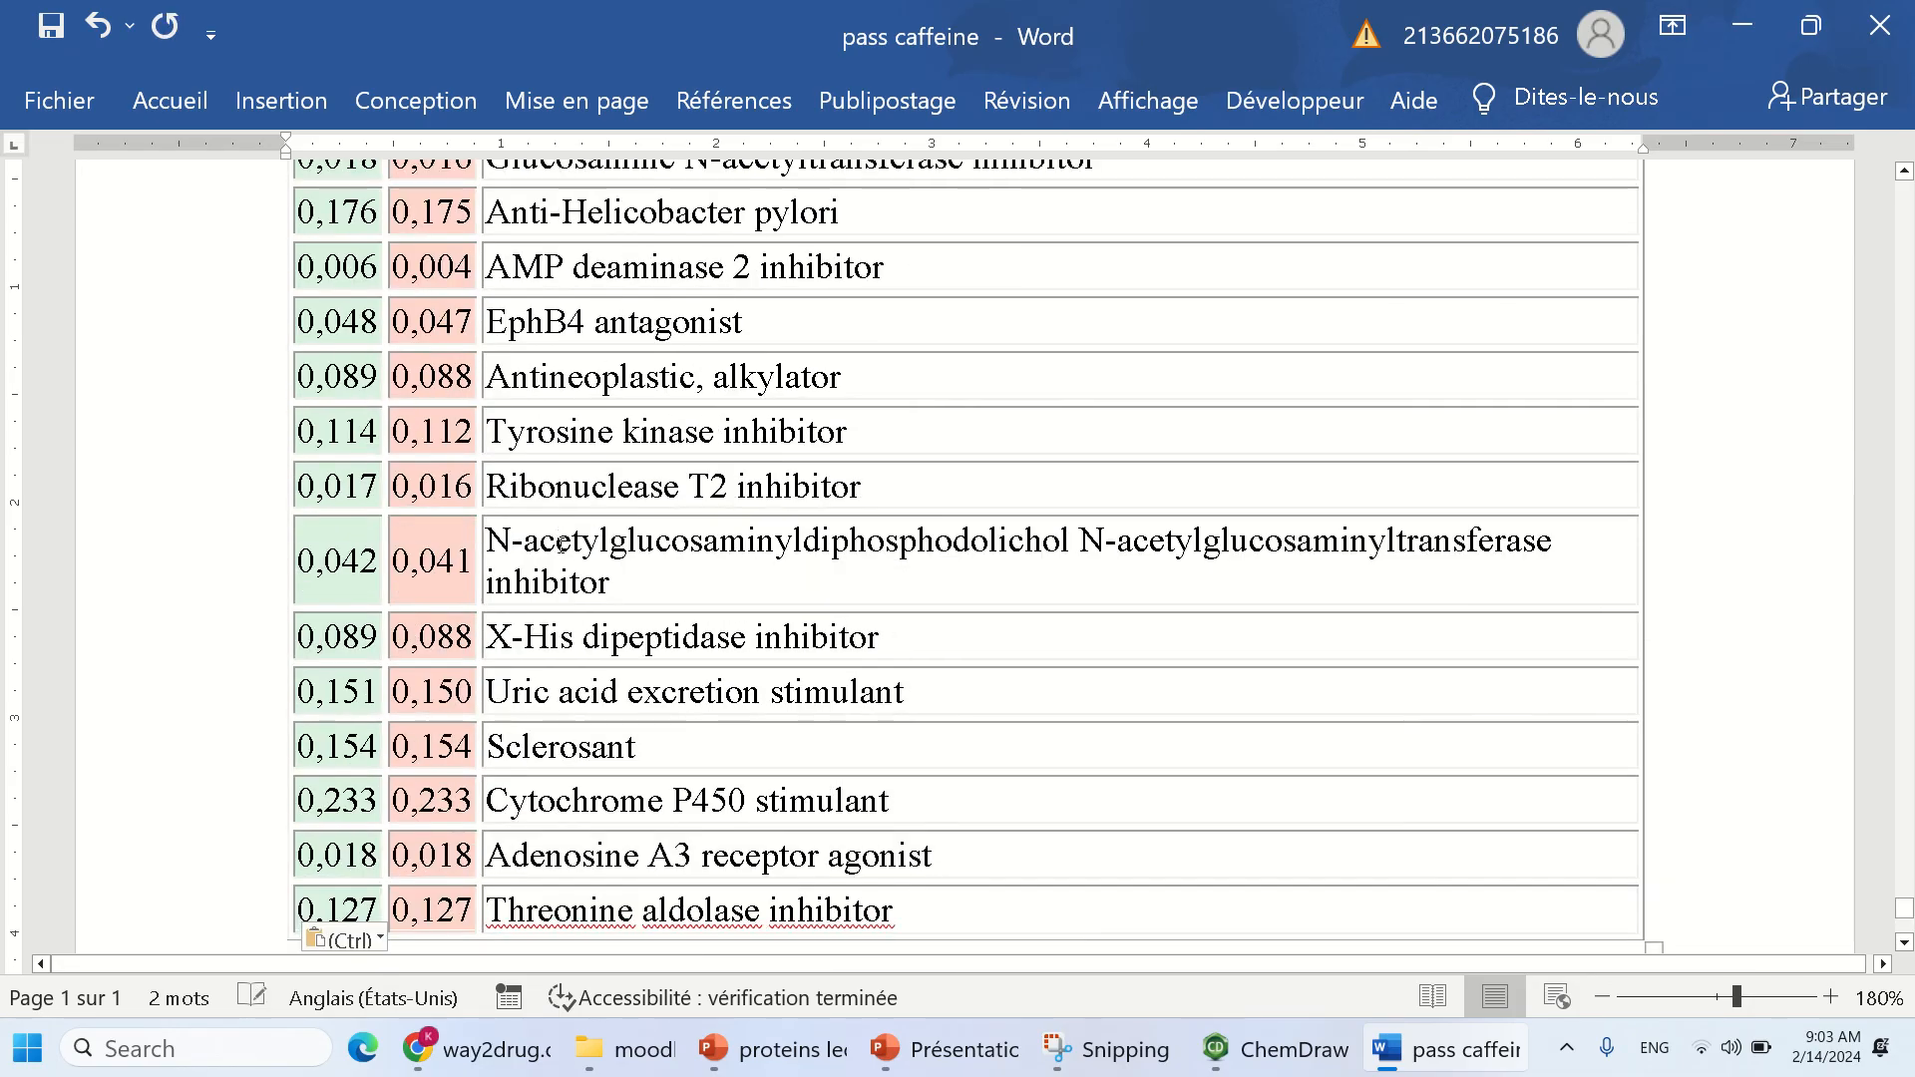
- Review the pasted activity table and the Pa>Pi, Pa>0,3 and Pa>0,7 thresholds above it
scroll(492, 648, "up", 10)
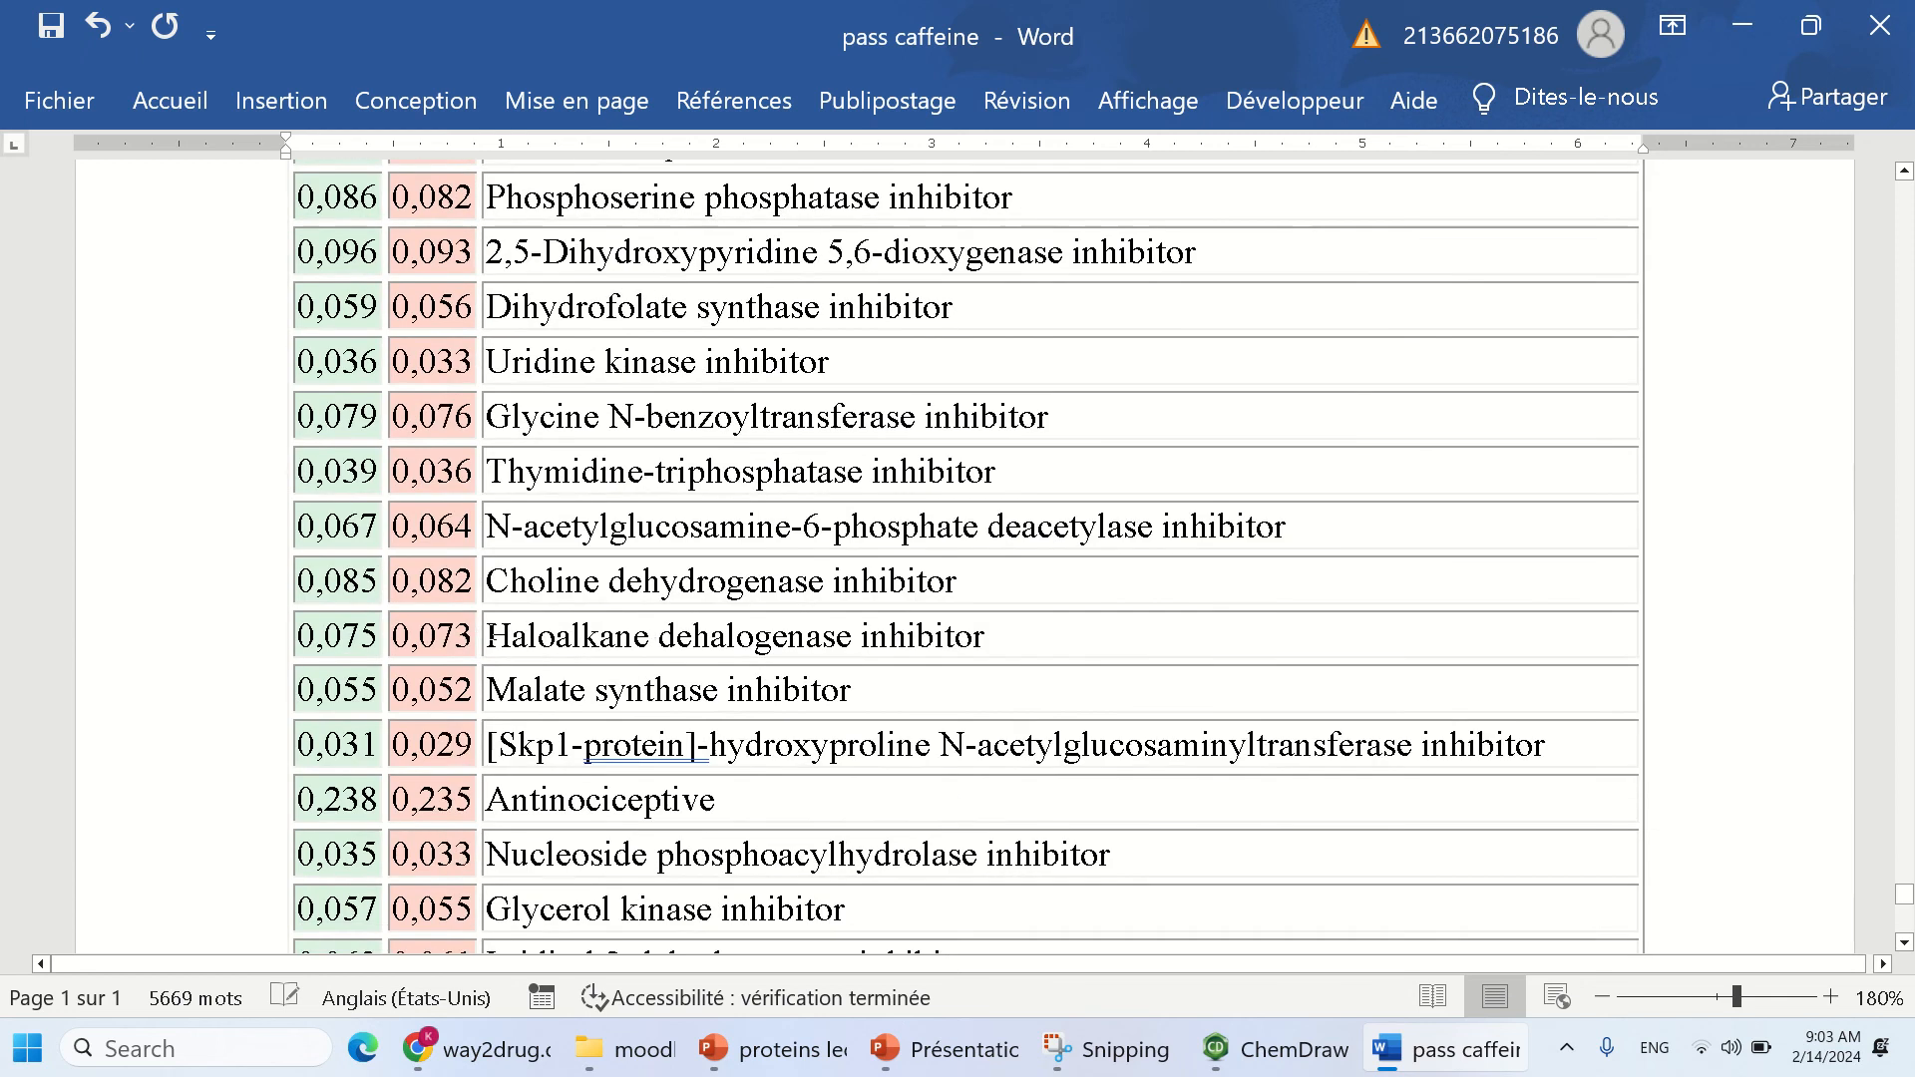
scroll(1045, 785, "down", 2)
scroll(964, 558, "up", 20)
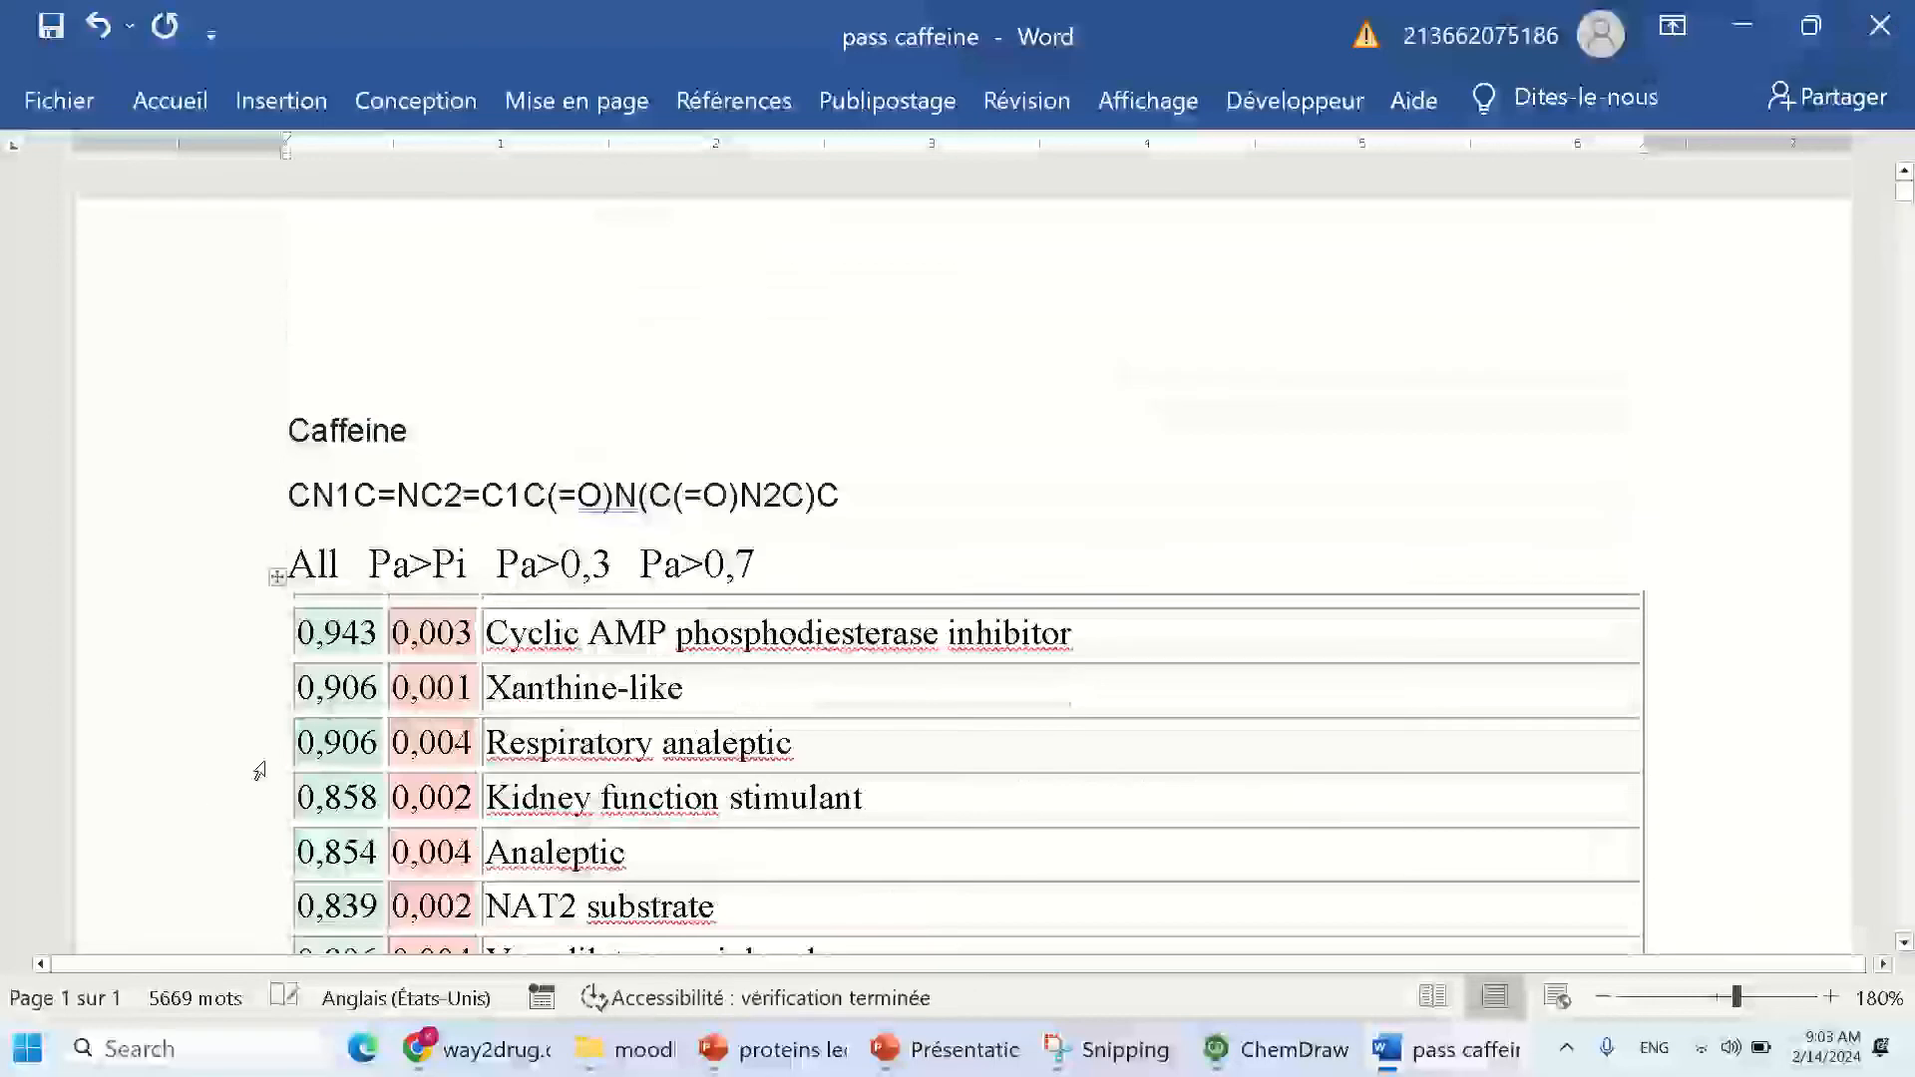
left_click_drag(385, 575, 385, 575)
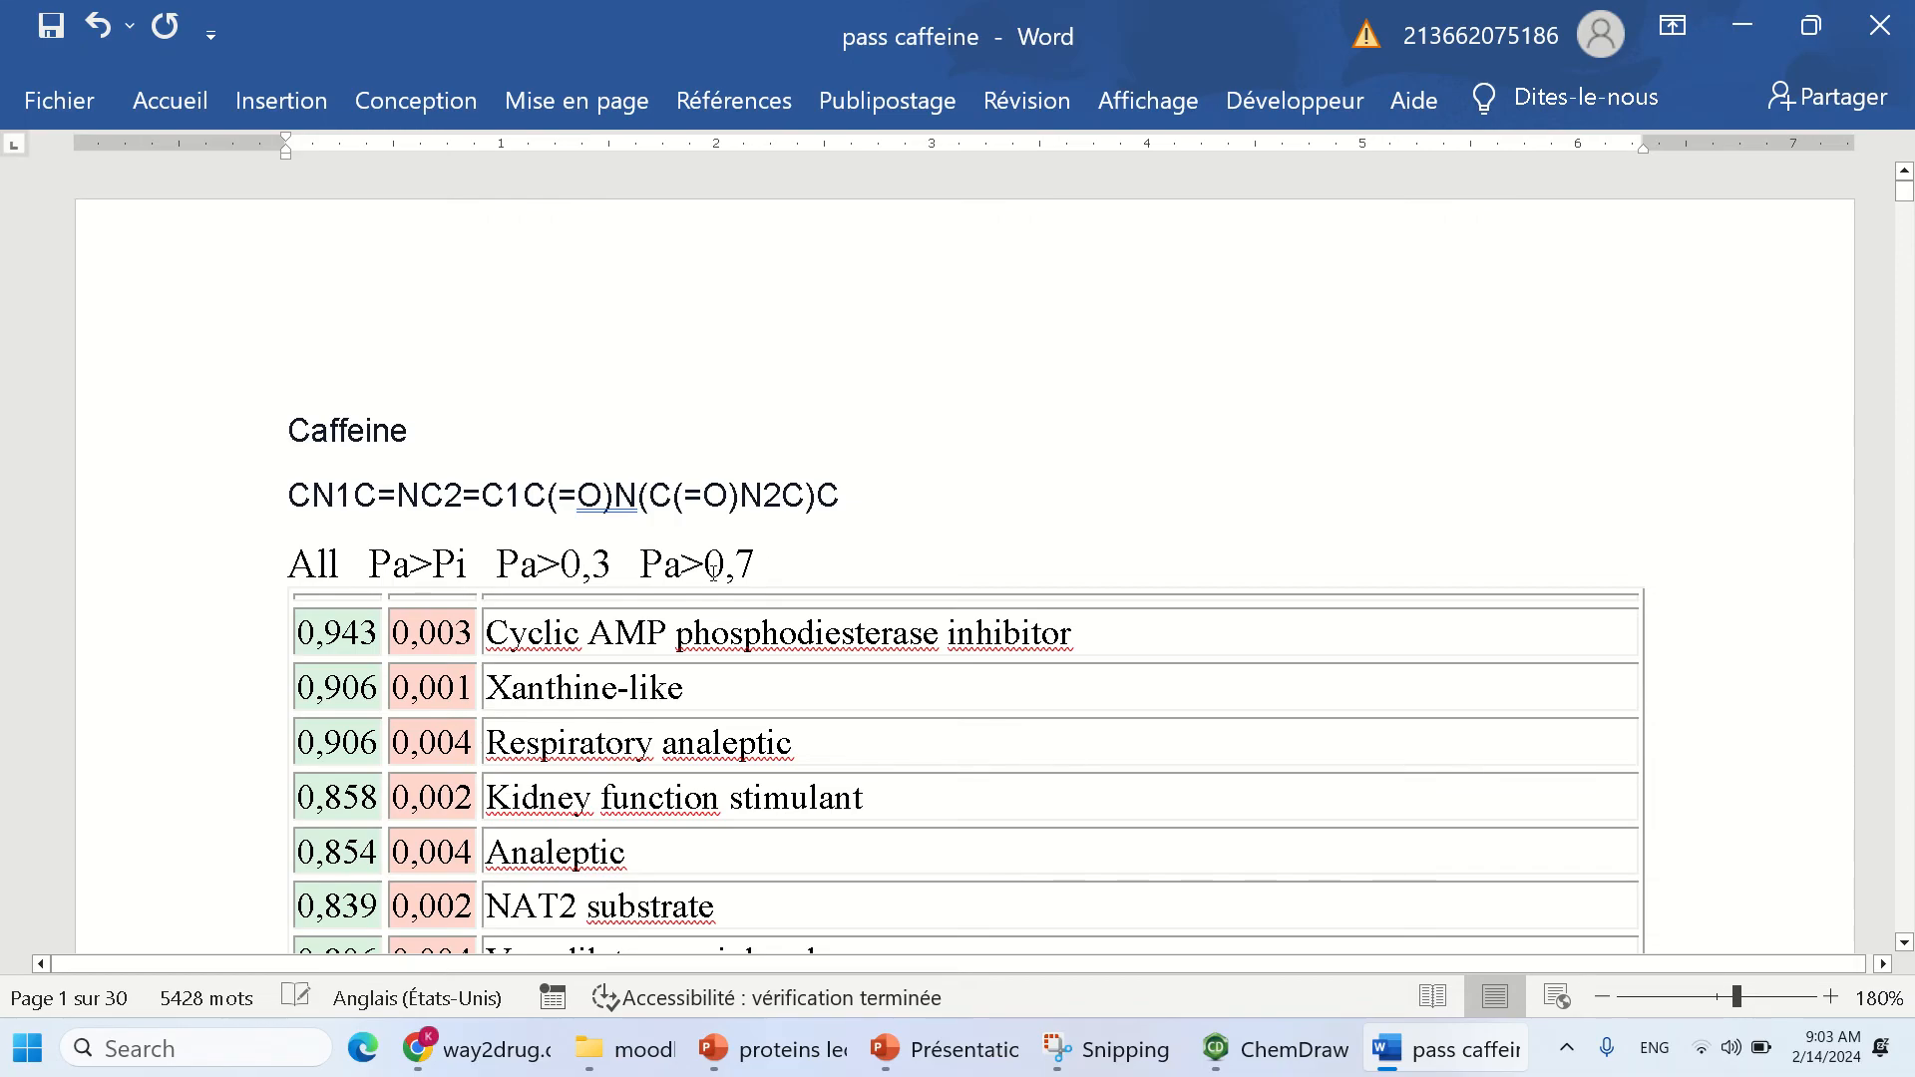
double_click(583, 565)
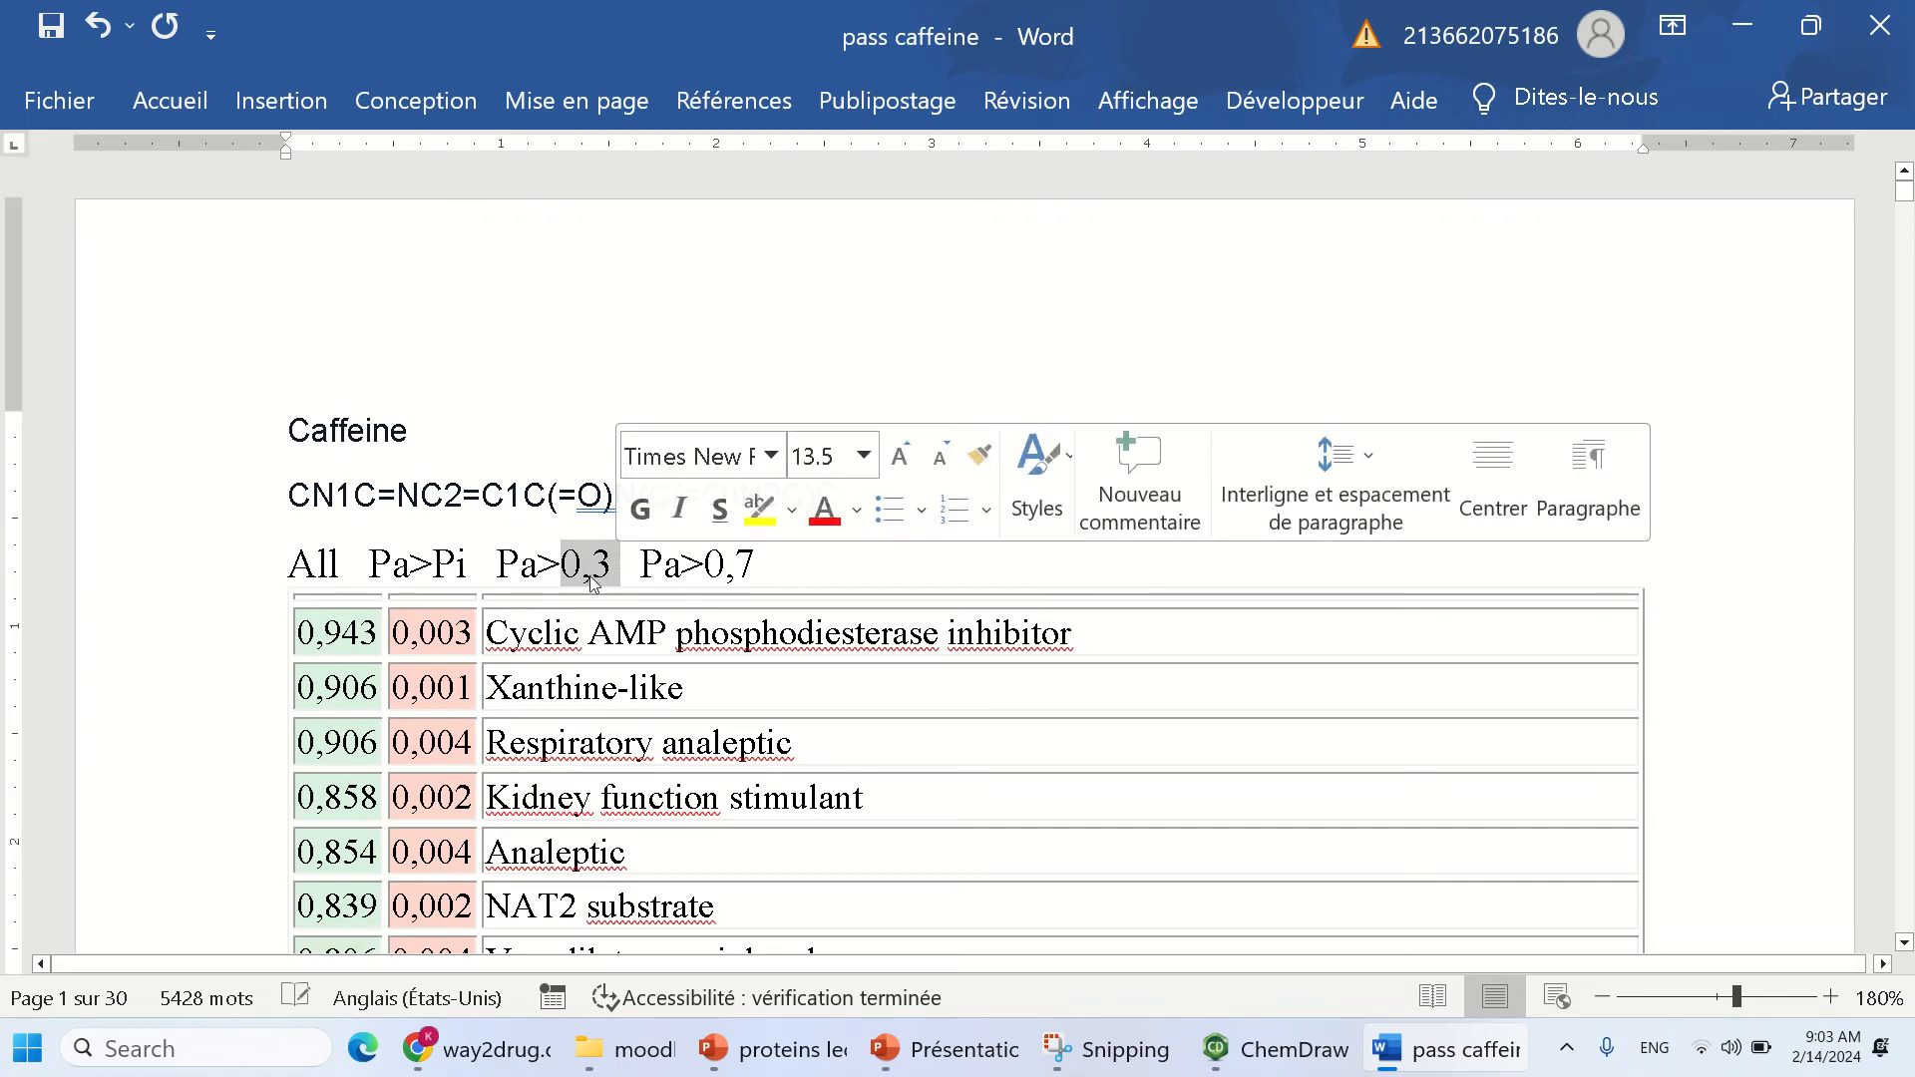
left_click(584, 572)
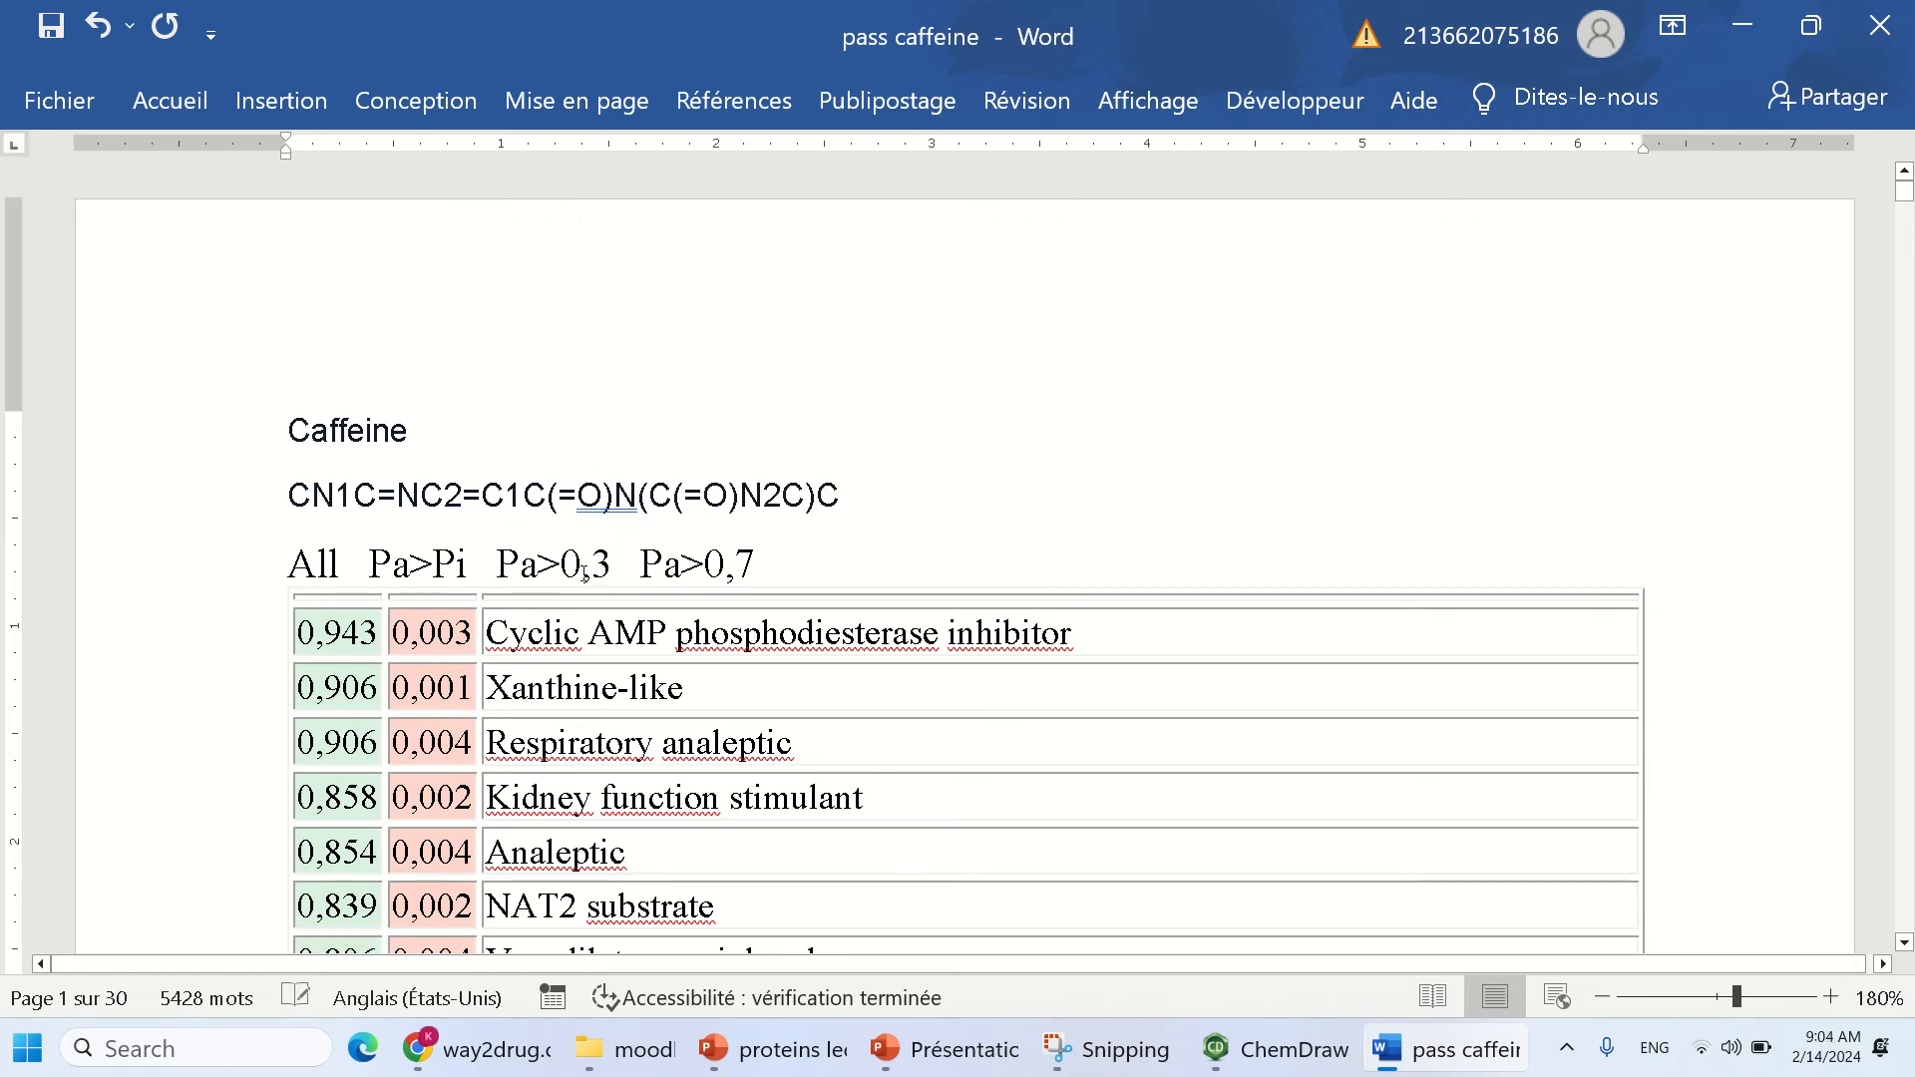
- Open the document's text search and keep the Home commands permanently displayed
key("ctrl+f")
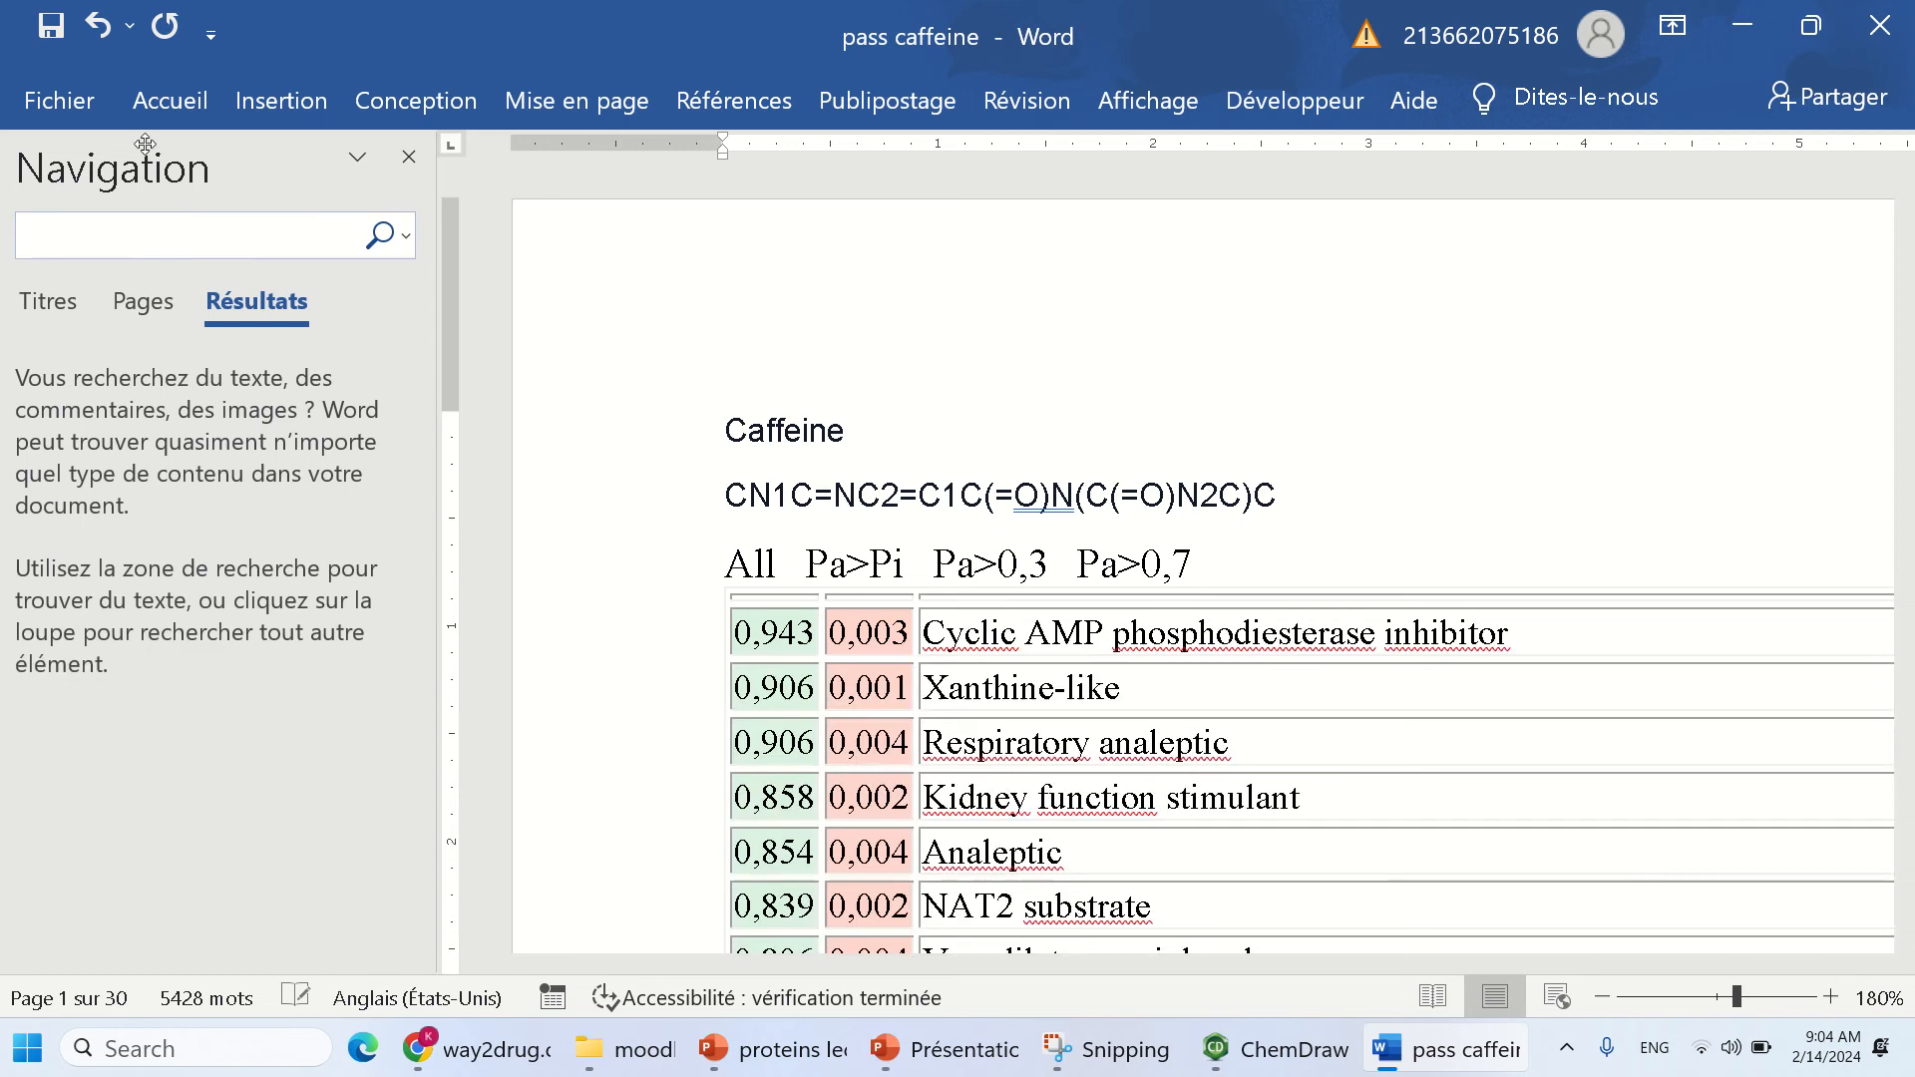
left_click(193, 104)
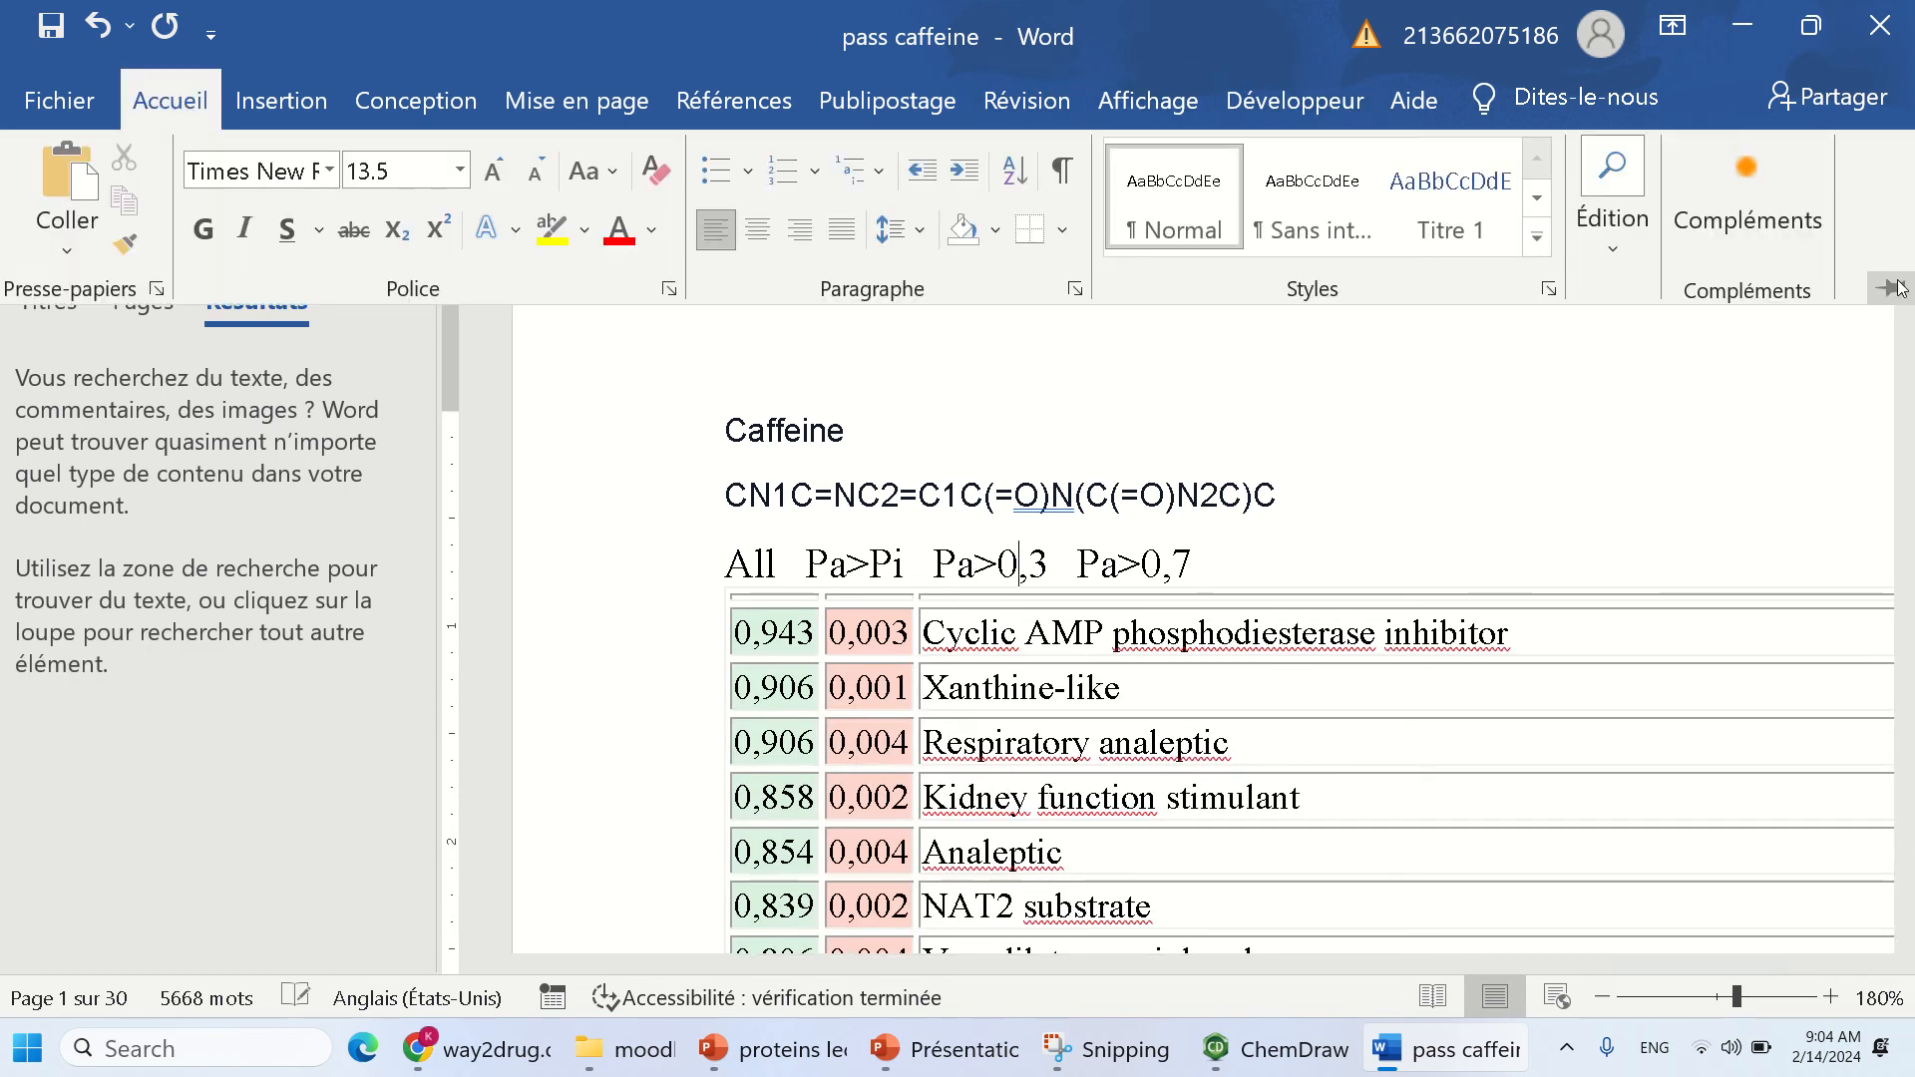
left_click(1898, 288)
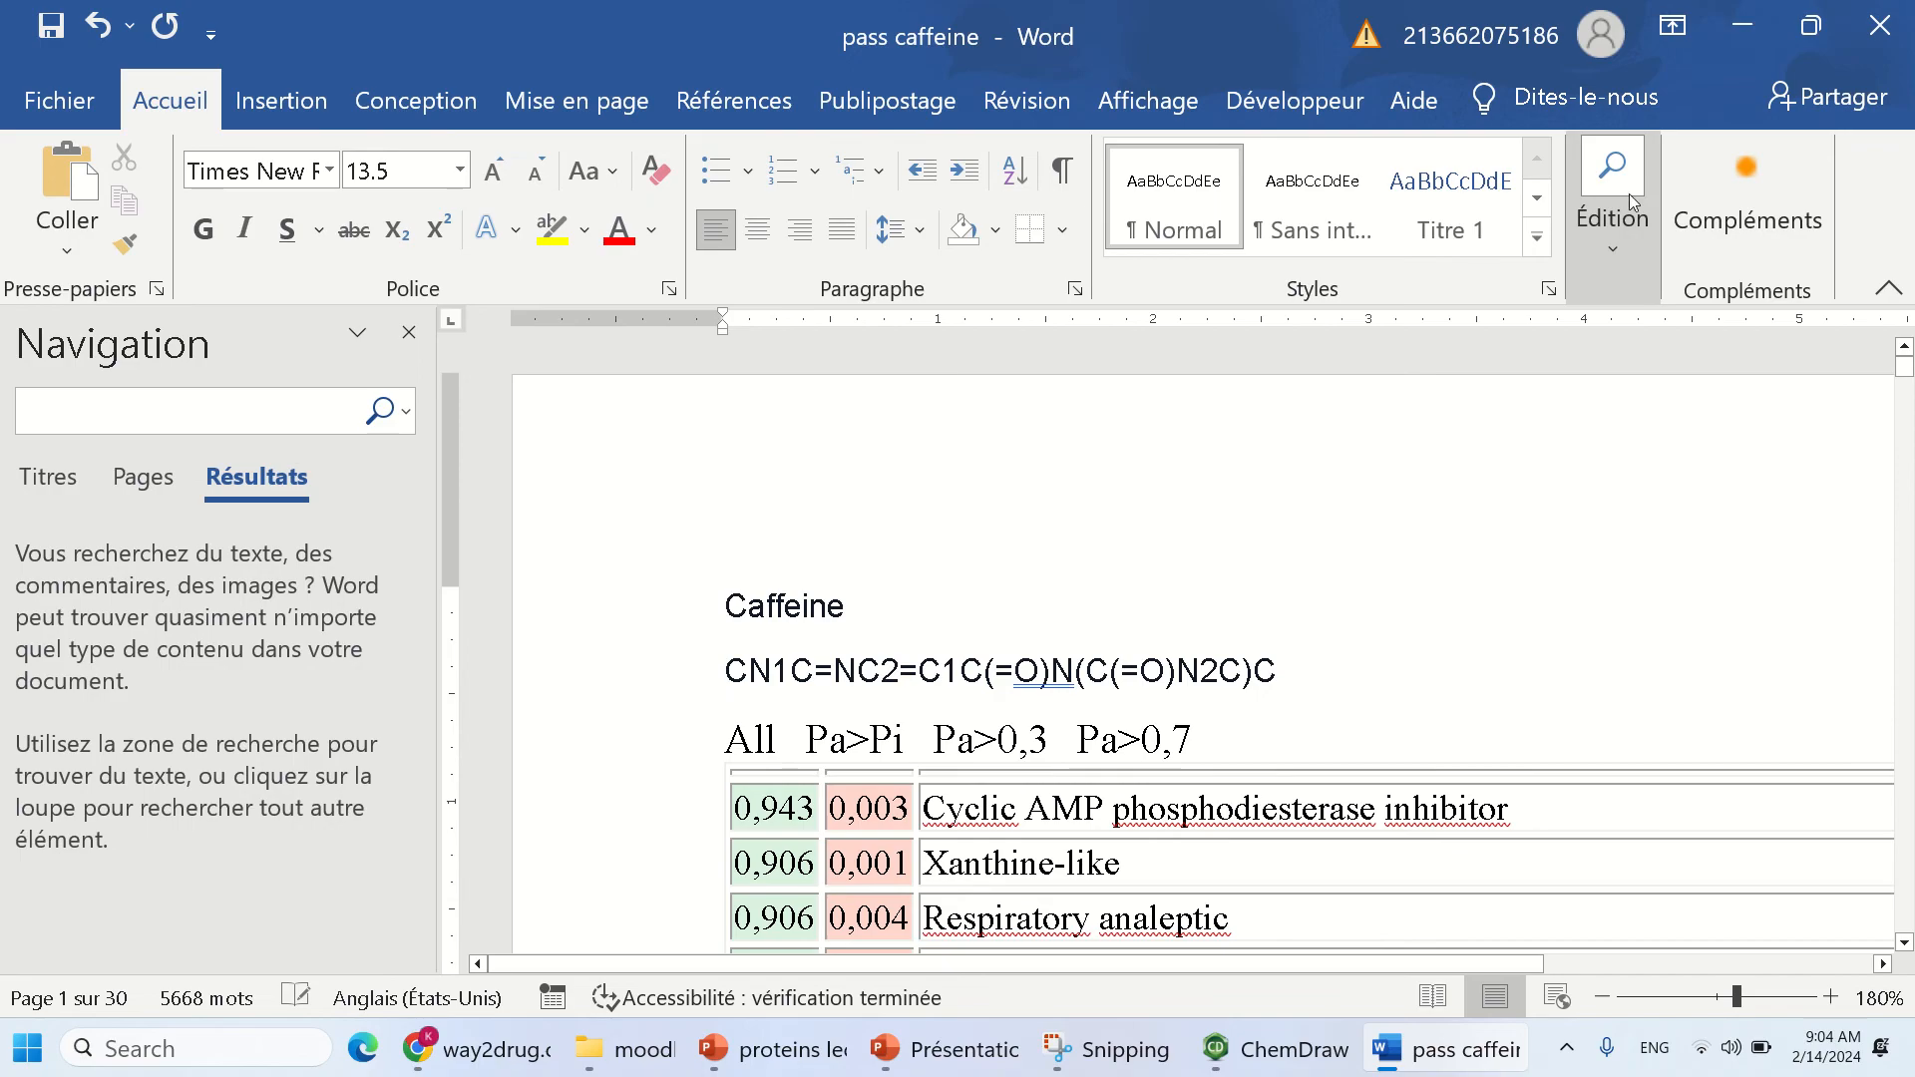
- Search the document for "amylase" and check the Pa value of the alpha-amylase inhibitor row
left_click(160, 412)
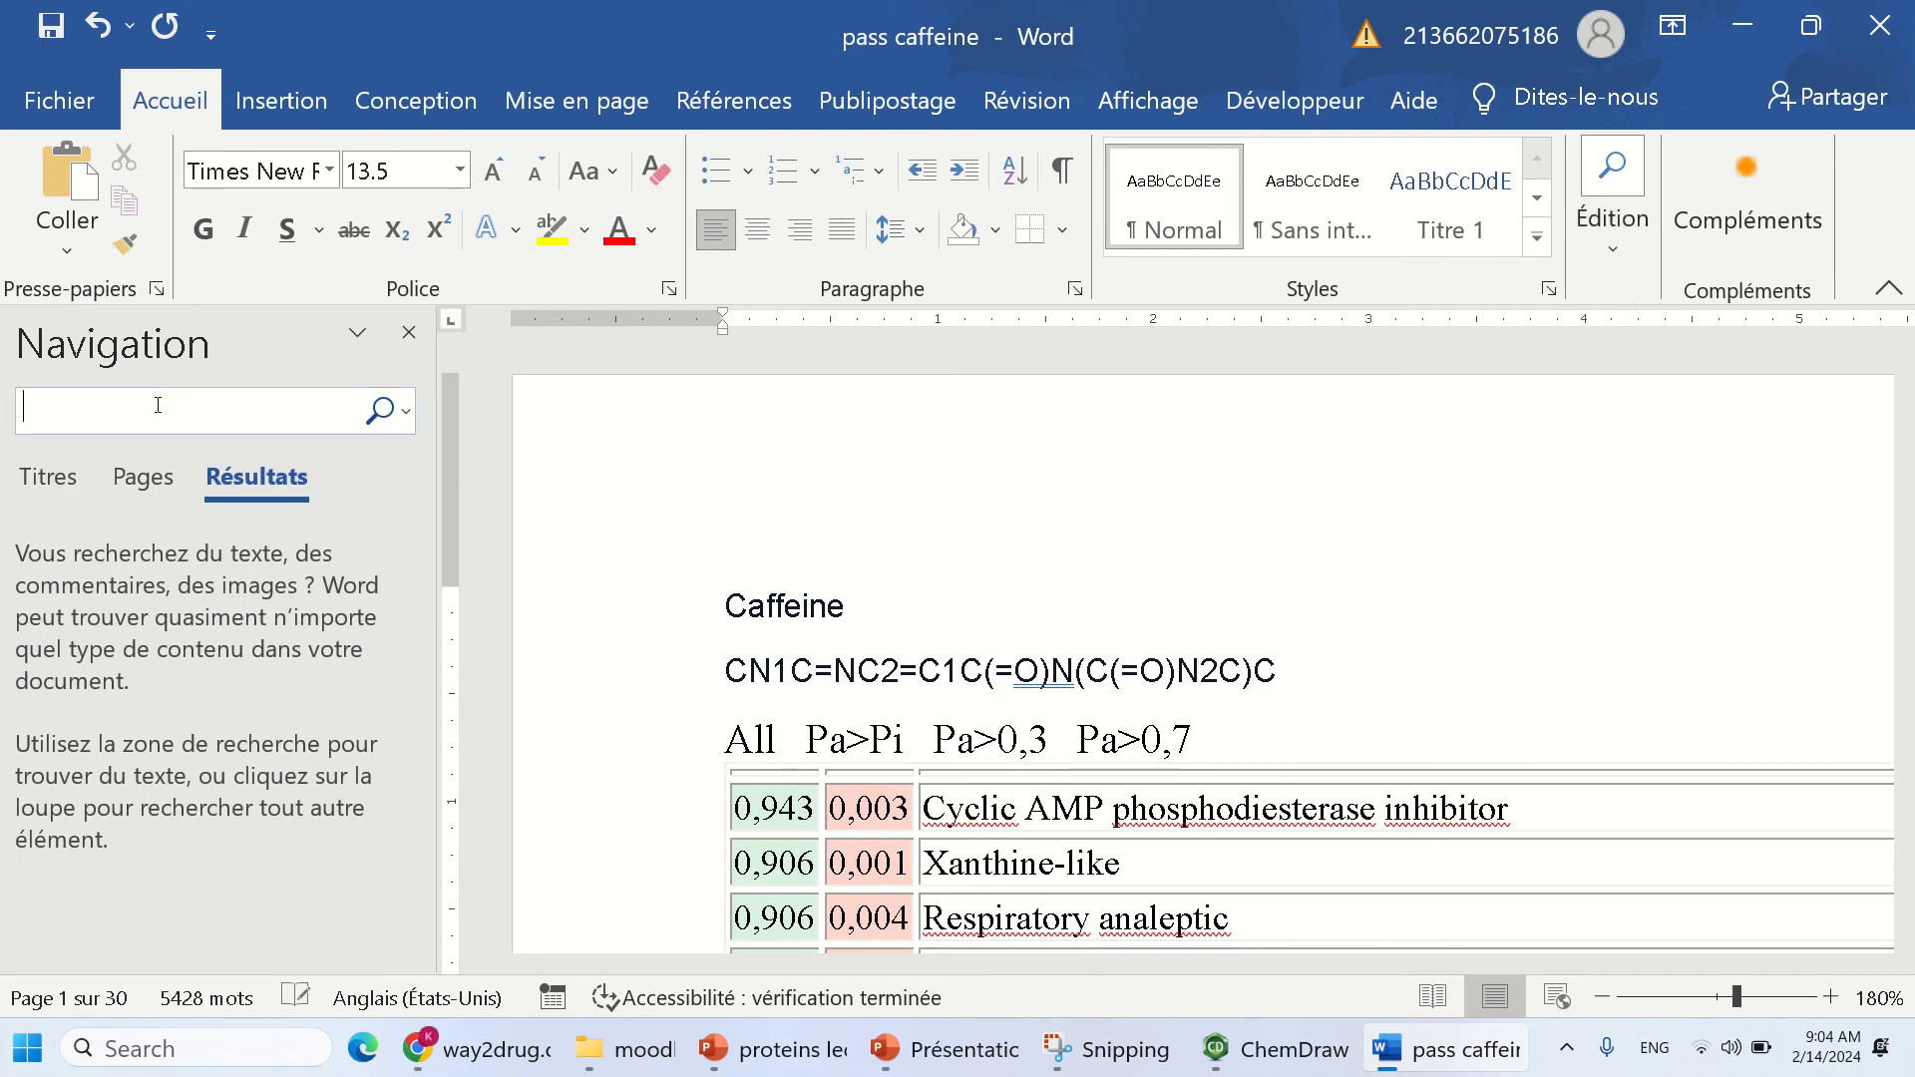
type("amyla")
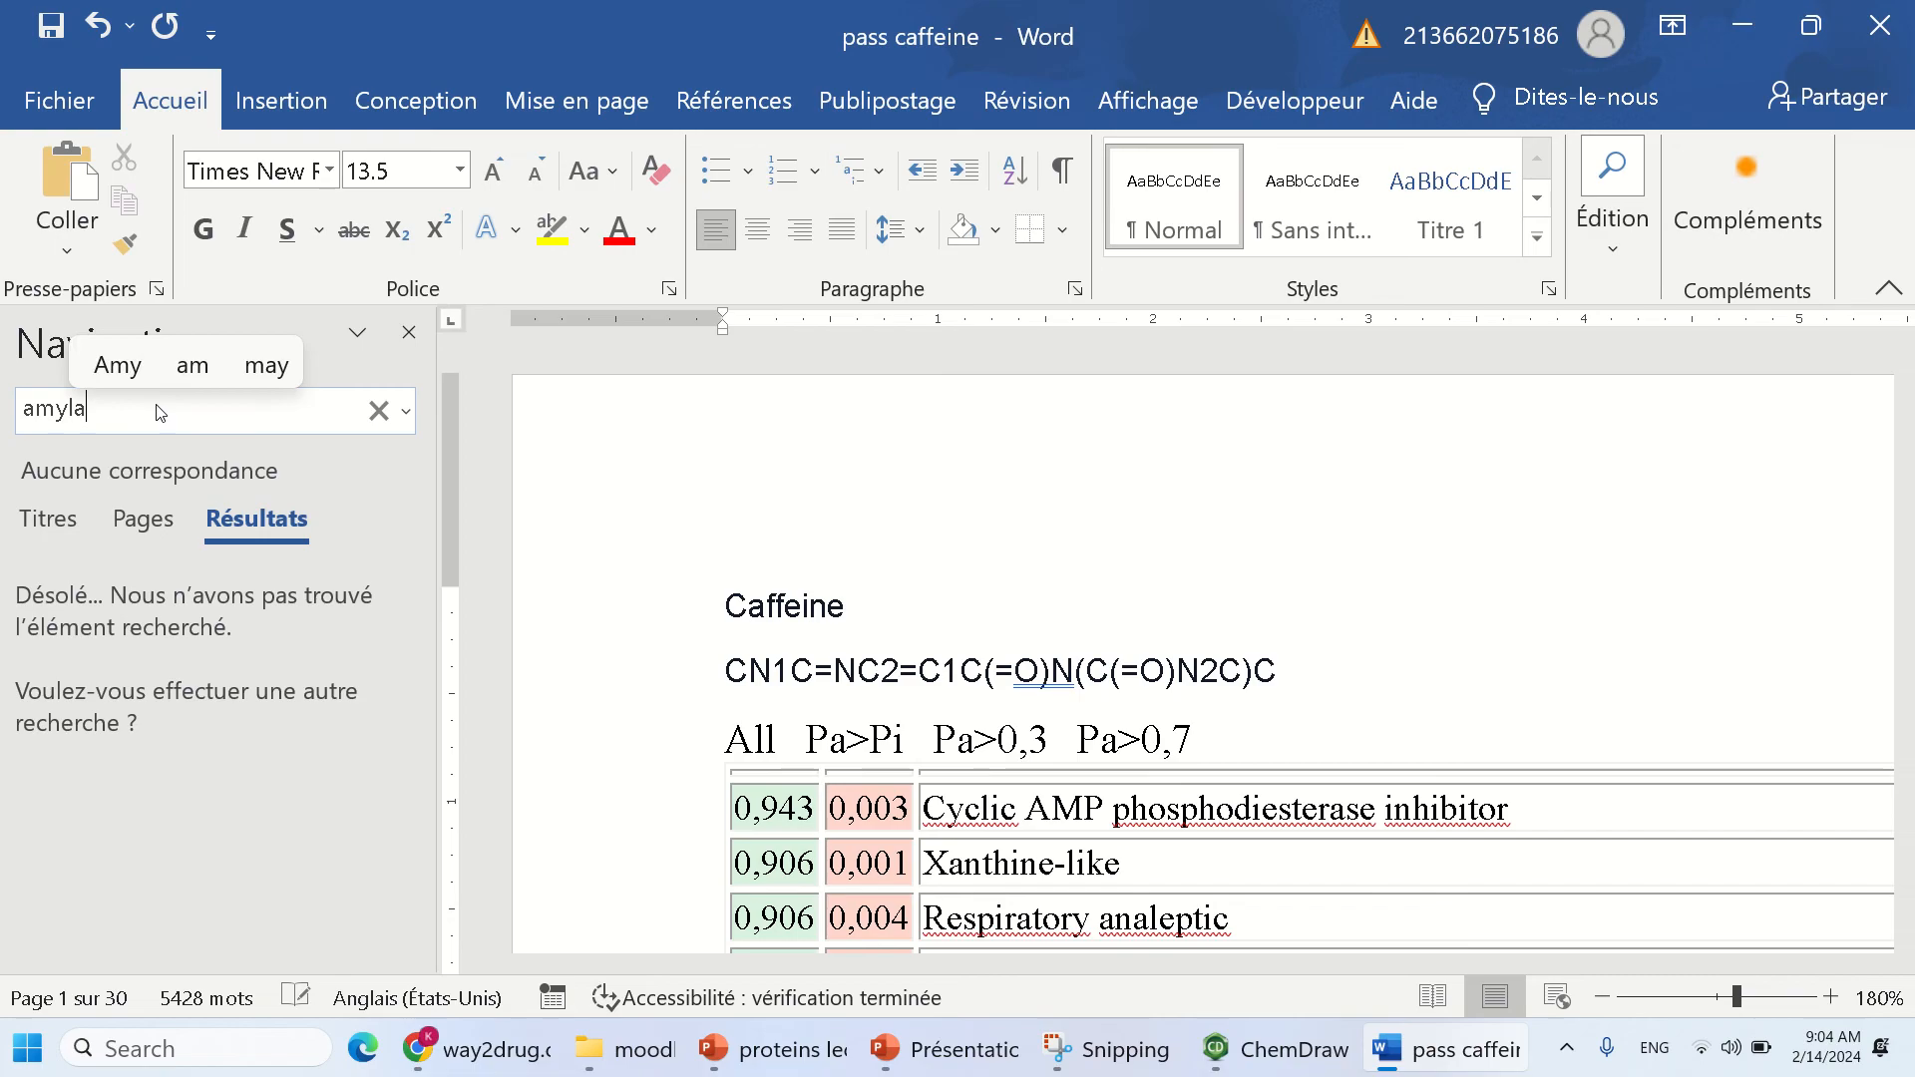
type("se")
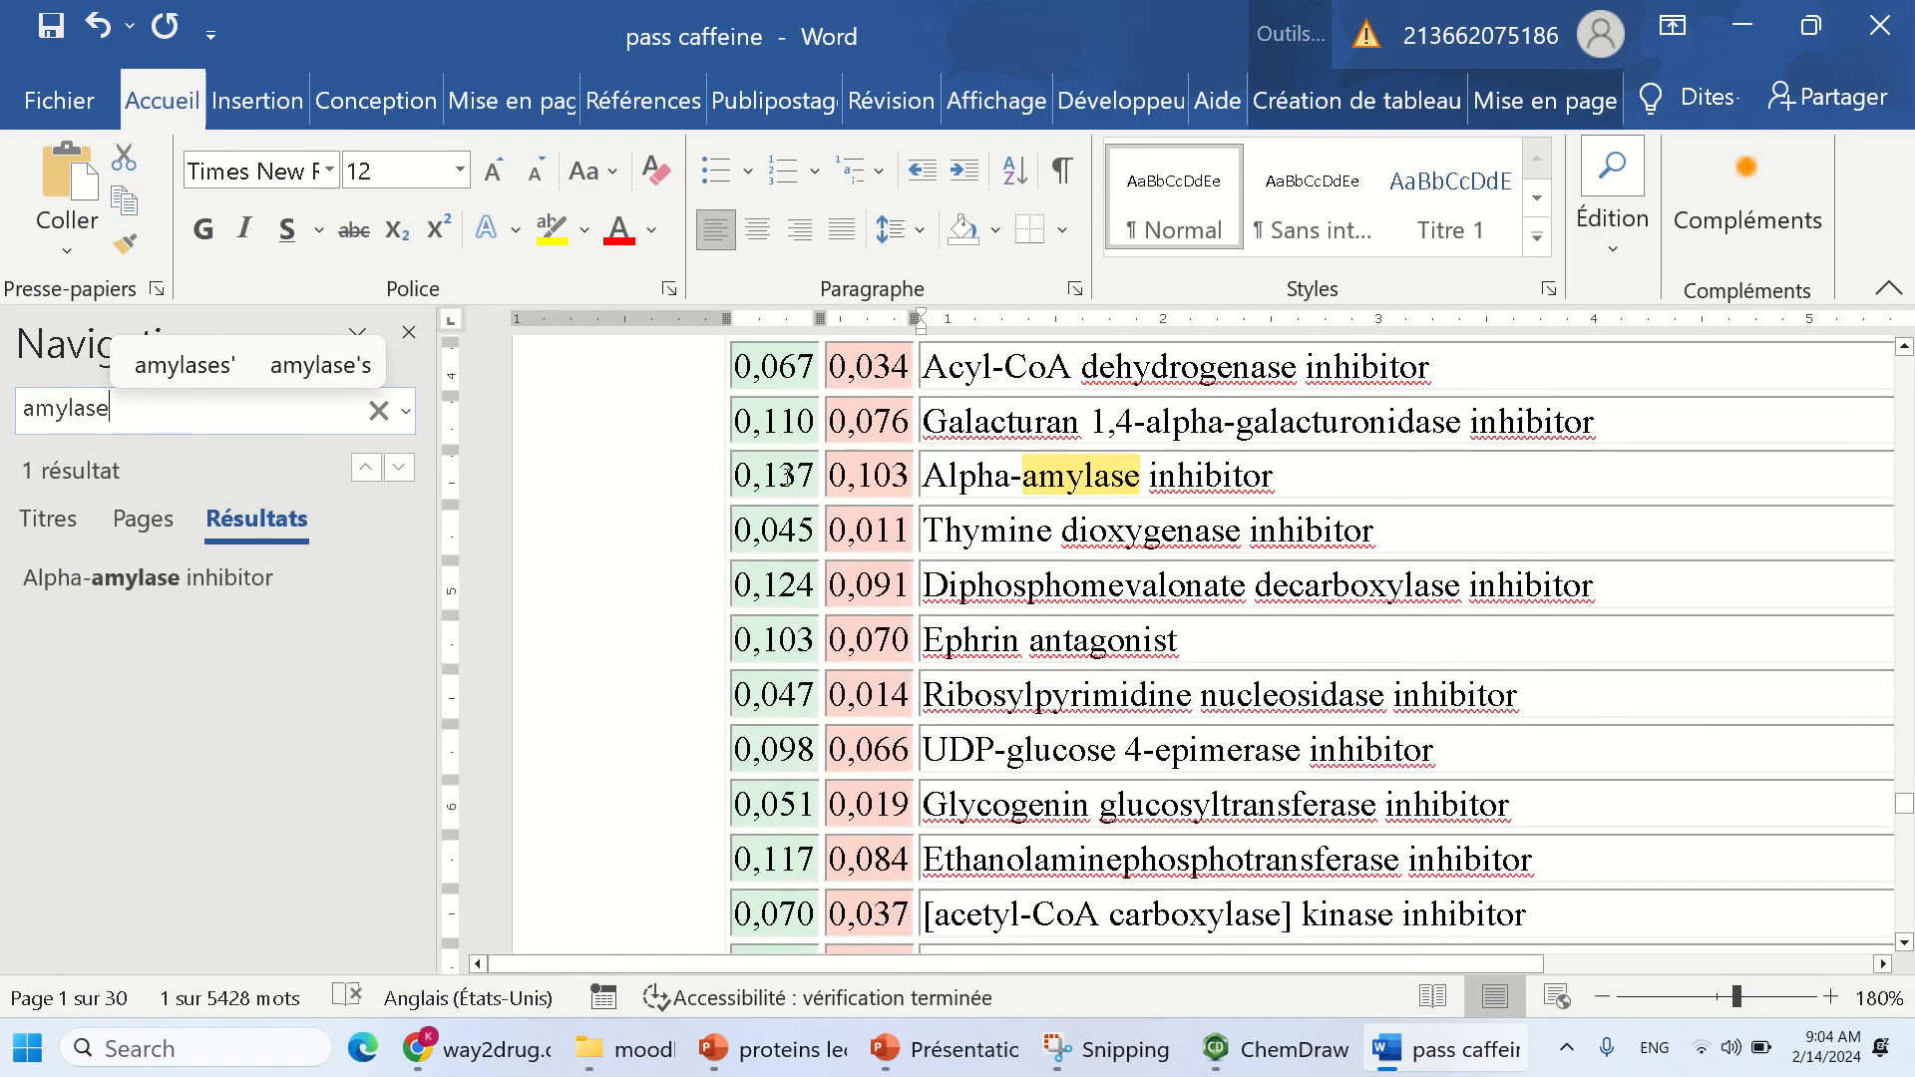
left_click(803, 474)
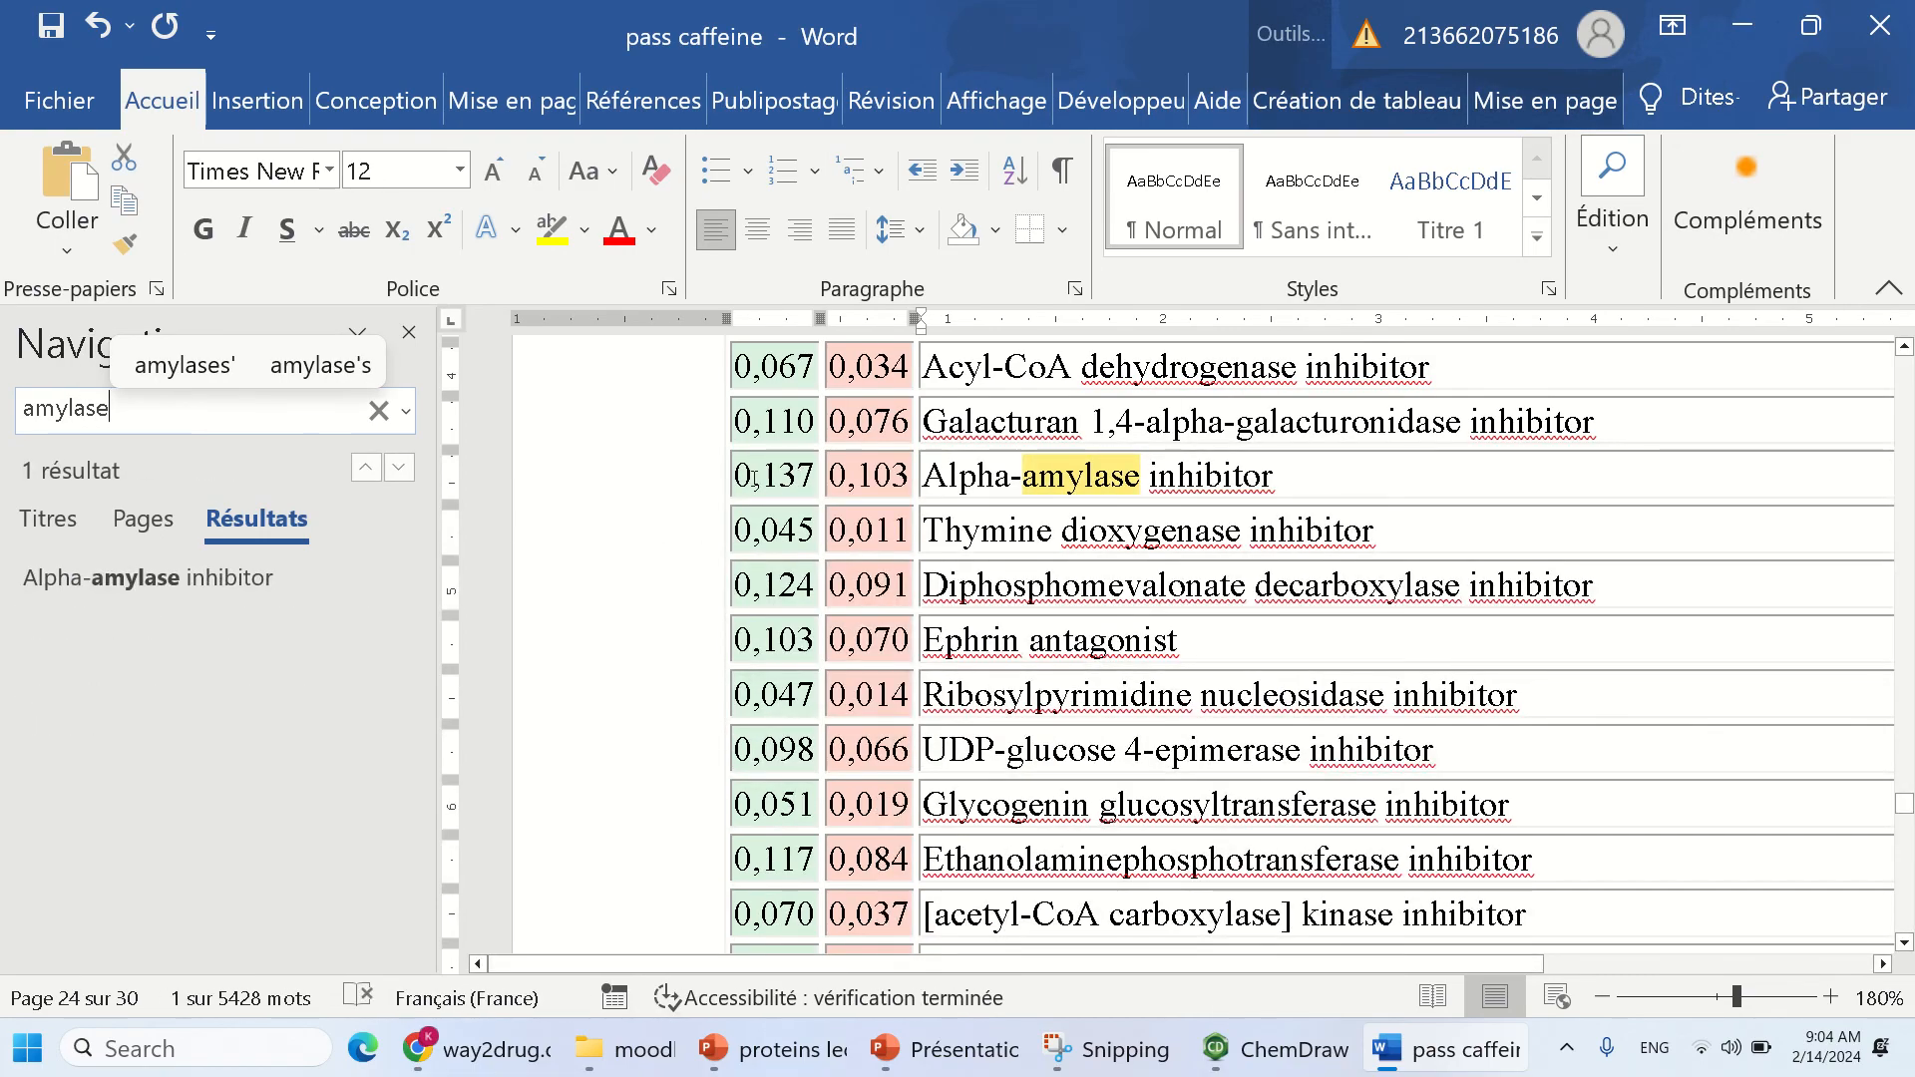
- Search the document for "glucosidase" and compare the Glucan endo-1,6-beta-glucosidase and endo-1,3-beta-D-glucosidase inhibitor entries
left_click(33, 410)
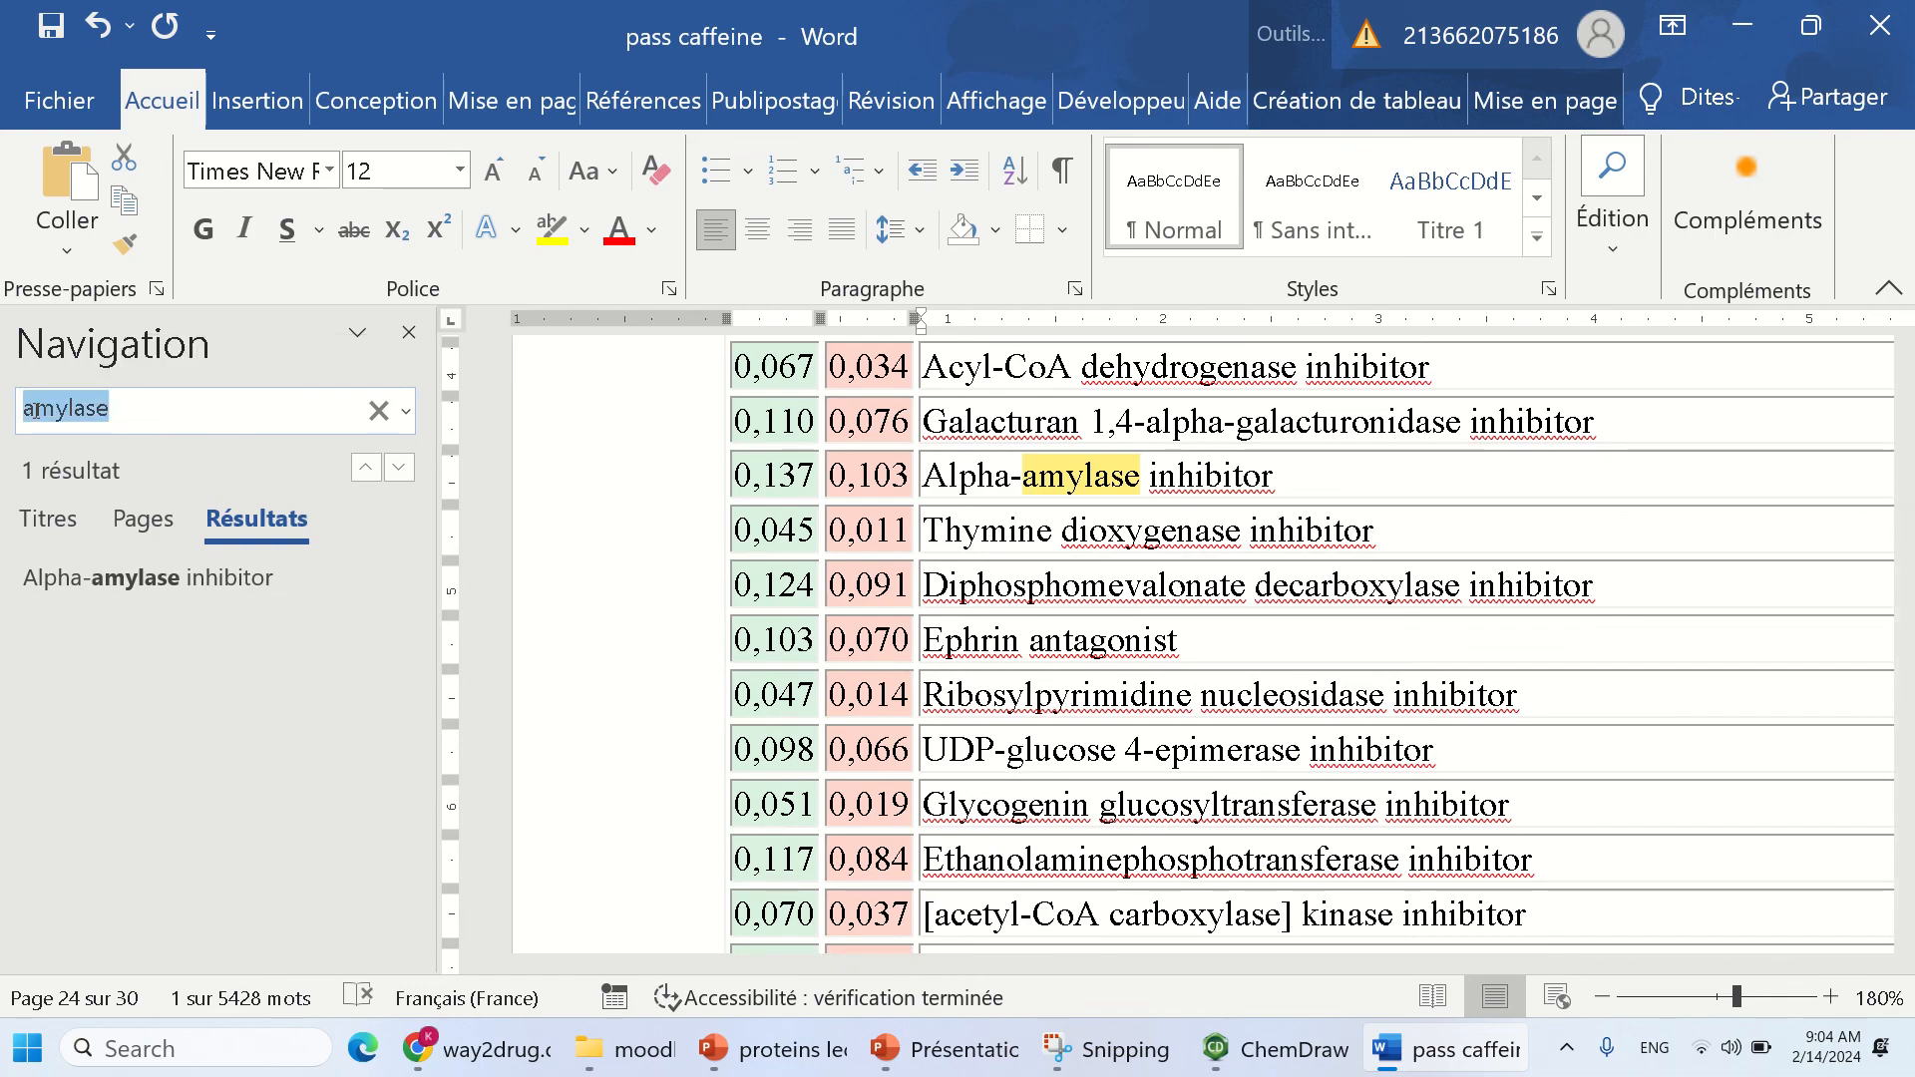
type("glucosid")
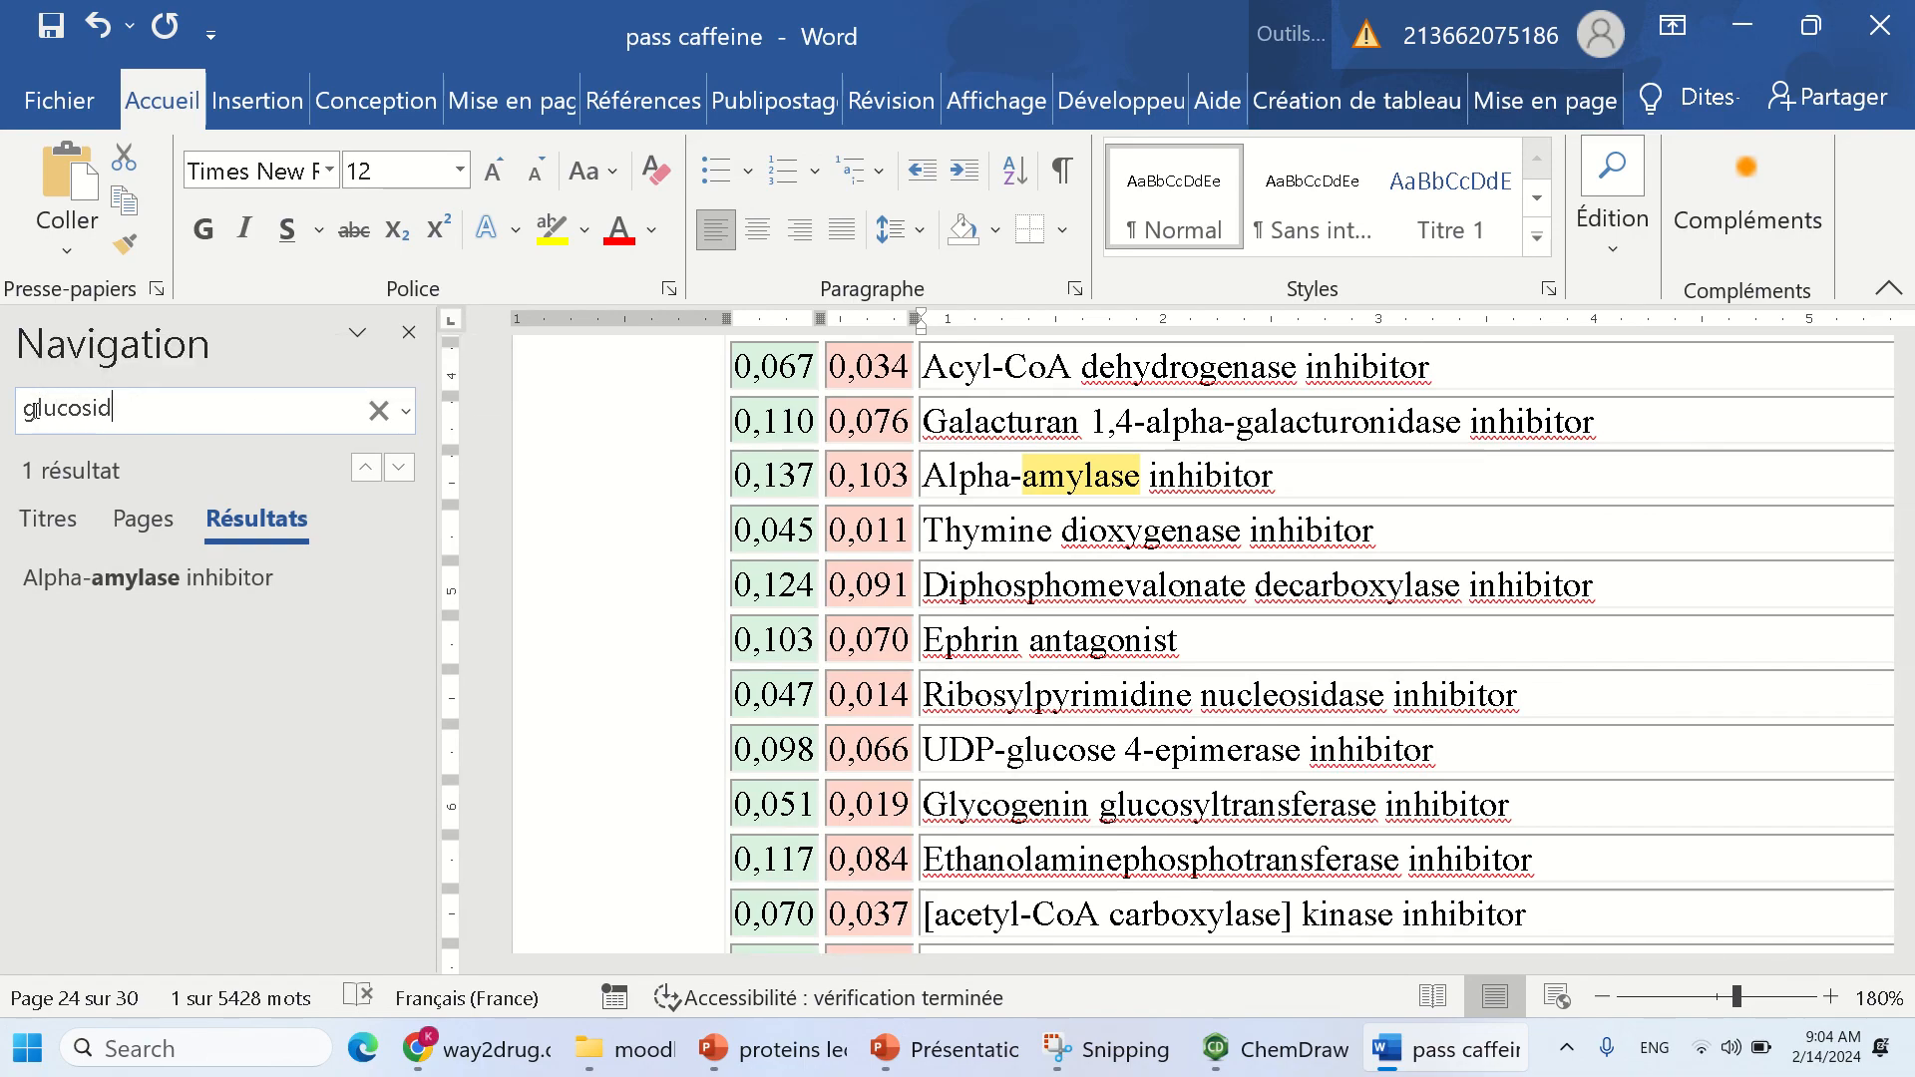
type("ase")
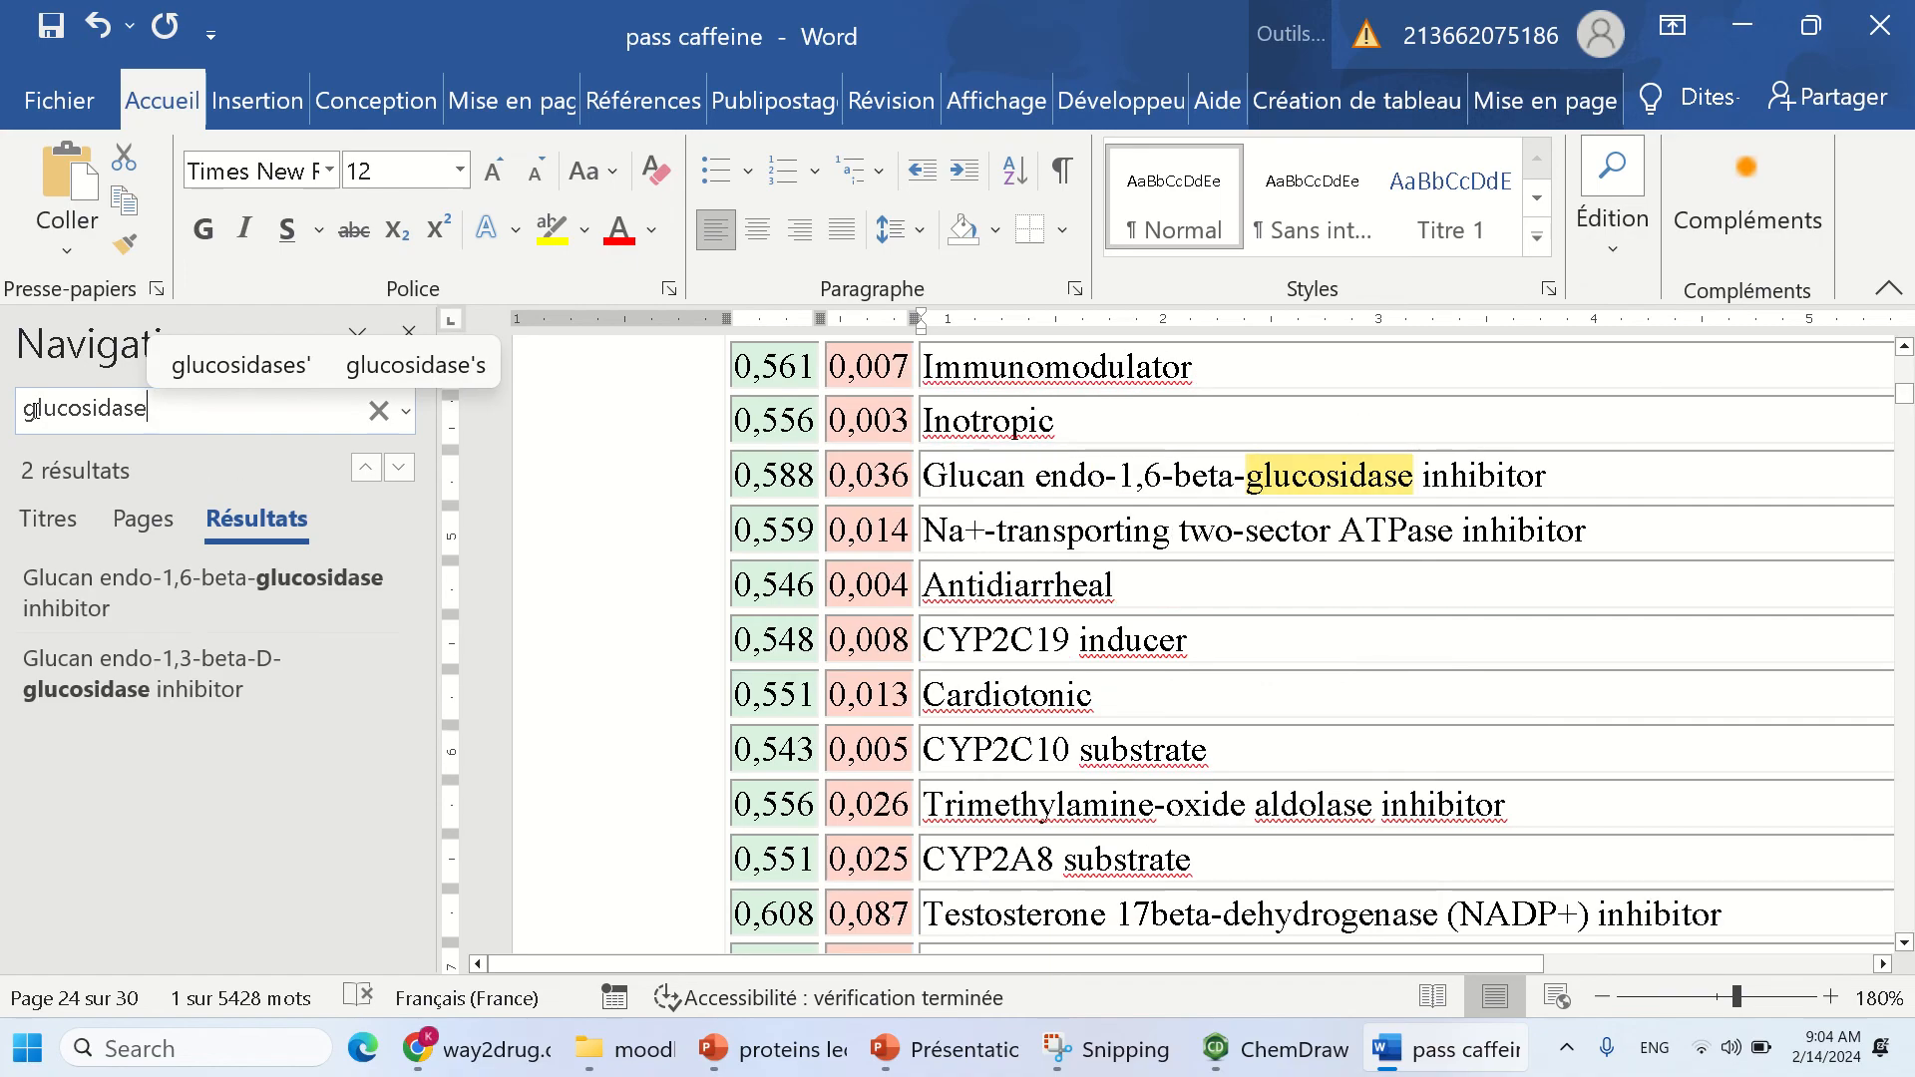
left_click(208, 588)
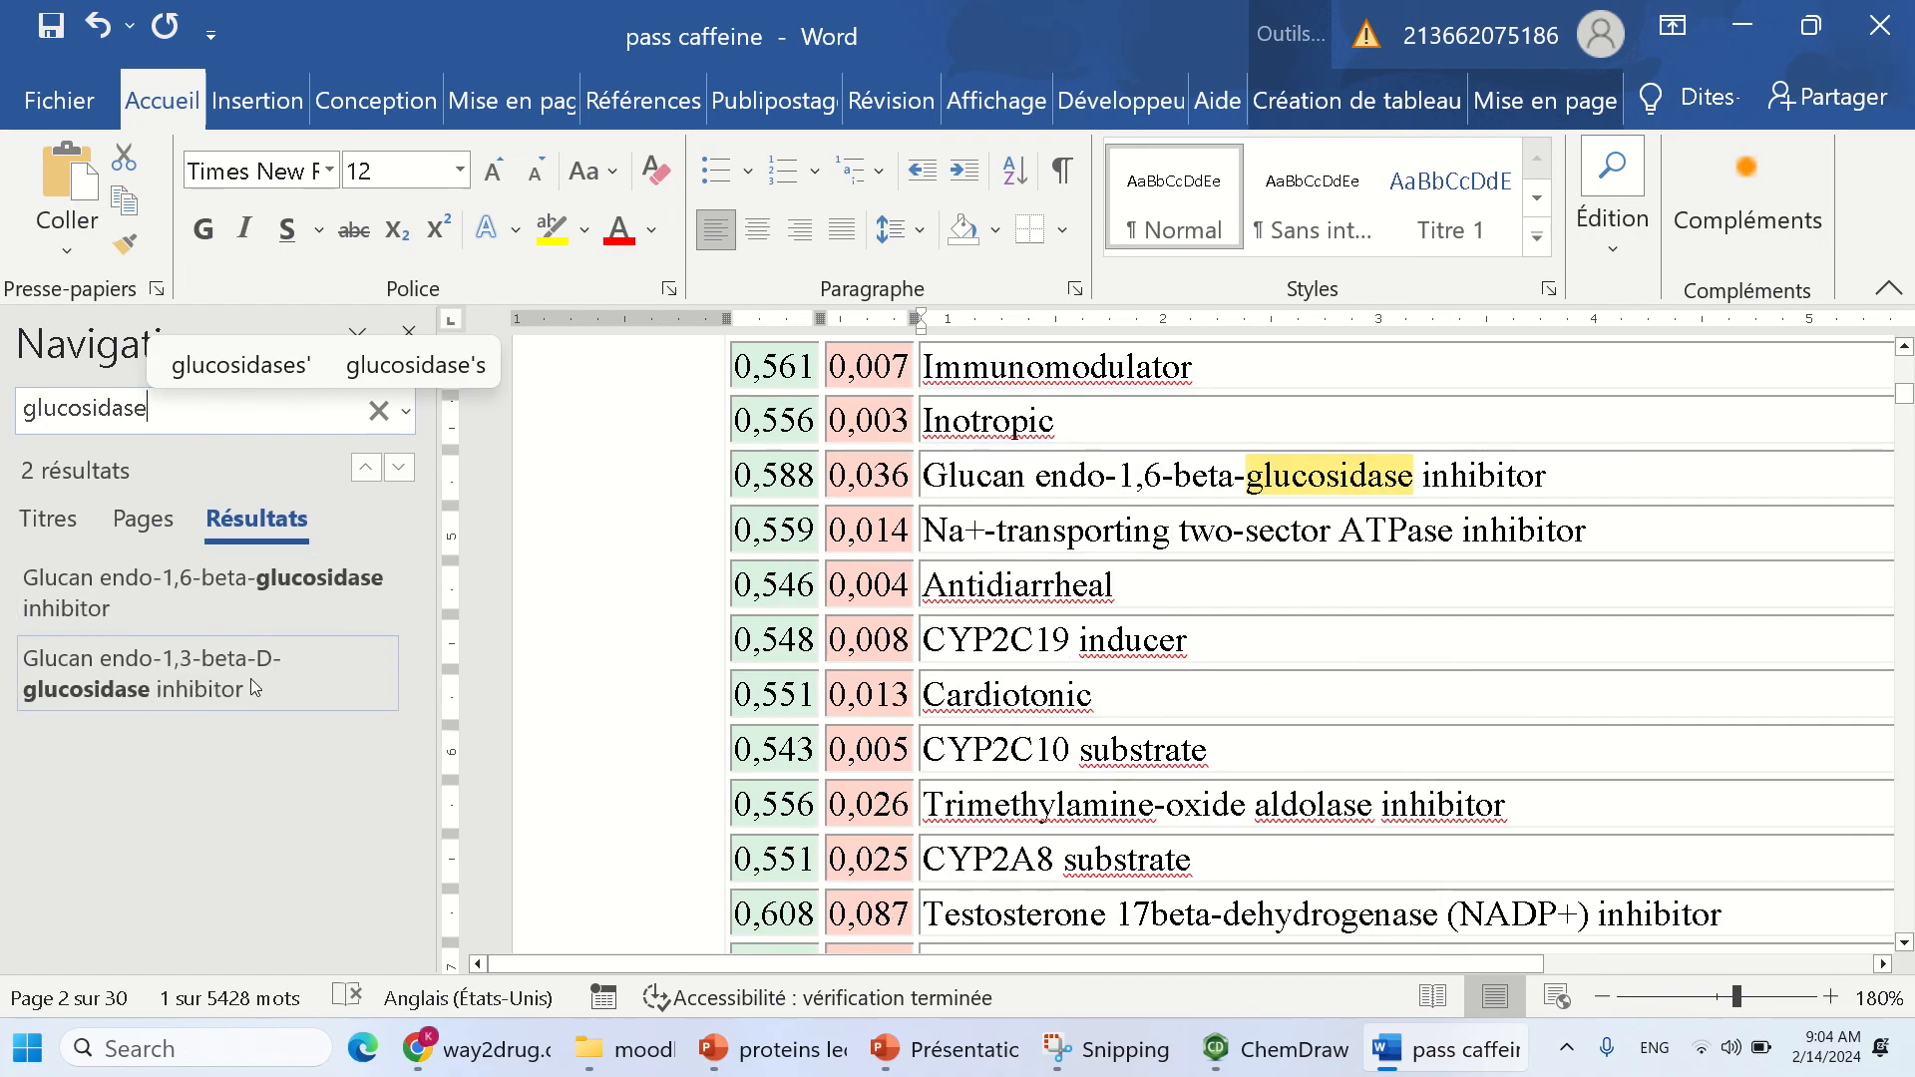
left_click(257, 603)
left_click(226, 670)
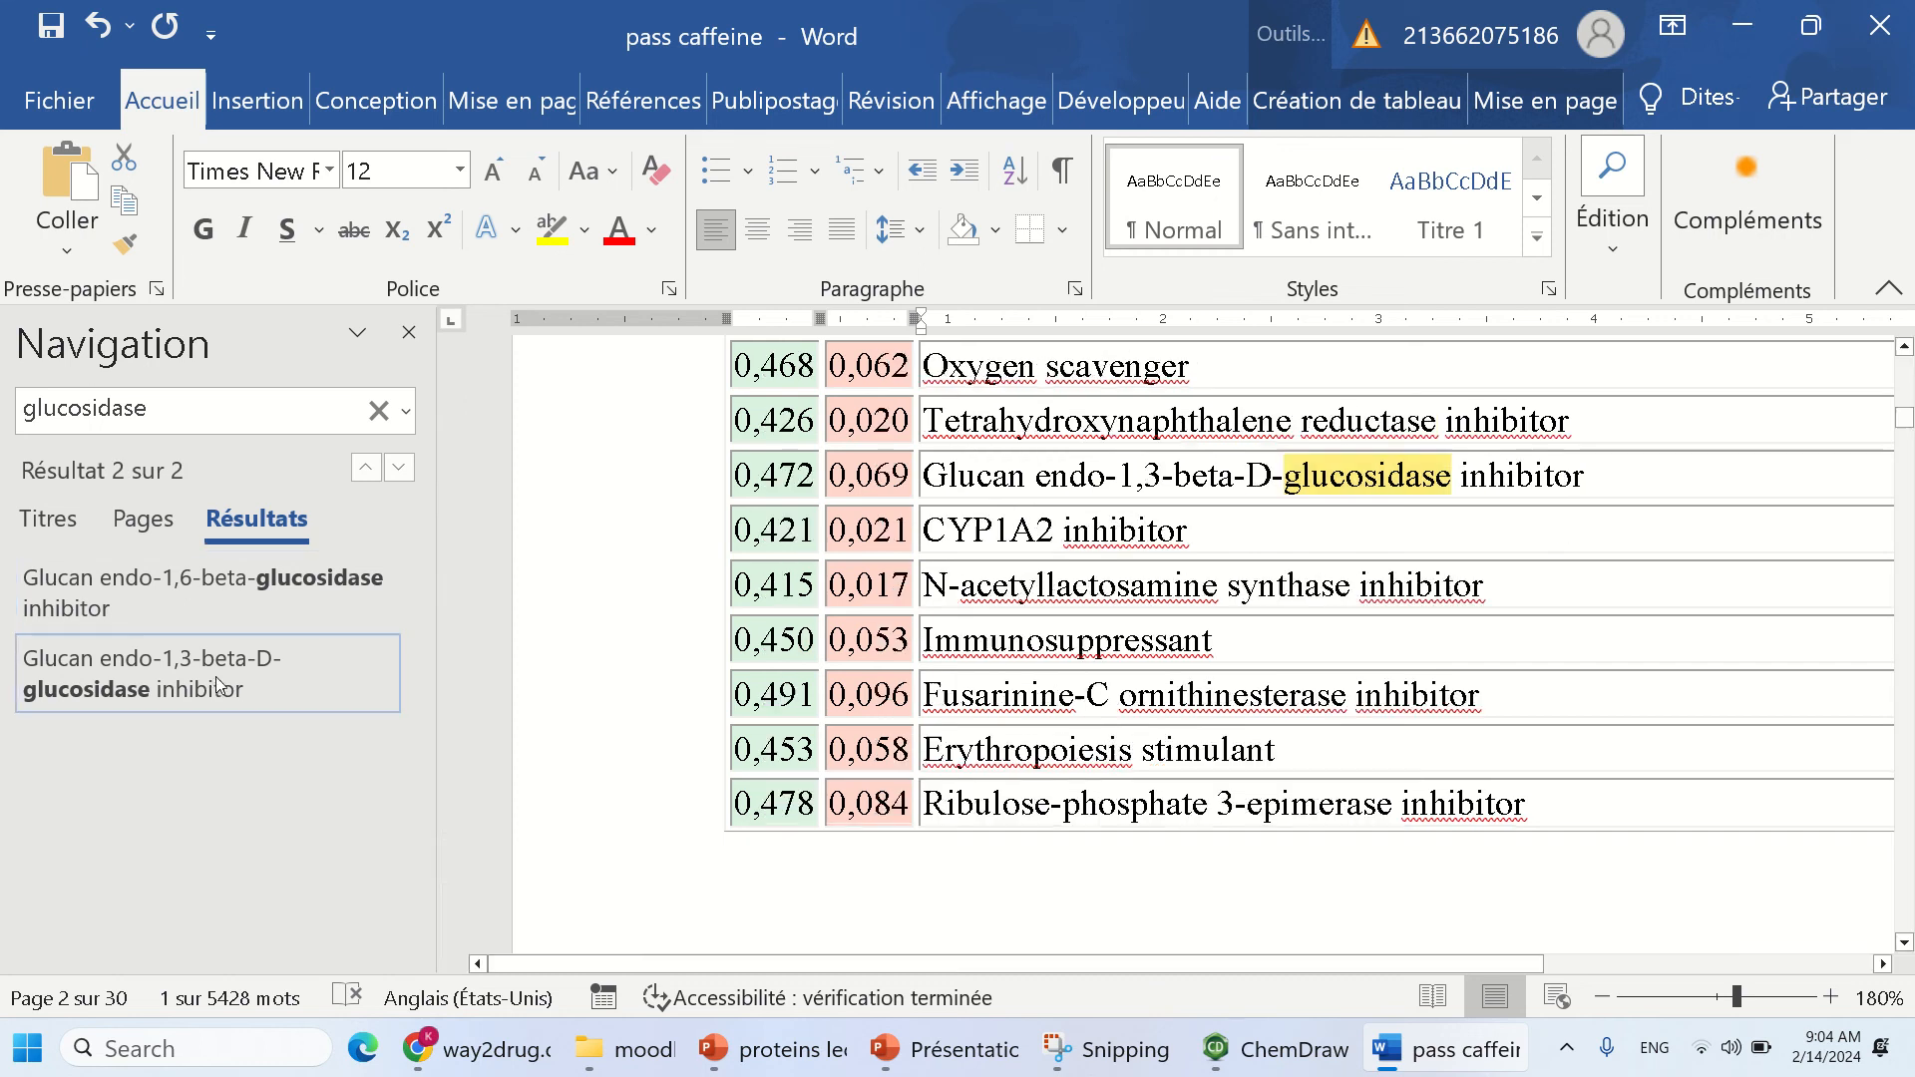
left_click(267, 596)
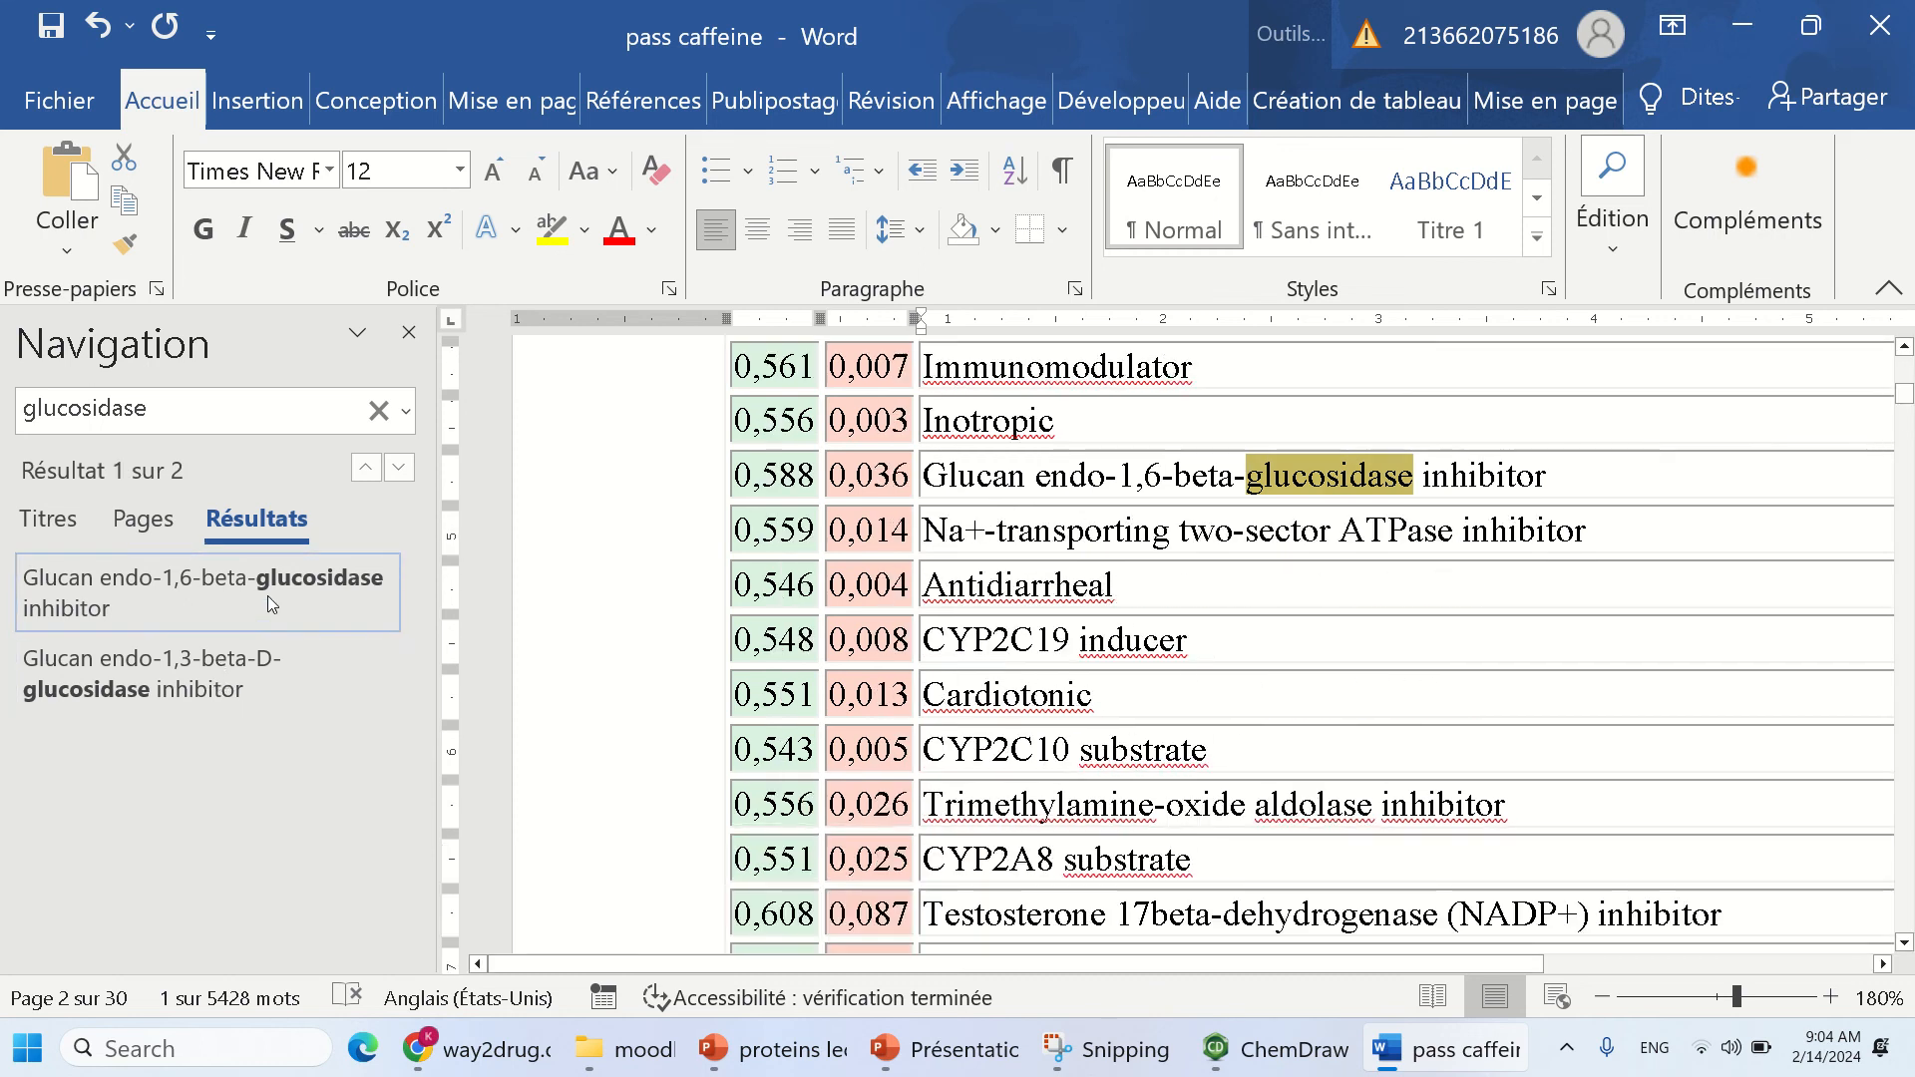
left_click(231, 671)
left_click(244, 590)
- Search the document for "xanthine", compare the xanthine oxidase substrate and inhibitor entries, and select the substrate's Pa value
left_click(124, 415)
type("xanthine")
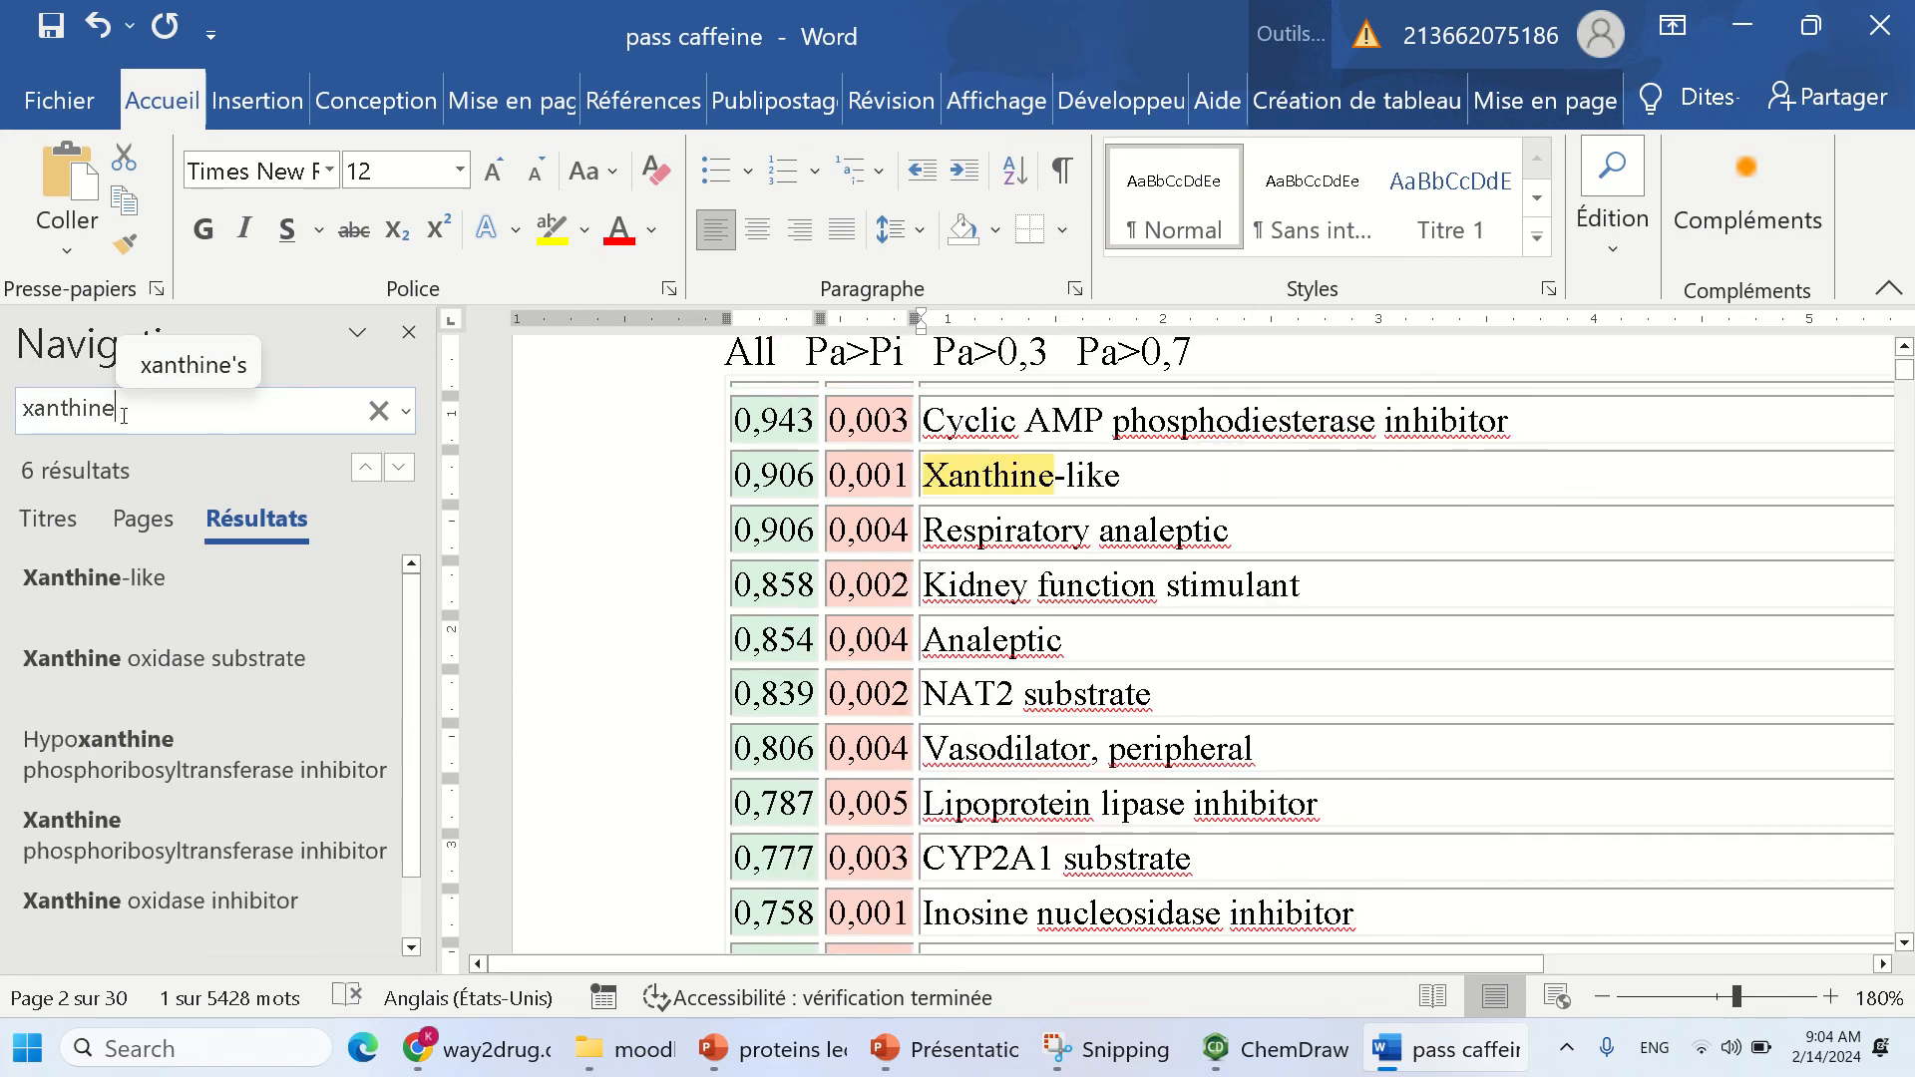
left_click(165, 662)
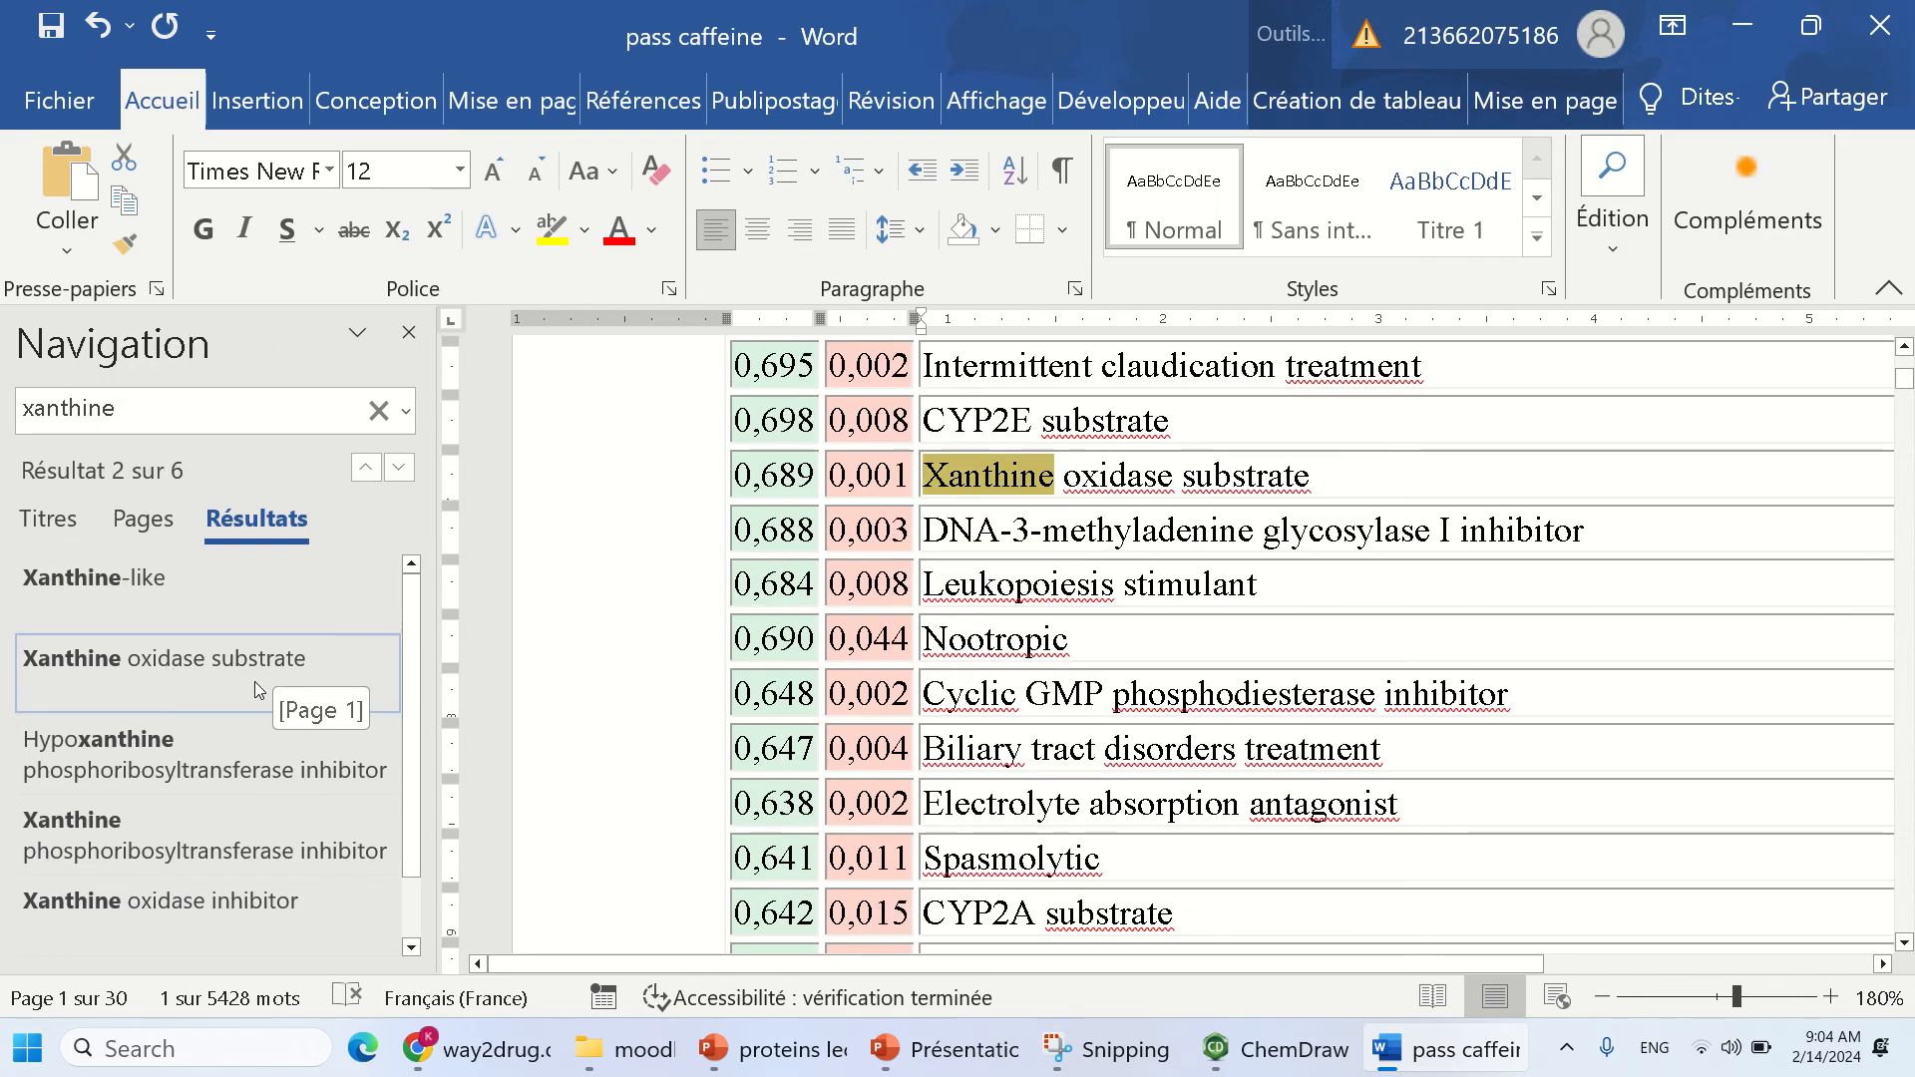
left_click(147, 901)
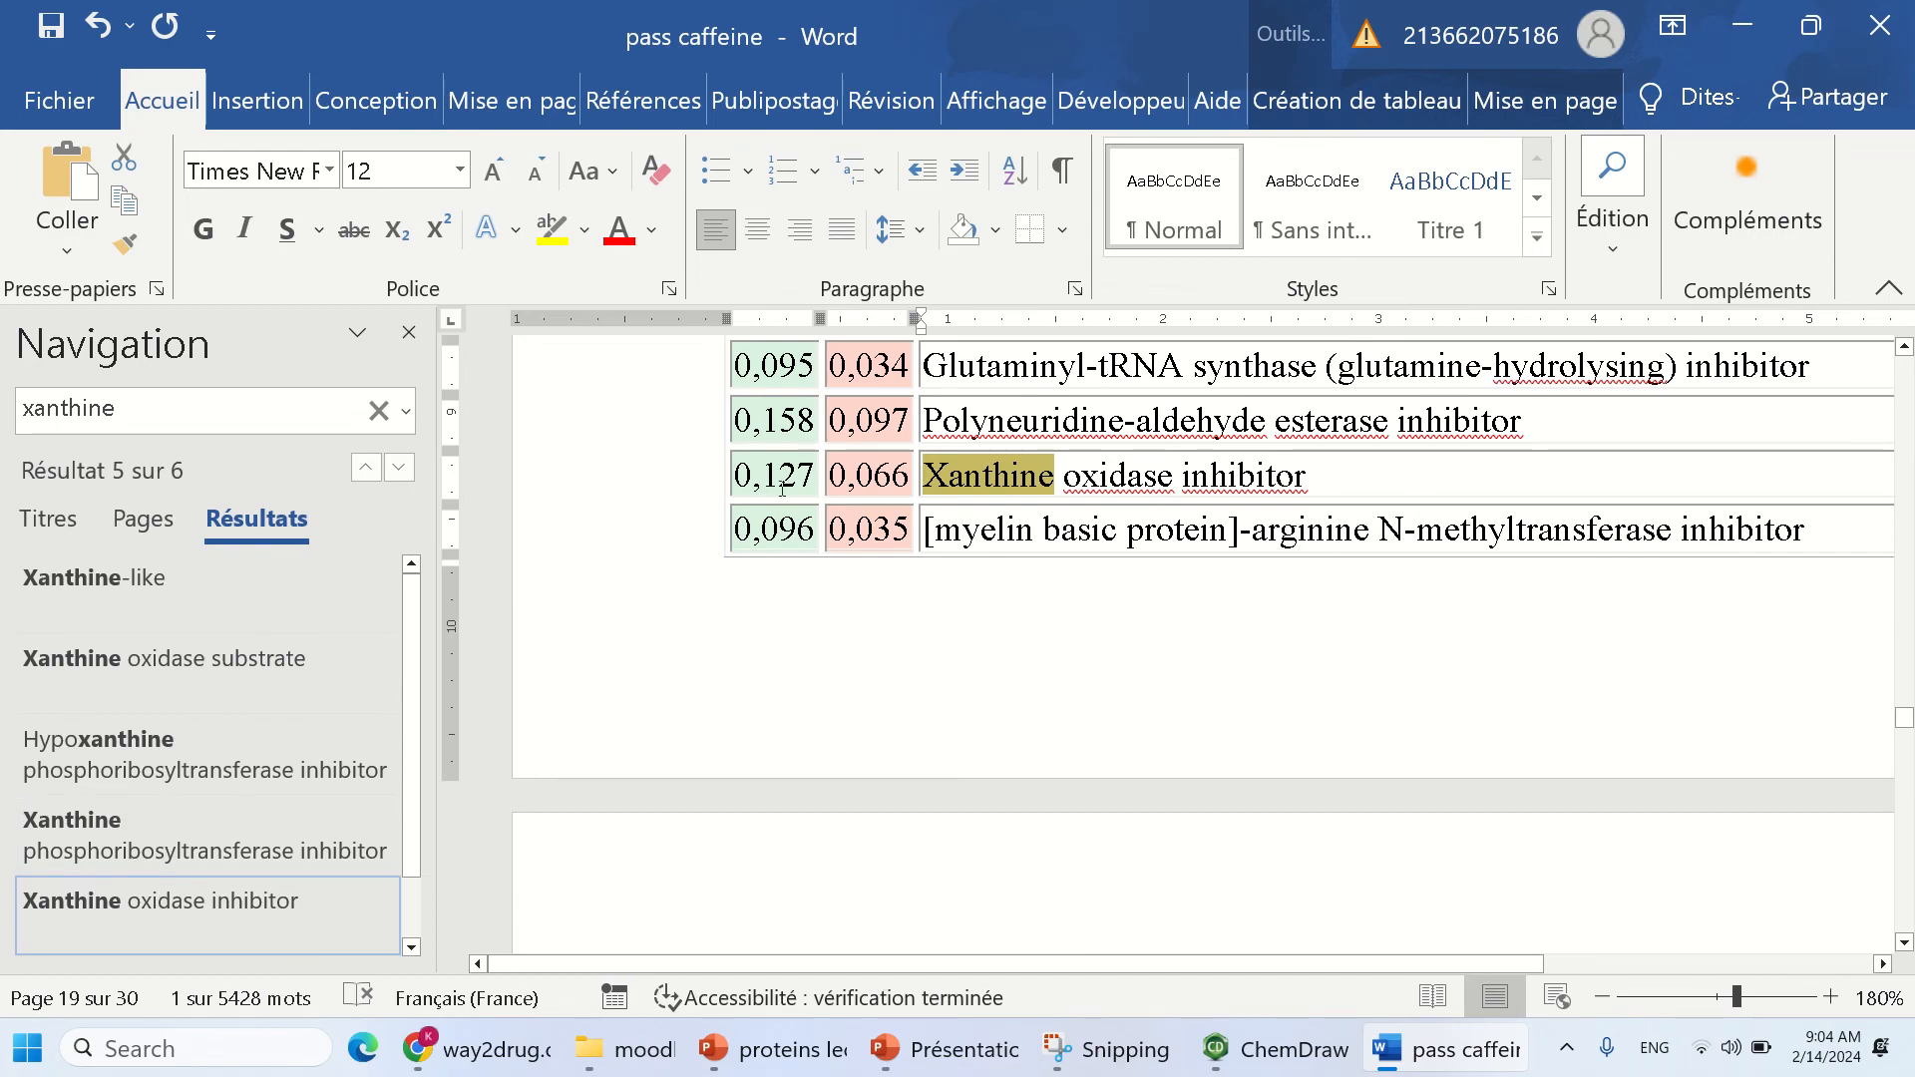
left_click(185, 666)
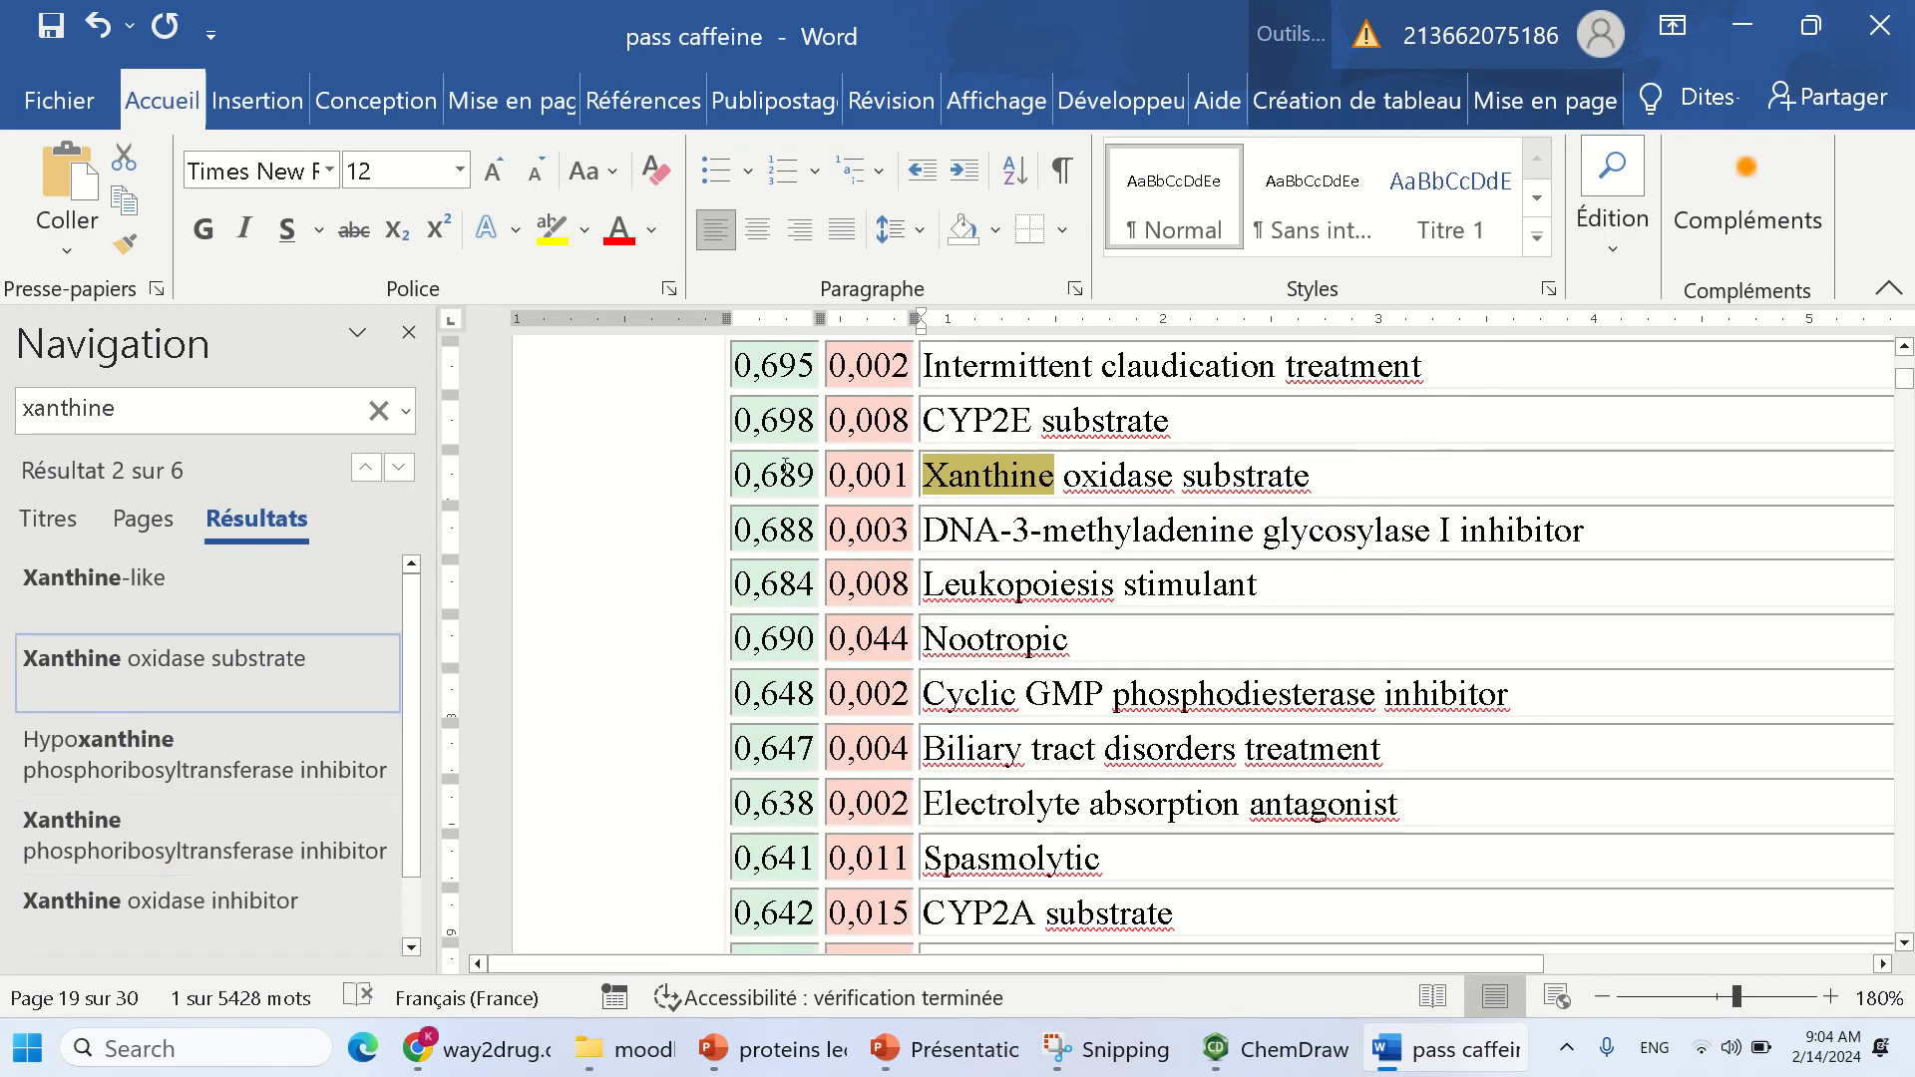
left_click_drag(736, 482, 816, 481)
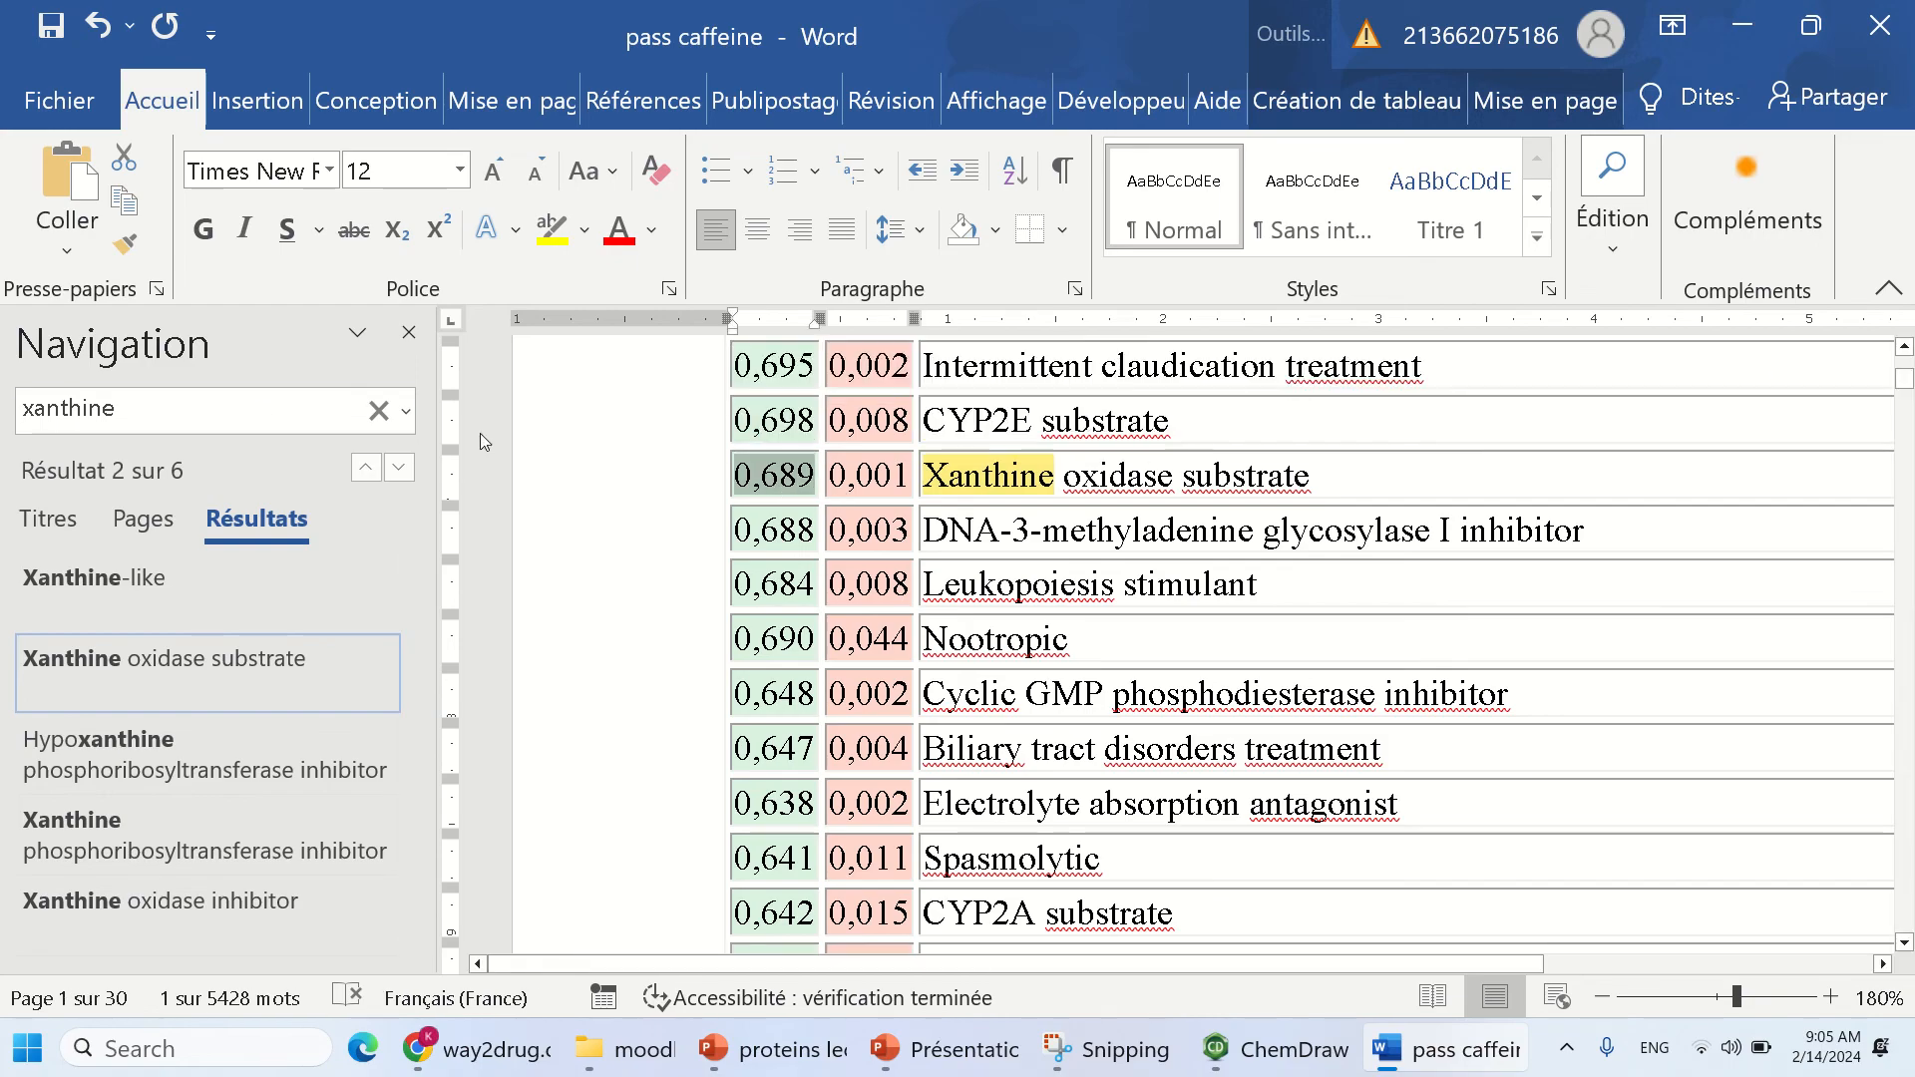
- Search the document for "lipase", go to the Lipoprotein lipase inhibitor entry and select its Pa value
left_click(74, 403)
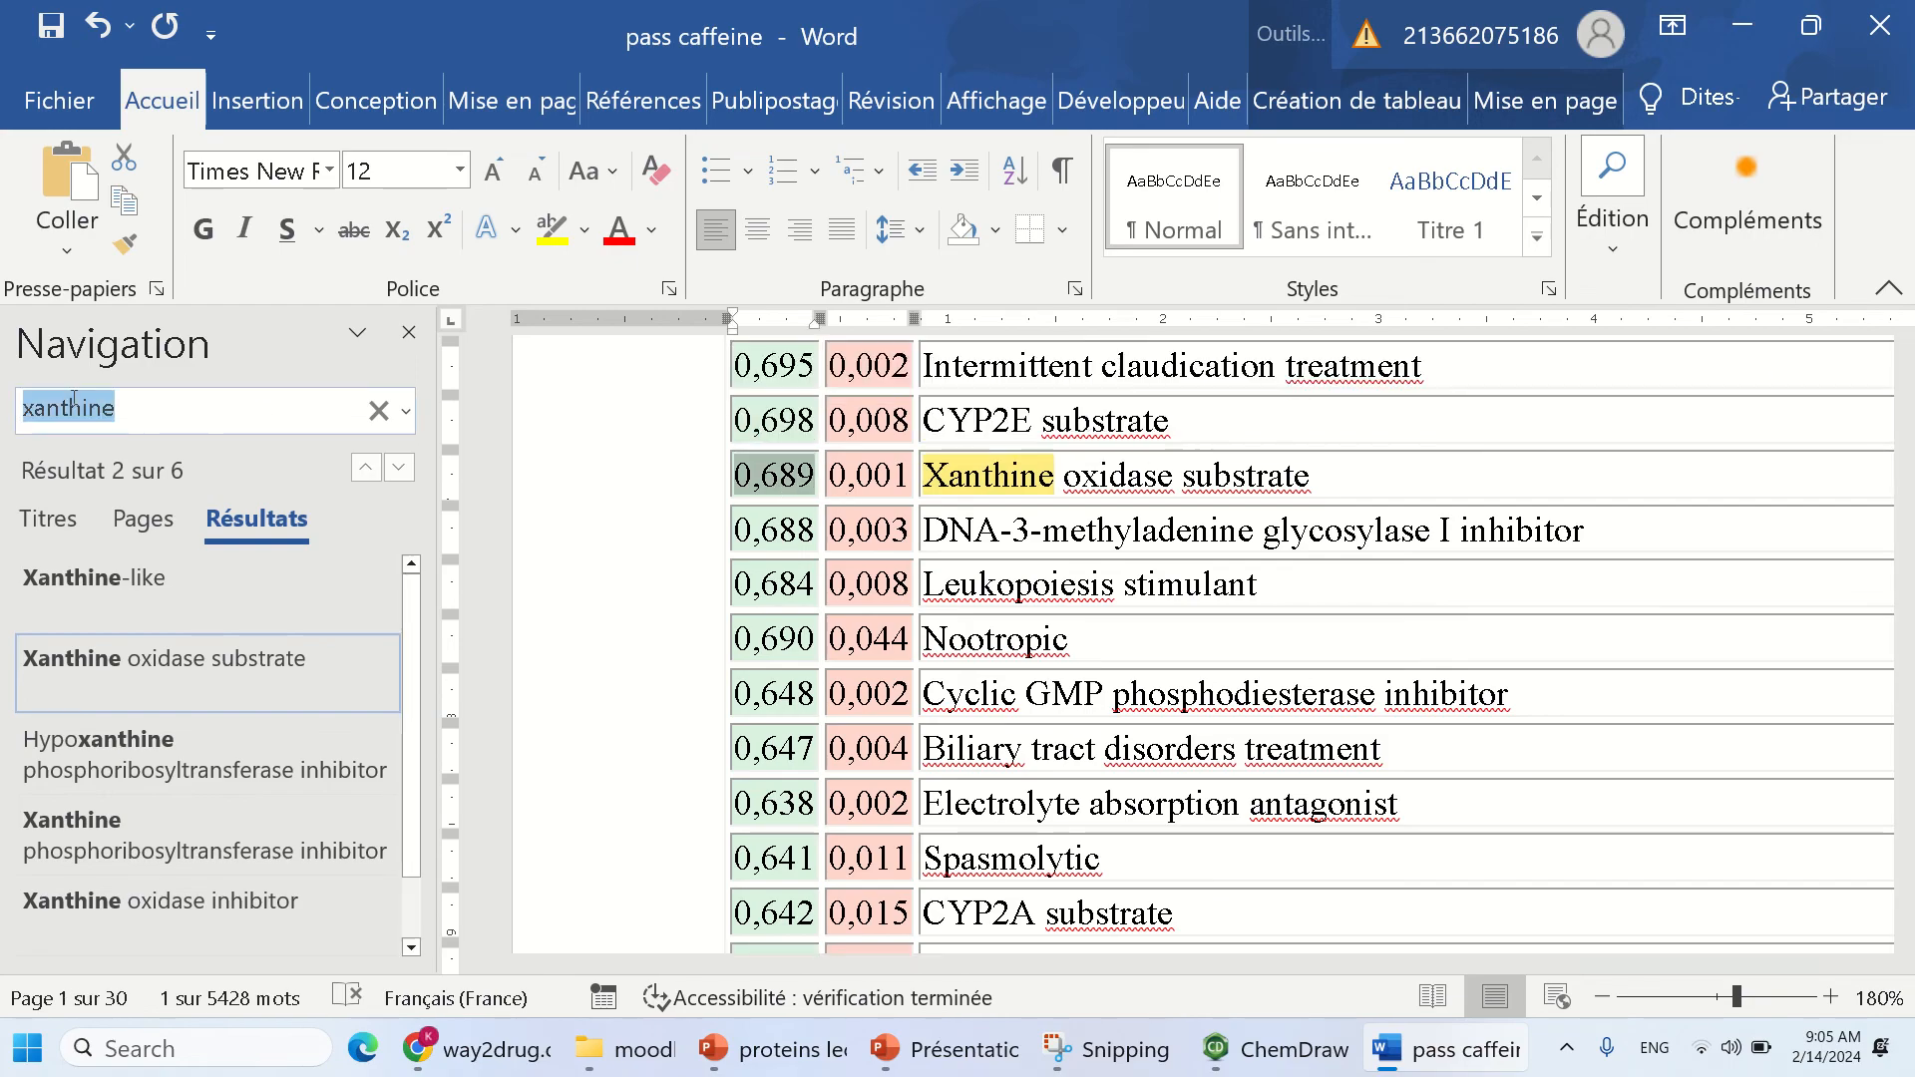
type("lipase")
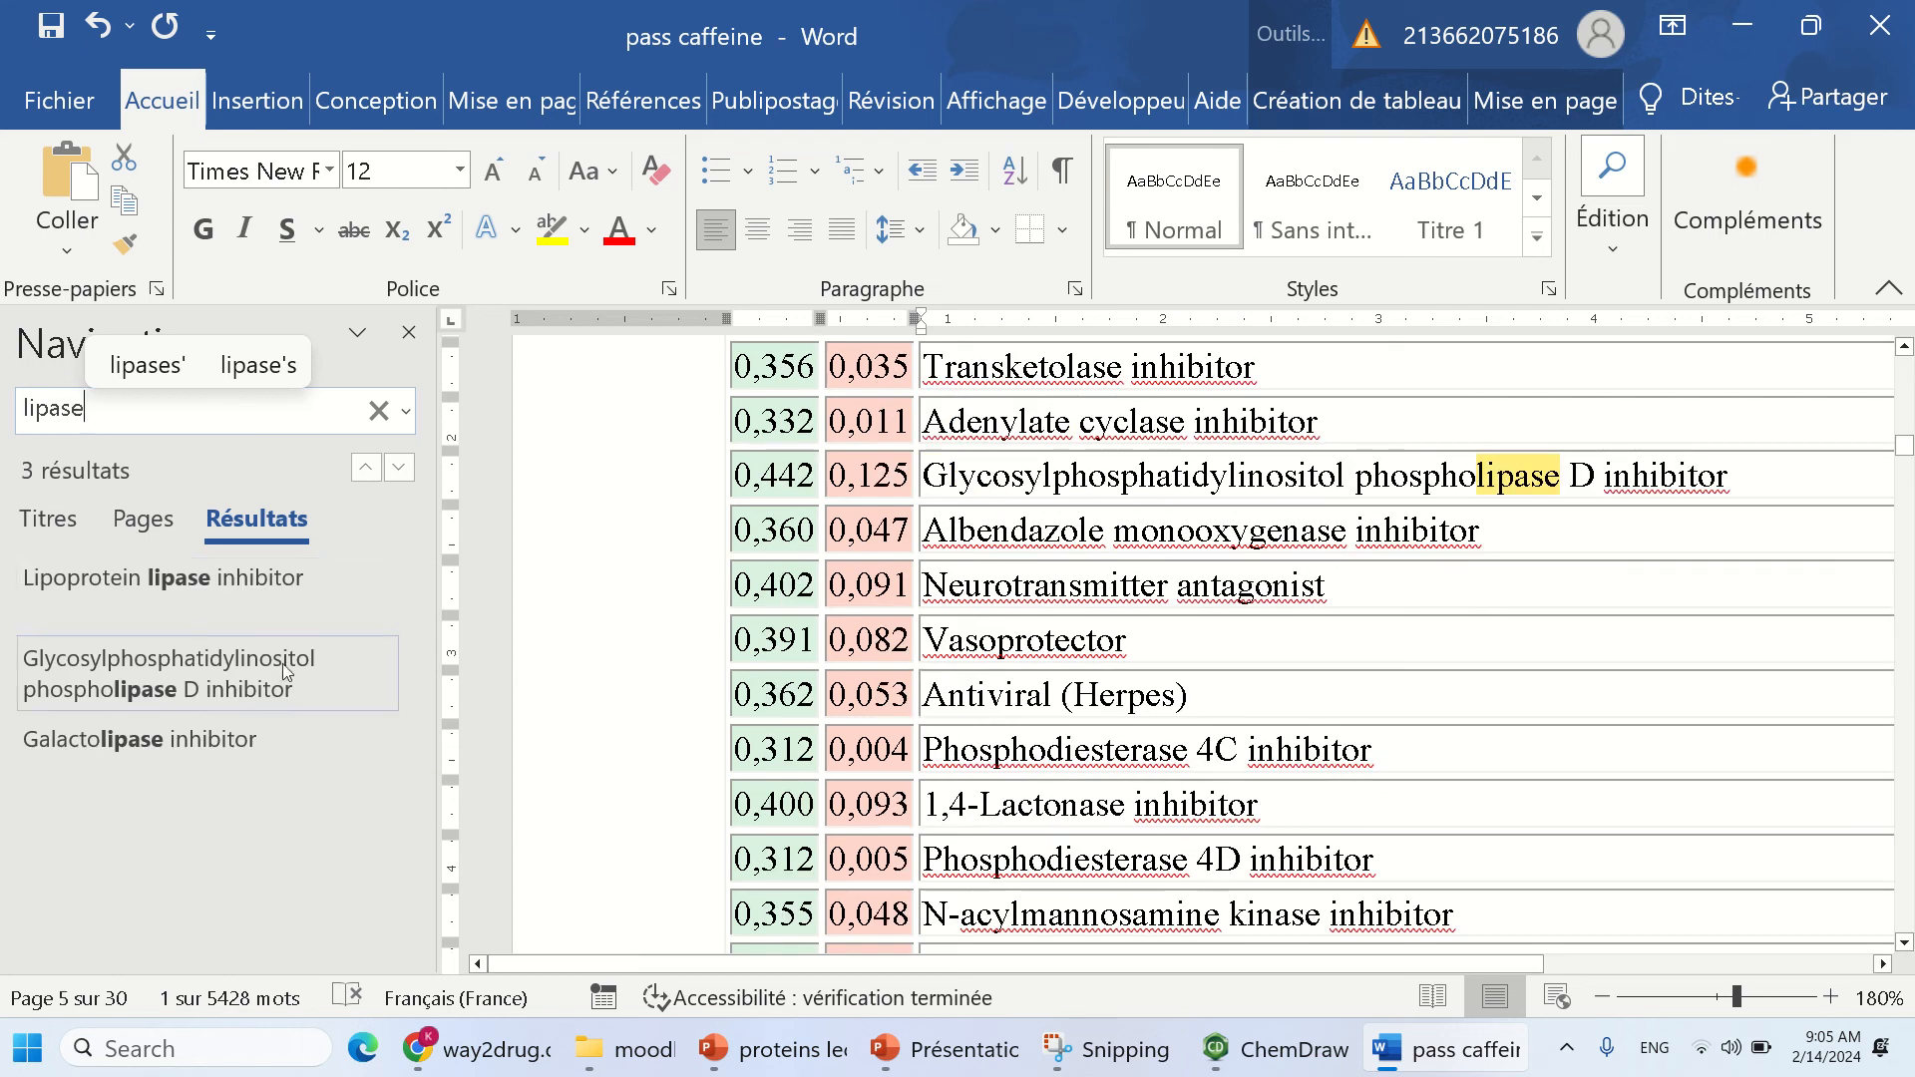
left_click(198, 585)
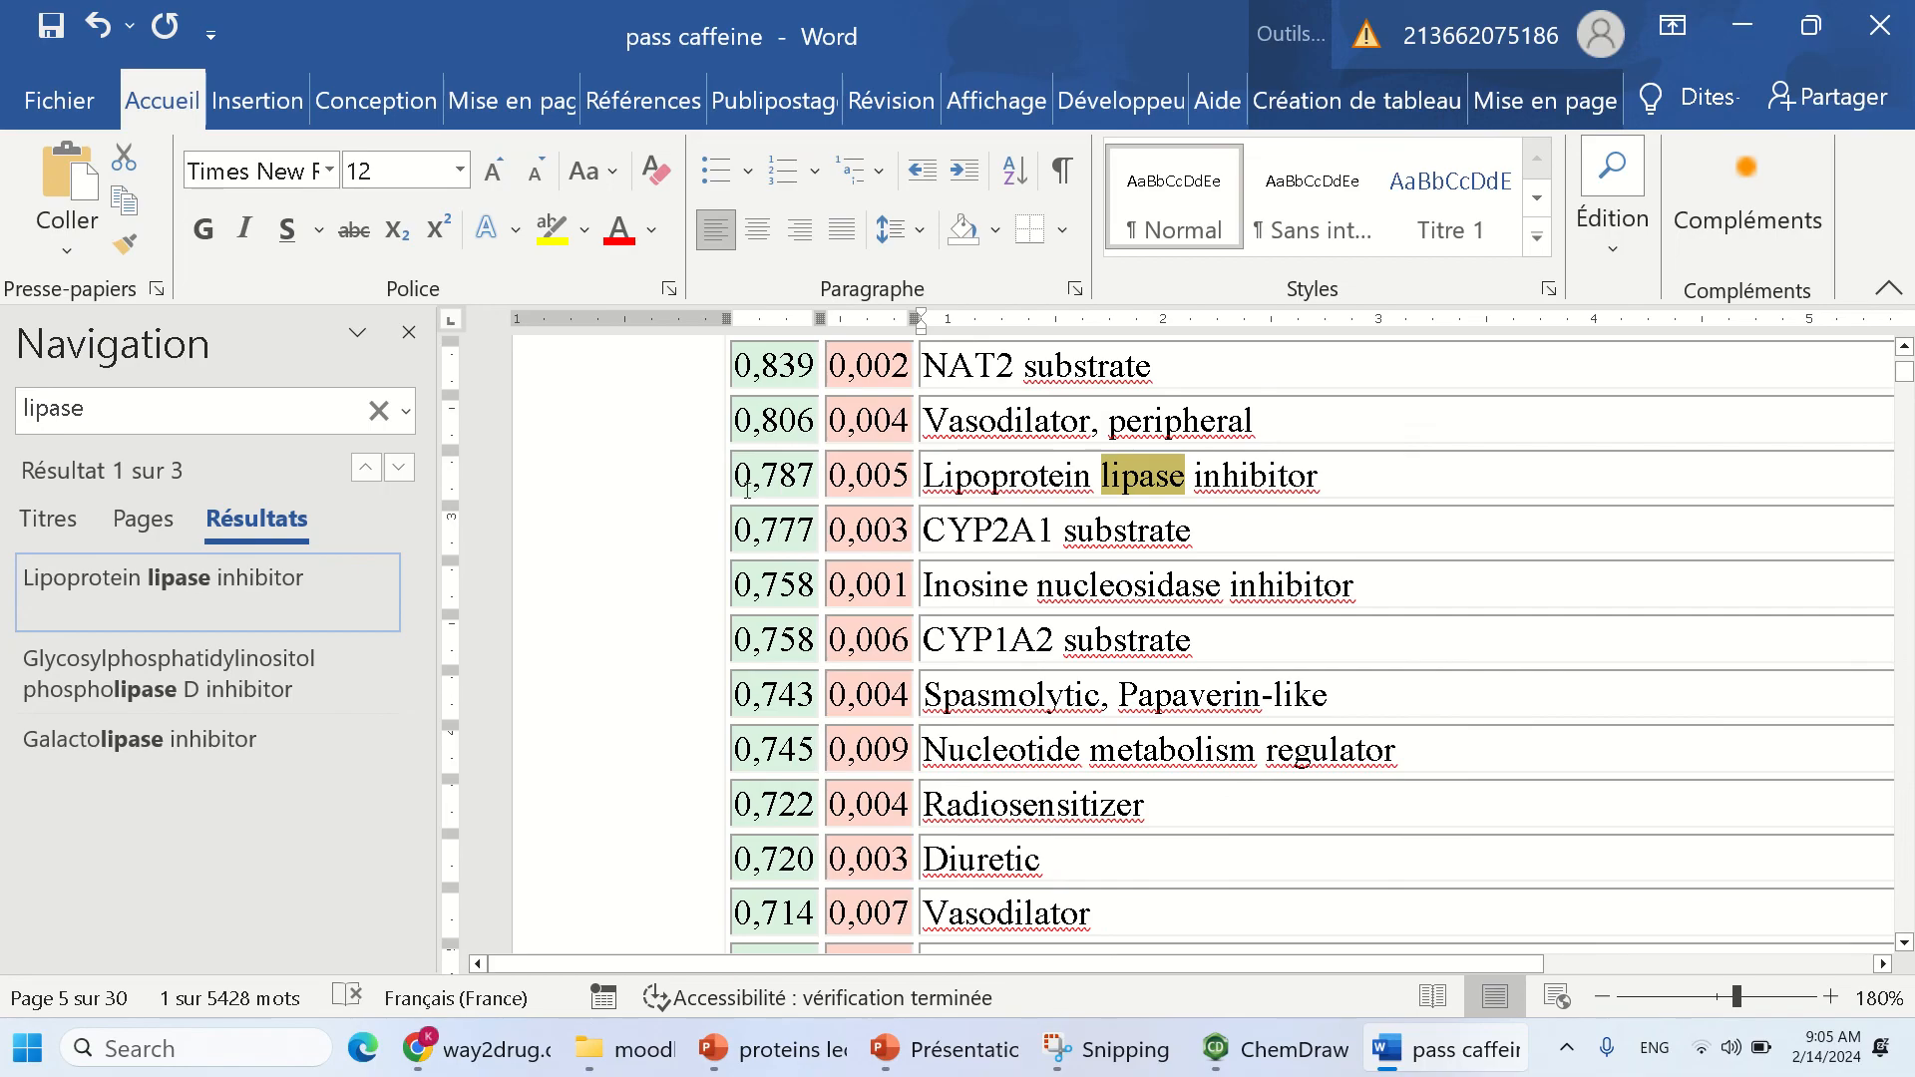
left_click_drag(741, 476, 810, 479)
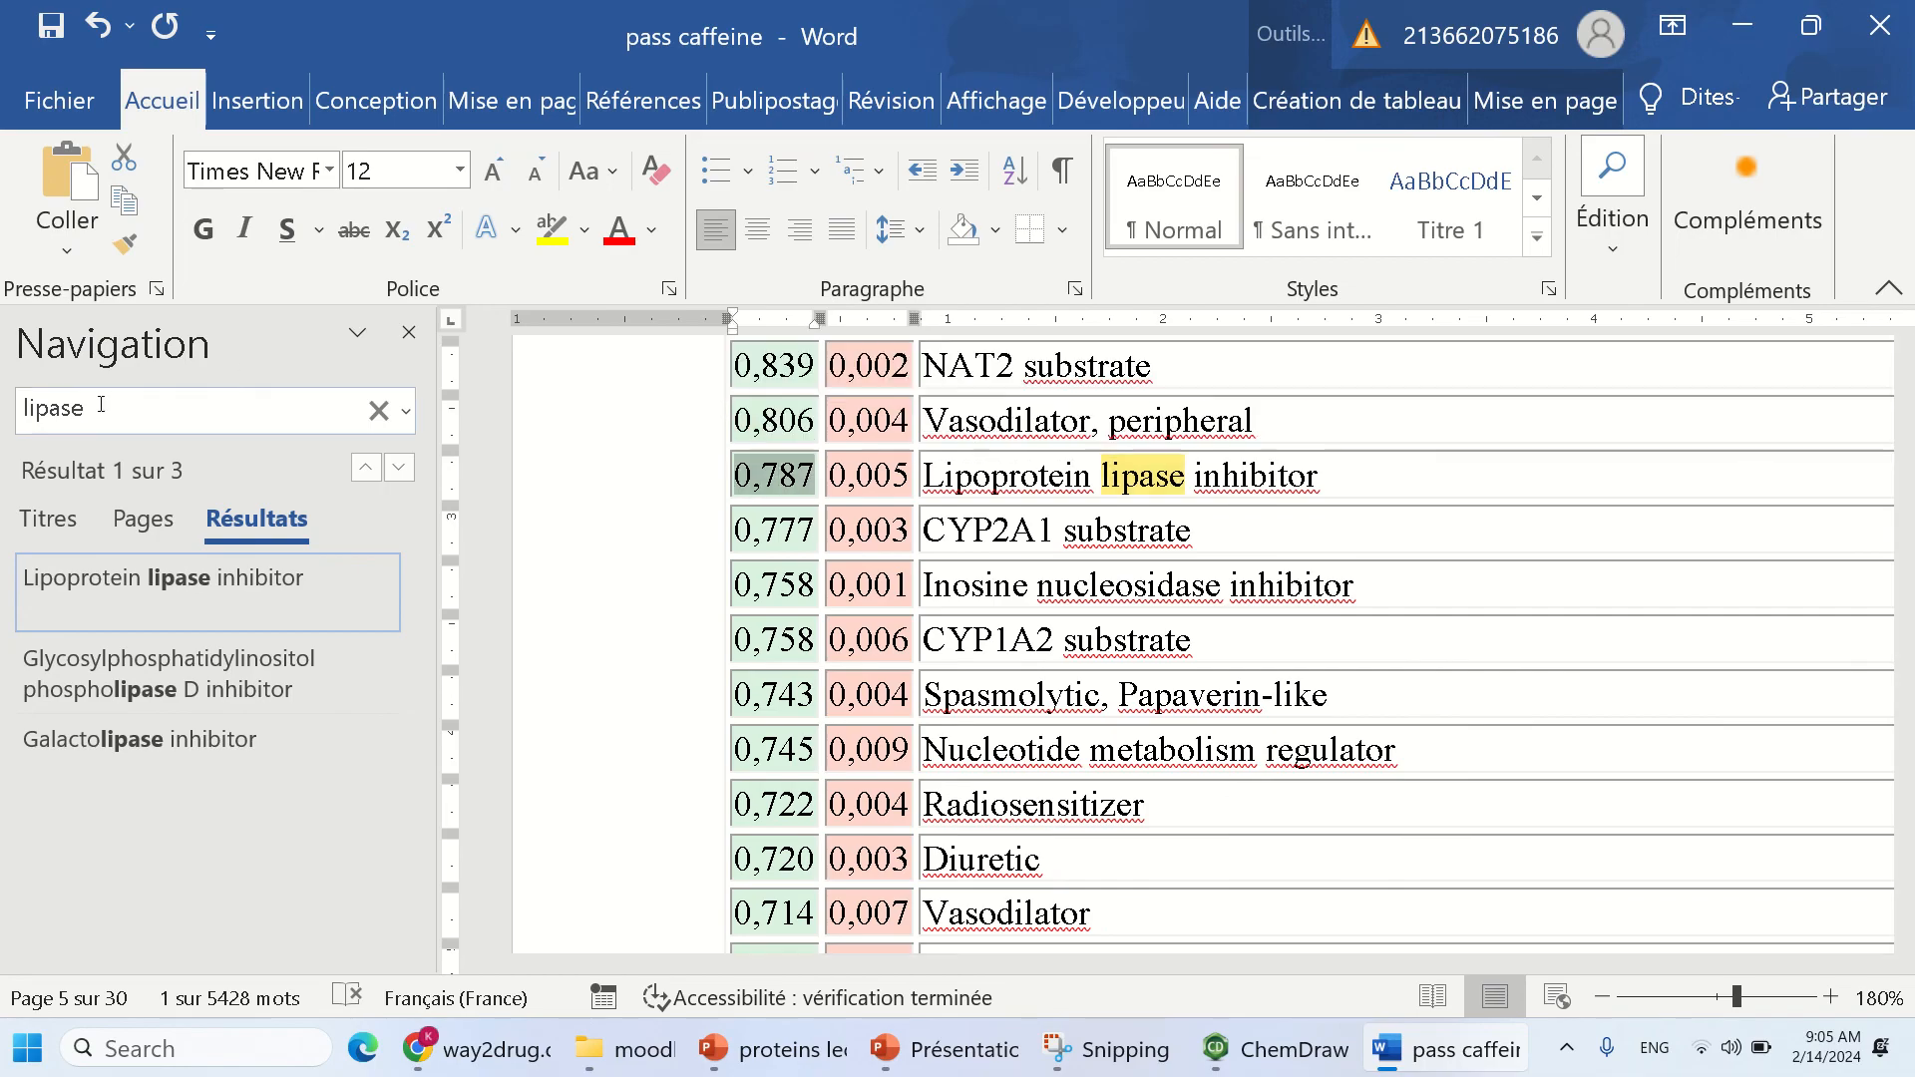
- Search the activity table for "acetylcholine" and for "antioxidant"
double_click(42, 411)
type("acetylcholine")
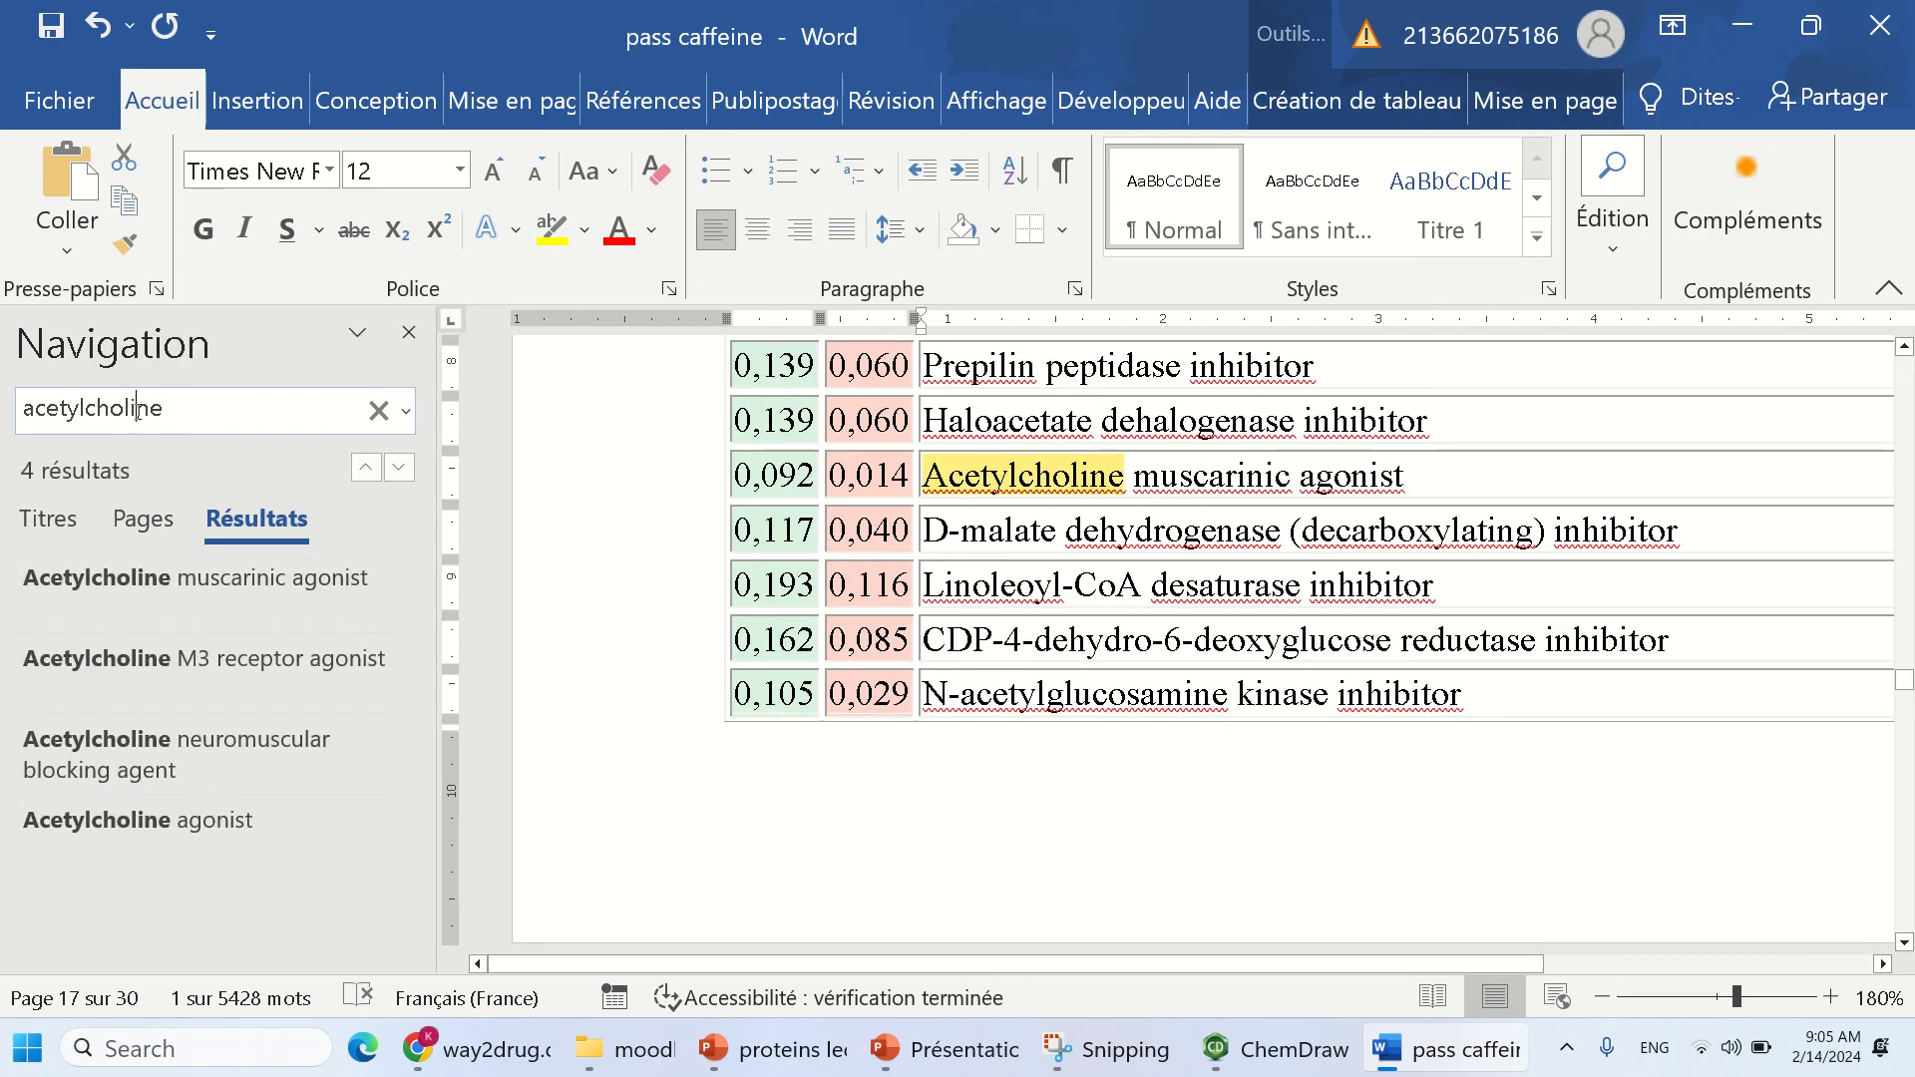
left_click(101, 397)
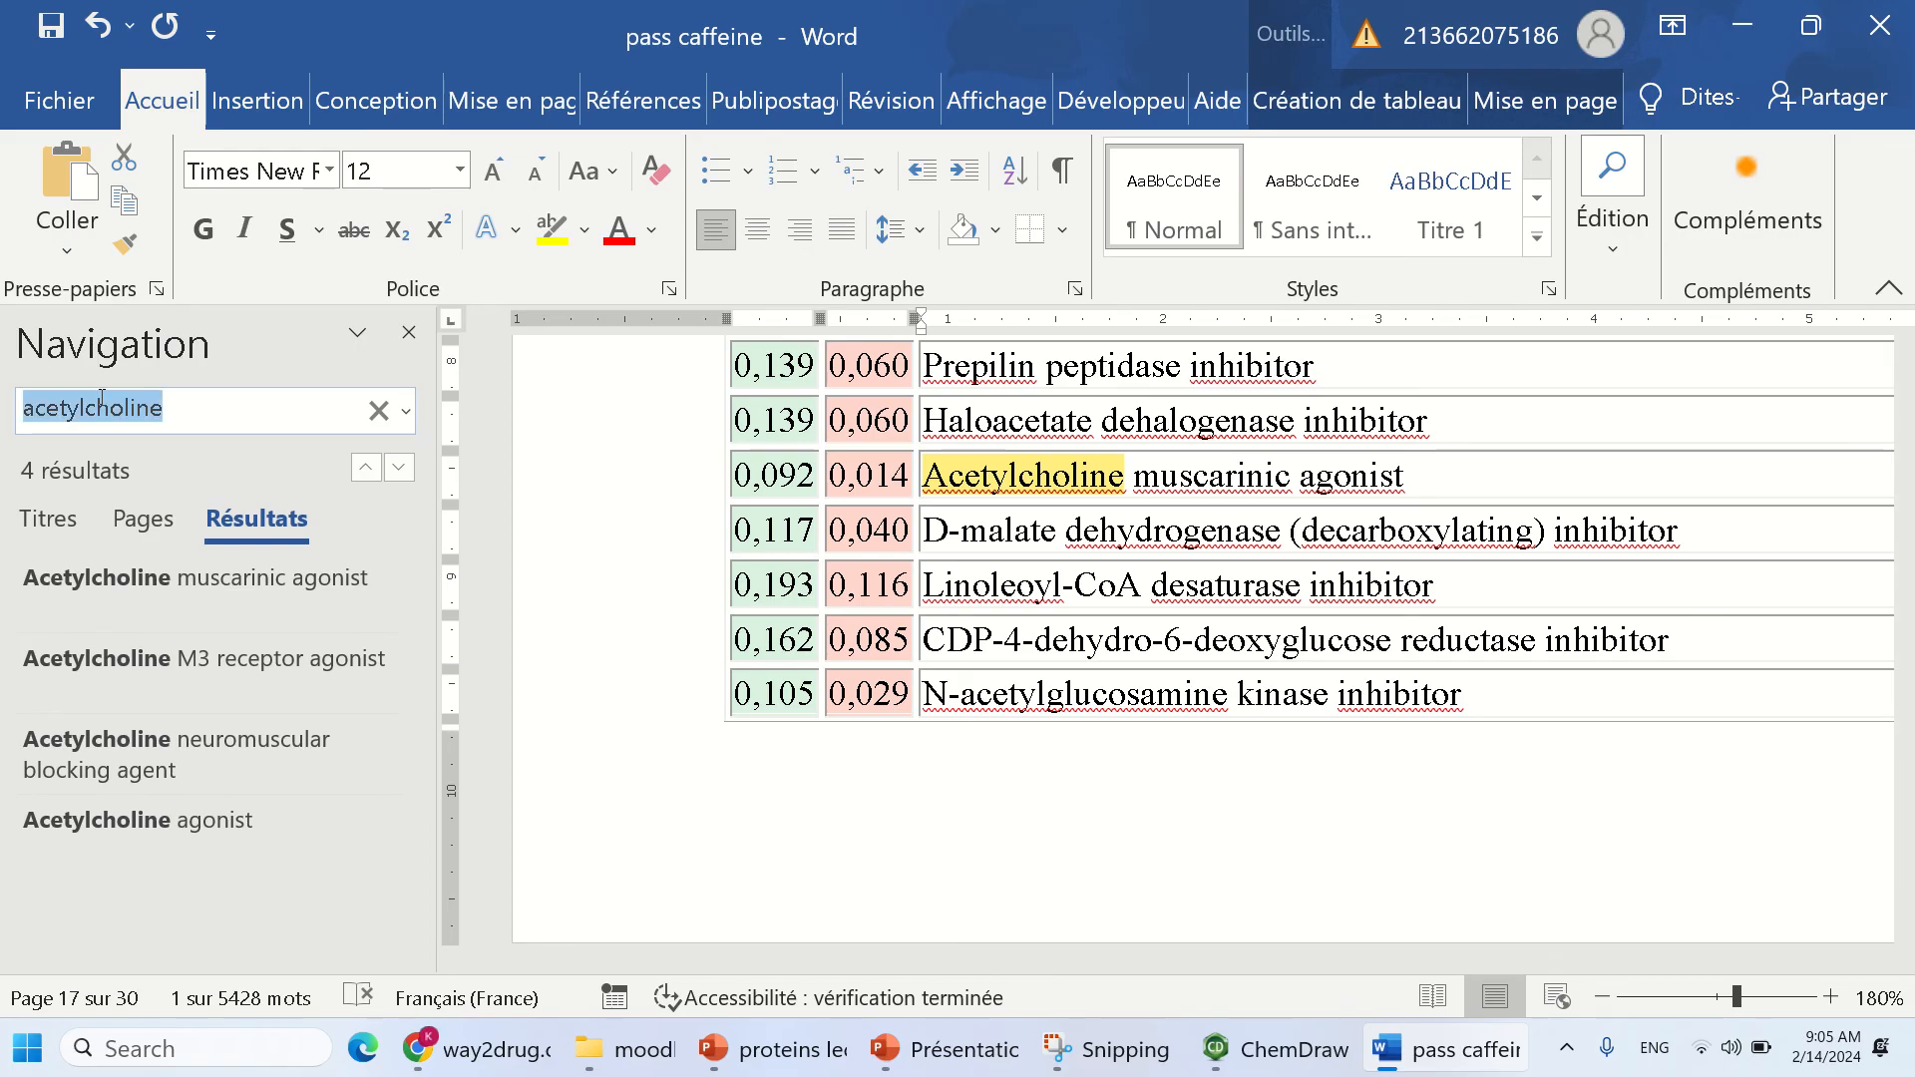
key("BackSpace")
type("ant")
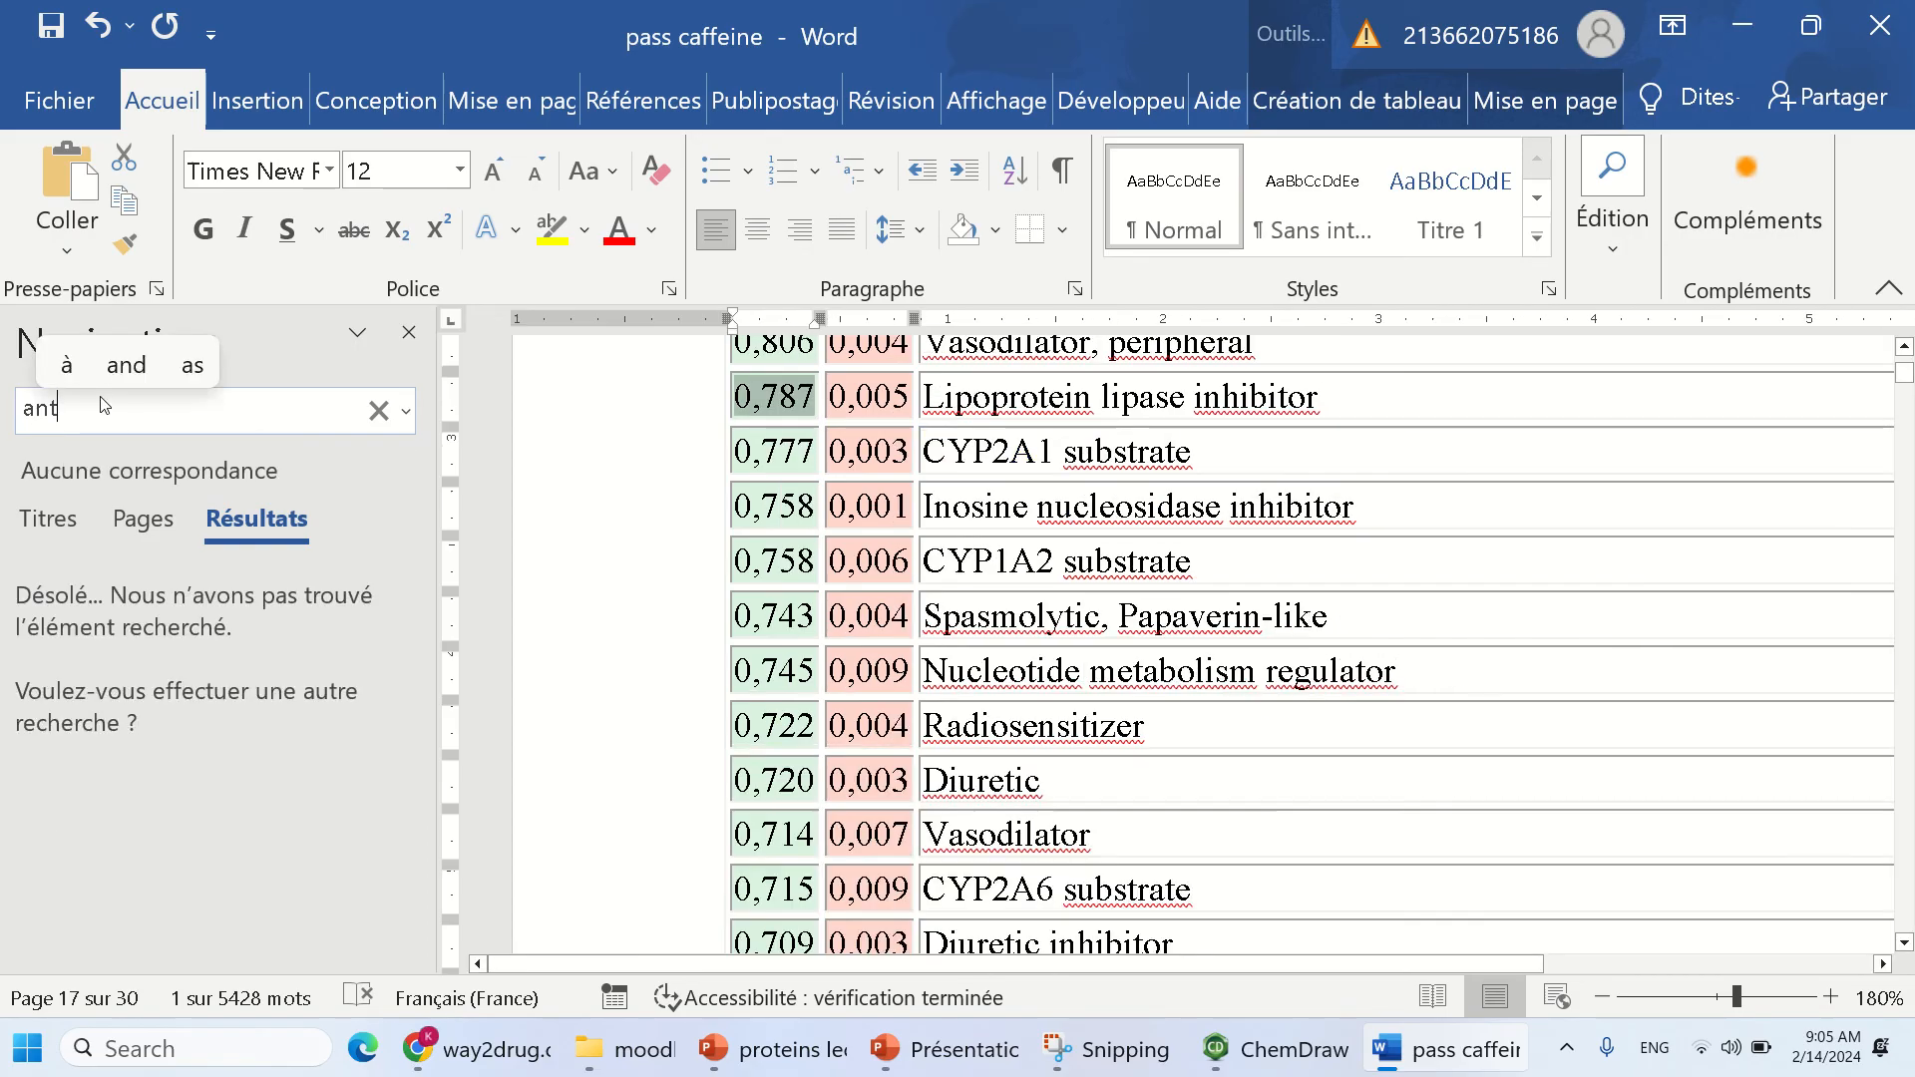
type("ioxidant")
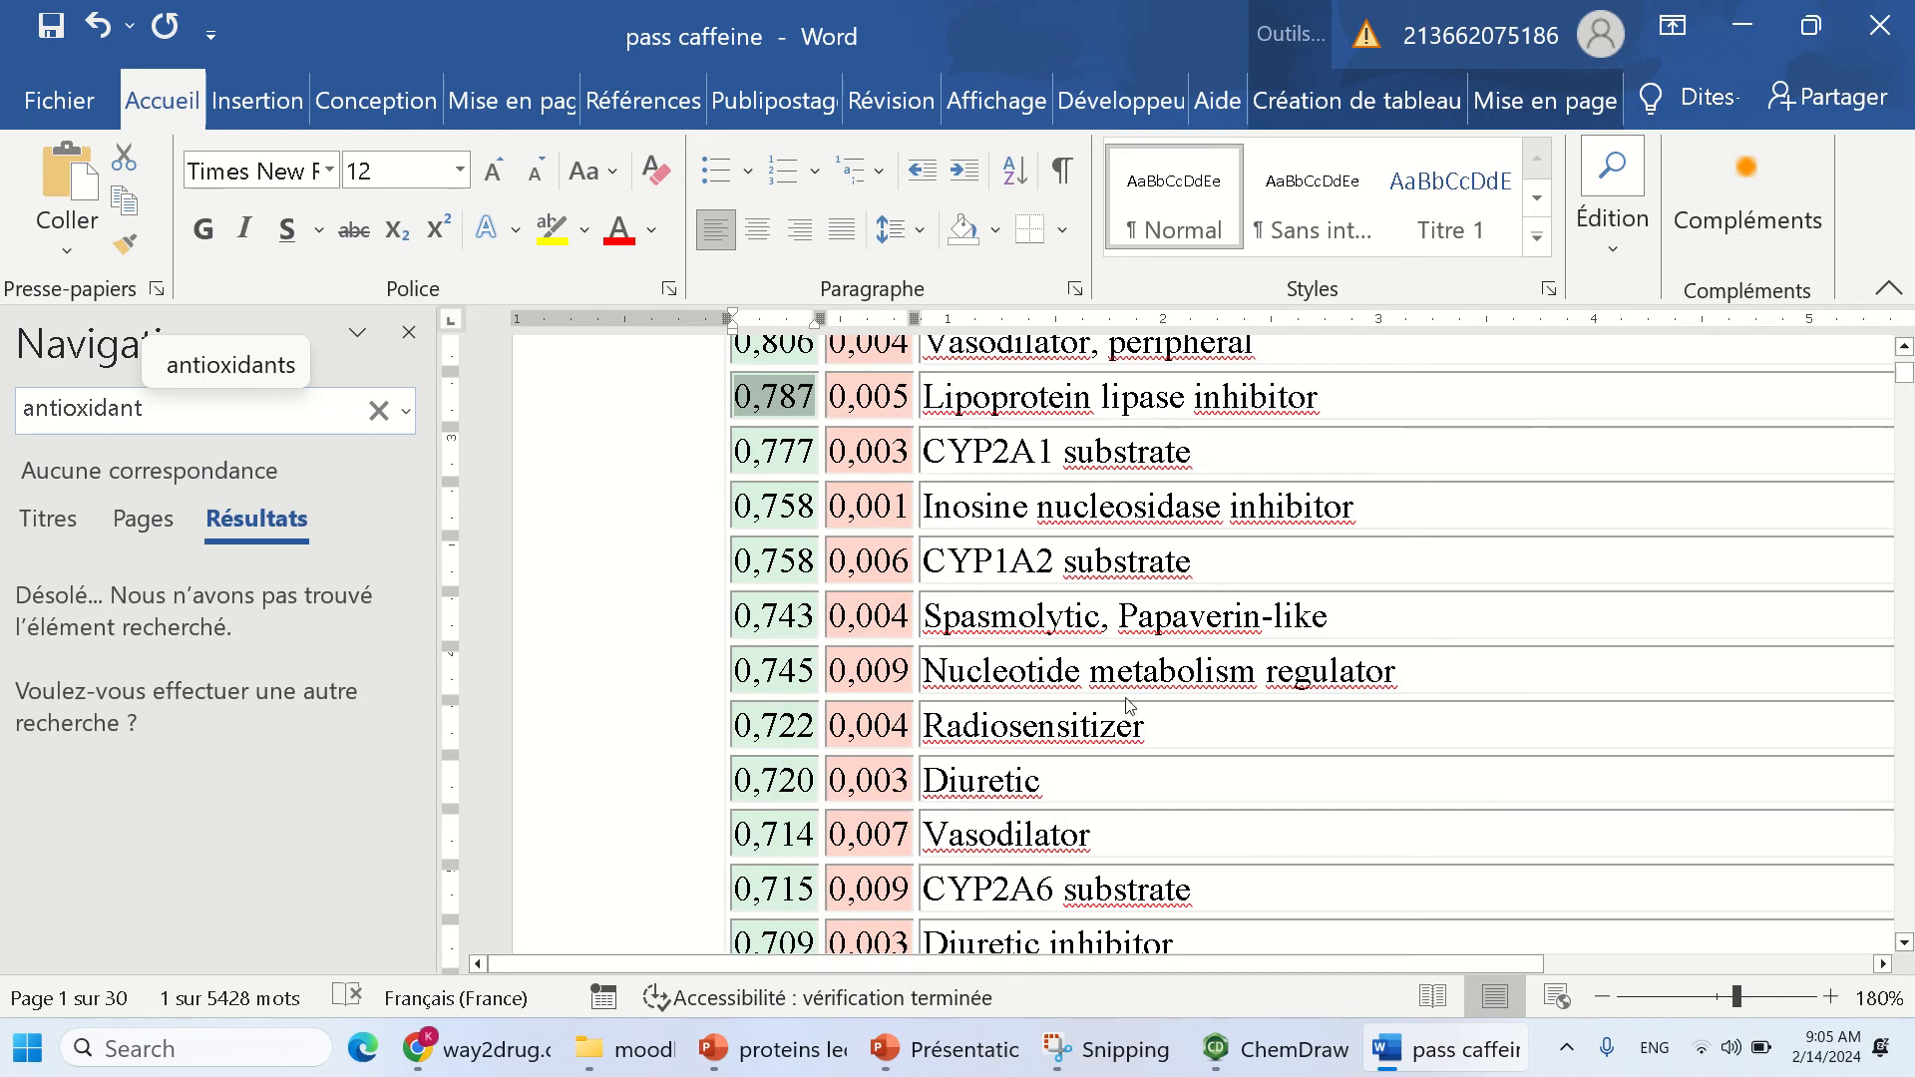
left_click(873, 562)
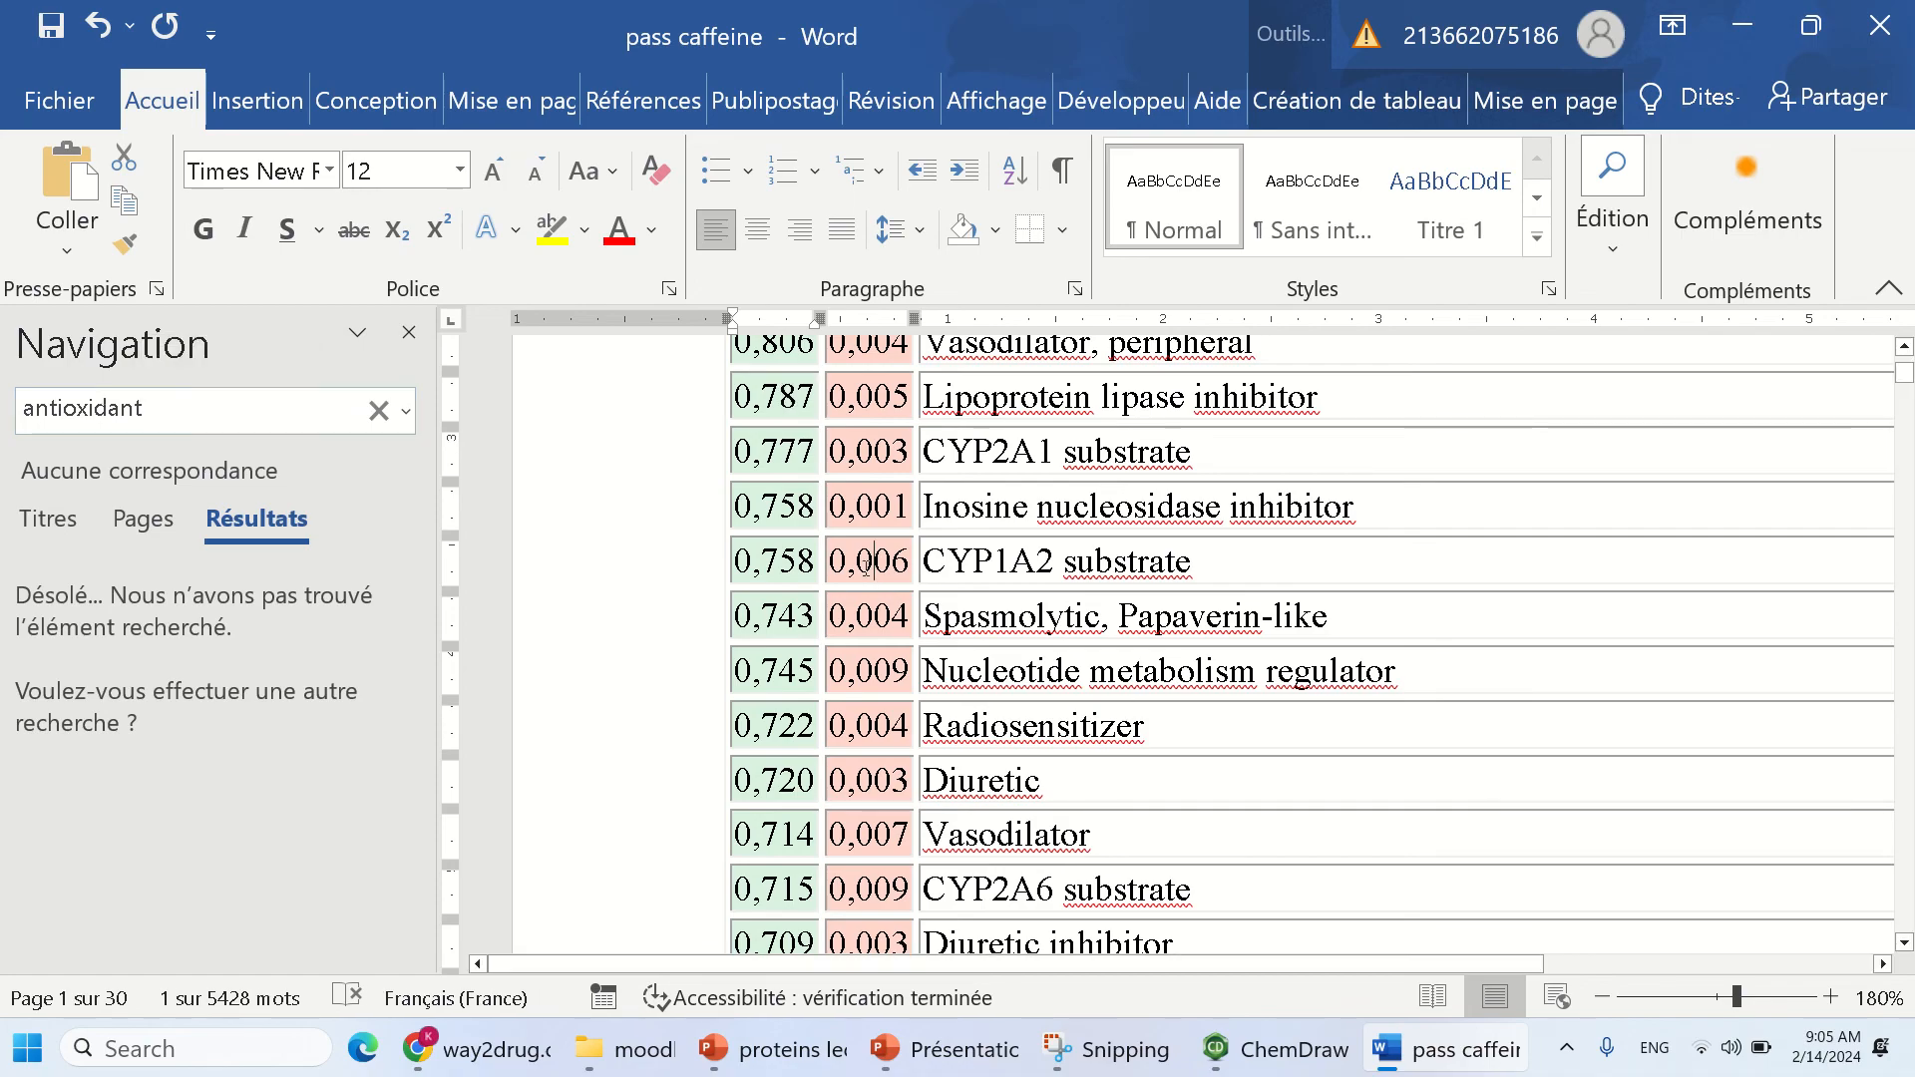
- Search the activity table for "antimicrobial"
left_click(220, 413)
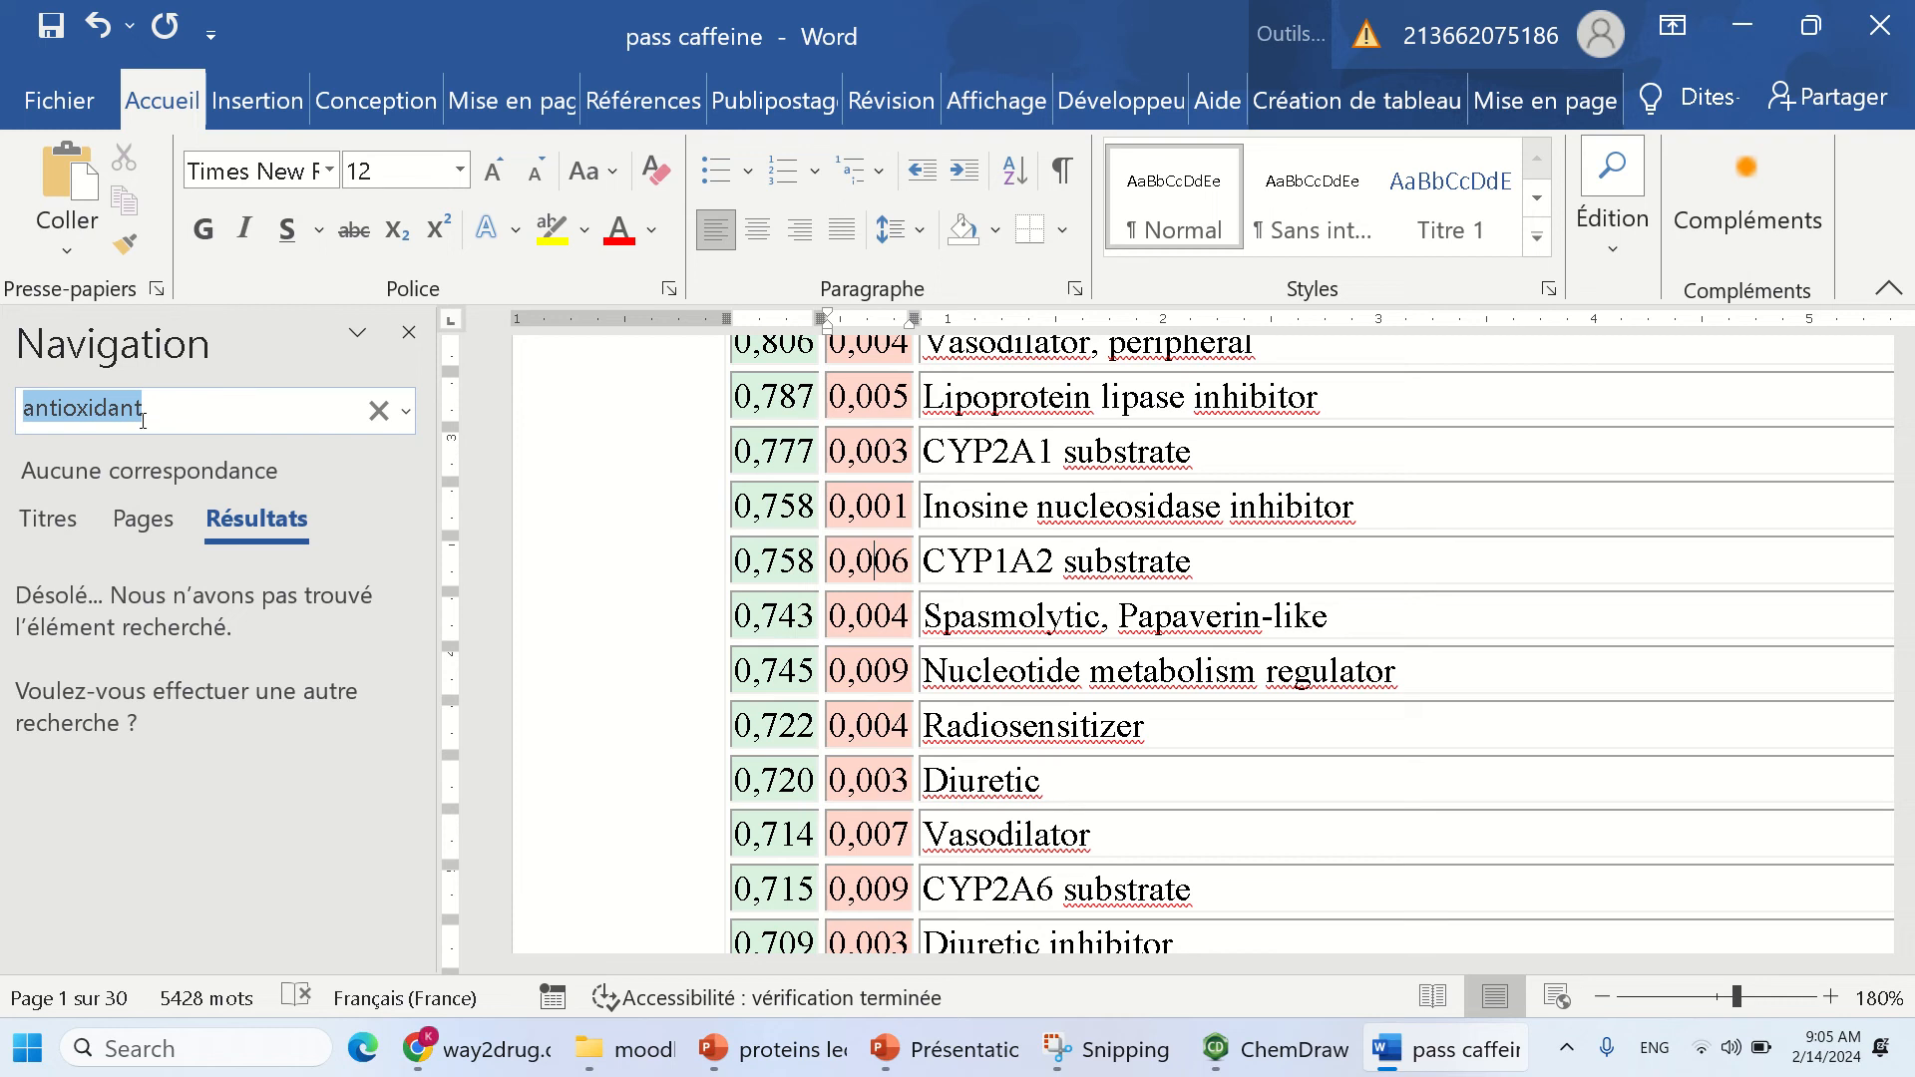
type("anti")
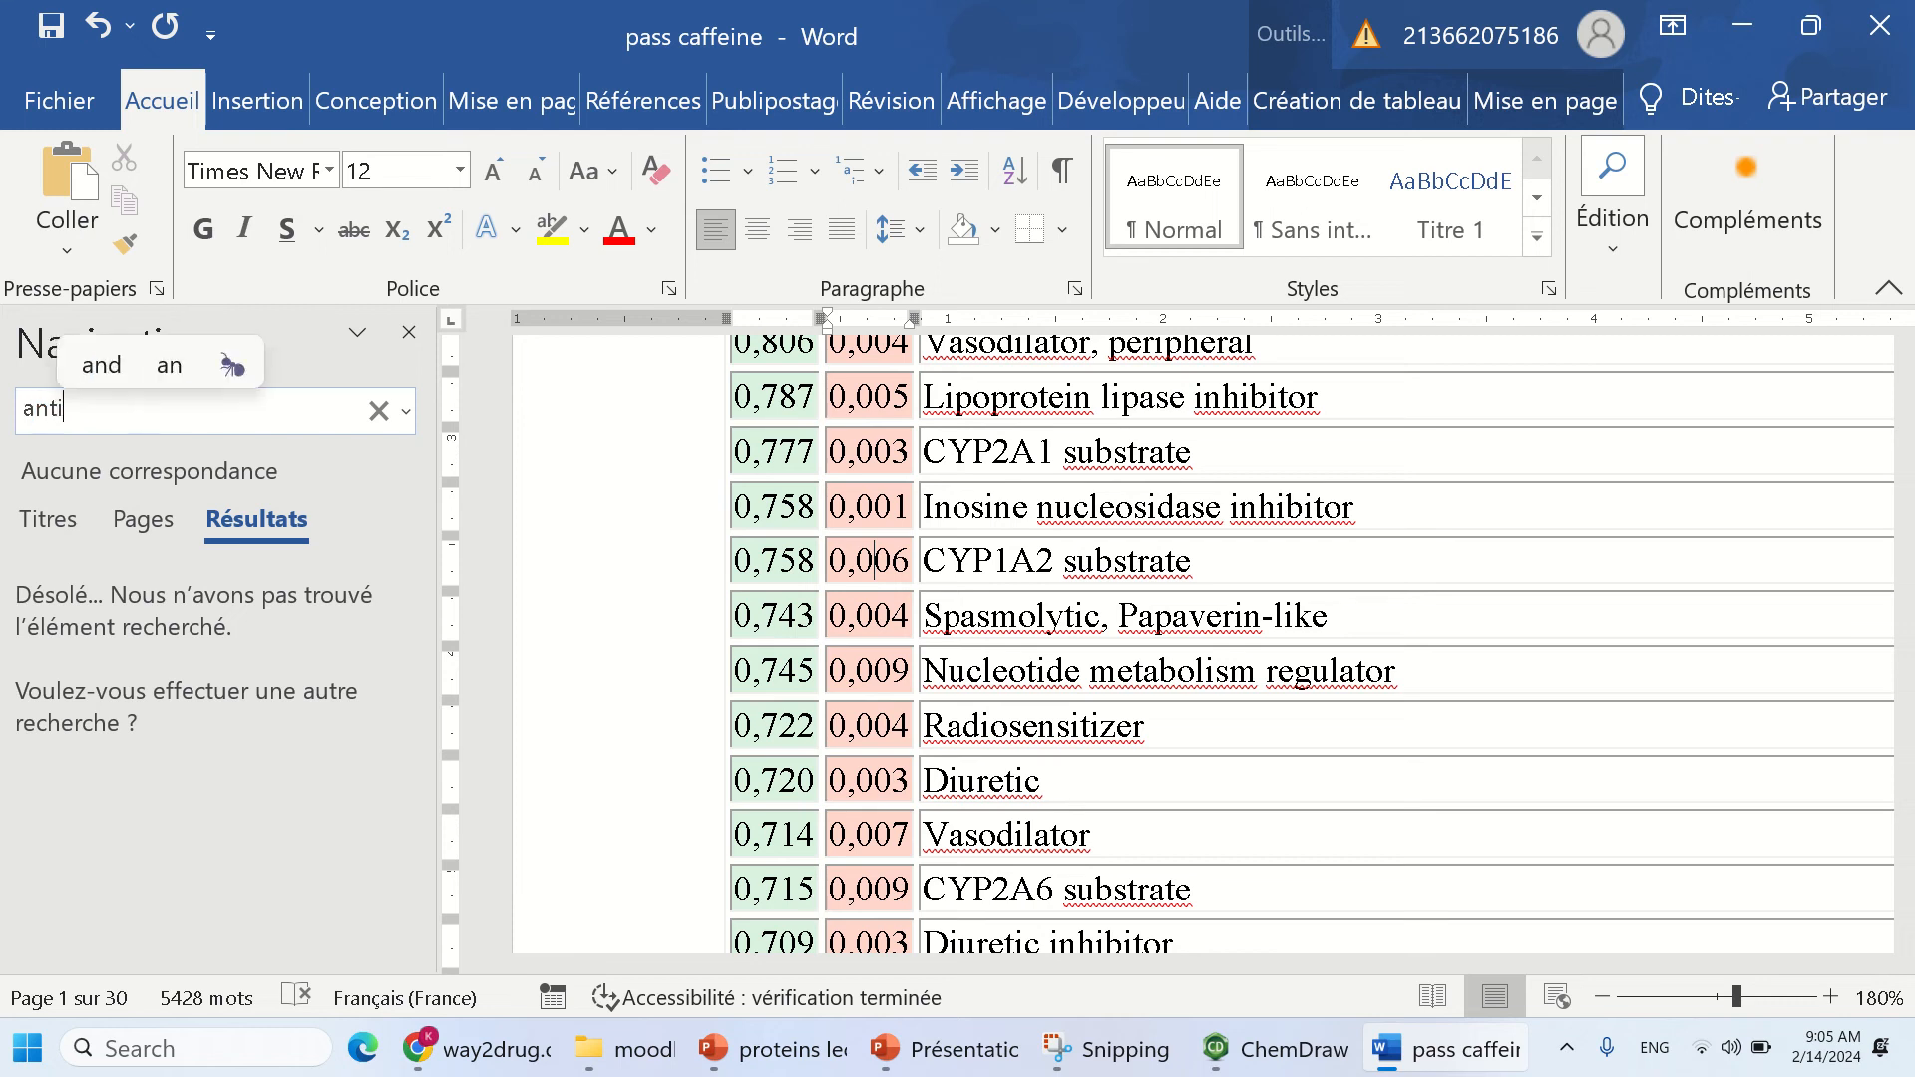
type("microb")
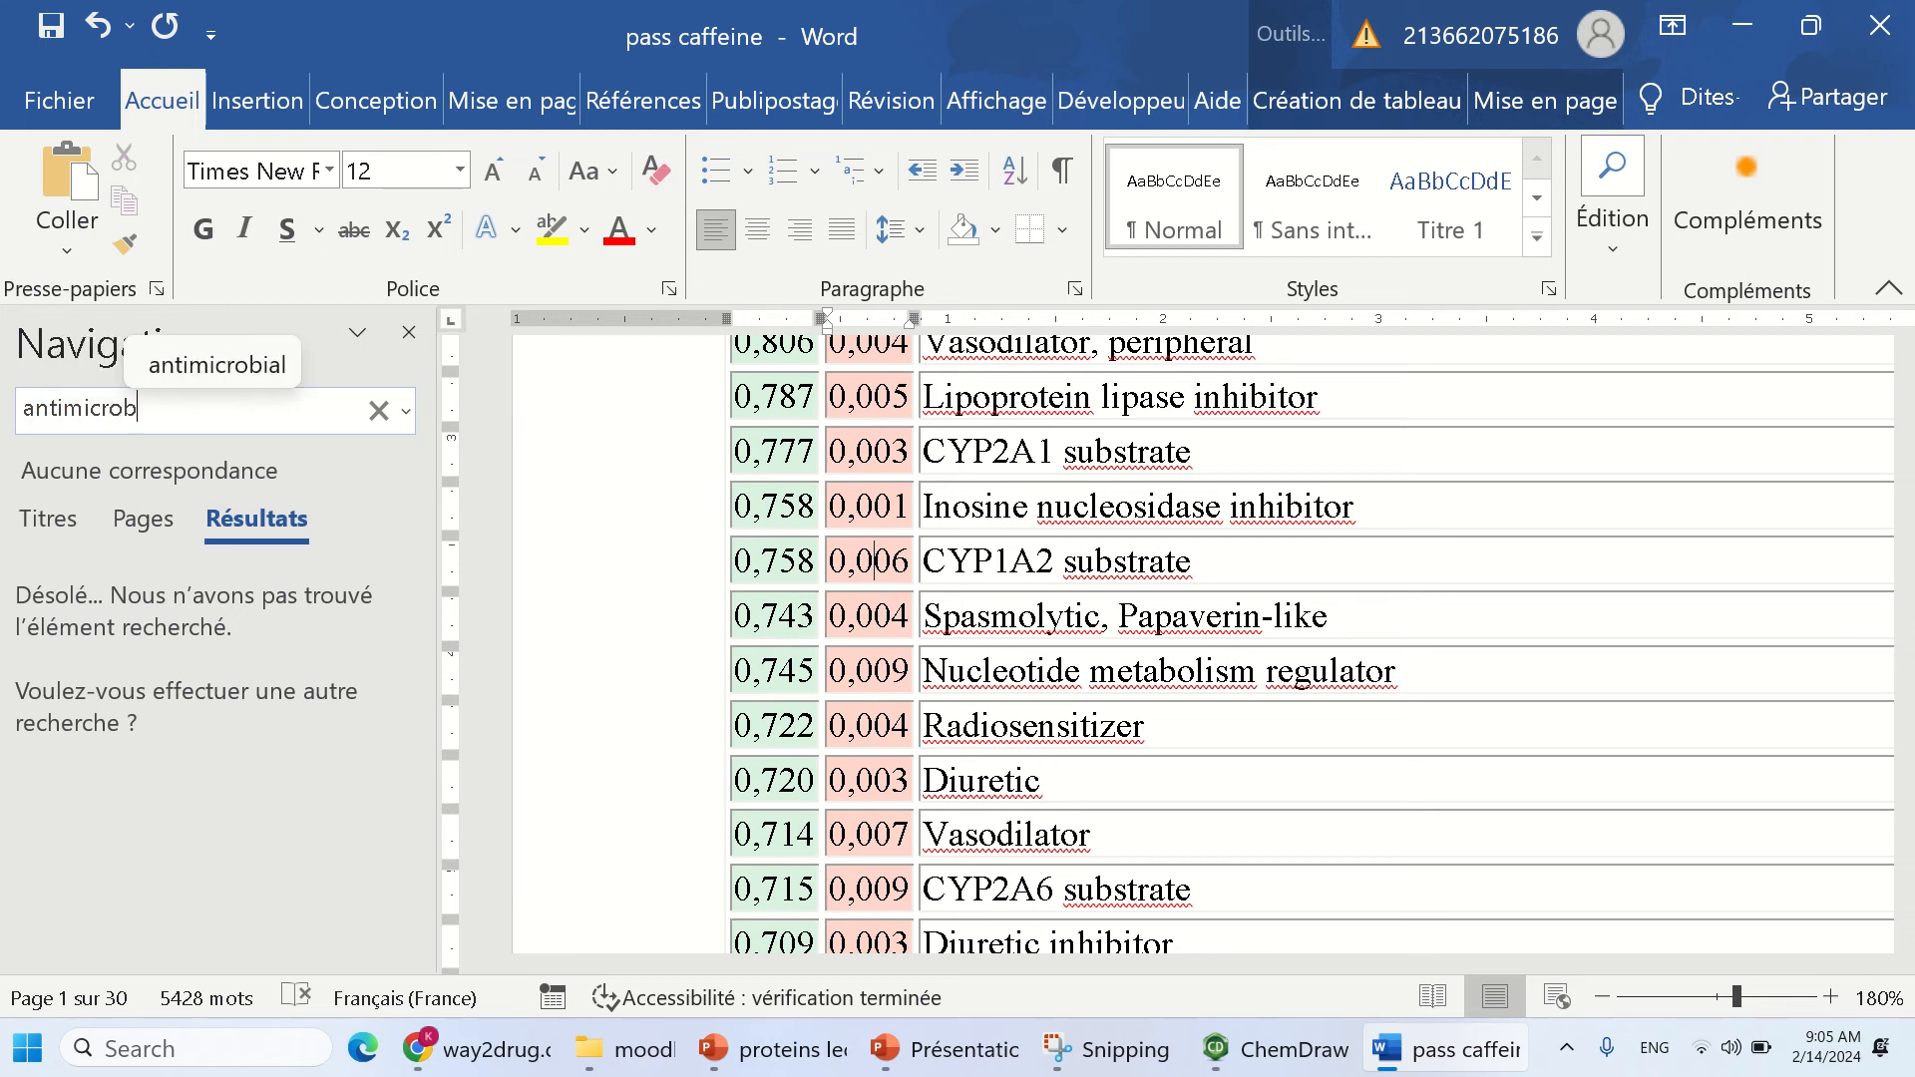
type("ial")
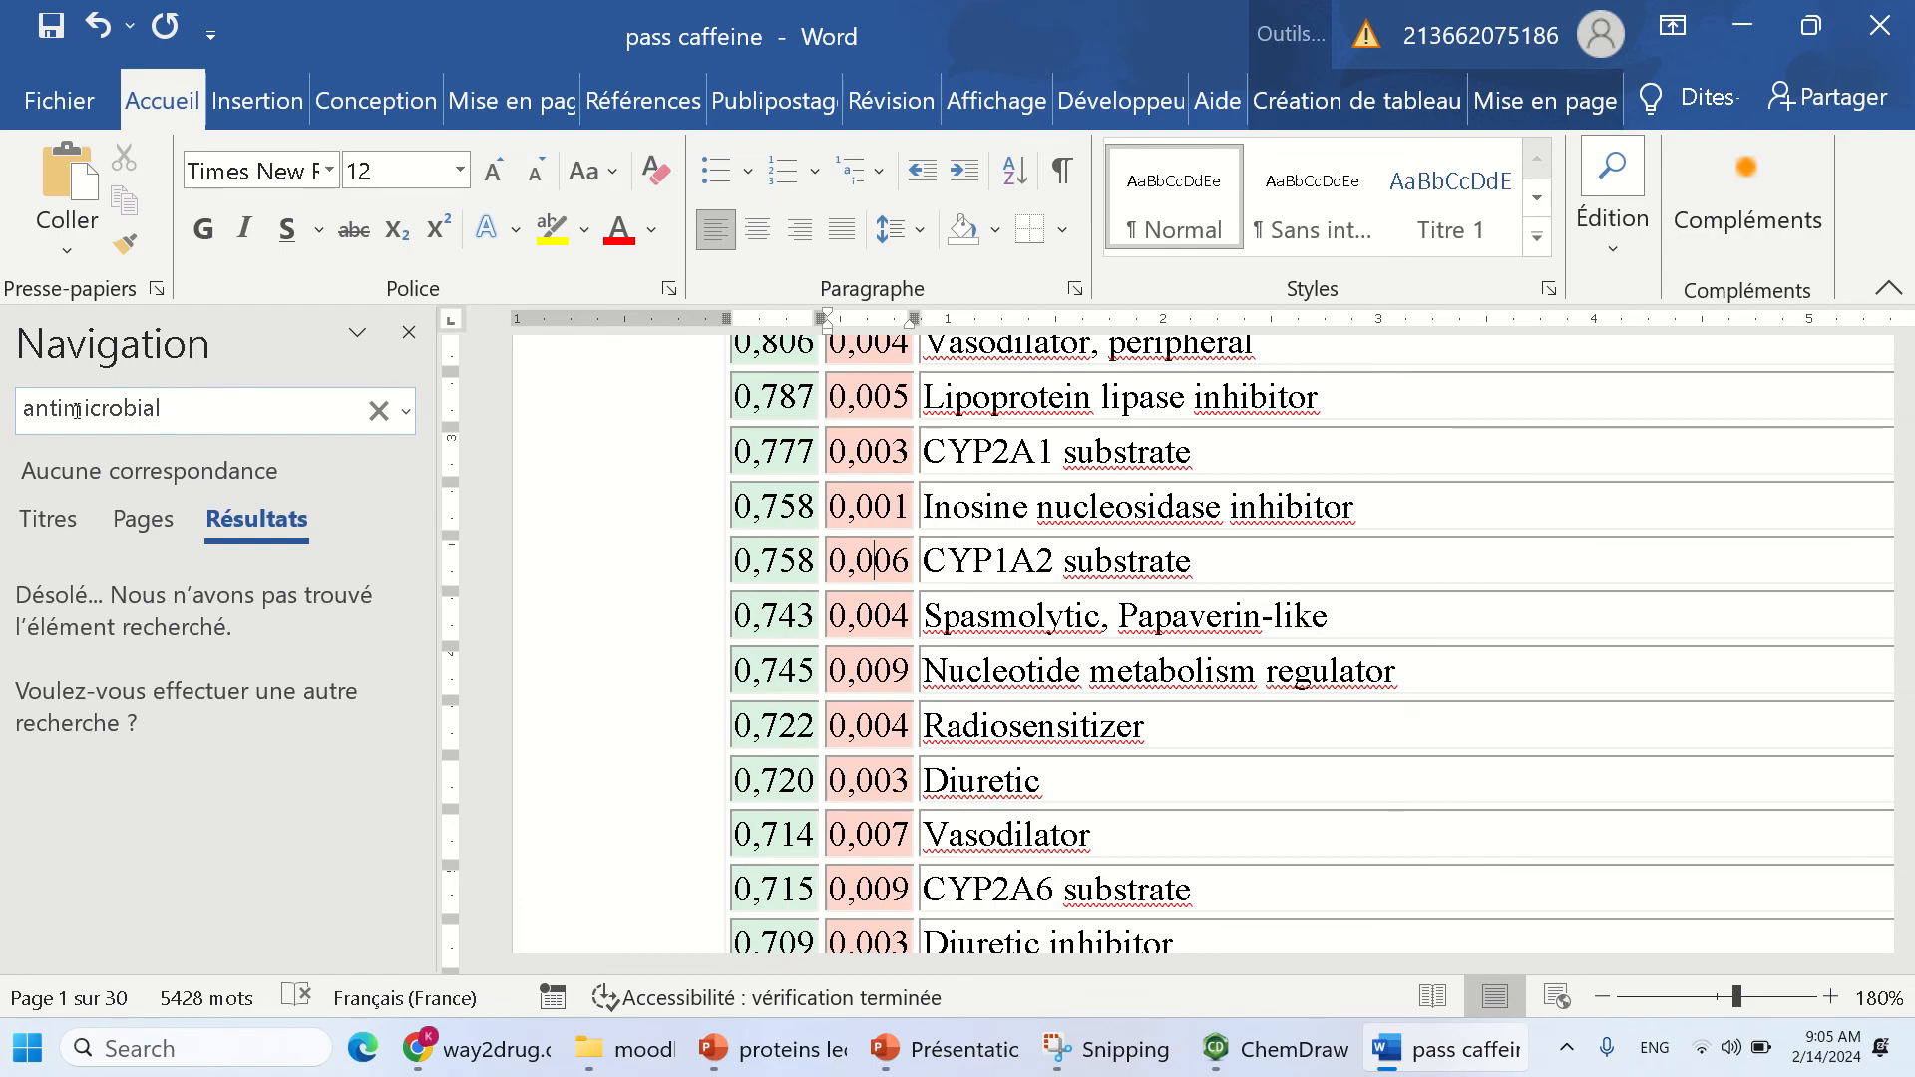
- Replace the search term with "fungal" to look for antifungal activity in the document
left_click_drag(64, 410, 164, 403)
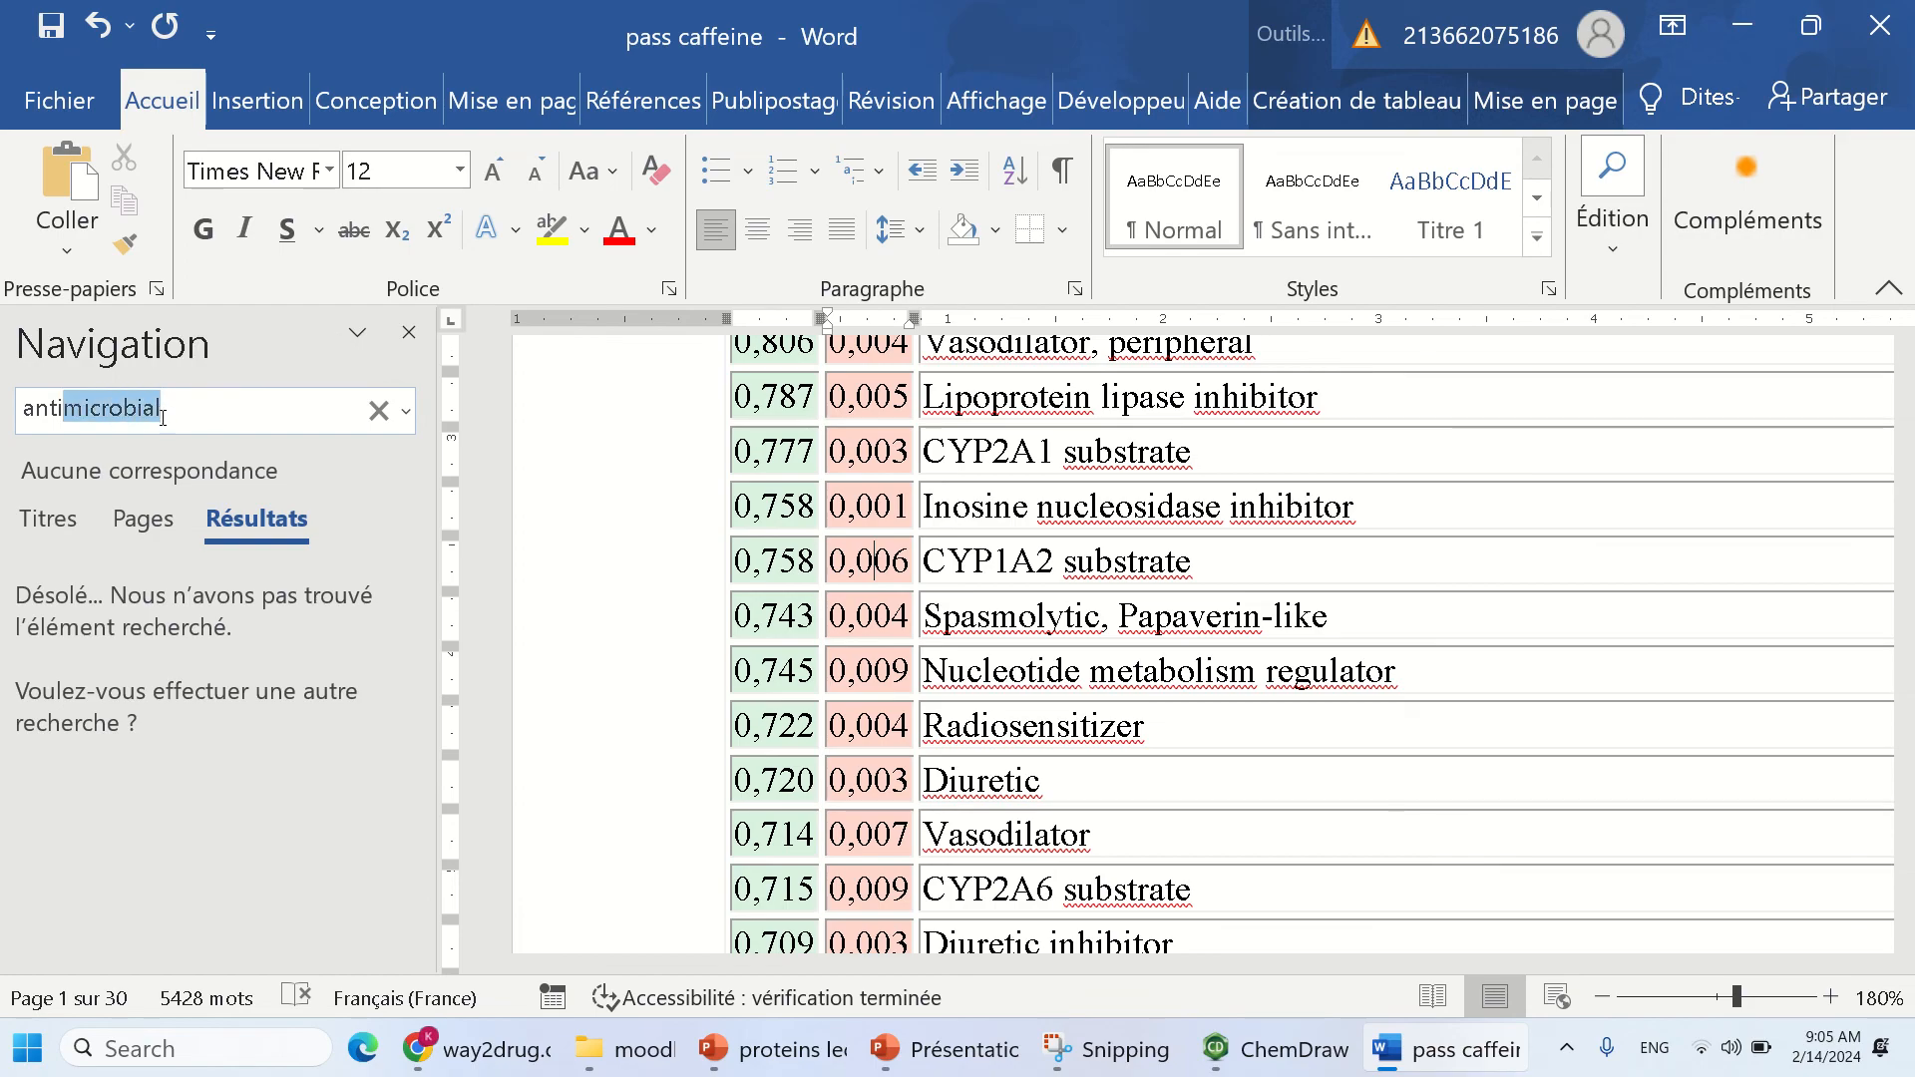
key("BackSpace")
key("BackSpace")
key("BackSpace")
key("BackSpace")
key("BackSpace")
type("fu")
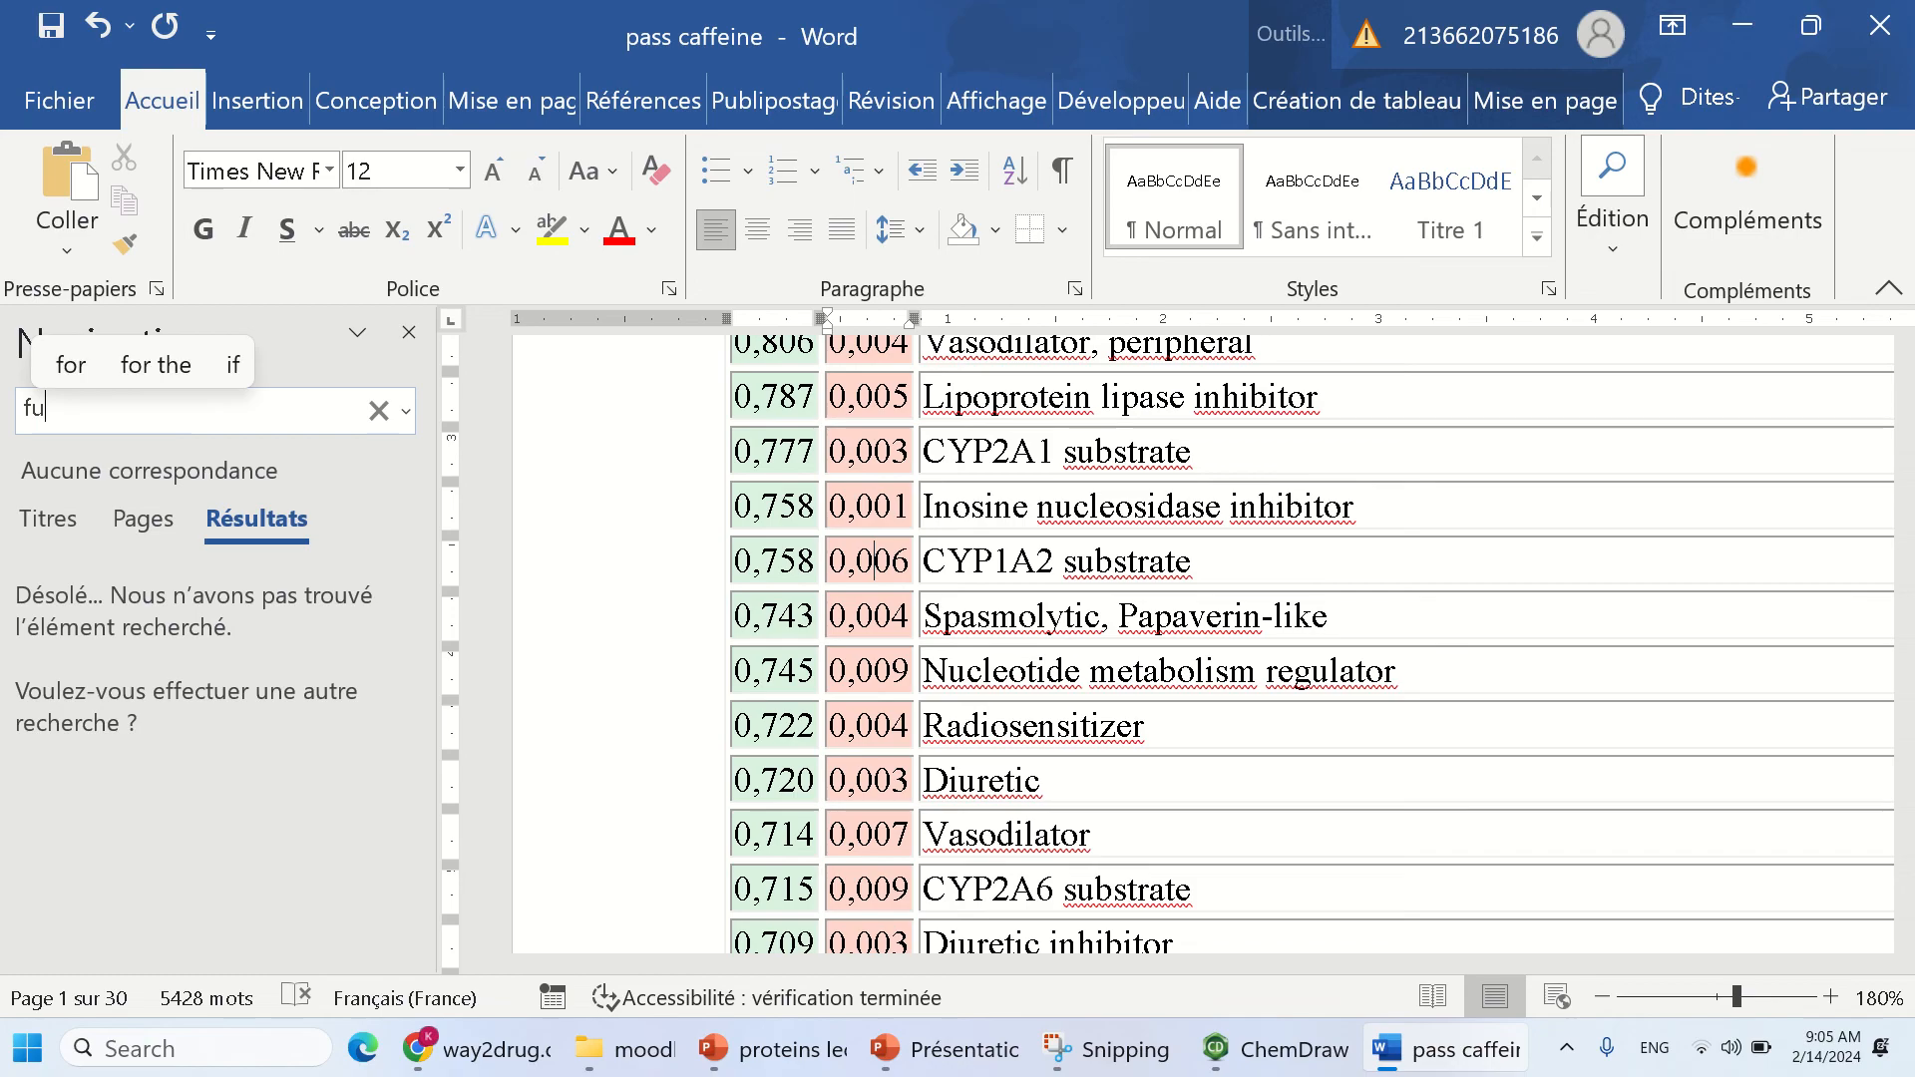
type("ngal")
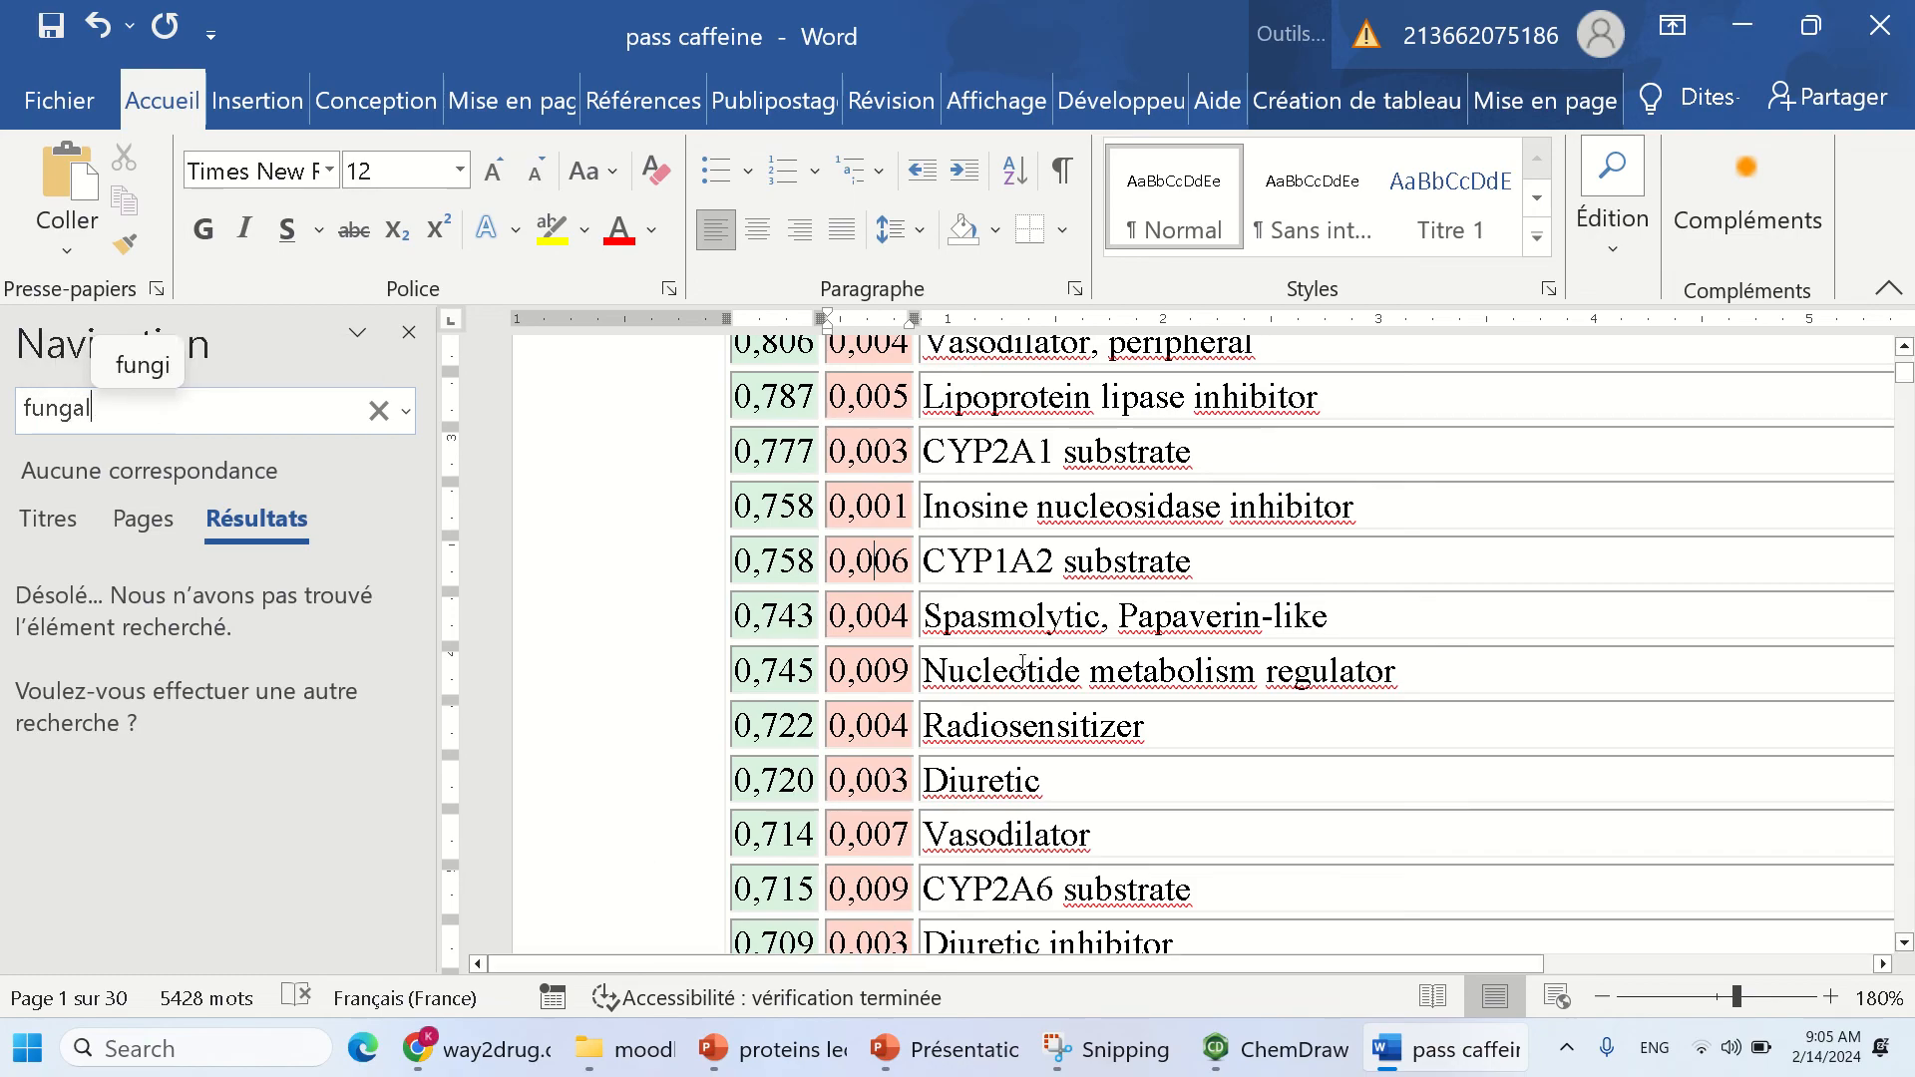
left_click(1022, 661)
key("Return")
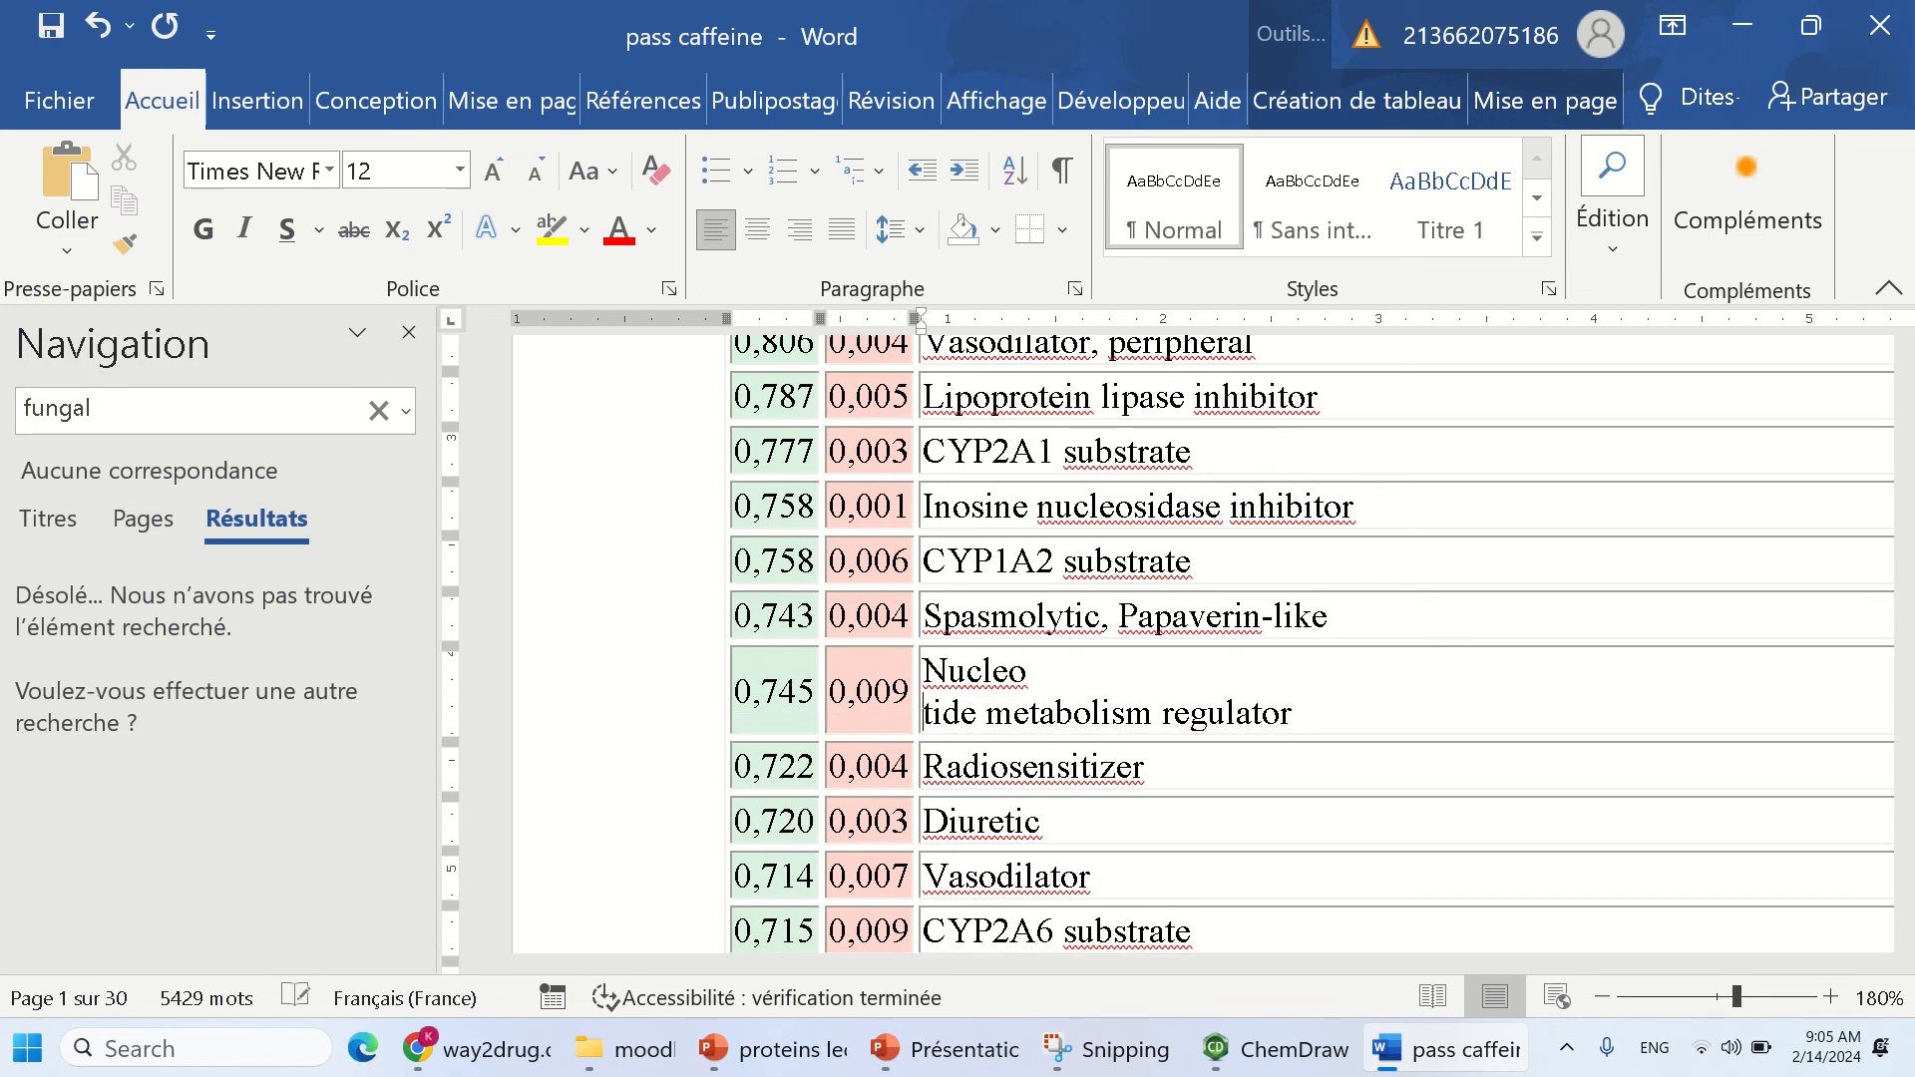
left_click(98, 27)
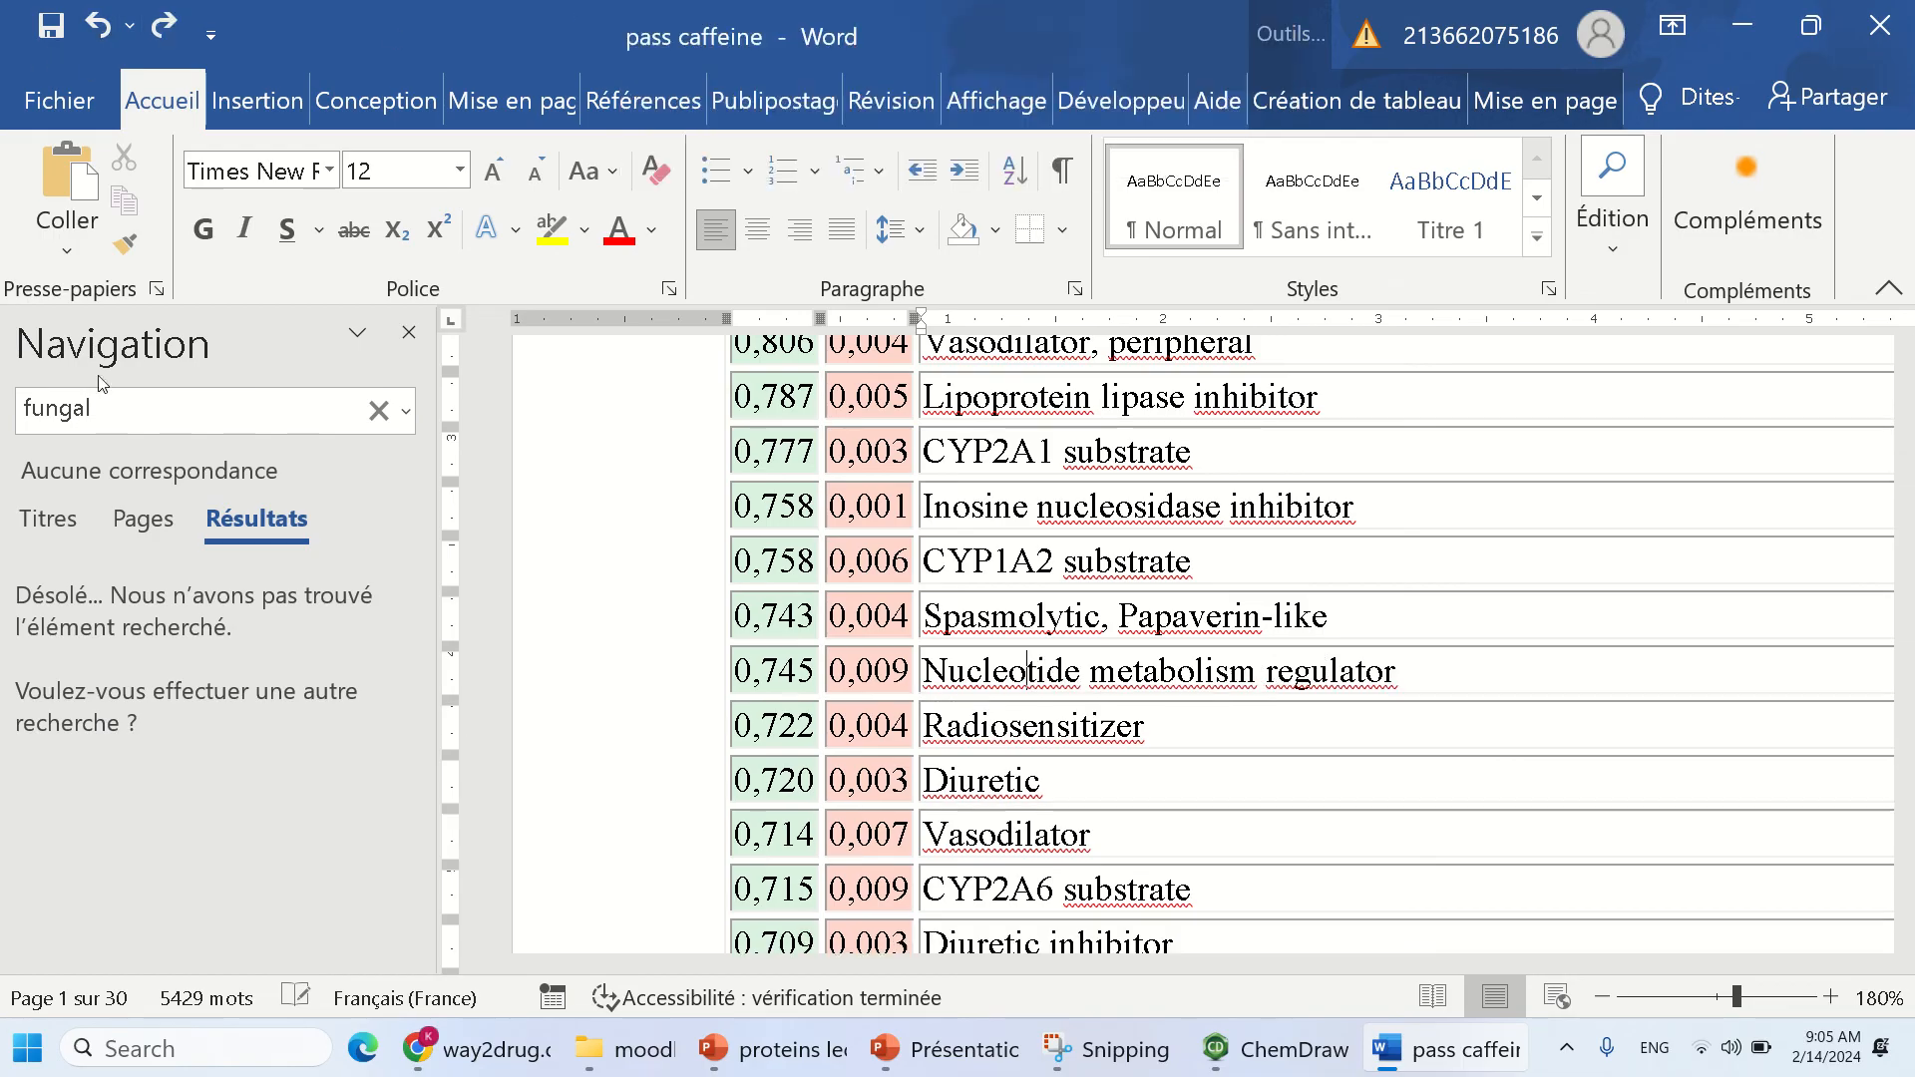
- Switch to ChemDraw and copy the drawn bicyclic N-heterocycle with the OH group as SMILES
left_click(103, 406)
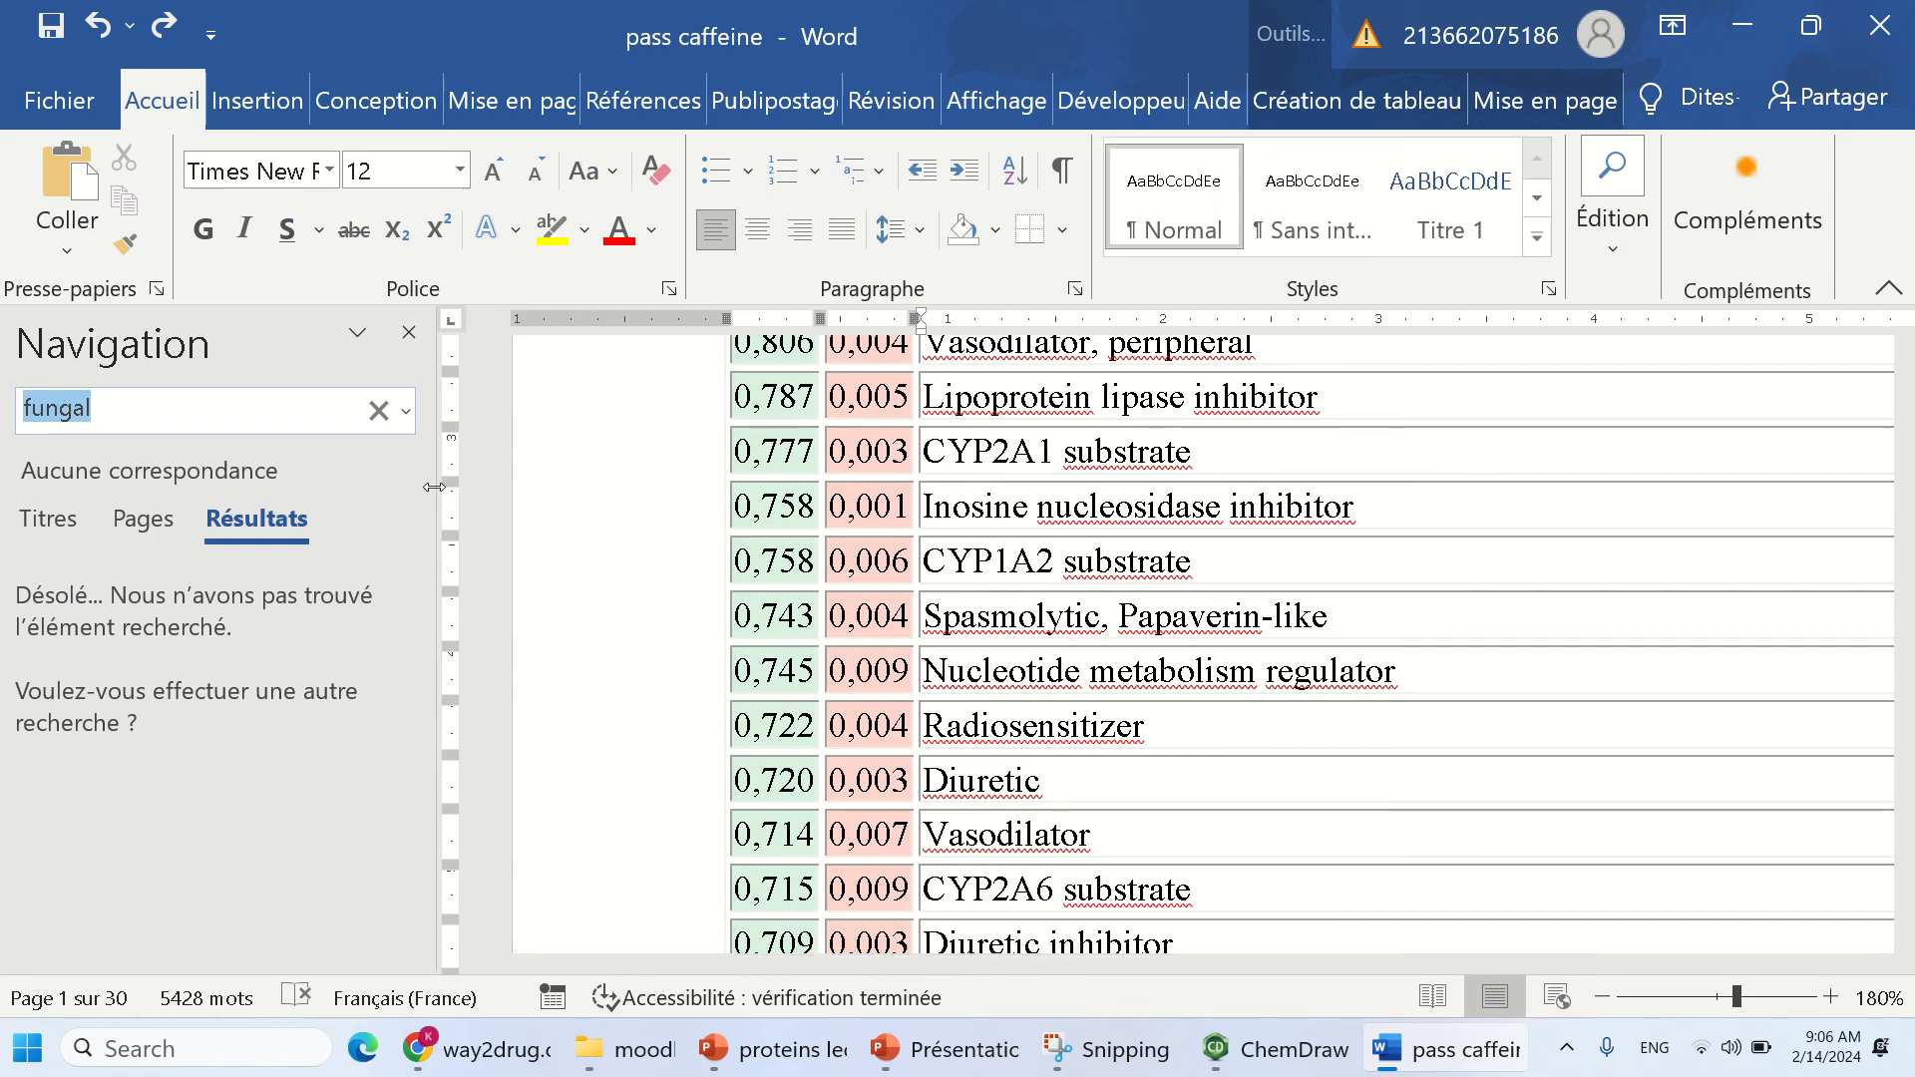
left_click(1267, 1057)
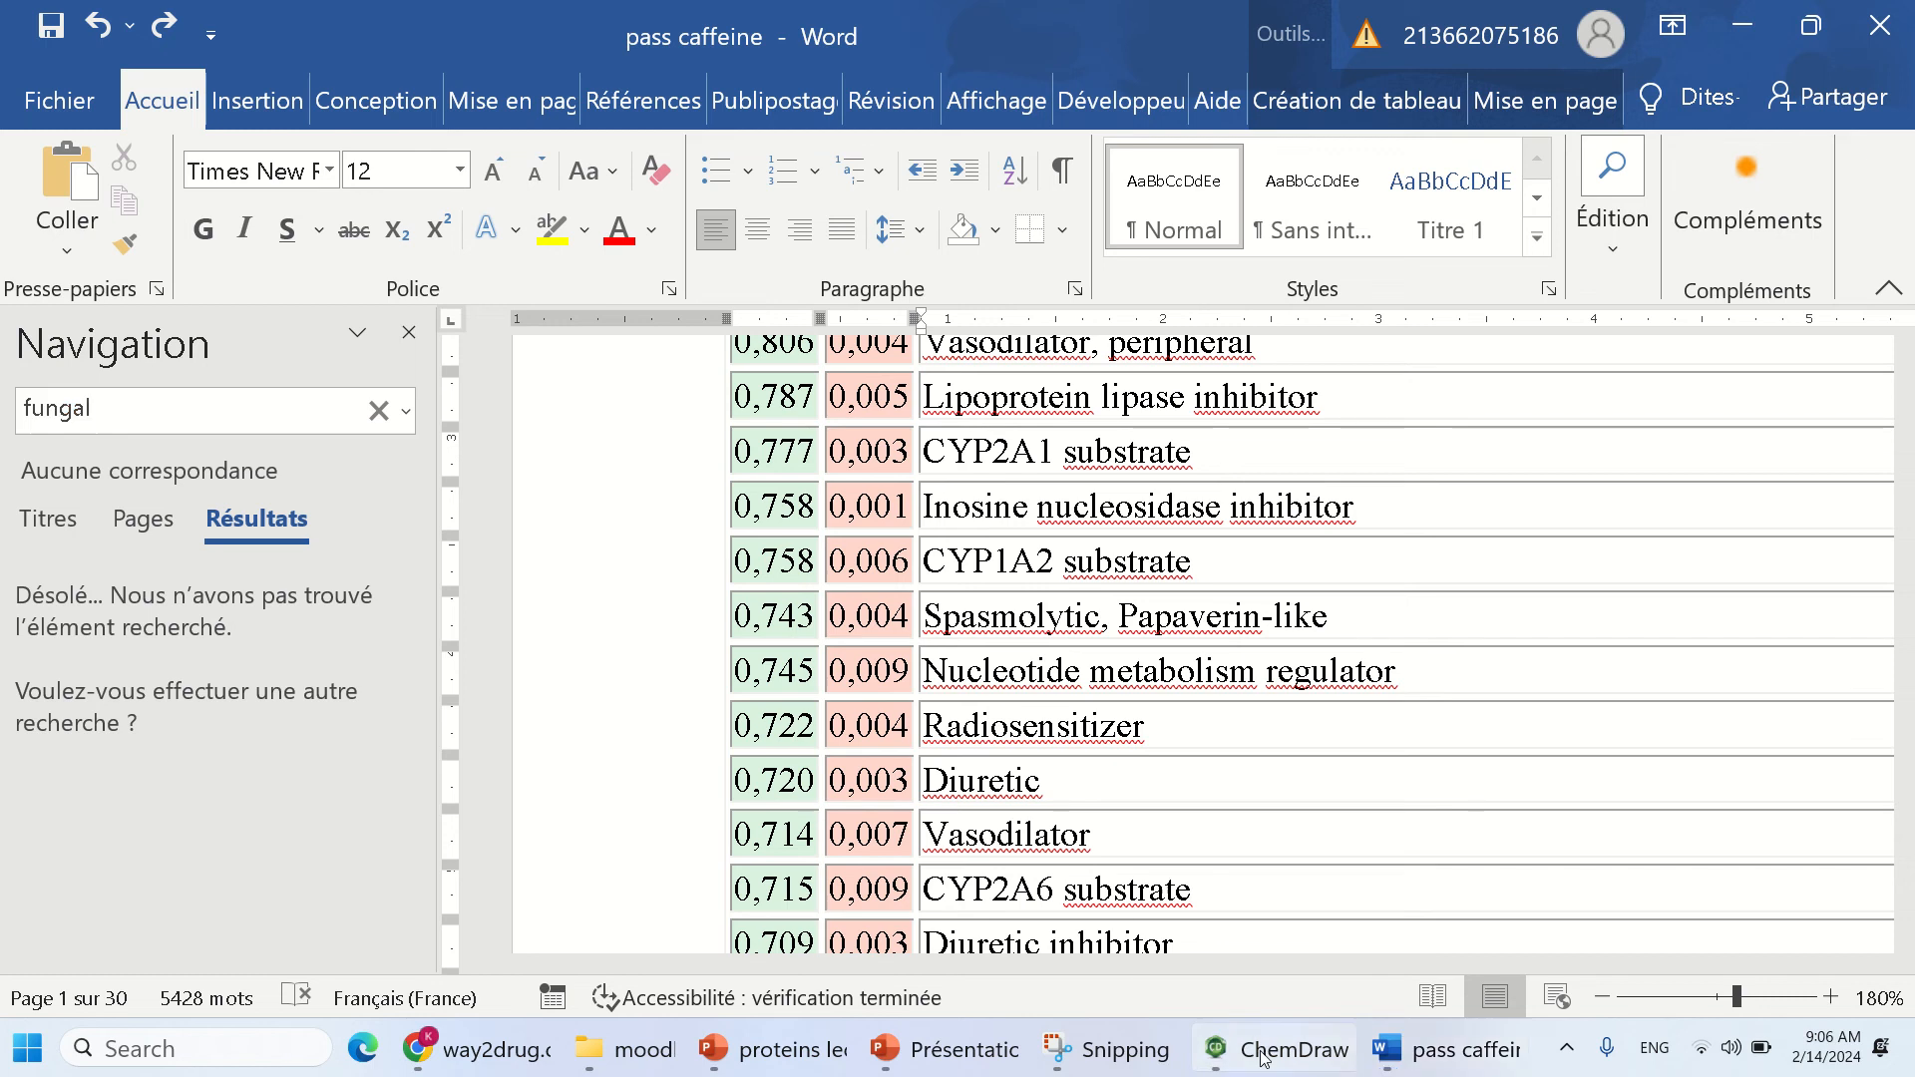
right_click(827, 363)
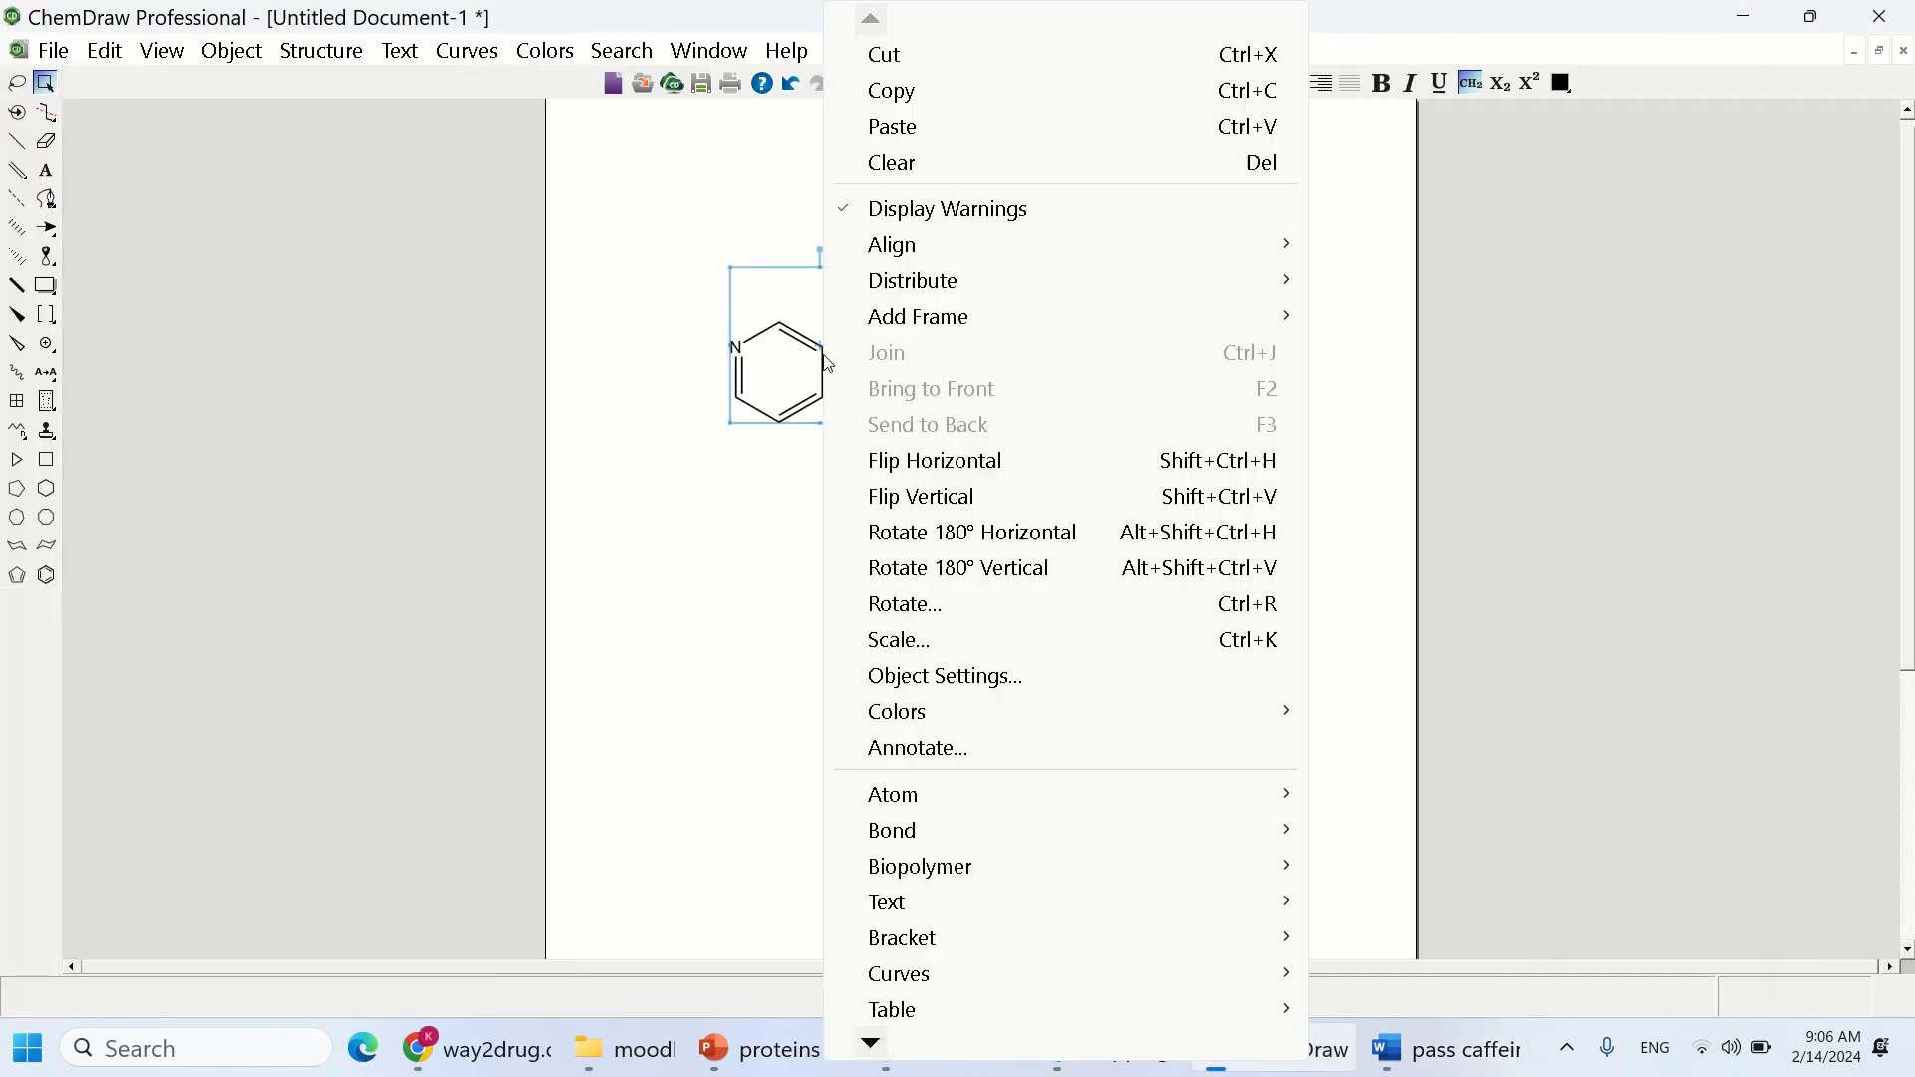
mouse_move(958, 973)
mouse_move(889, 1054)
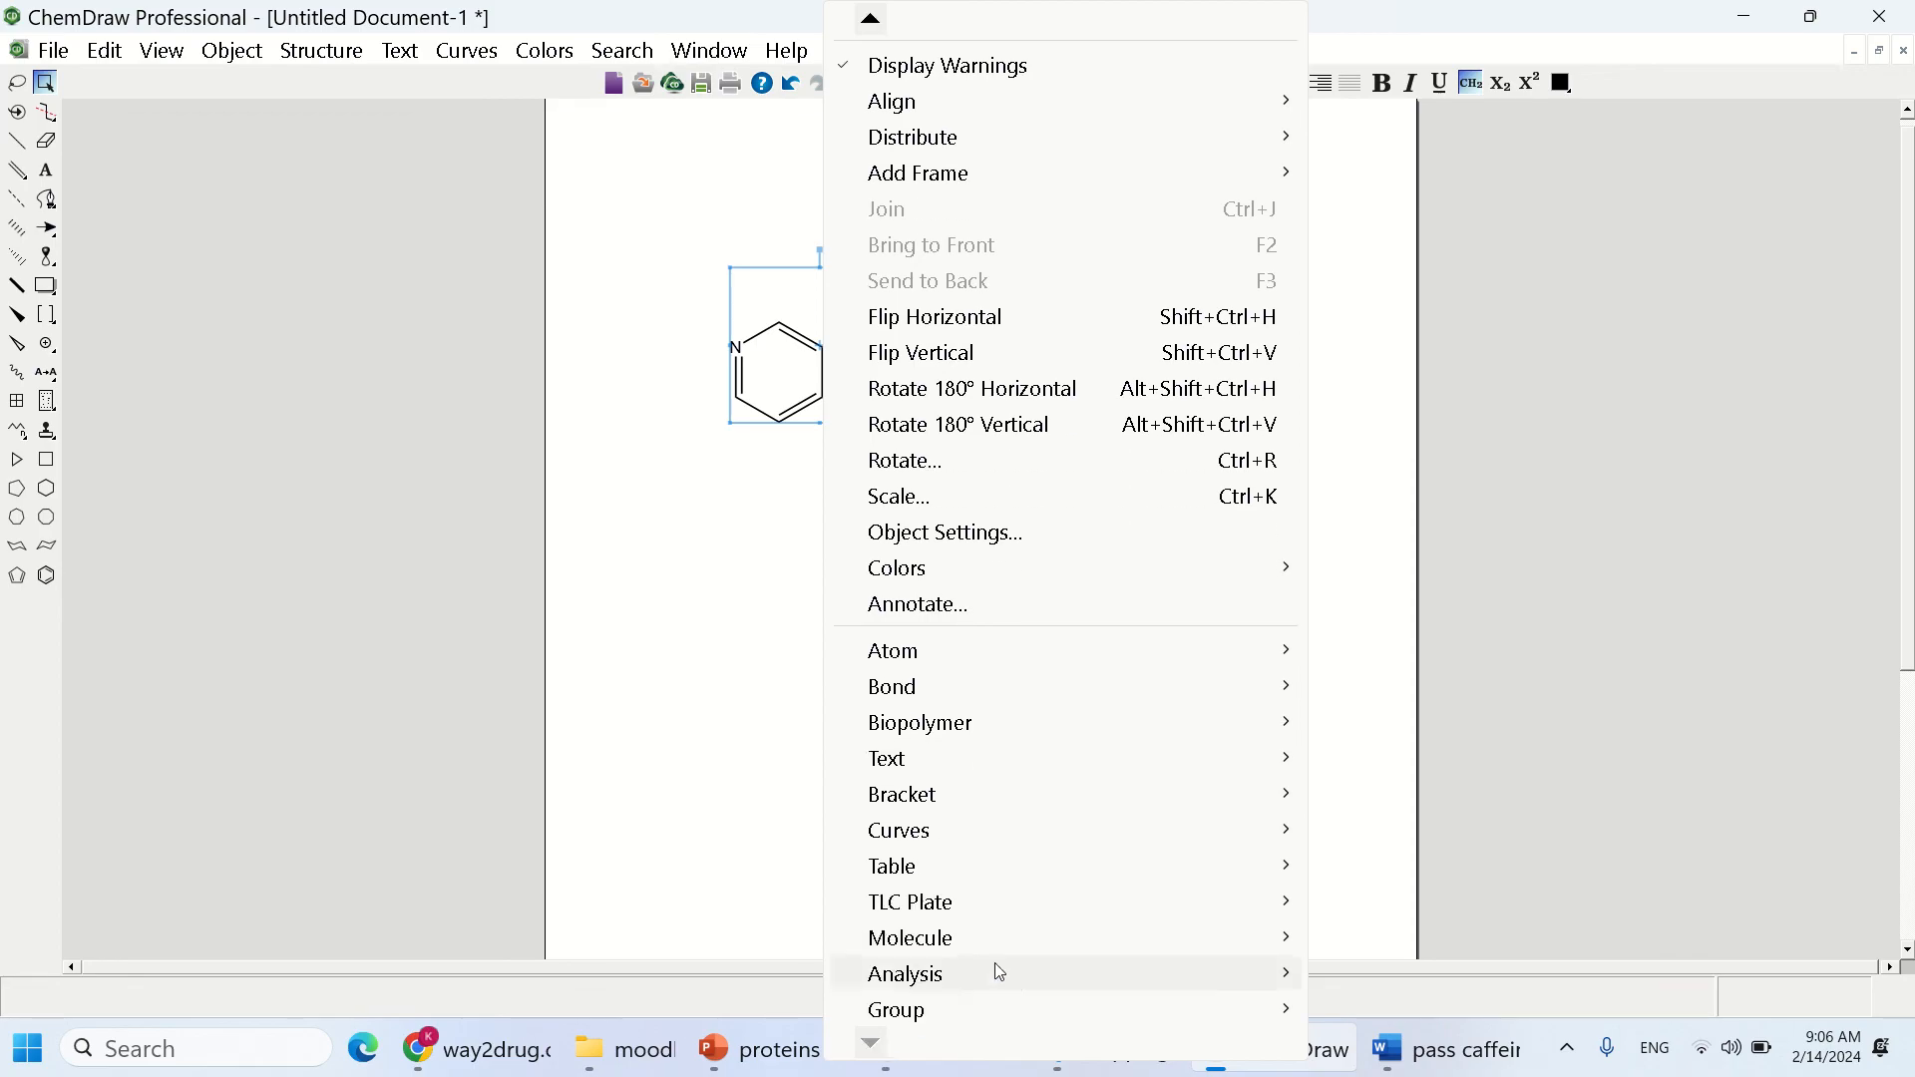
mouse_move(1042, 948)
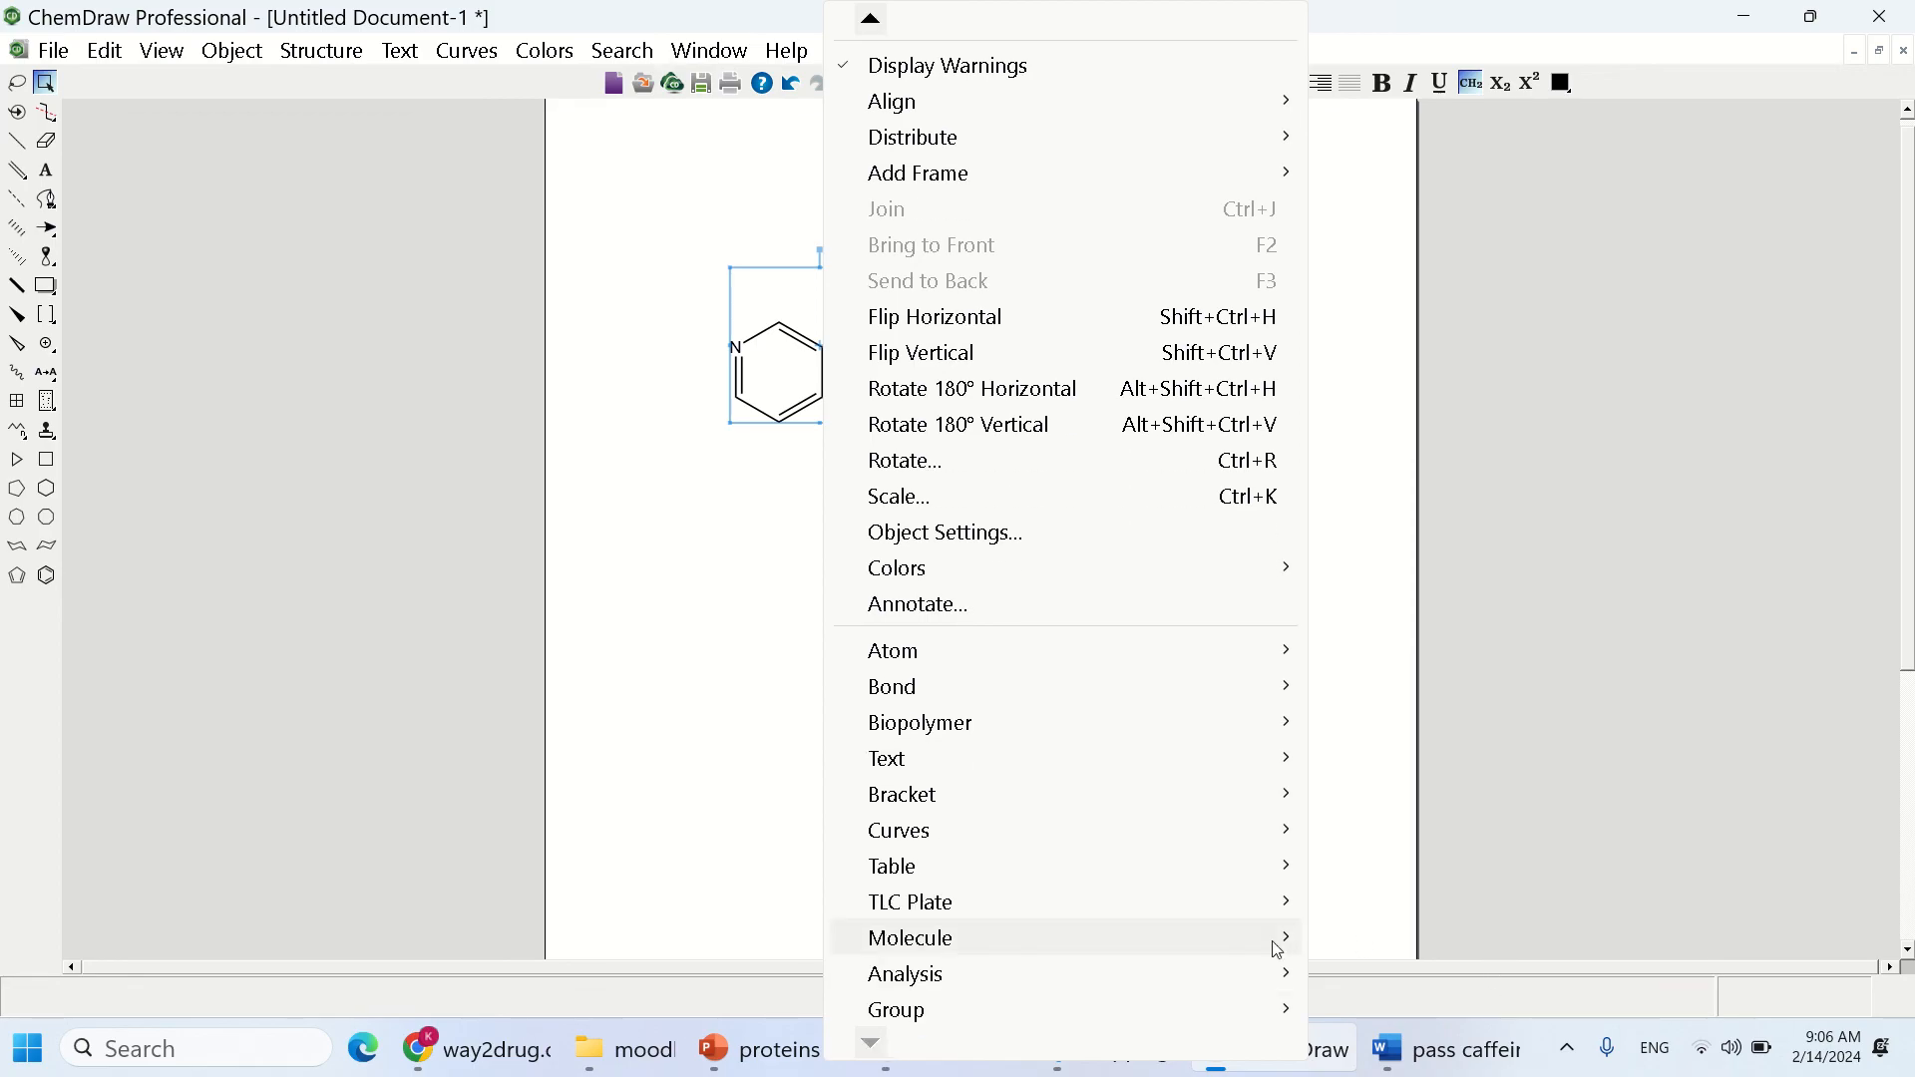
mouse_move(1411, 938)
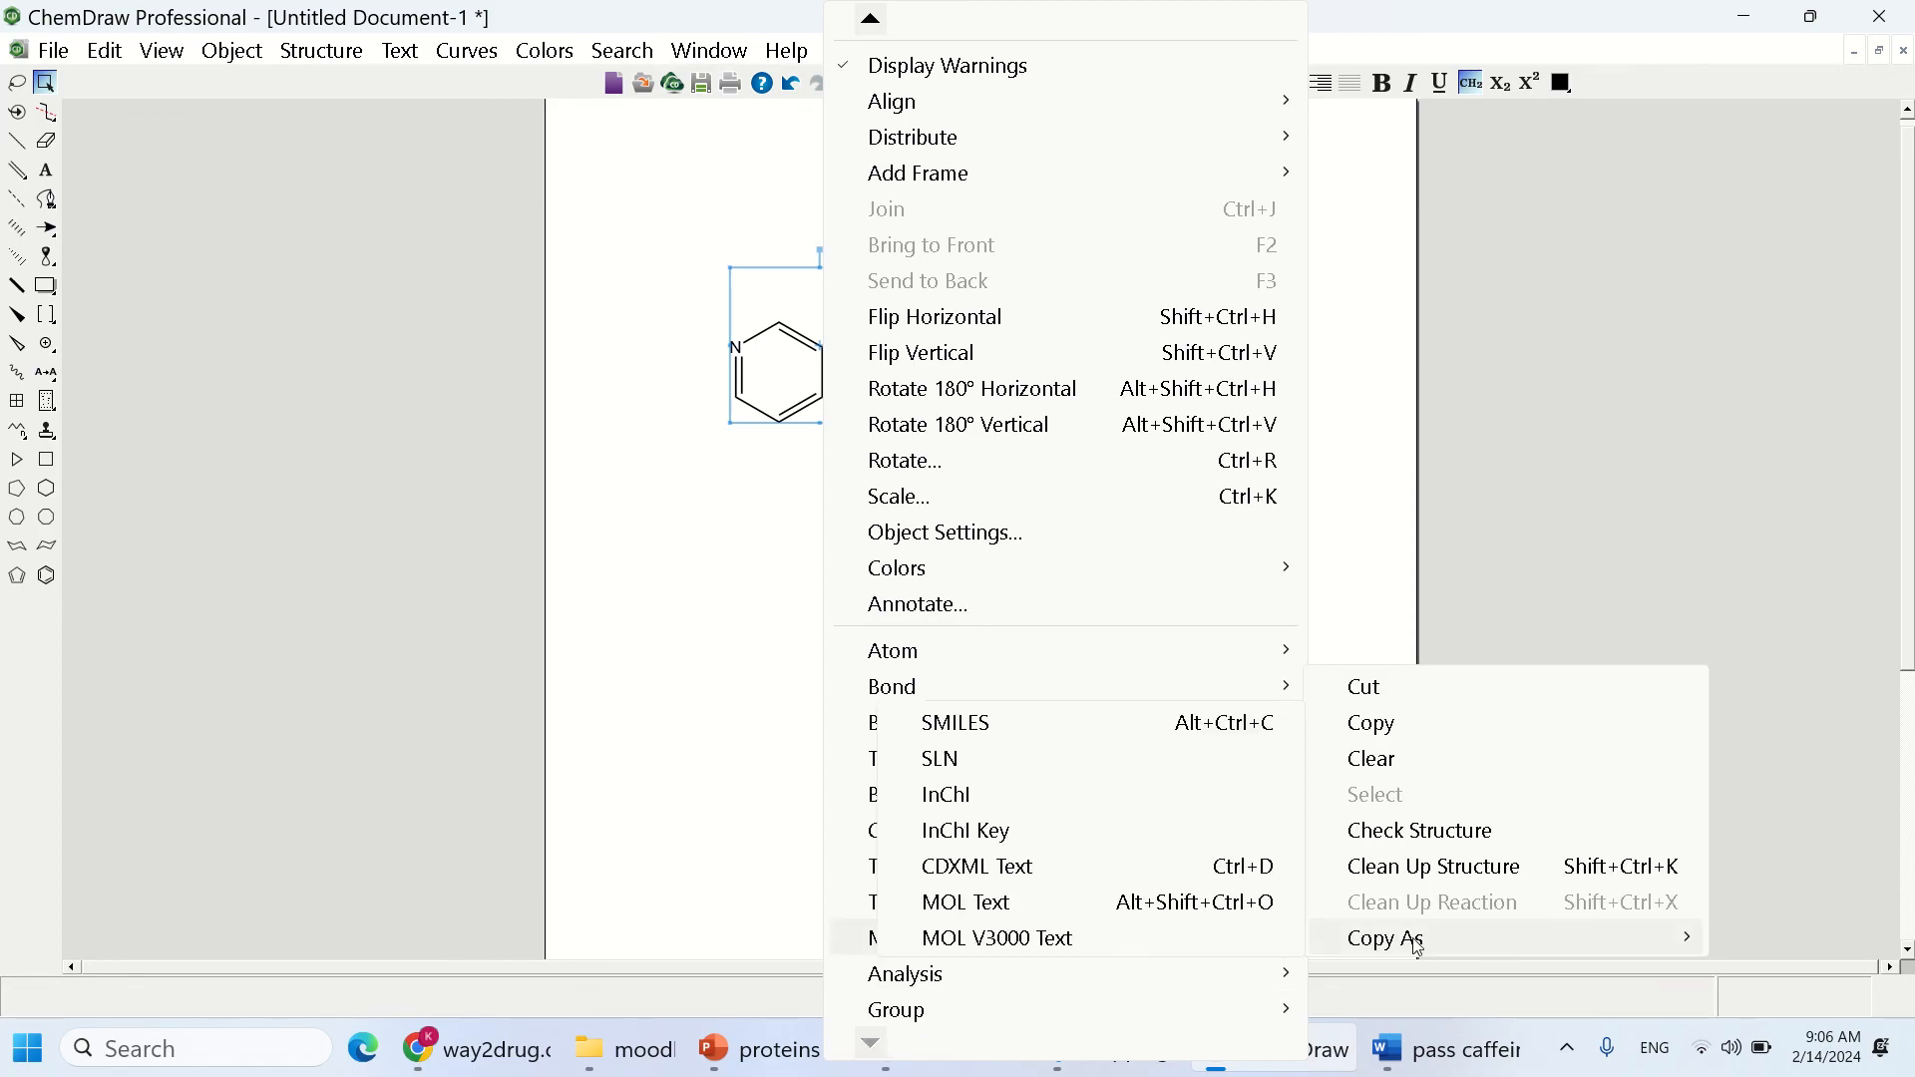
left_click(1132, 738)
- Return to PASS Online in the browser, replace the SMILES with OC1=CC=CC2=CC=NC=C21 and get its activity prediction
left_click(478, 1049)
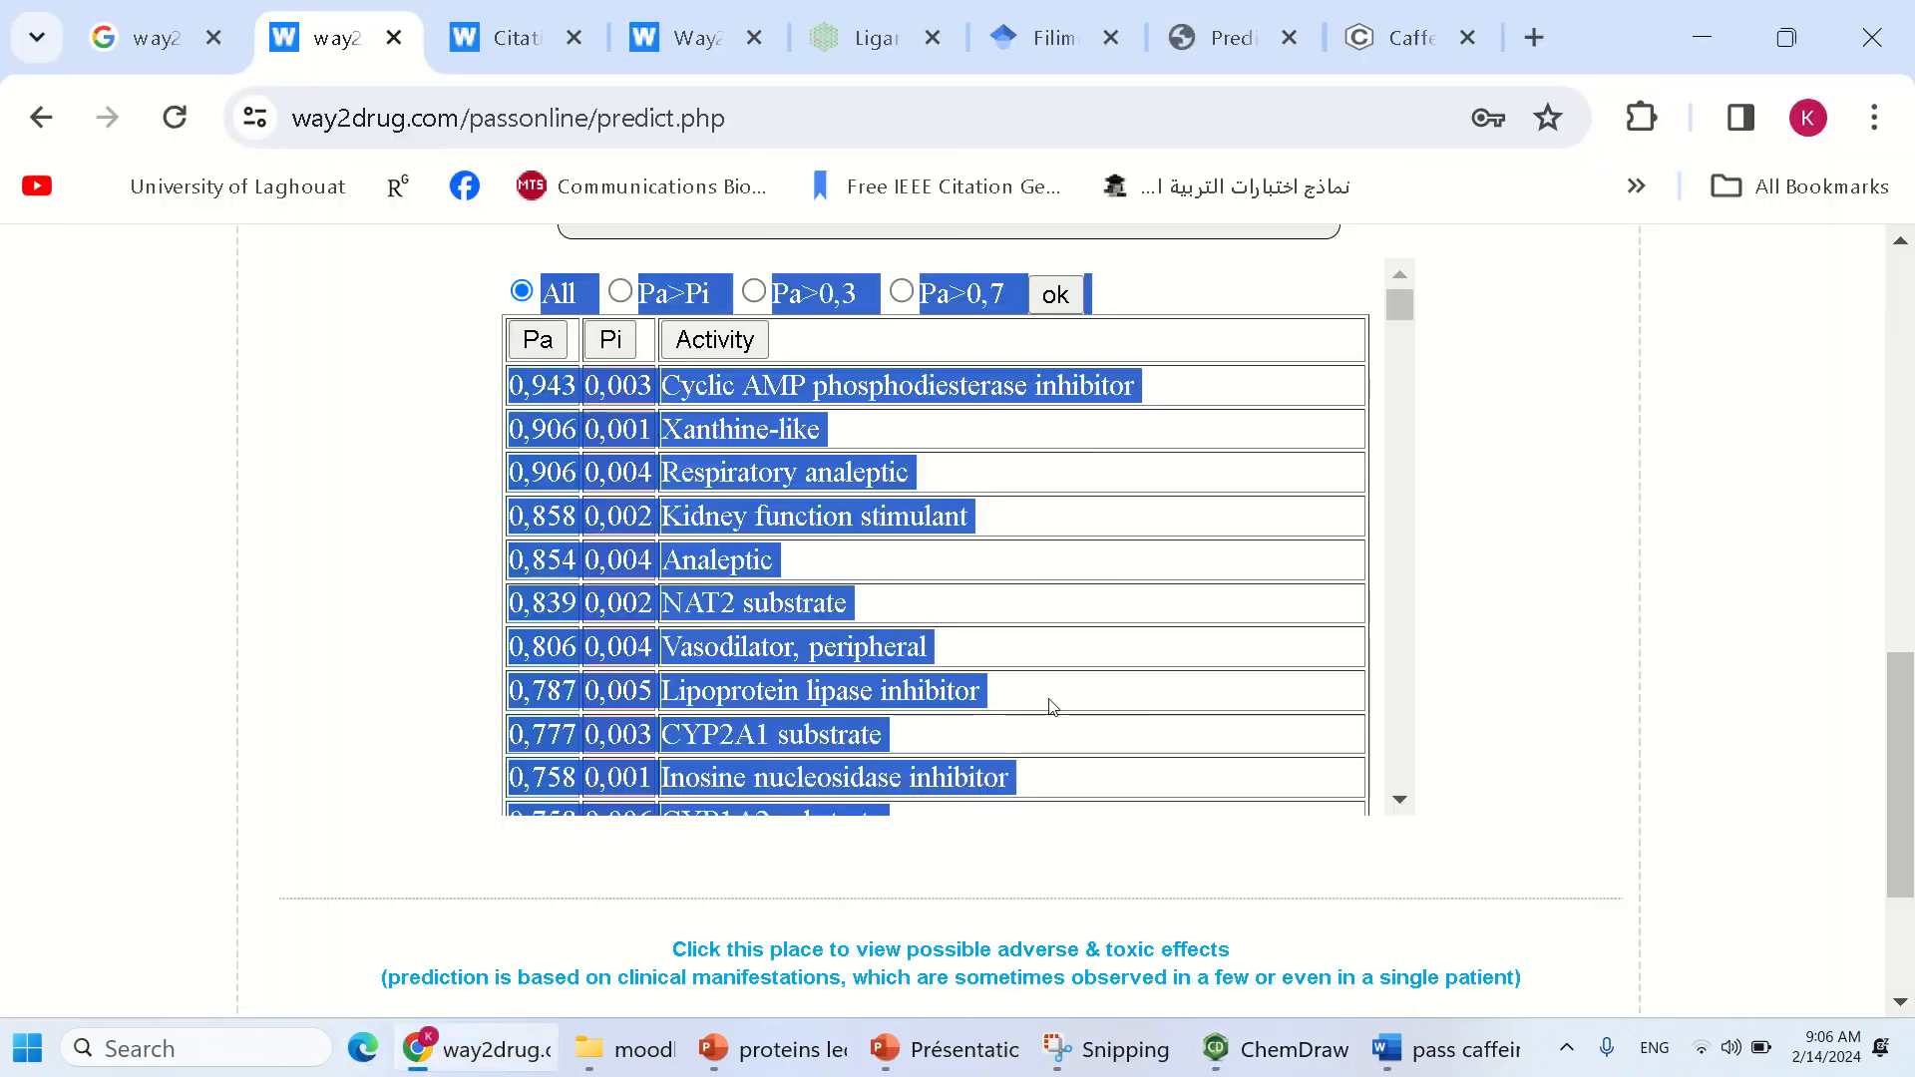
scroll(1032, 619, "down", 3)
scroll(1032, 619, "up", 3)
scroll(1032, 620, "down", 2)
scroll(1033, 620, "up", 2)
left_click_drag(1898, 887, 1897, 628)
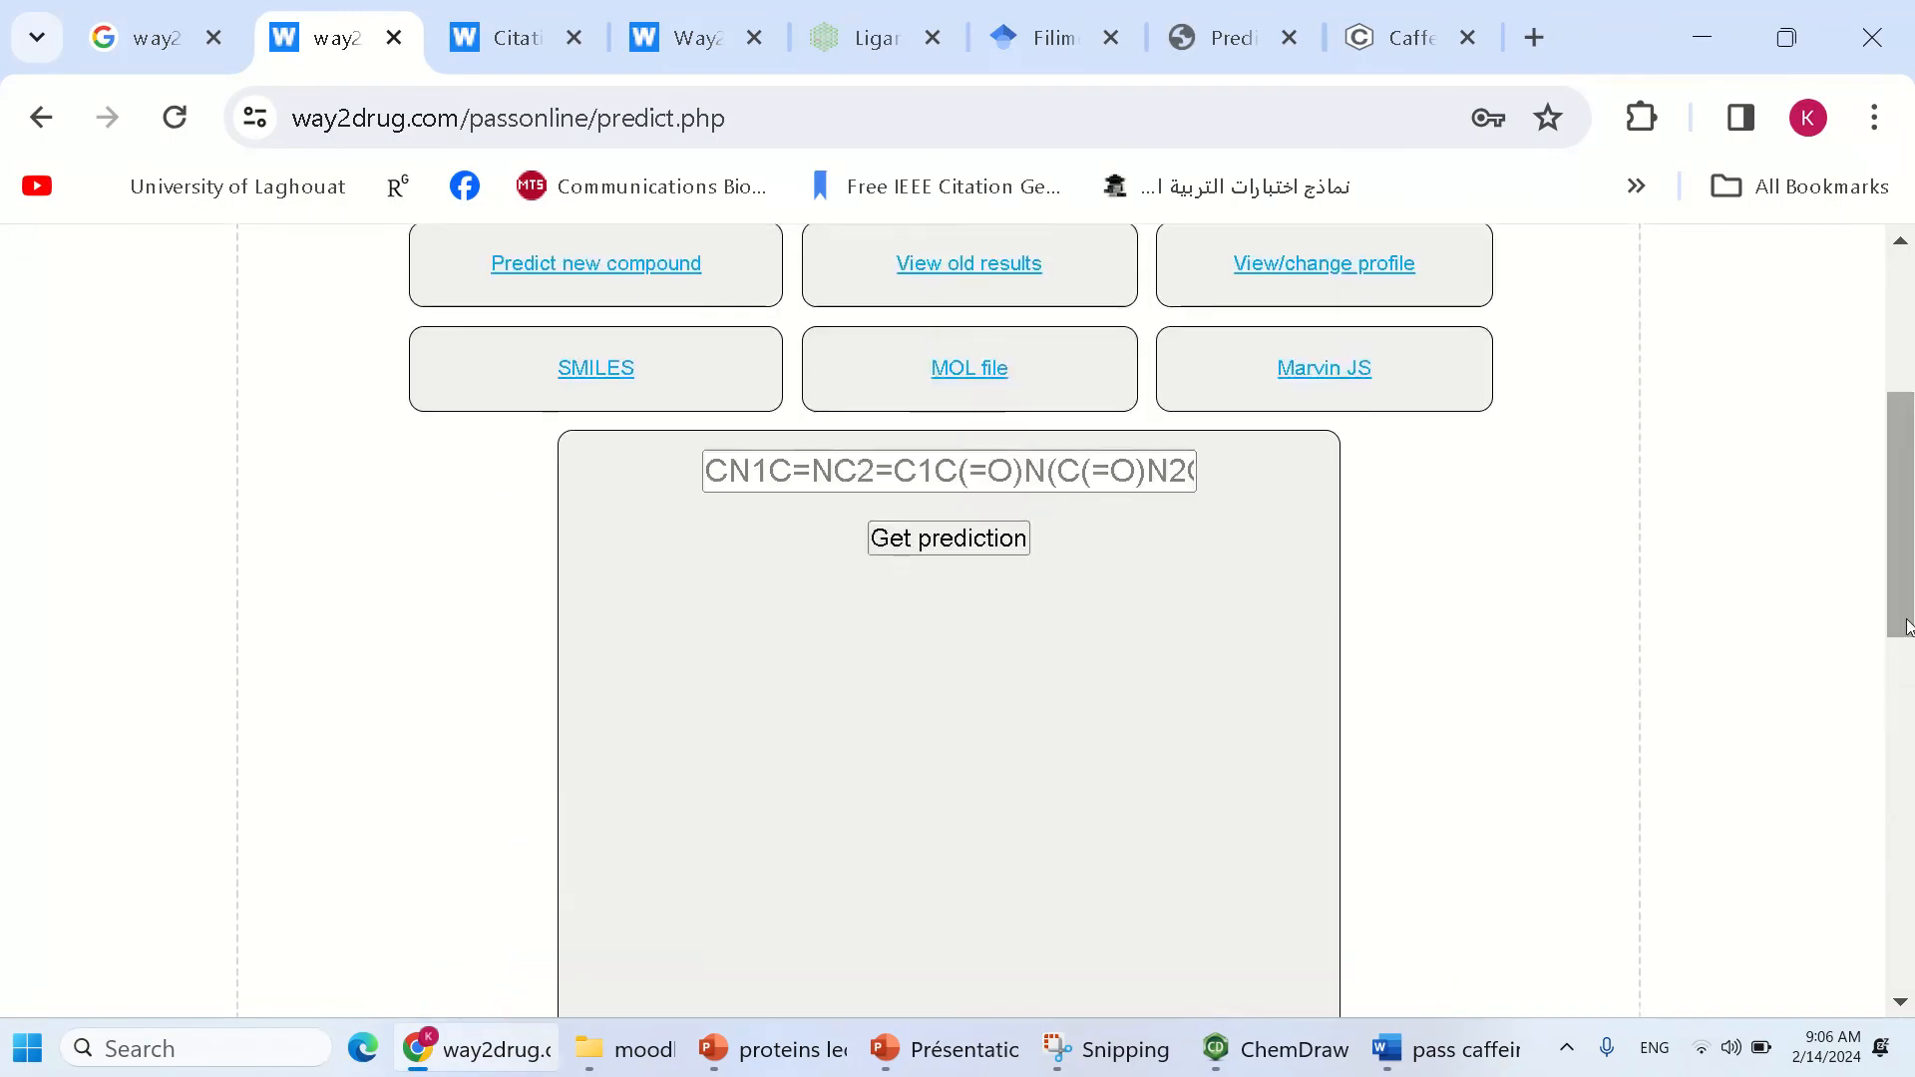
left_click(952, 477)
key("ctrl+a")
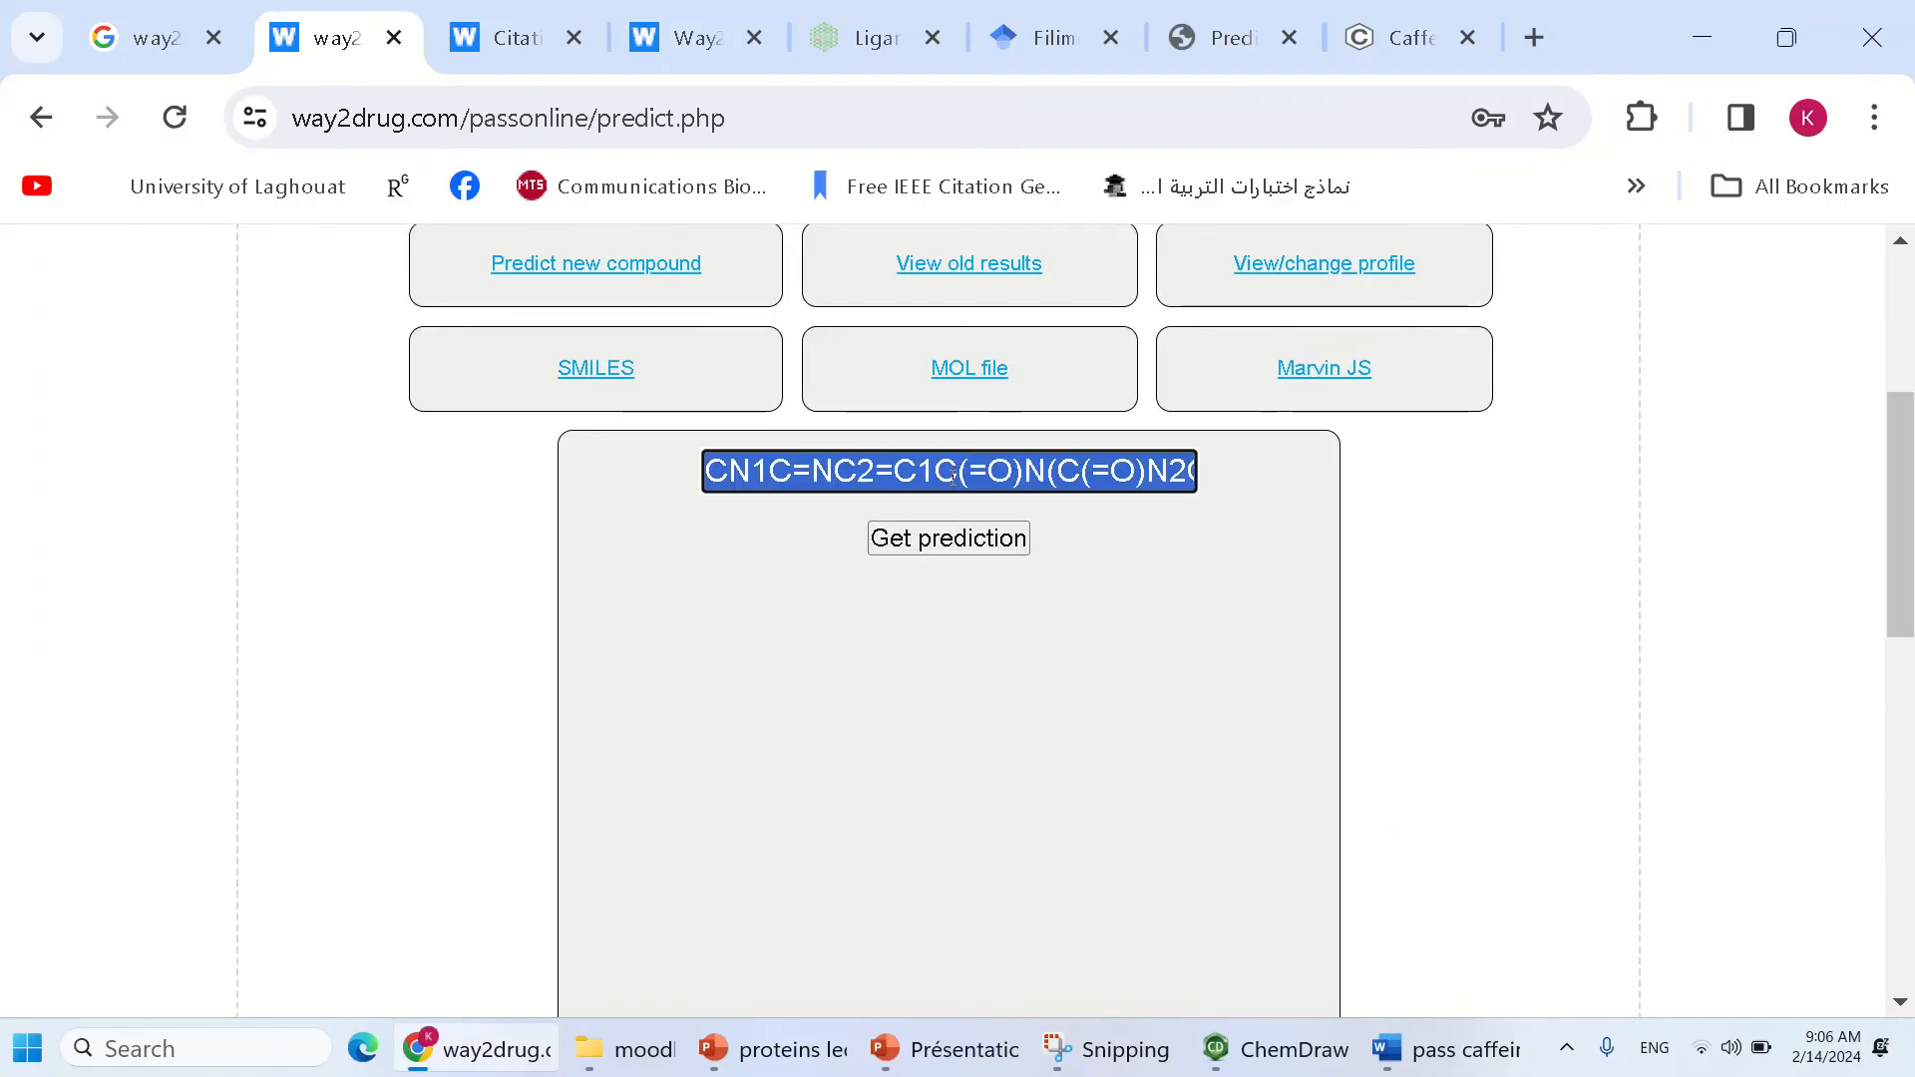
type("OC1=CC=CC2=CC=NC=C21")
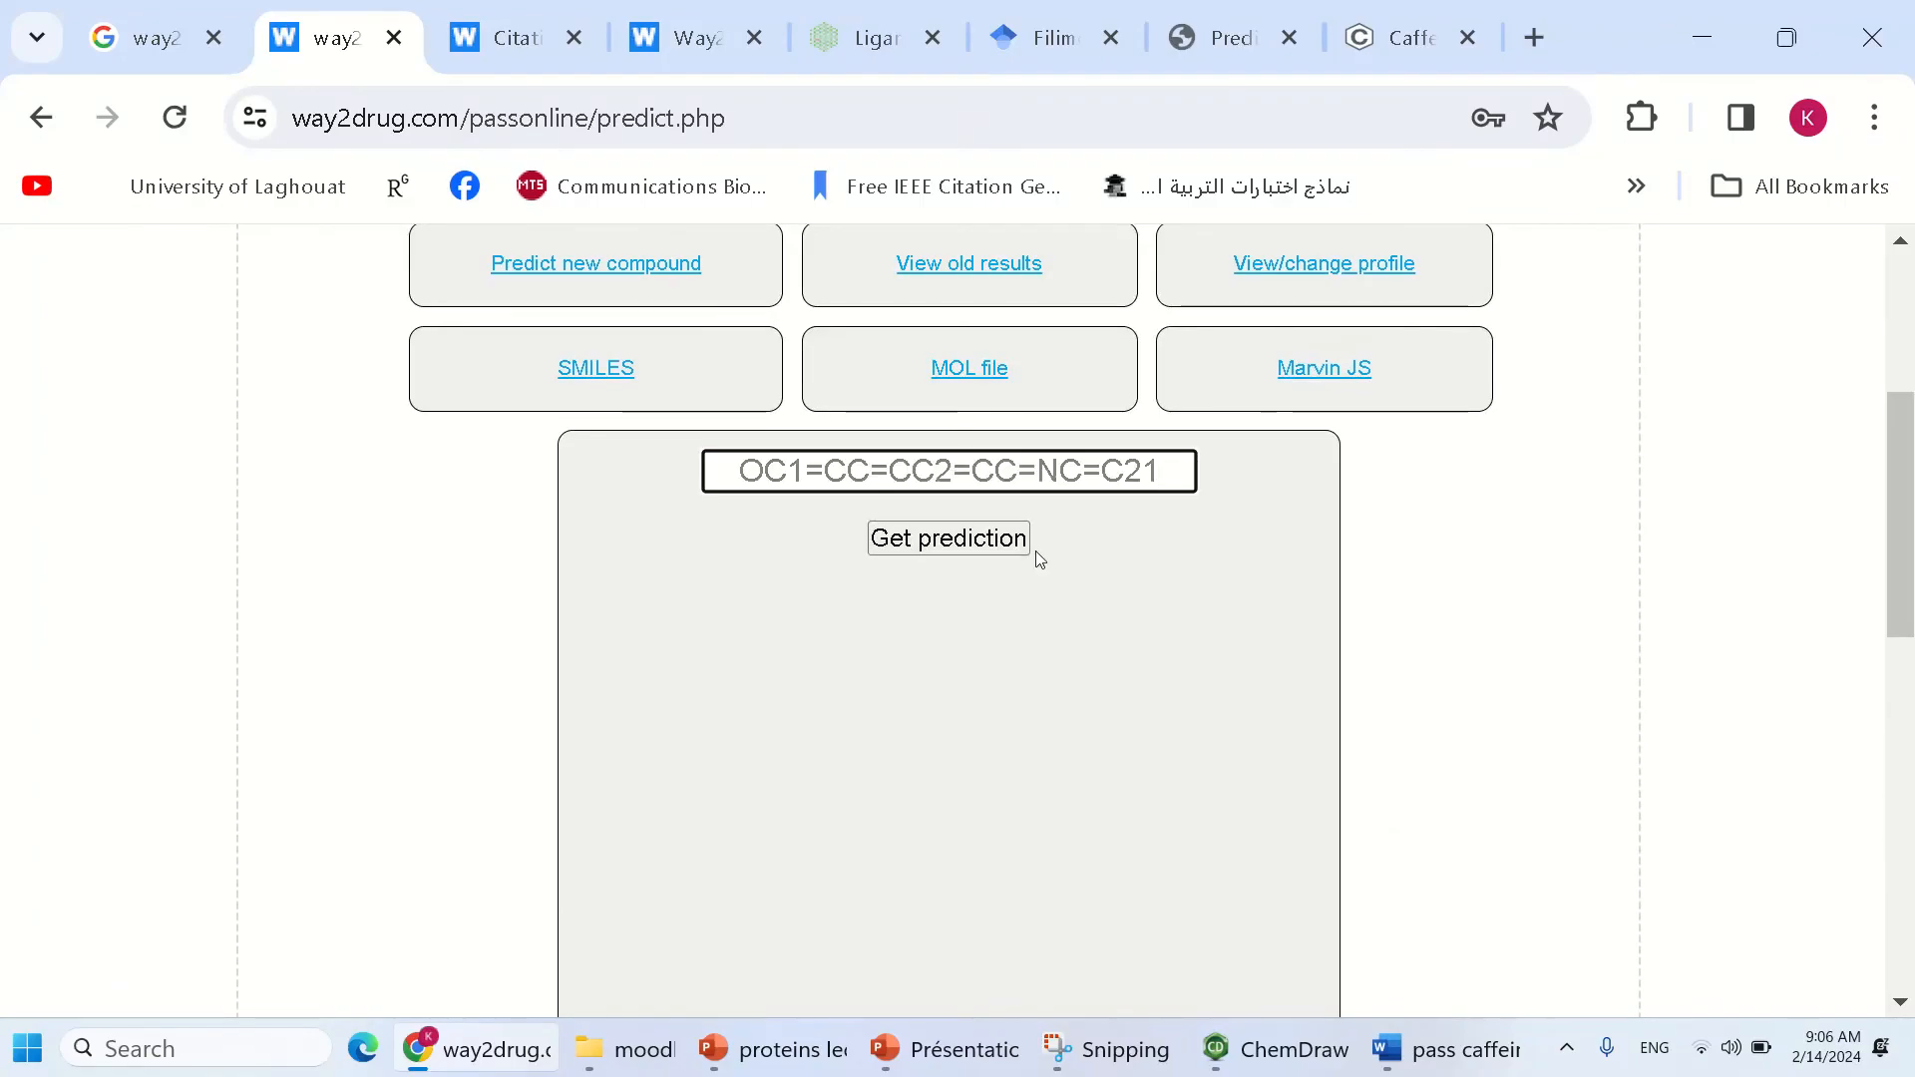
left_click(925, 540)
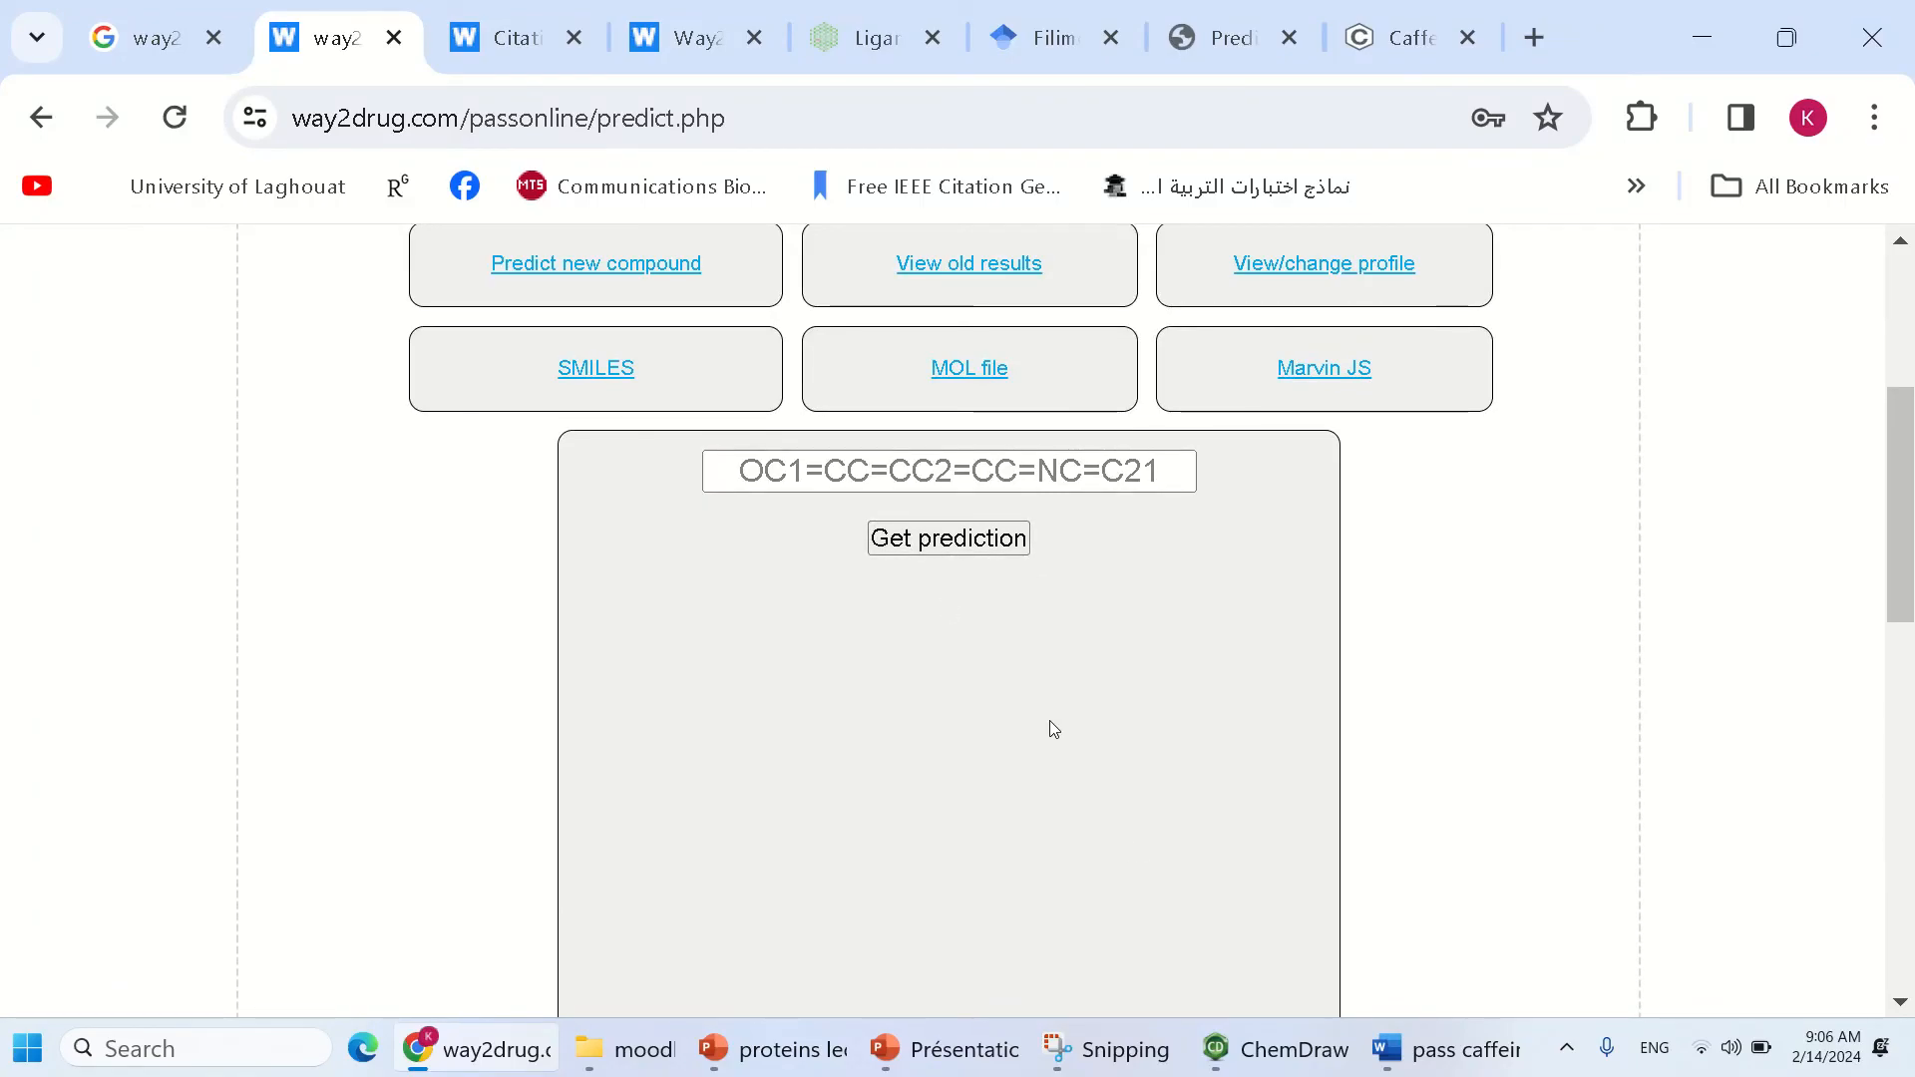
scroll(1165, 877, "down", 5)
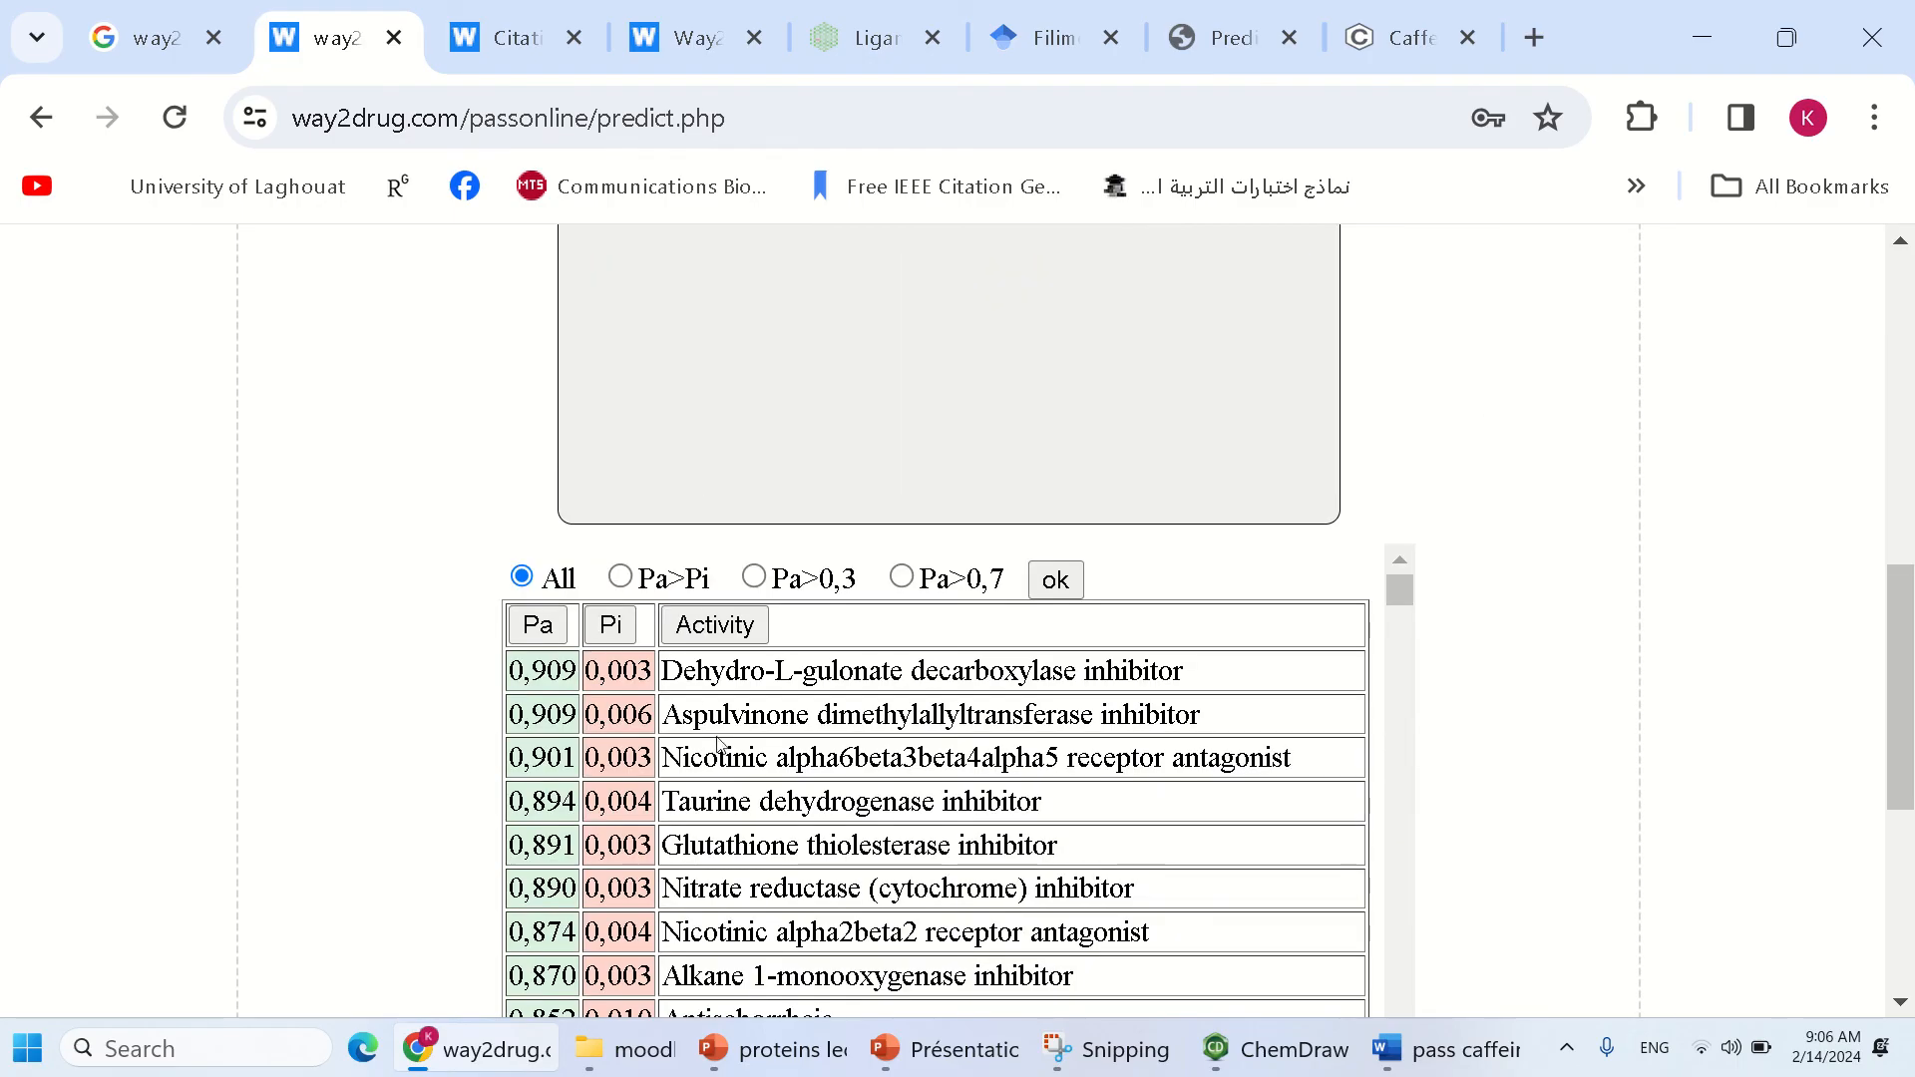
- Create a blank Word document and insert the SMILES OC1=CC=CC2=CC=NC=C21 with empty lines above it
left_click(1451, 1050)
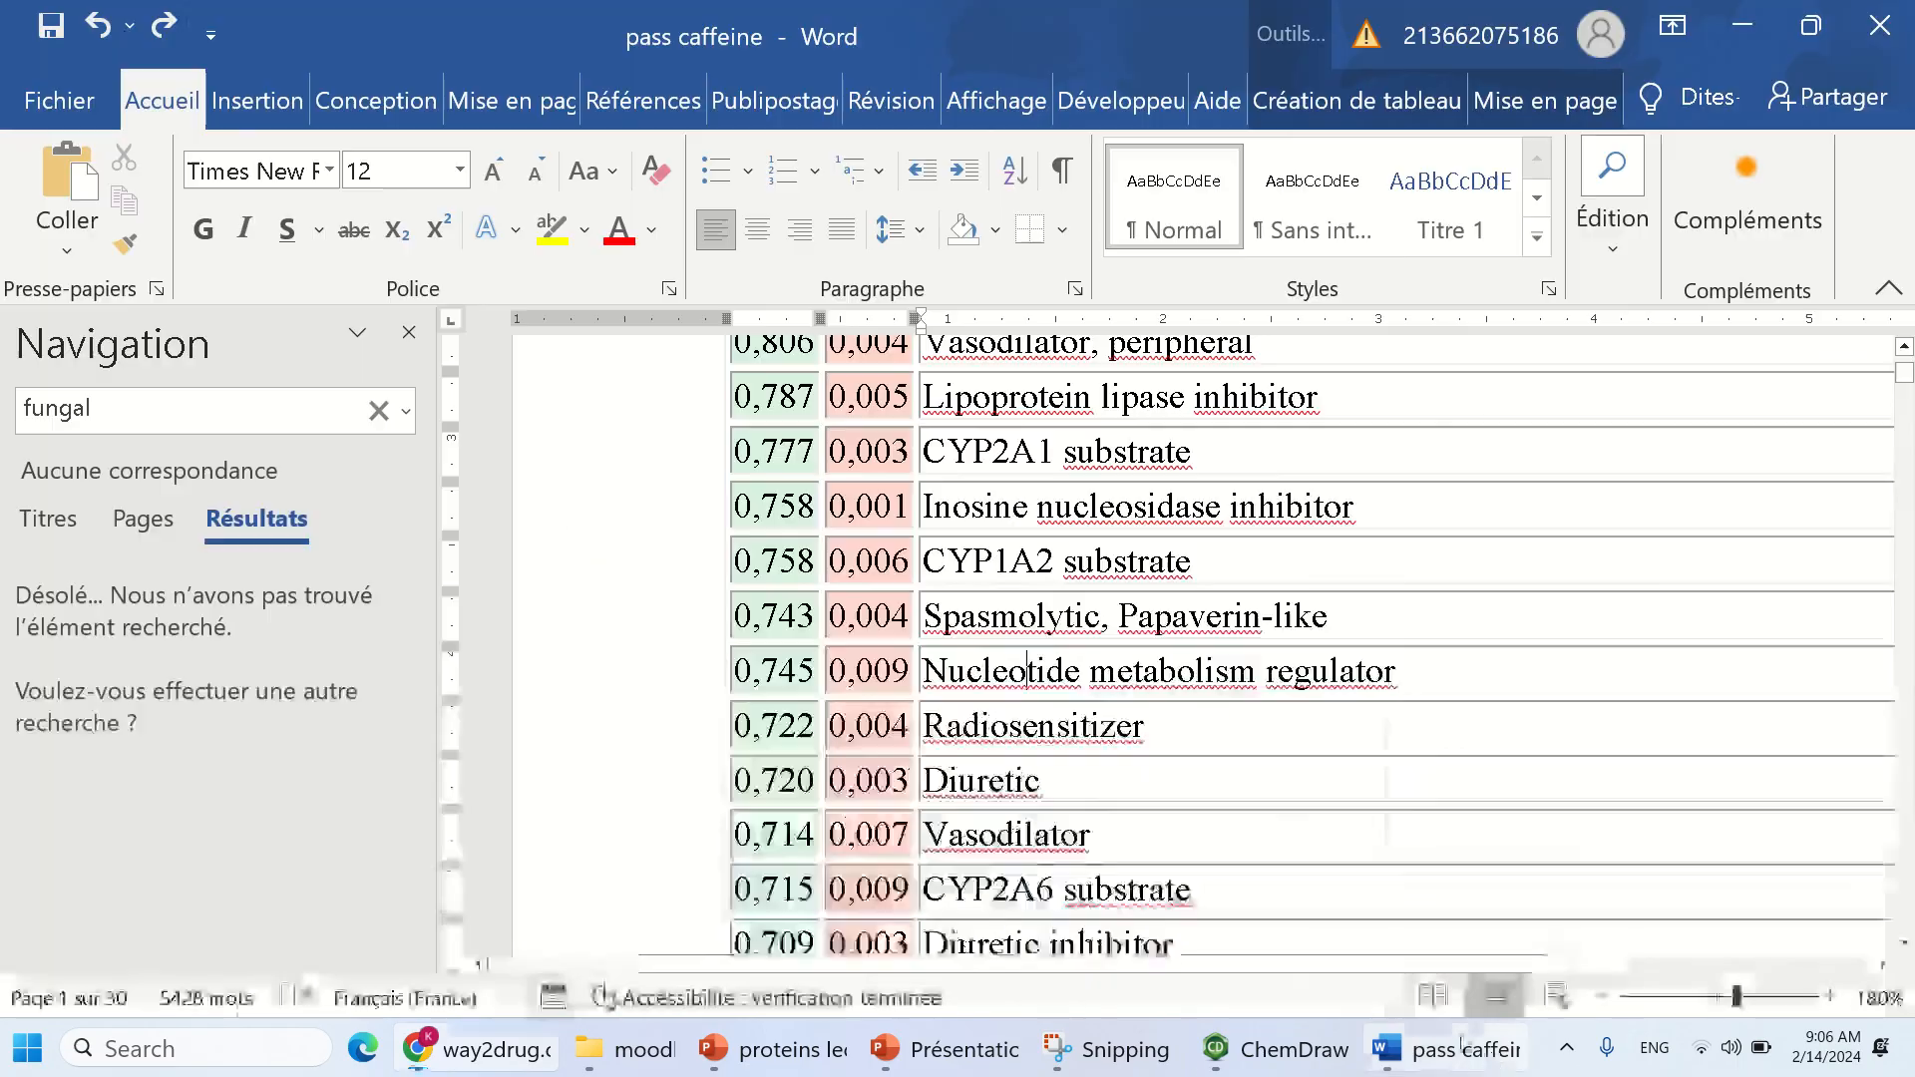
left_click(59, 104)
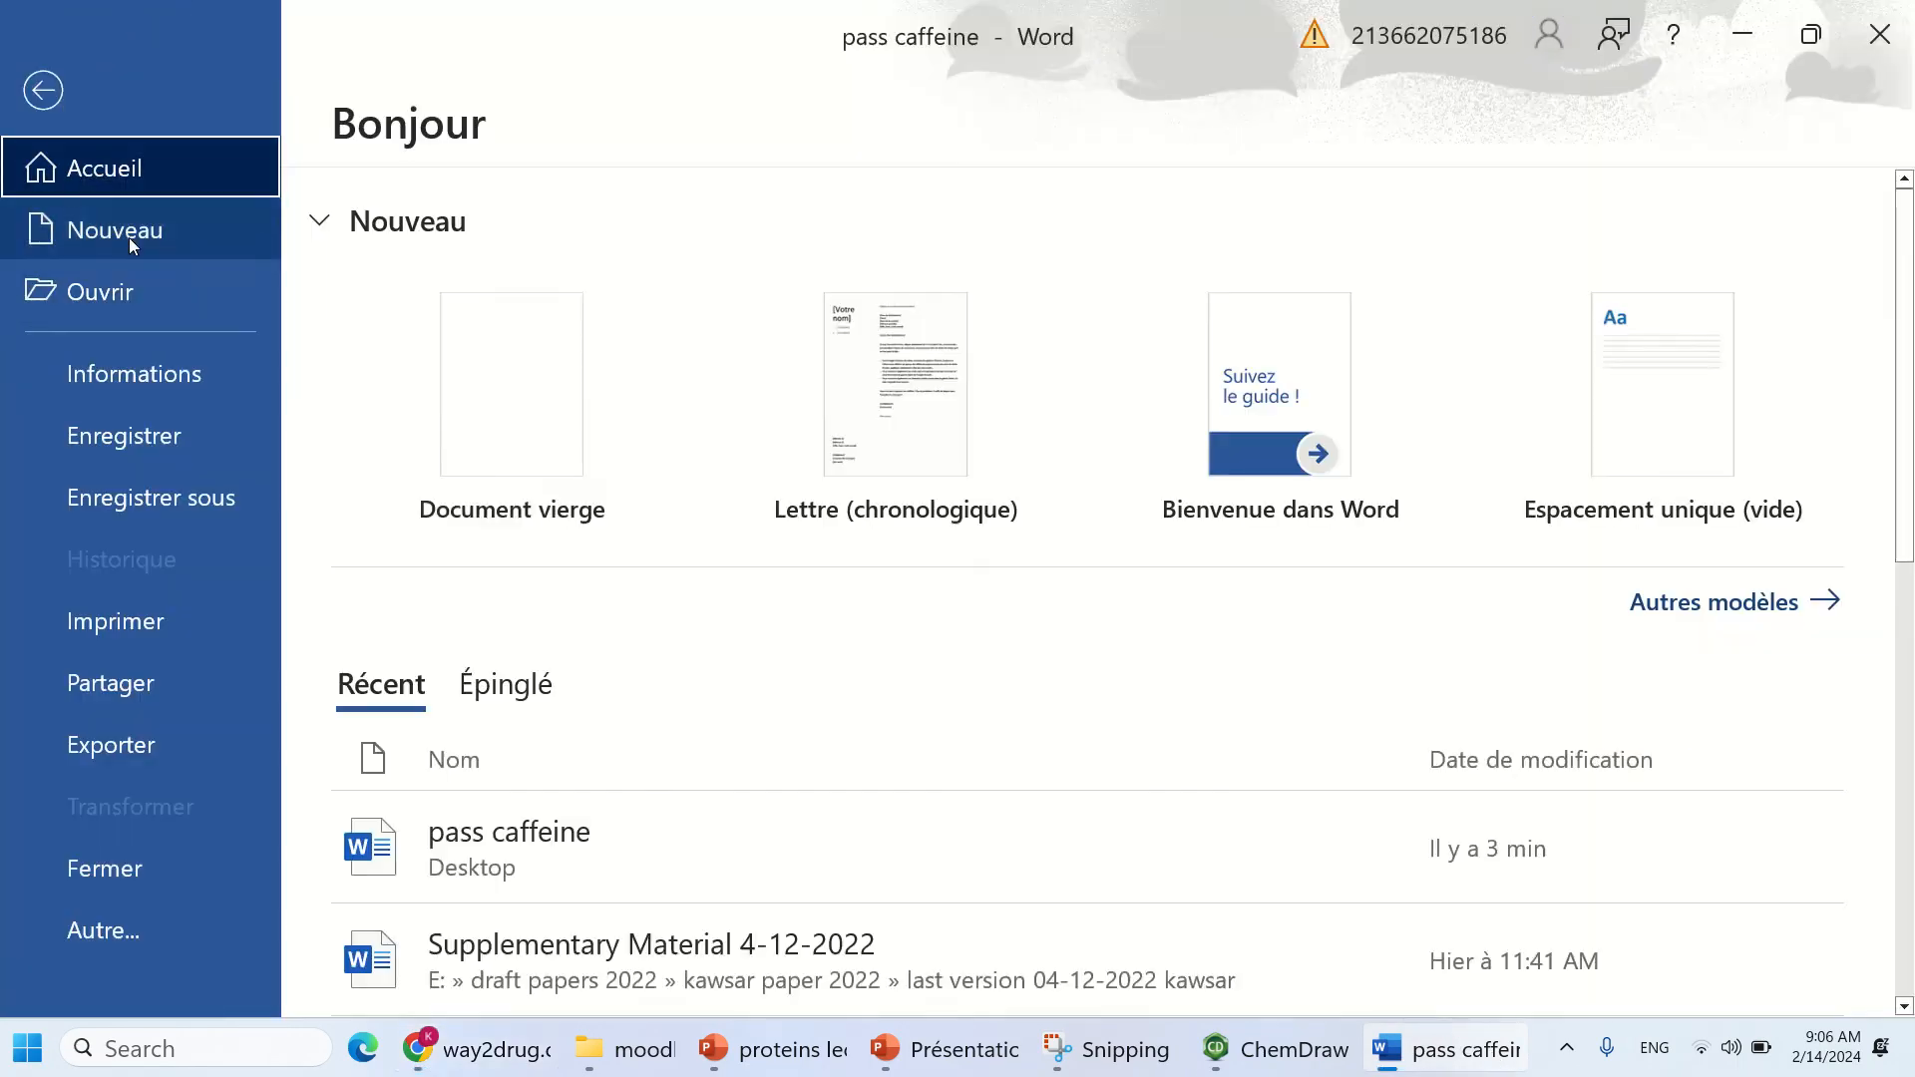
key("Escape")
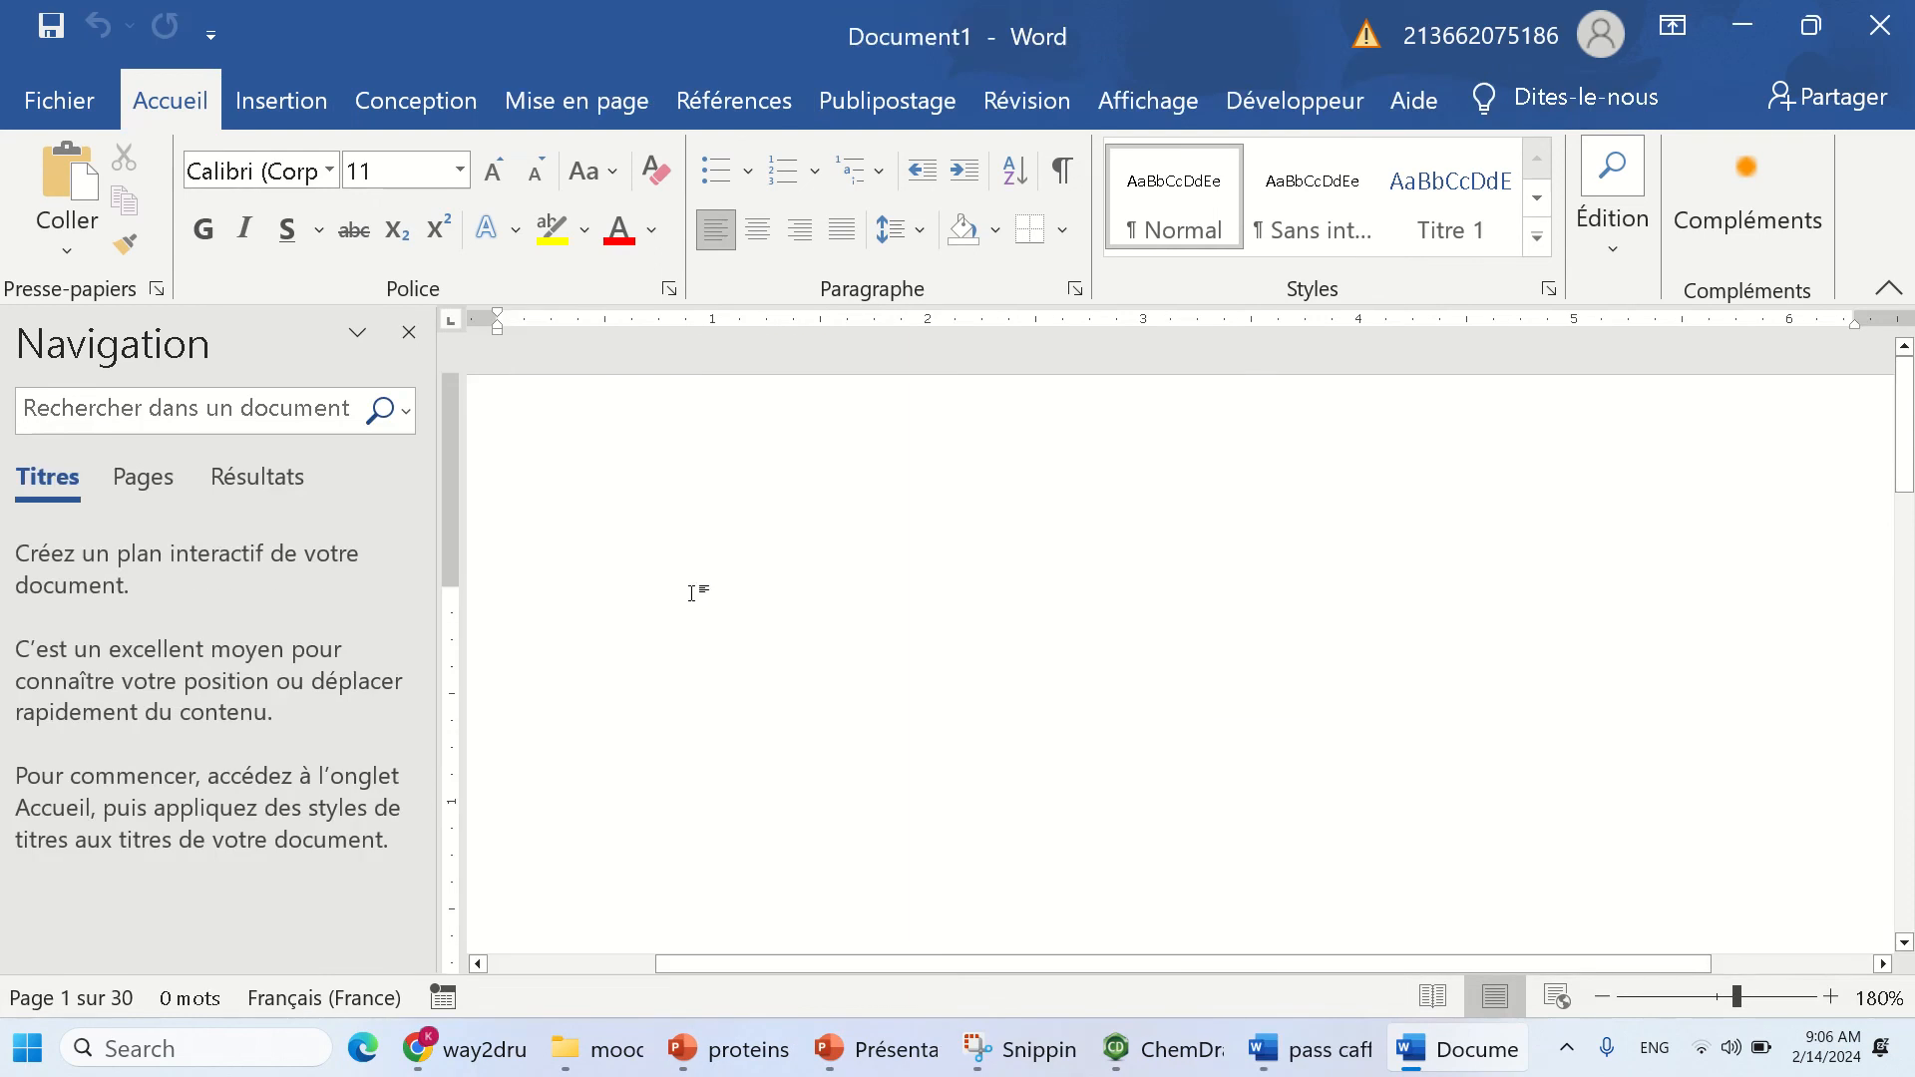
type("OC1=CC=CC2=CC=NC=C21")
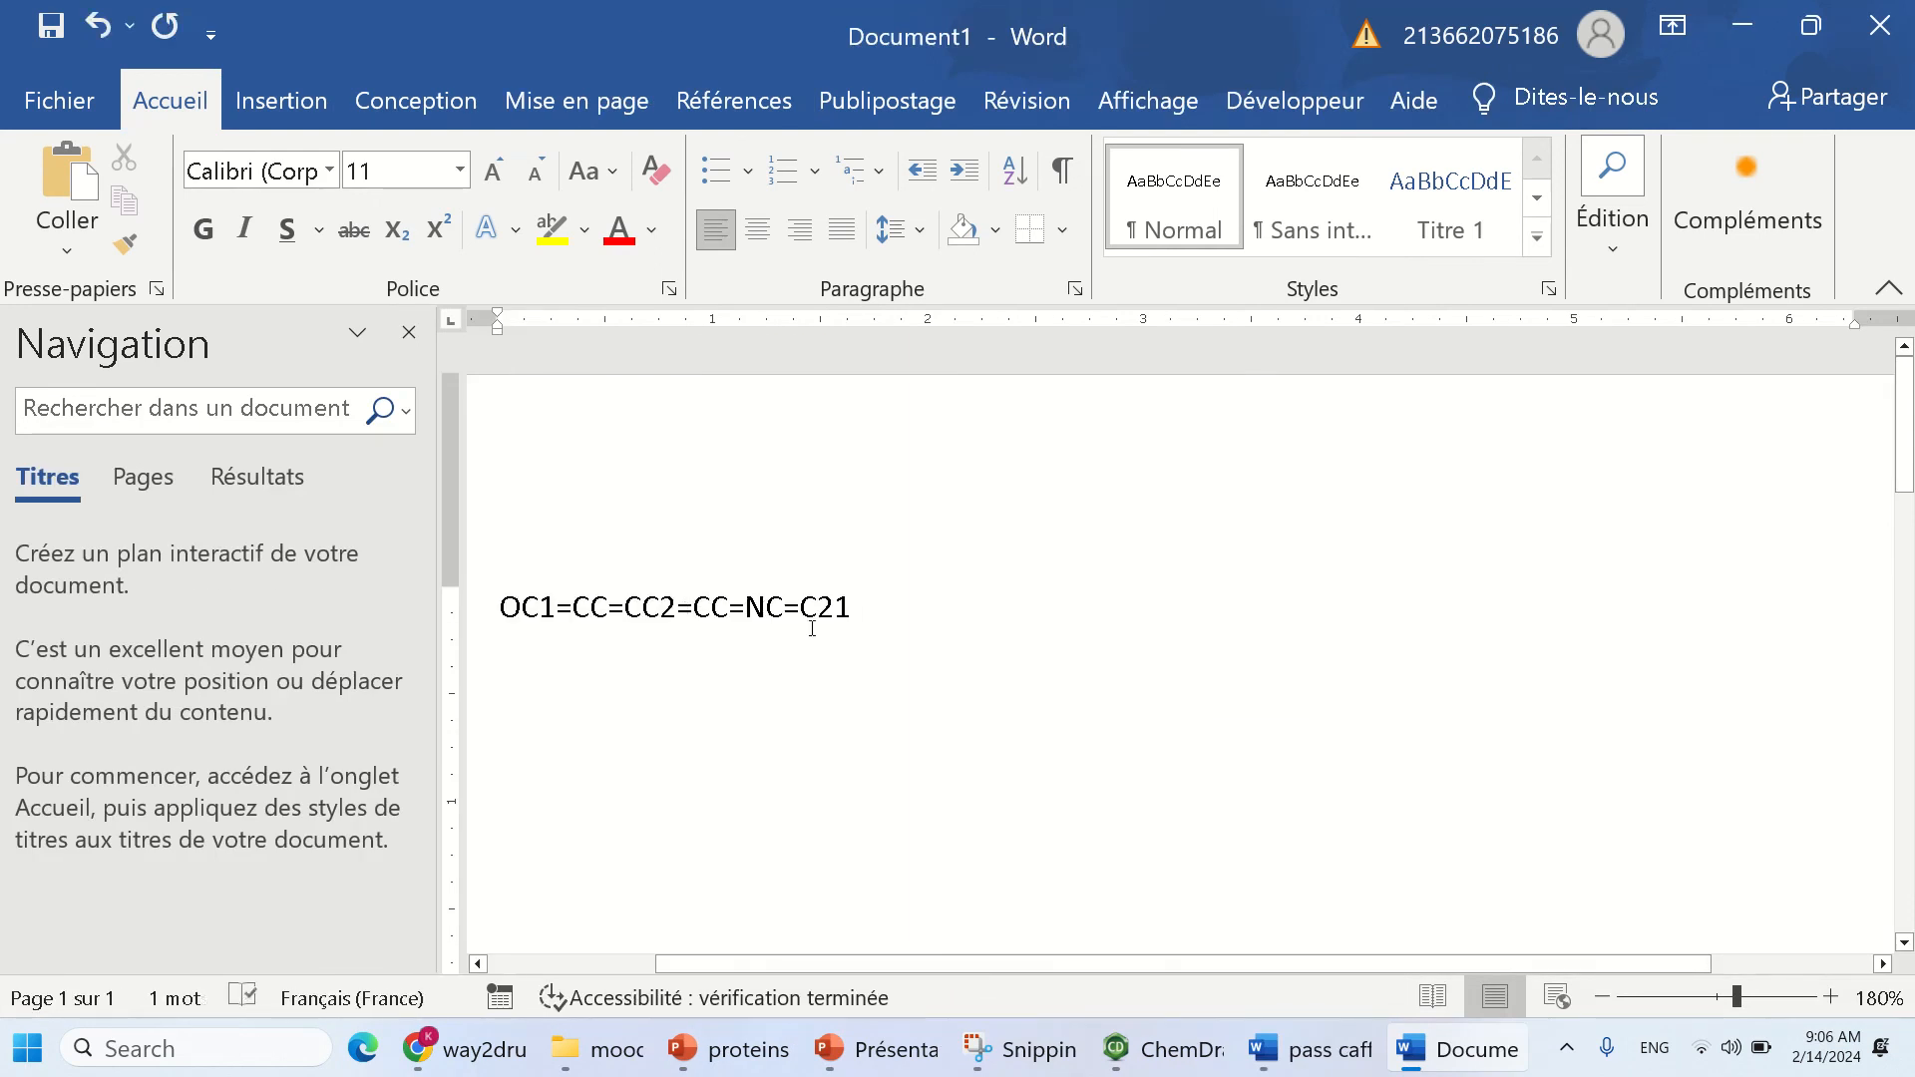
key("Return")
key("Return")
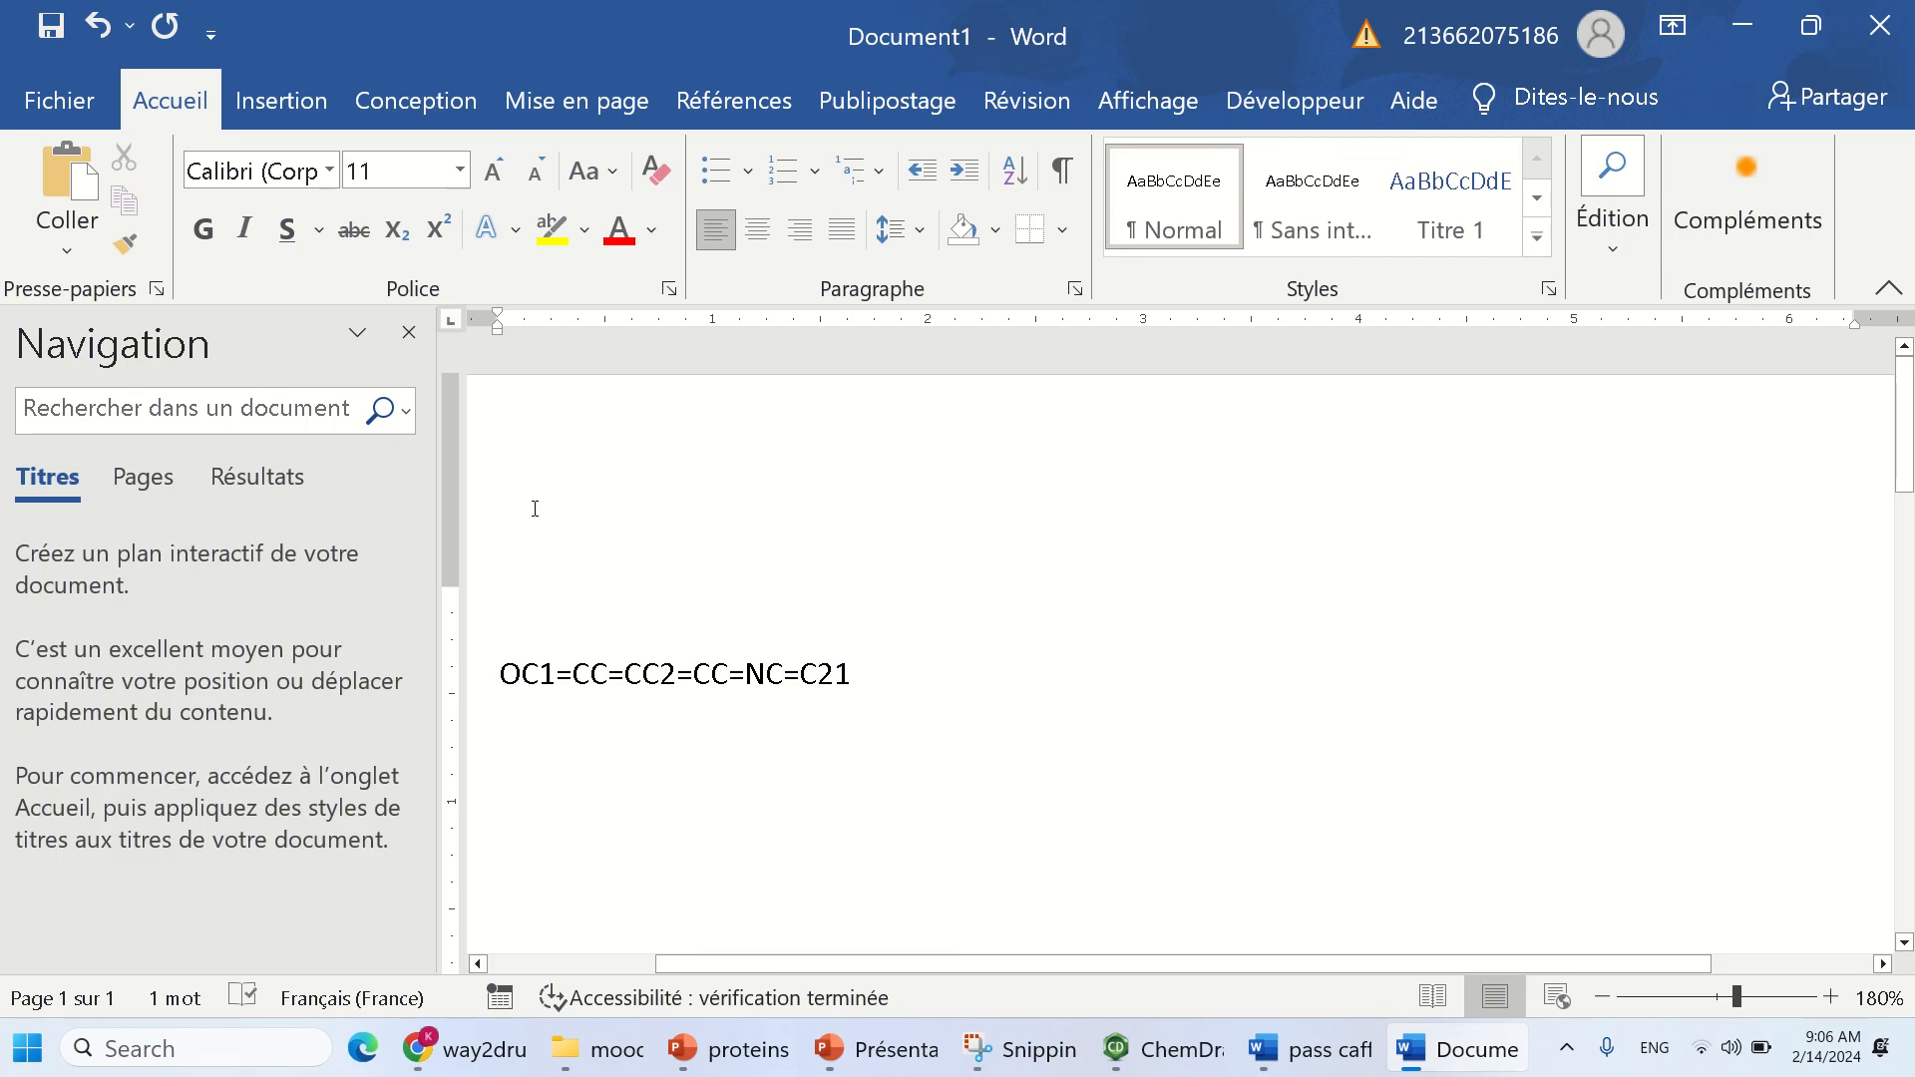
- Copy the structure drawing from ChemDraw and paste it above the SMILES in the new Word document
key("alt+Tab")
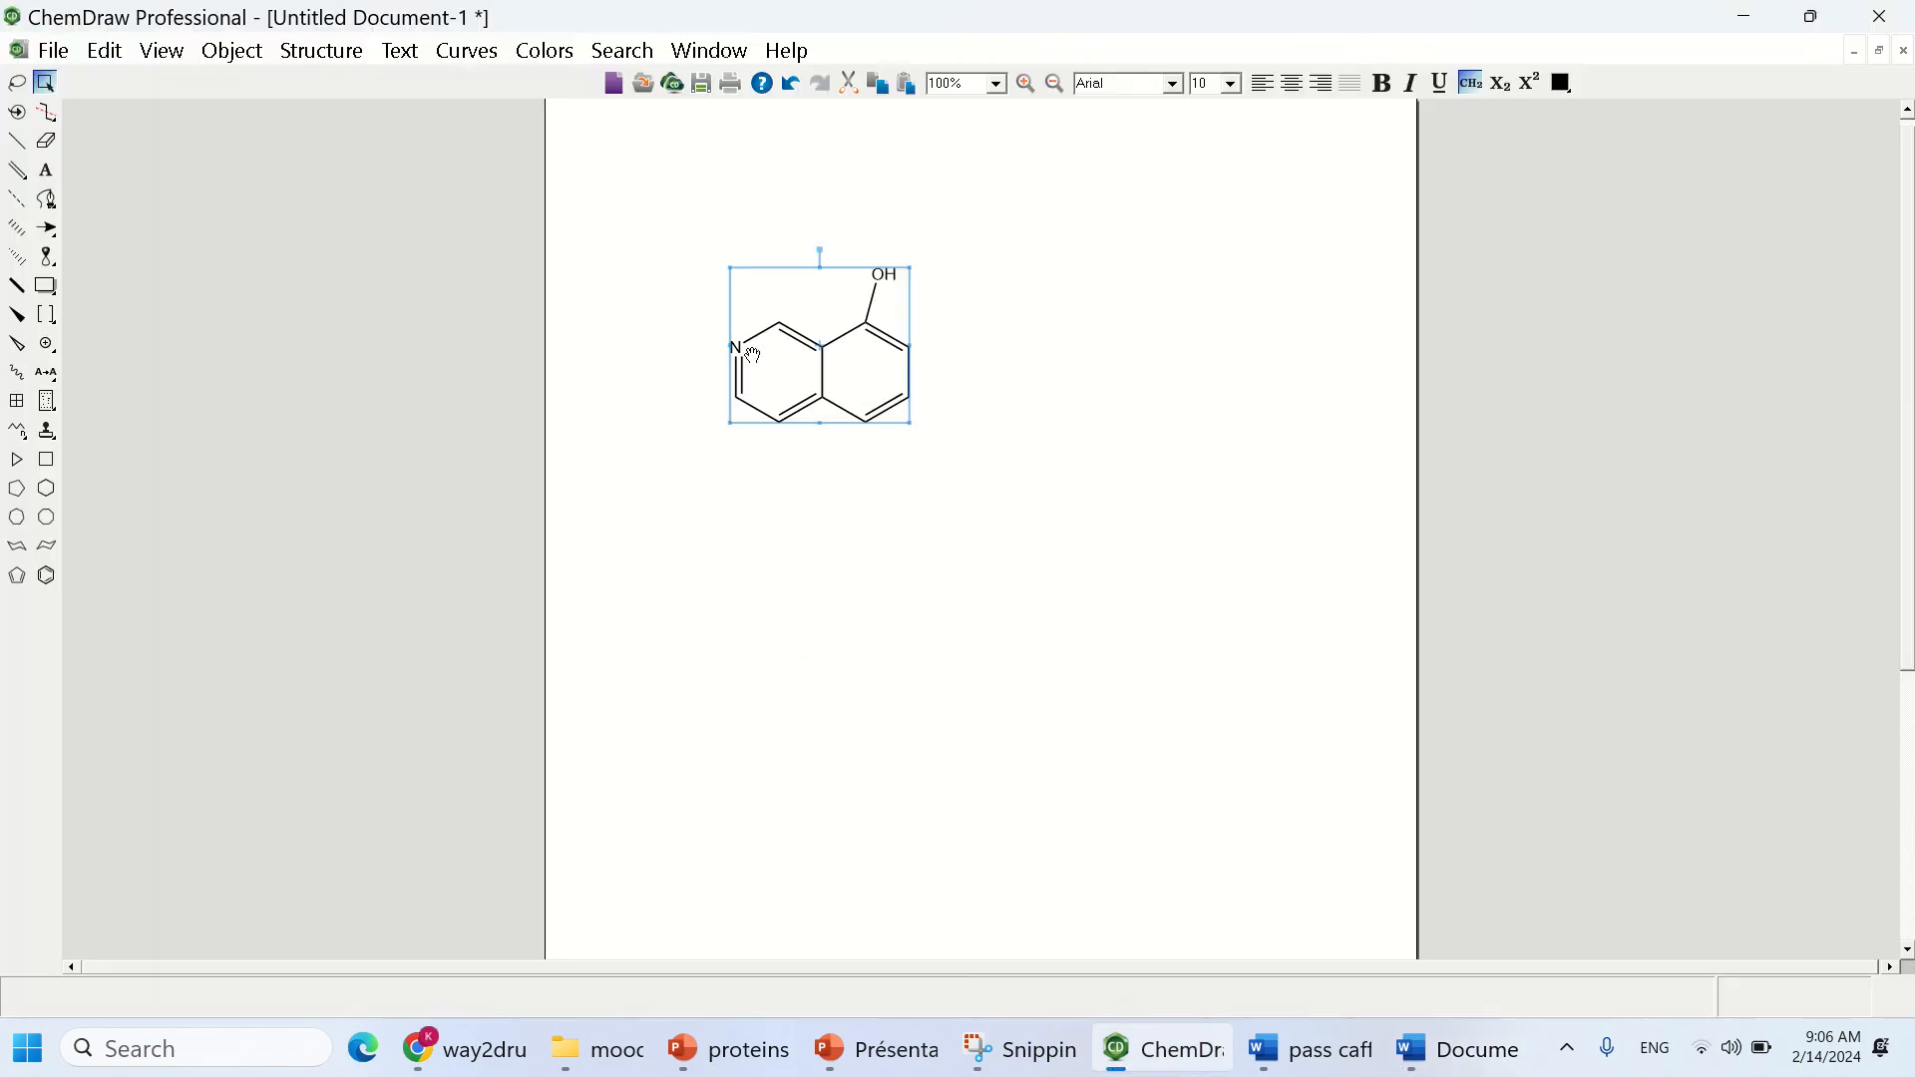
right_click(779, 300)
left_click(919, 94)
left_click(1436, 1047)
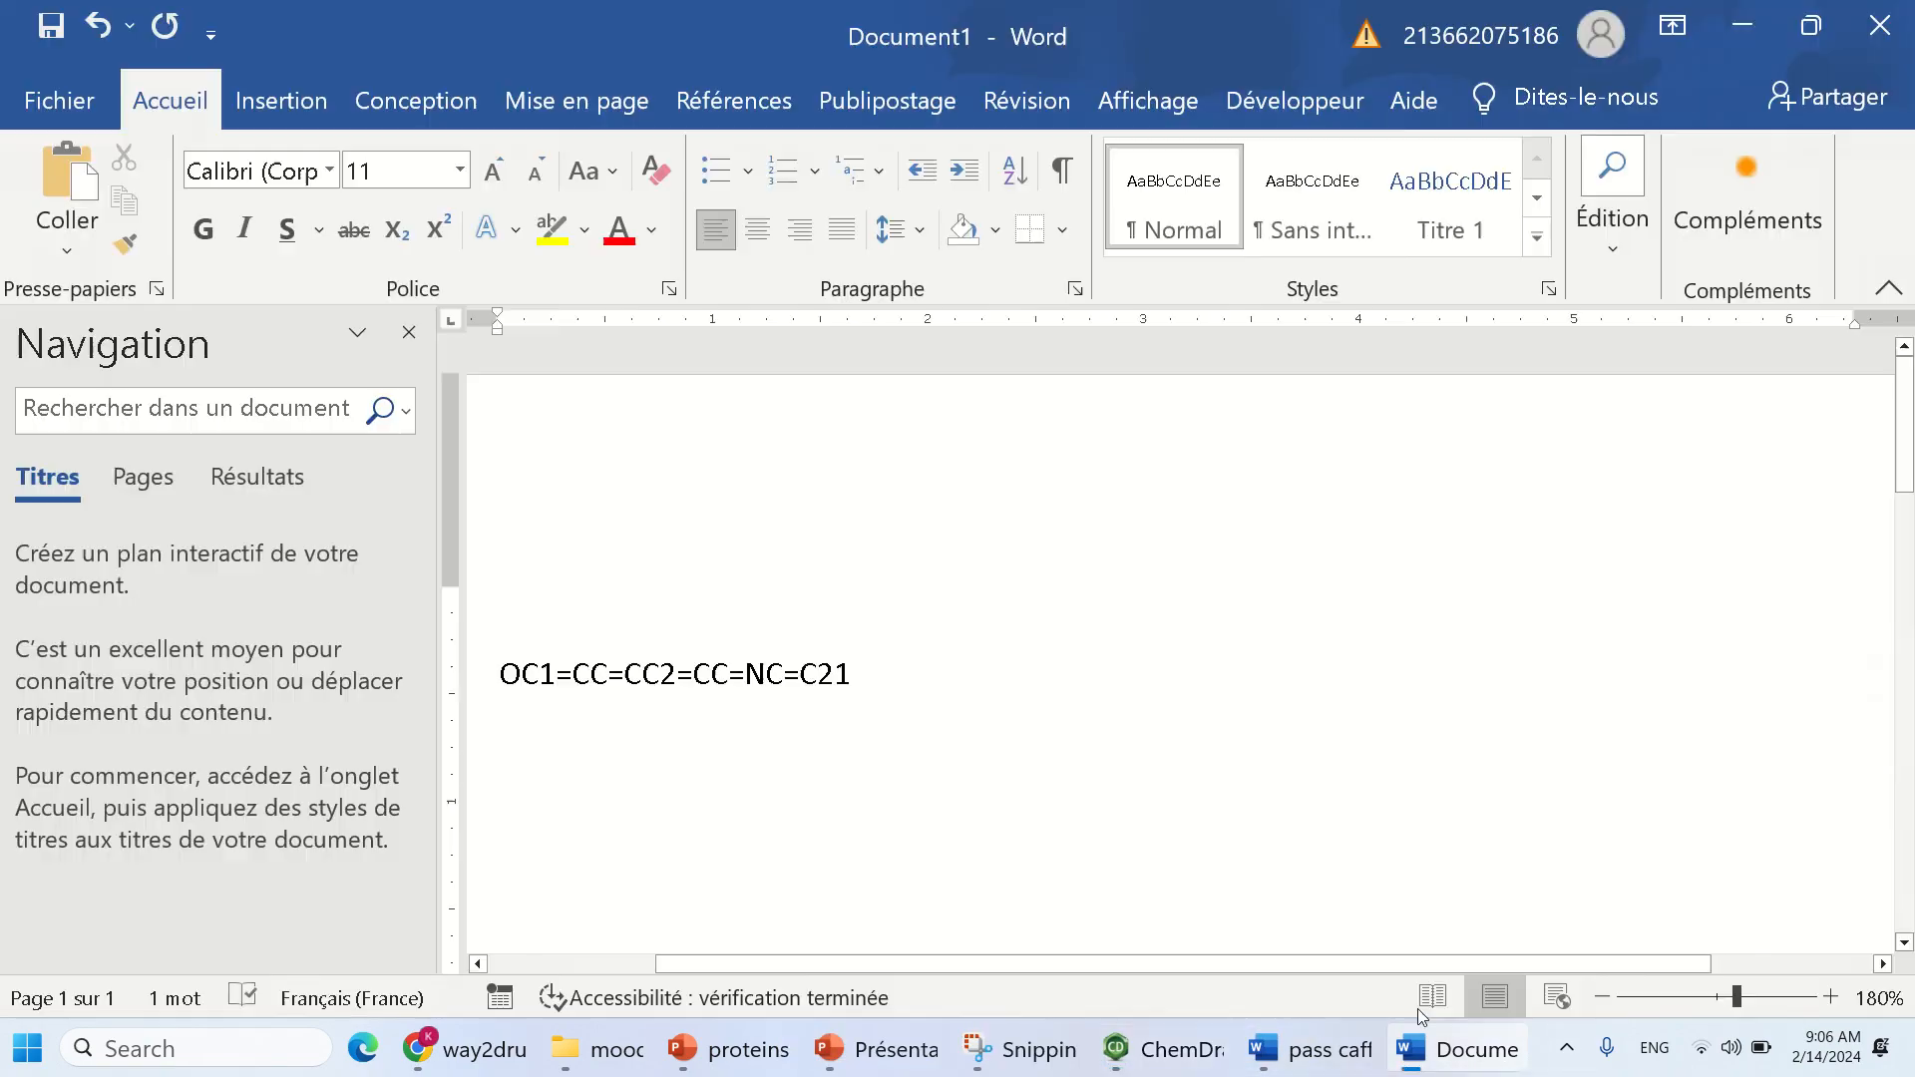
left_click(513, 565)
key("ctrl+v")
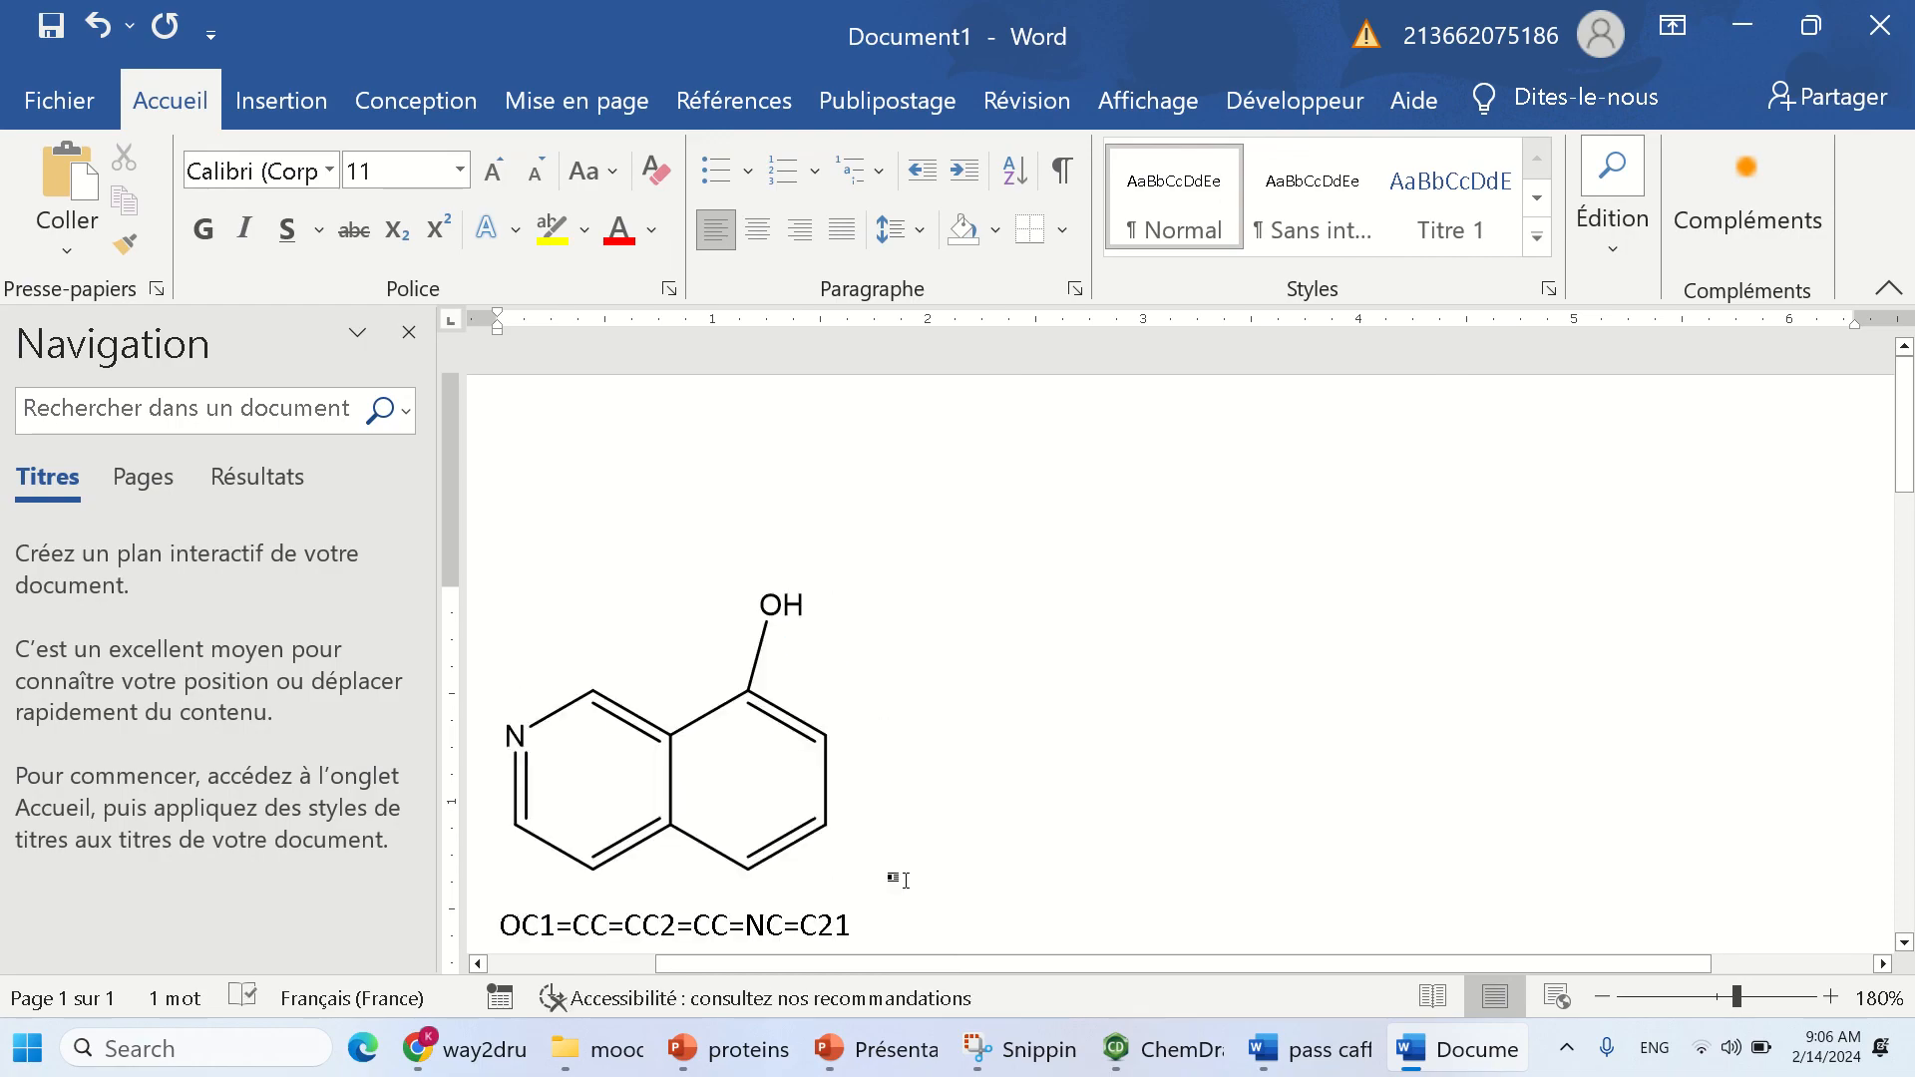
key("Return")
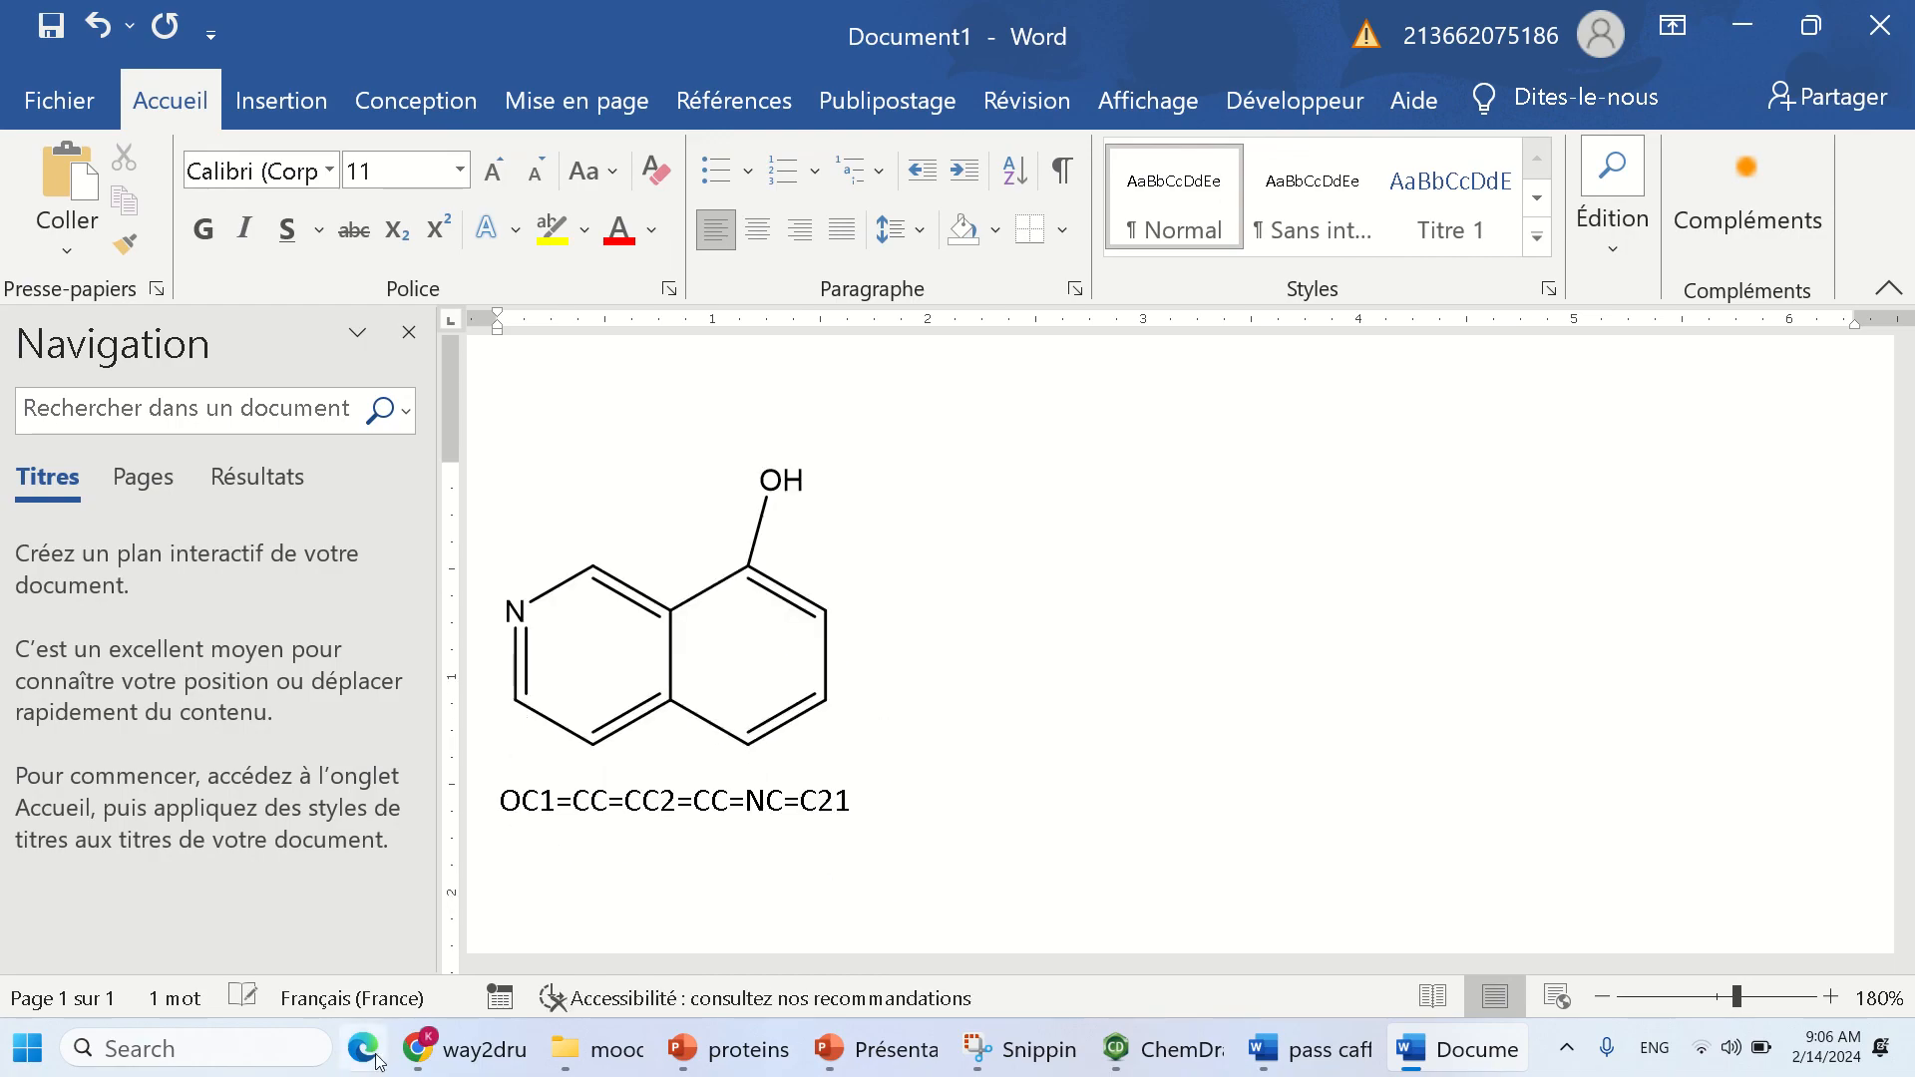
- Copy the entire Pa/Pi activity table from the PASS Online page and paste it below the SMILES in the Word document
left_click(465, 1048)
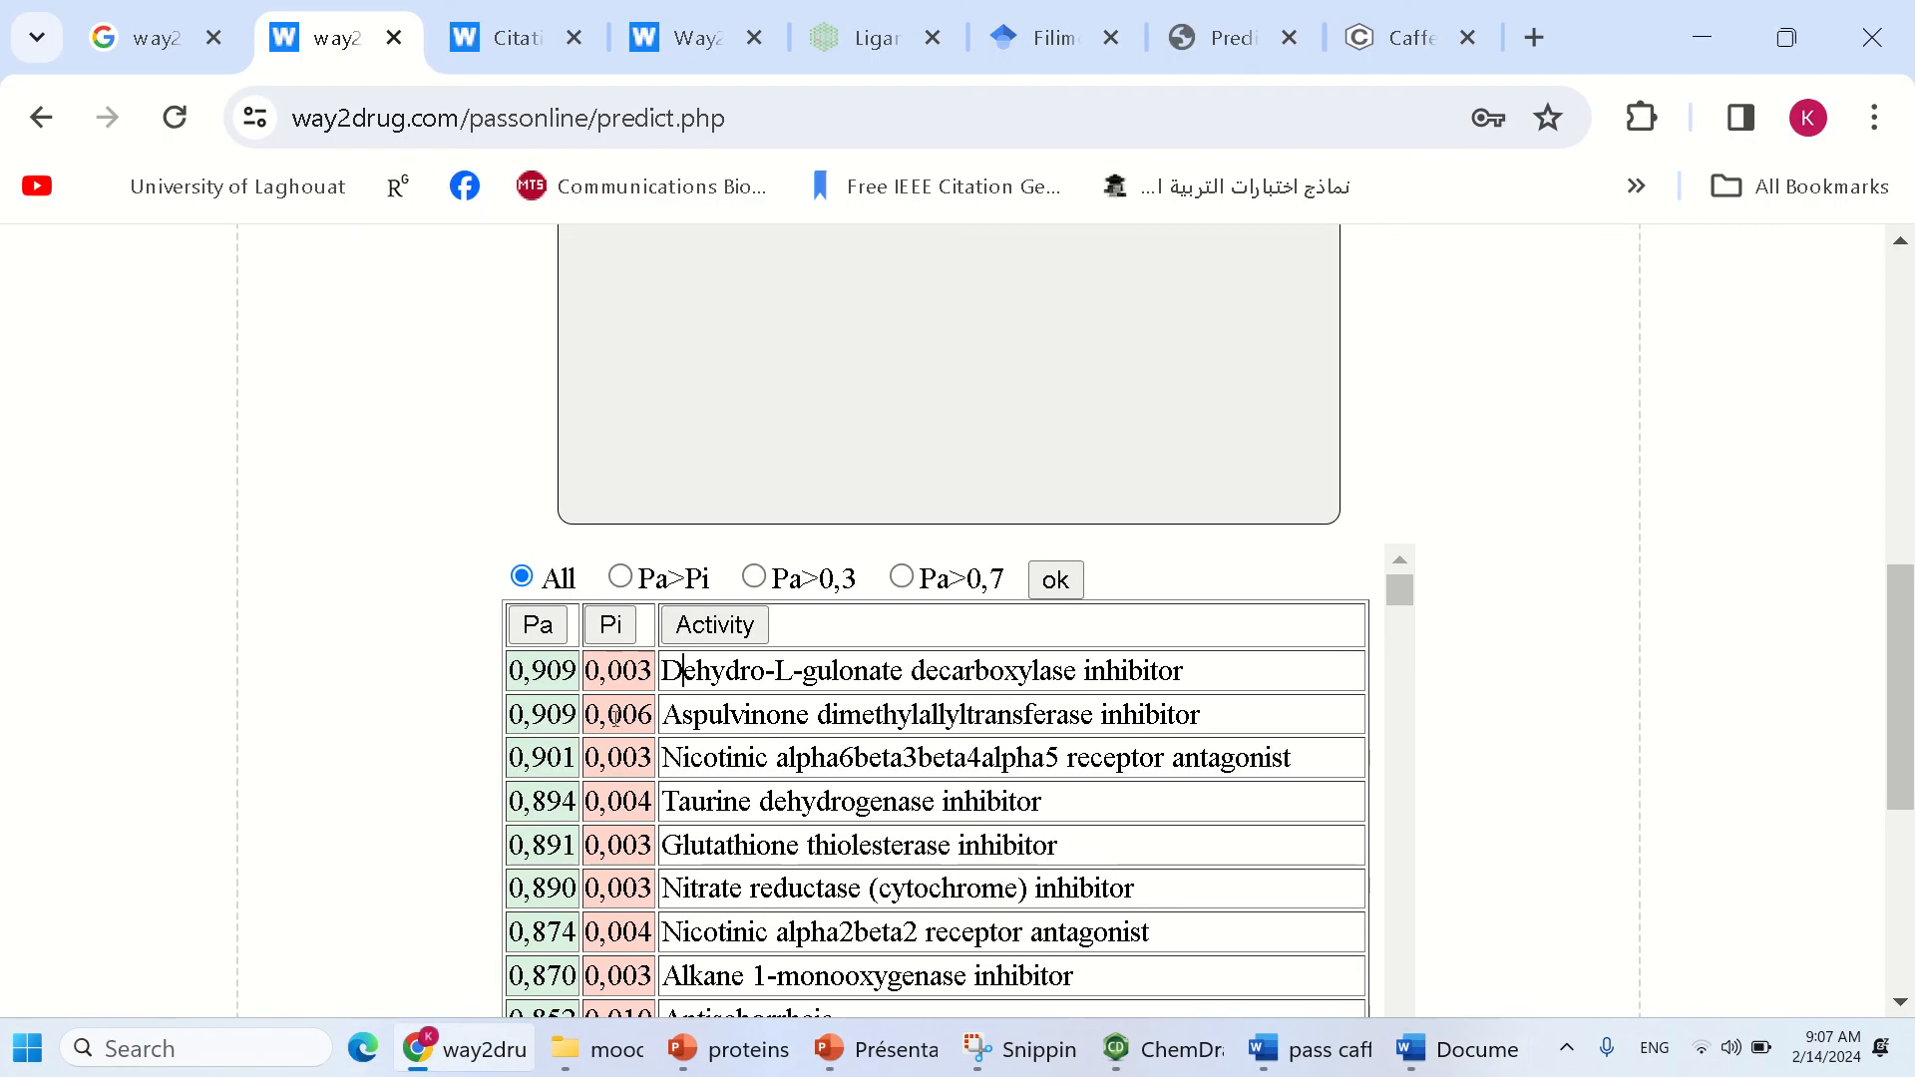
key("ctrl+a")
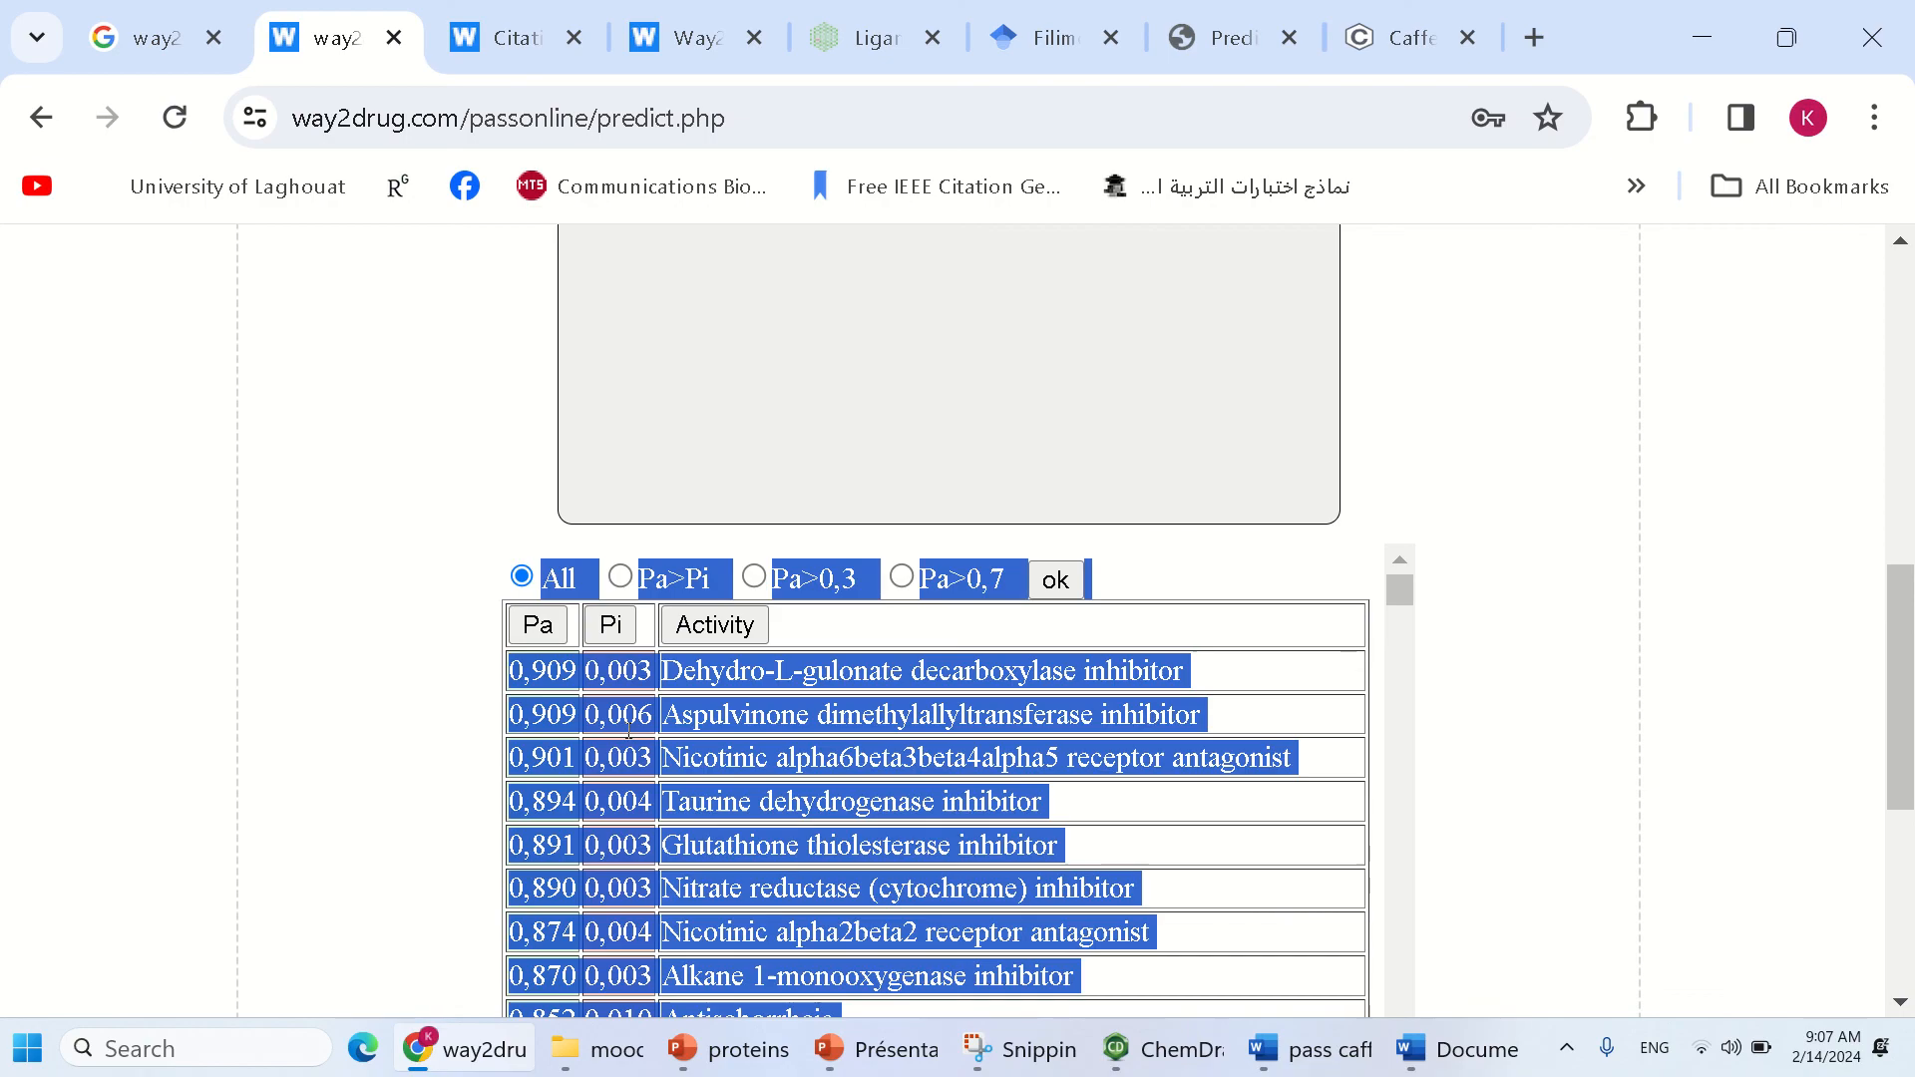
left_click(1467, 1063)
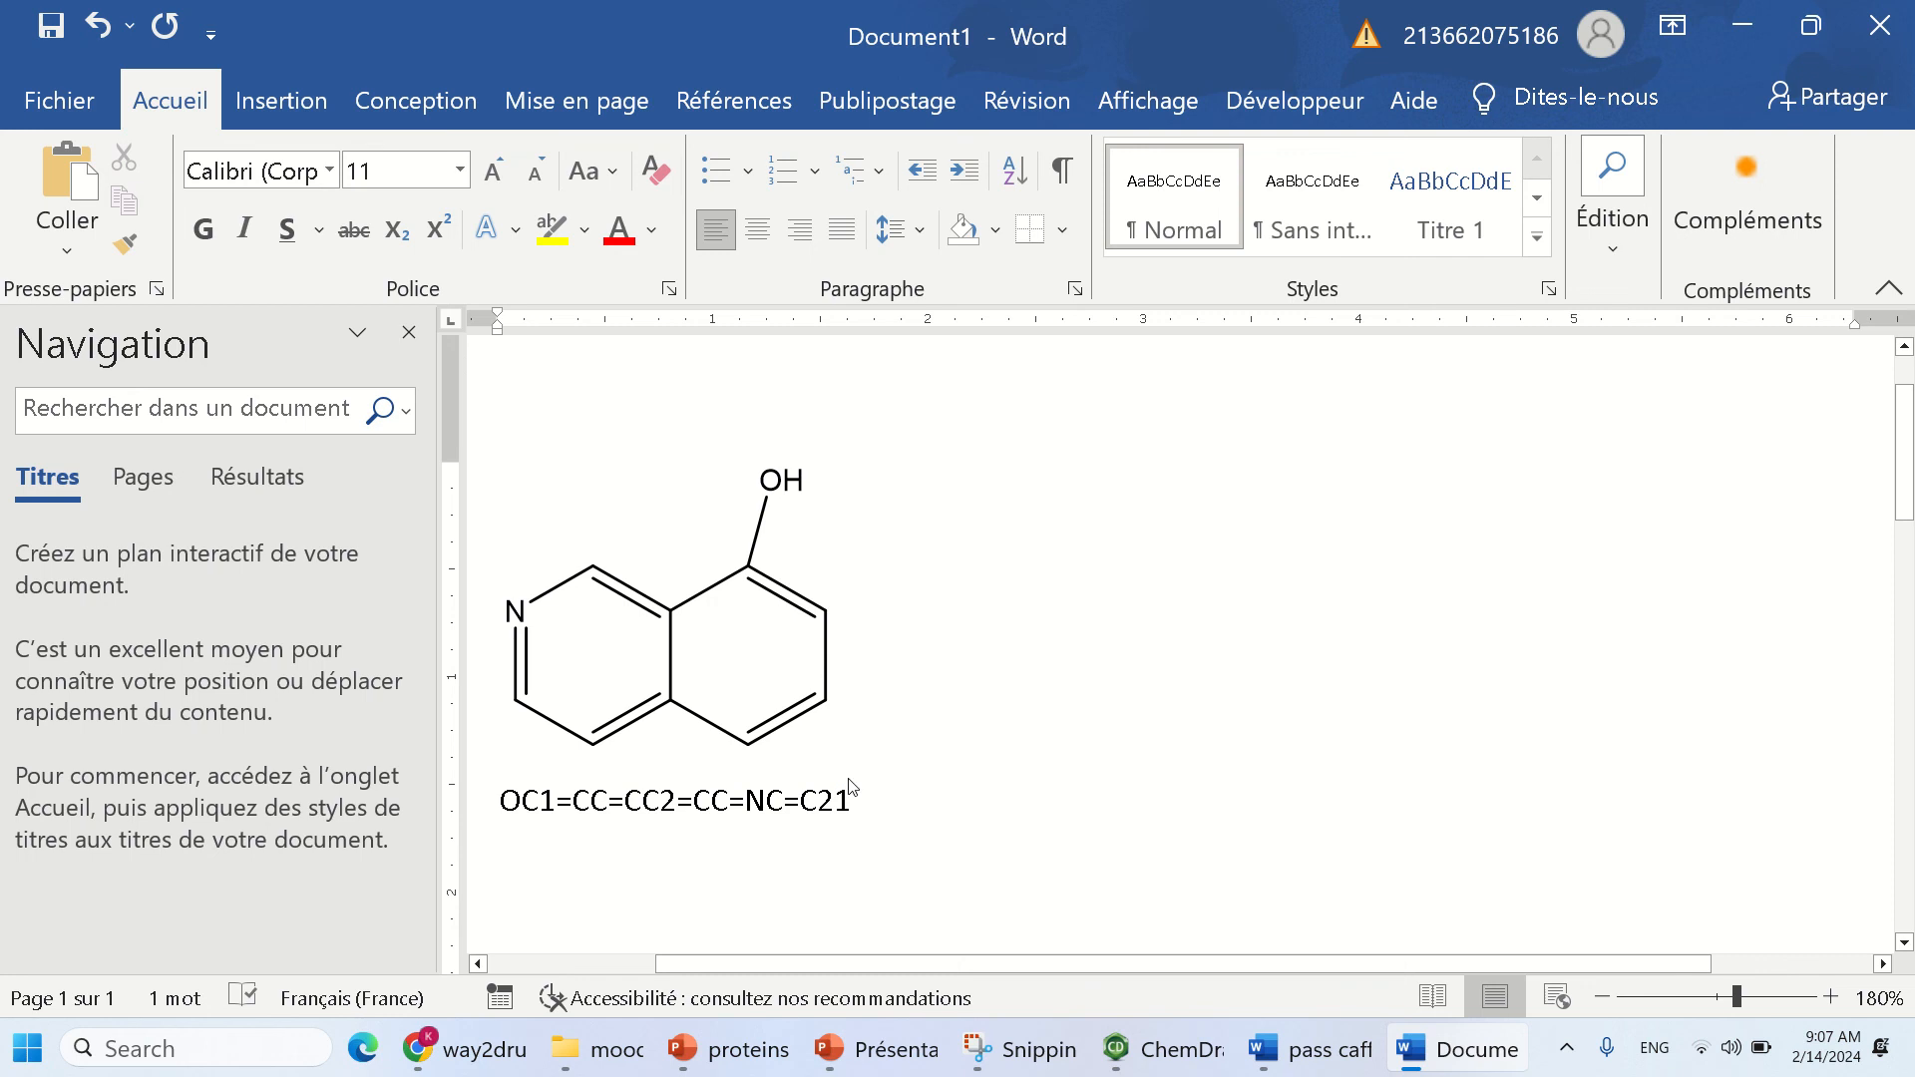
key("ctrl+v")
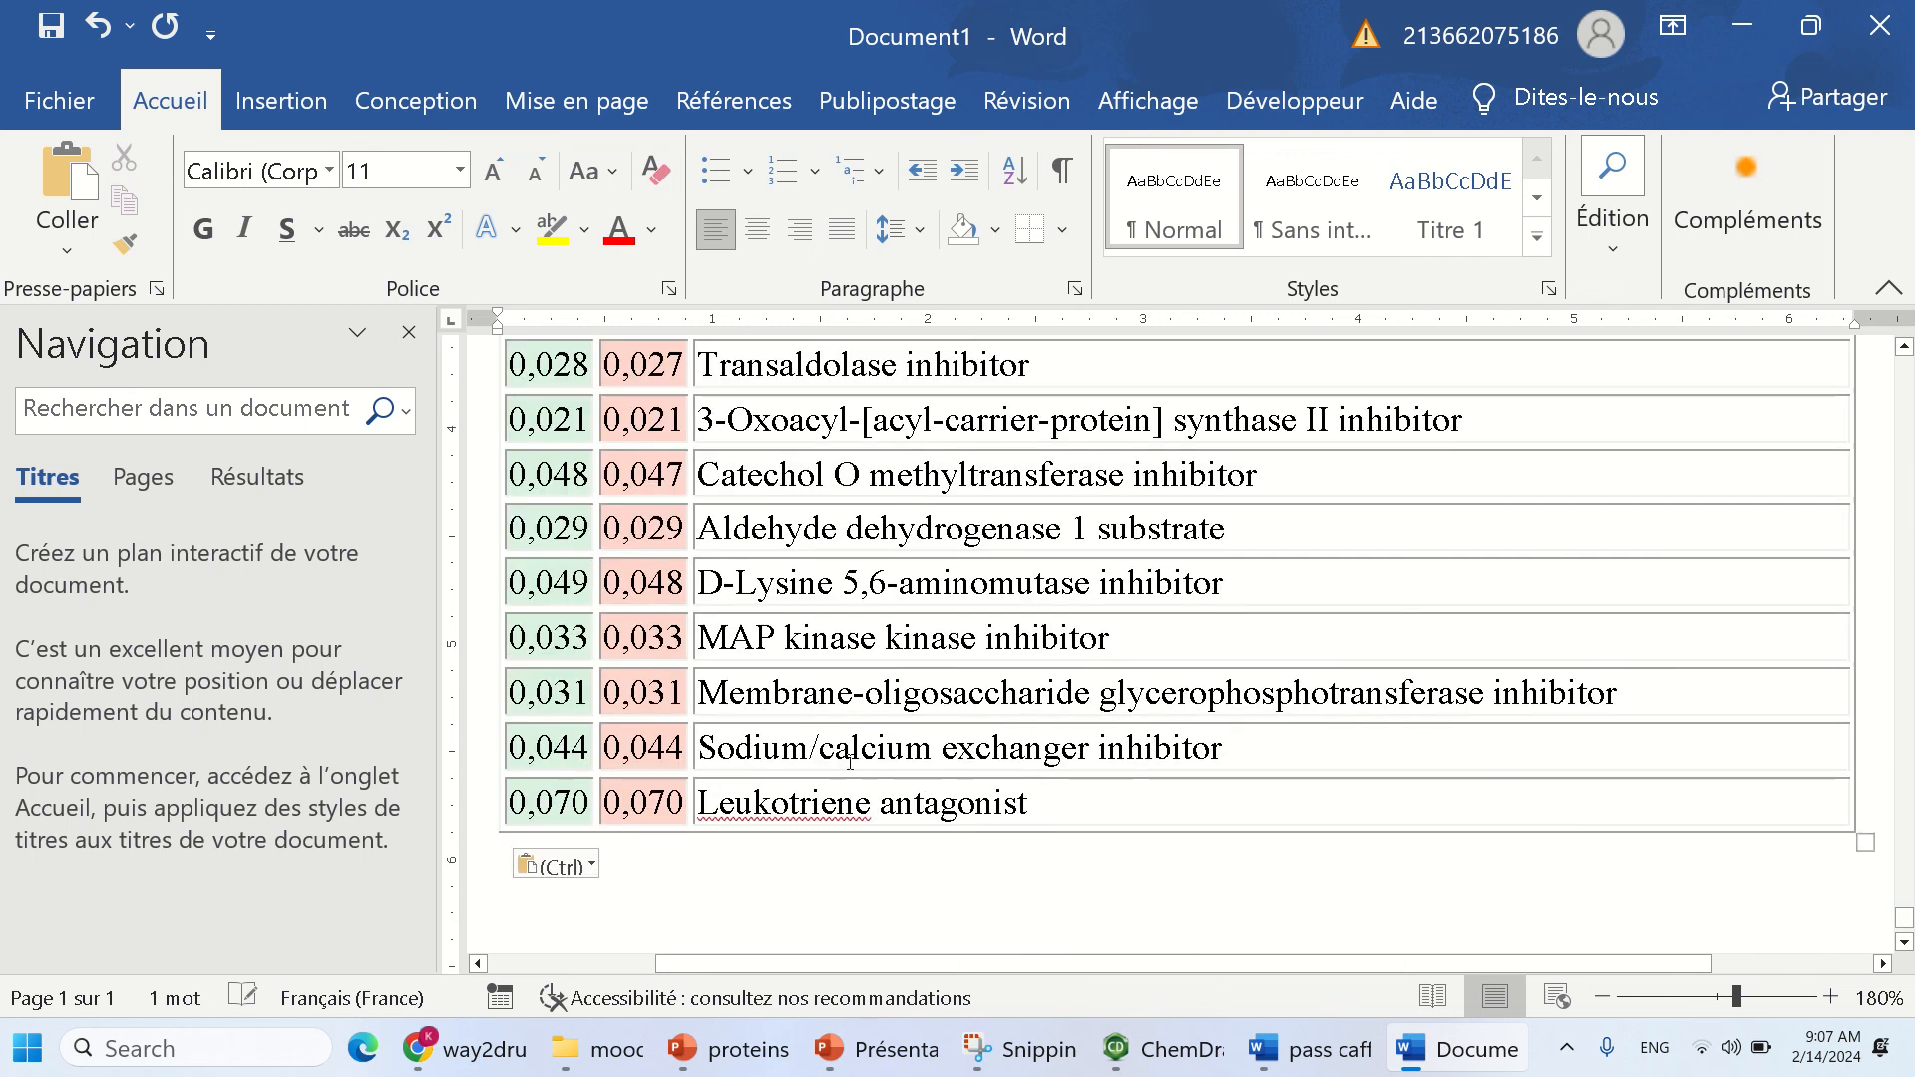
scroll(856, 761, "up", 3)
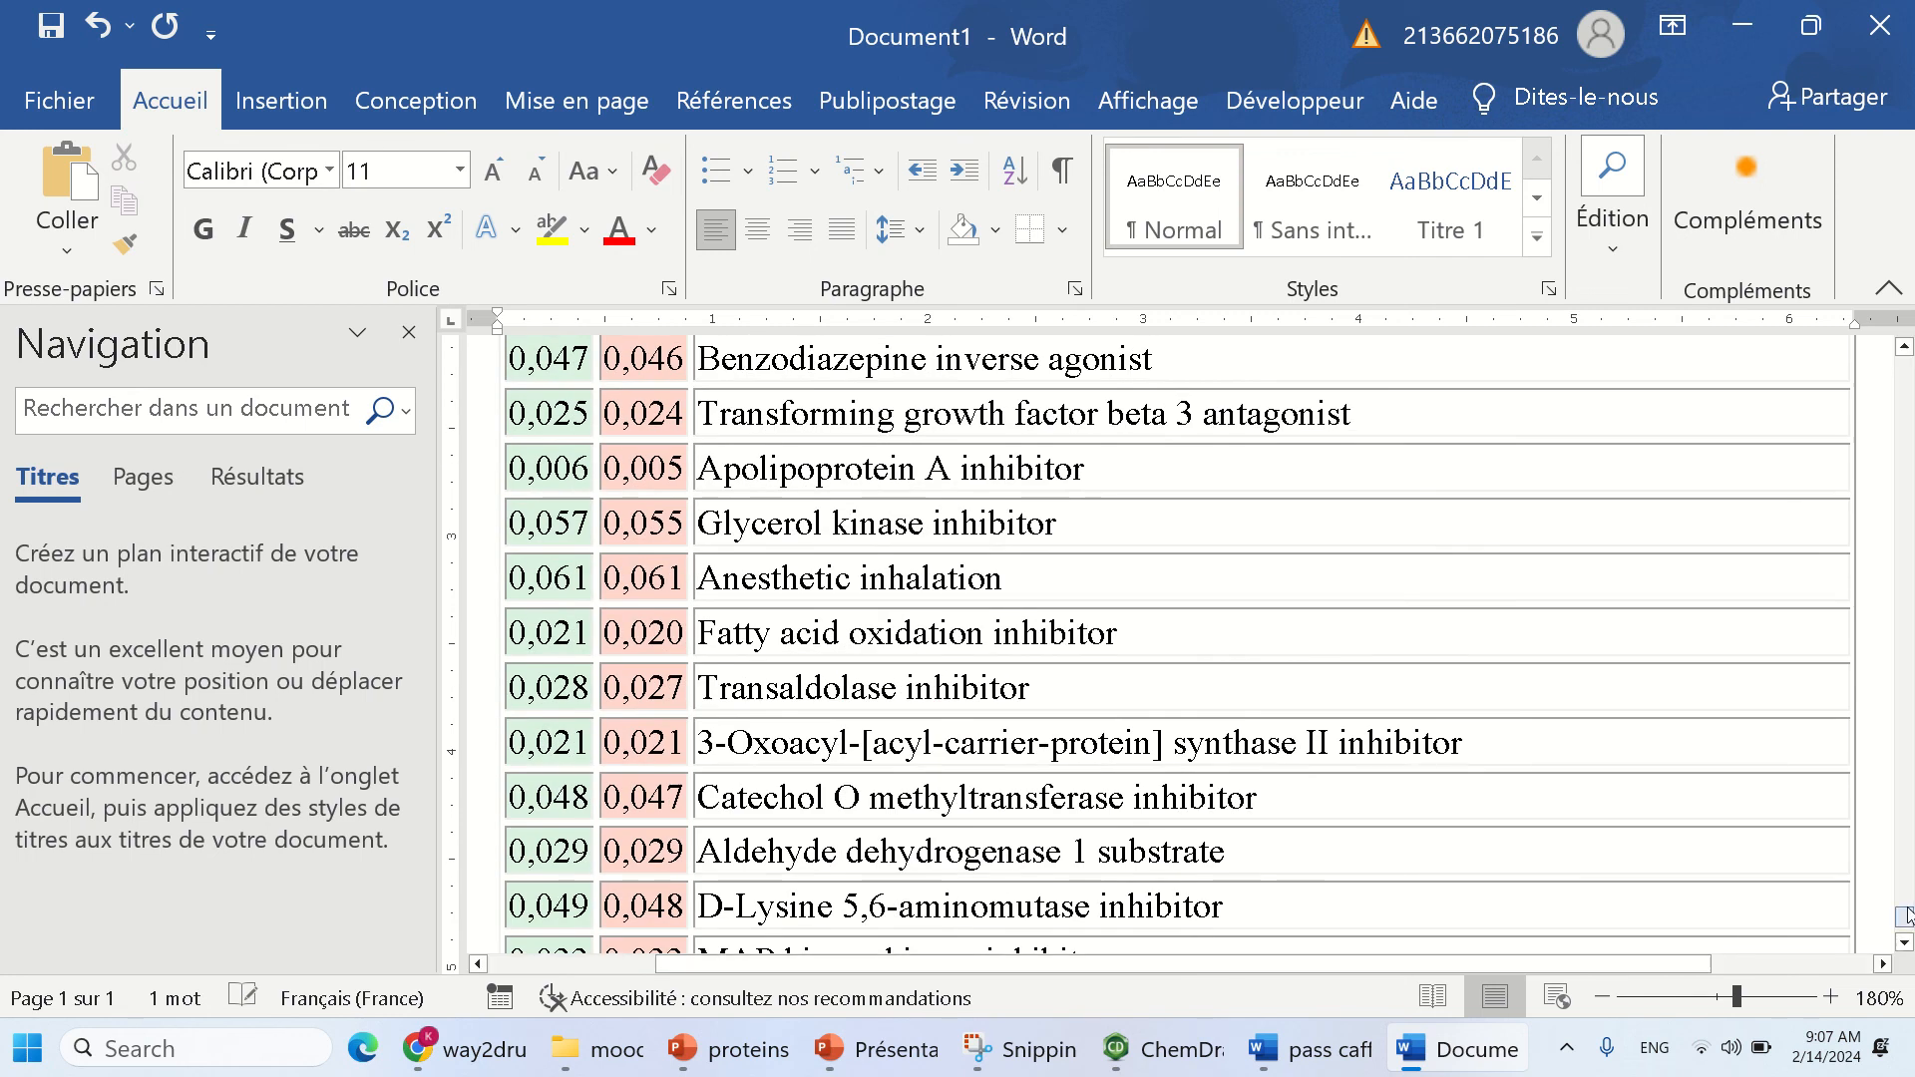
left_click_drag(1907, 918, 1907, 374)
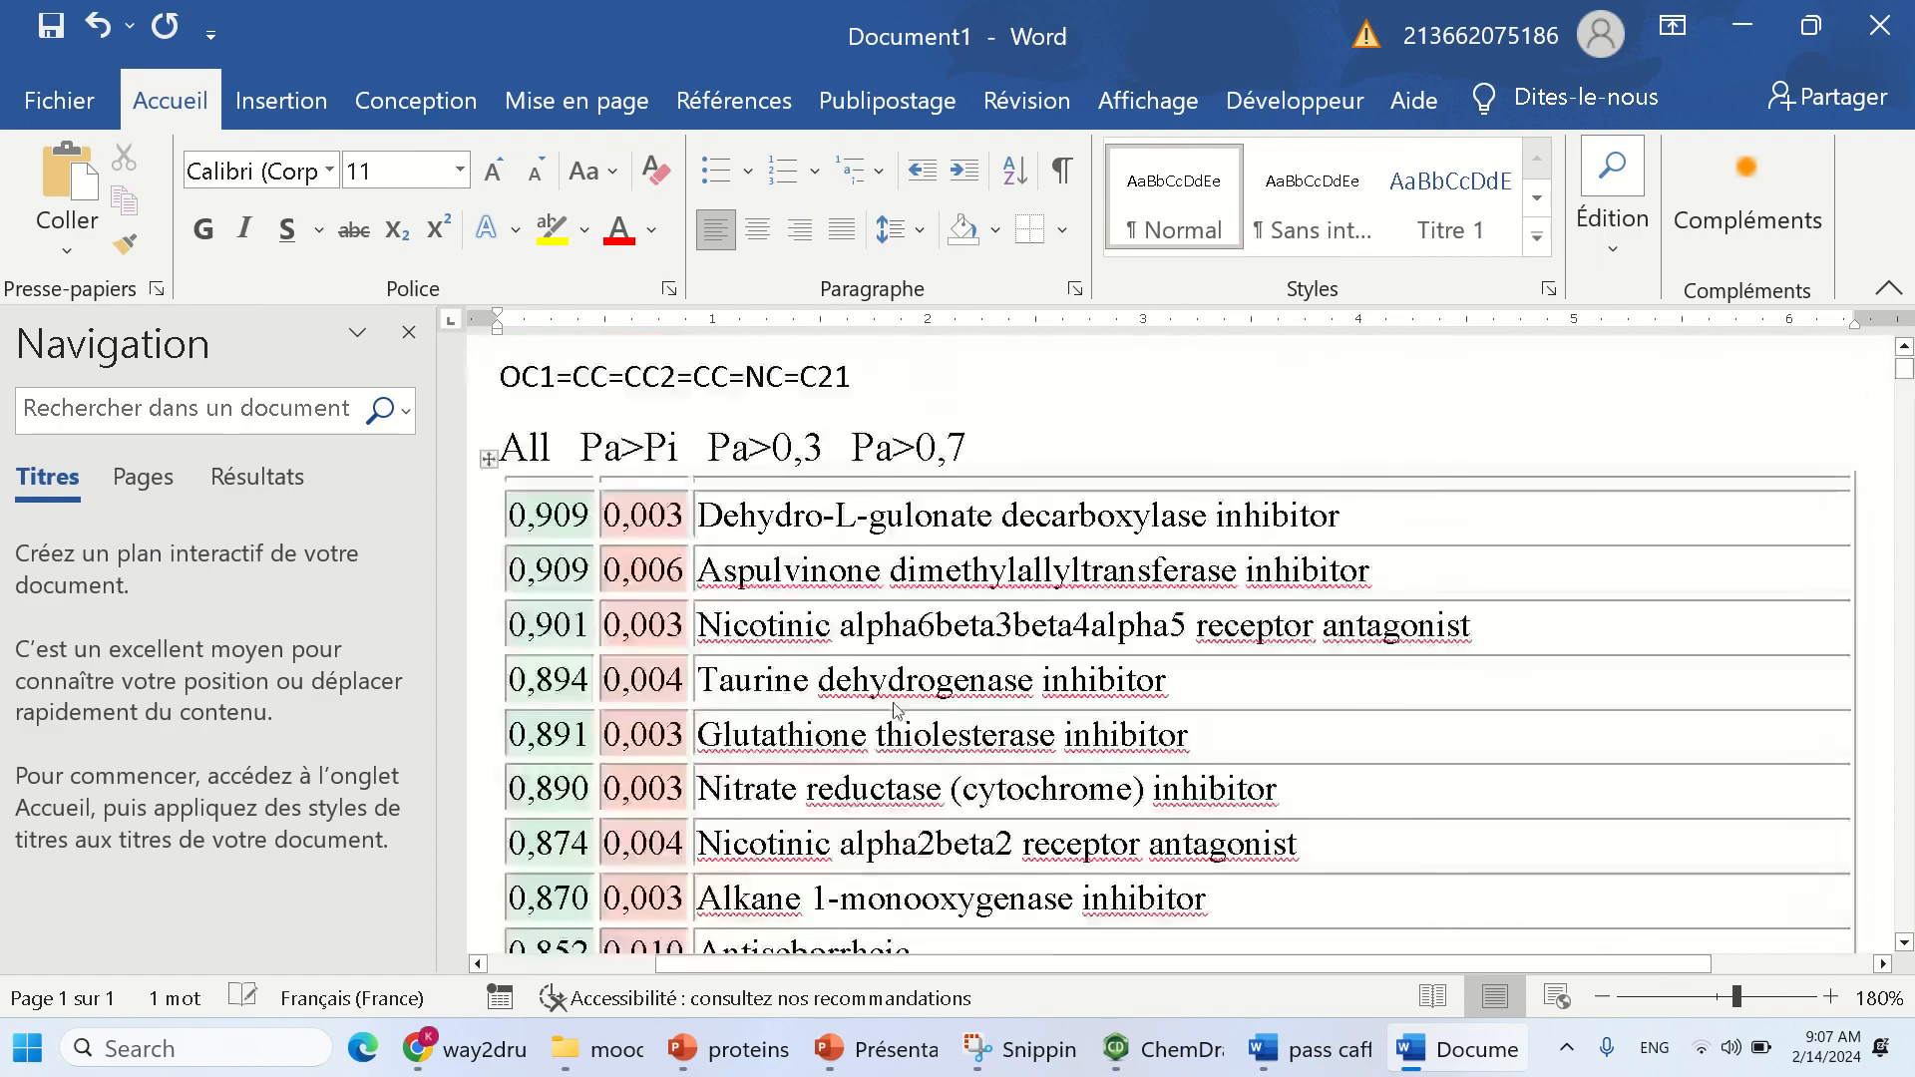
- Search the new document for "antioxidant" and list the matching results
left_click(96, 403)
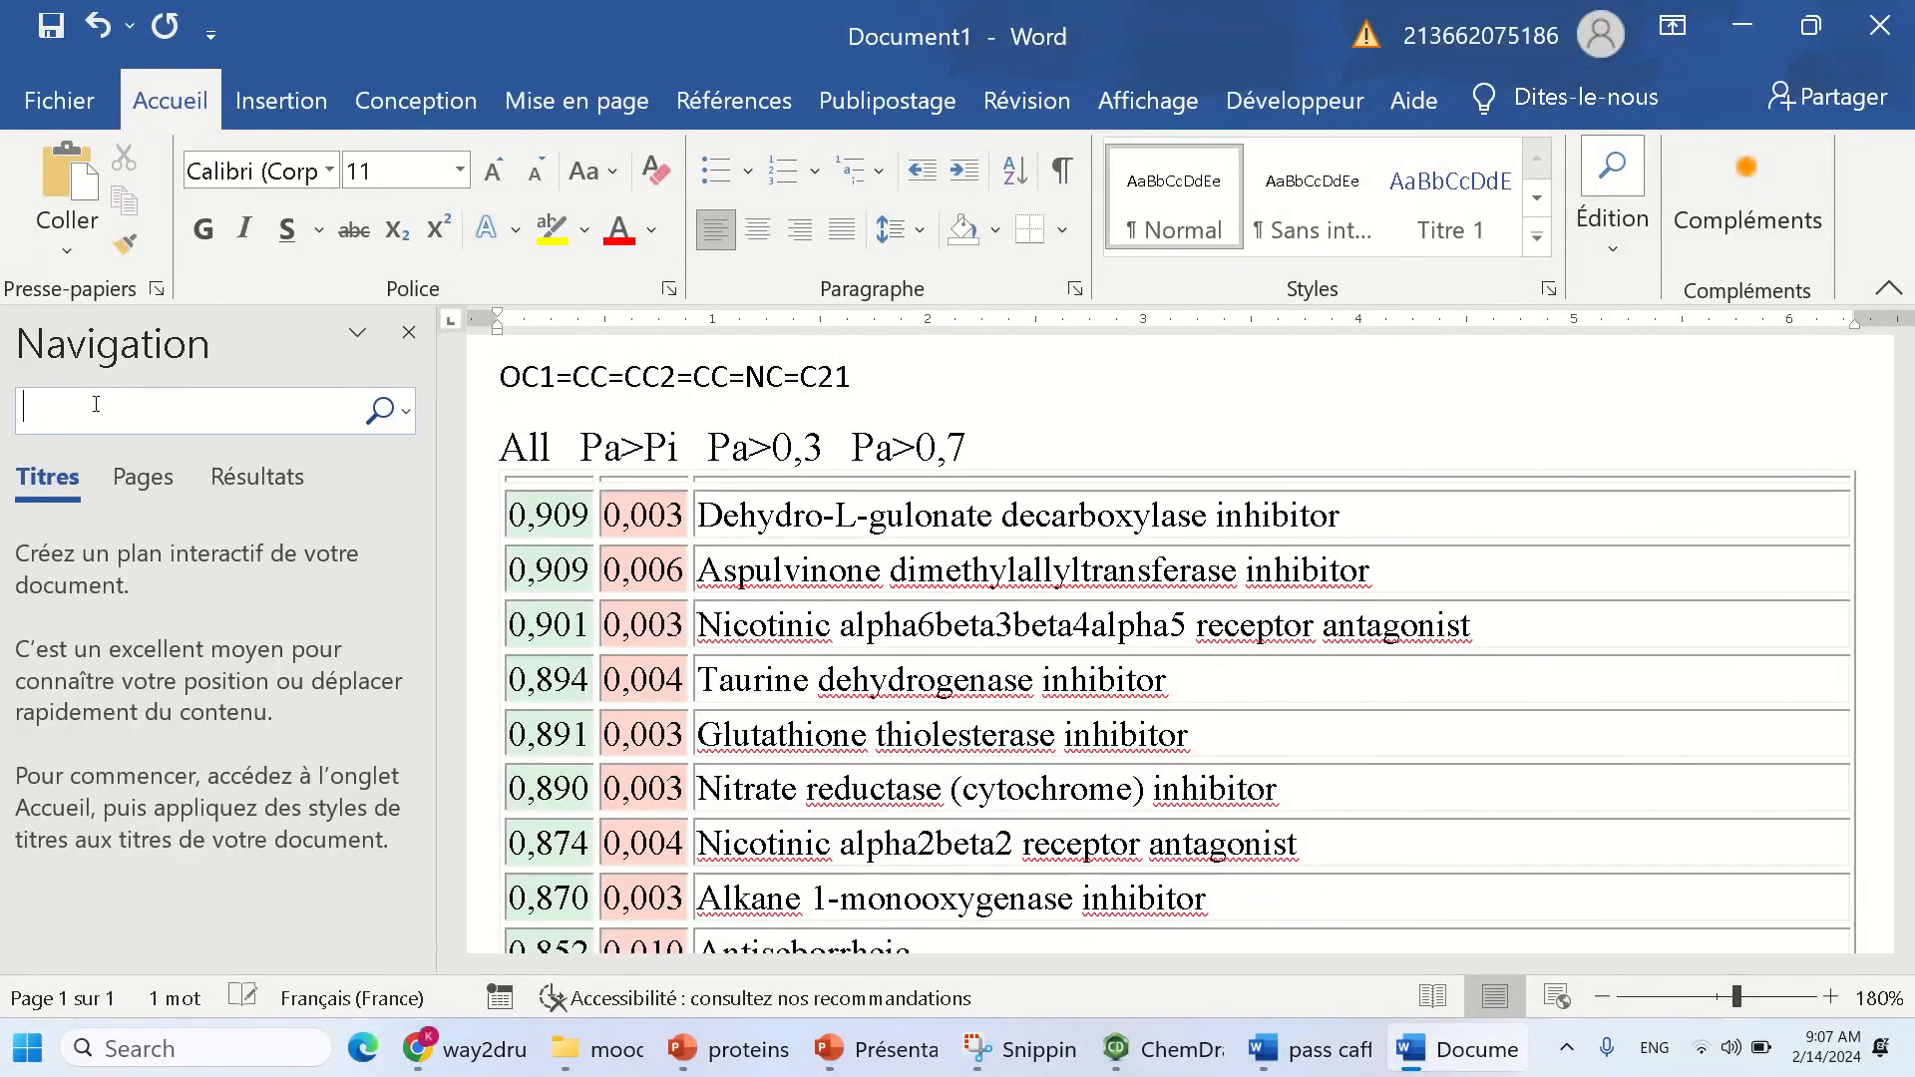
type("antioxid")
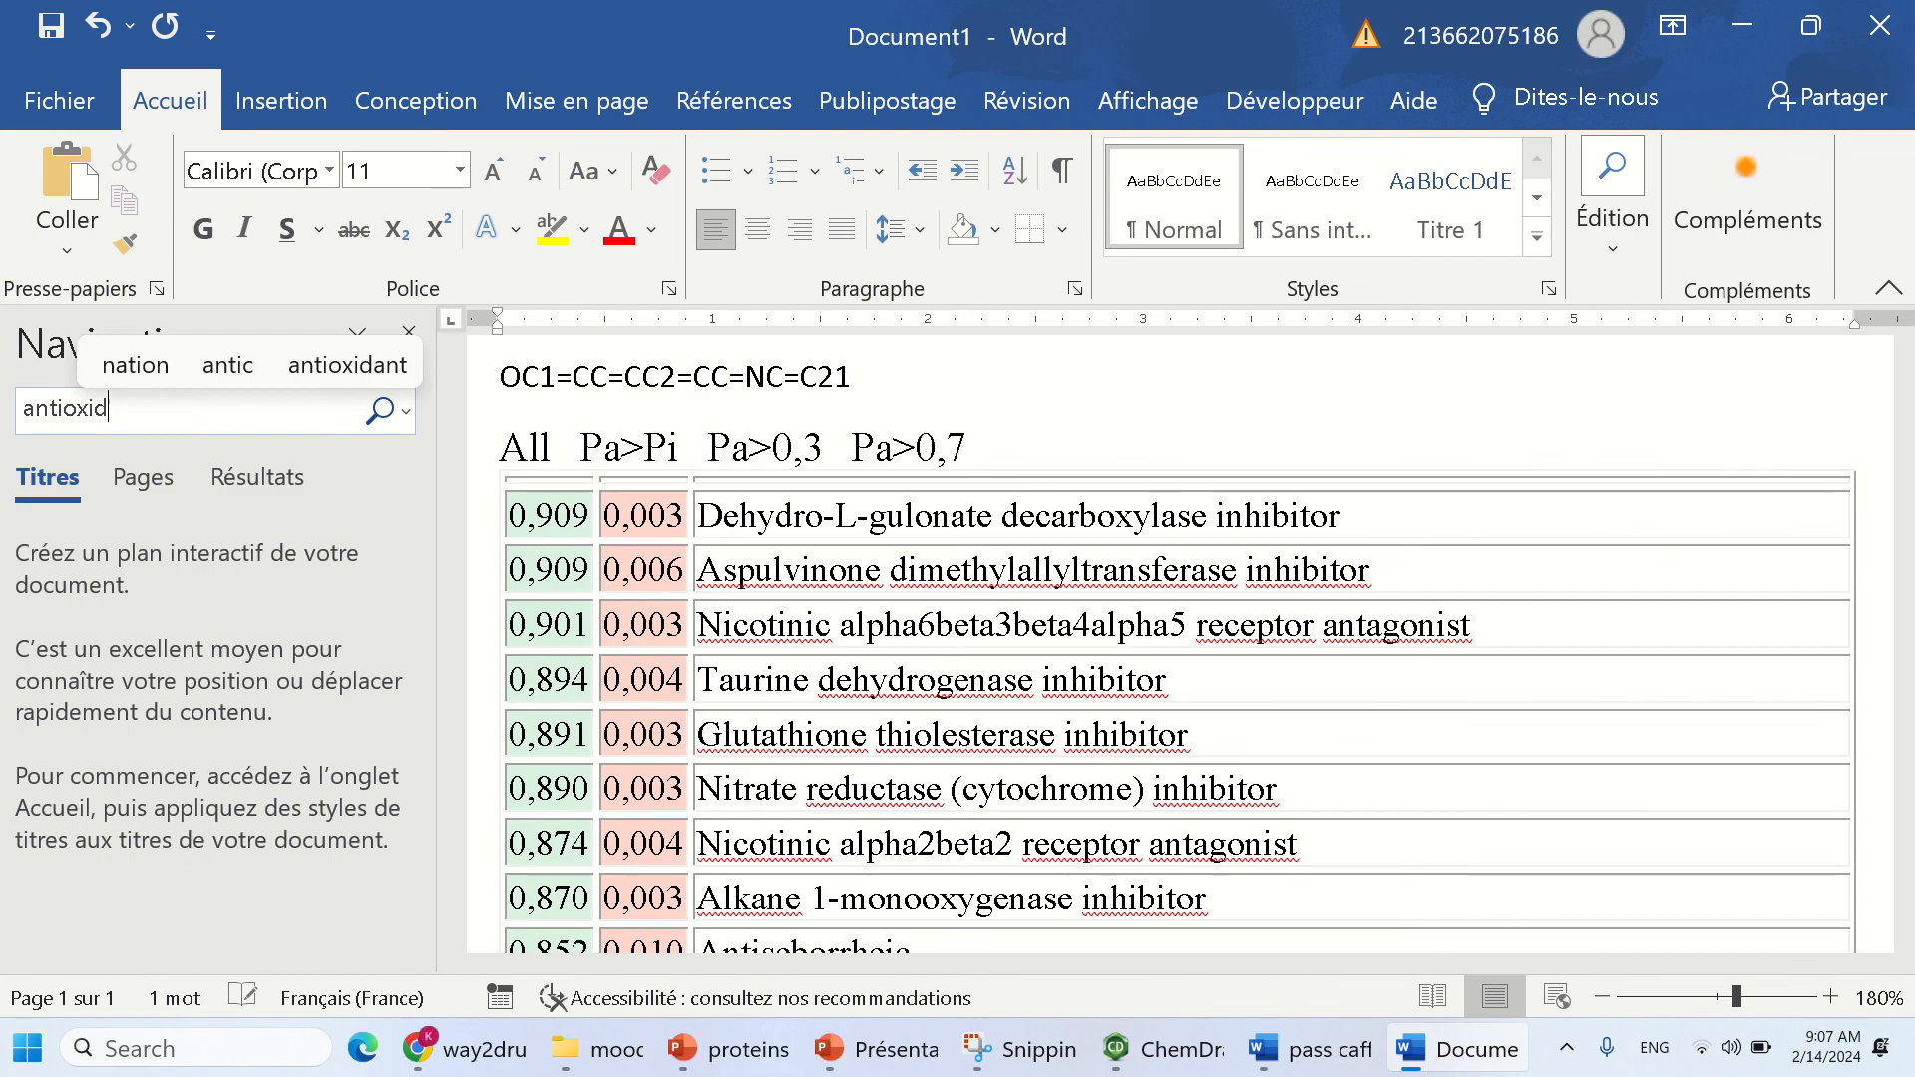
type("ant")
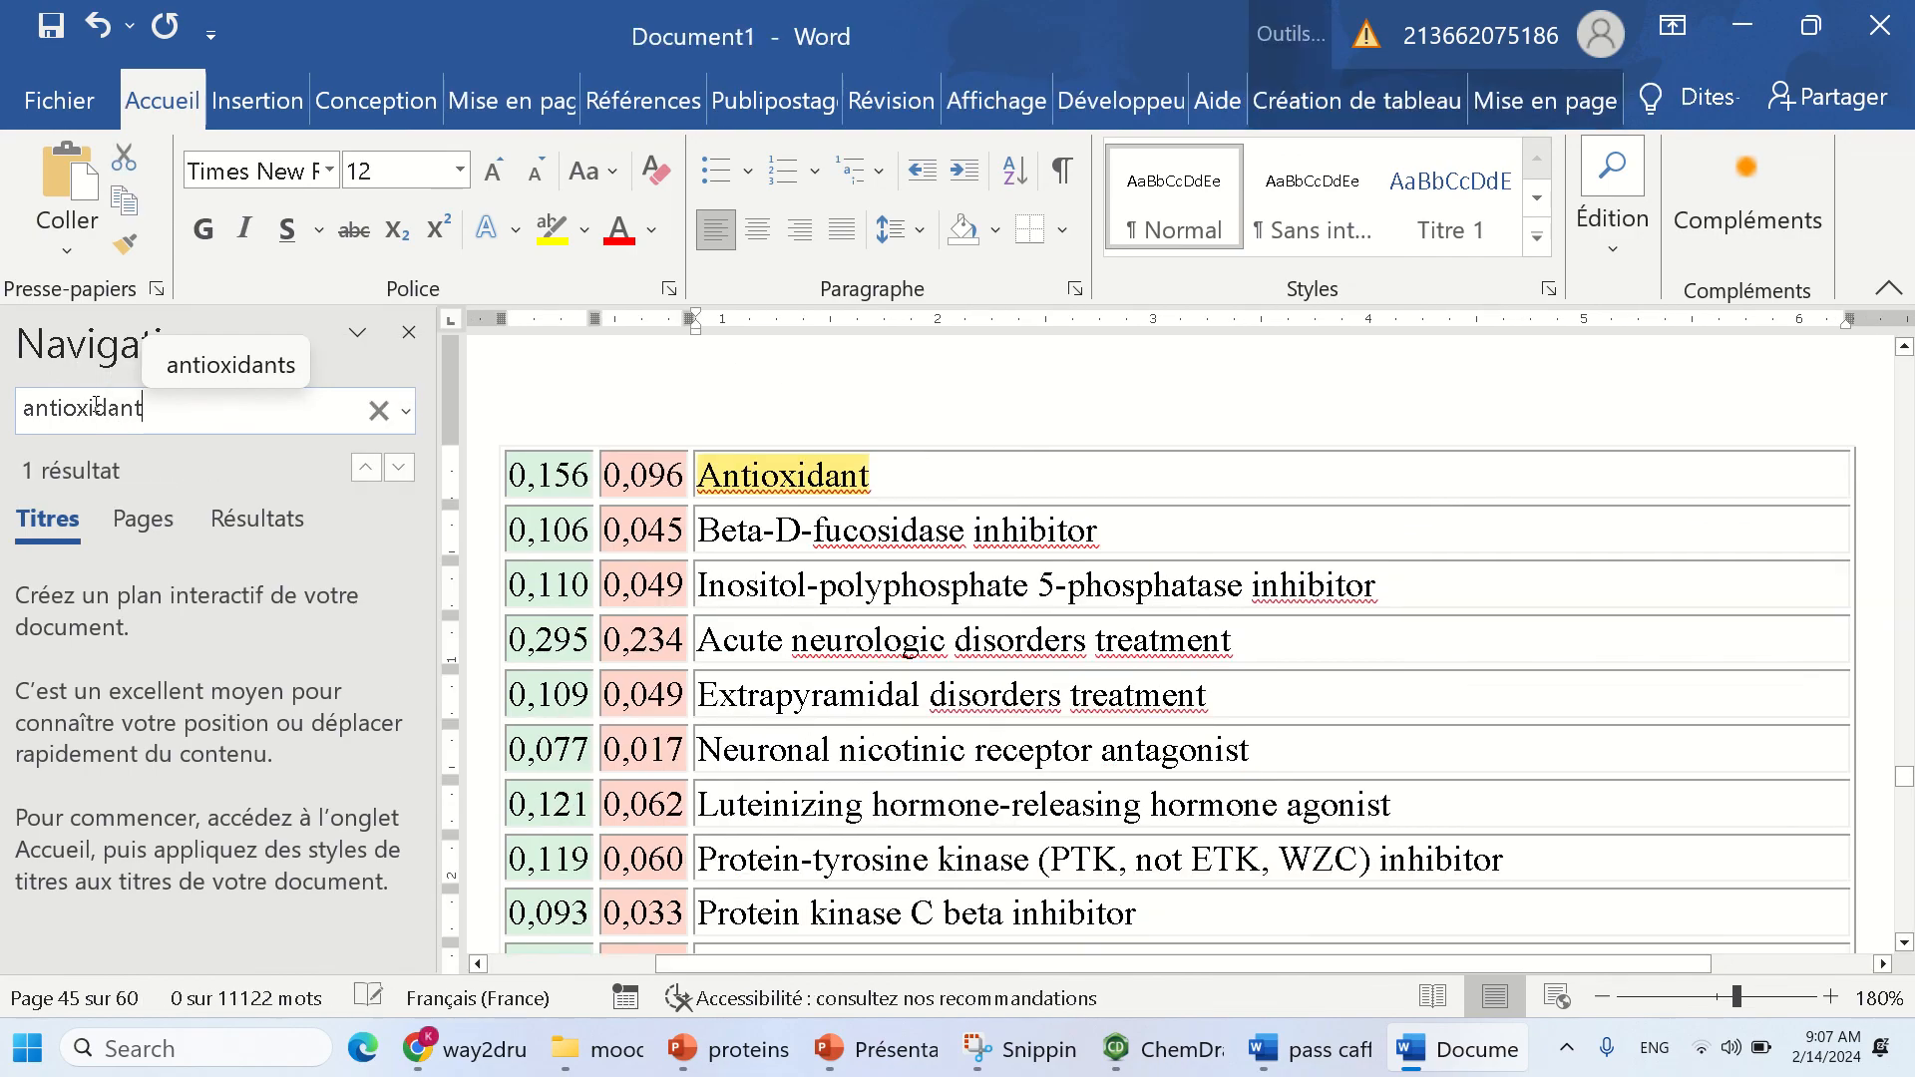
left_click(256, 519)
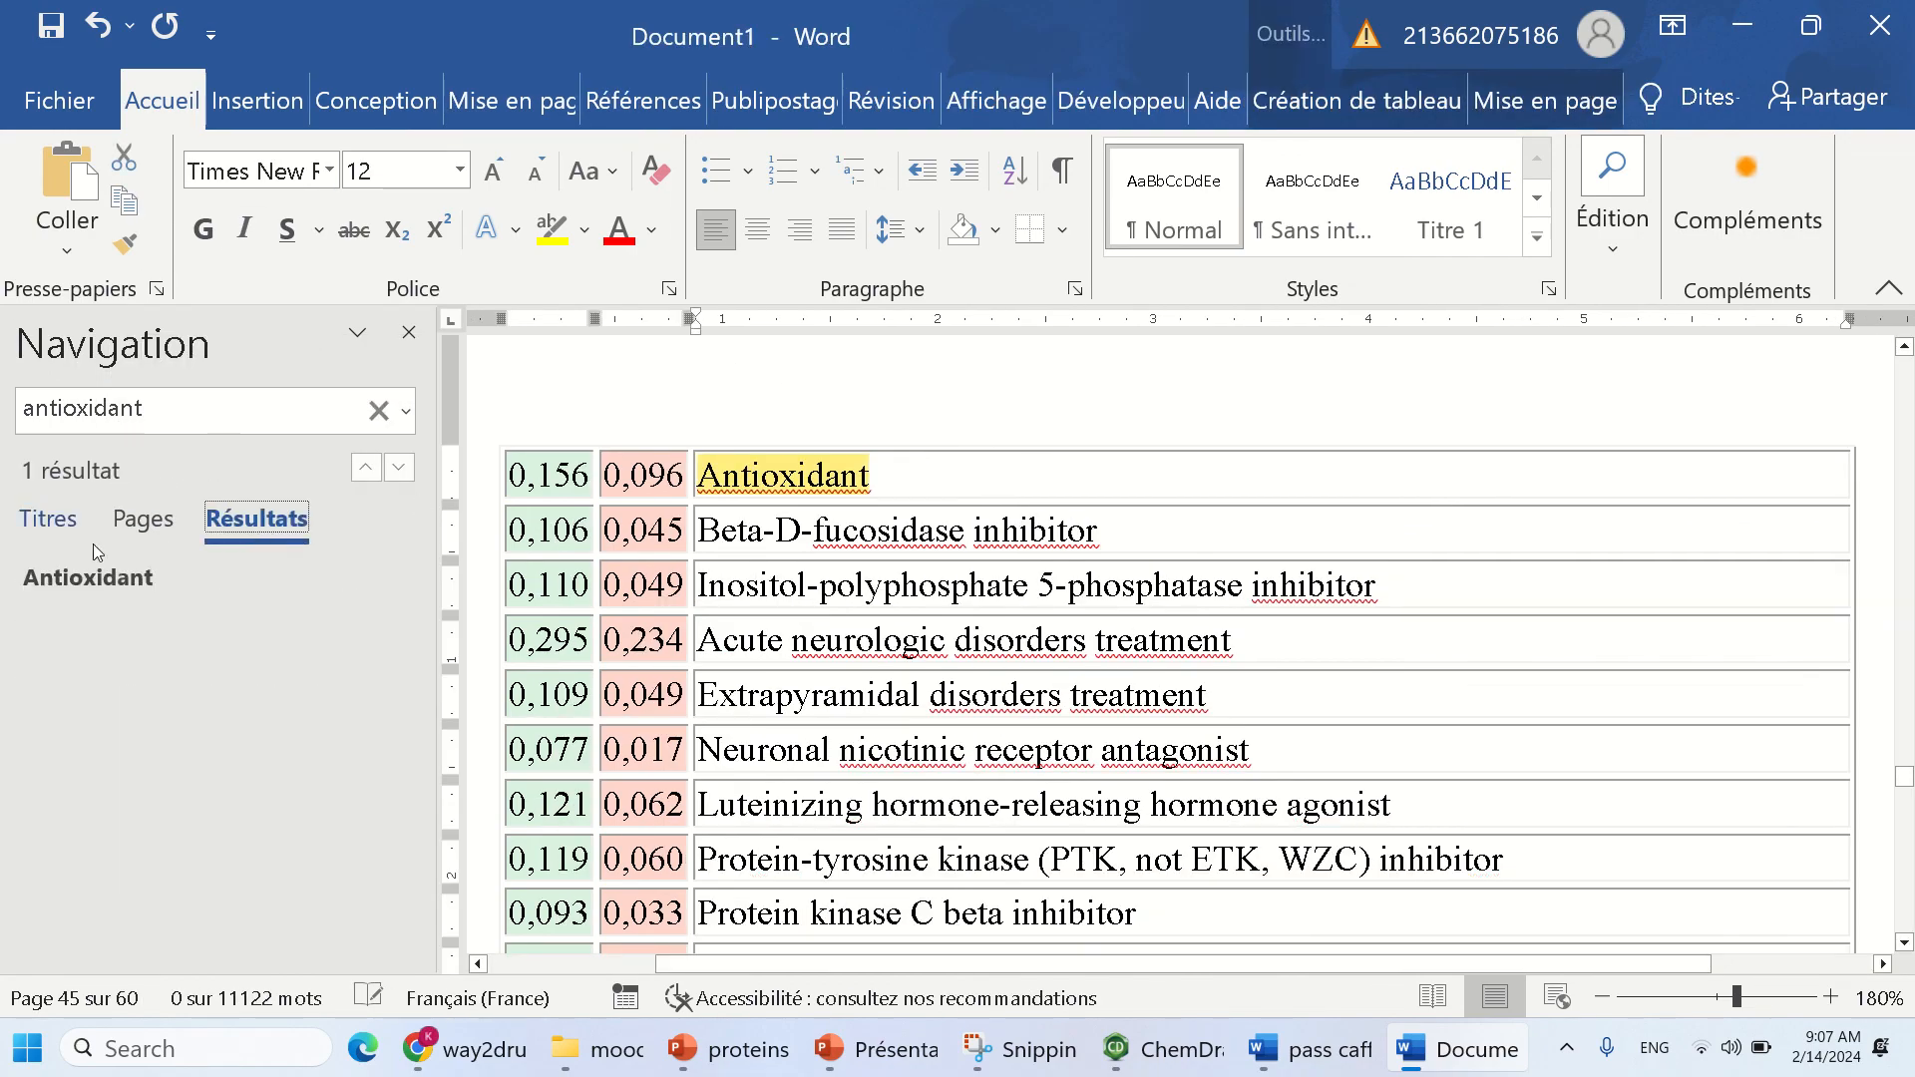
- Search the document for "micro" in place of the previous term and clear the search term again
left_click_drag(22, 409, 173, 416)
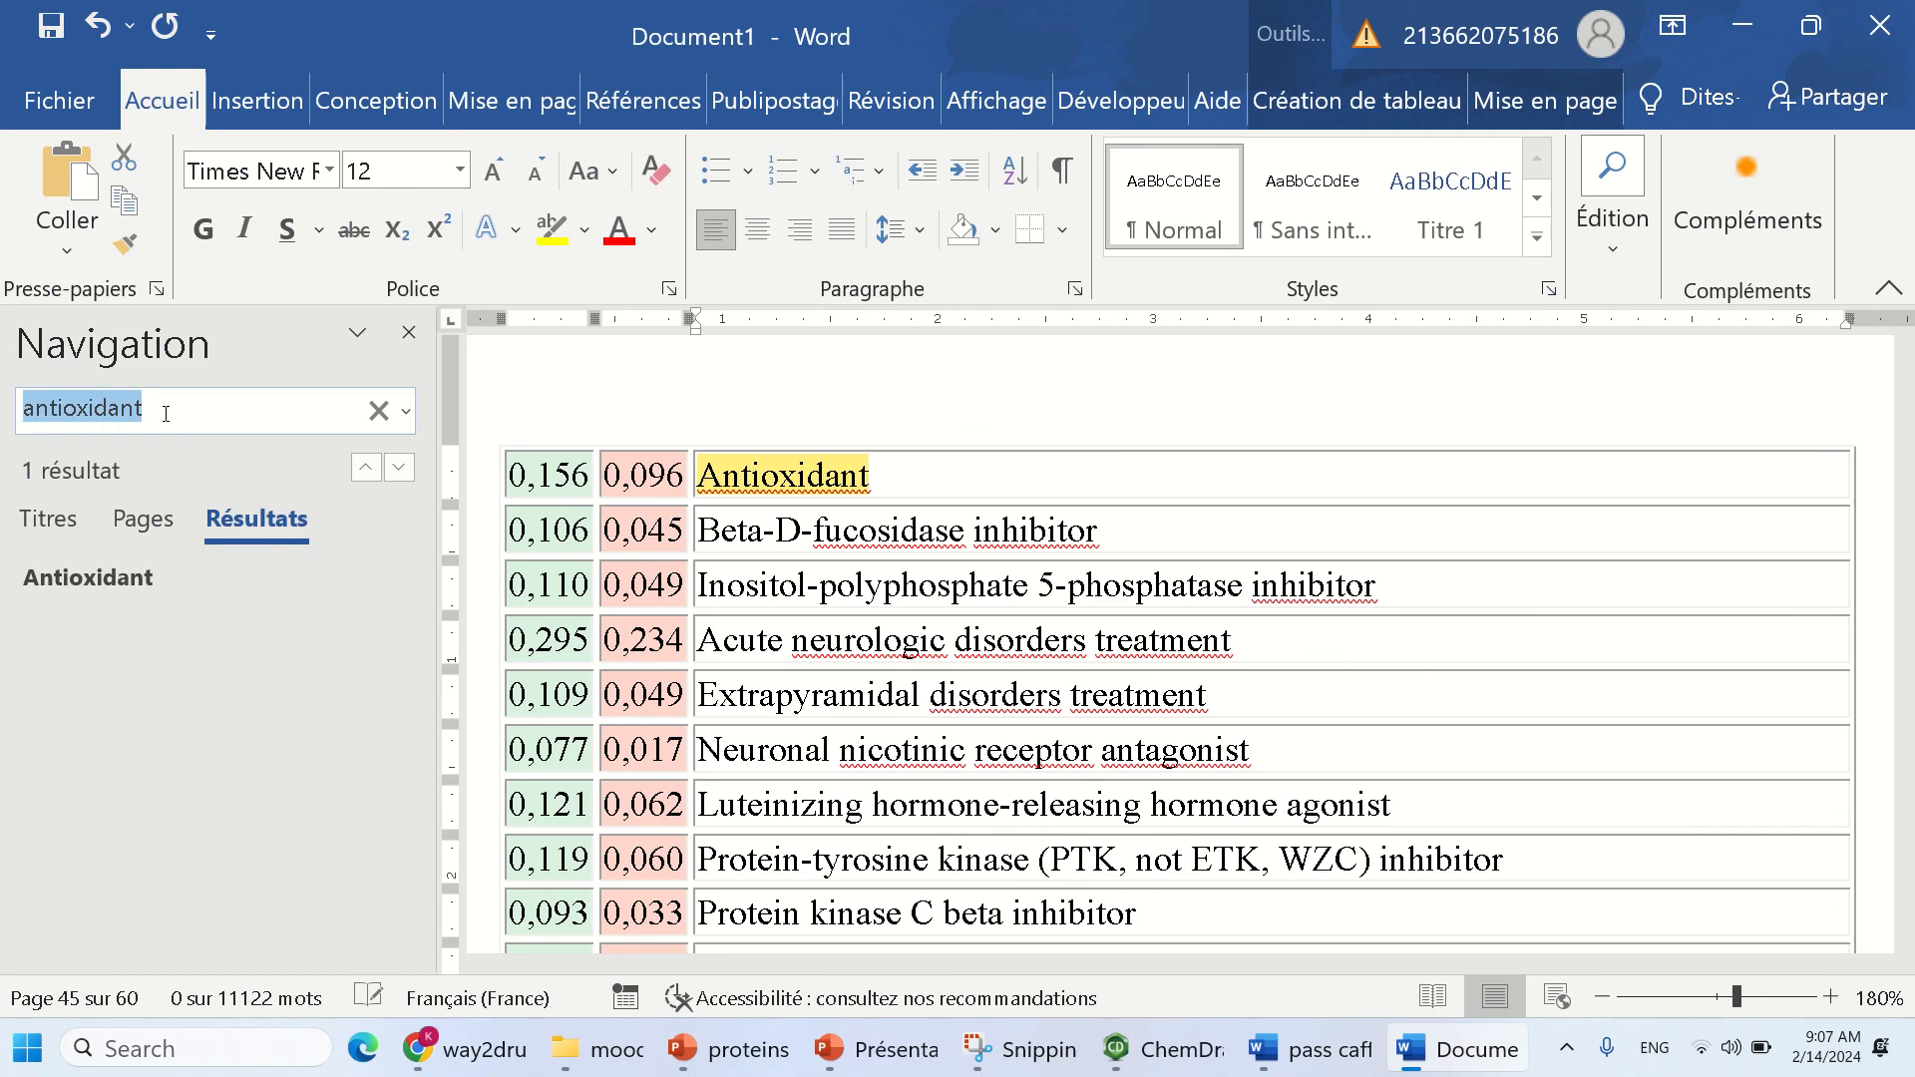
type("micro")
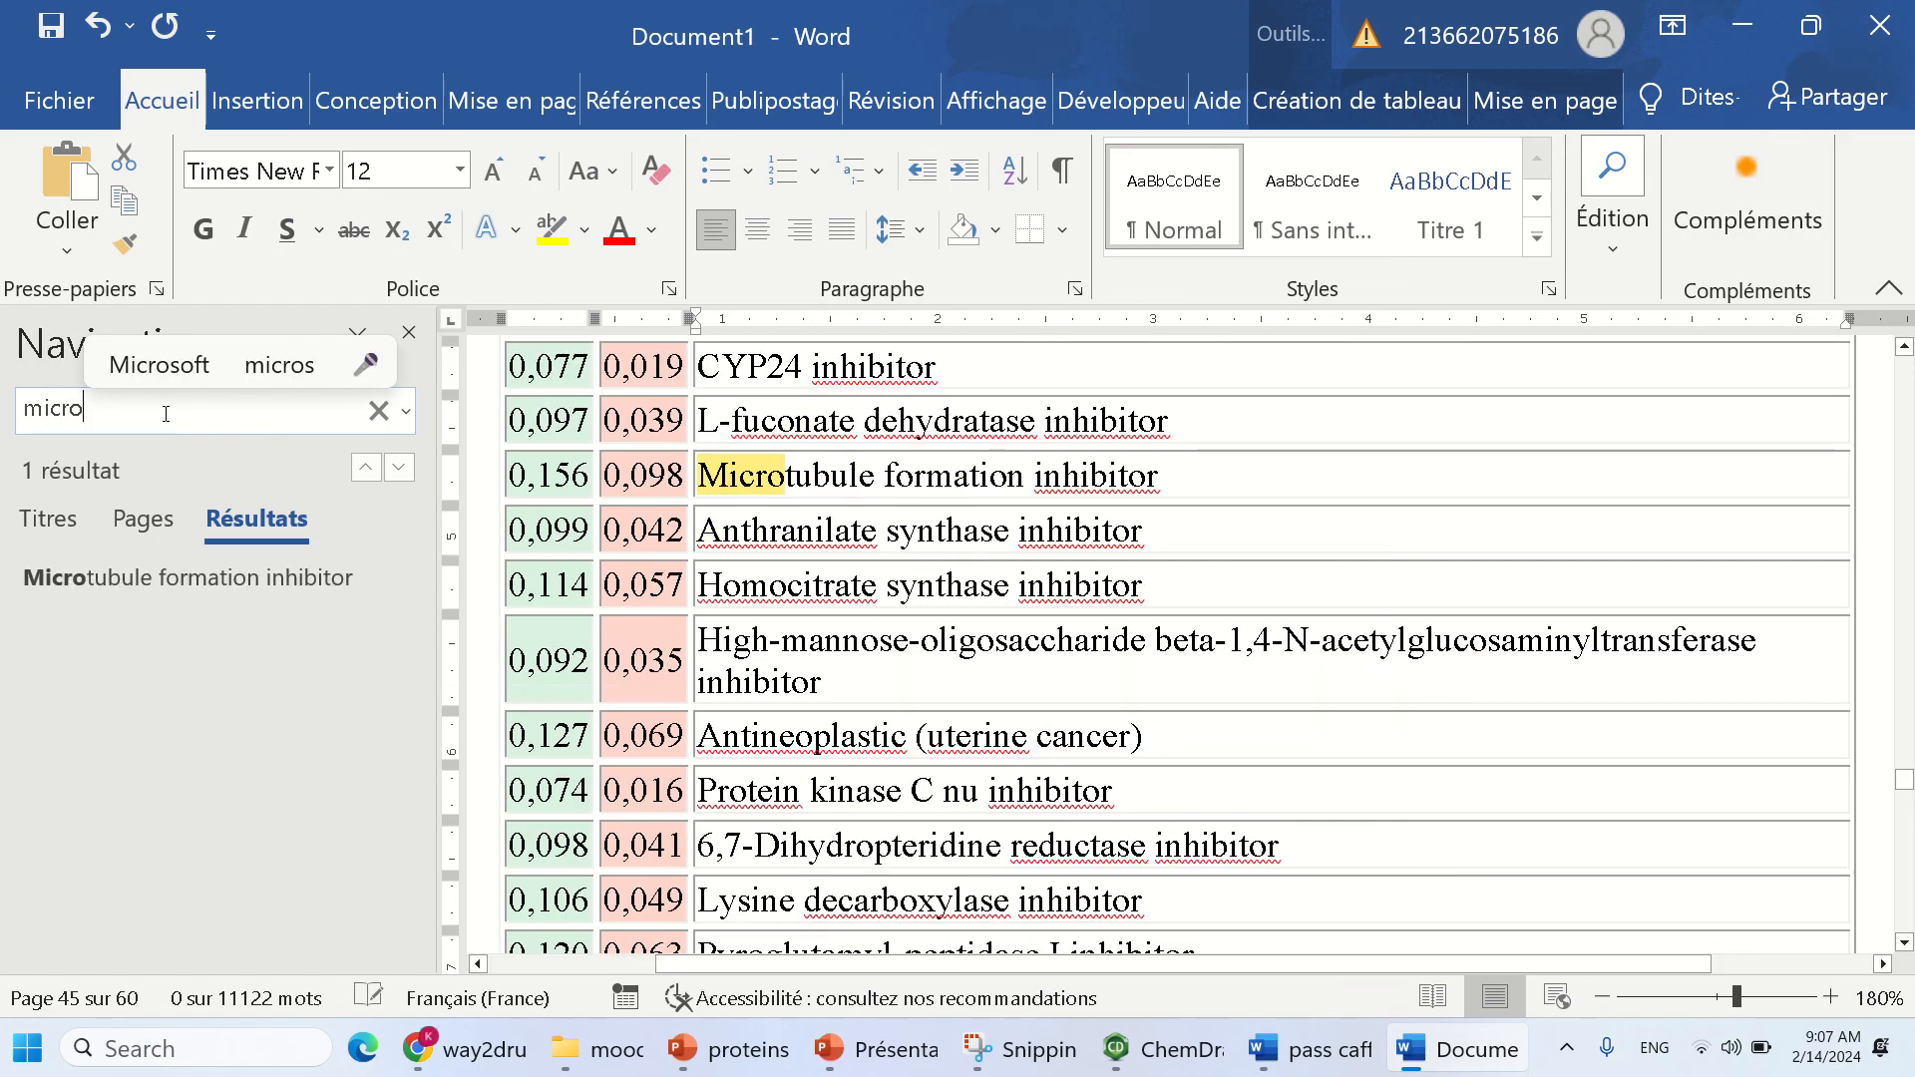
key("BackSpace")
key("BackSpace")
key("BackSpace")
key("BackSpace")
key("BackSpace")
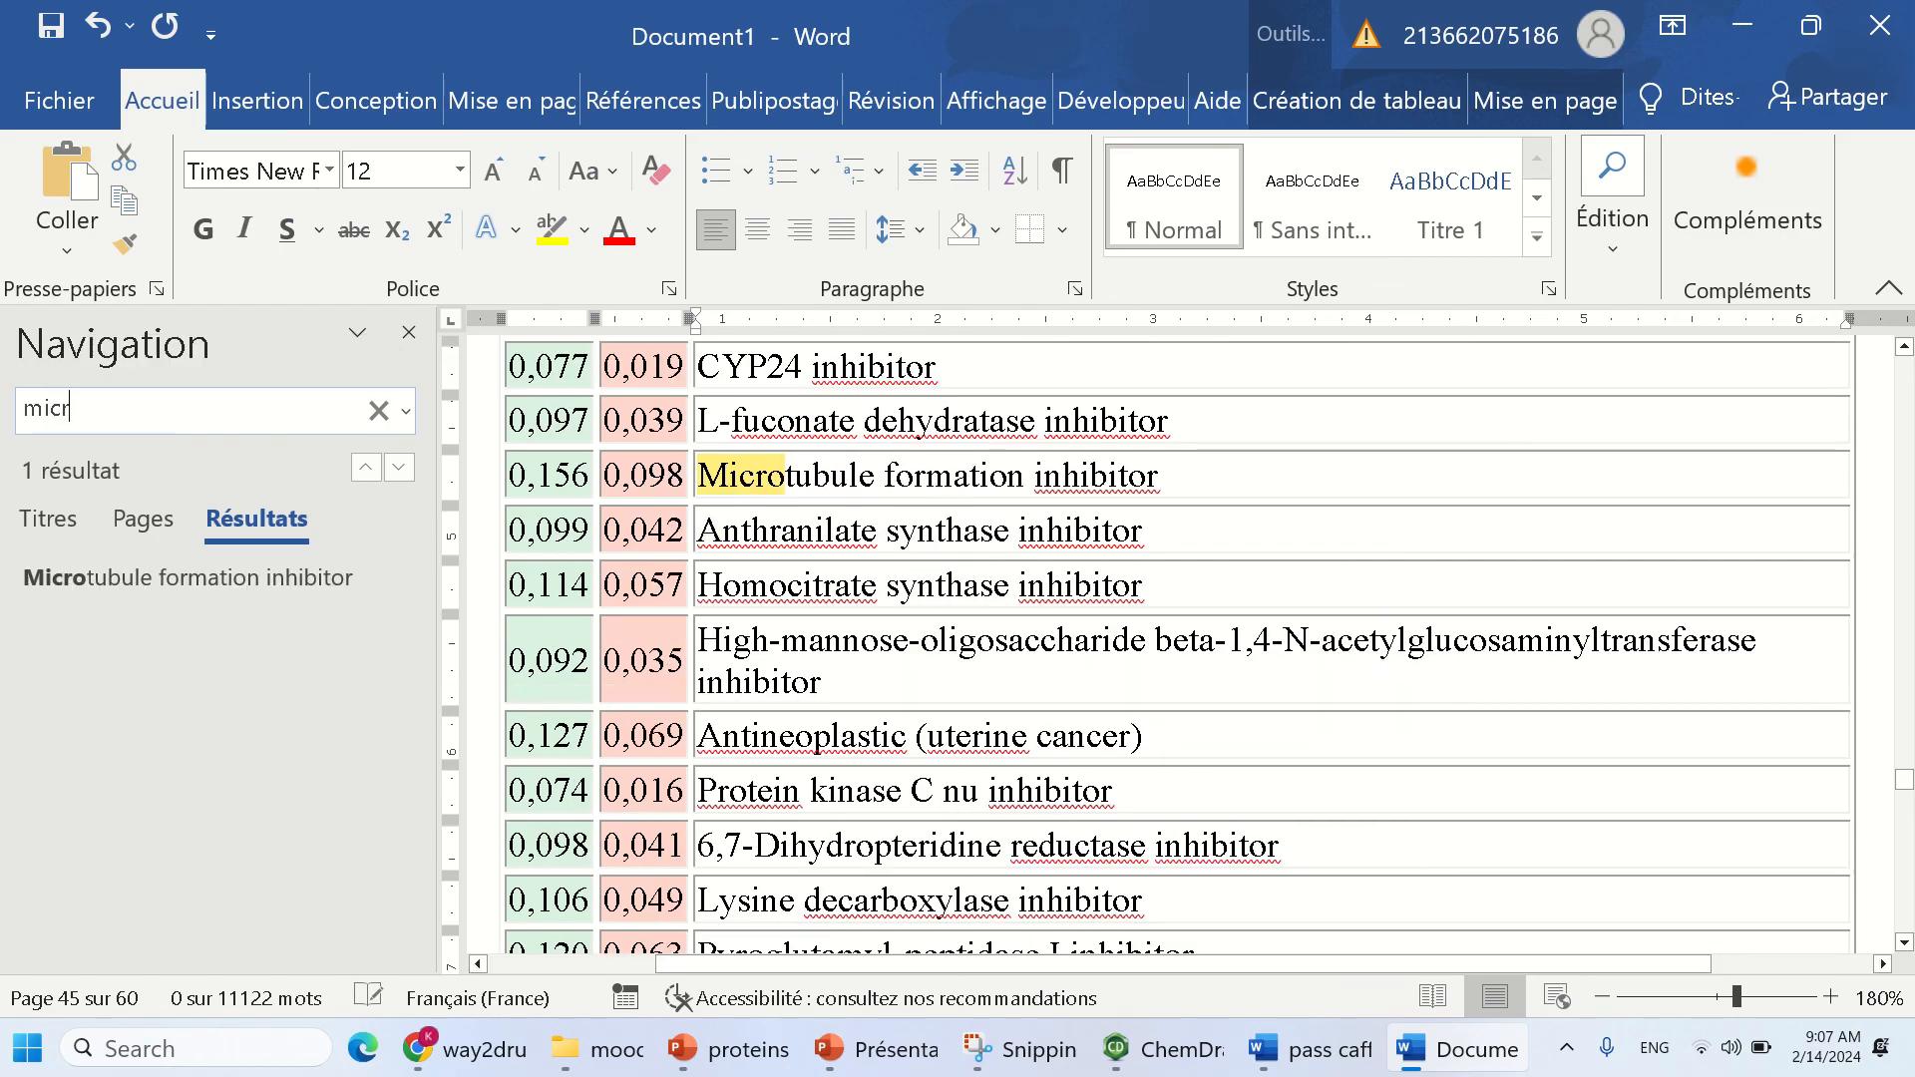
- Search the document for "bact" and view the Anti-Helicobacter pylori, Bacterial efflux pump inhibitor and Antibacterial, ophthalmic rows
type("bac")
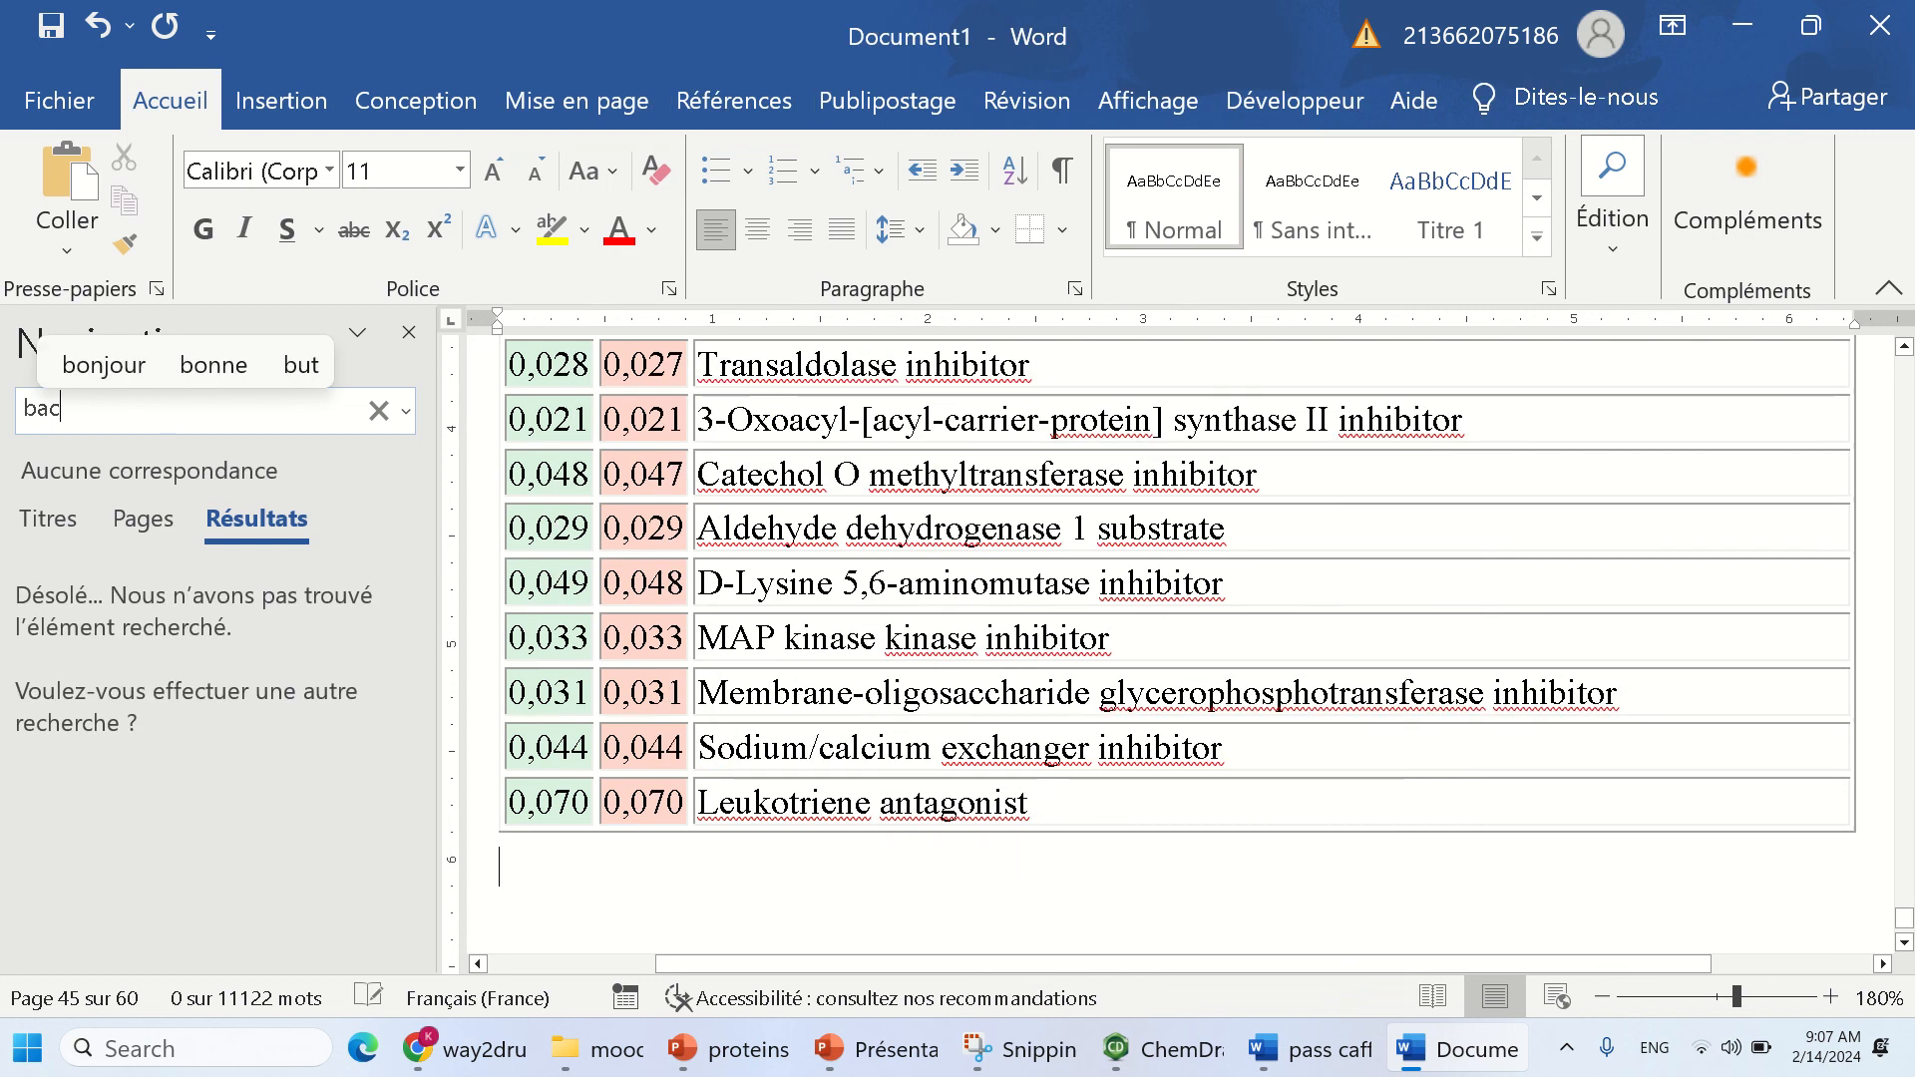
type("tr")
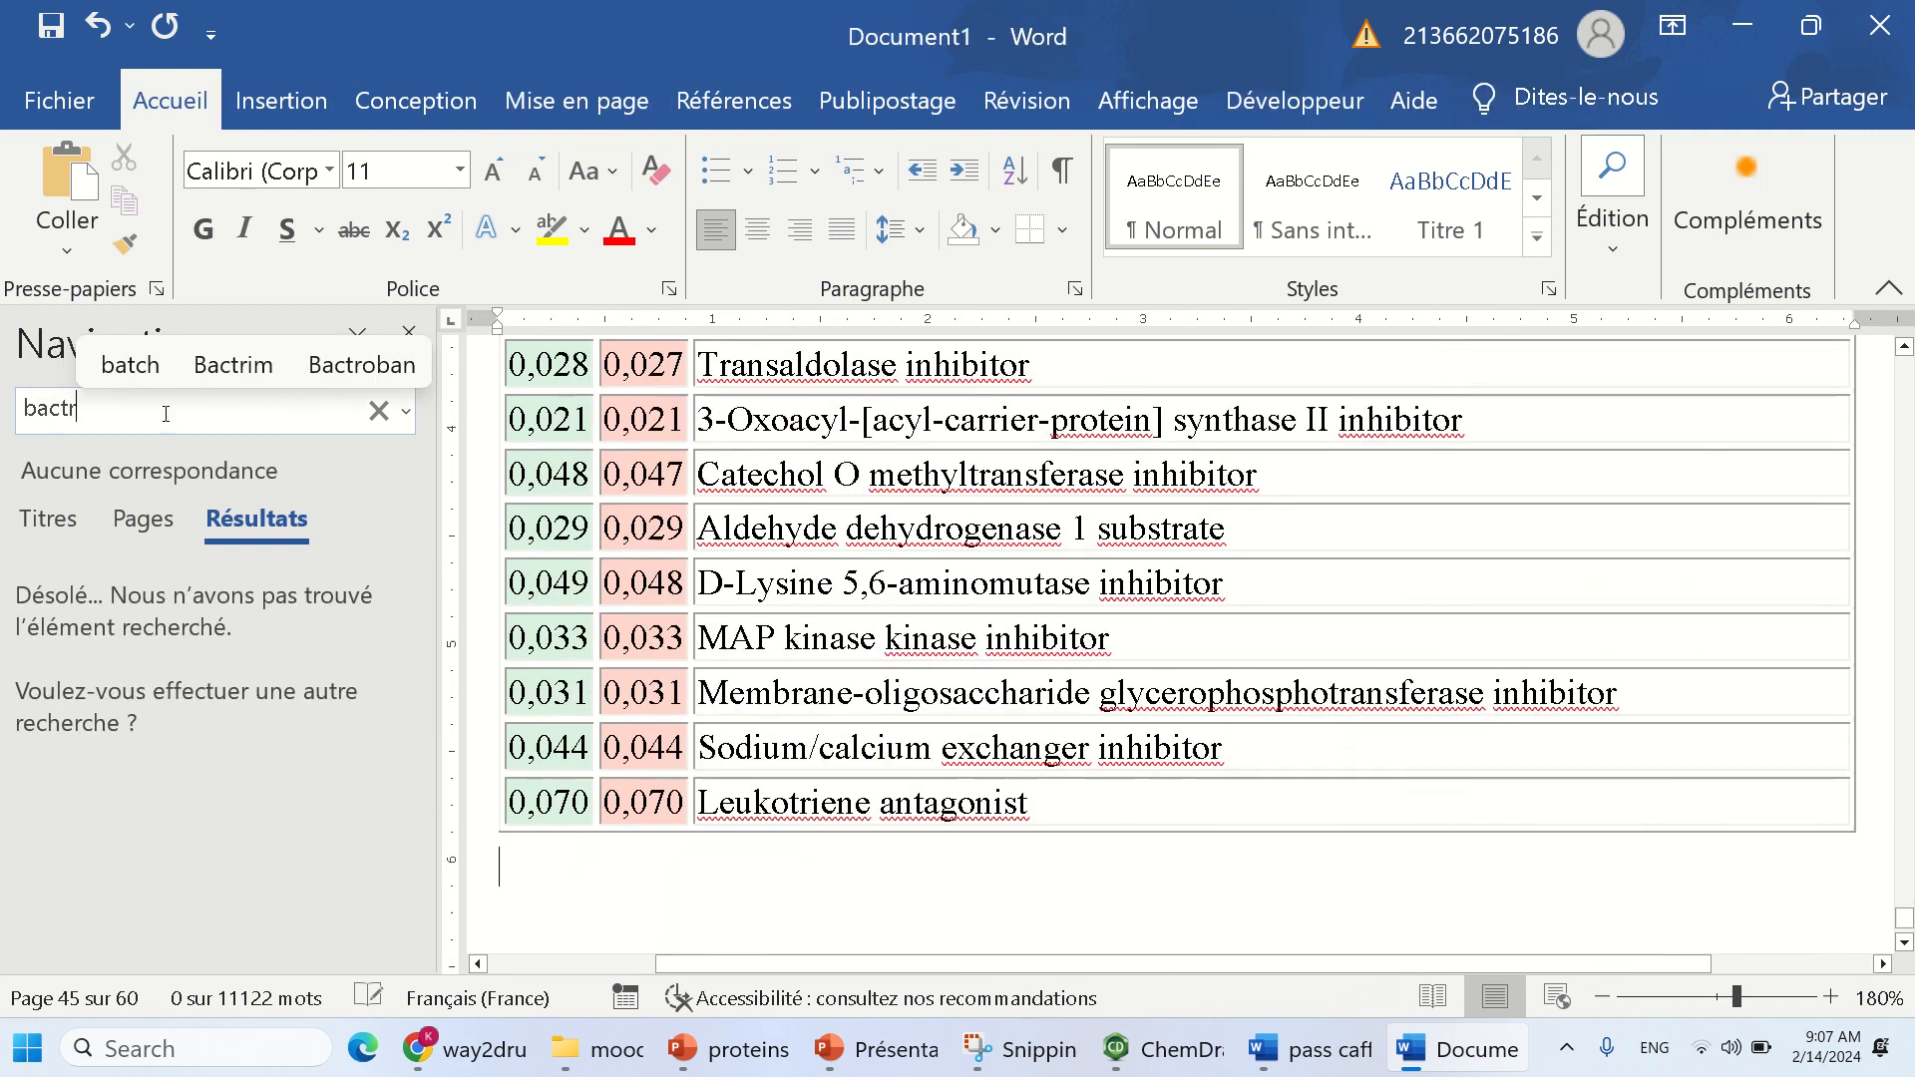
key("BackSpace")
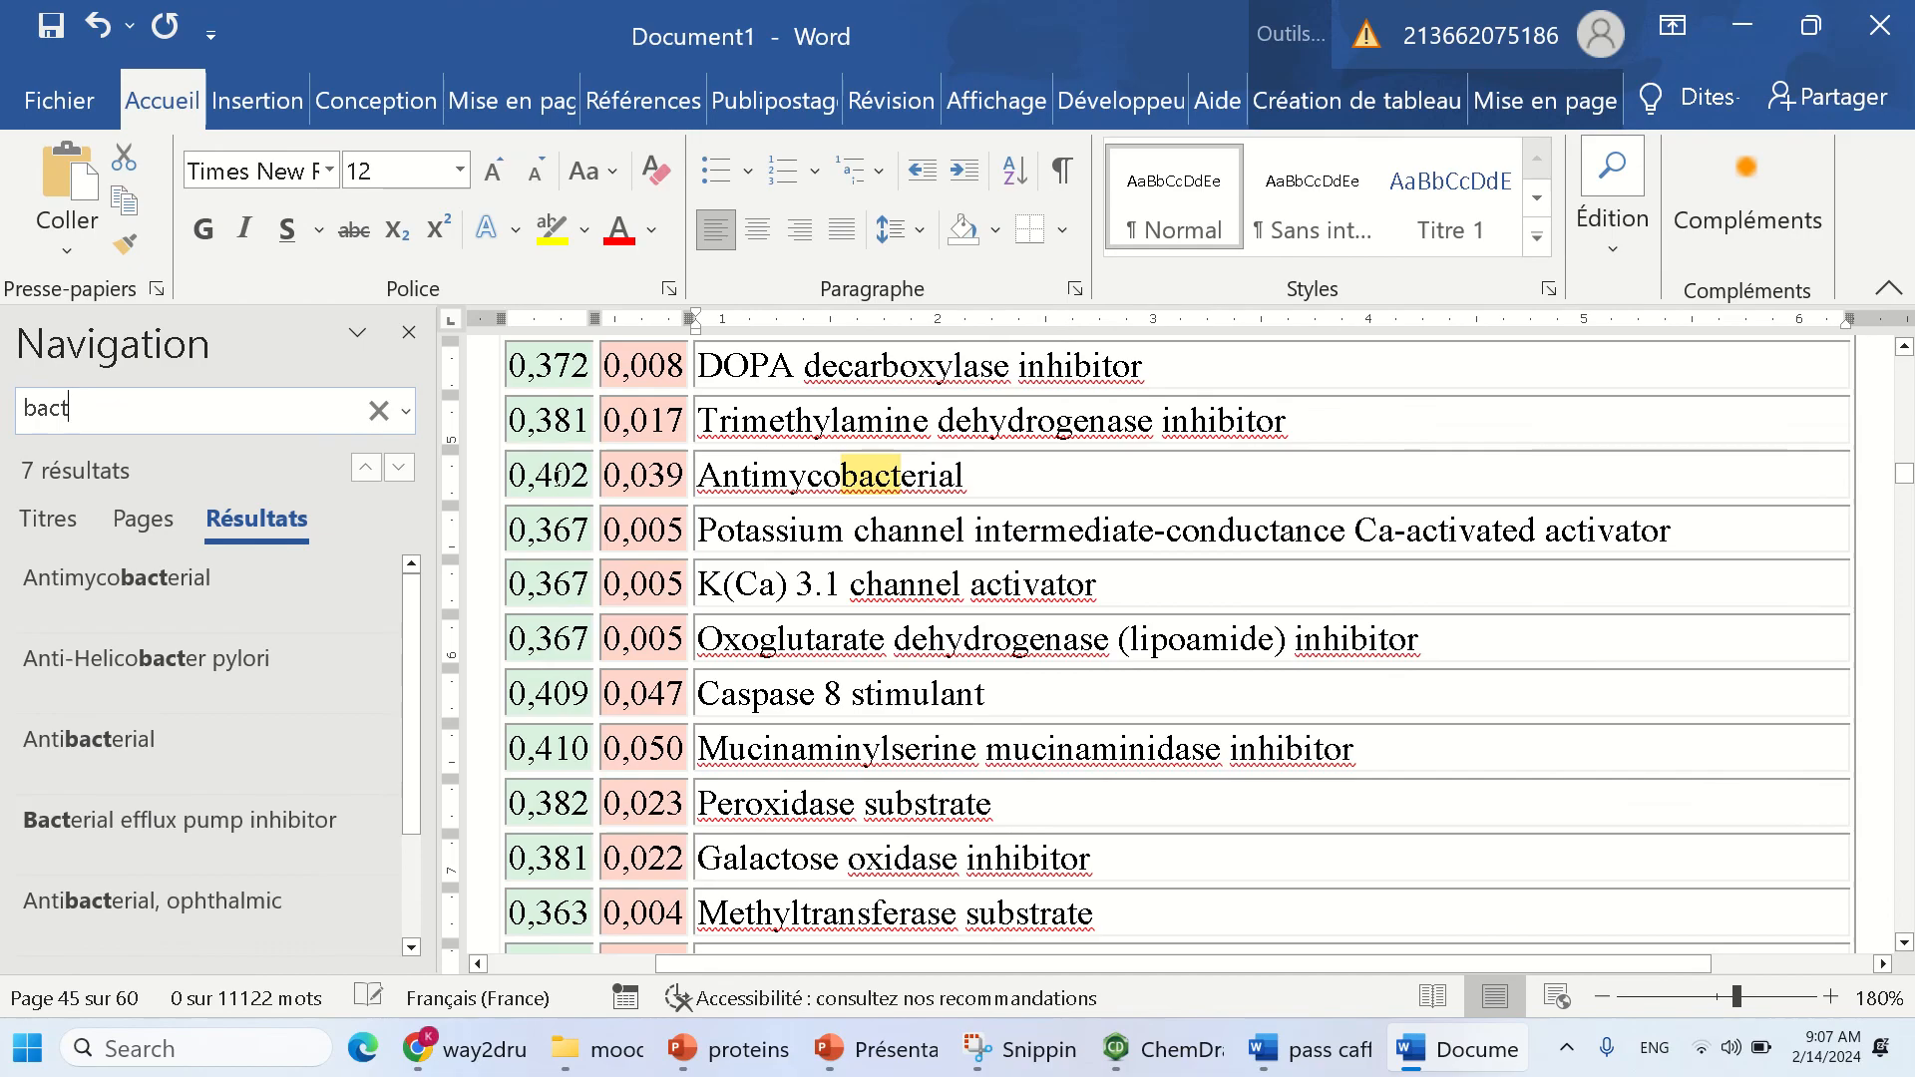
left_click_drag(548, 483, 528, 486)
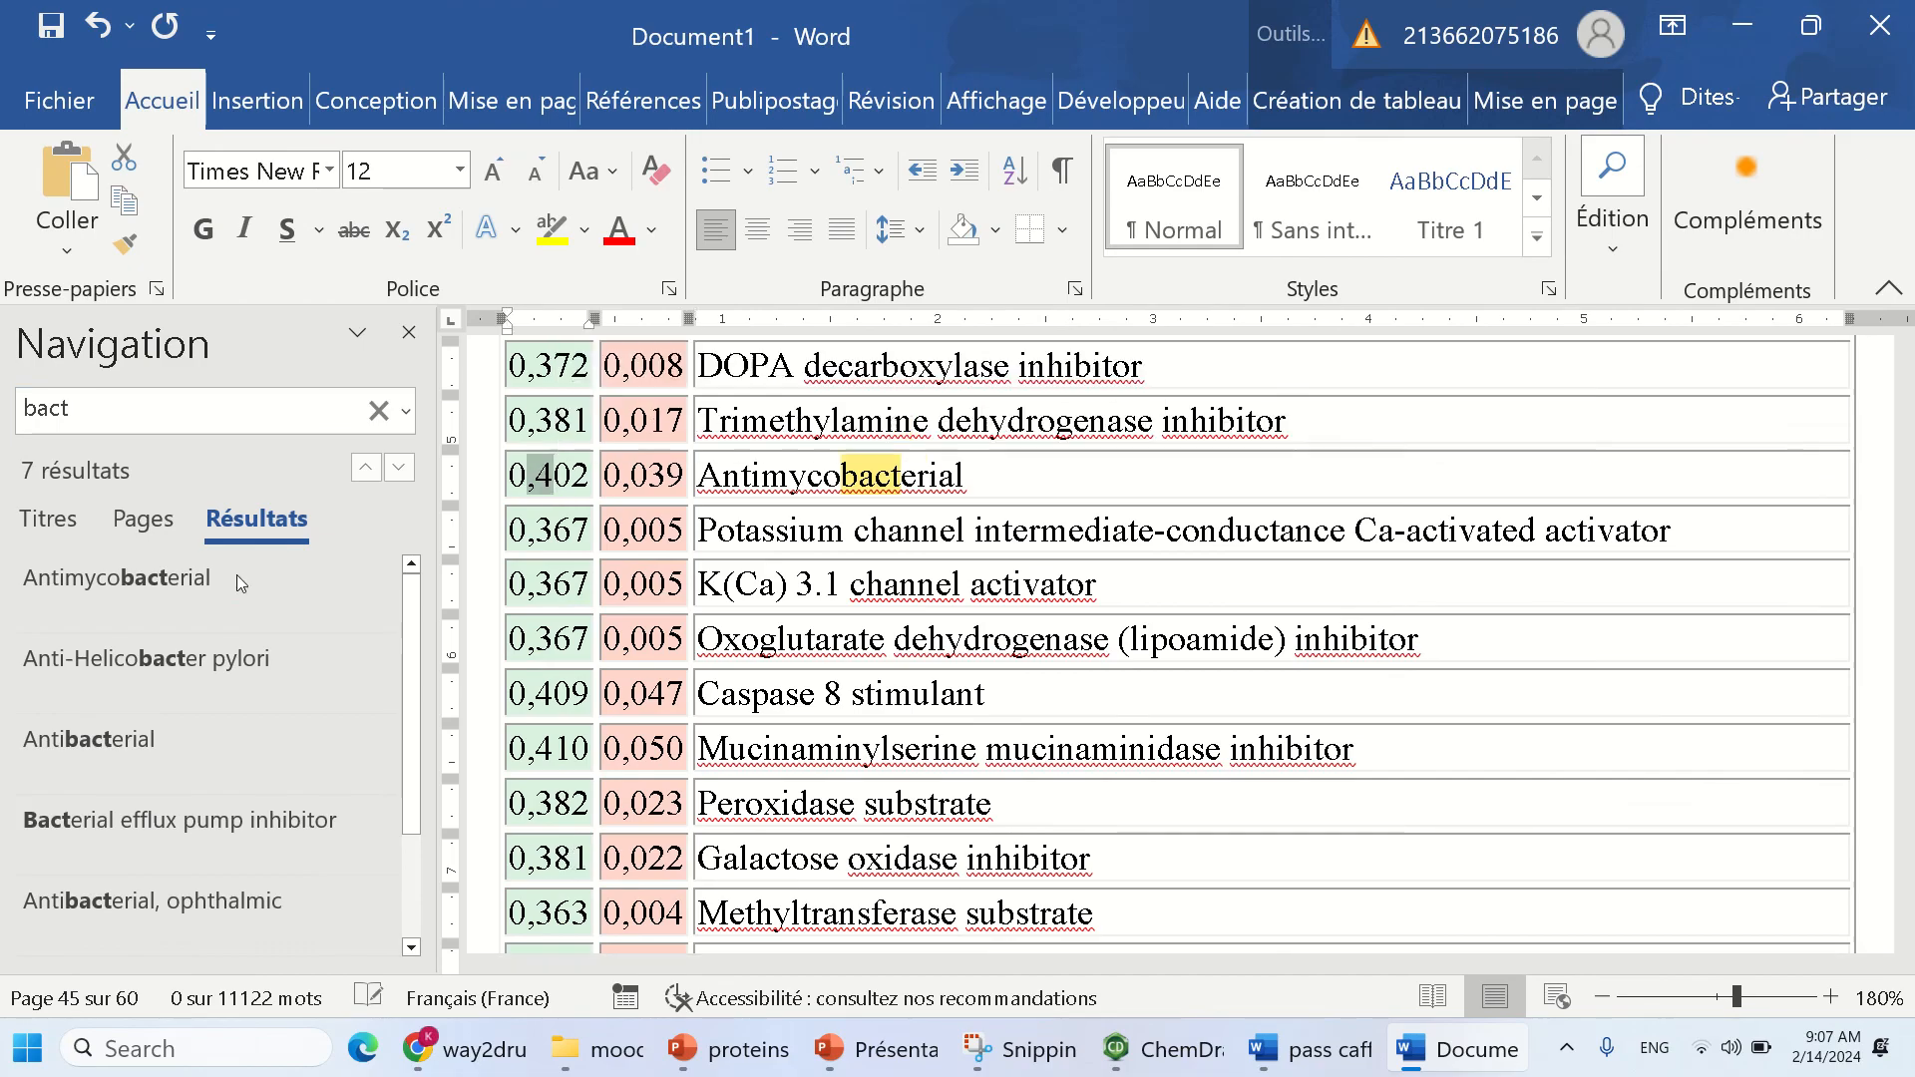
left_click(154, 674)
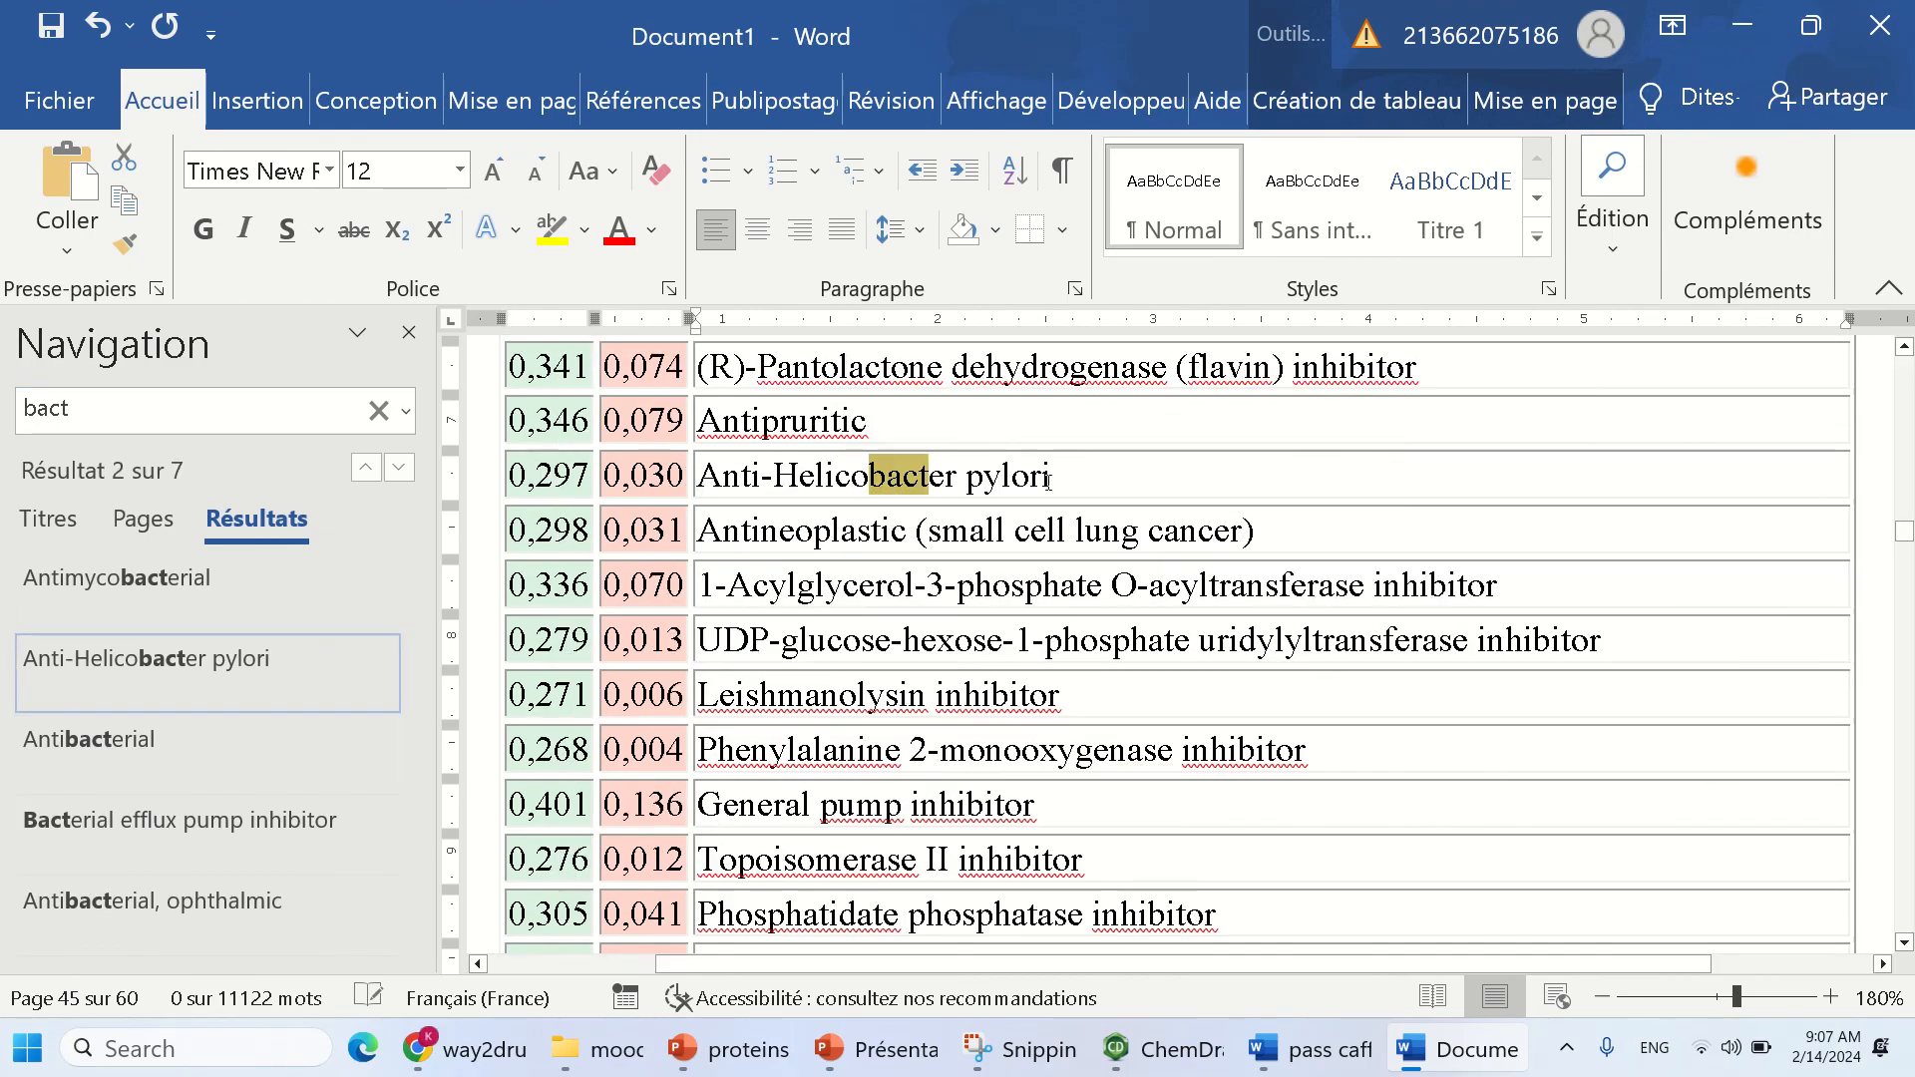
left_click(125, 828)
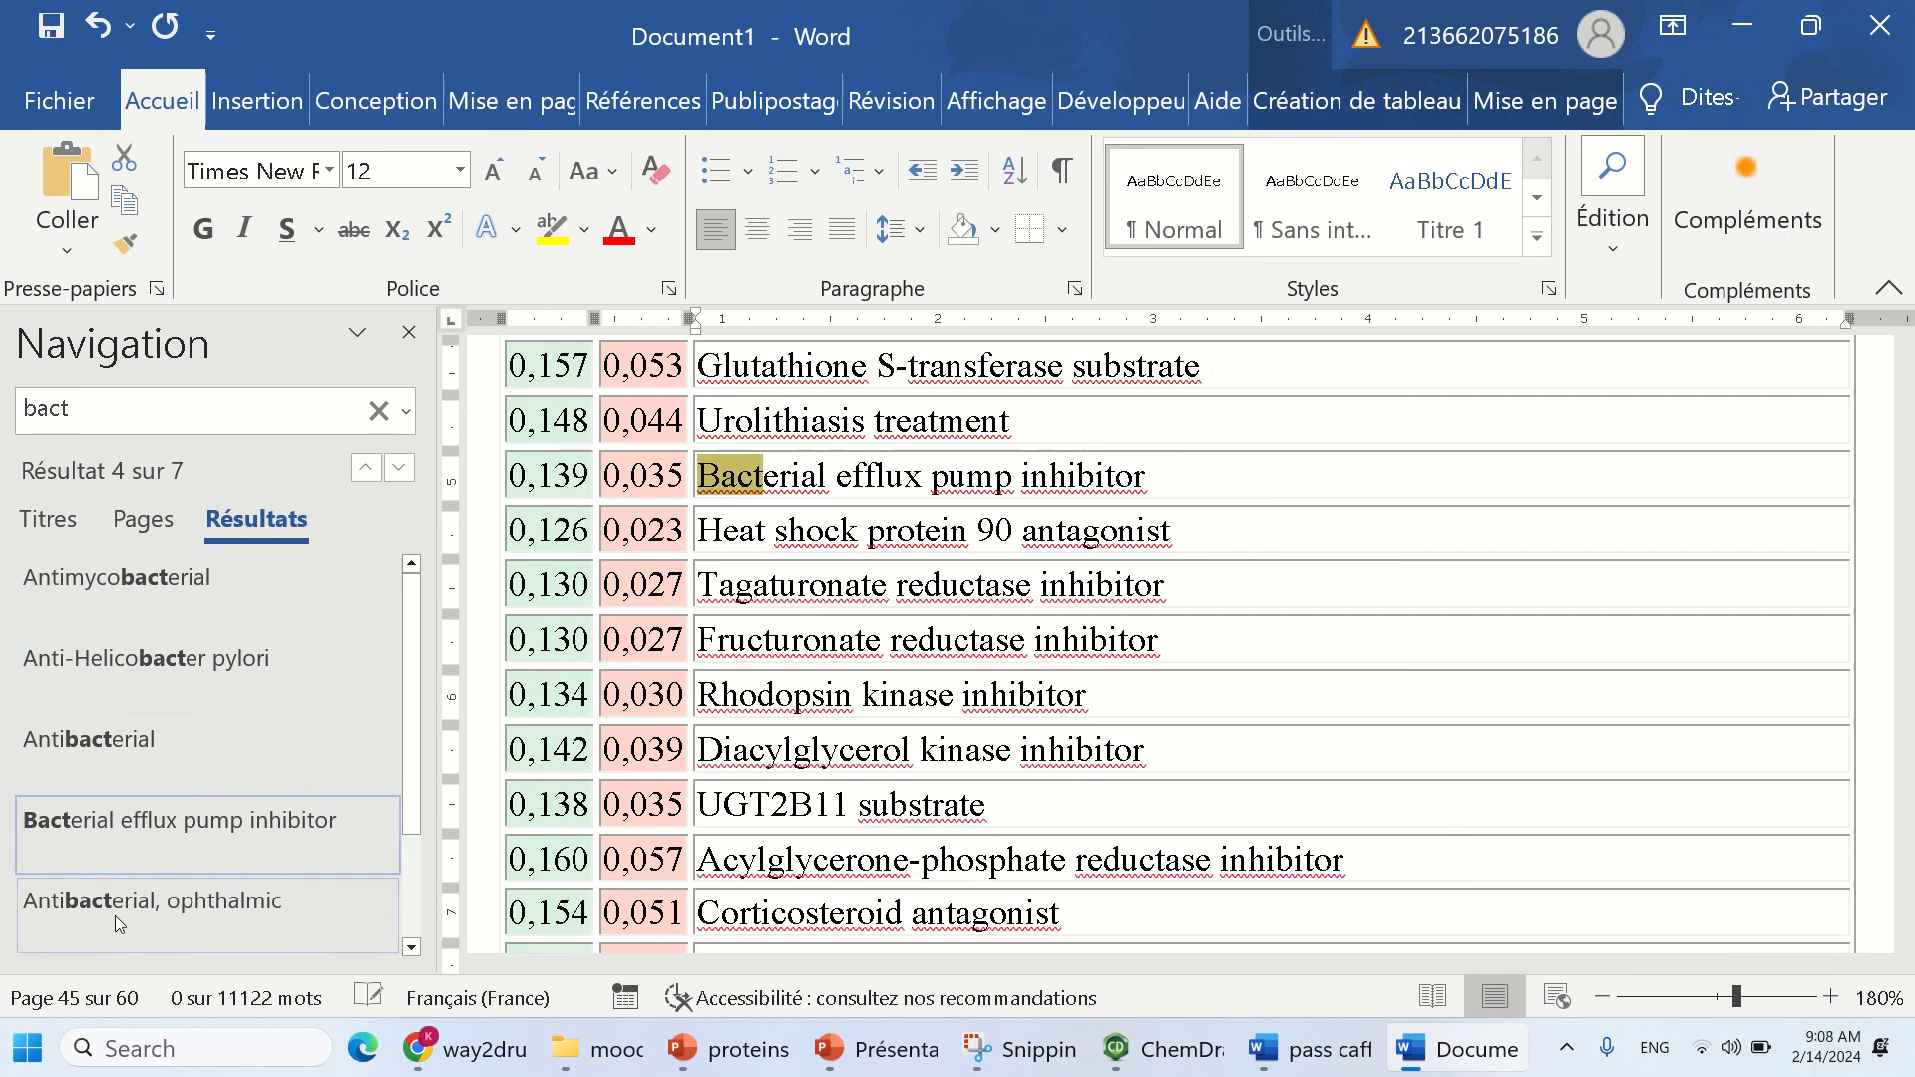
left_click(176, 886)
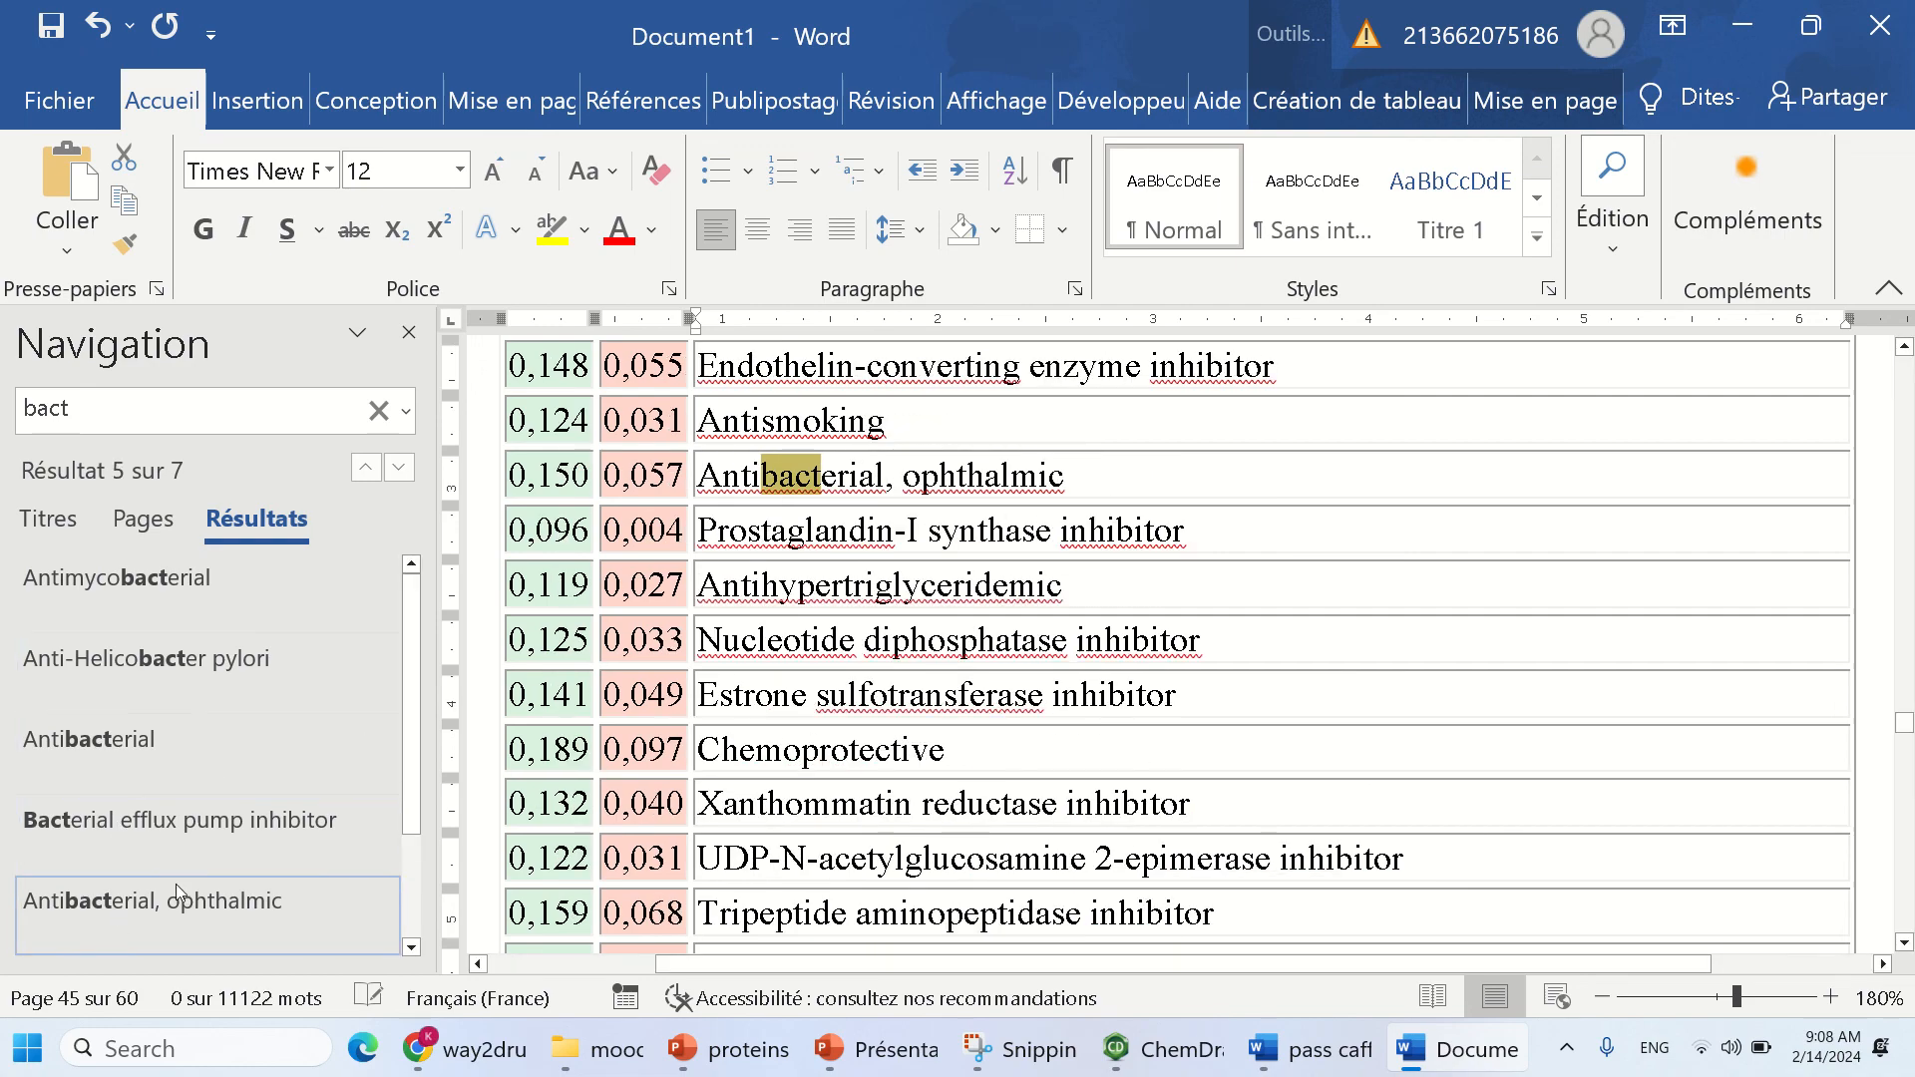
- Search the document for "fungal" and view the Antifungal and Antifungal (Pneumocystis) rows in the activity table
left_click(48, 411)
type("fung")
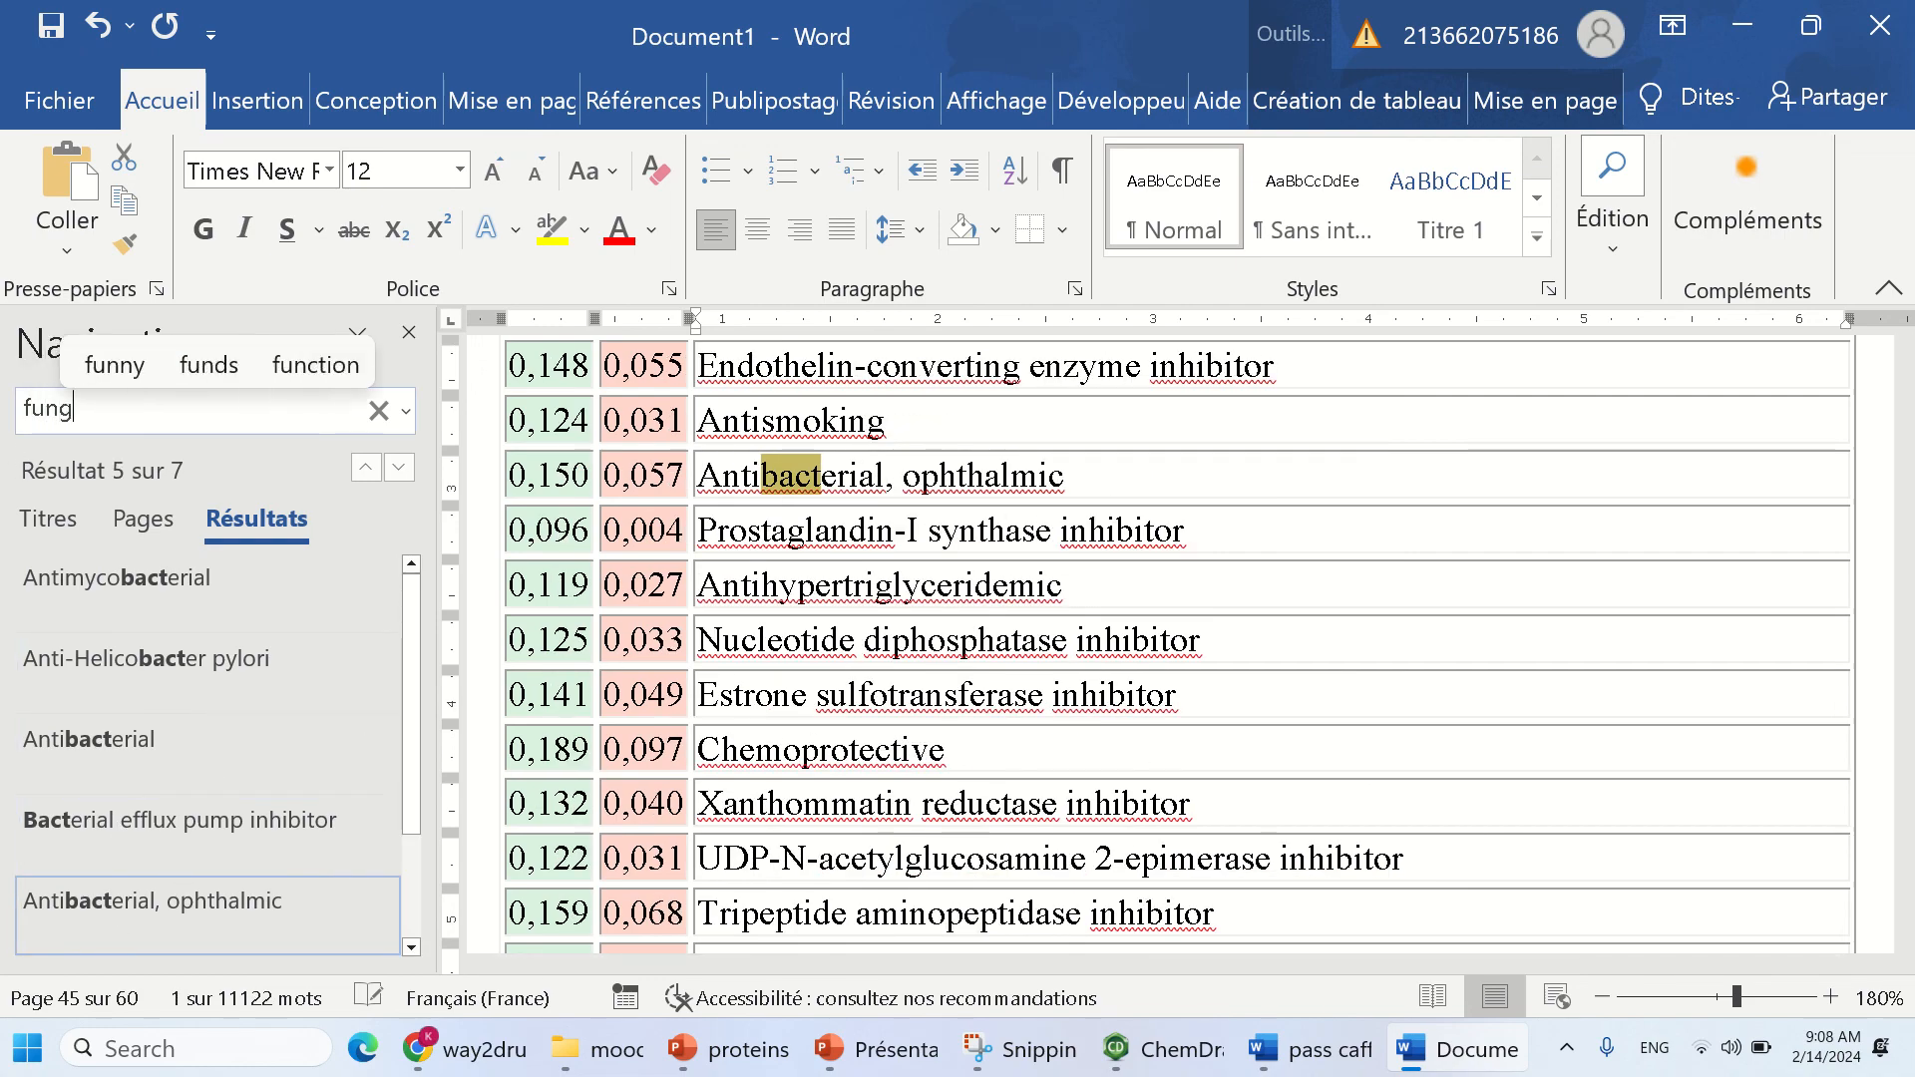
type("al")
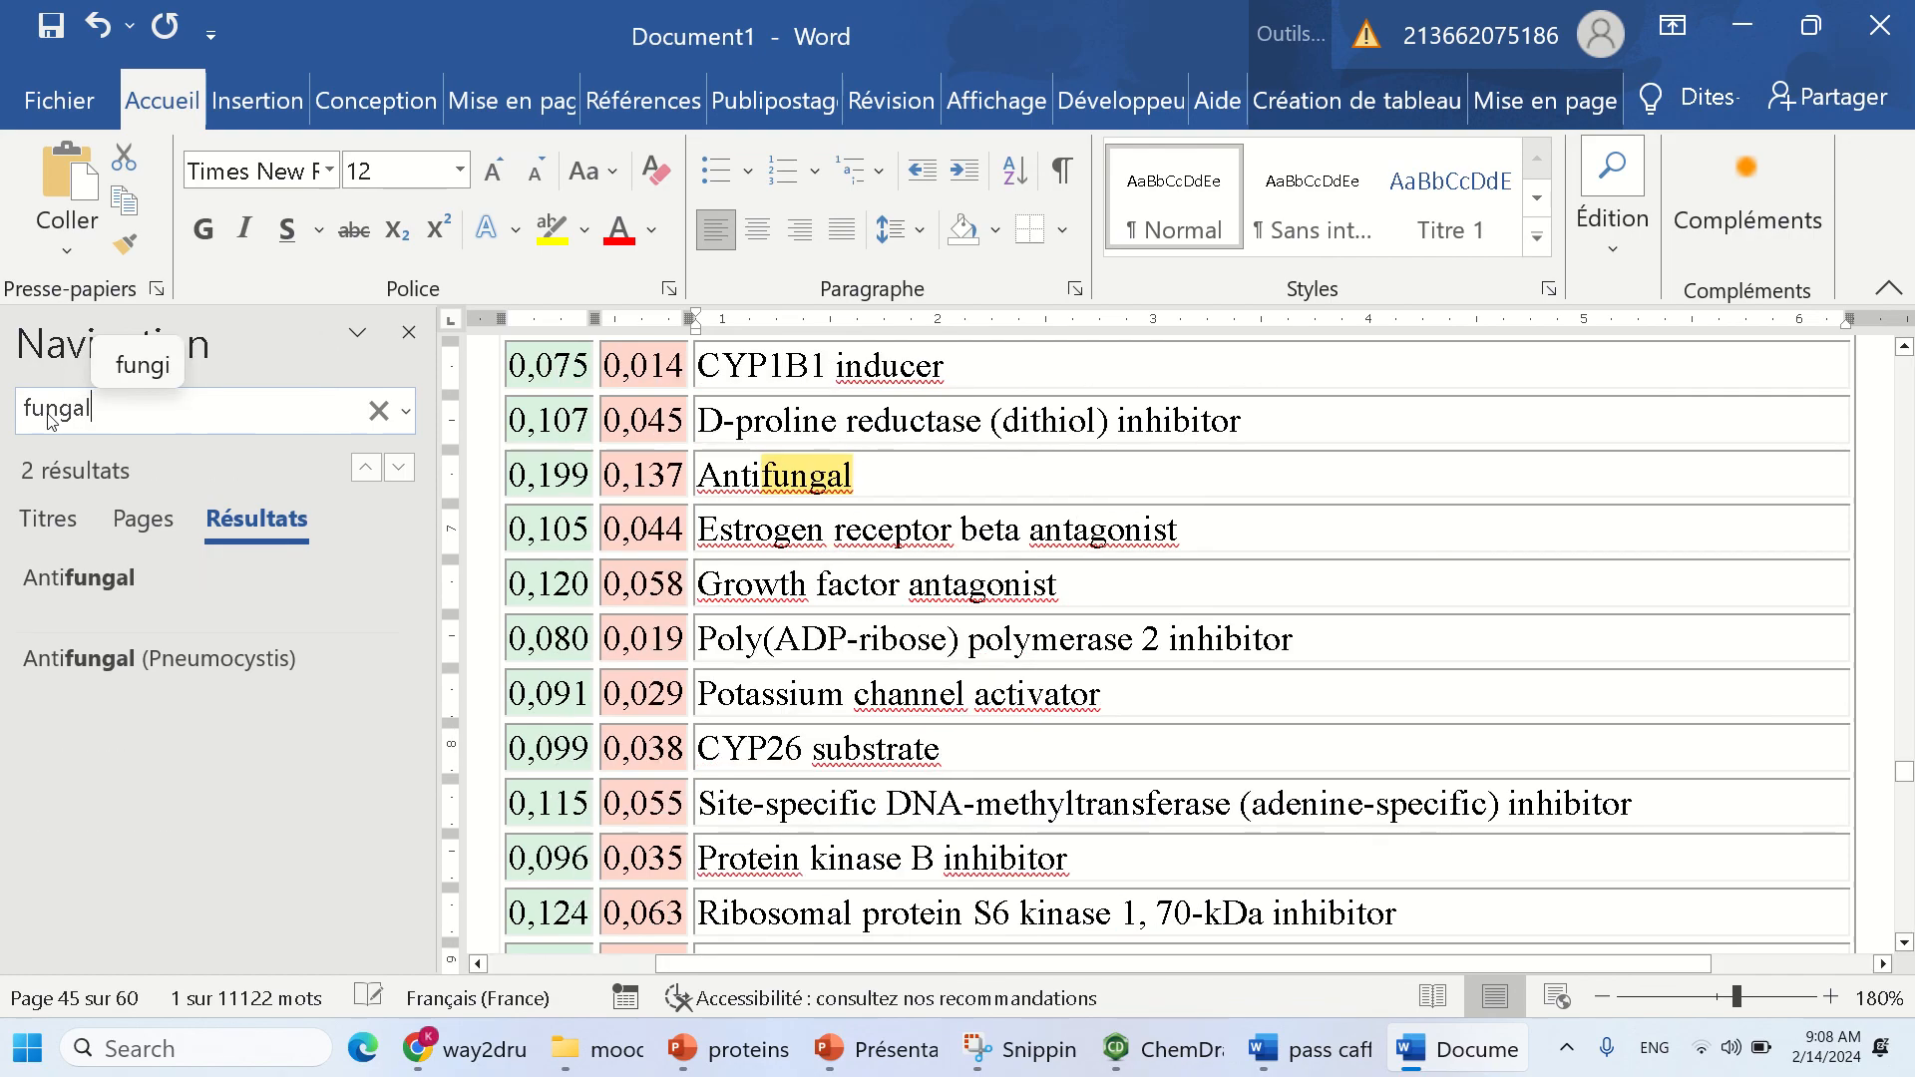
left_click(159, 596)
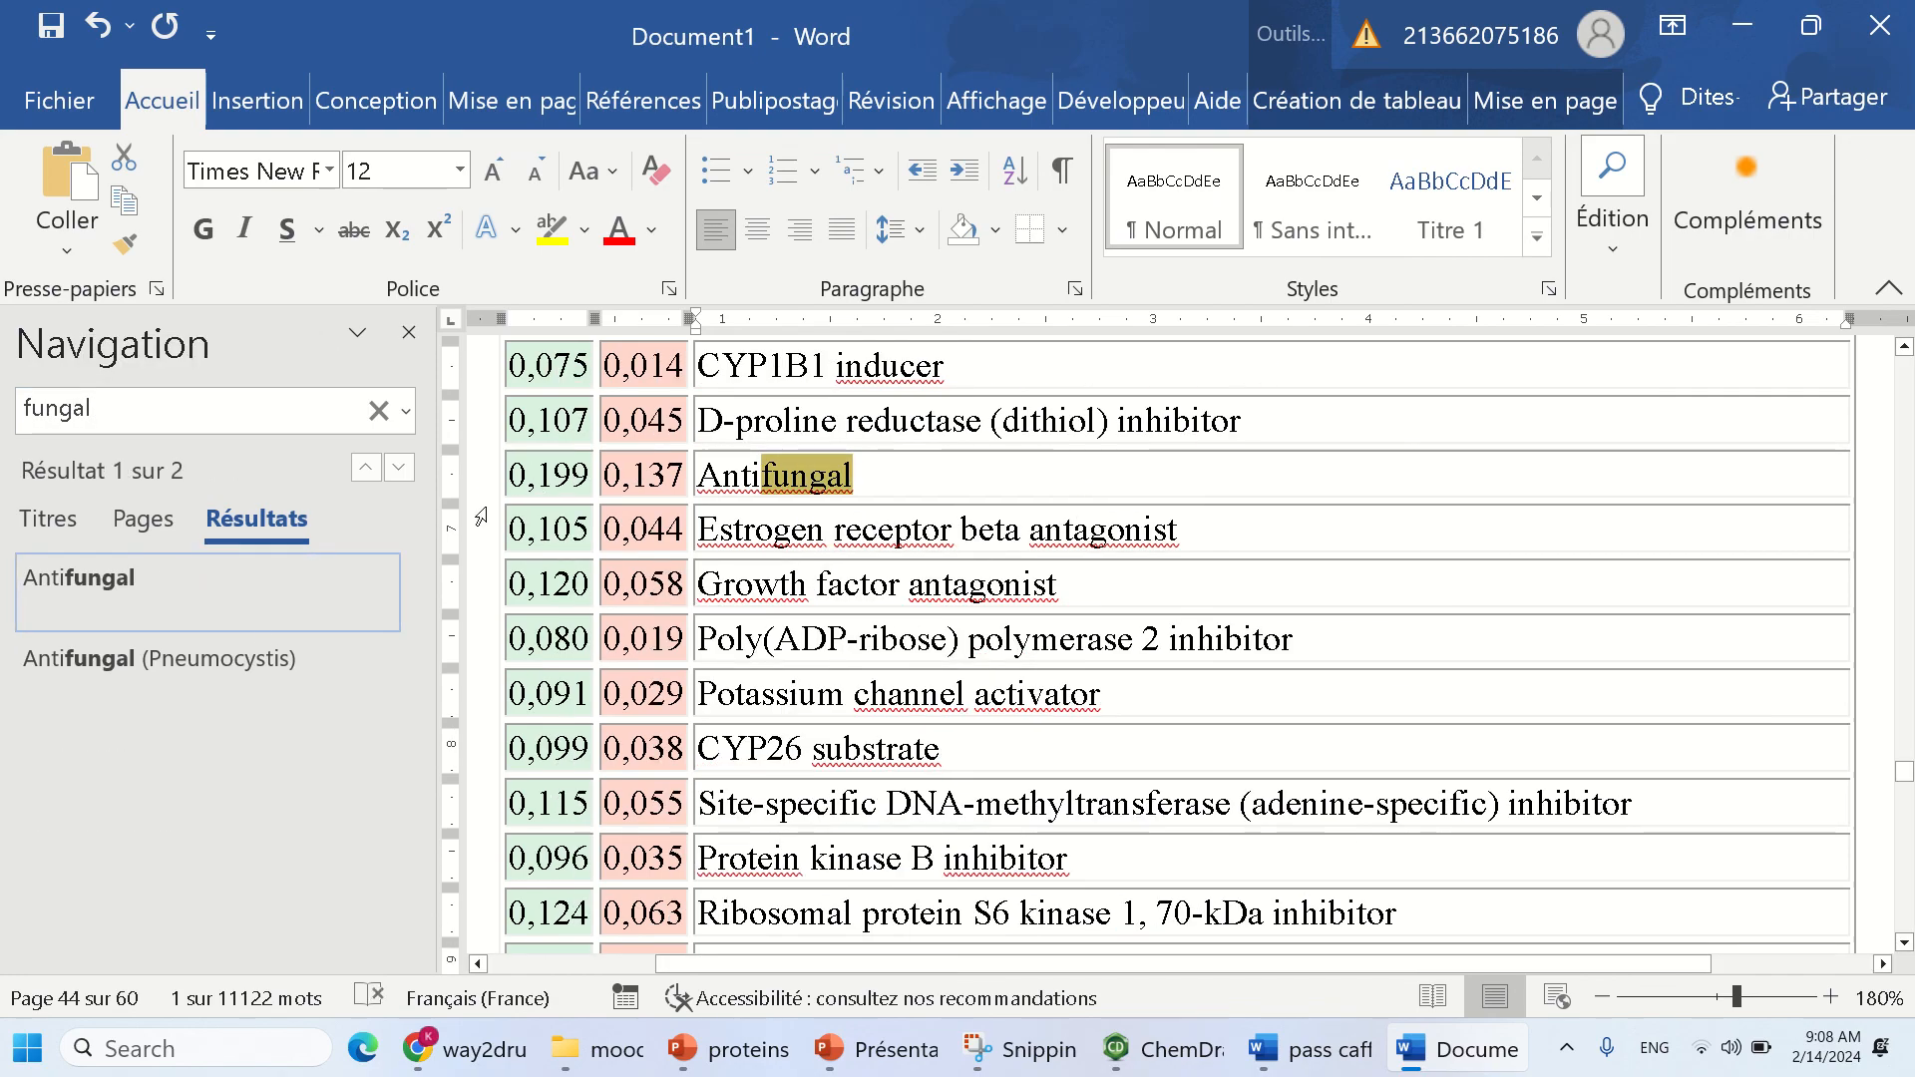
left_click(248, 648)
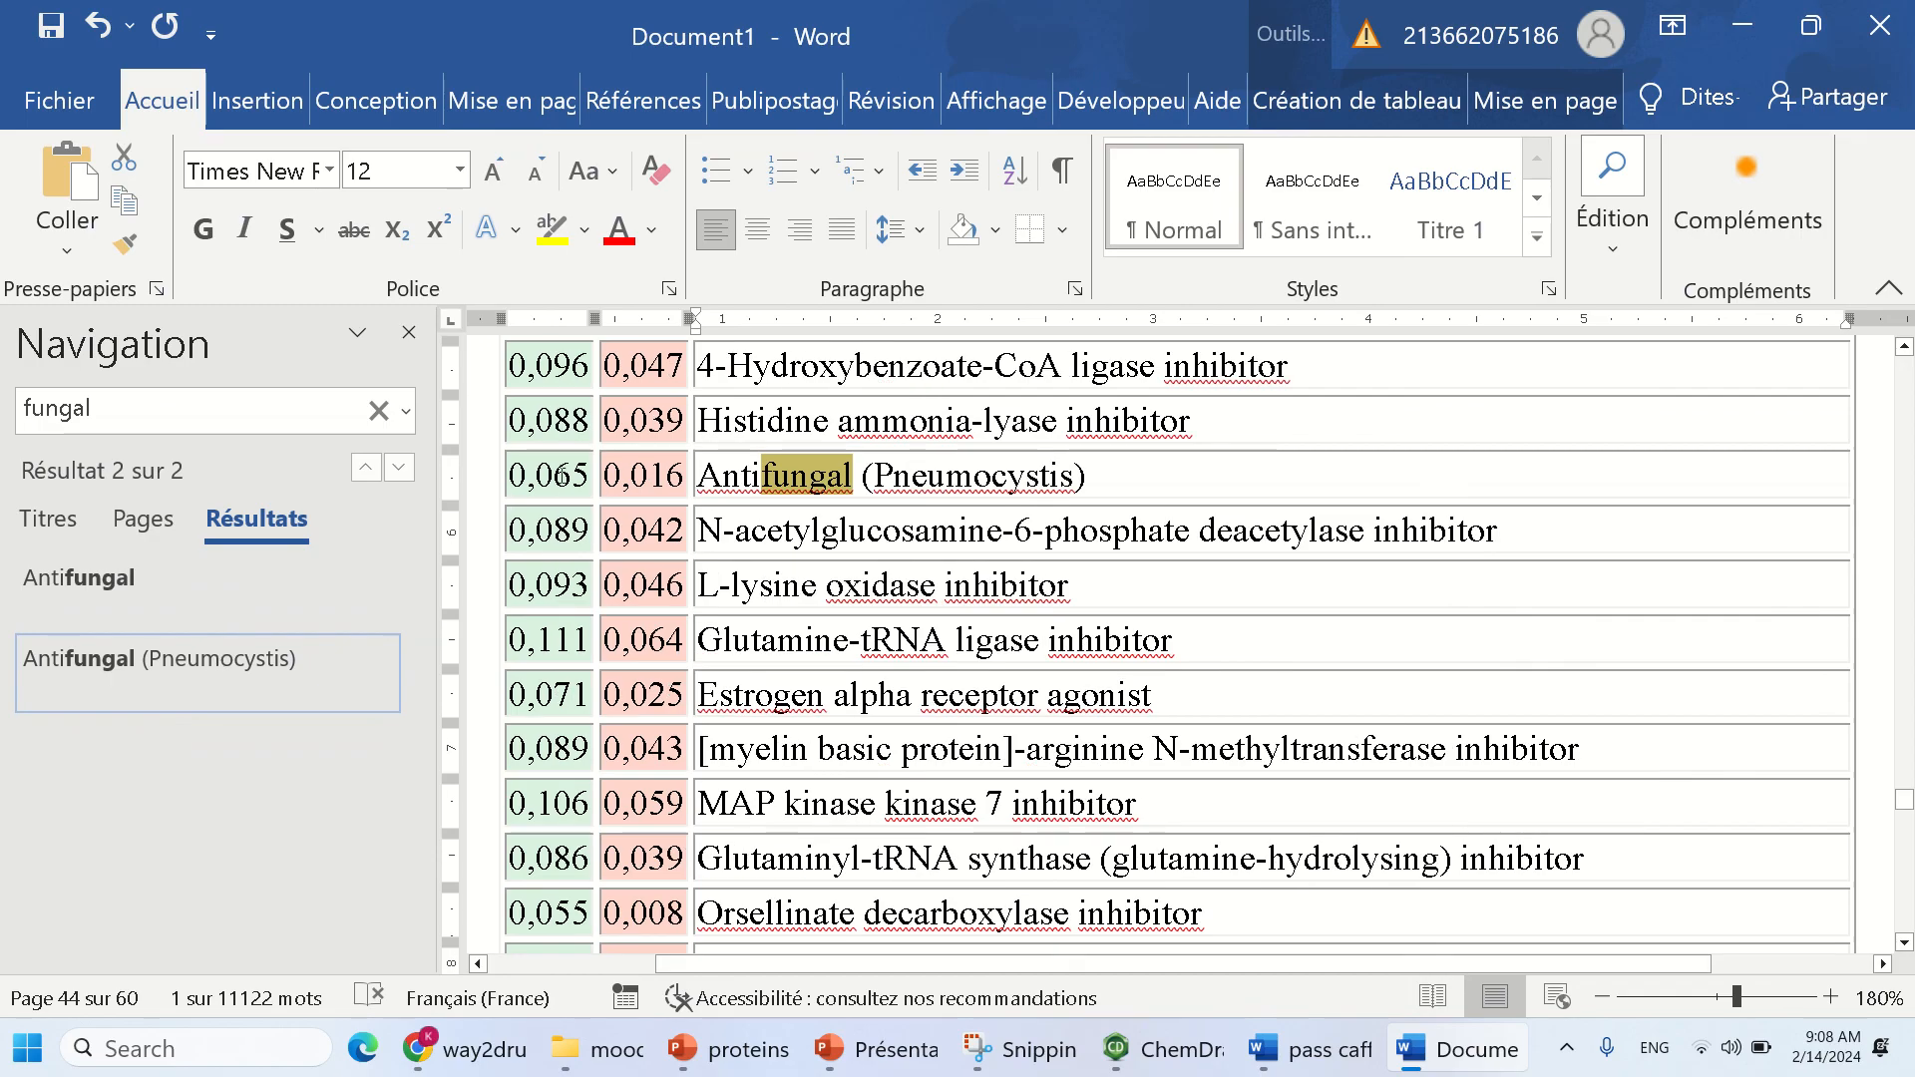
- Search the document for "lipoxyg" and go to the Lipoxygenase substrate row
left_click(109, 421)
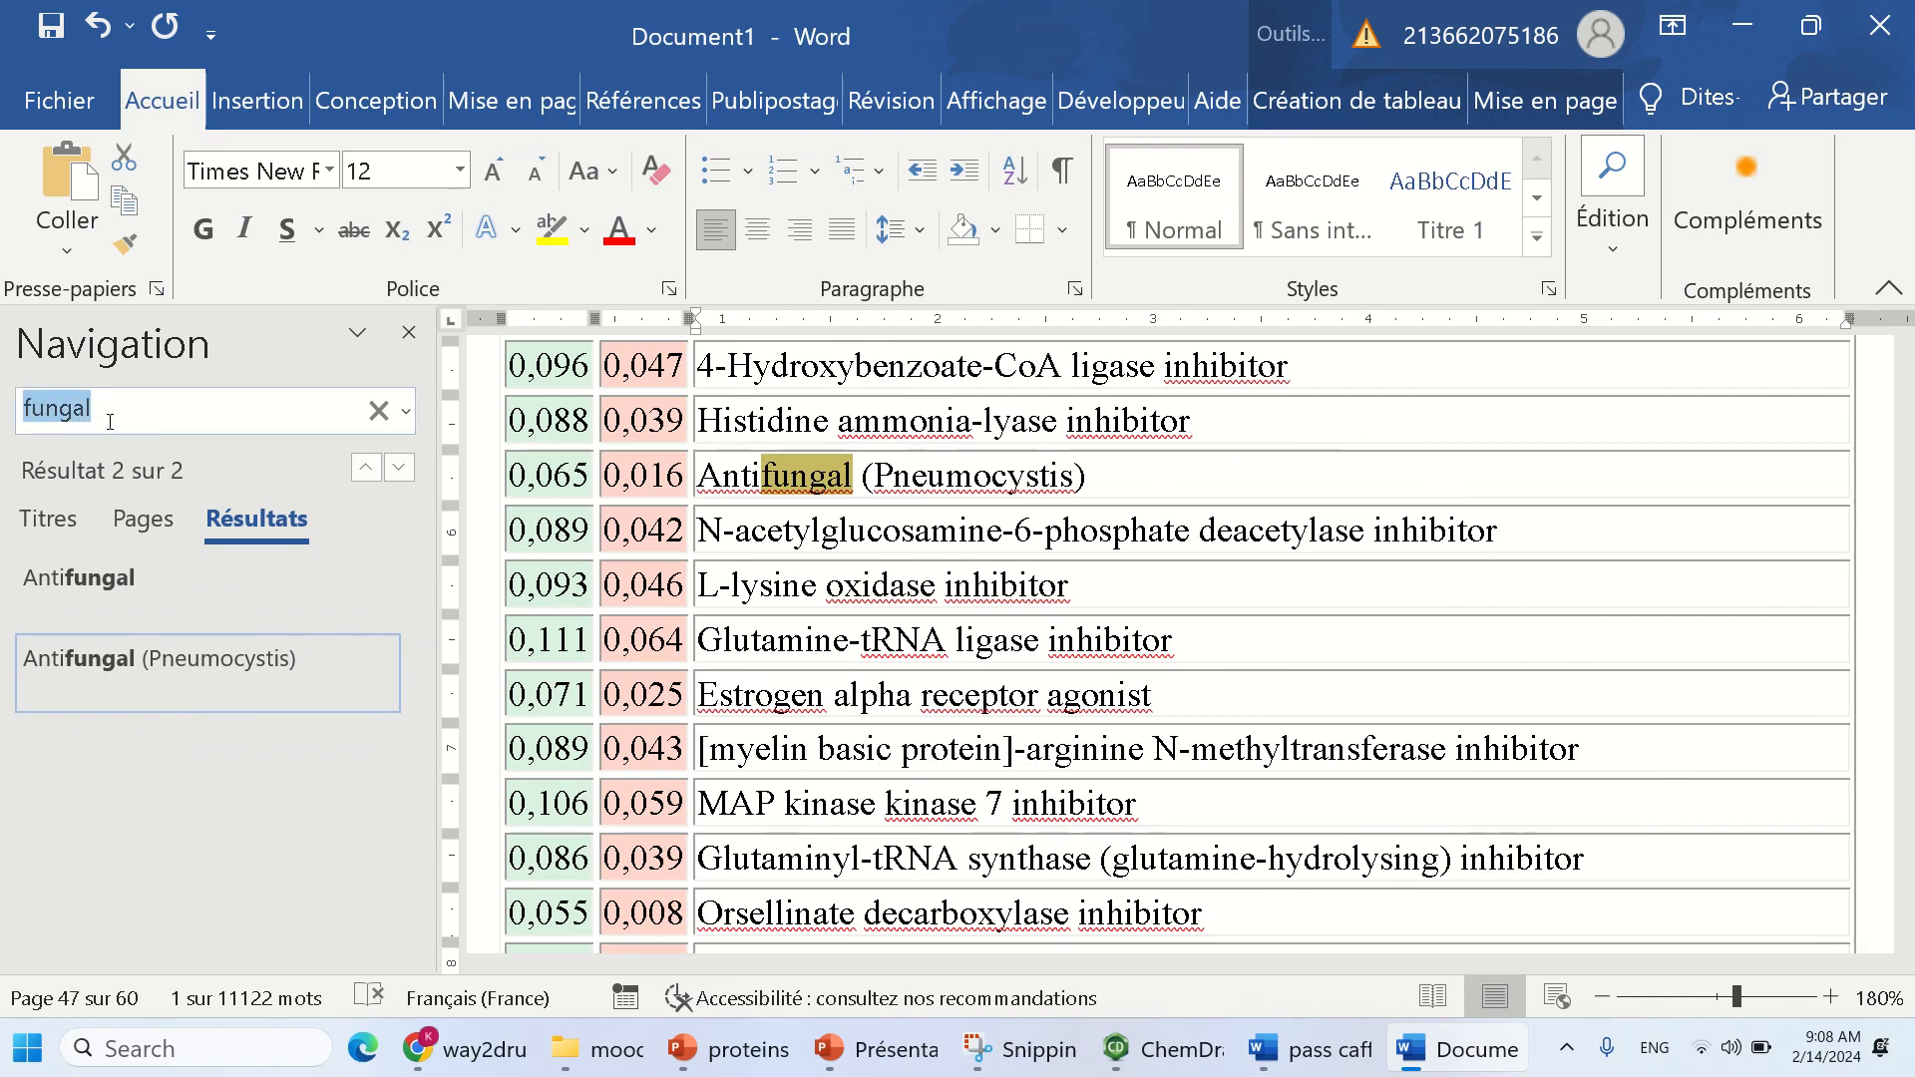
type("lipo")
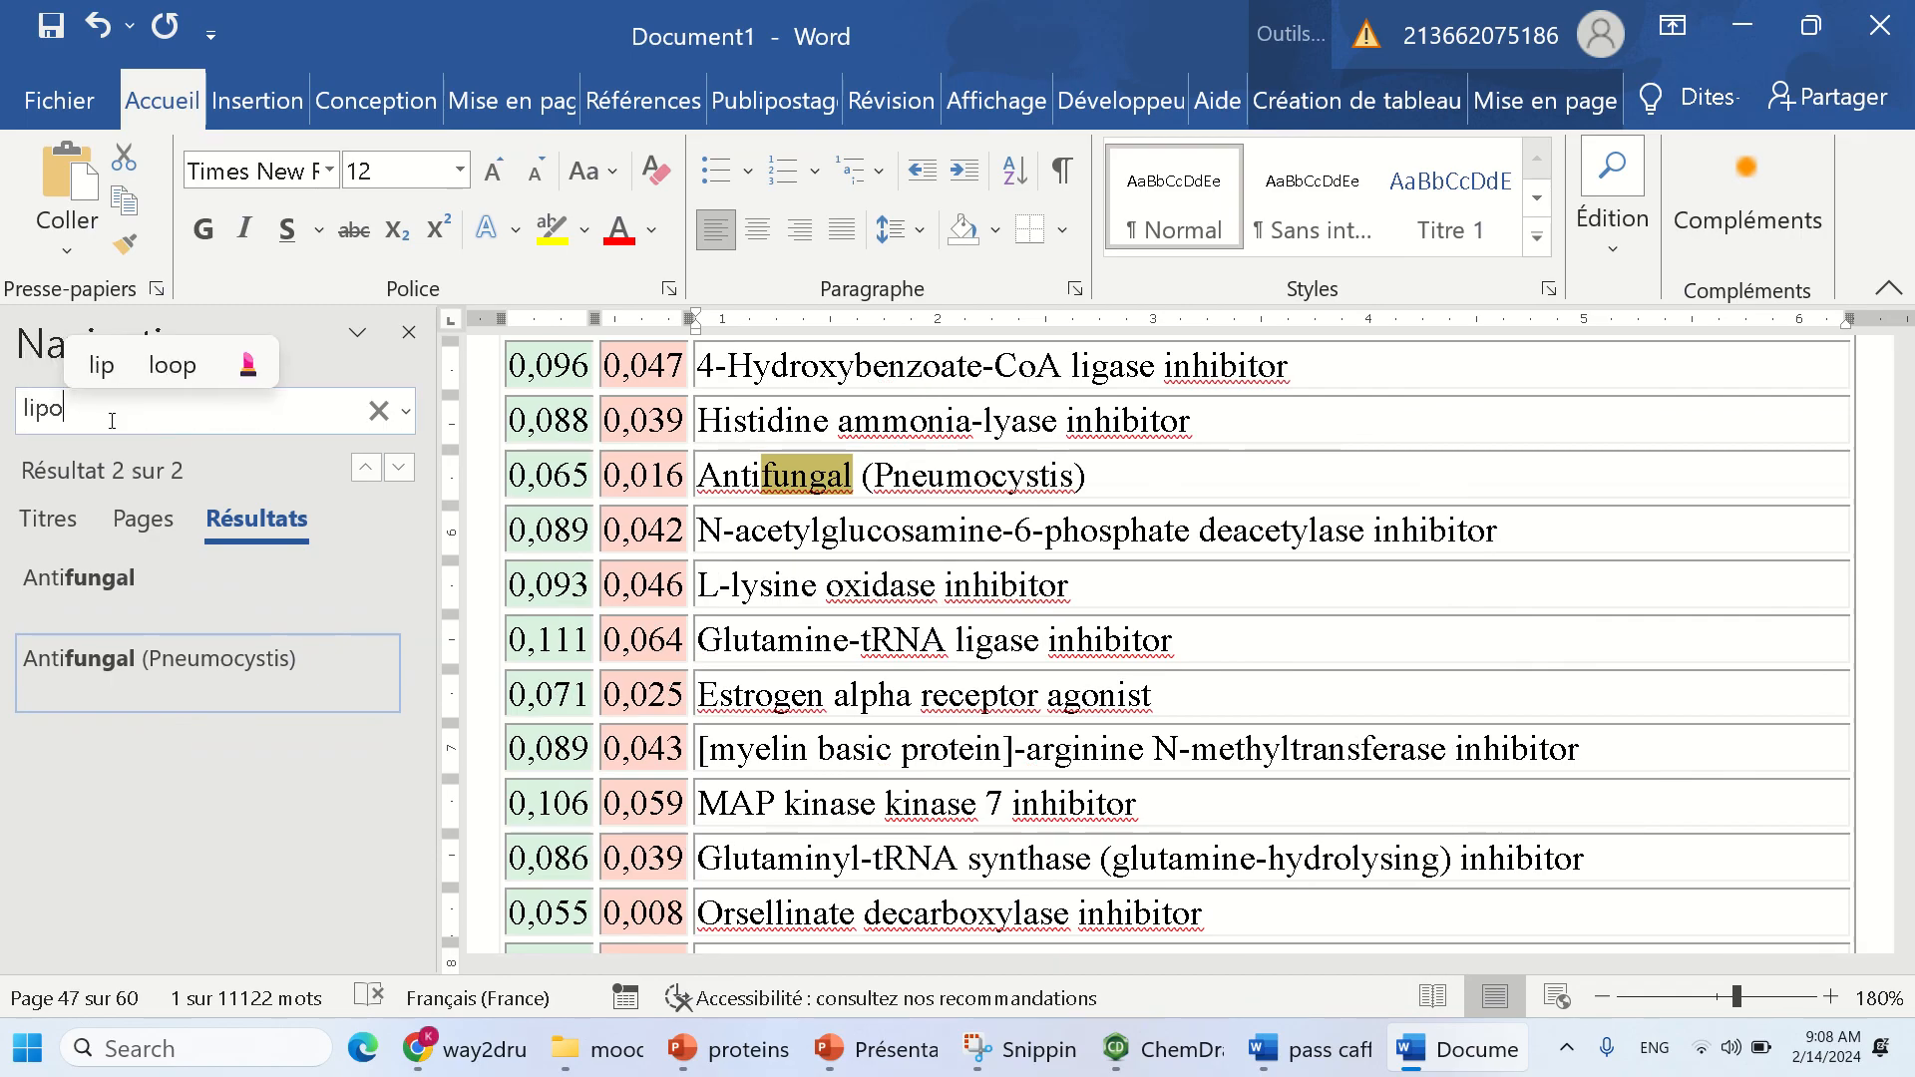
type("x")
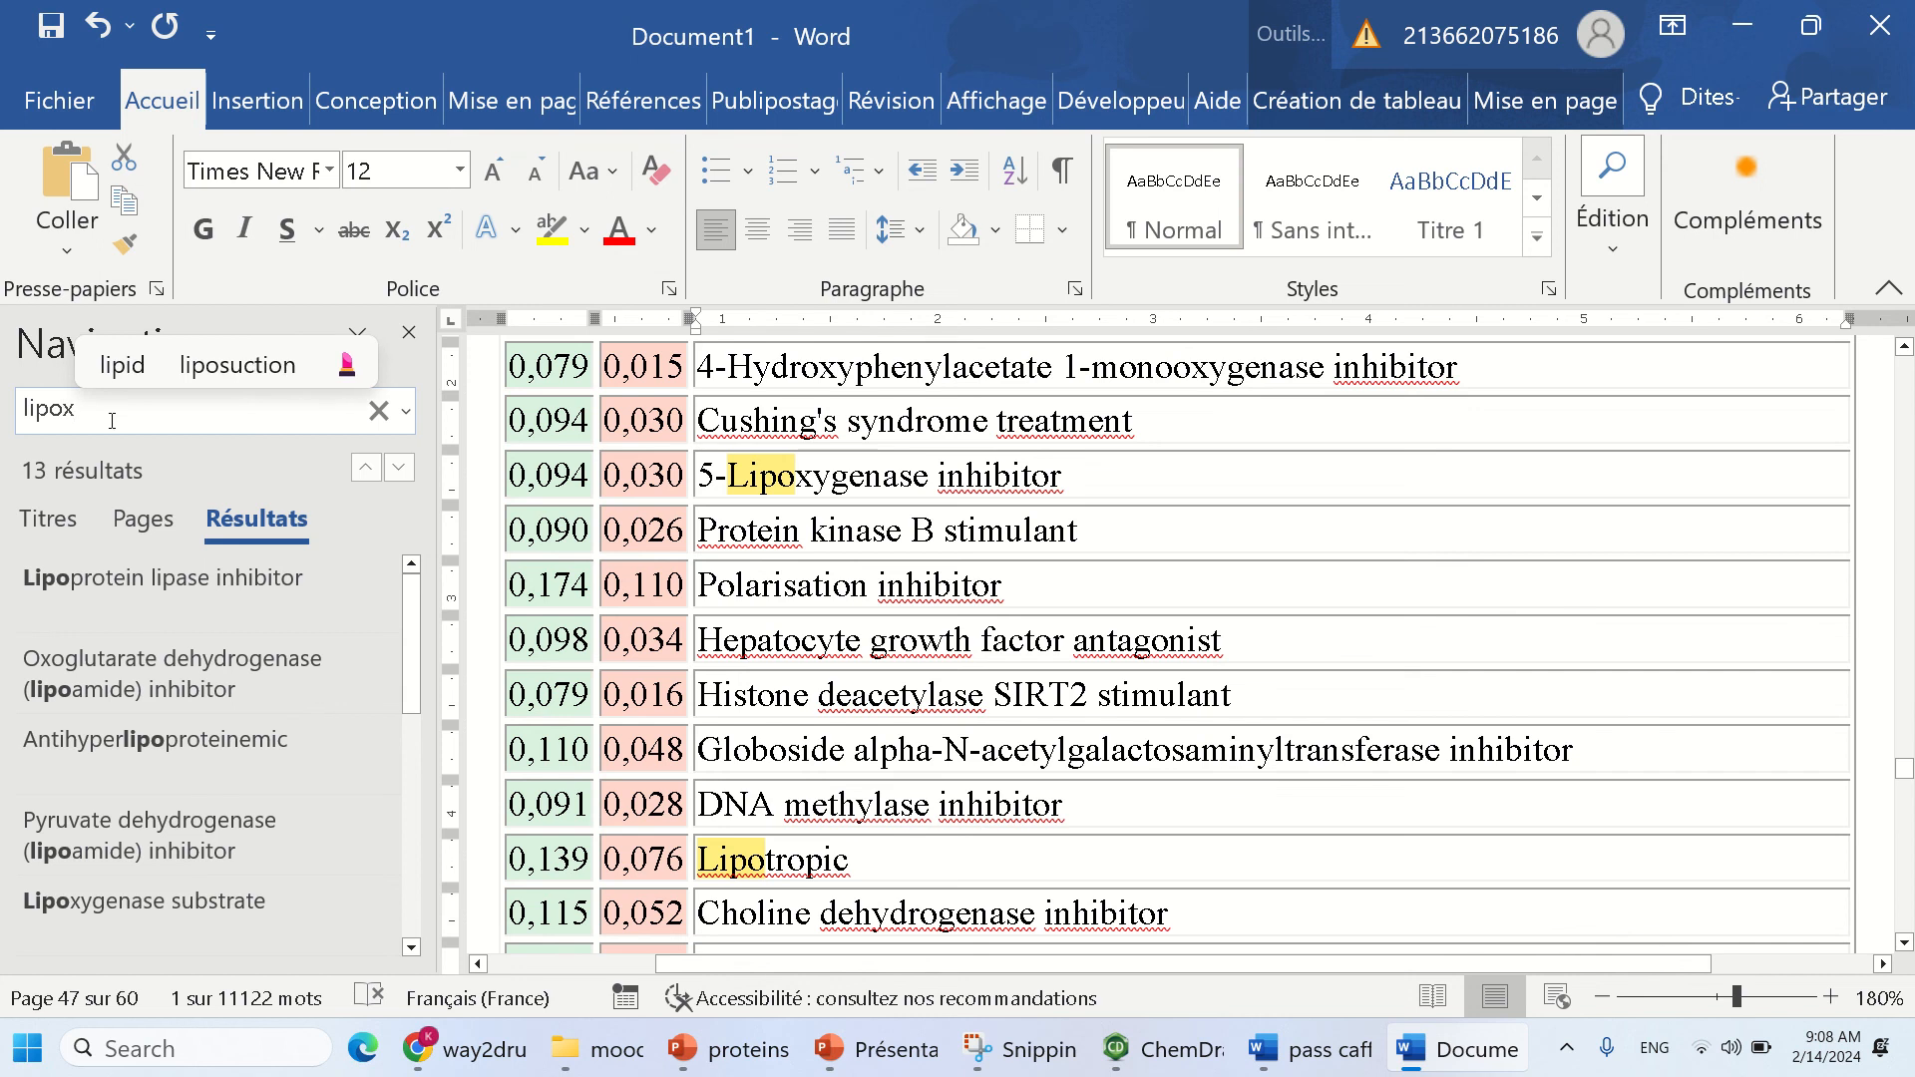
type("yg")
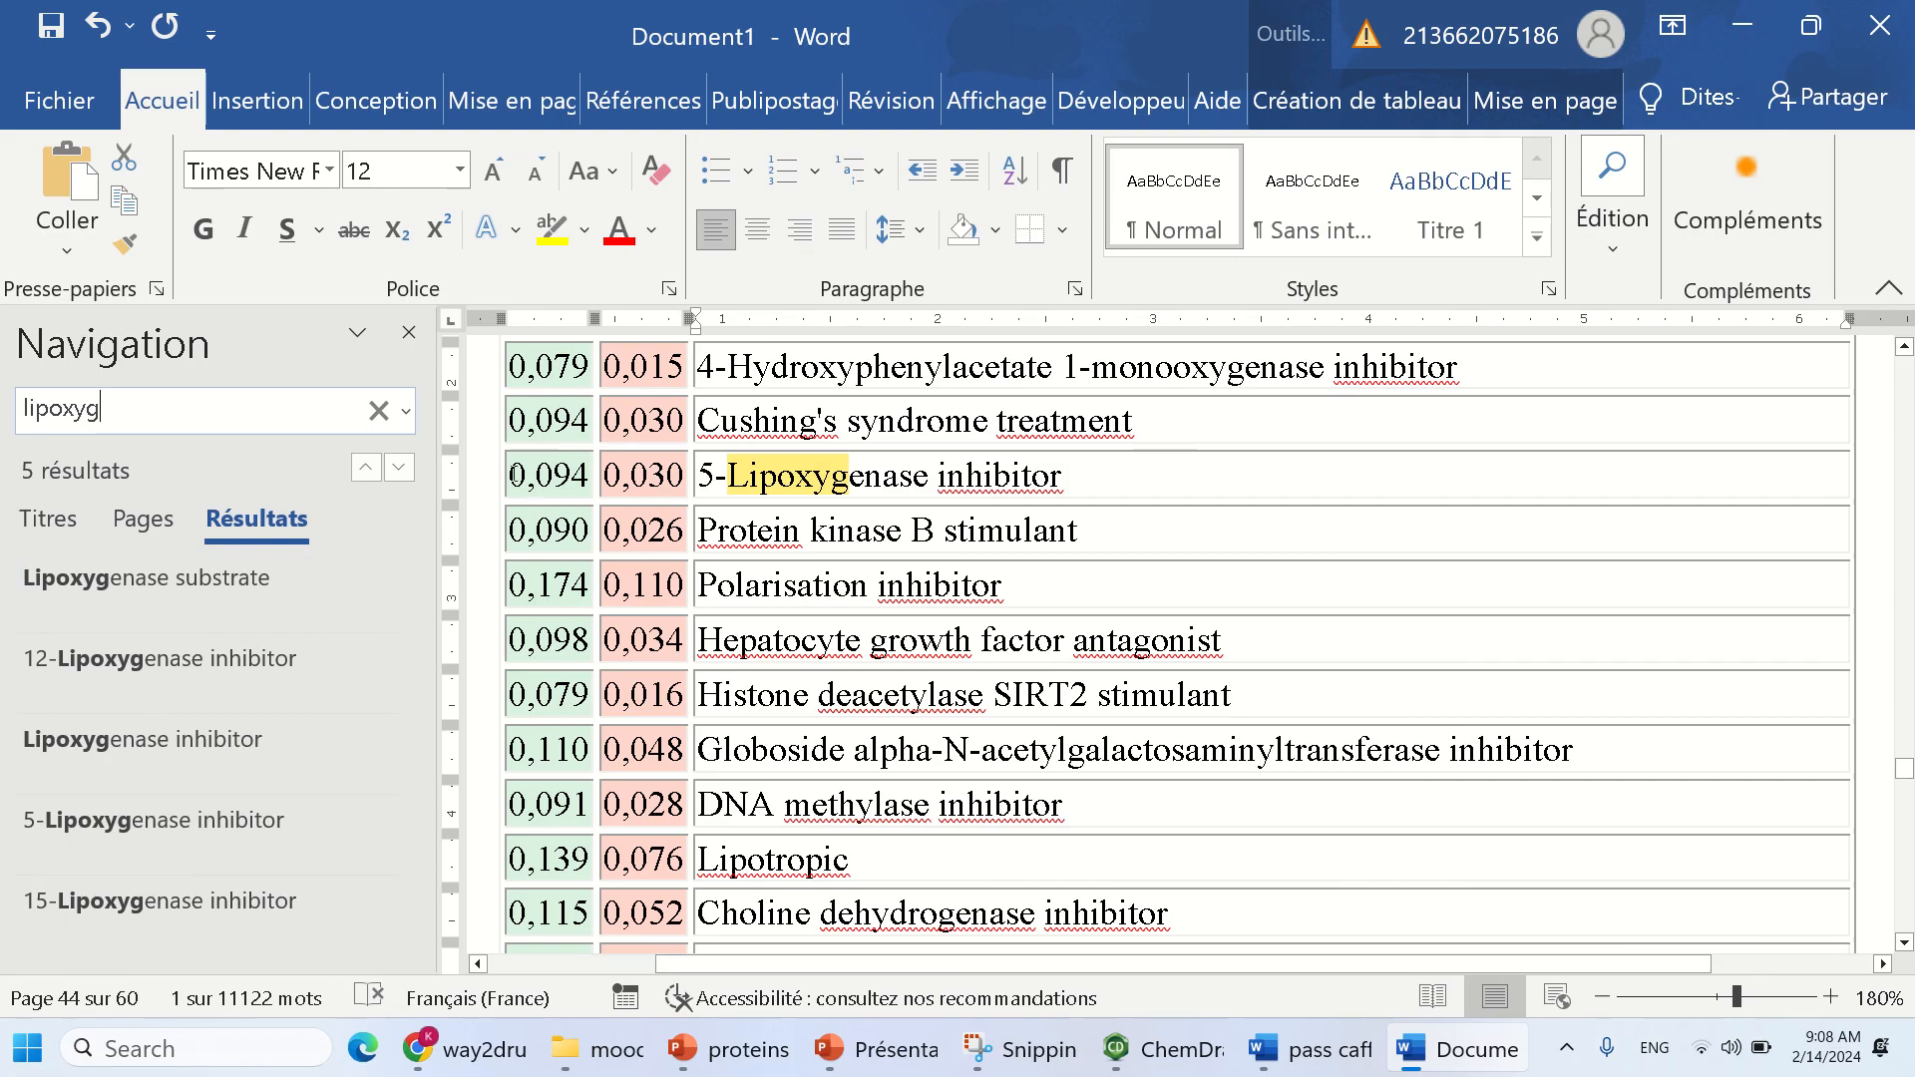
left_click(238, 595)
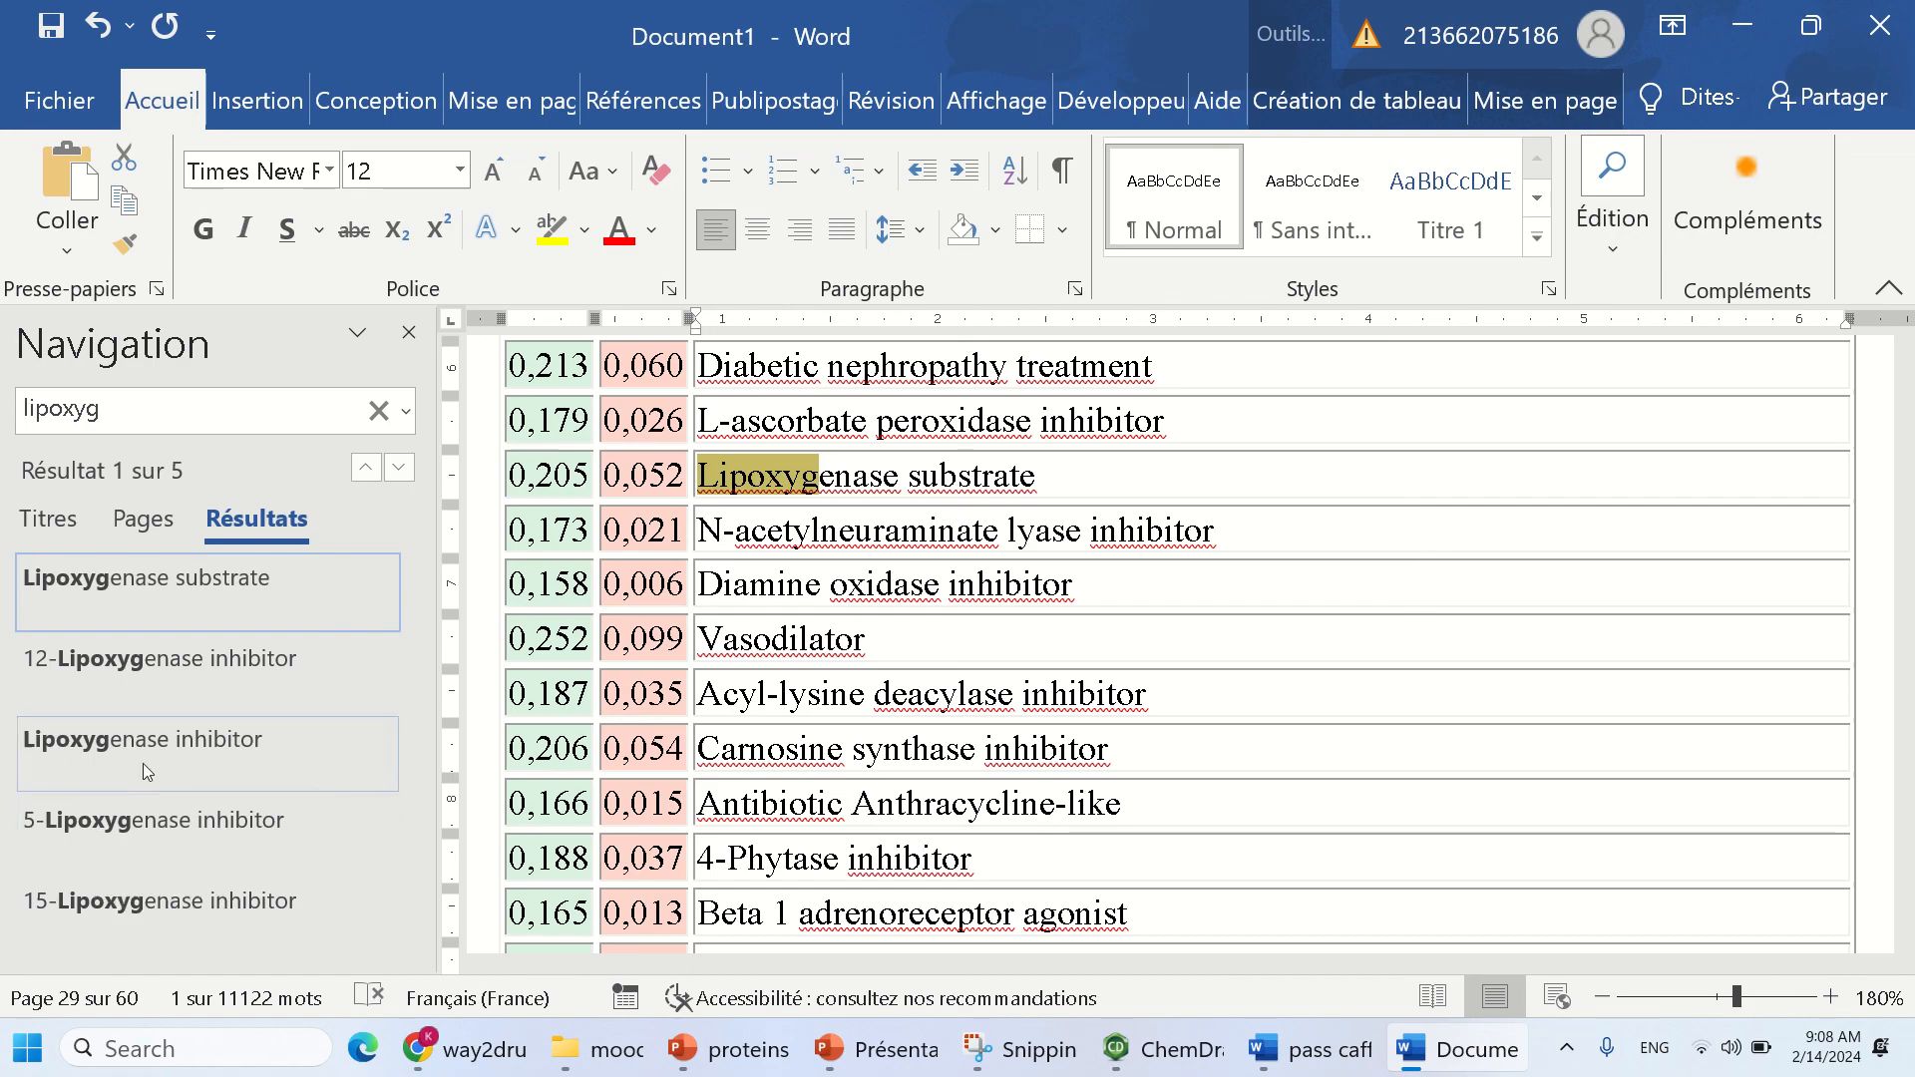
- Search the document for "amylase" and go to the Alpha-amylase inhibitor row
left_click(120, 416)
type("amylase")
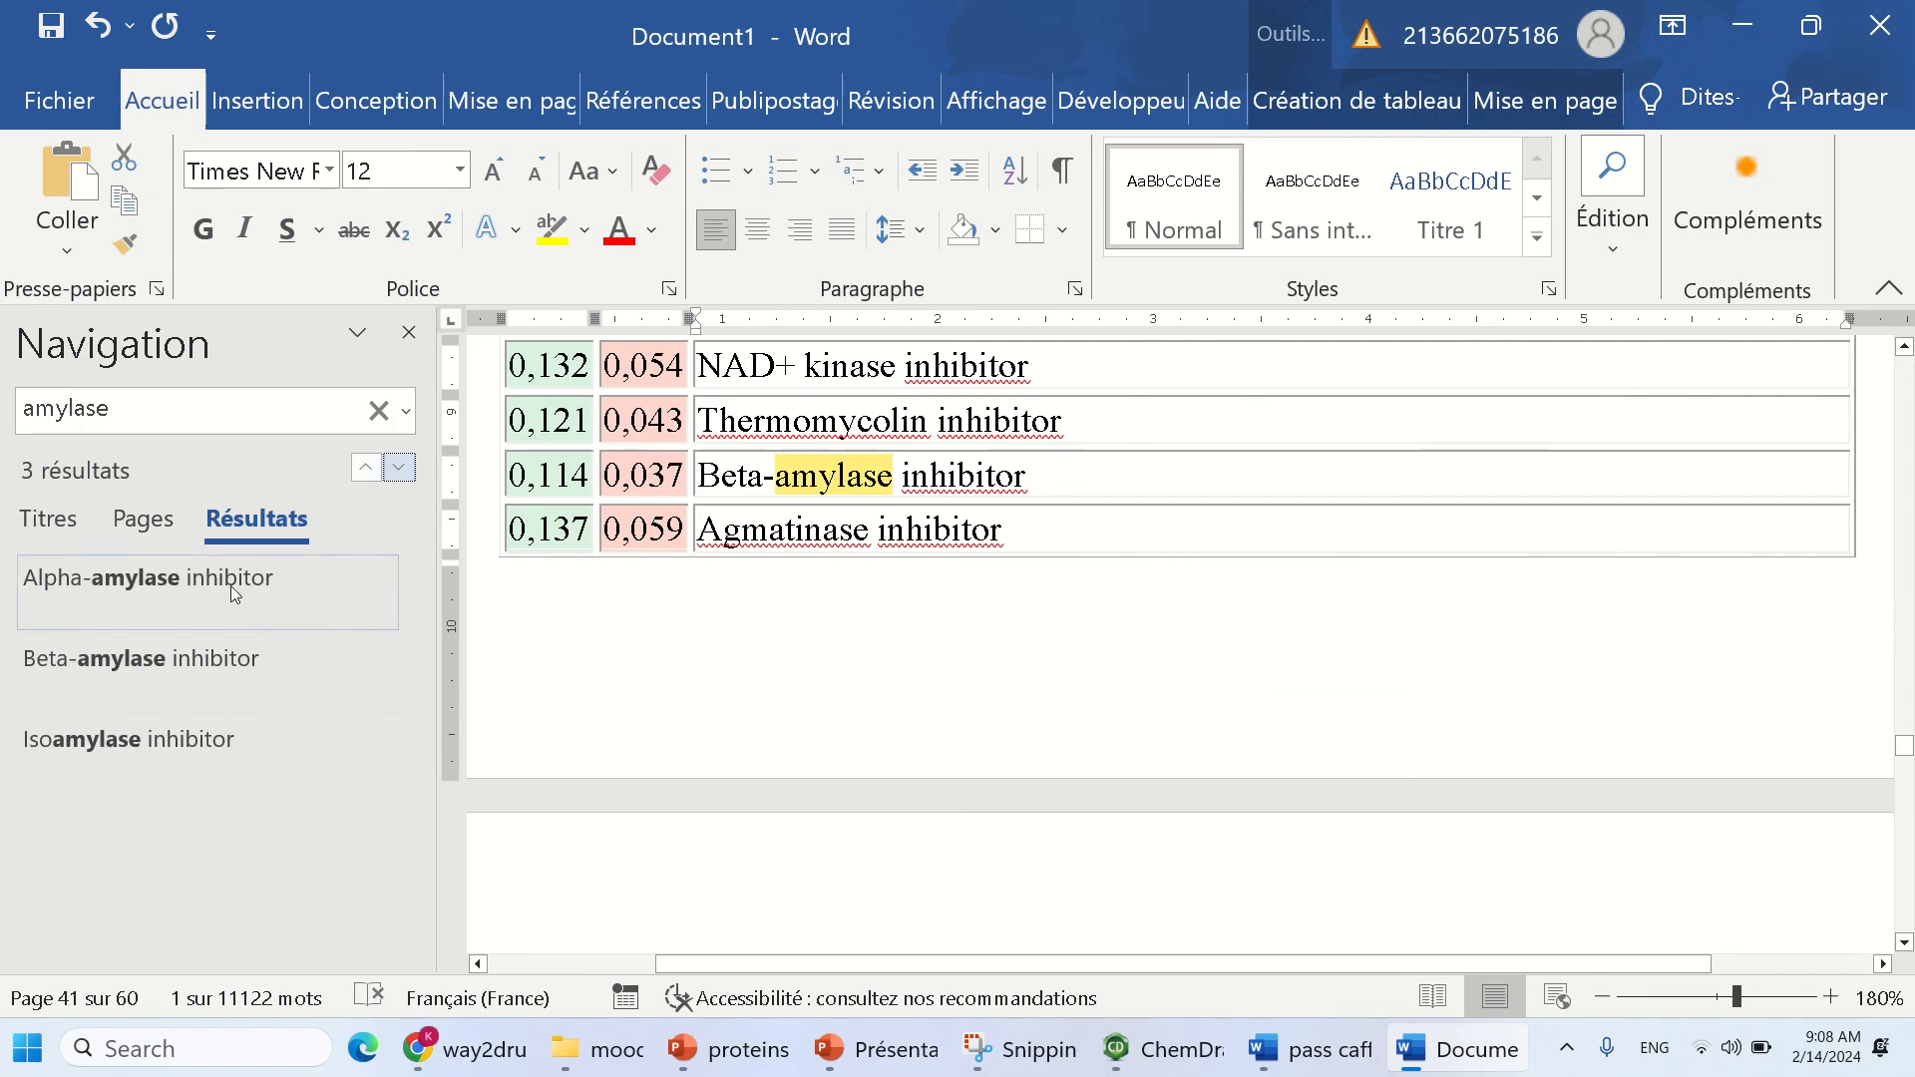
left_click(230, 584)
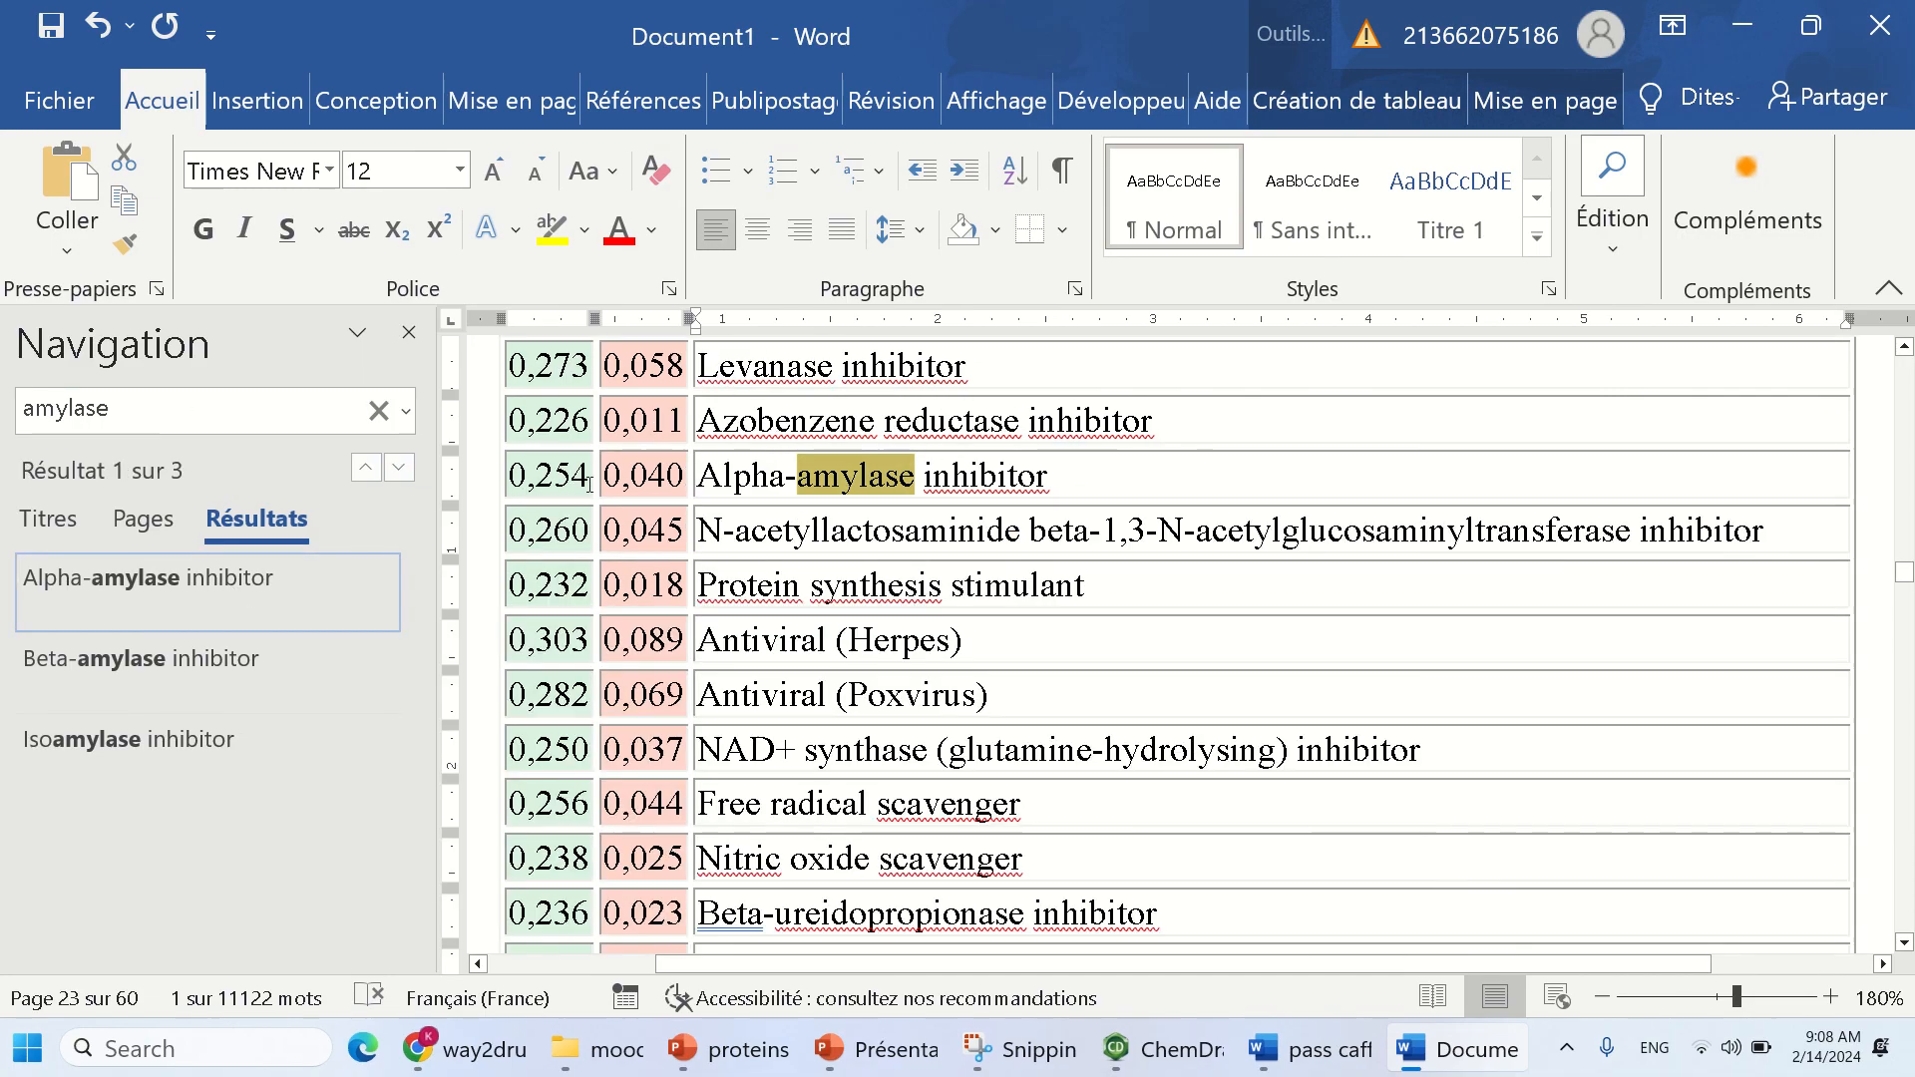
- Search the document for "glucosidase", look through the matches and go to the Glucan 1,4-beta-glucosidase inhibitor row
left_click(62, 421)
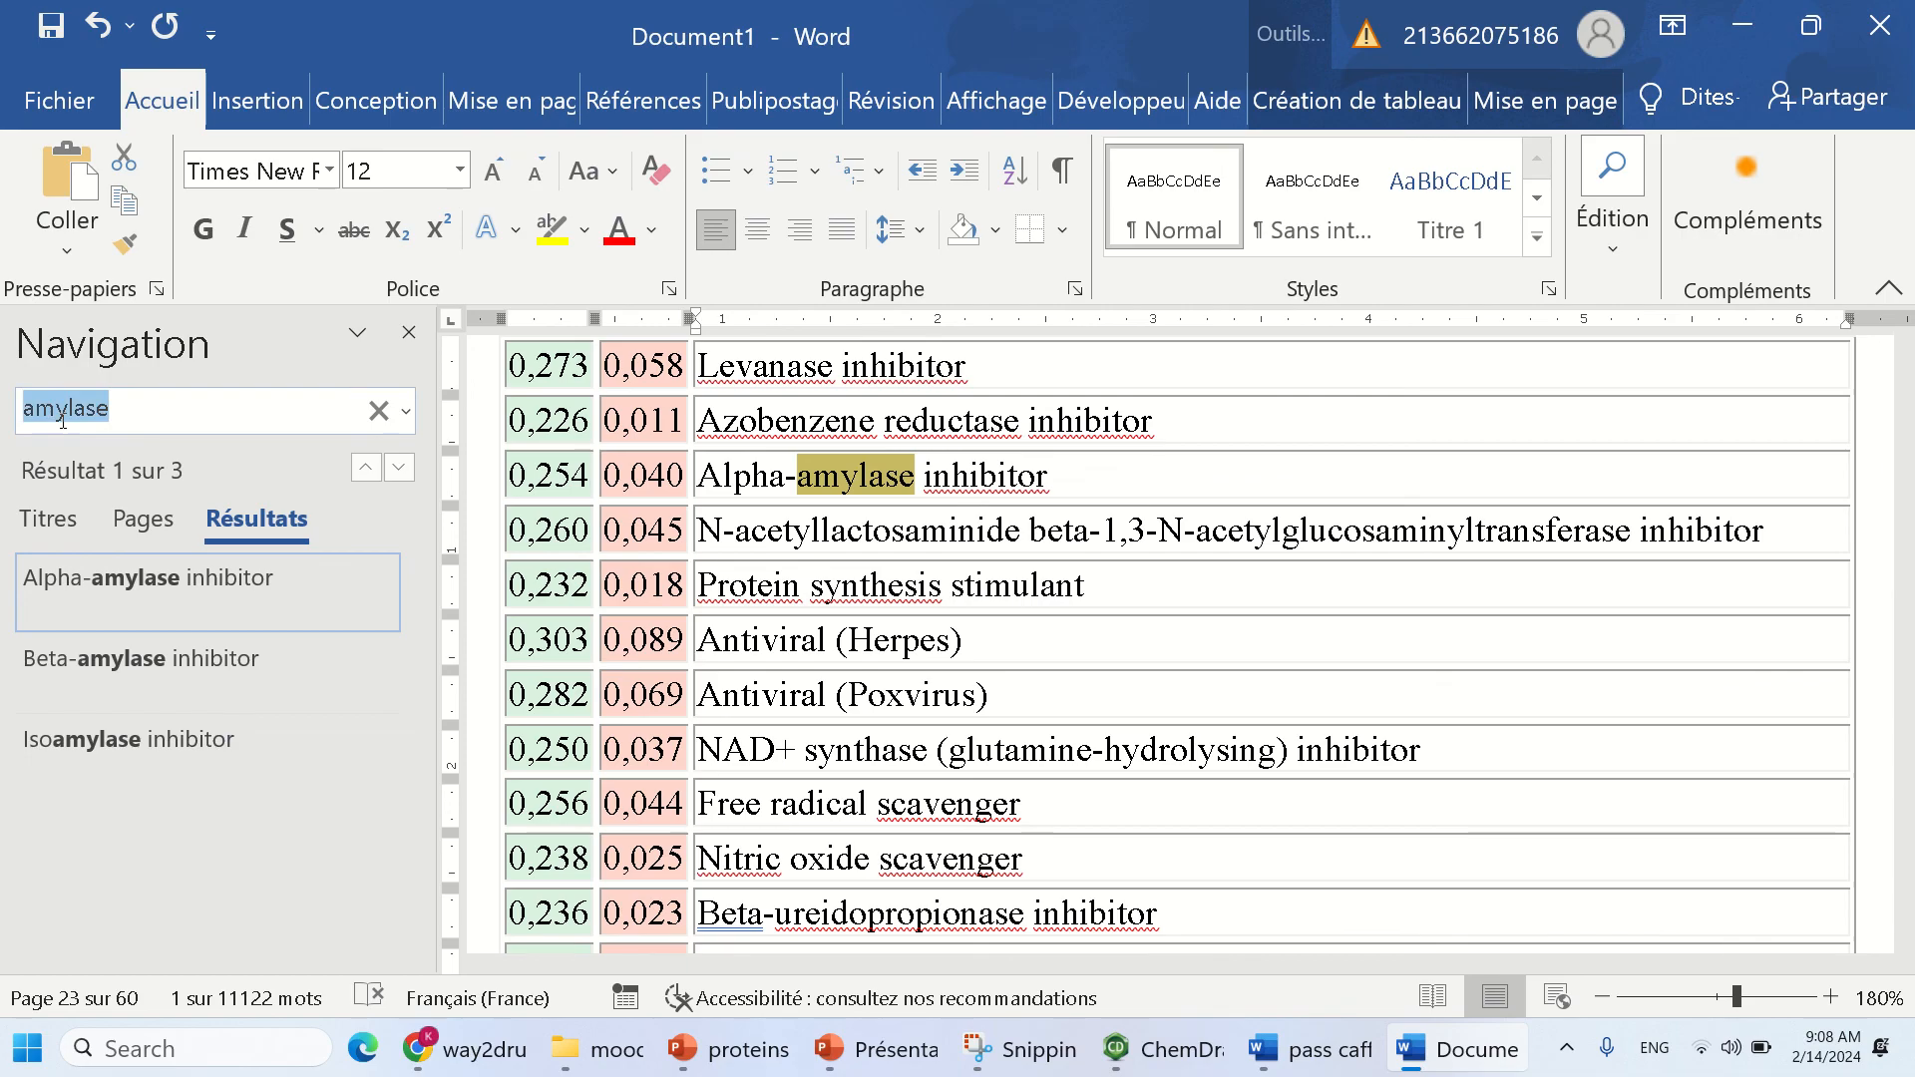
type("glucos")
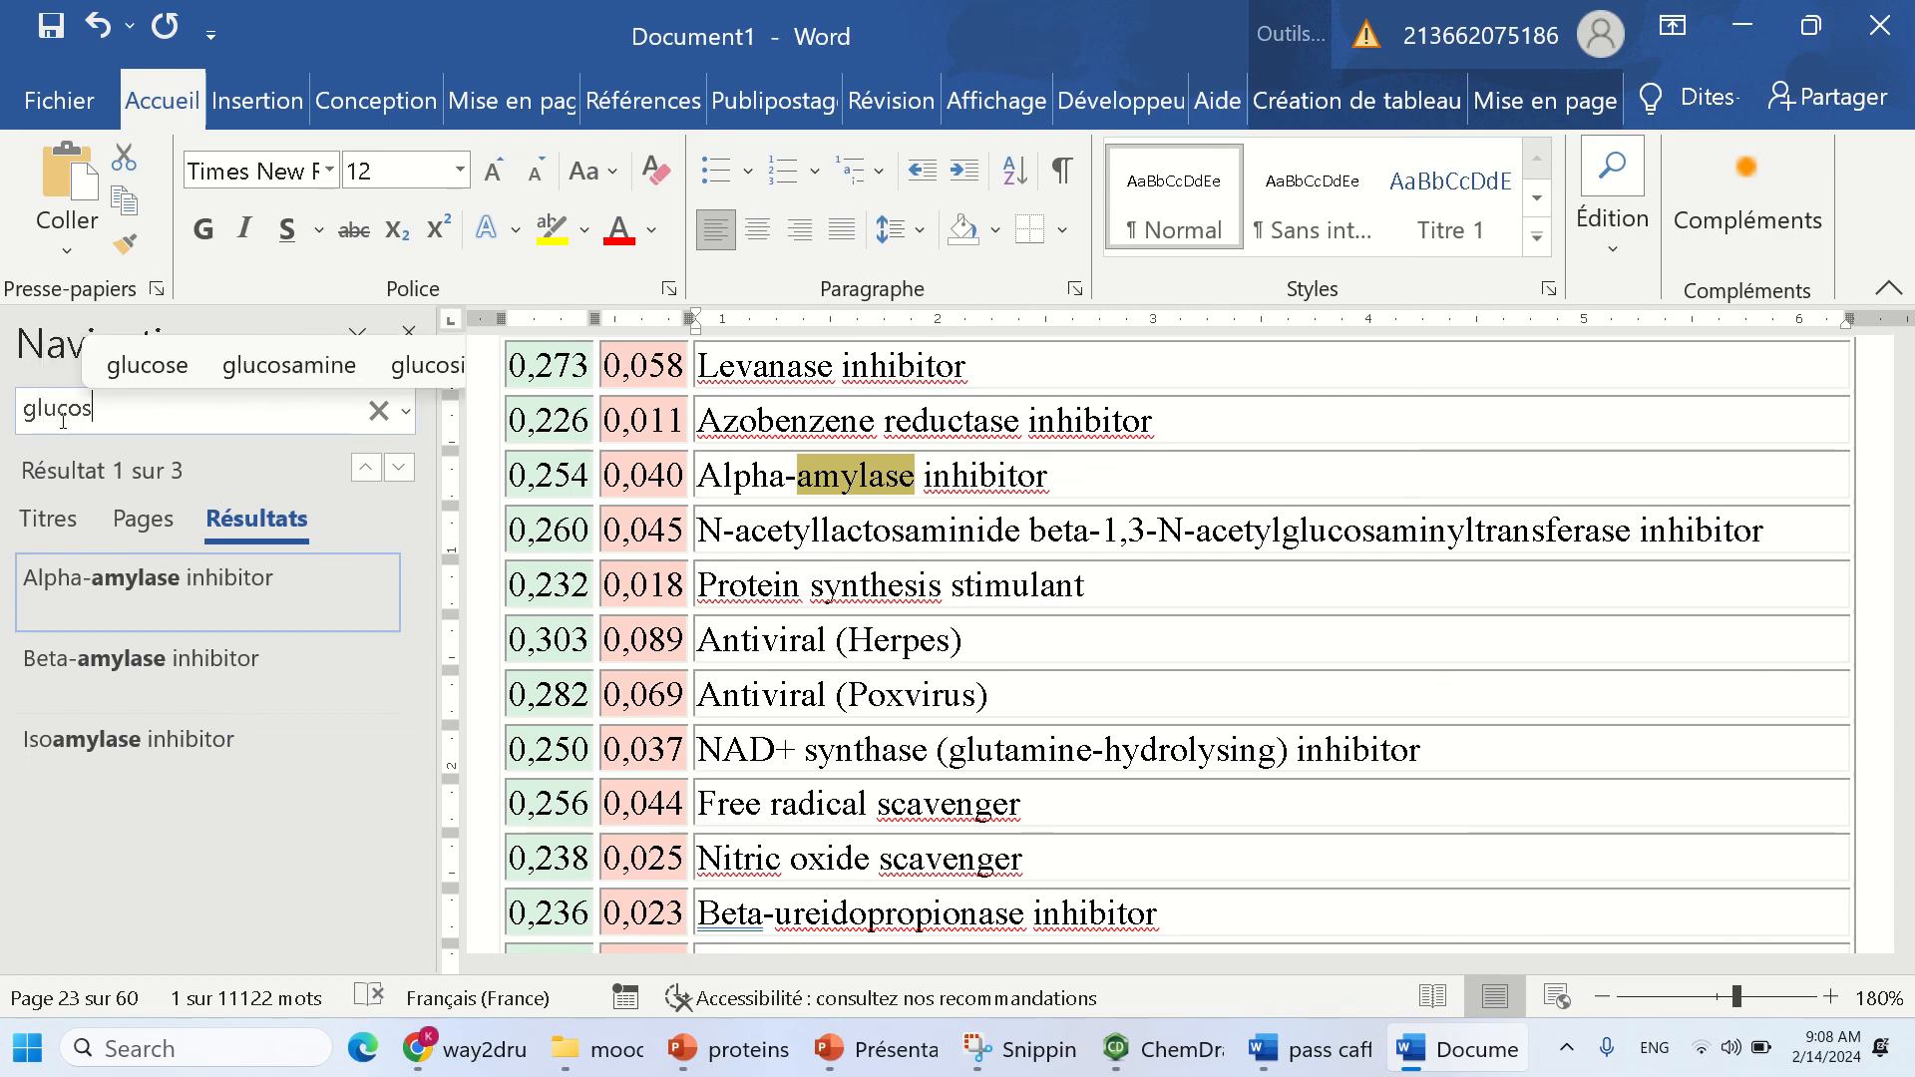
type("idase")
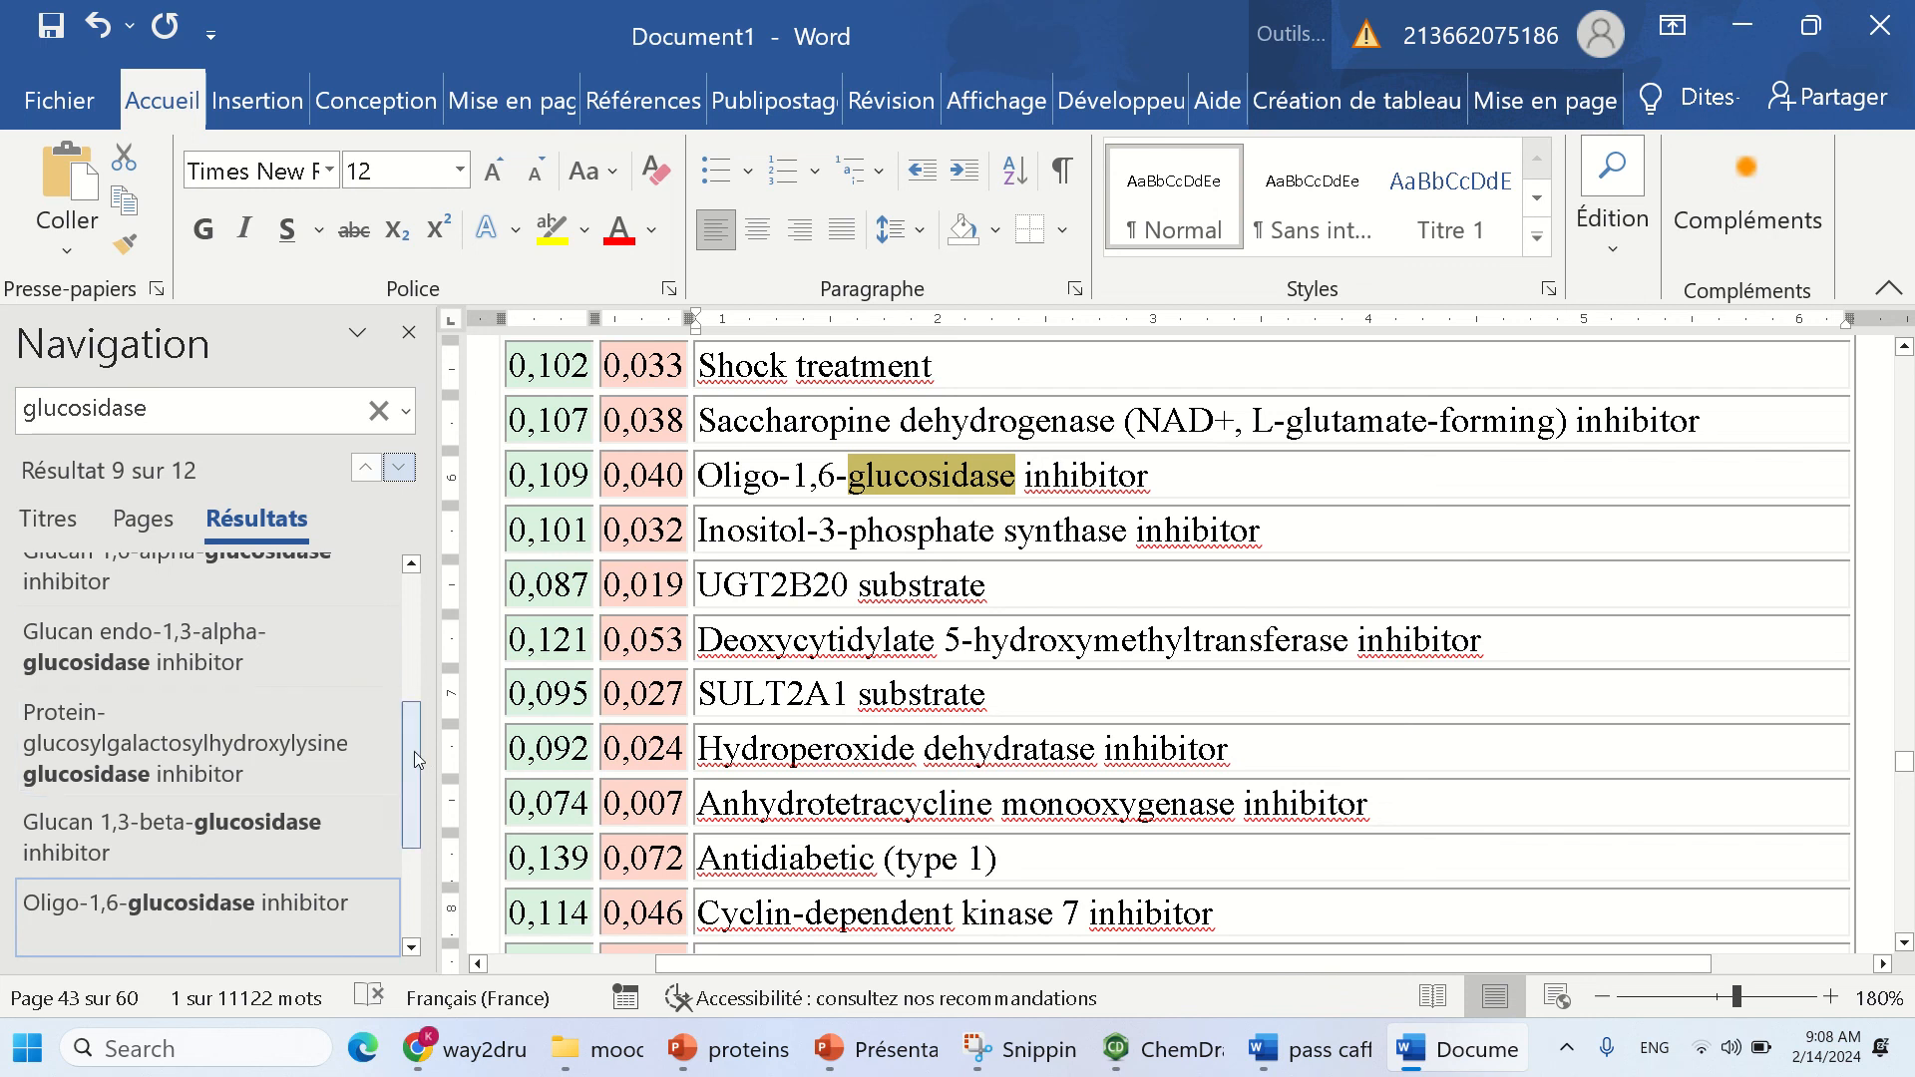
left_click_drag(415, 754, 415, 620)
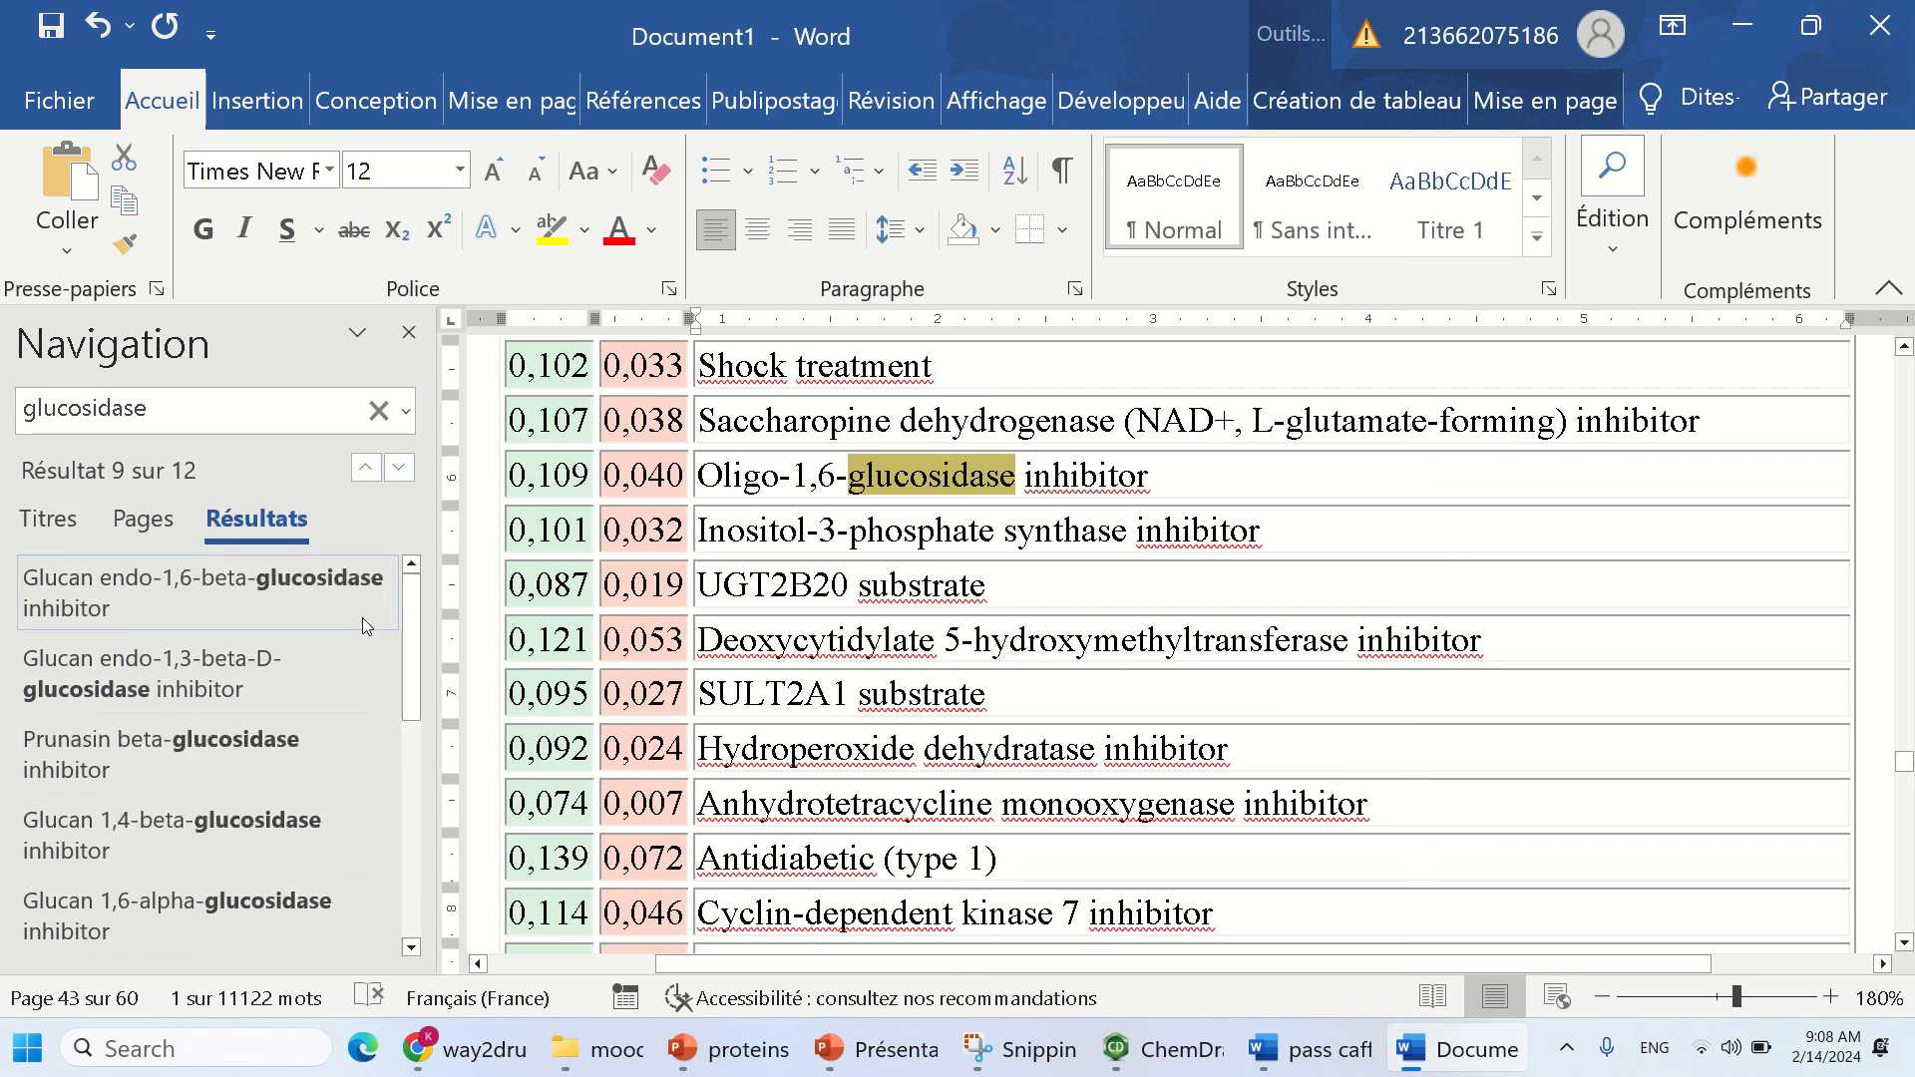
scroll(225, 853, "down", 1)
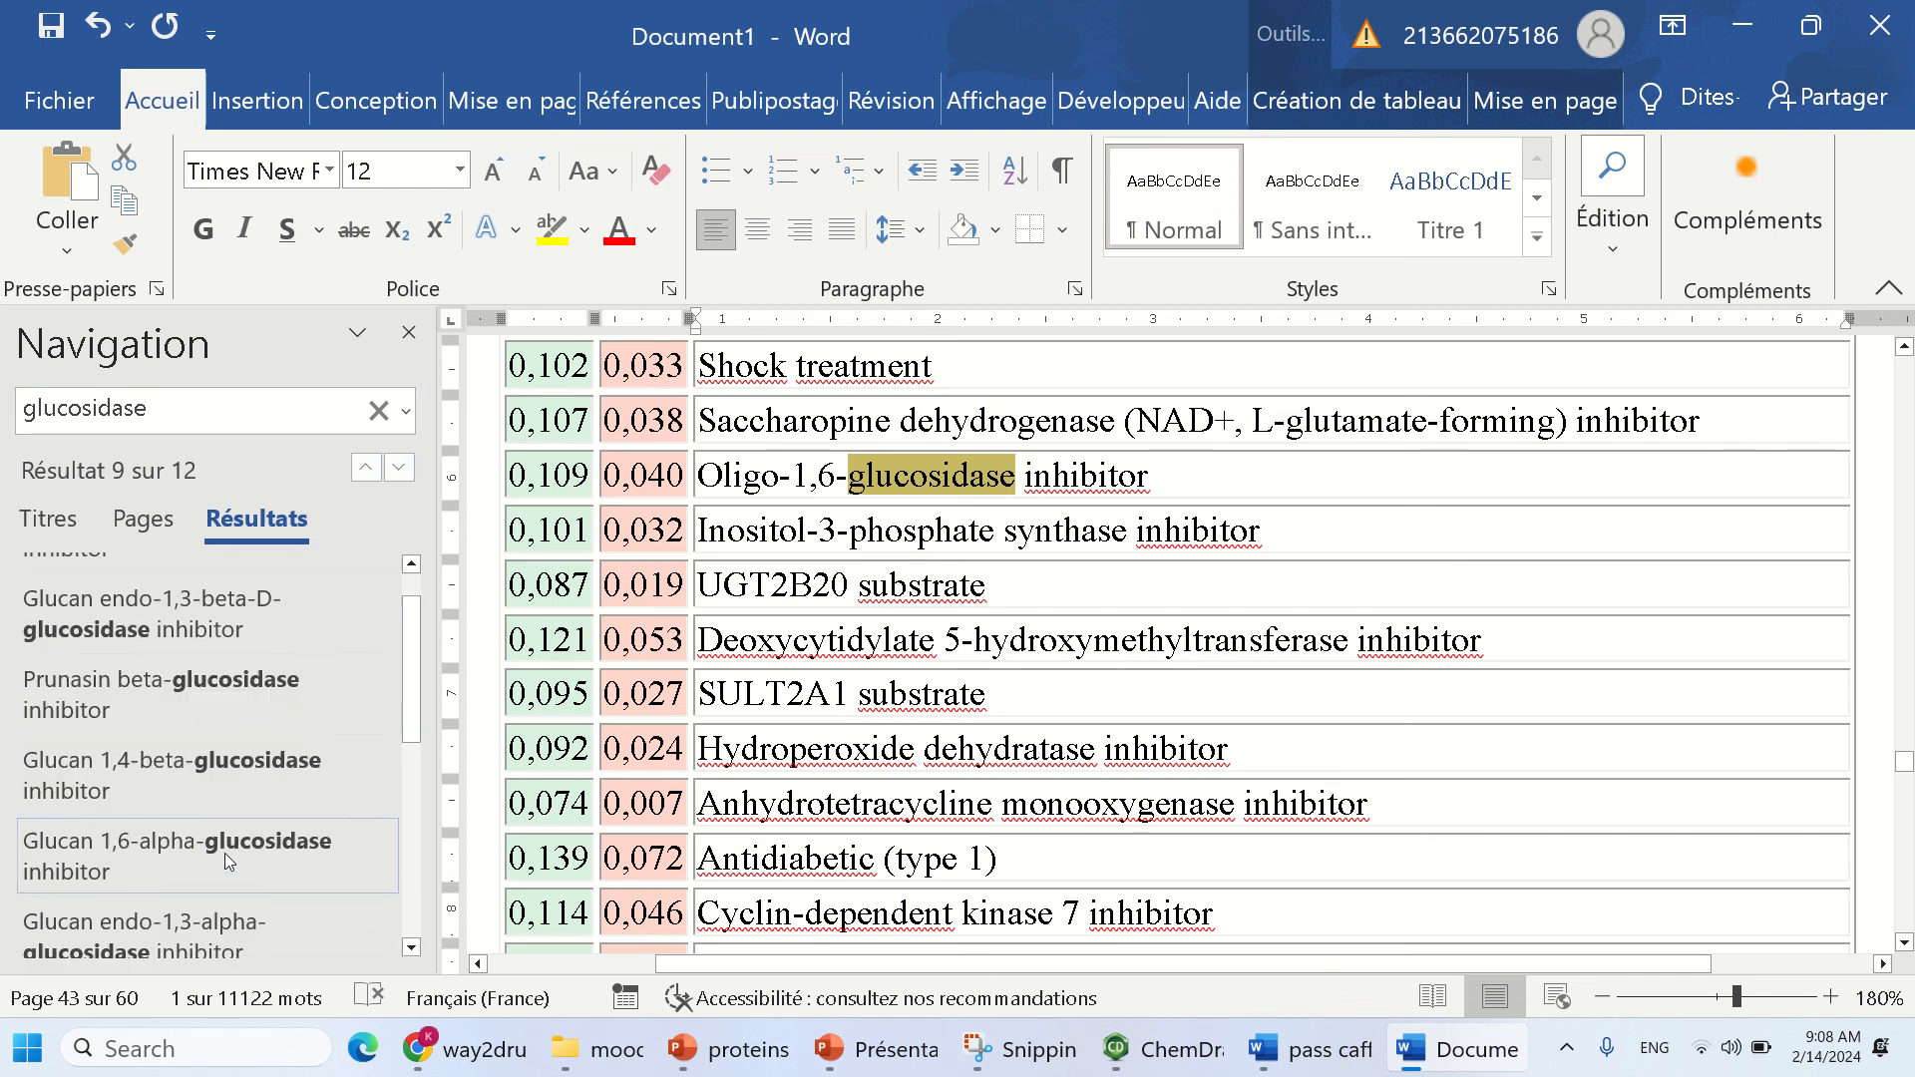
left_click(244, 780)
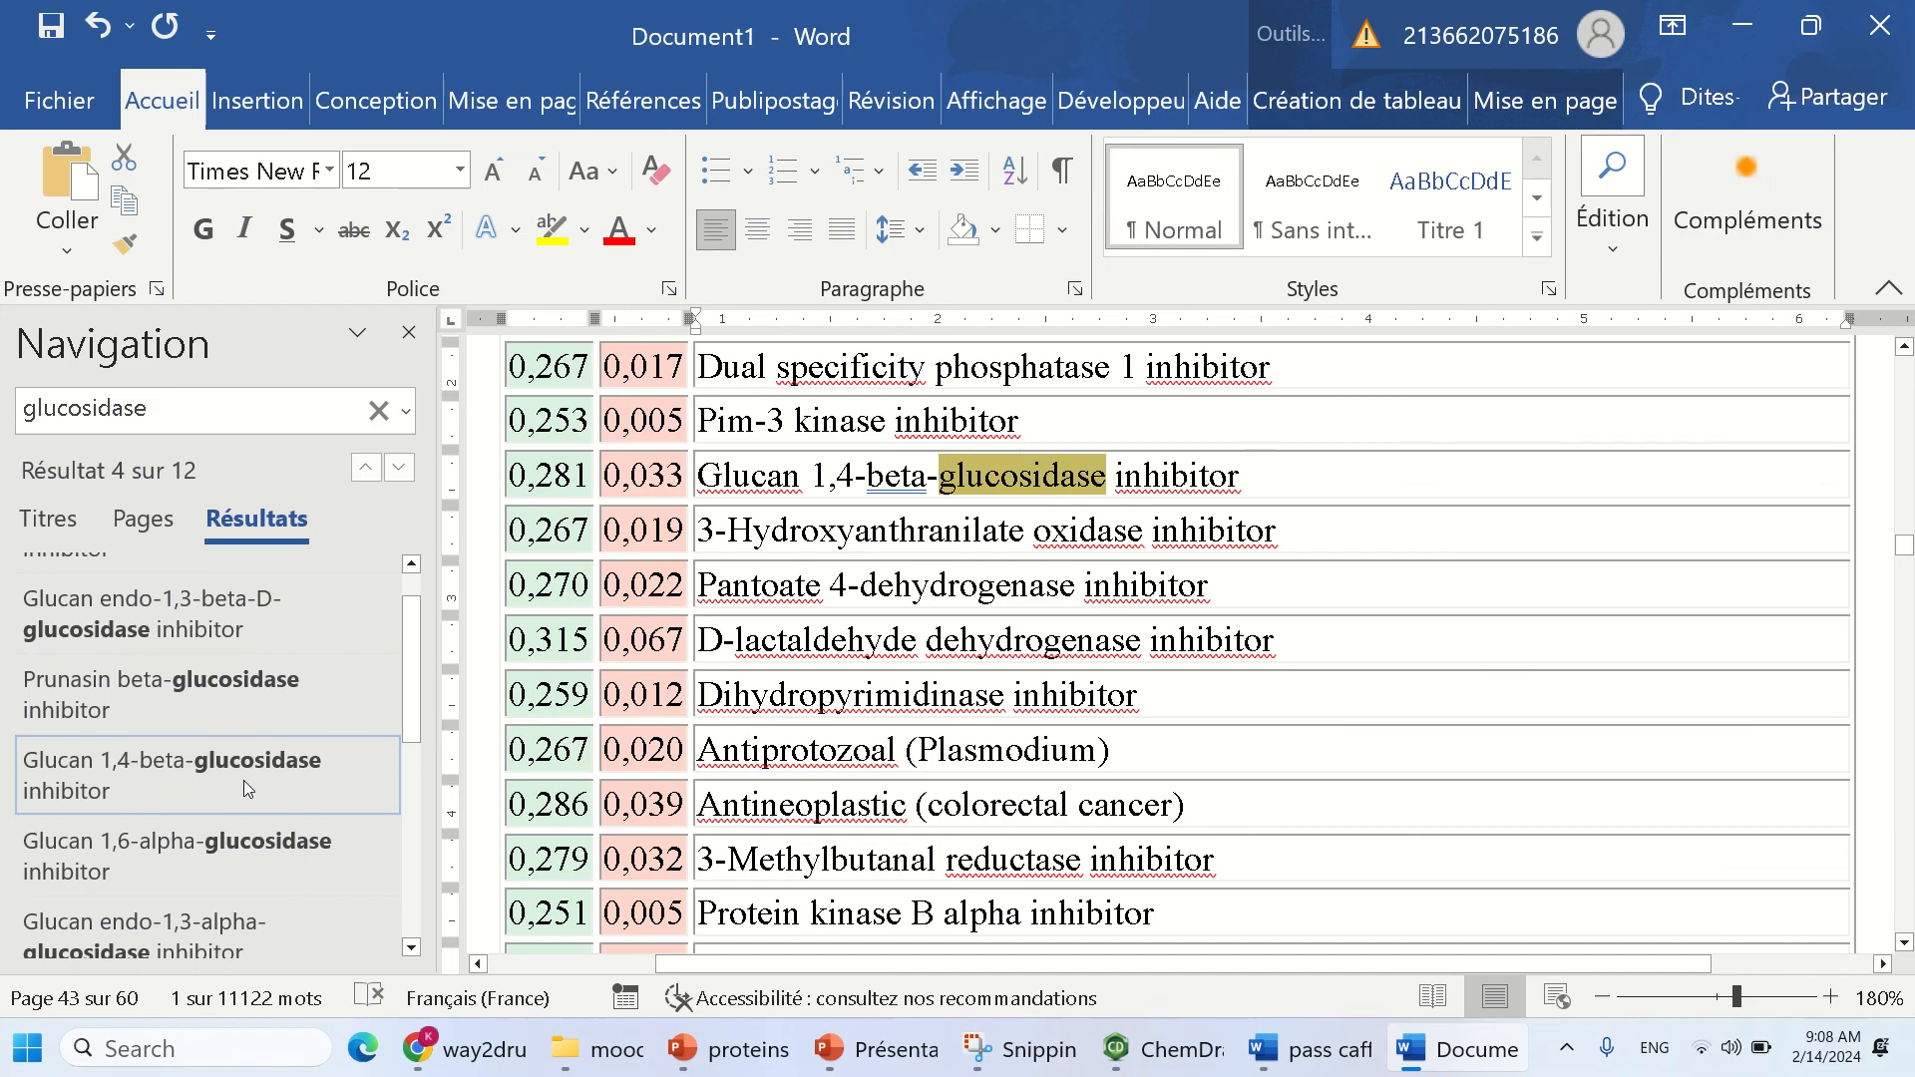
- Search the document for "xanthine" and view the Xanthine oxidase inhibitor, Xanthine dehydrogenase inhibitor and Xanthine oxidase substrate rows
left_click(118, 415)
type("xanthine")
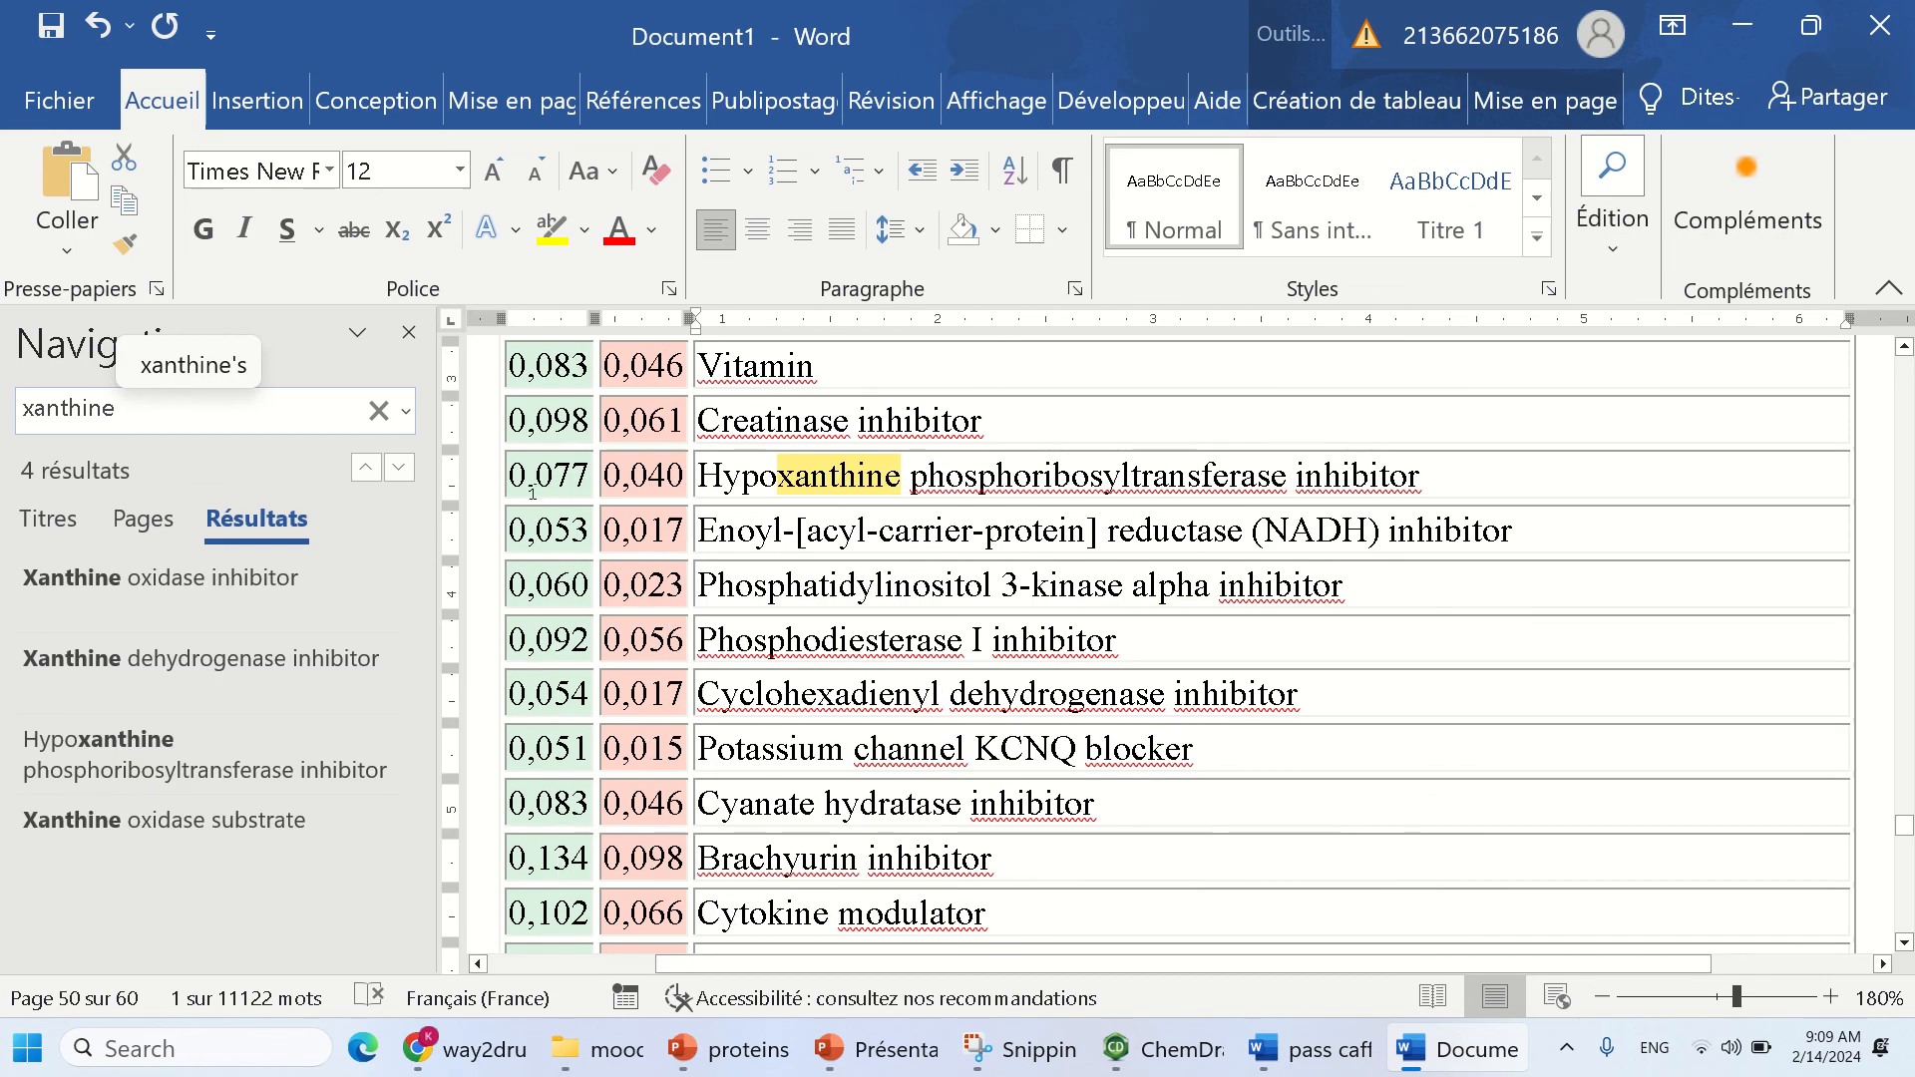
left_click(328, 584)
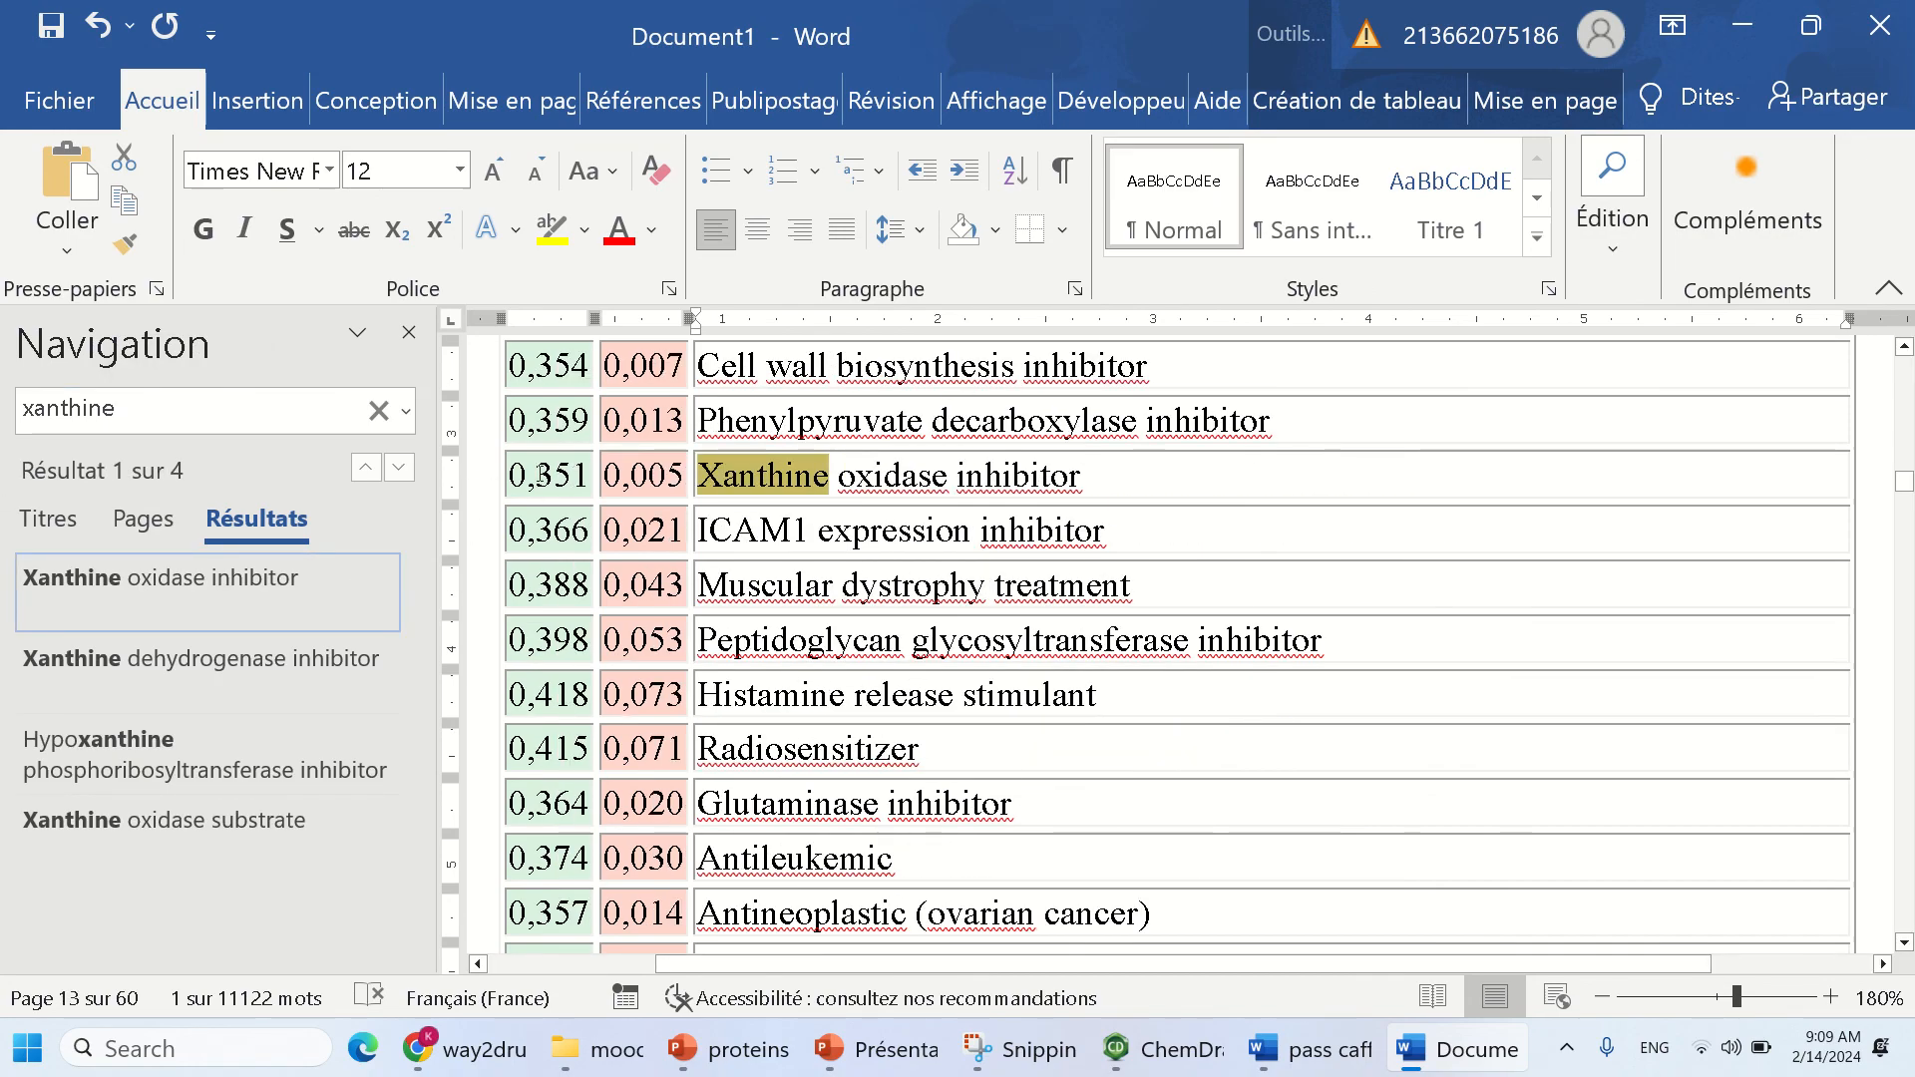
left_click(325, 661)
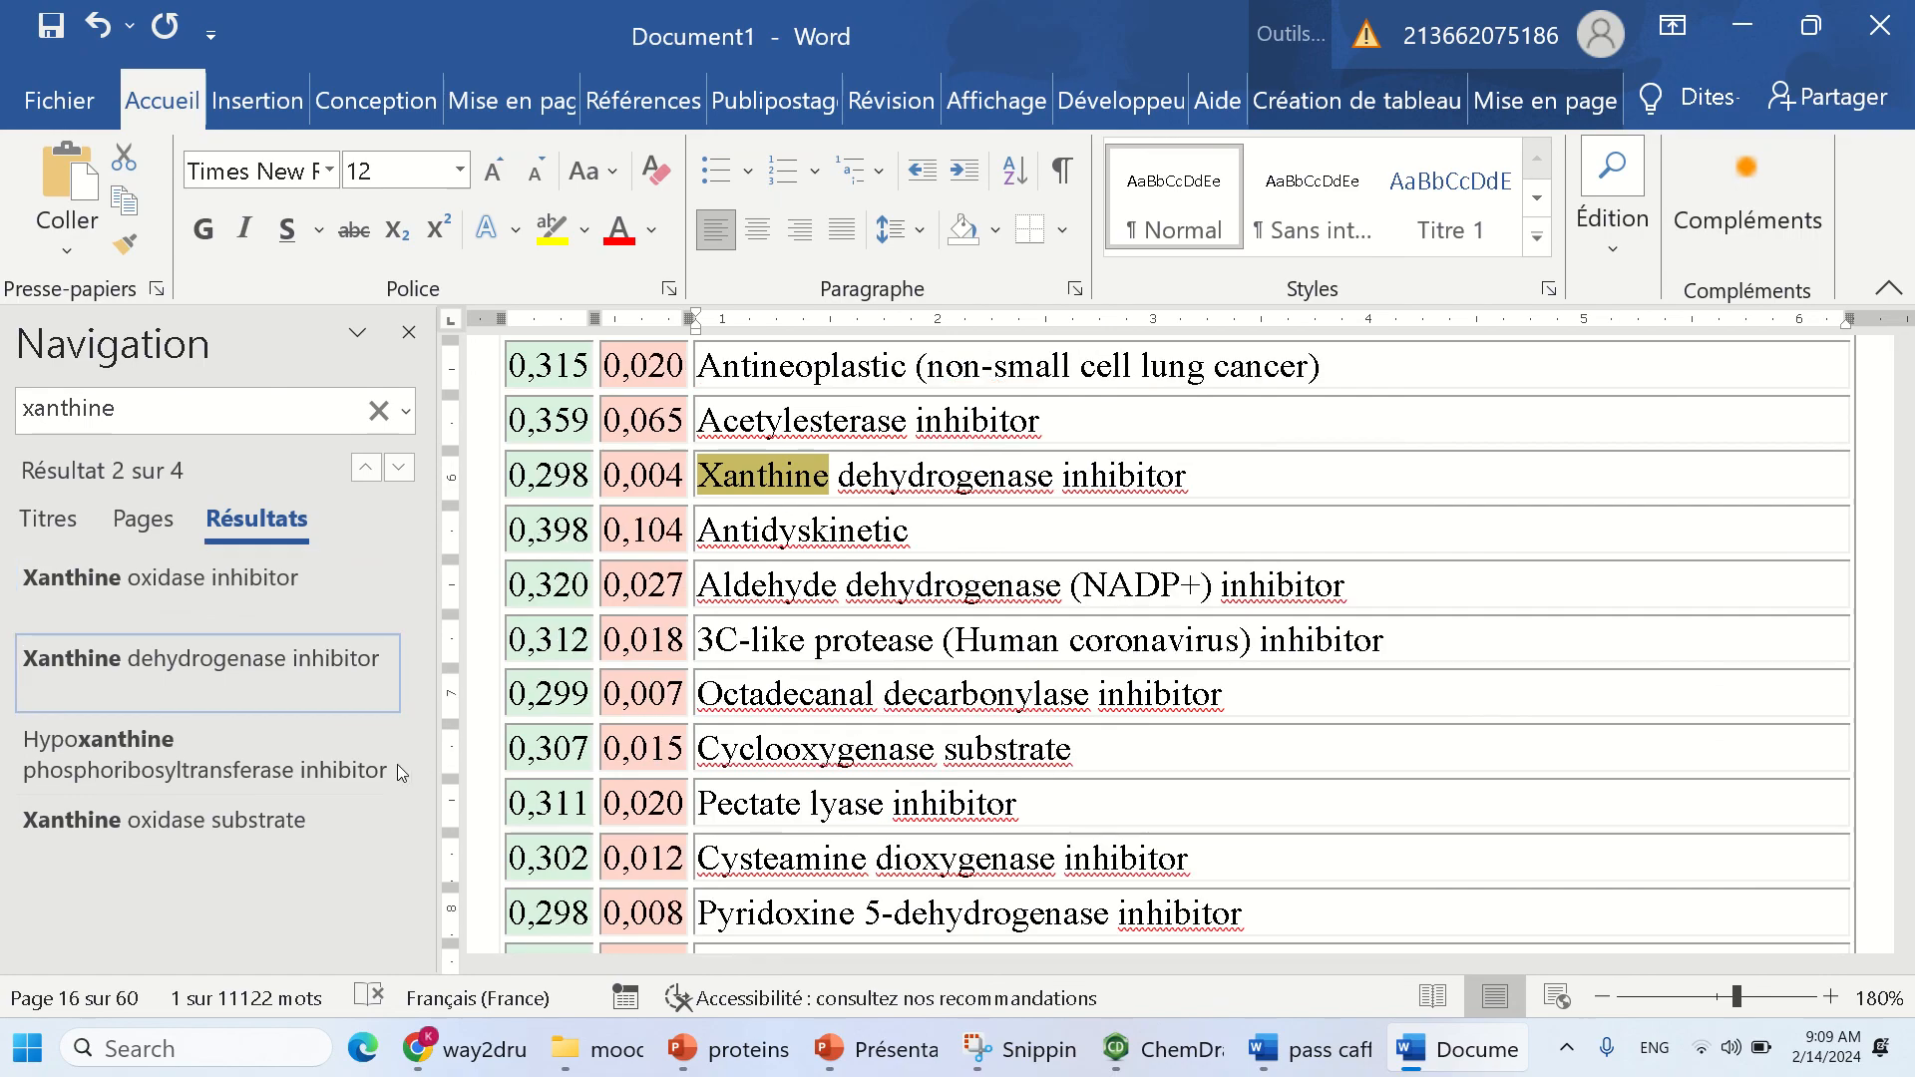
left_click(230, 815)
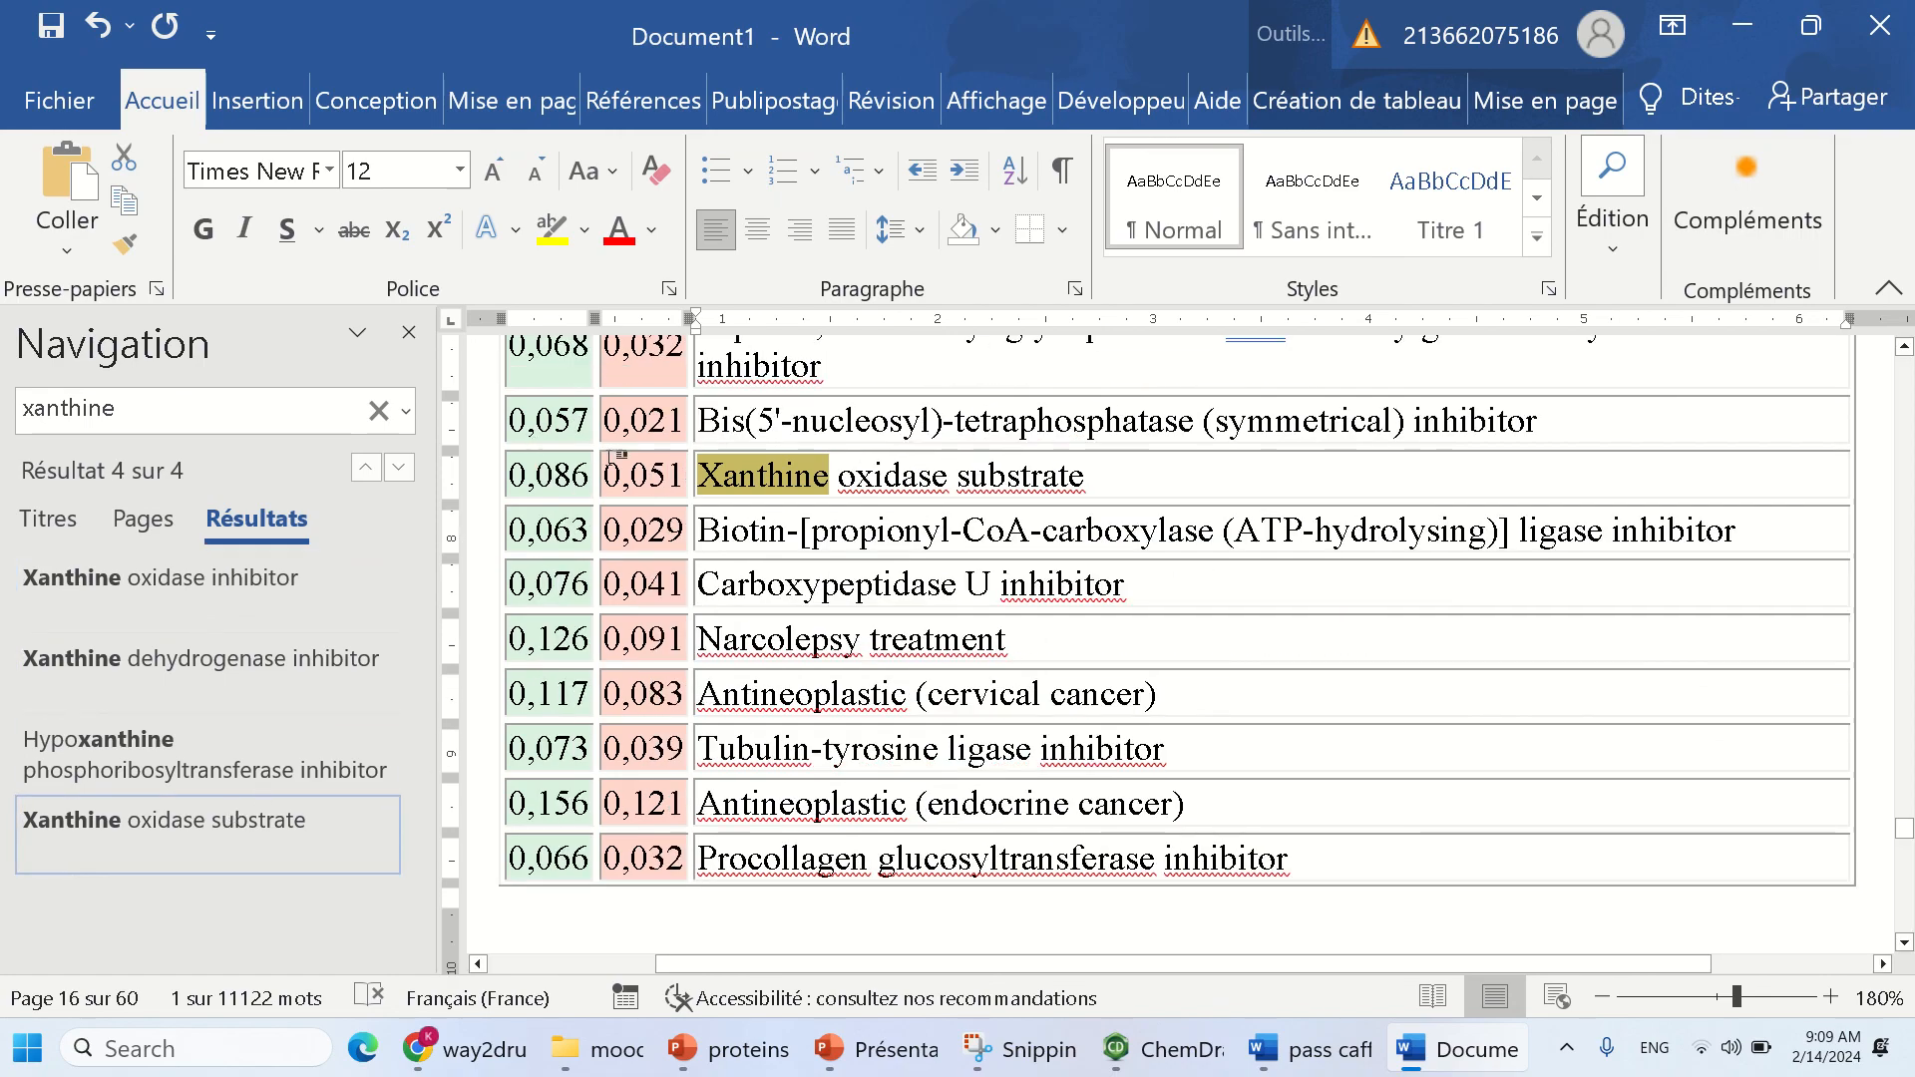